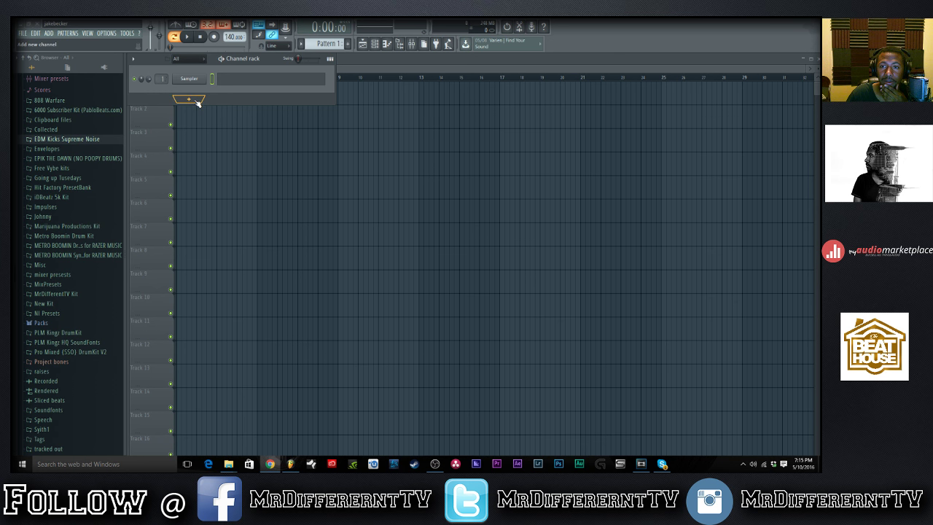
# Add a Massive [64bit] channel to the project and reposition its window so the whole synth is visible.
pyautogui.click(197, 103)
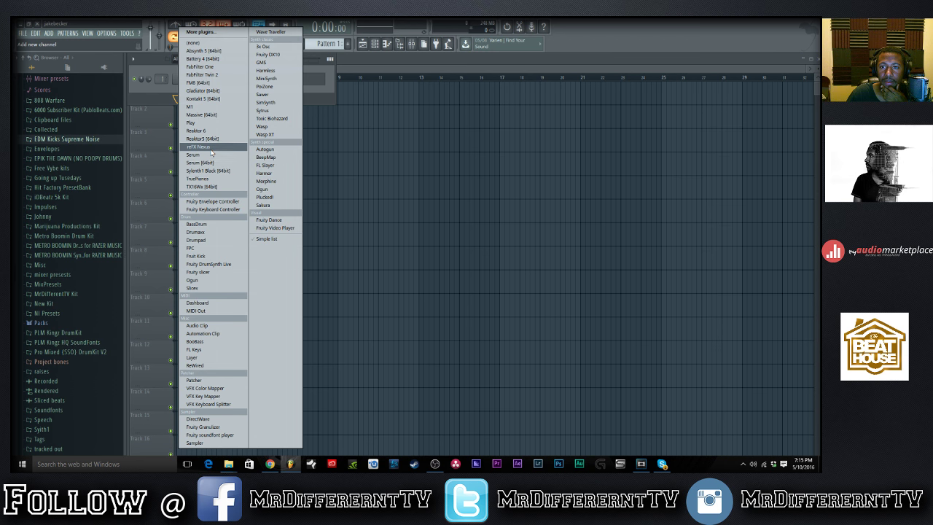
pyautogui.click(204, 114)
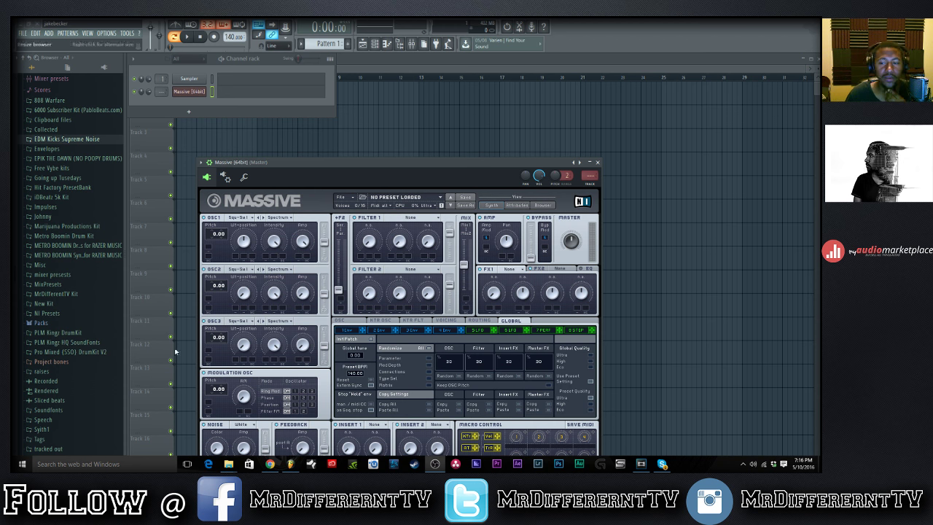
pyautogui.moveTo(324, 167); pyautogui.dragTo(342, 107)
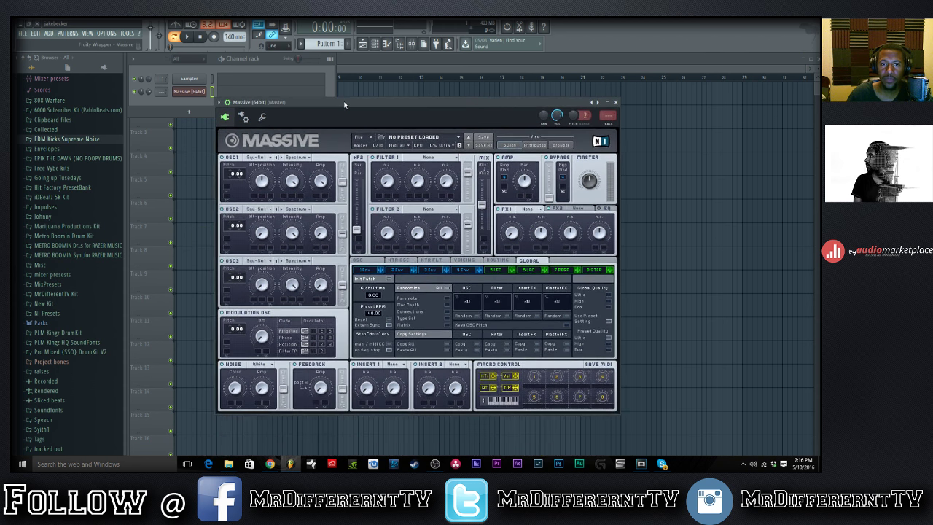
# In Massive's sound browser, try Safe pad 2 and load the Clarity pluck preset from the Akkordz Plucks folder.
pyautogui.click(561, 145)
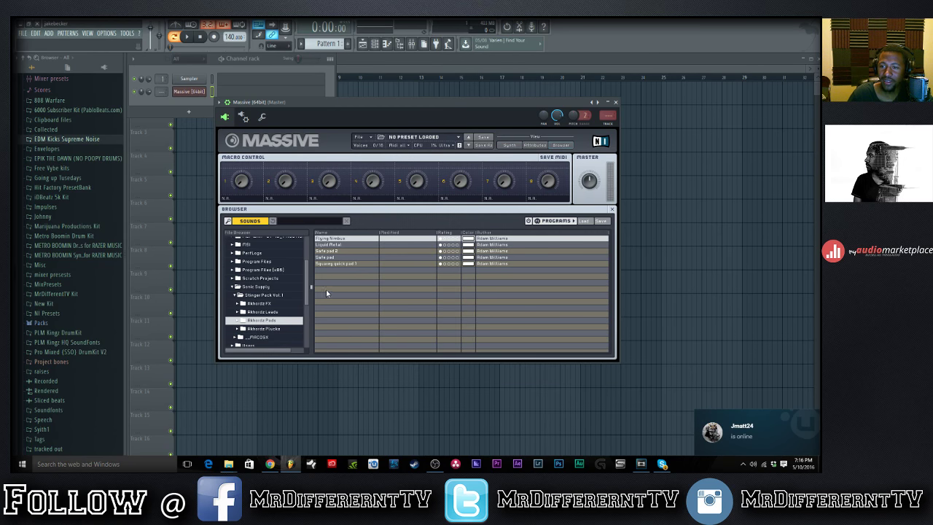
pyautogui.click(337, 252)
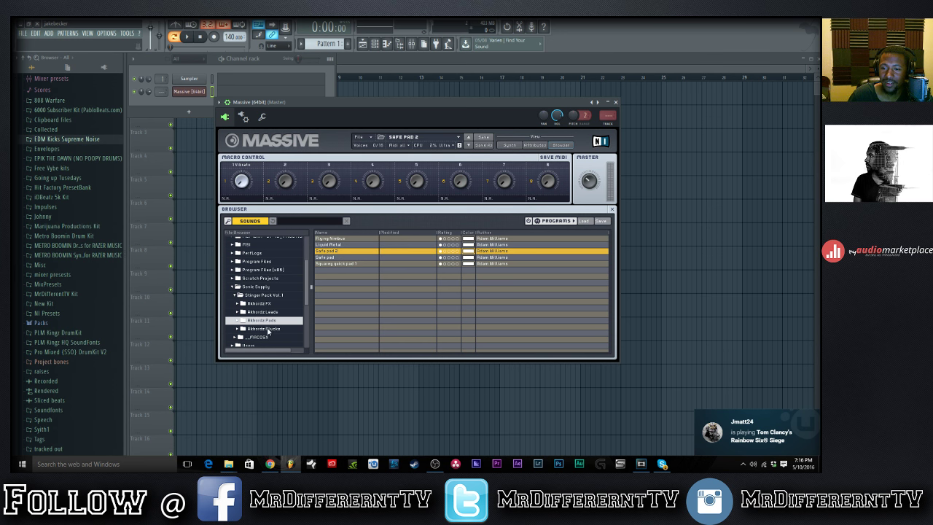
pyautogui.click(265, 329)
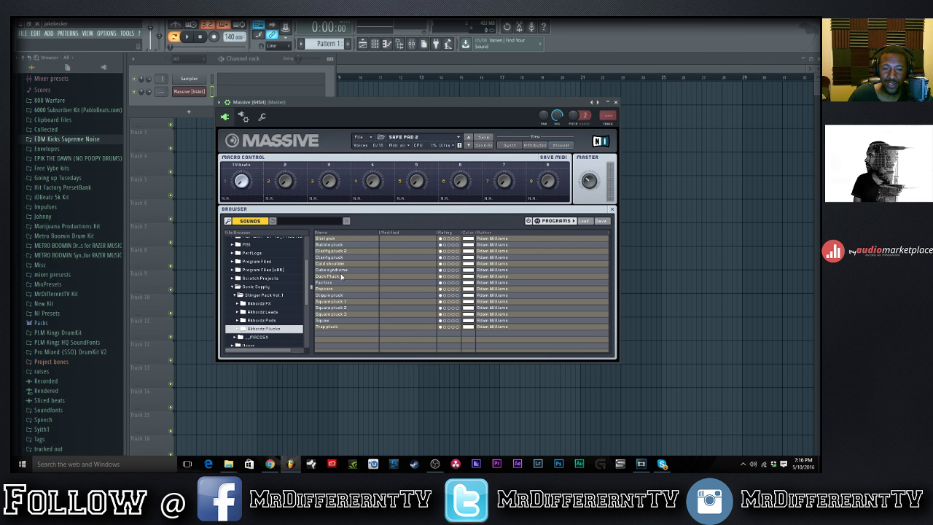
pyautogui.click(346, 259)
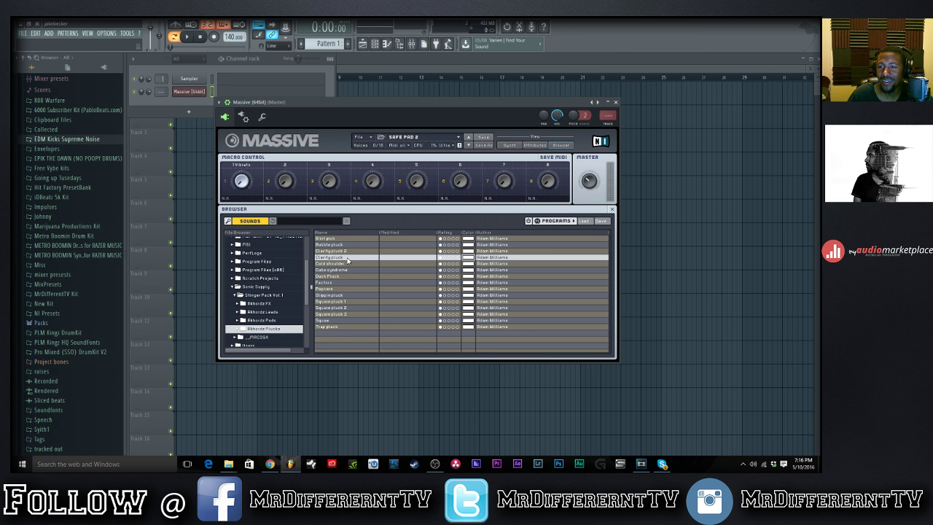
pyautogui.doubleClick(350, 258)
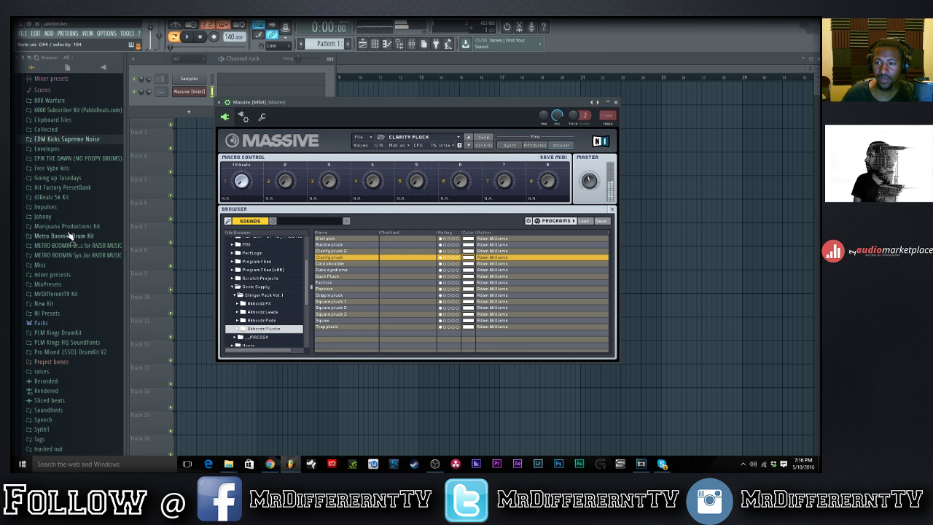
# Audition other pluck presets, including Cold shoulder, Duck Pluck and Clarity pluck 2, and return to Clarity pluck.
pyautogui.click(340, 264)
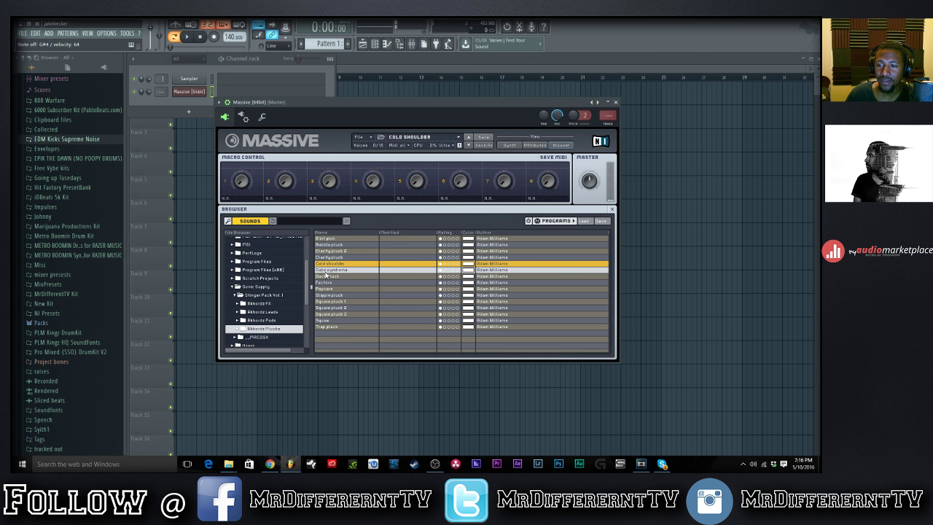
pyautogui.click(330, 270)
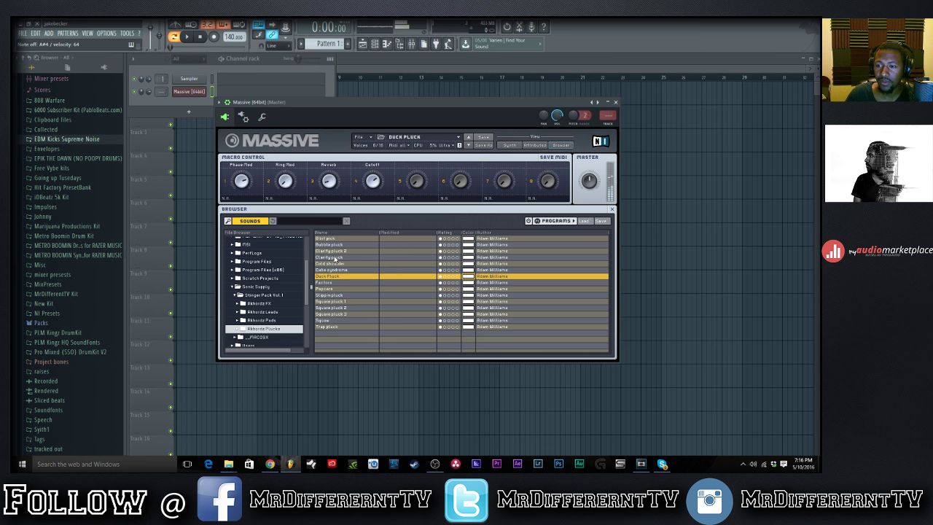
pyautogui.click(332, 244)
pyautogui.click(334, 251)
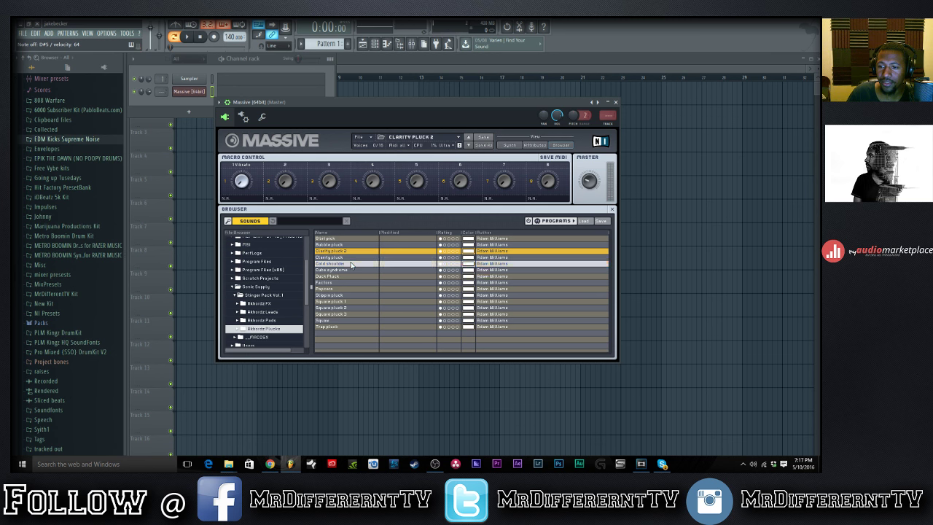
pyautogui.click(350, 262)
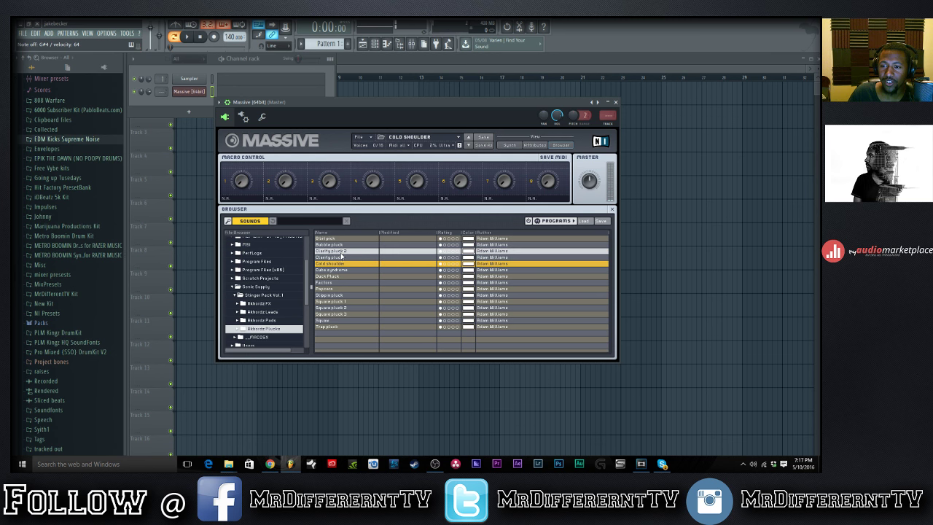
pyautogui.click(337, 257)
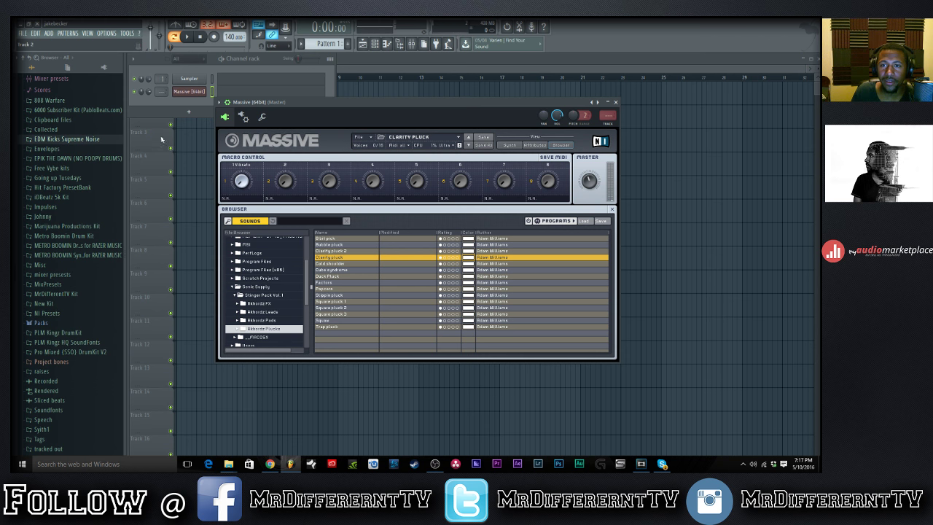
# Open the piano roll of the Massive channel.
pyautogui.moveTo(153, 90); pyautogui.dragTo(153, 85)
pyautogui.click(223, 92)
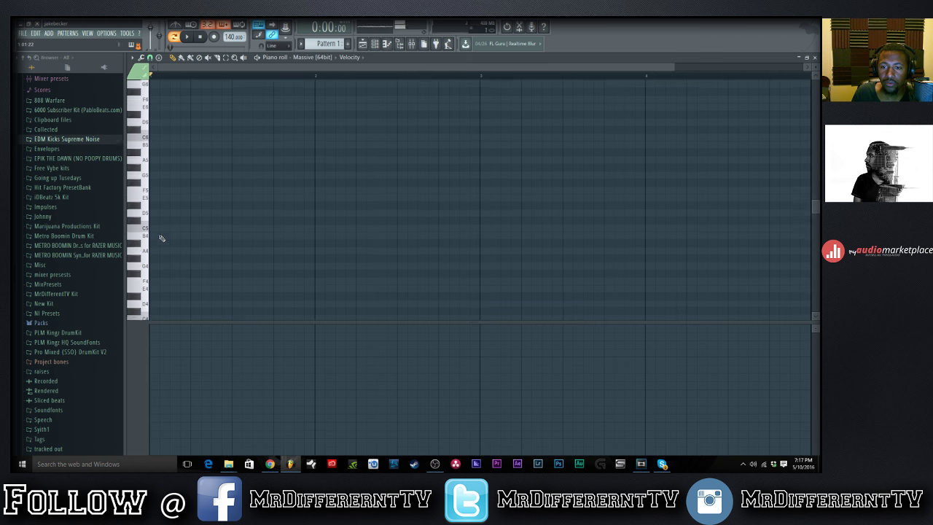
# Place a G#4 note at the start of bar 1 and record the rest of a melody alternating G#4 with higher notes.
pyautogui.scroll(-1, 162, 238)
pyautogui.moveTo(164, 234); pyautogui.dragTo(155, 233)
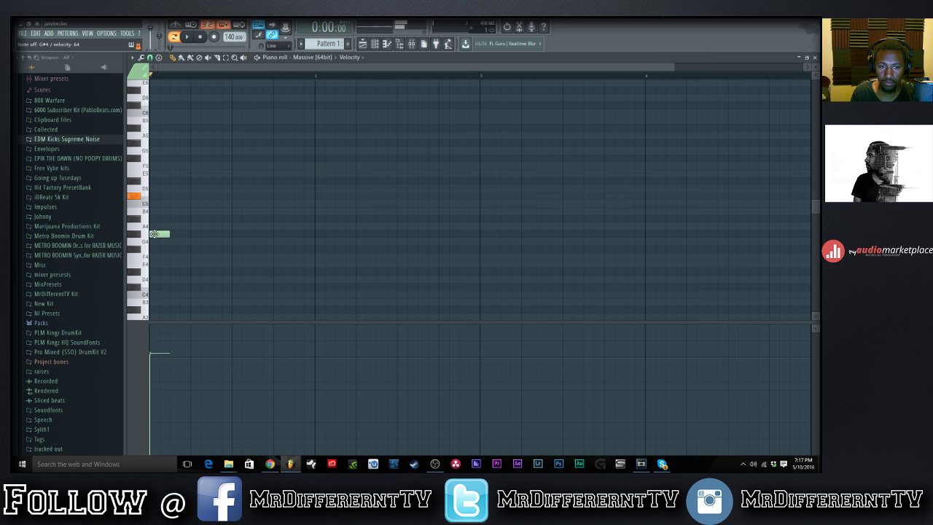
pyautogui.click(213, 37)
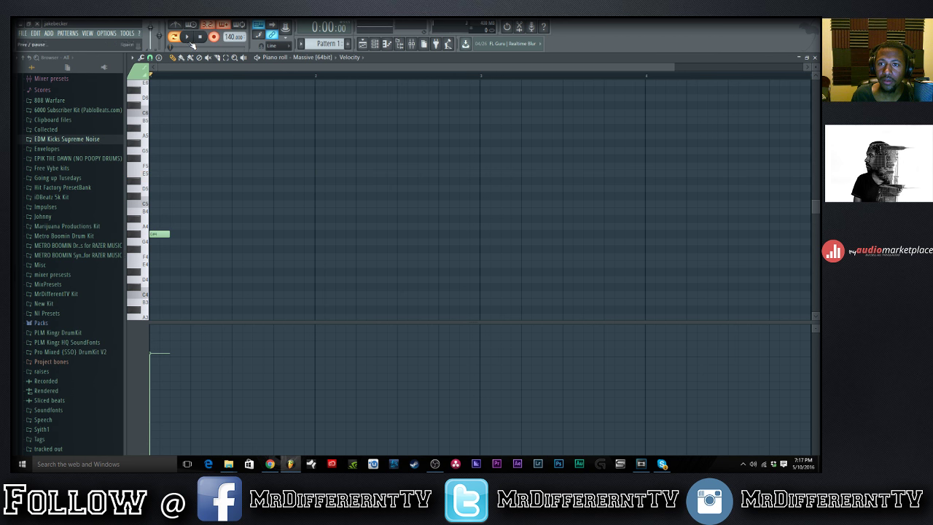
pyautogui.click(188, 38)
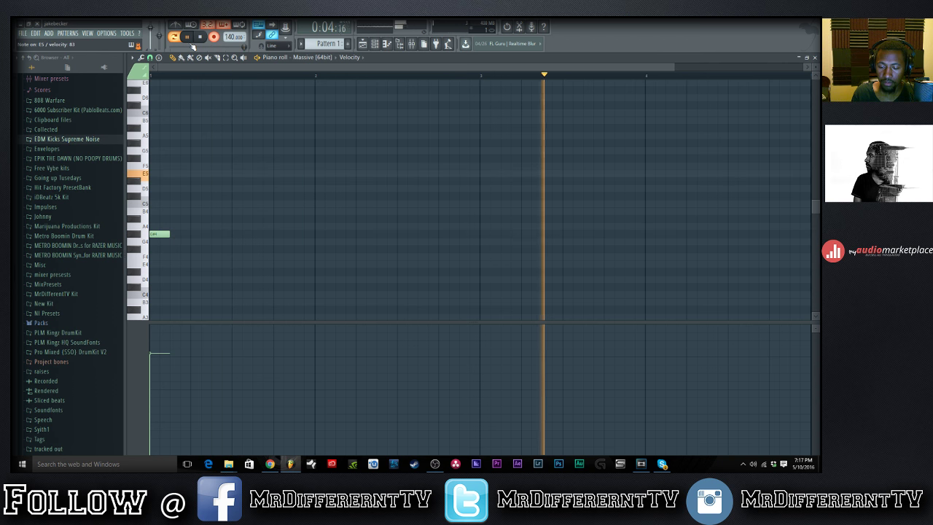
pyautogui.press('space')
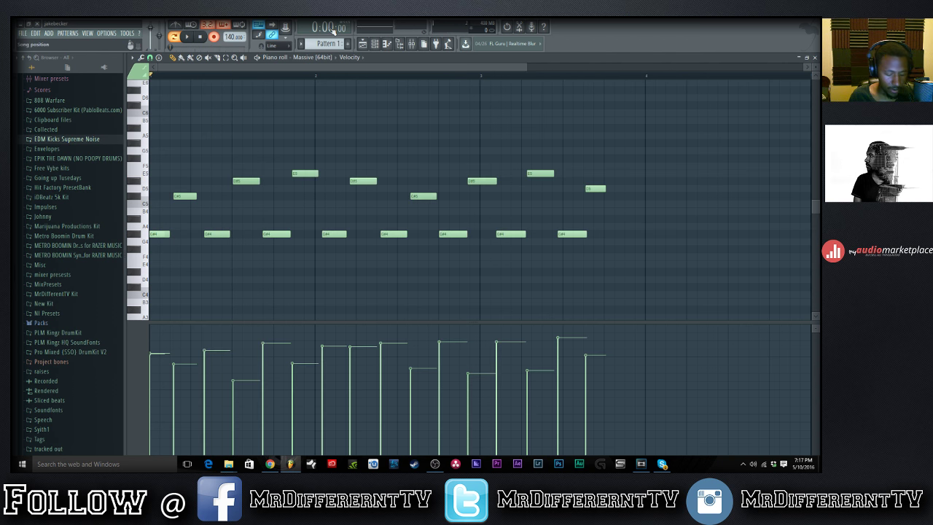
# Quantize the recorded melody and shorten all its notes to one step.
pyautogui.hotkey('ctrl', 'q')
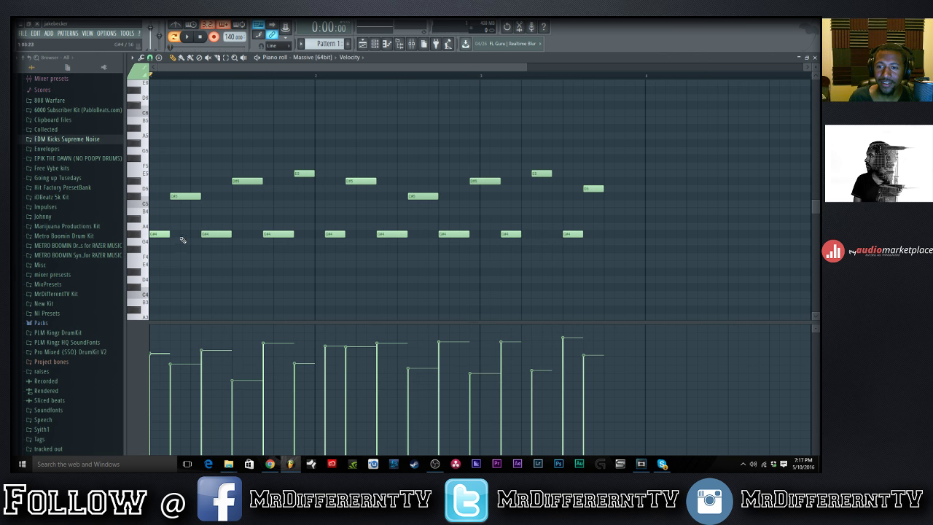
pyautogui.hotkey('ctrl', 'u')
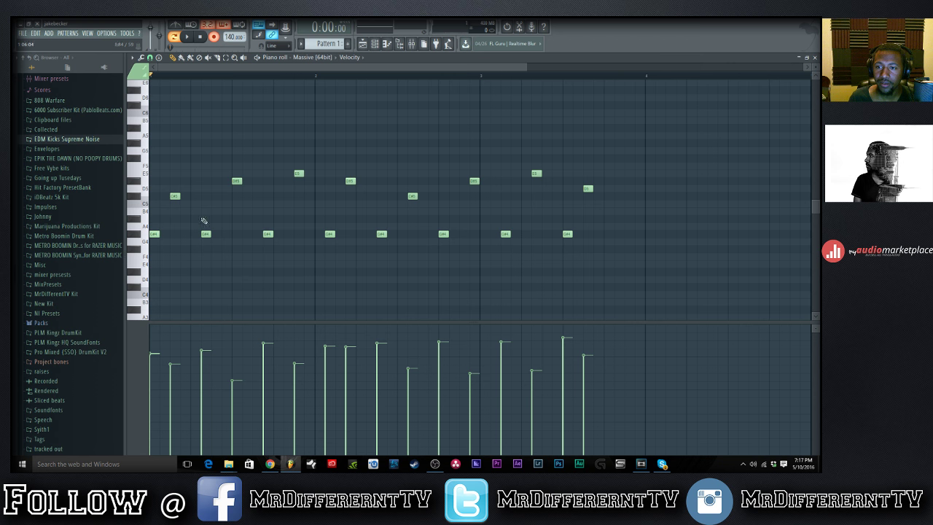
# Shift all notes from the second G#4 onward one step earlier, and those from the first D#5 onward one more step.
pyautogui.moveTo(610, 138); pyautogui.dragTo(201, 285)
pyautogui.moveTo(206, 236); pyautogui.dragTo(196, 236)
pyautogui.click(225, 215)
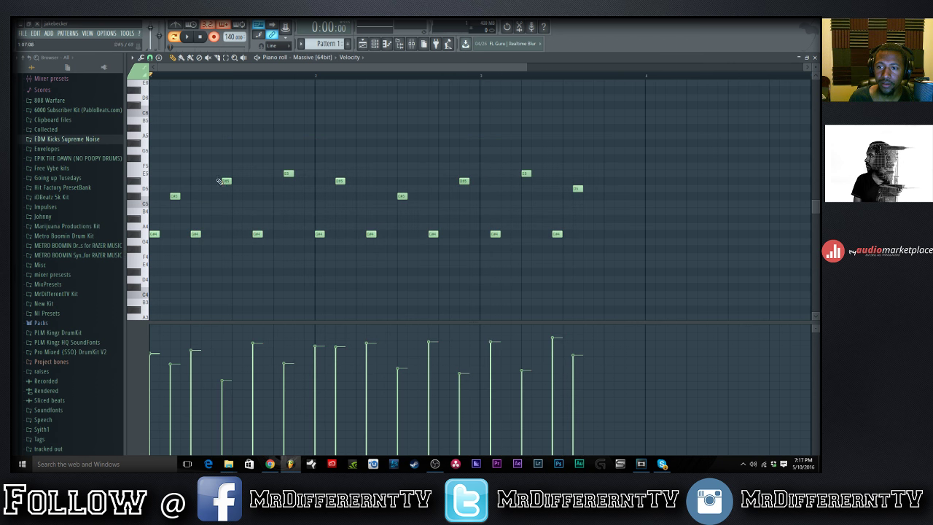
pyautogui.moveTo(641, 140); pyautogui.dragTo(221, 265)
pyautogui.hotkey('shift', 'Left')
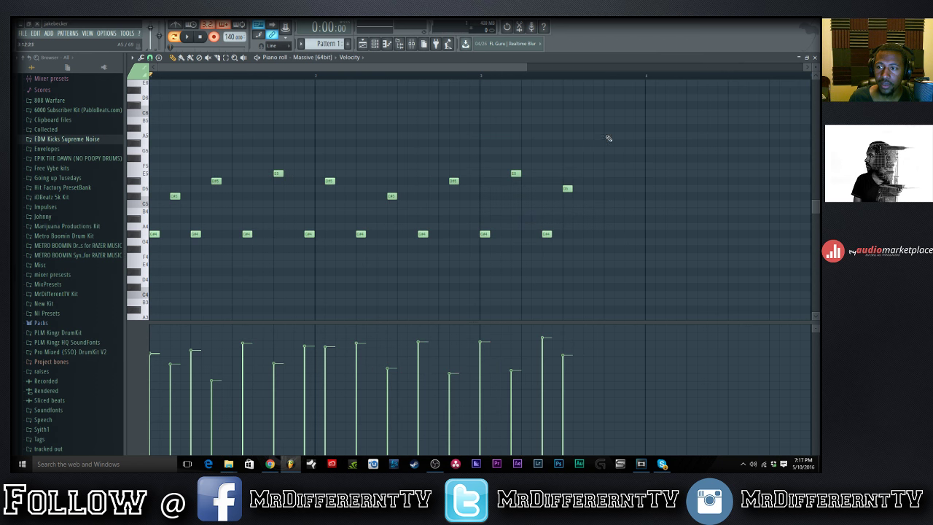
# Shift all notes from the third G#4 onward one step earlier.
pyautogui.moveTo(608, 138); pyautogui.dragTo(243, 241)
pyautogui.click(247, 241)
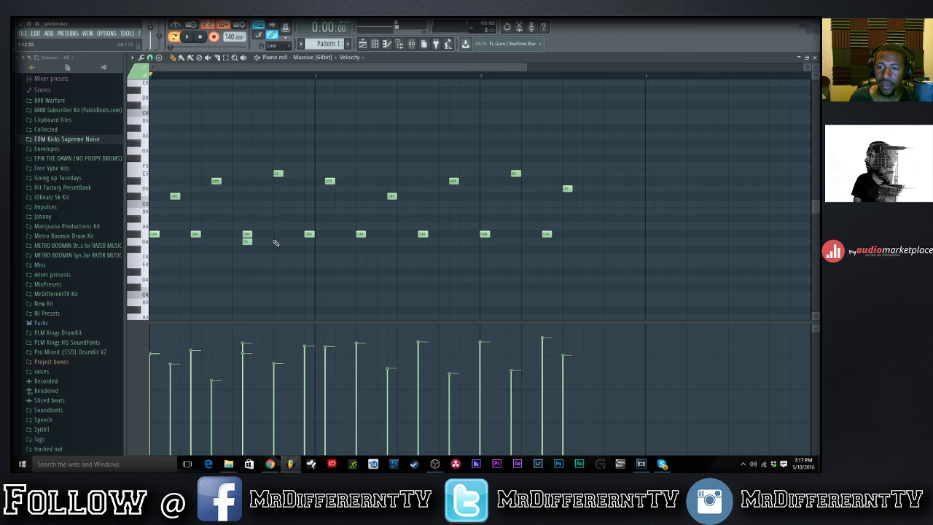
pyautogui.moveTo(625, 154); pyautogui.dragTo(213, 268)
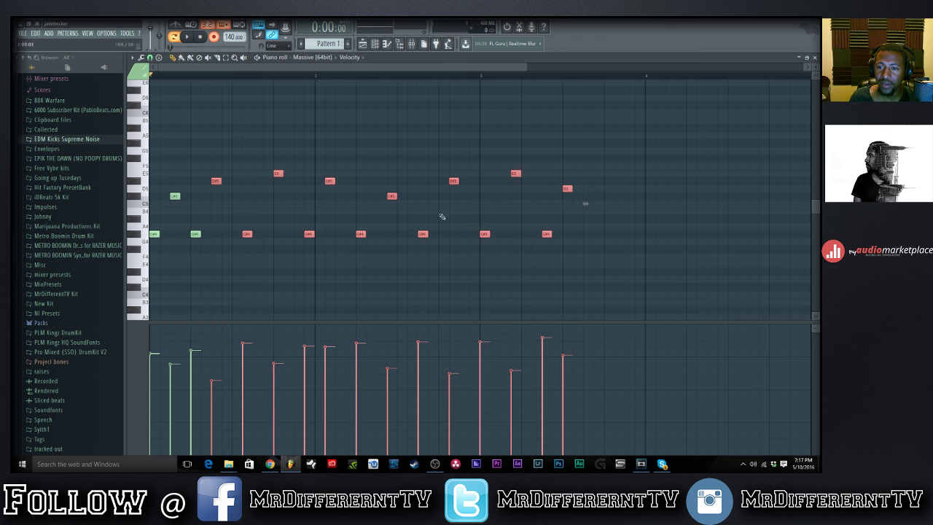
pyautogui.moveTo(634, 156); pyautogui.dragTo(237, 234)
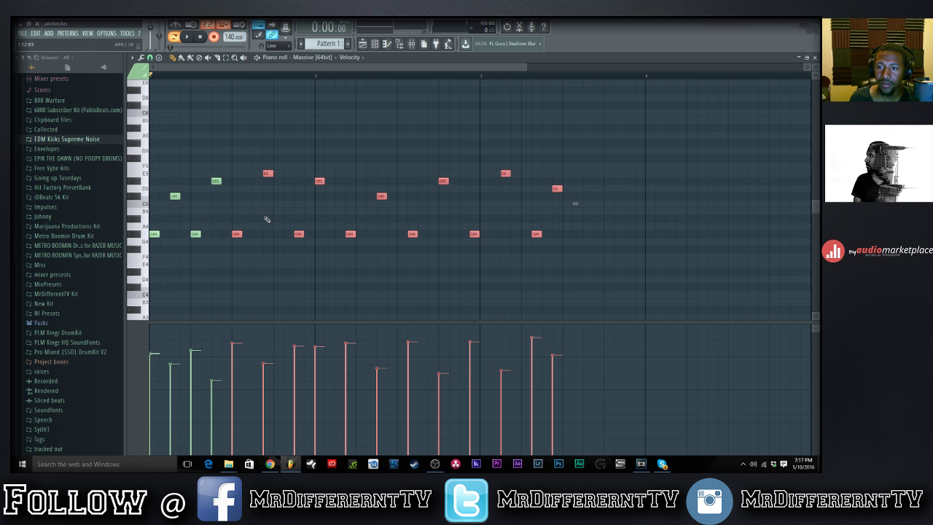
# Play back the melody and change its first C#5 note to D5.
pyautogui.moveTo(585, 135); pyautogui.dragTo(276, 224)
pyautogui.press('space')
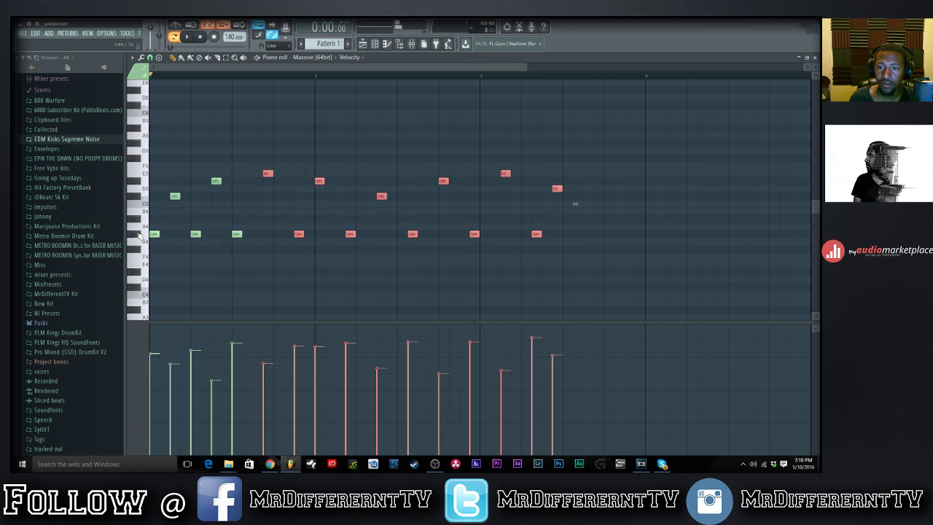
pyautogui.moveTo(631, 138); pyautogui.dragTo(170, 266)
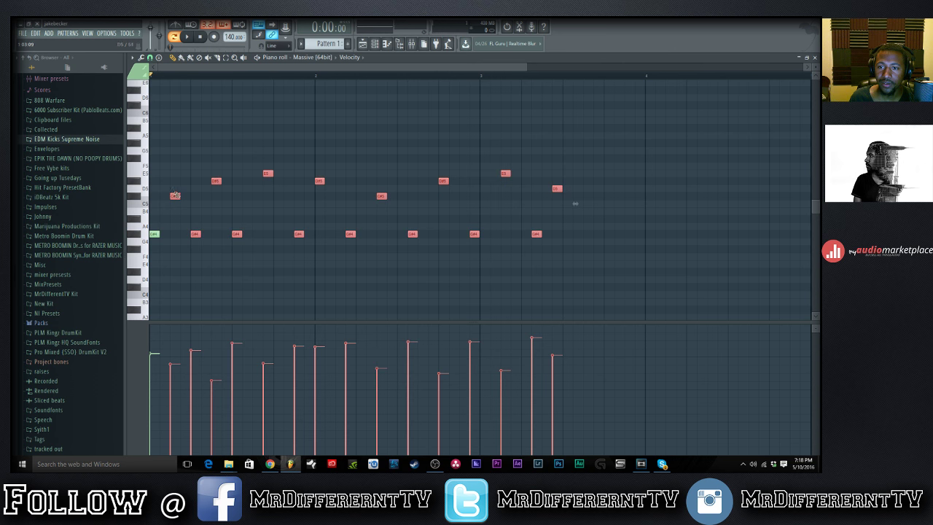
pyautogui.click(175, 189)
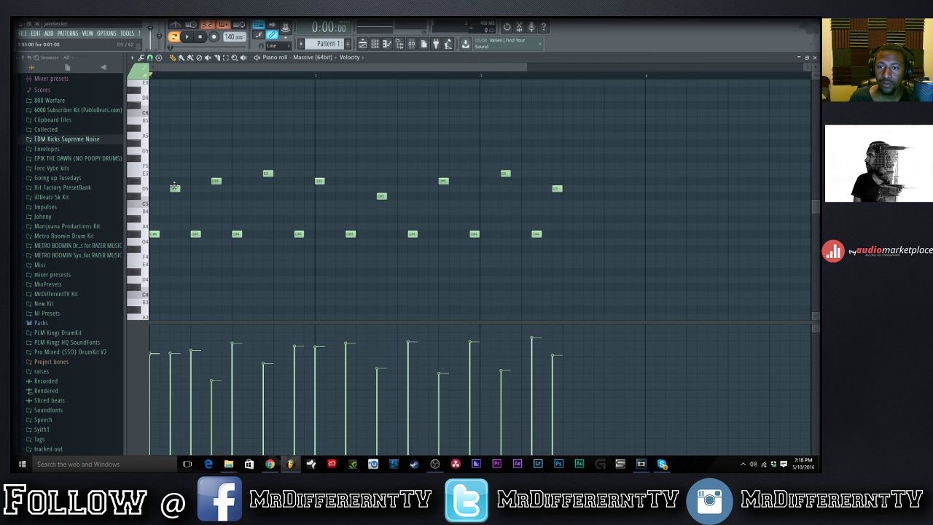
# Set the project tempo to 130 BPM.
pyautogui.rightClick(227, 38)
pyautogui.moveTo(291, 47)
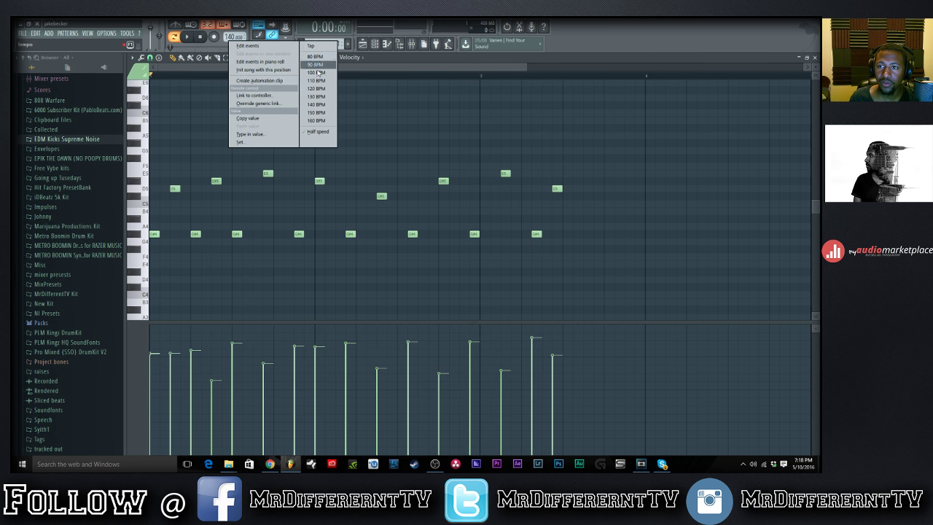
pyautogui.click(319, 97)
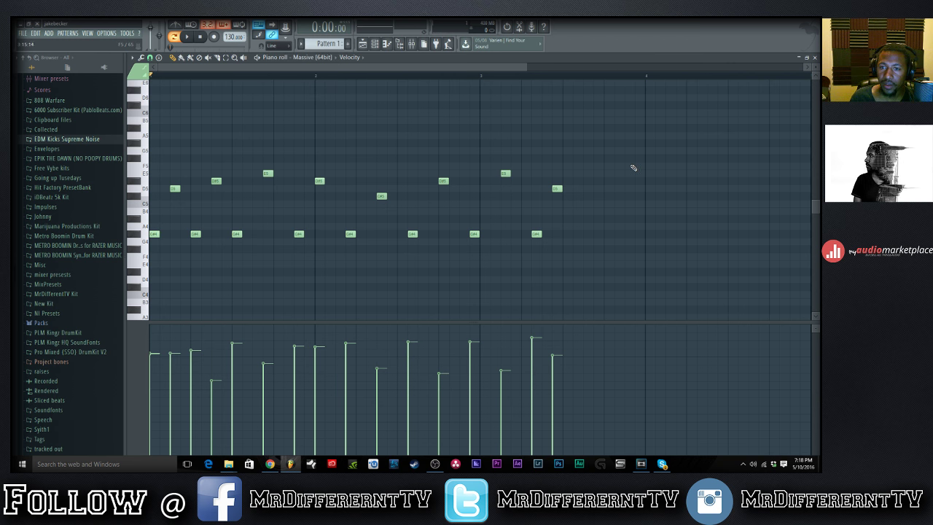
# Delete all notes from the Massive piano roll.
pyautogui.hotkey('ctrl', 'a')
pyautogui.press('Delete')
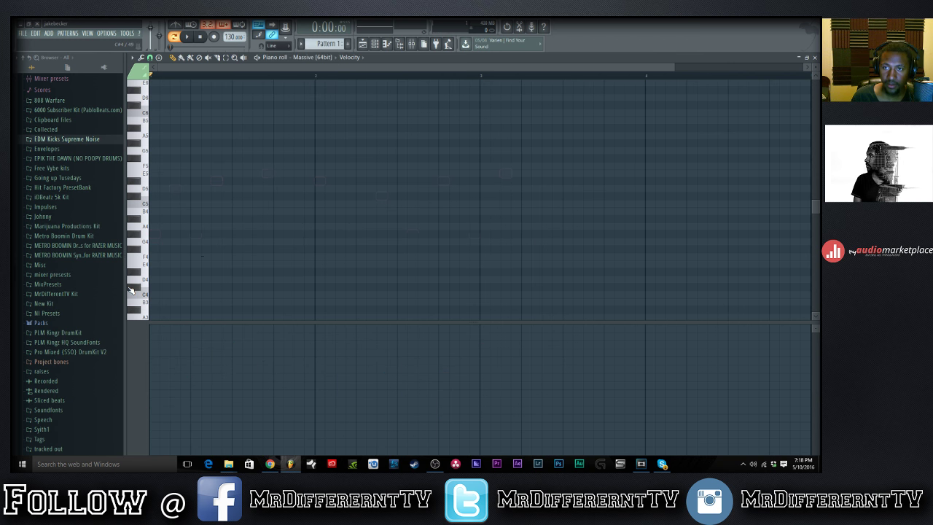
# Turn on the metronome and play the empty pattern to rehearse a melody at the new tempo.
pyautogui.click(187, 37)
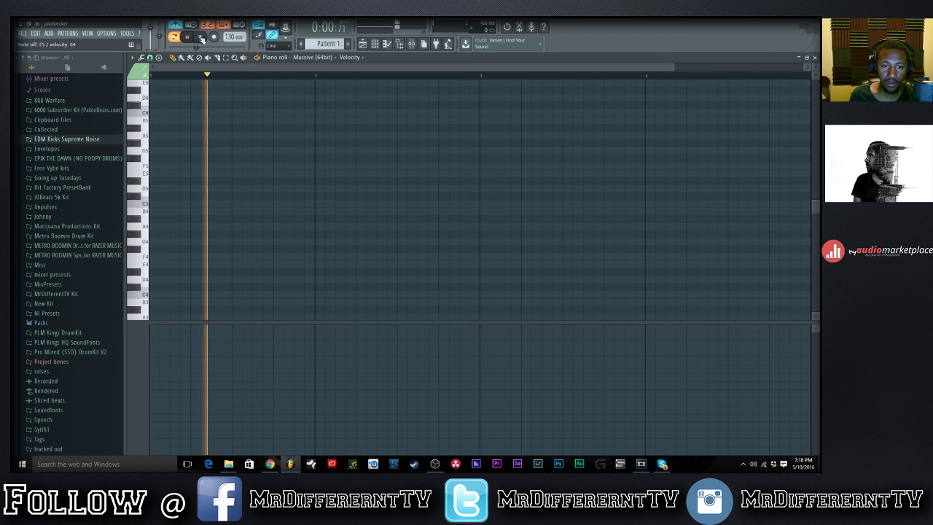
pyautogui.click(201, 38)
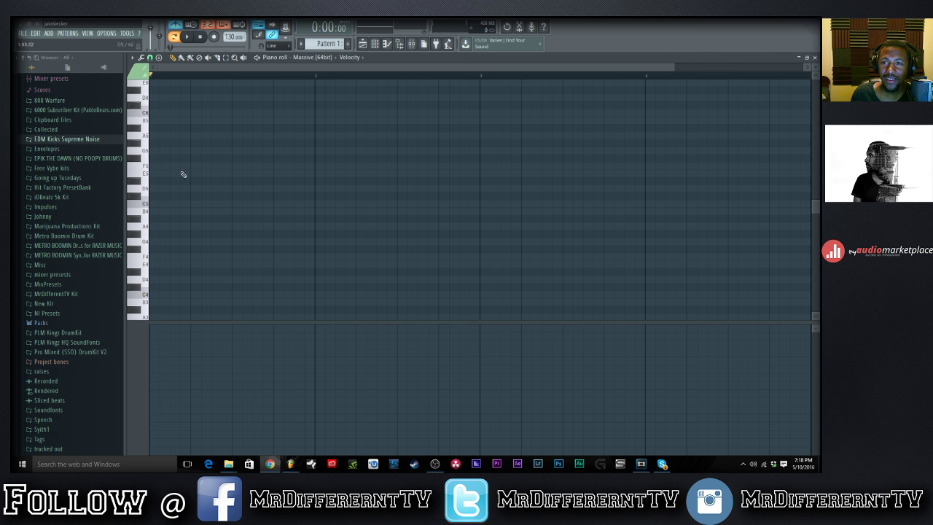
# Arm note recording, try a take of the melody, and clear its notes from the piano roll.
pyautogui.click(214, 37)
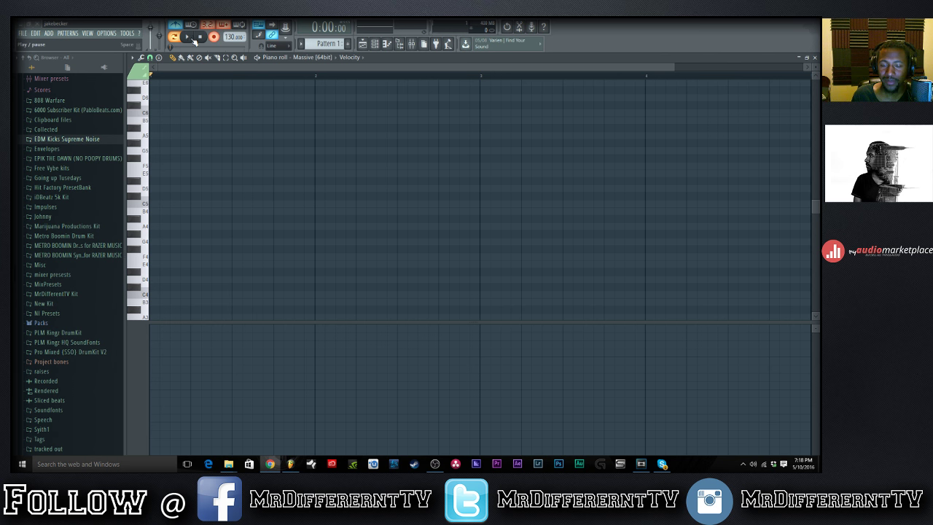
pyautogui.click(193, 40)
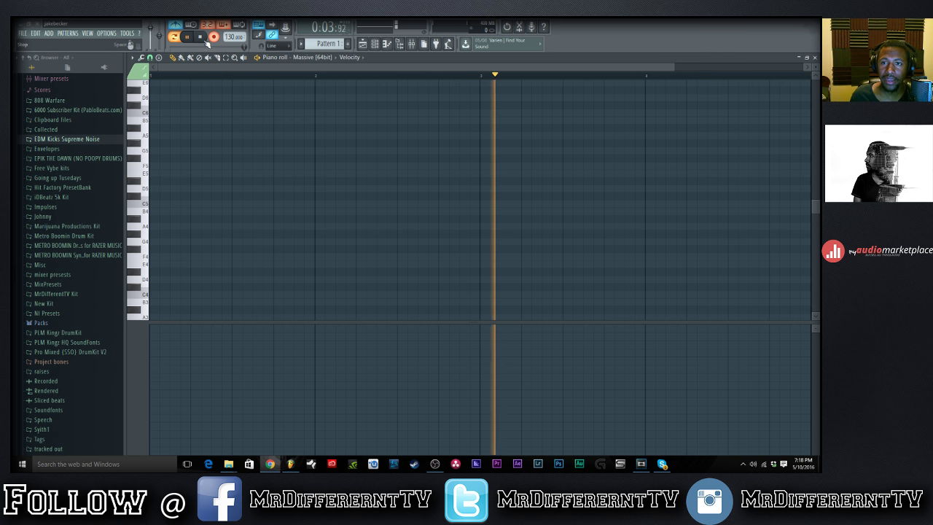
pyautogui.click(201, 37)
pyautogui.moveTo(451, 109); pyautogui.dragTo(149, 313)
pyautogui.press('Delete')
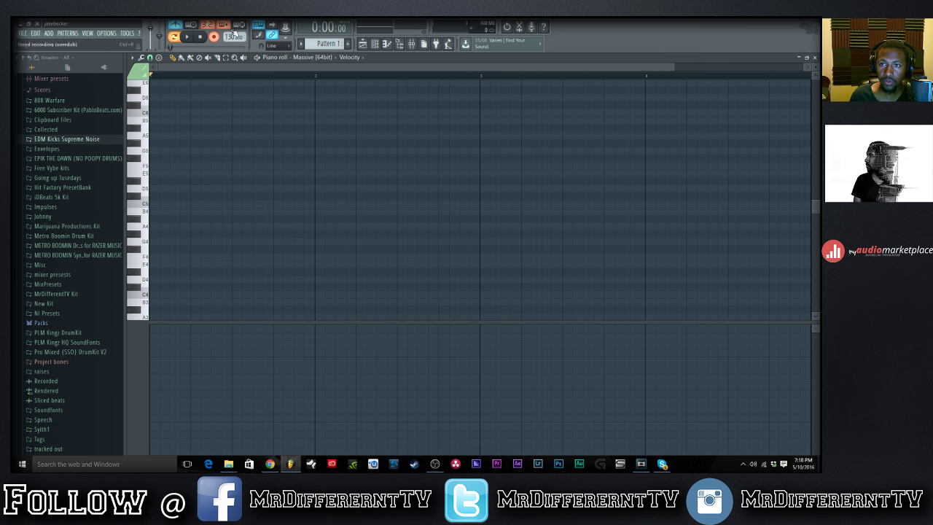
# Set the project tempo to 94 BPM by tapping along in the tempo tapper, and close it.
pyautogui.rightClick(233, 36)
pyautogui.click(312, 42)
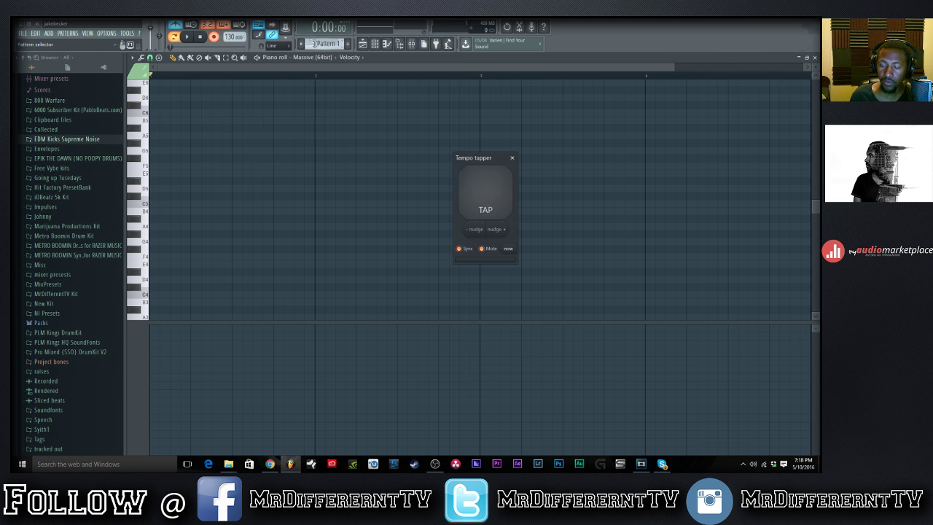
pyautogui.press('s')
pyautogui.press('s')
pyautogui.press('s')
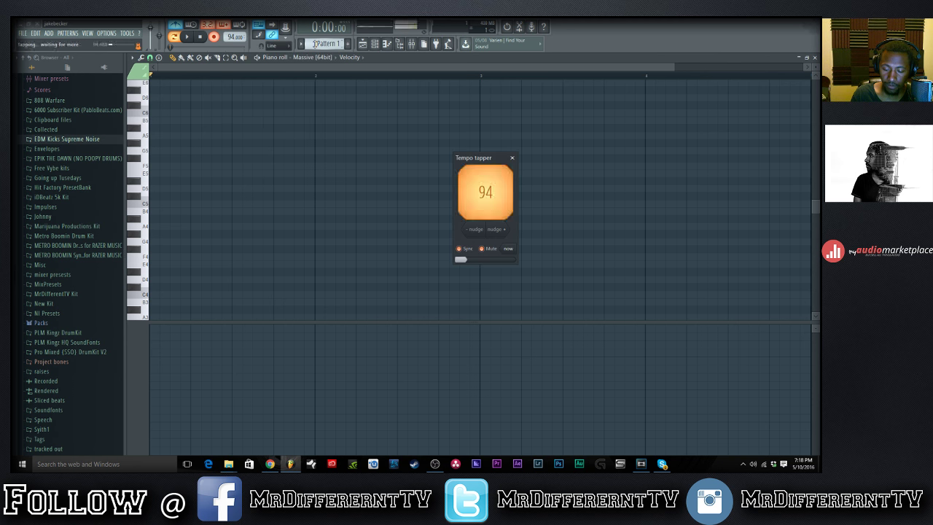
pyautogui.press('s')
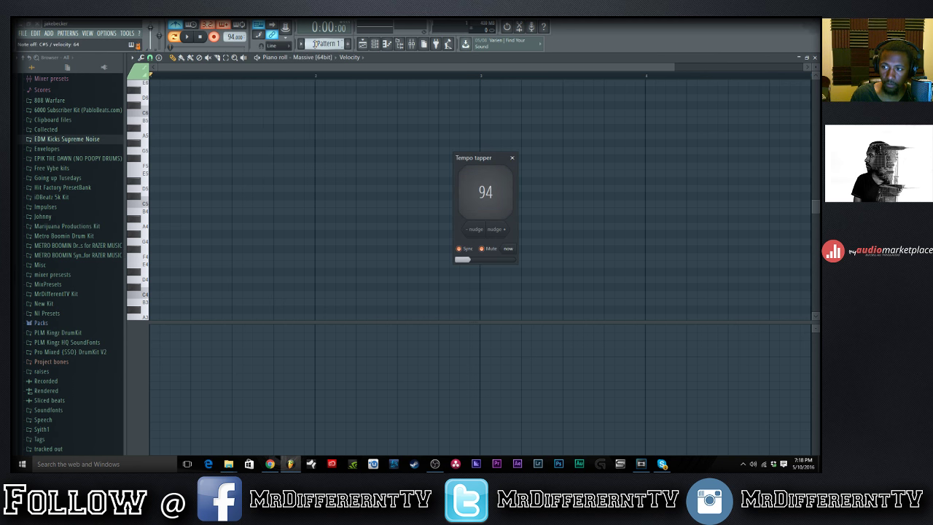
pyautogui.click(512, 158)
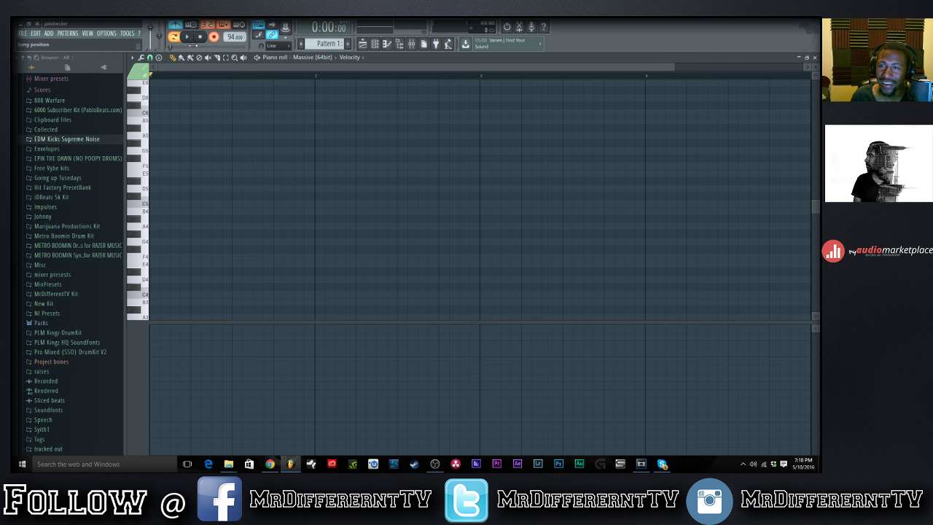
# Record a new melody take for Massive and quantize all its notes to the grid.
pyautogui.click(188, 38)
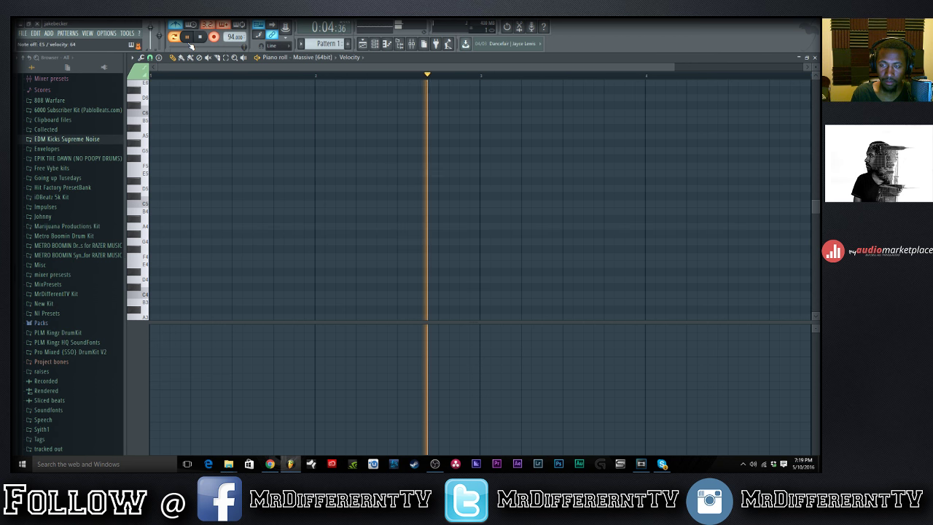
pyautogui.press('space')
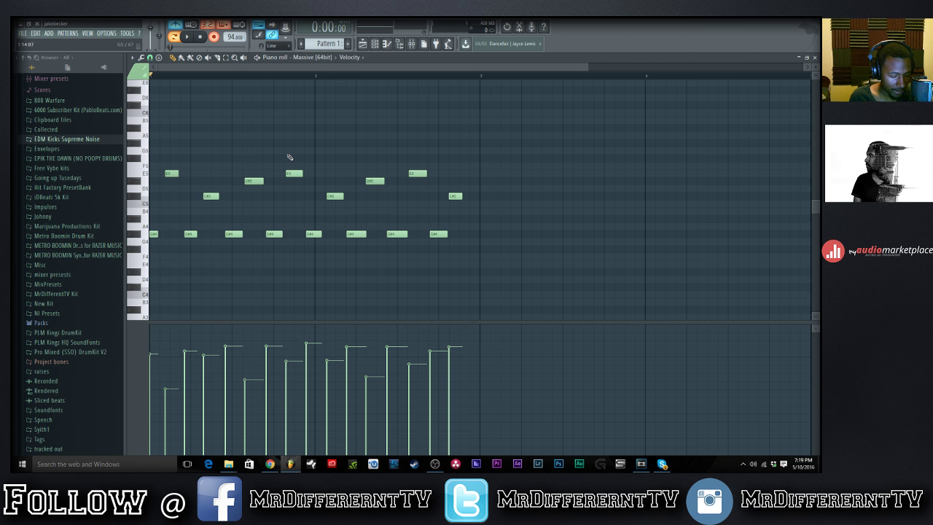
pyautogui.hotkey('ctrl', 'q')
pyautogui.moveTo(509, 134); pyautogui.dragTo(164, 271)
pyautogui.hotkey('ctrl', 'q')
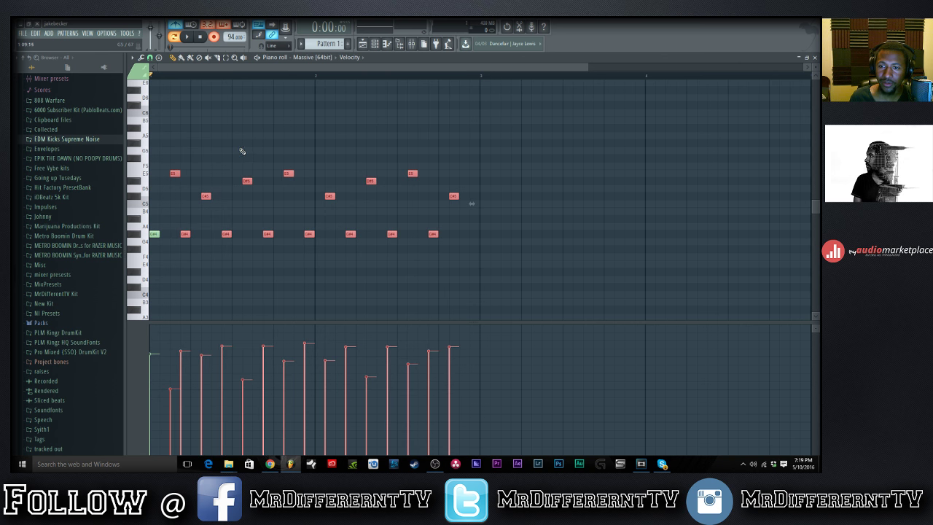
# Shift every note after the opening G#4 and E5 slightly later for even spacing, and play the pattern back.
pyautogui.hotkey('ctrl', 'd')
pyautogui.moveTo(550, 151); pyautogui.dragTo(194, 234)
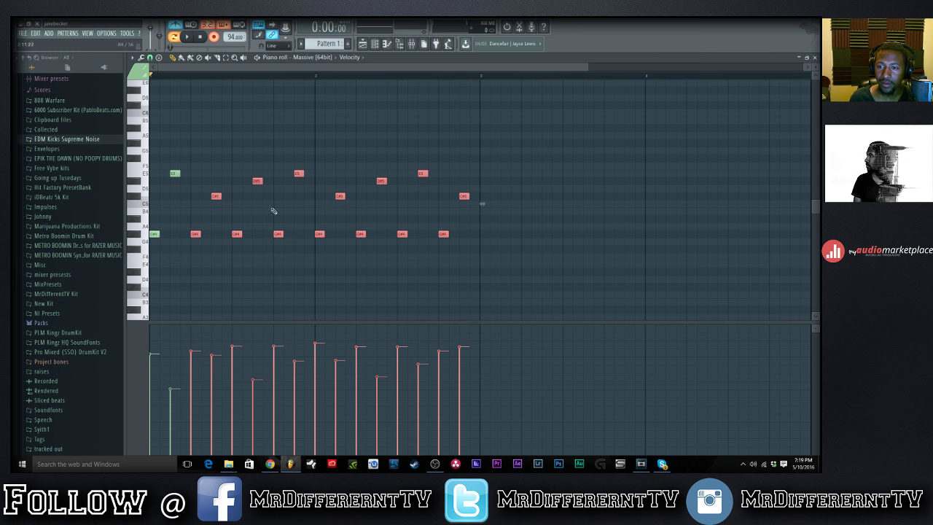
pyautogui.hotkey('ctrl', 'd')
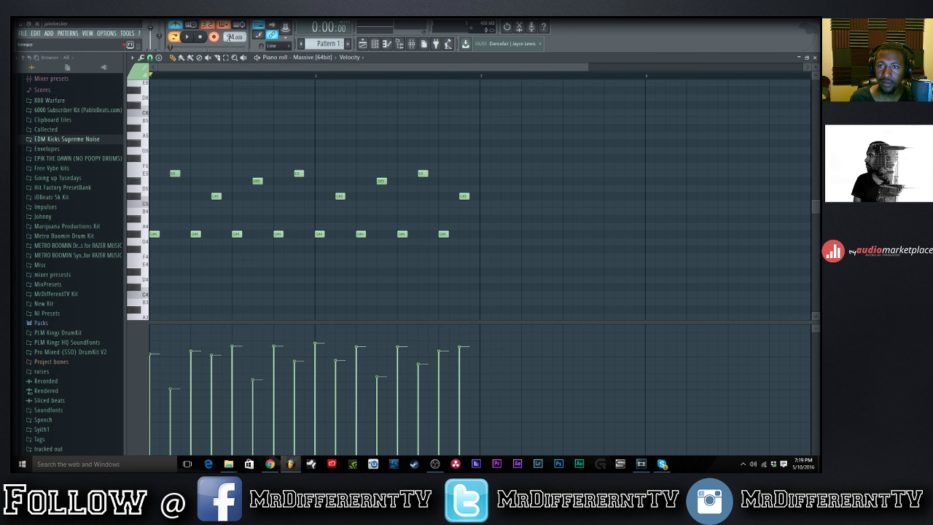
pyautogui.press('space')
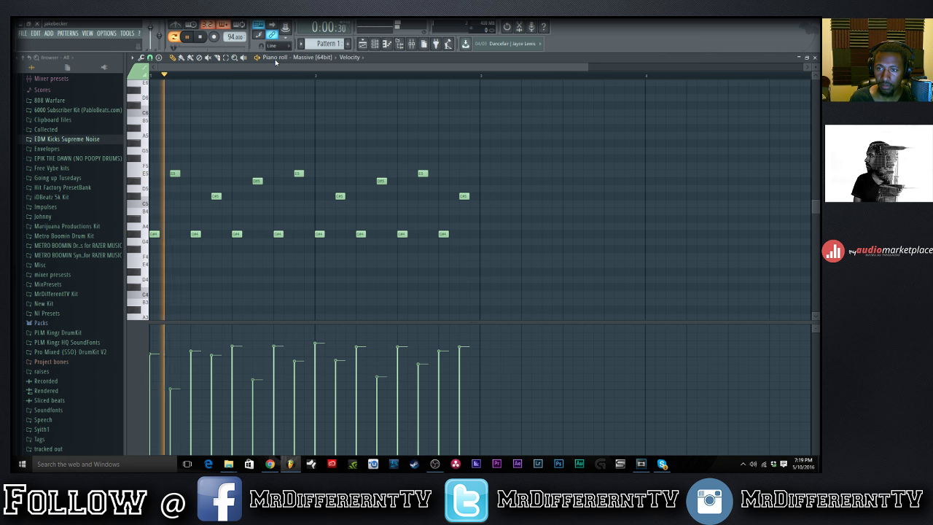
pyautogui.press('space')
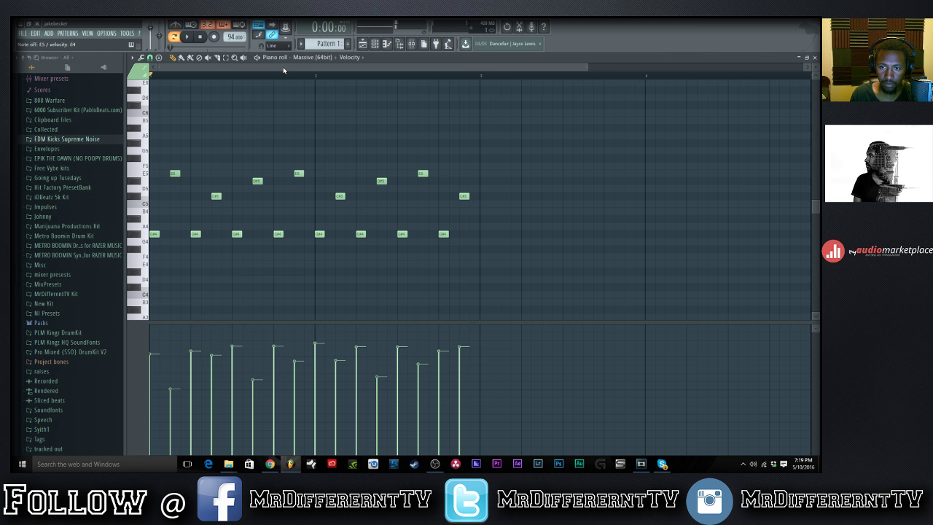
# Transpose the row of G#4 notes down one octave to G#3 and listen to the pattern.
pyautogui.moveTo(466, 244); pyautogui.dragTo(143, 229)
pyautogui.press('Delete')
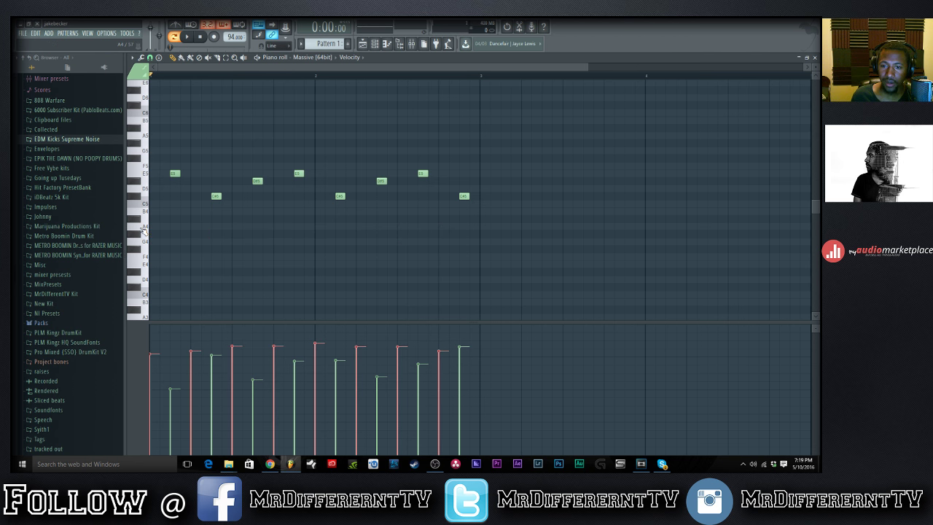
pyautogui.scroll(-2, 343, 264)
pyautogui.press('space')
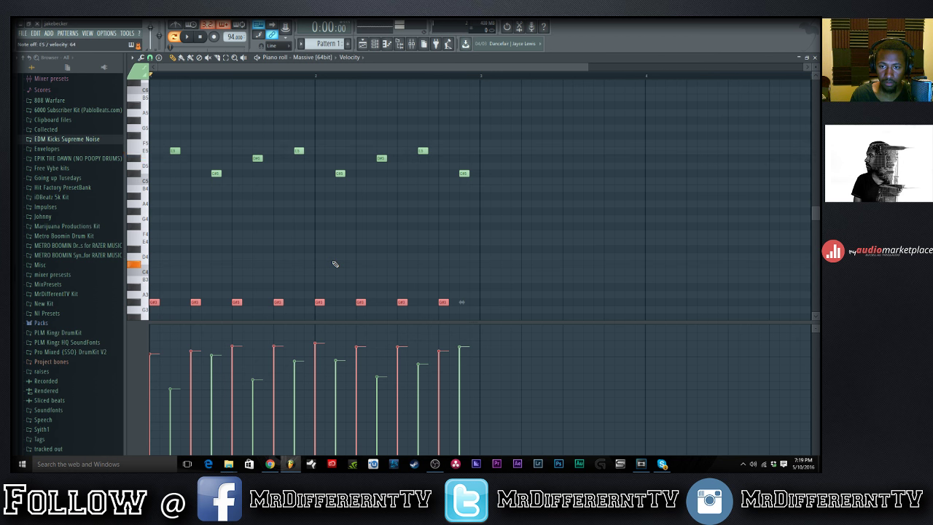
# Move the row of G#3 notes up to C#4 and play the pattern.
pyautogui.moveTo(522, 282); pyautogui.dragTo(153, 317)
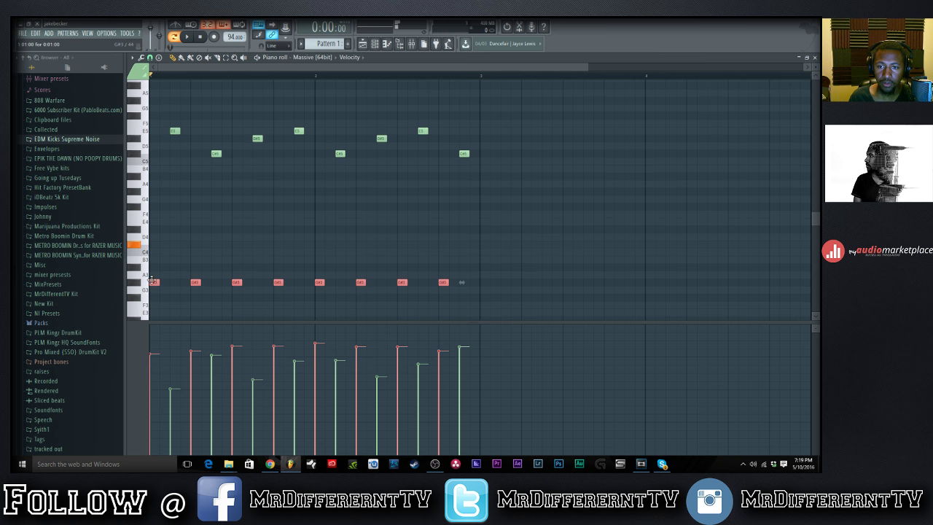
pyautogui.moveTo(152, 281); pyautogui.dragTo(151, 237)
pyautogui.press('space')
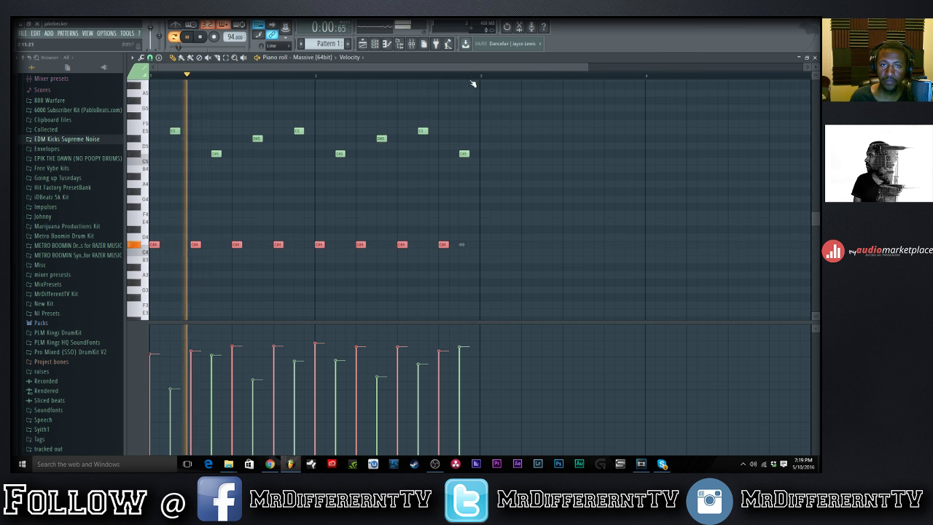
# Lower the velocity of the first C#4 note and raise the first E5 note's velocity to about the same level.
pyautogui.scroll(1, 488, 117)
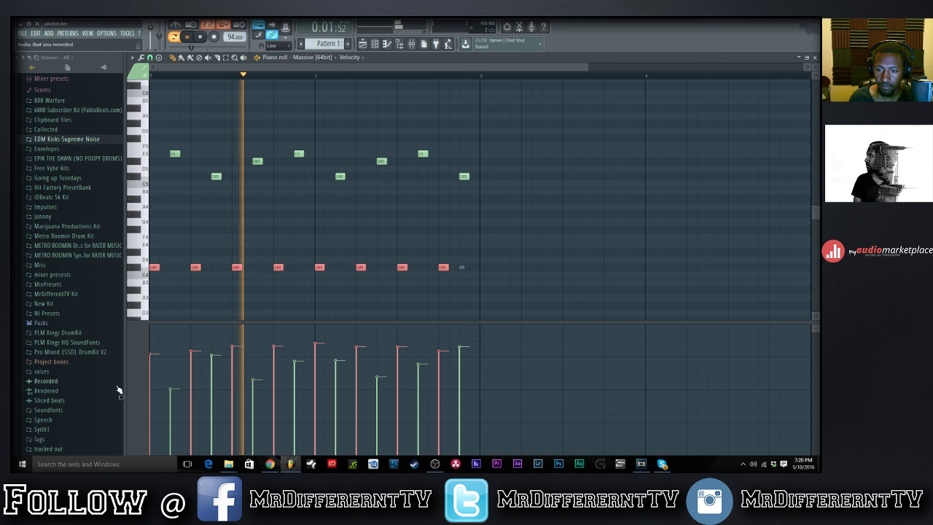
pyautogui.click(153, 378)
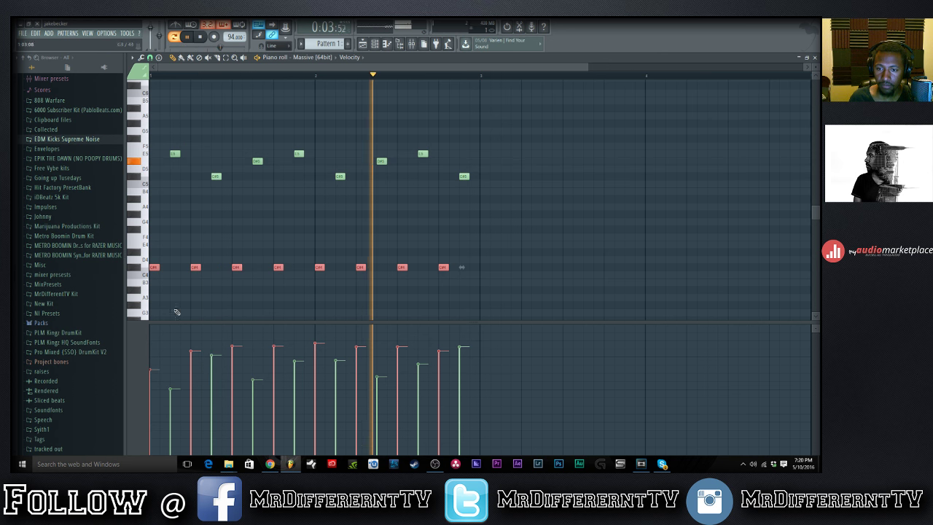
pyautogui.click(169, 325)
pyautogui.click(171, 366)
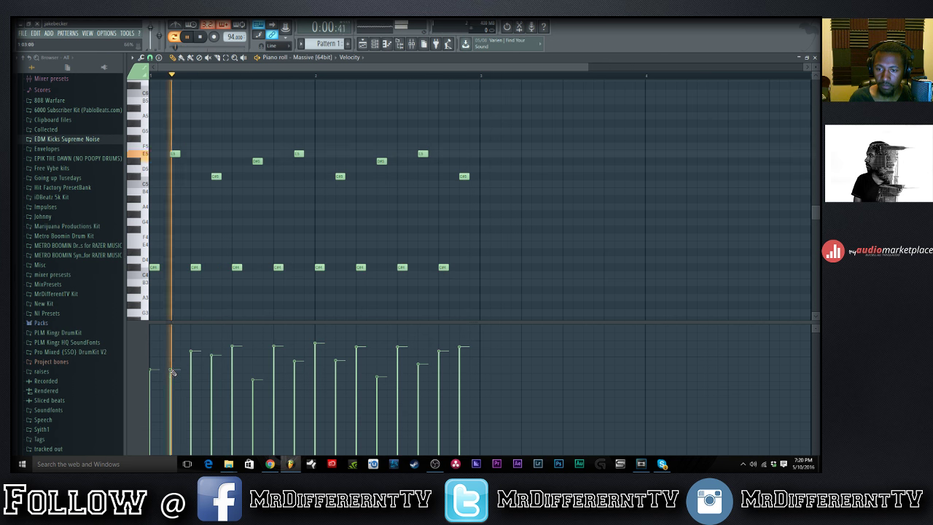
pyautogui.press('space')
pyautogui.click(170, 373)
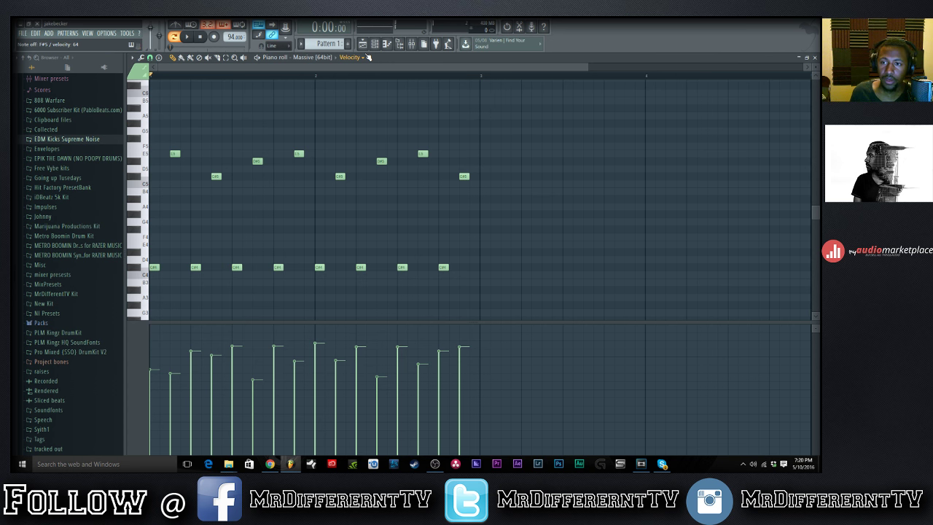
# Show the channel rack and open the Snares folder of the Drumpushers Holy Grail kit in the browser.
pyautogui.click(384, 48)
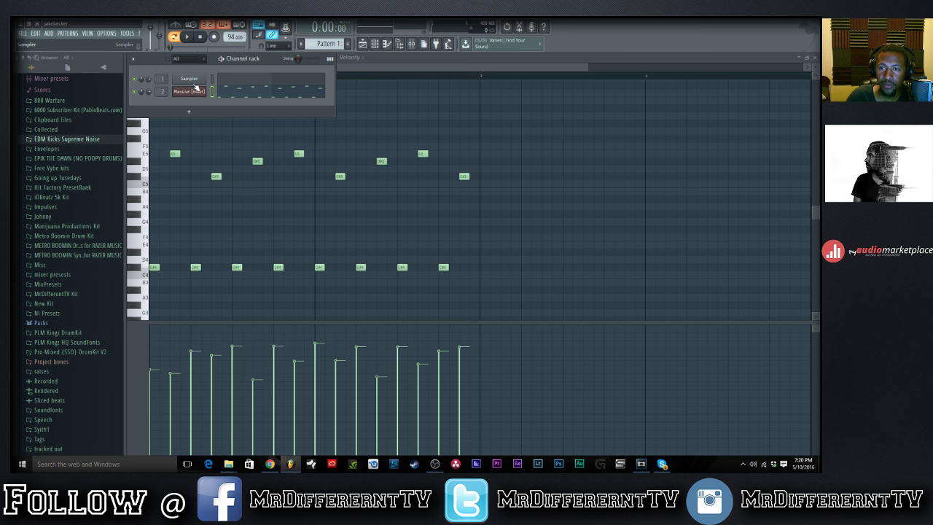
pyautogui.click(63, 216)
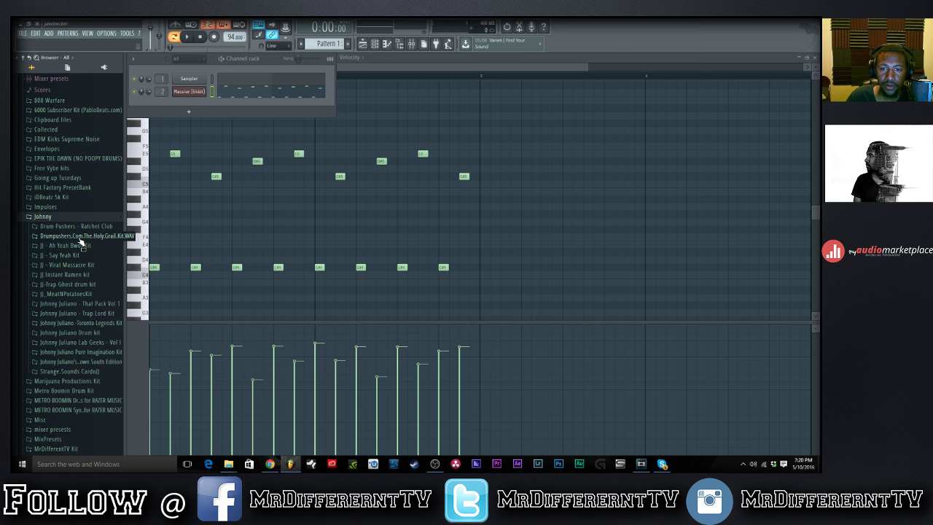
pyautogui.click(82, 238)
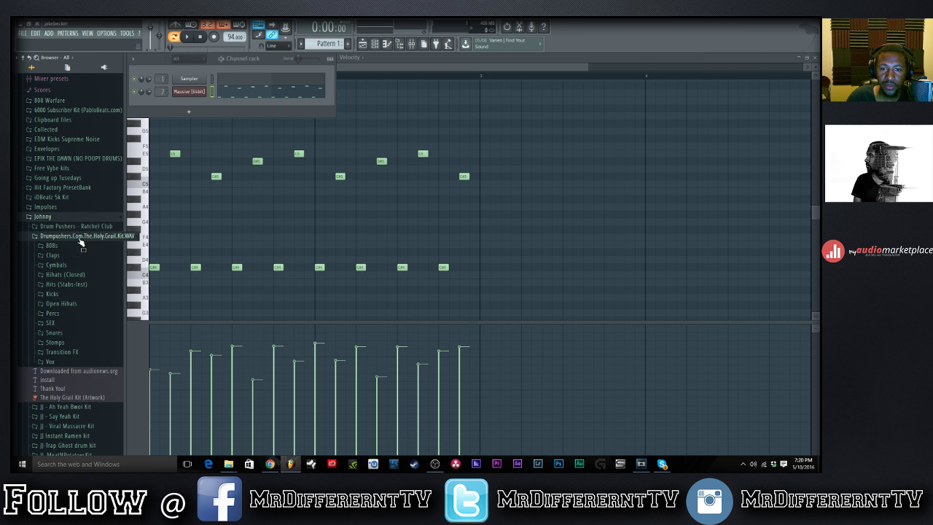
pyautogui.click(62, 332)
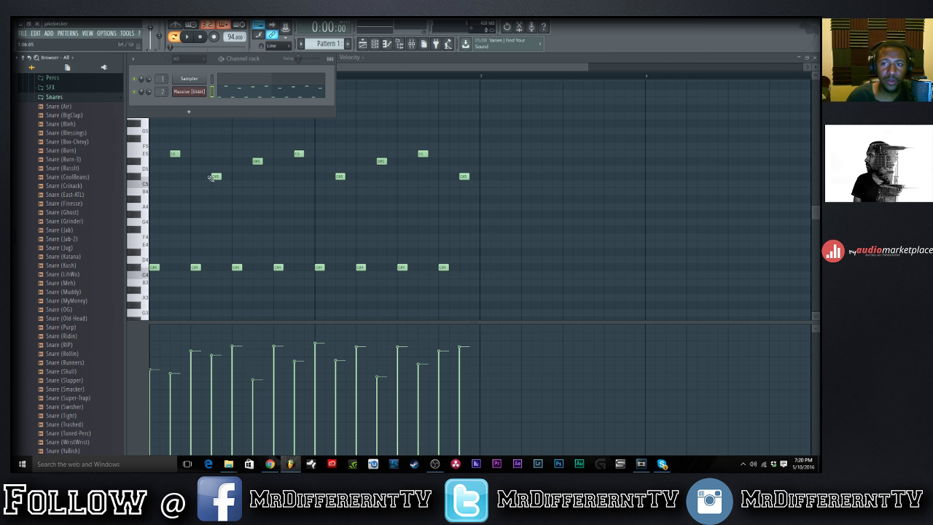
# Audition snare samples from the kit, including Crinack, Muddy, Rollin and Super-Trap, and play the melody for comparison.
pyautogui.click(98, 186)
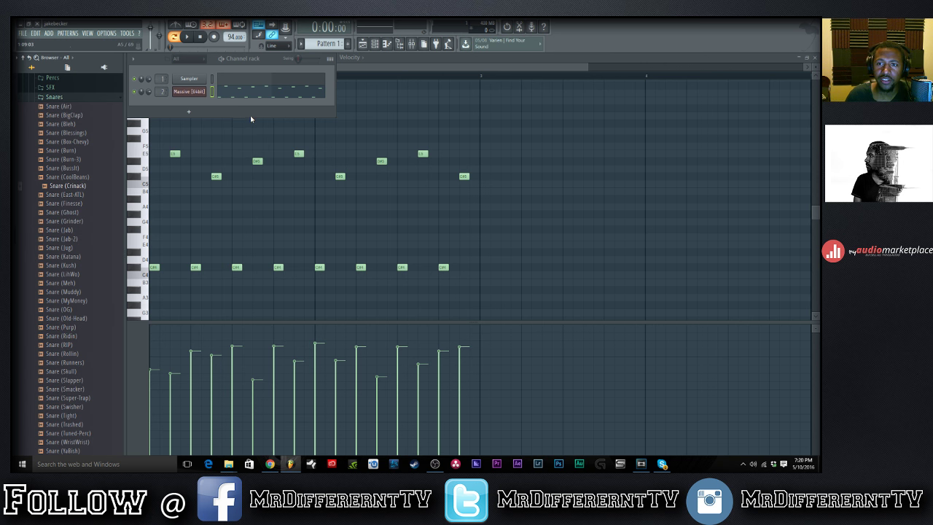
pyautogui.click(82, 212)
pyautogui.click(67, 296)
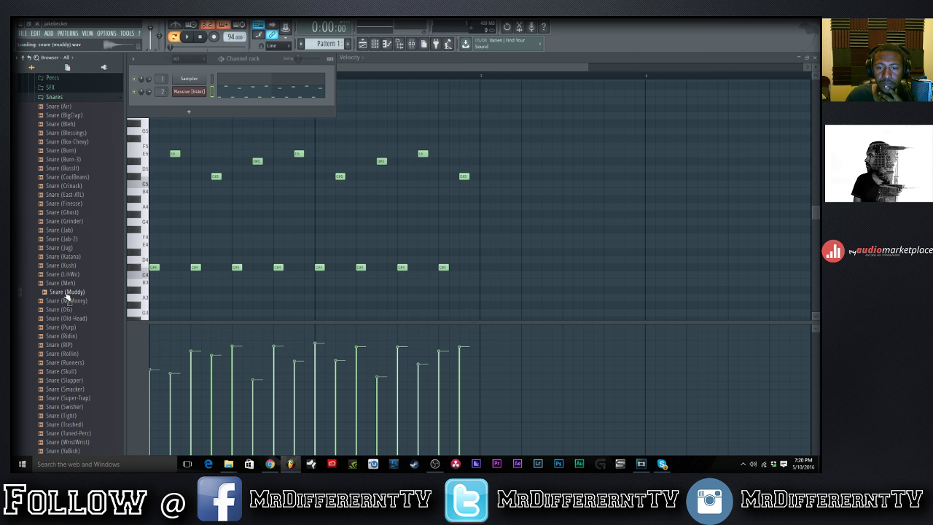
pyautogui.click(68, 353)
pyautogui.click(73, 397)
pyautogui.click(75, 415)
pyautogui.click(70, 397)
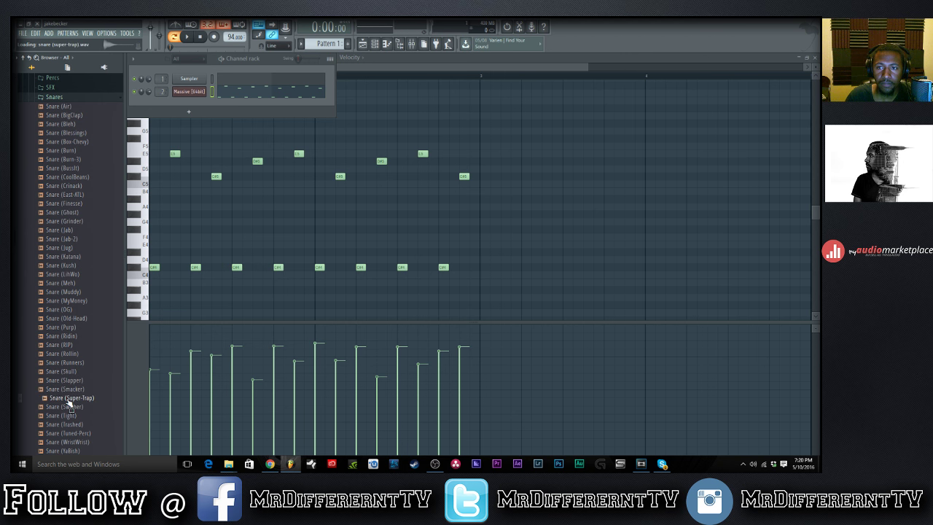
pyautogui.press('space')
pyautogui.press('space')
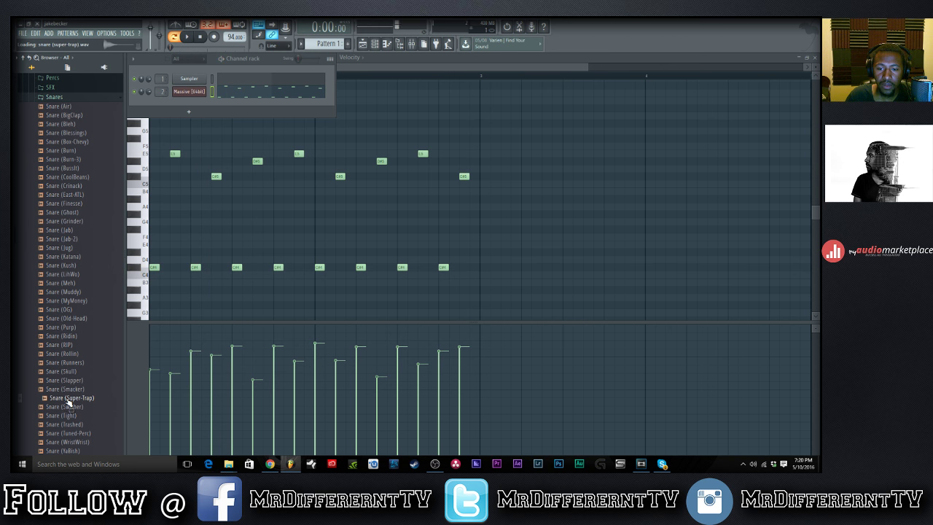
# Audition the Tight, Trashed, Tuned-Perc and WristWrist snares, returning to Tuned-Perc and playing the melody.
pyautogui.scroll(-4, 67, 402)
pyautogui.click(62, 309)
pyautogui.click(64, 318)
pyautogui.click(70, 326)
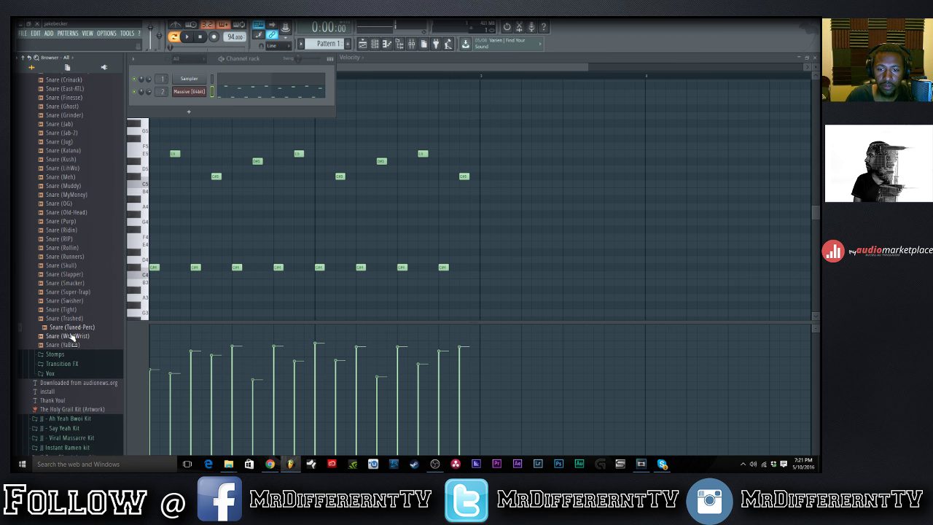
pyautogui.click(71, 335)
pyautogui.click(70, 328)
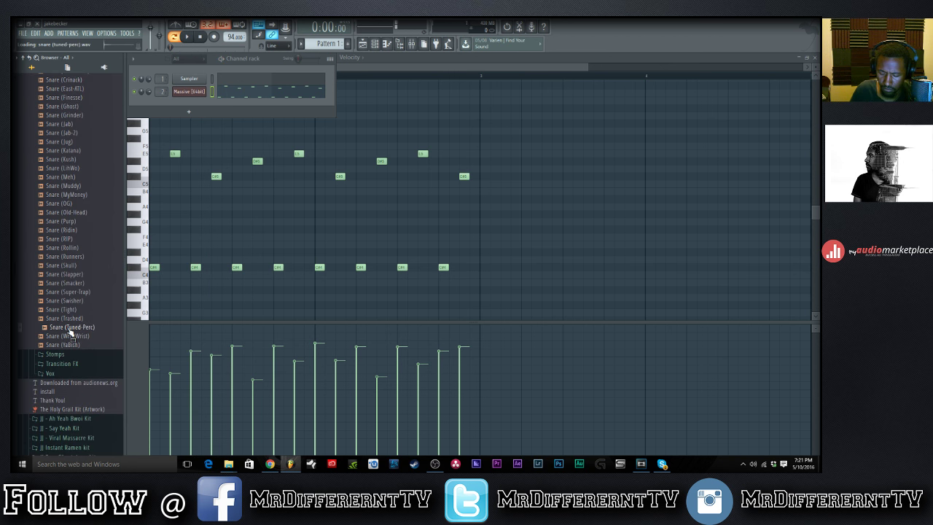
pyautogui.press('space')
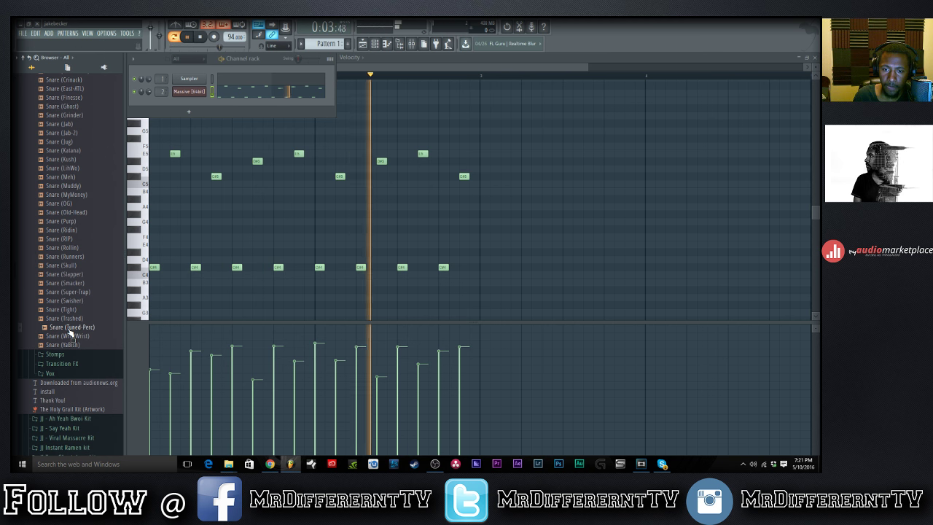
# Add Snare (Tuned-Perc) as a new channel routed to mixer track 3, and stop playback.
pyautogui.moveTo(70, 332); pyautogui.dragTo(169, 126)
pyautogui.moveTo(175, 108); pyautogui.dragTo(162, 107)
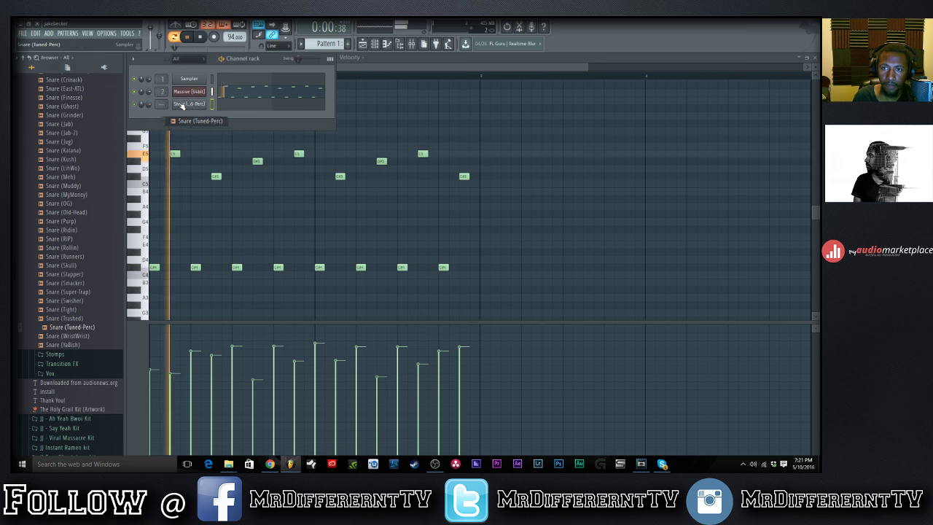
pyautogui.press('space')
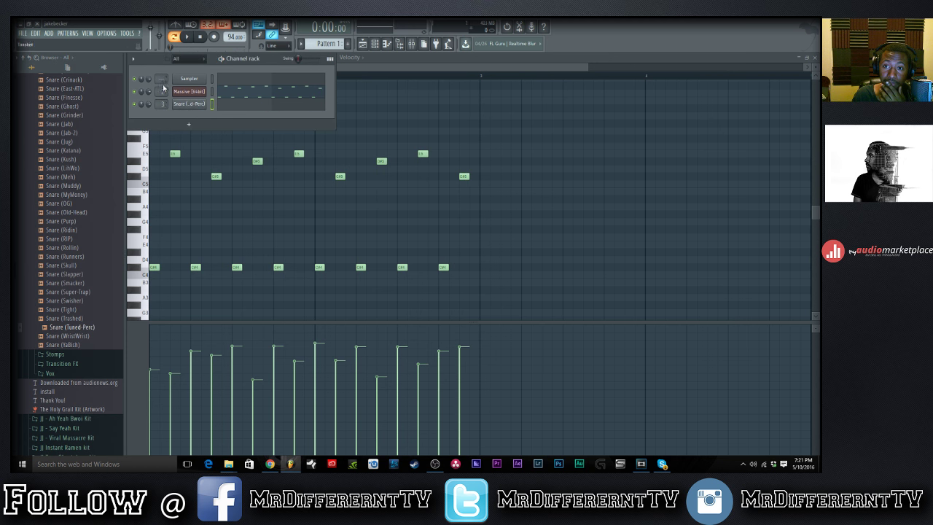
# Route the Snare (Tuned-Perc) channel to mixer track 2 and open its piano roll.
pyautogui.scroll(-1, 162, 104)
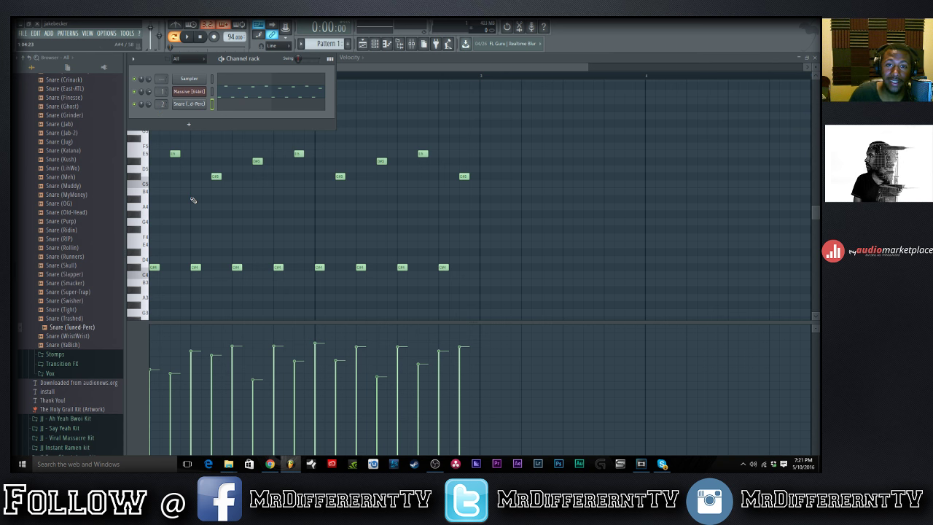
pyautogui.click(225, 110)
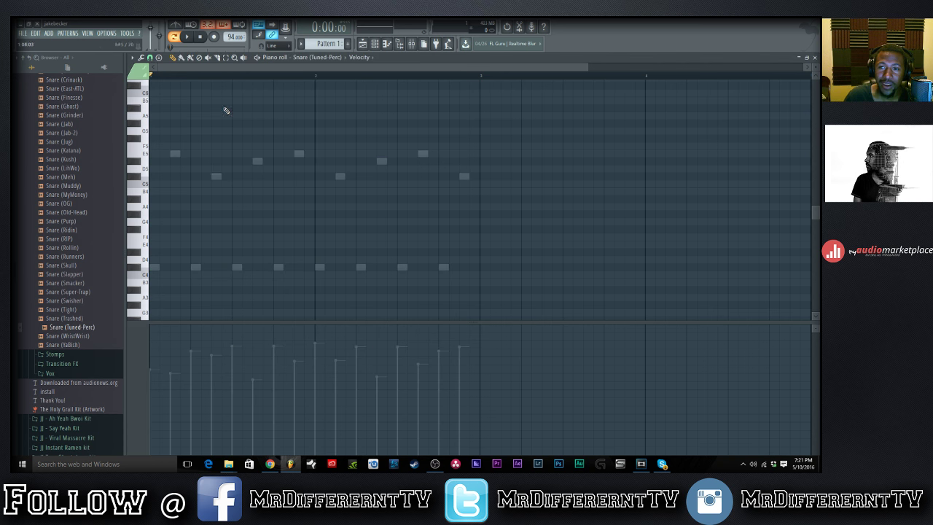
pyautogui.scroll(-1, 199, 248)
# Place C#5 notes for the Tuned-Perc snare on beat three of both bars and raise their velocities slightly.
pyautogui.click(195, 244)
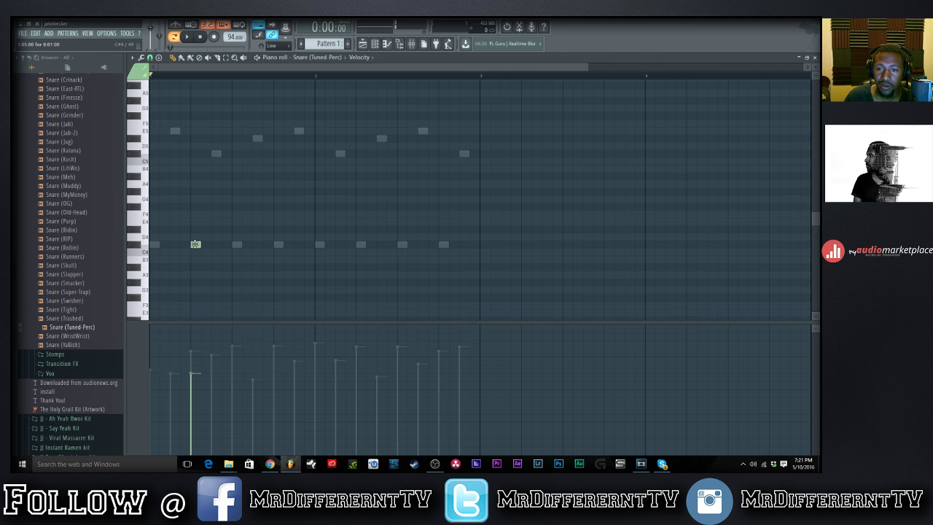
pyautogui.moveTo(195, 244); pyautogui.dragTo(195, 153)
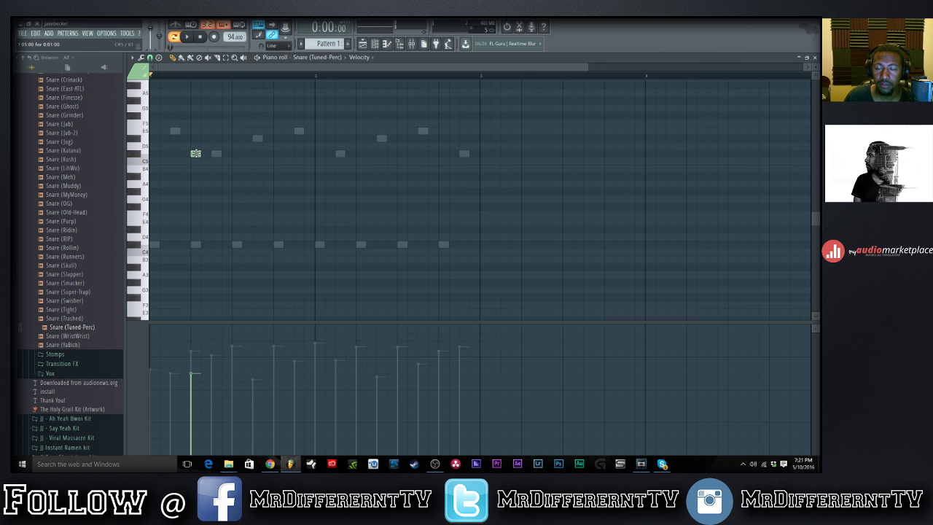
pyautogui.rightClick(196, 153)
pyautogui.click(231, 153)
pyautogui.press('space')
pyautogui.click(399, 153)
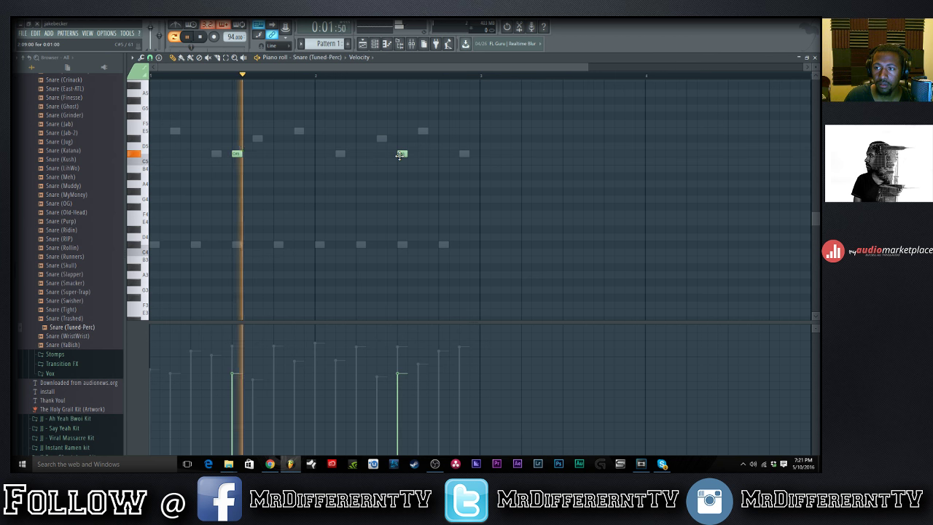
pyautogui.click(233, 357)
pyautogui.click(399, 357)
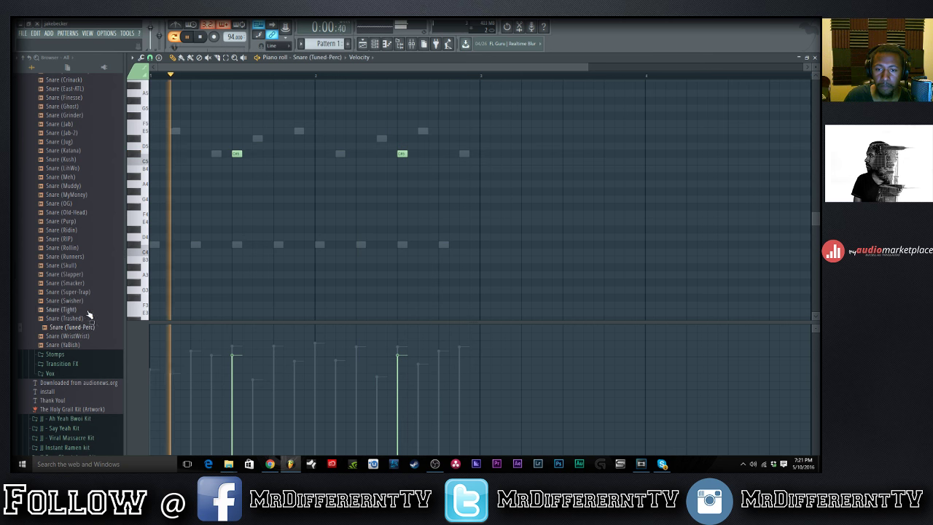
# Add Snare (Super-Trap) from the browser as a new channel routed to mixer track 2, and stop playback.
pyautogui.click(375, 44)
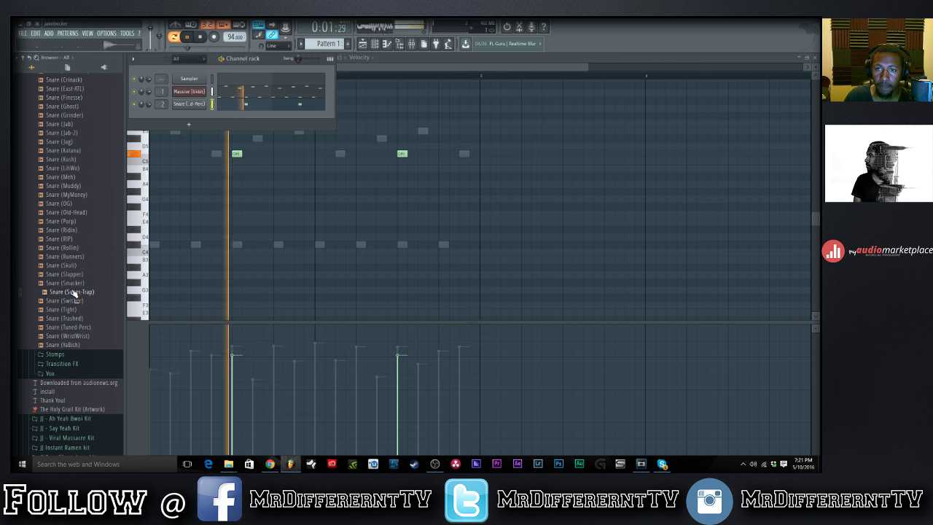
pyautogui.moveTo(73, 292); pyautogui.dragTo(183, 120)
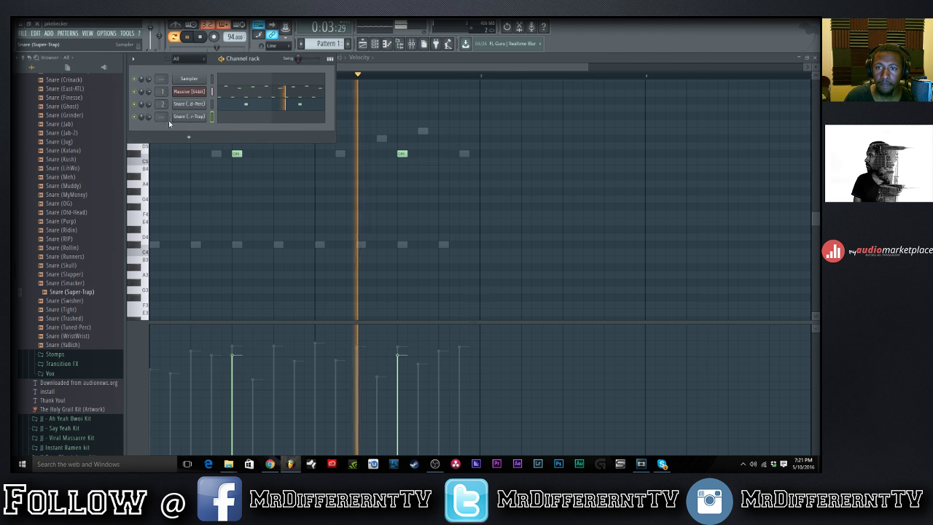
pyautogui.press('space')
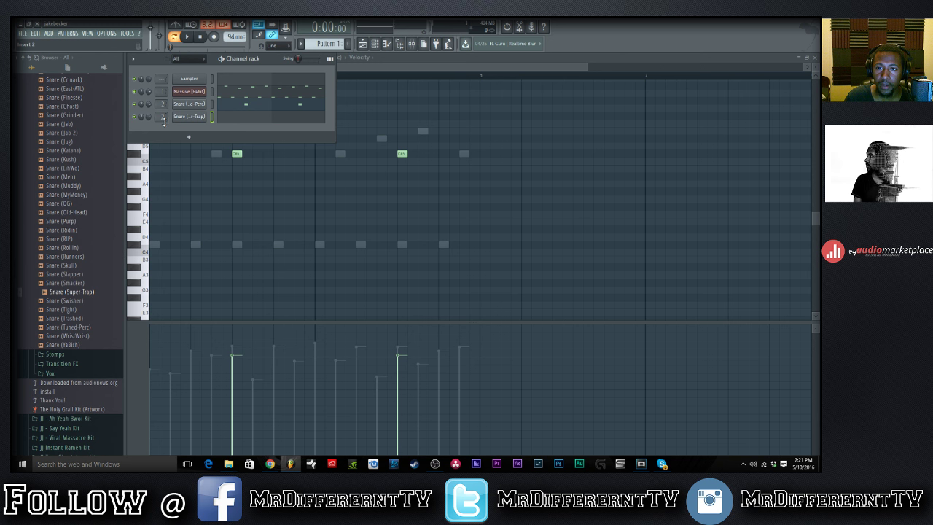
# Place C#5 notes for the Super-Trap snare on beat three of both bars in its piano roll.
pyautogui.press('F7')
pyautogui.click(237, 153)
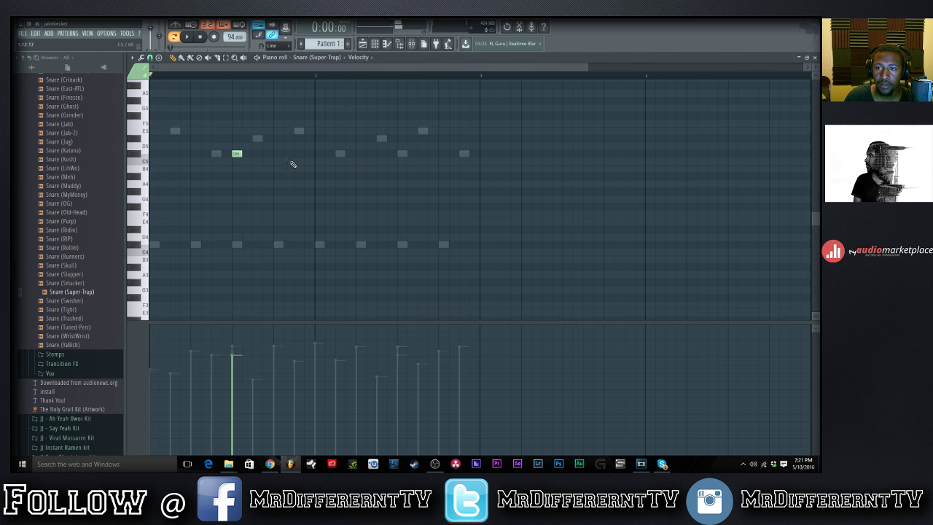
pyautogui.click(401, 153)
# Add Snare (BigClap) from the Snares folder as a new channel routed to mixer track 2.
pyautogui.scroll(5, 95, 175)
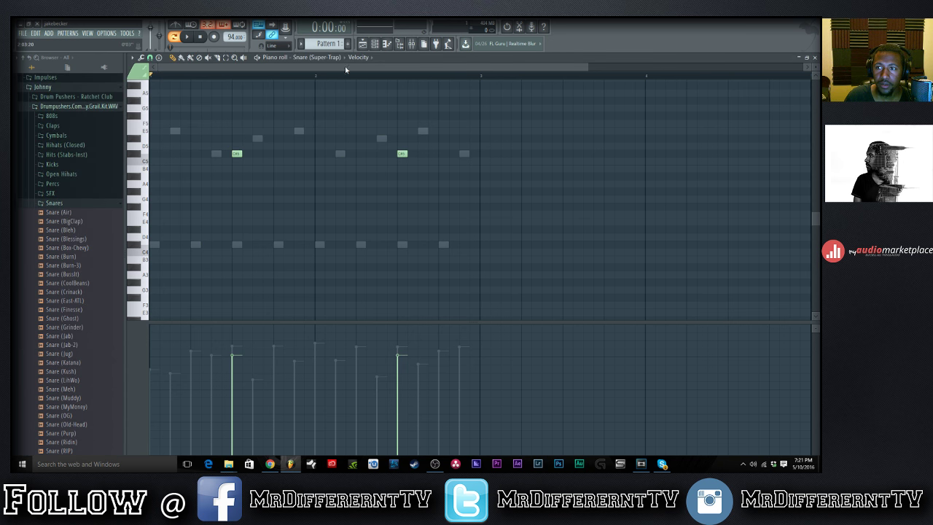
pyautogui.click(382, 44)
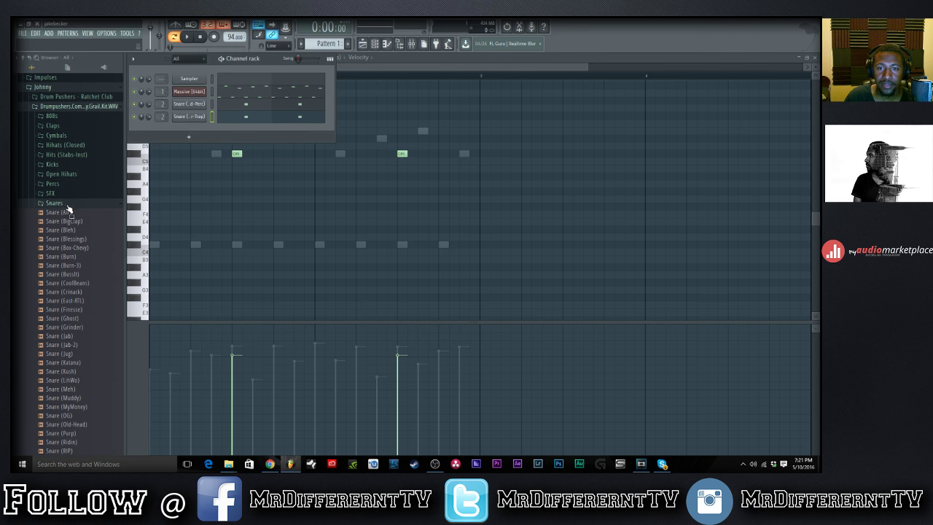
pyautogui.click(80, 247)
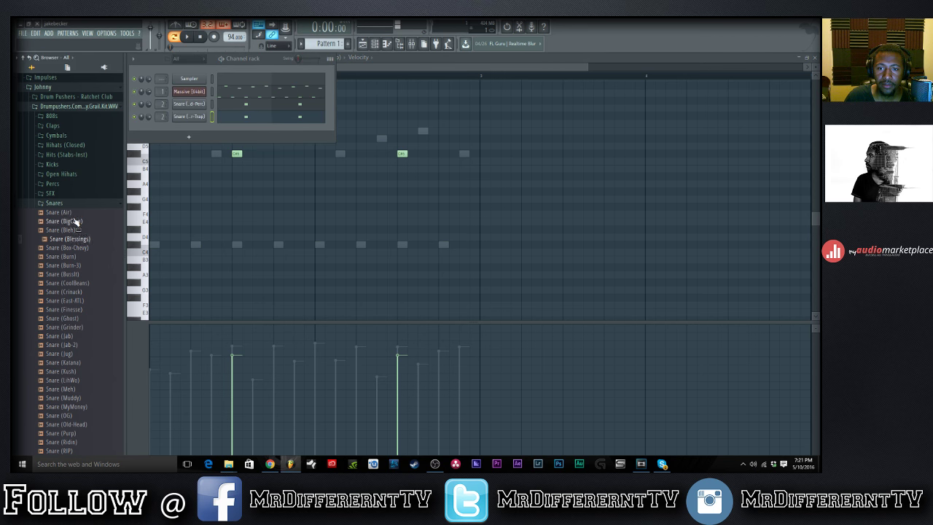
pyautogui.moveTo(67, 220); pyautogui.dragTo(203, 131)
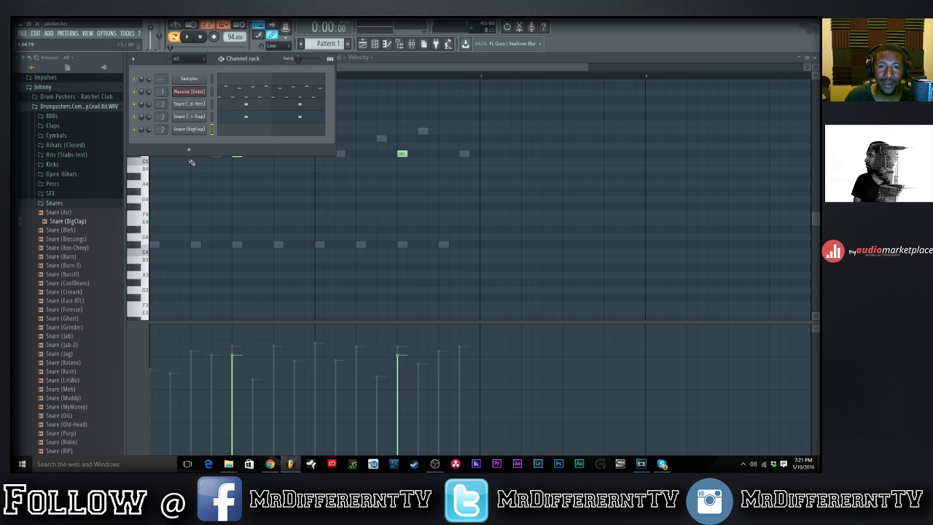
# Copy the Super-Trap channel's notes and paste them into the Snare (BigClap) channel.
pyautogui.rightClick(208, 117)
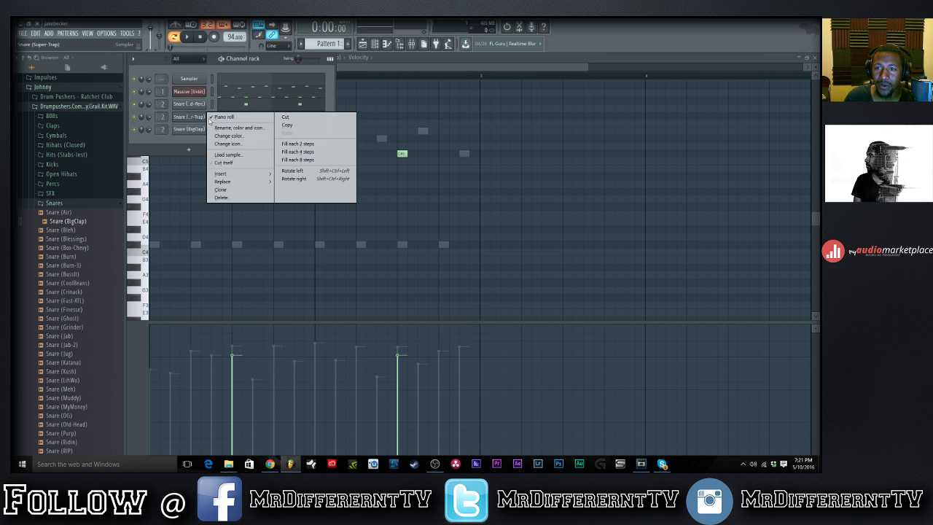
pyautogui.click(287, 124)
pyautogui.rightClick(209, 130)
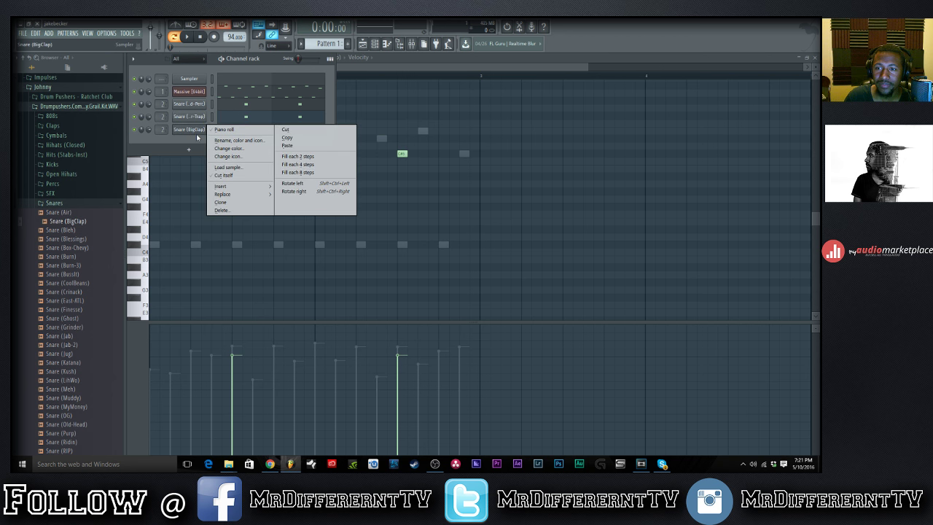
pyautogui.click(287, 145)
# Play back Pattern 1 to hear the Massive melody together with the three layered snares.
pyautogui.press('space')
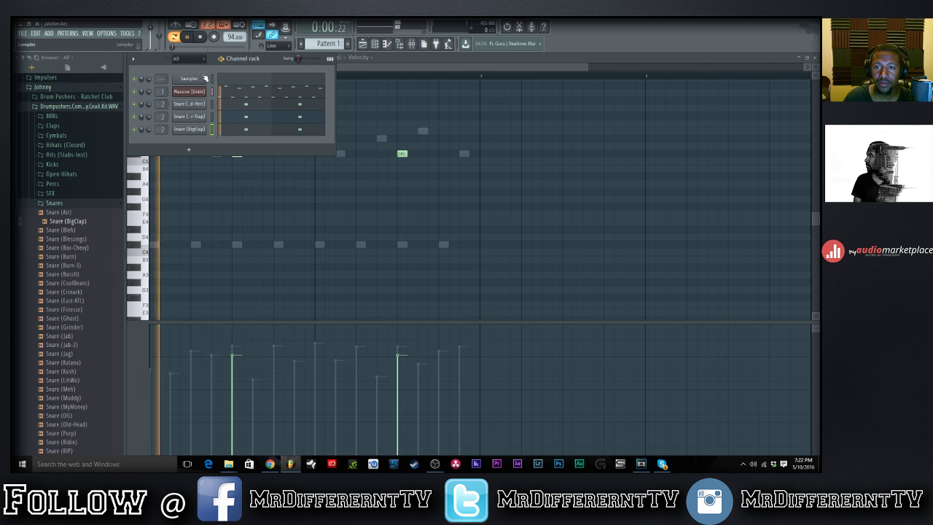
pyautogui.press('space')
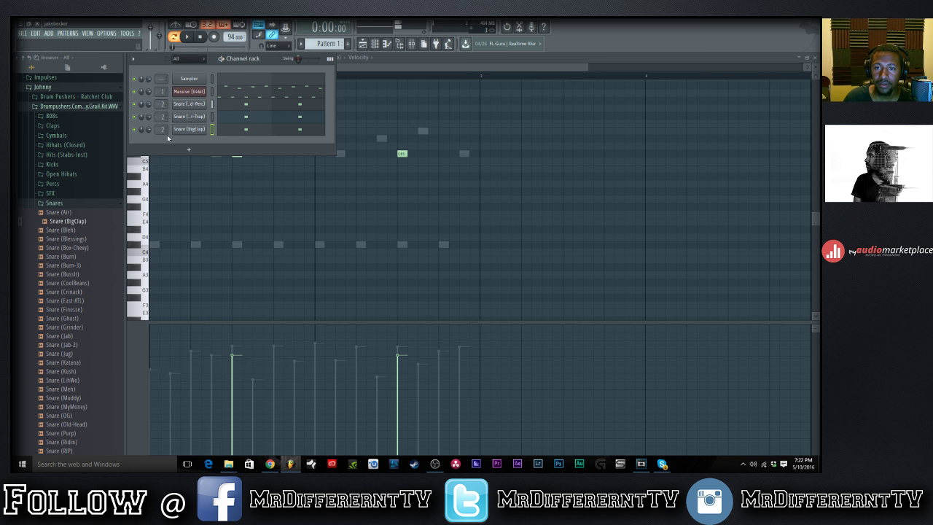
pyautogui.press('space')
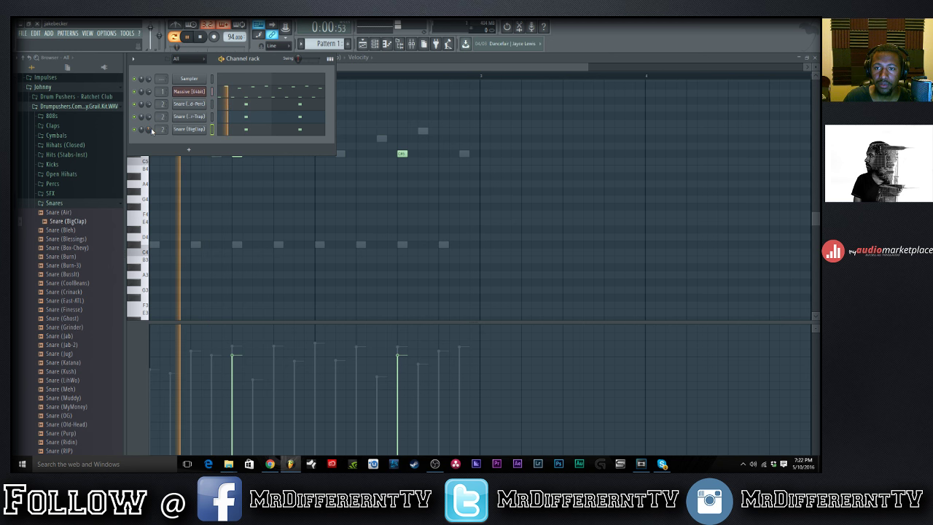
pyautogui.click(381, 49)
pyautogui.click(381, 49)
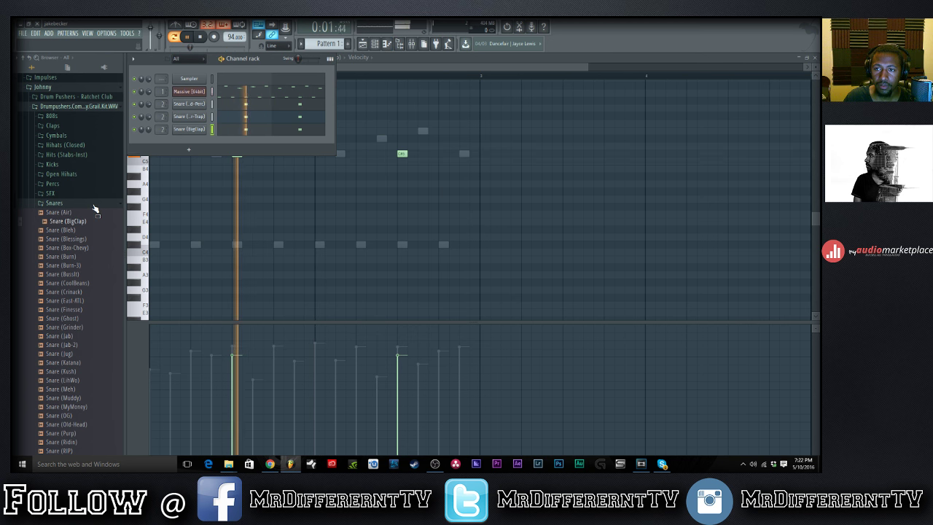
pyautogui.press('space')
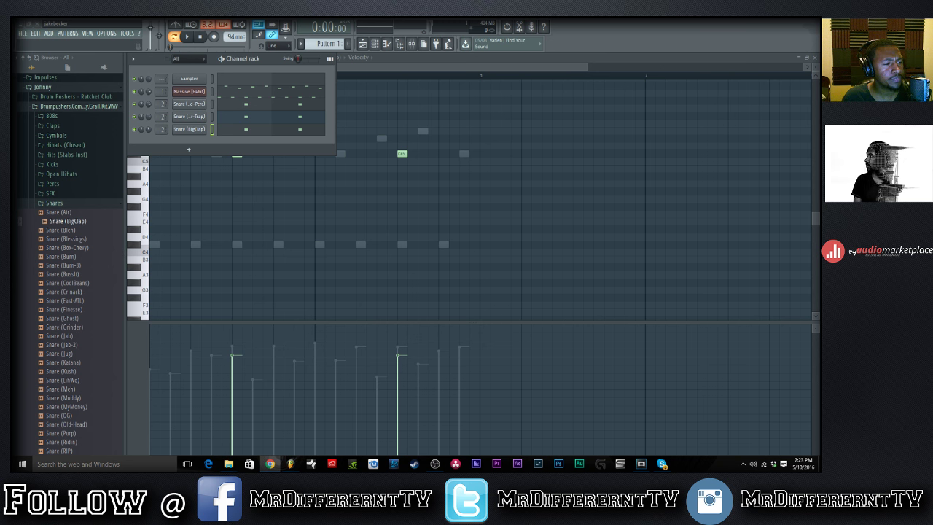
pyautogui.press('space')
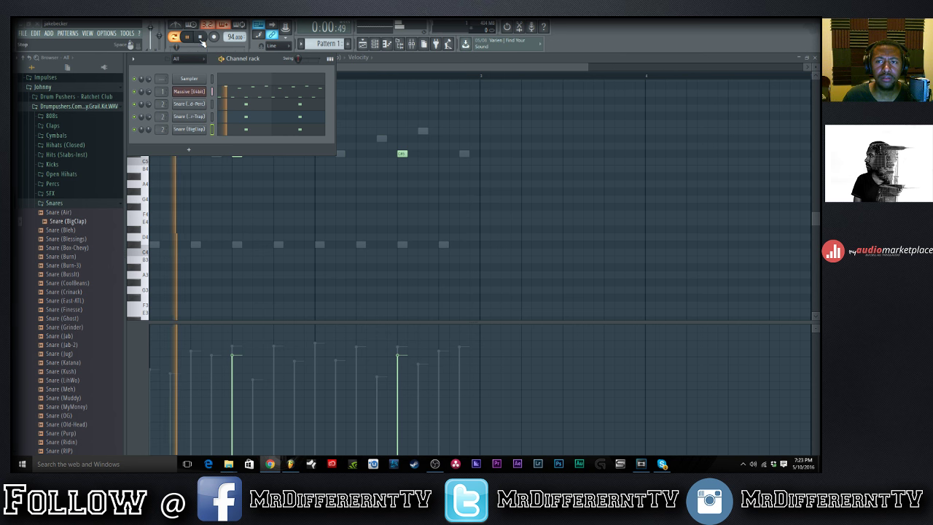
pyautogui.click(201, 37)
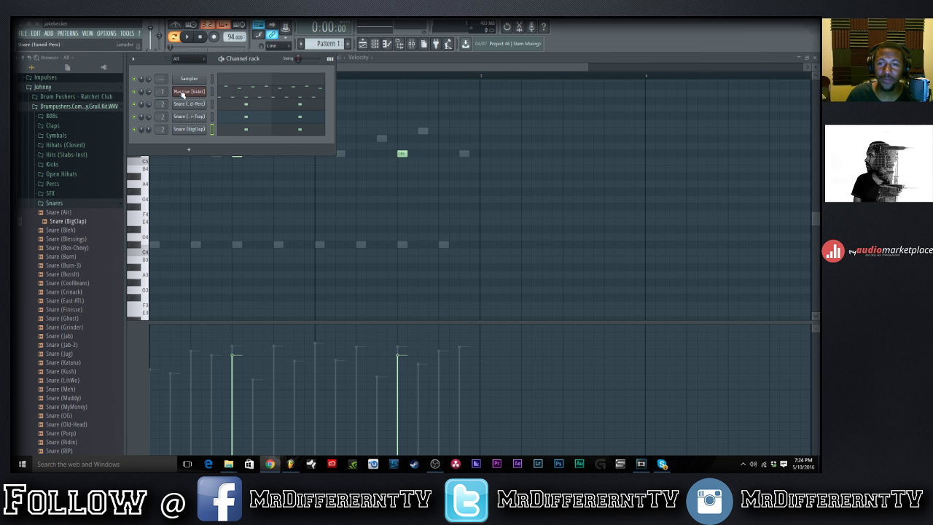
pyautogui.press('space')
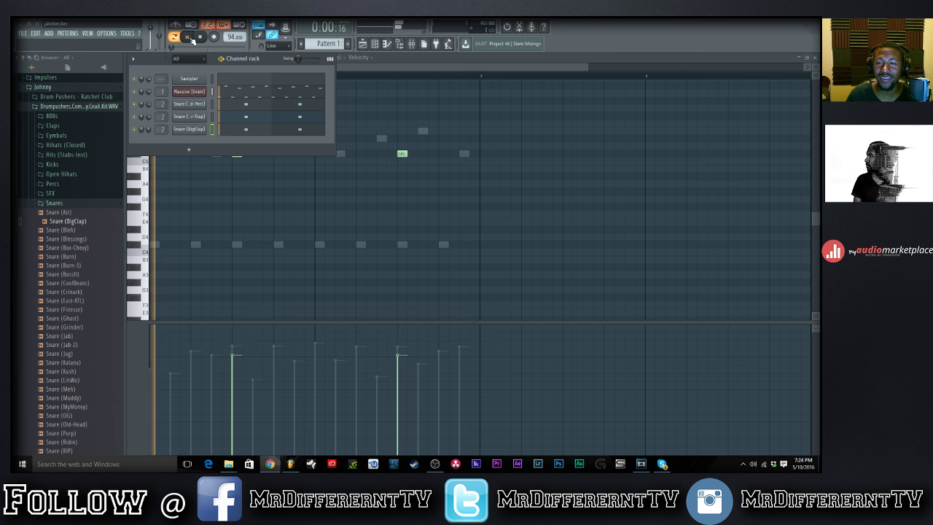
# Collapse the Snares folder and add a Sylenth1 Black [64bit] channel, stopping playback and moving its window clear of the channel rack.
pyautogui.click(63, 204)
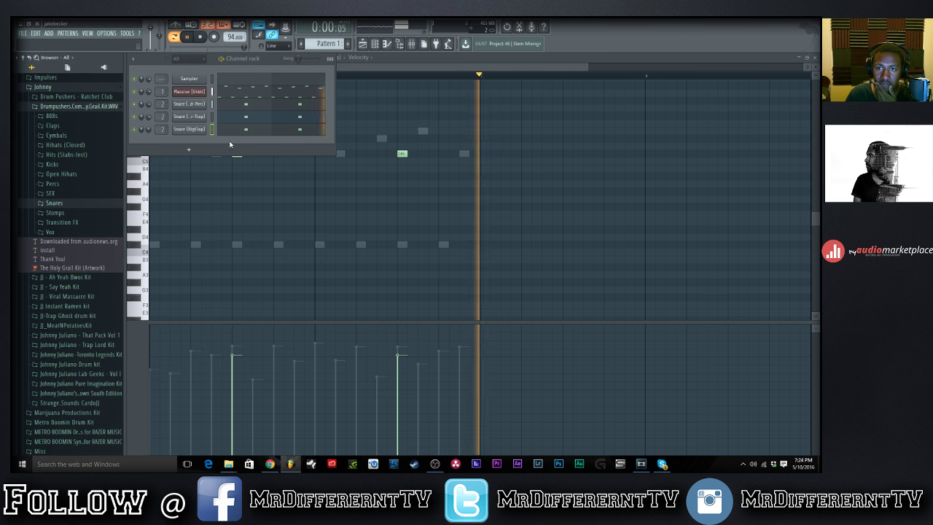
pyautogui.click(188, 150)
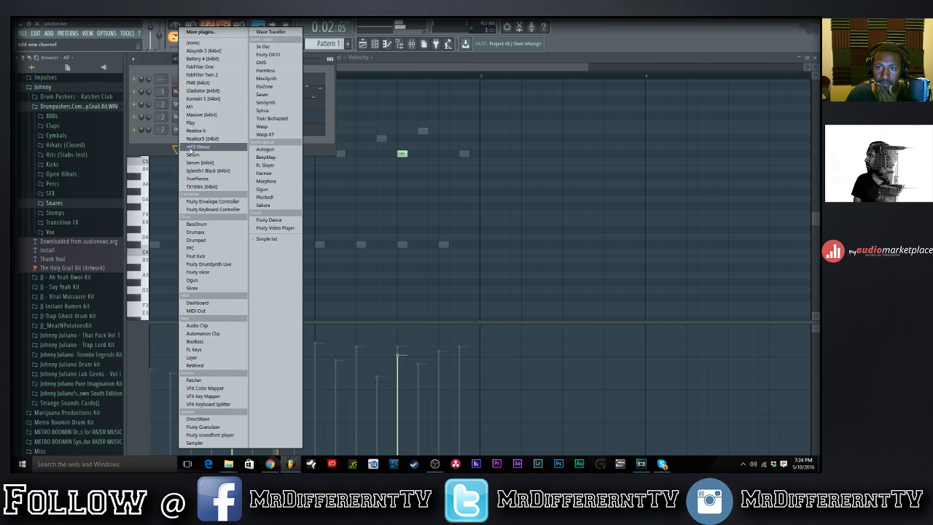
pyautogui.click(208, 169)
pyautogui.press('space')
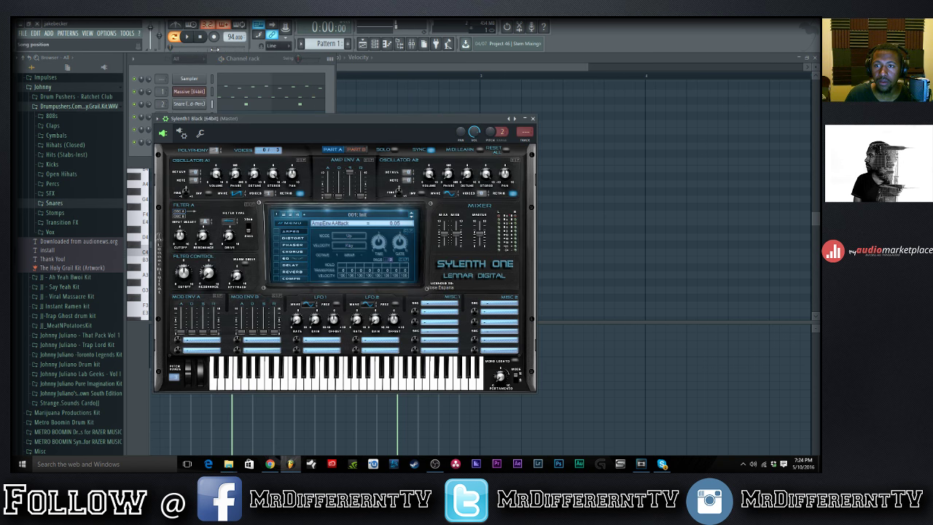
pyautogui.moveTo(287, 119); pyautogui.dragTo(375, 118)
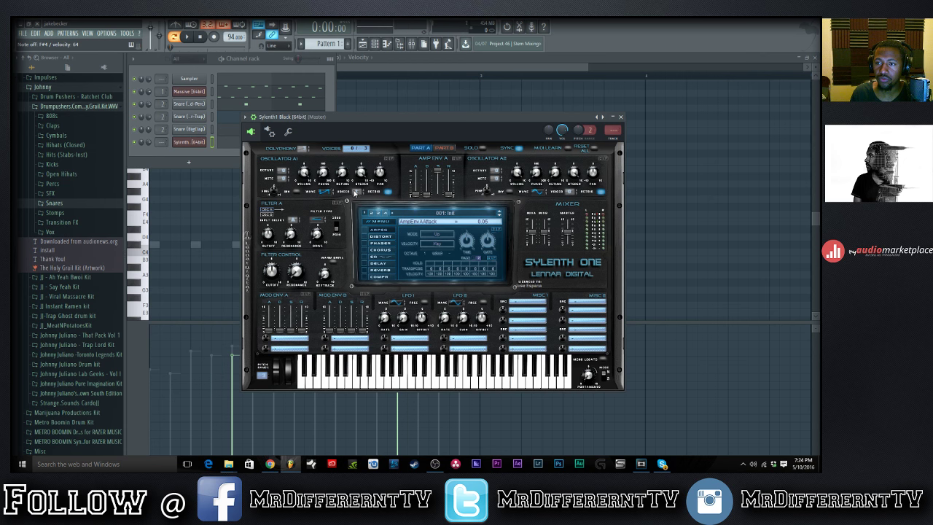
# Set Sylenth1's oscillator A1 to detune 3.86 and octave -2, and oscillator A2 to a lower octave with 2 voices.
pyautogui.moveTo(341, 172); pyautogui.dragTo(340, 166)
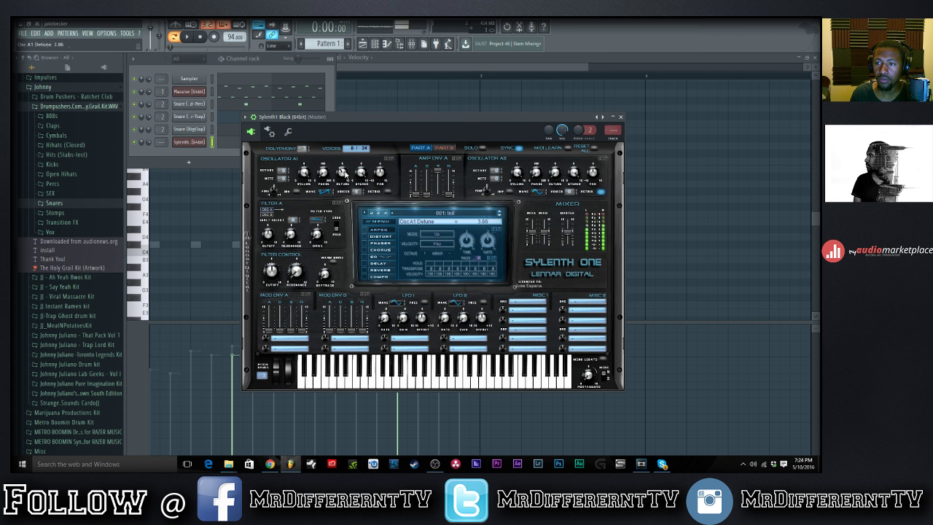
pyautogui.moveTo(281, 170); pyautogui.dragTo(283, 179)
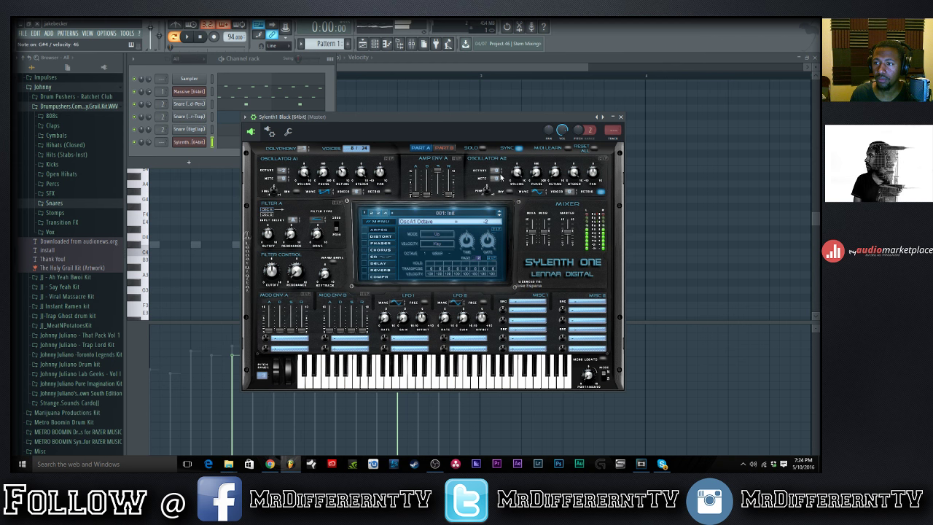
pyautogui.moveTo(496, 172); pyautogui.dragTo(498, 175)
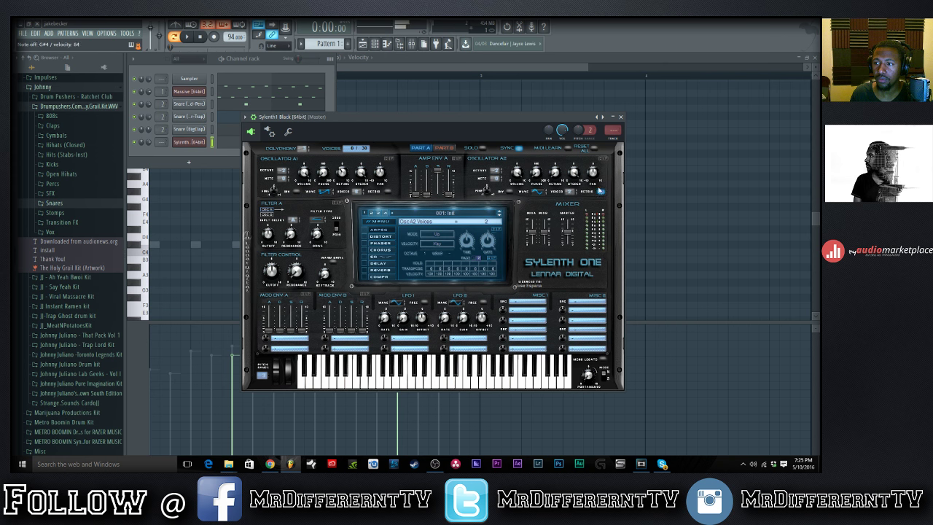
# Route Sylenth1 to mixer track 3 and insert Fruity Parametric EQ 2 in slot 1 with the preset that cuts lows and highs.
pyautogui.doubleClick(161, 144)
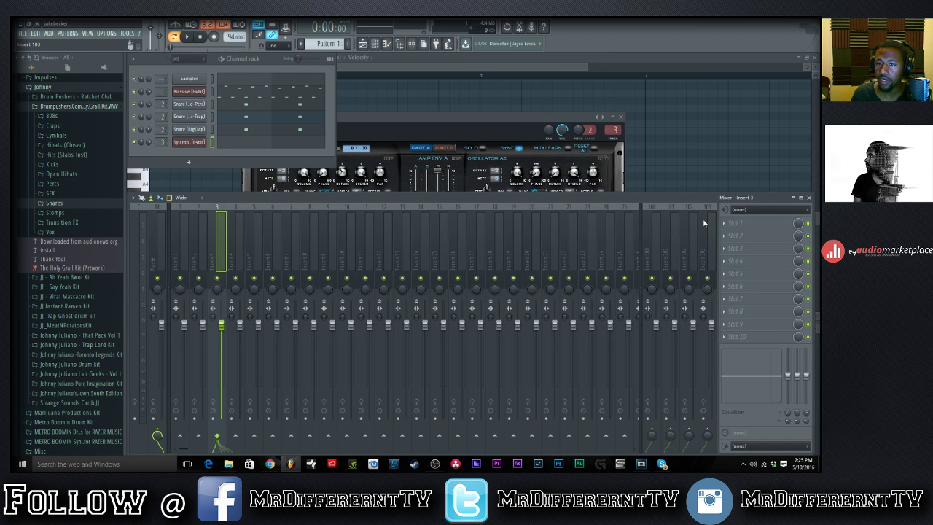
pyautogui.click(725, 222)
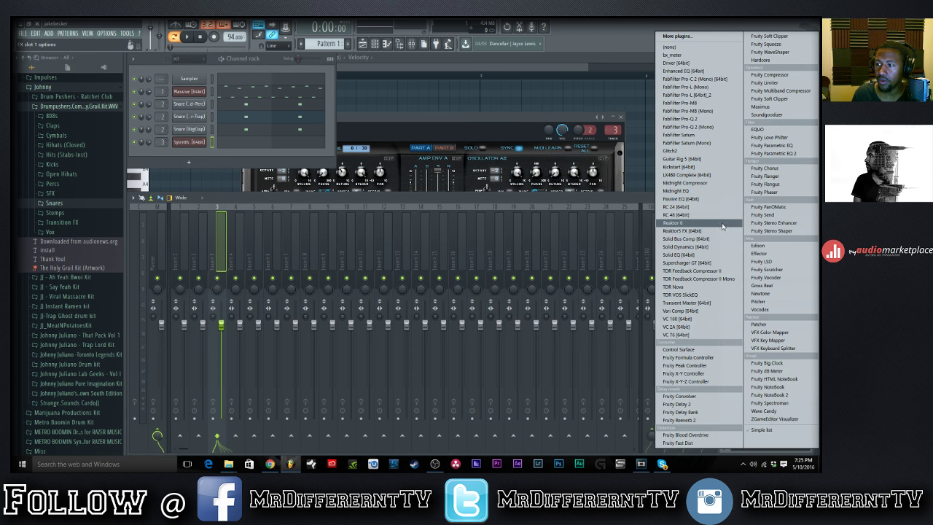
pyautogui.click(766, 153)
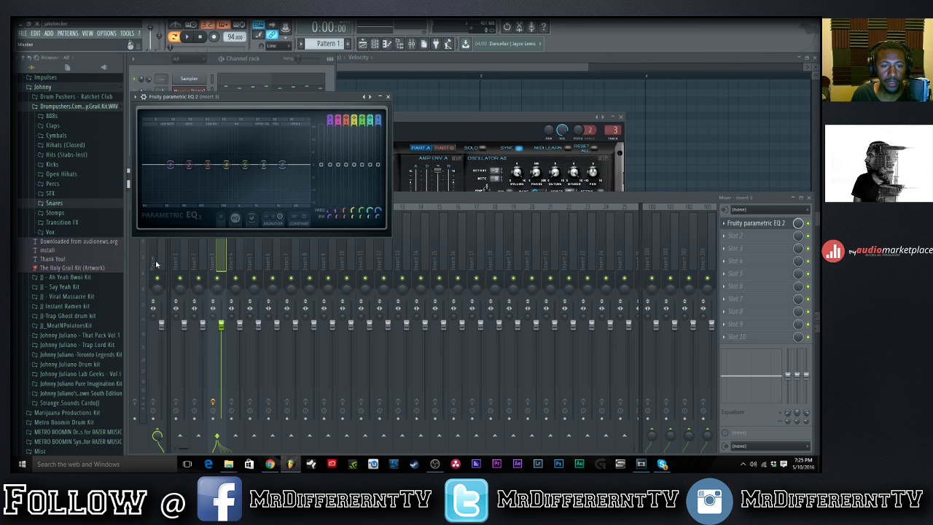
pyautogui.click(370, 97)
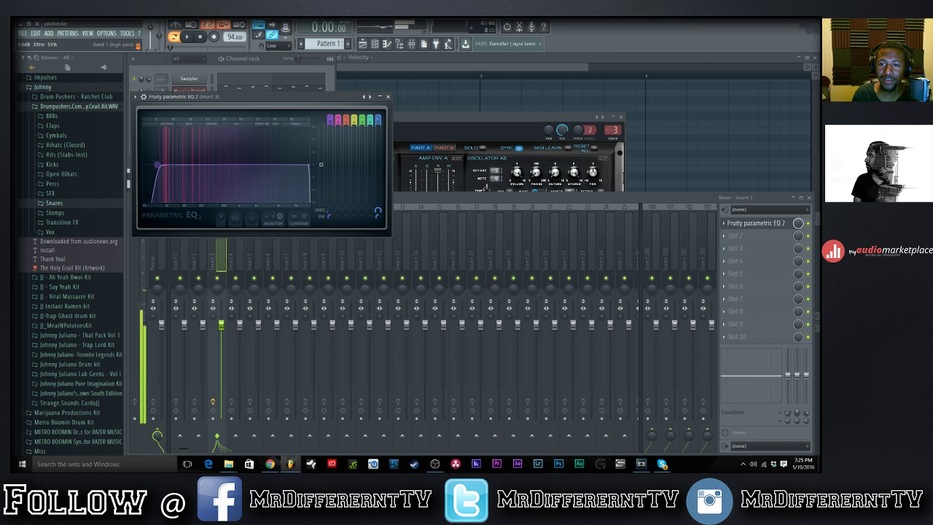
# Adjust the EQ's band 1 high-pass cutoff, raising it and easing it back lower while listening to Pattern 1, and stop playback.
pyautogui.moveTo(157, 164); pyautogui.dragTo(186, 165)
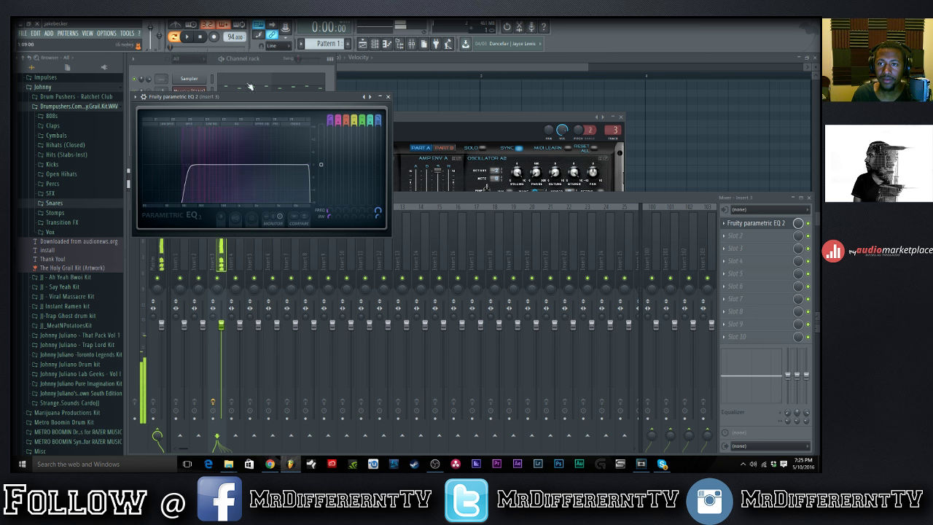
pyautogui.click(249, 86)
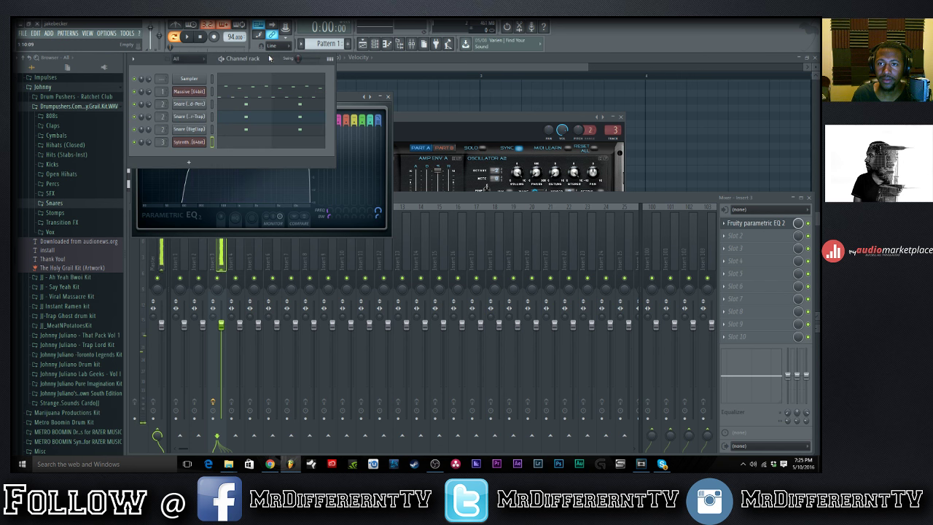
pyautogui.click(187, 37)
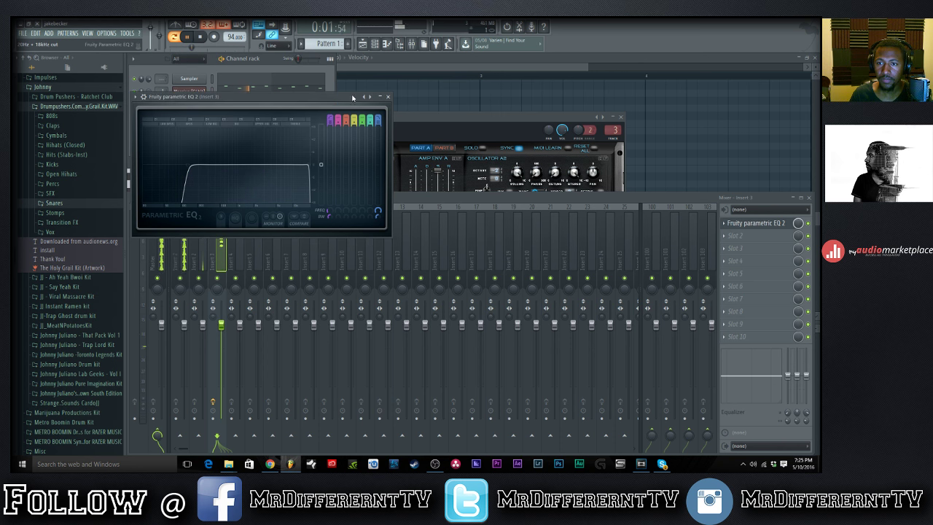
pyautogui.click(178, 166)
pyautogui.moveTo(178, 166); pyautogui.dragTo(172, 169)
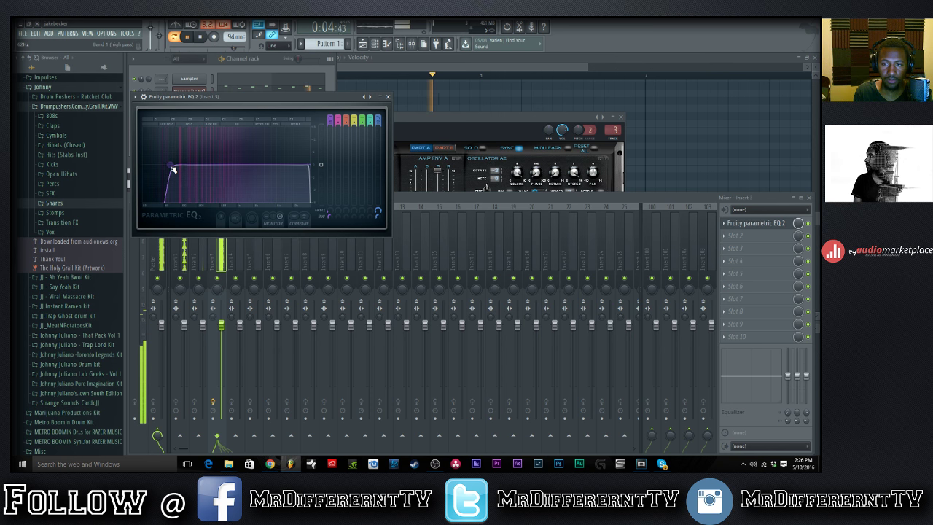
pyautogui.press('space')
# Add the Kick (Grim) sample from the Kicks folder as a new channel on mixer track 4 and collapse the folder.
pyautogui.click(255, 86)
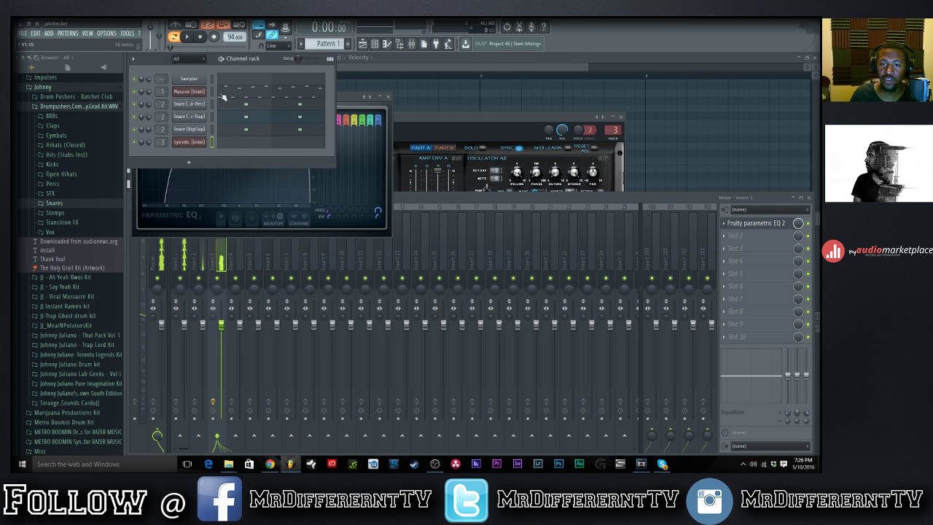
pyautogui.scroll(3, 80, 200)
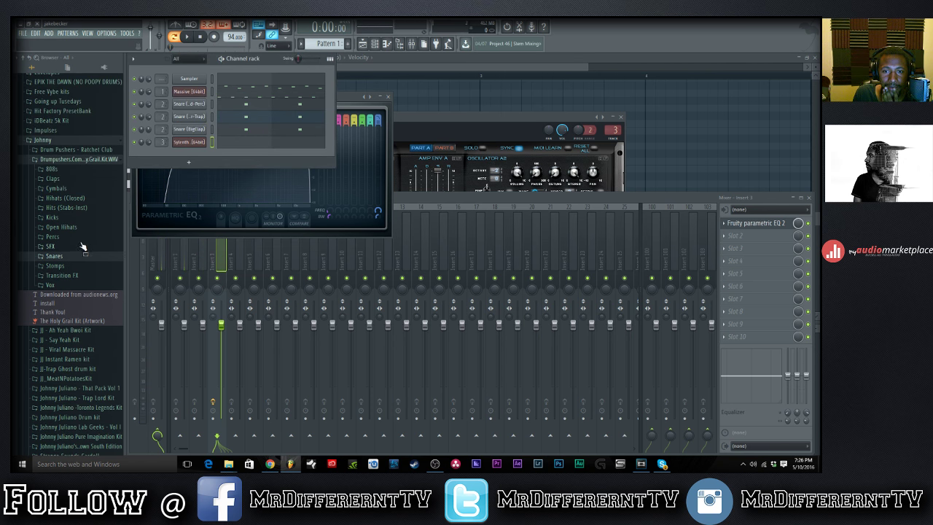
pyautogui.click(76, 219)
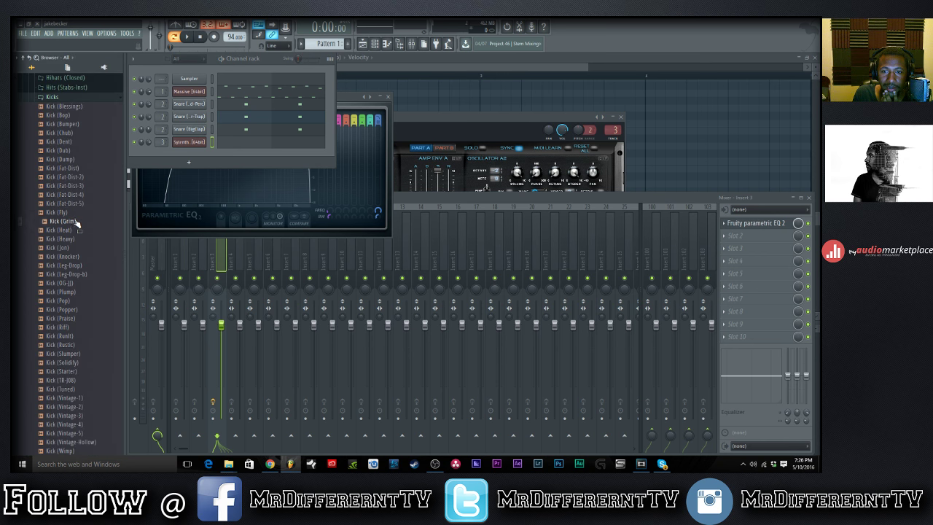
pyautogui.moveTo(73, 221); pyautogui.dragTo(188, 165)
pyautogui.scroll(4, 159, 155)
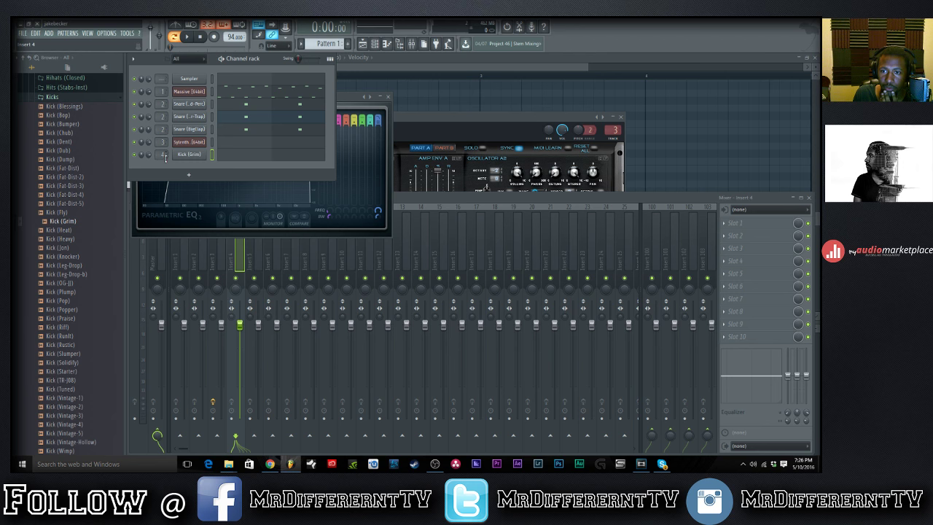
pyautogui.click(93, 98)
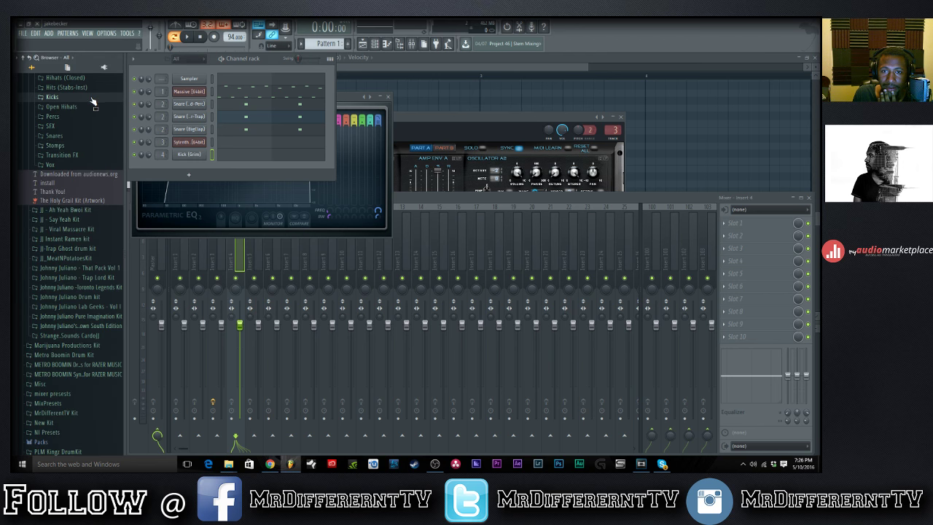
# Add Bass_Sub_01 from the Basses folder of the User Lex Luger Drum Kit as a new channel on mixer track 5.
pyautogui.scroll(-5, 77, 212)
pyautogui.scroll(-3, 75, 231)
pyautogui.scroll(-4, 75, 232)
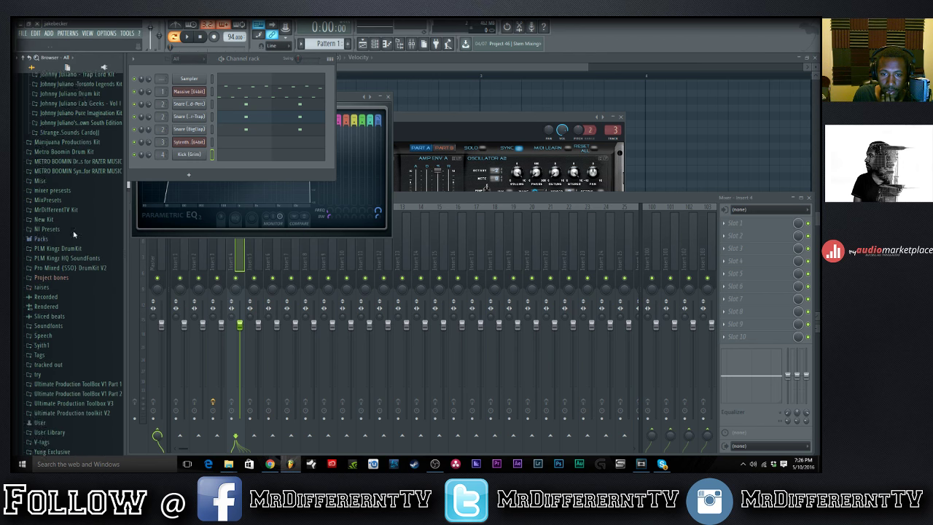
pyautogui.click(58, 362)
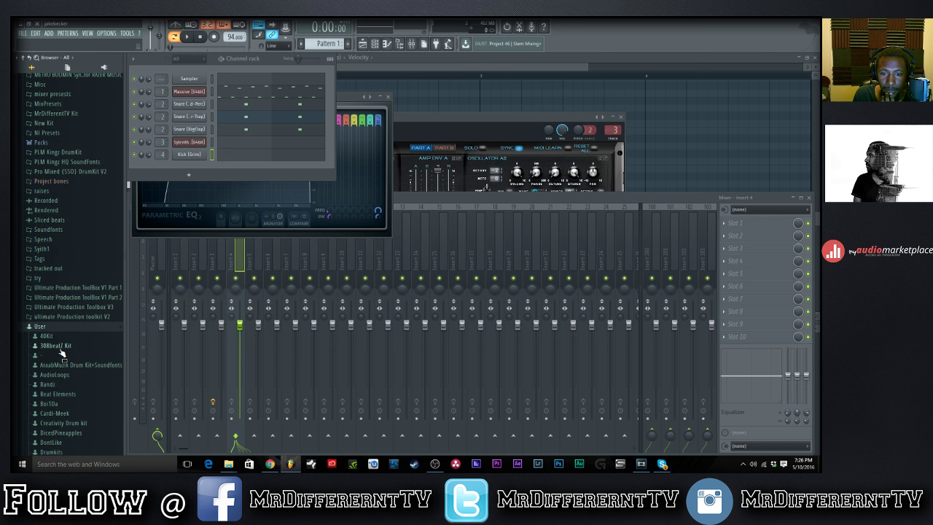
pyautogui.scroll(-9, 59, 318)
pyautogui.scroll(-3, 59, 318)
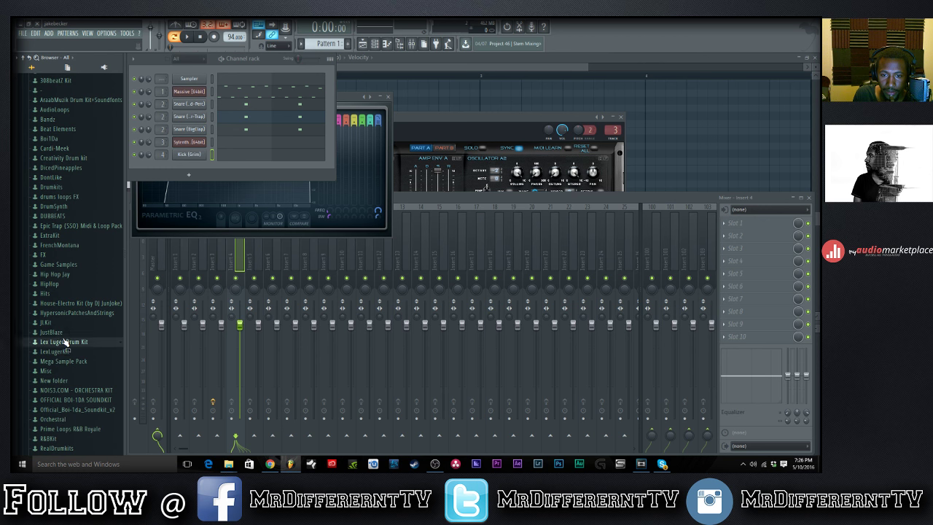
pyautogui.click(64, 341)
pyautogui.click(67, 354)
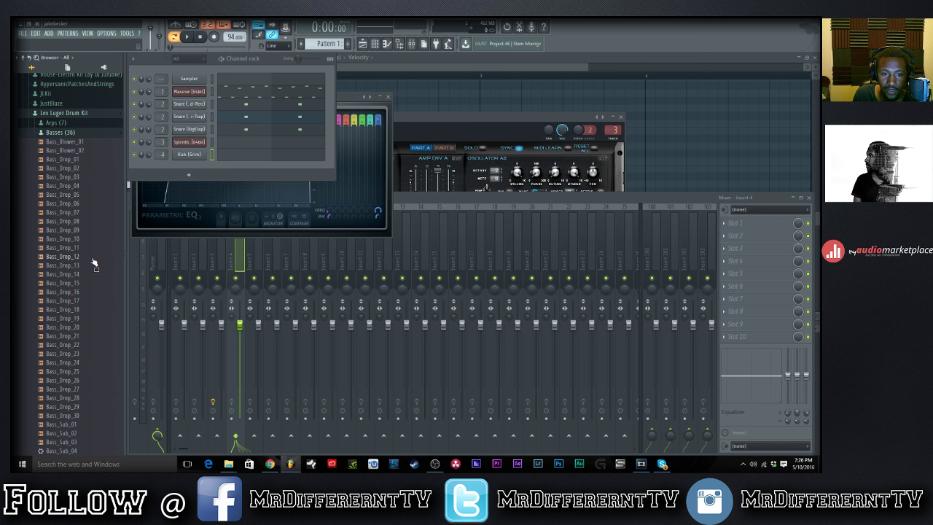
pyautogui.scroll(-4, 81, 240)
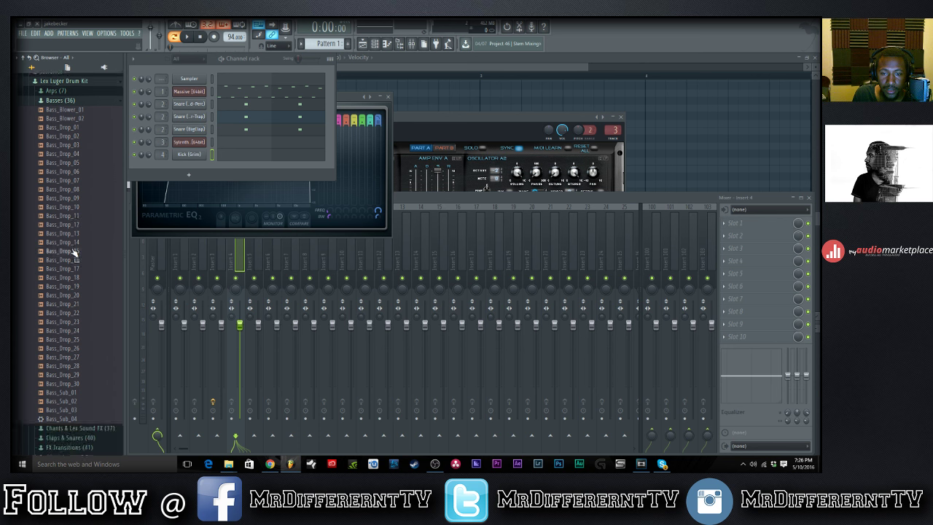
pyautogui.moveTo(68, 322); pyautogui.dragTo(161, 169)
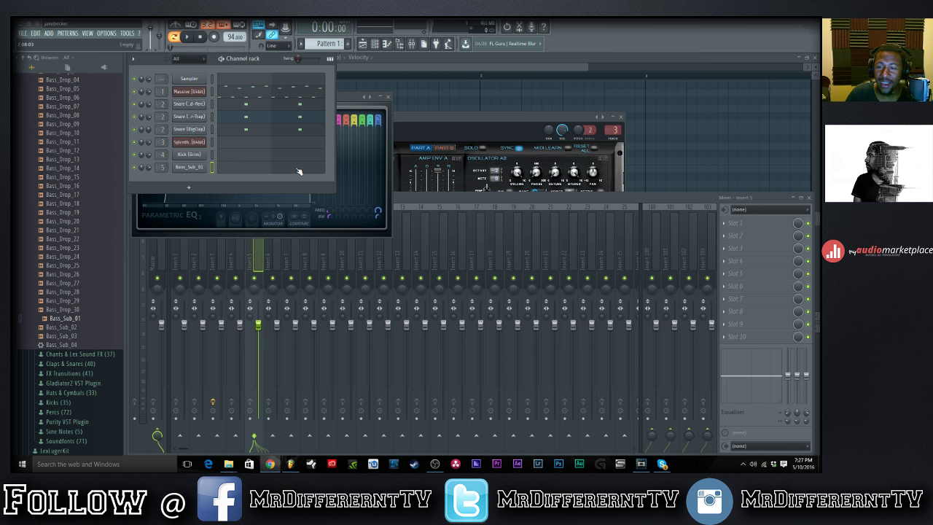
# Place a C4 note at the start of the Kick (Grim) piano roll and raise its velocity to maximum.
pyautogui.click(235, 160)
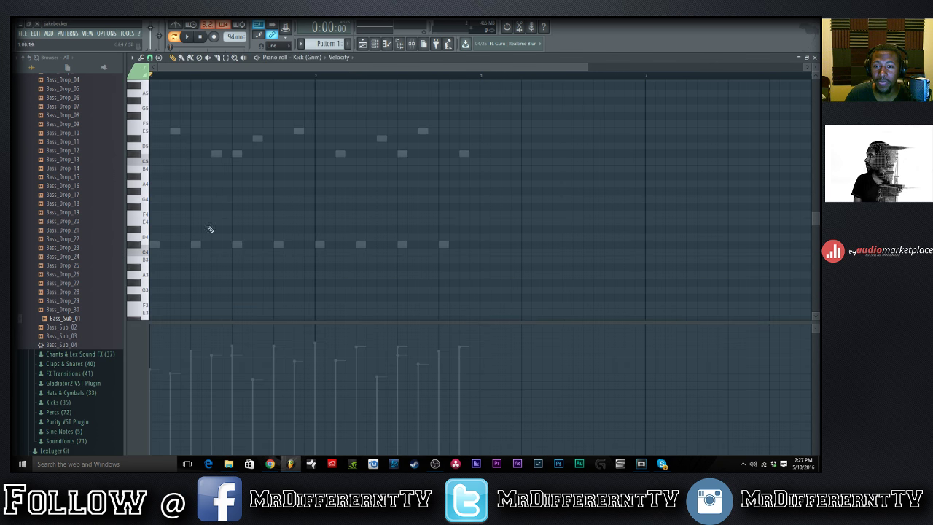
pyautogui.doubleClick(153, 252)
pyautogui.click(471, 184)
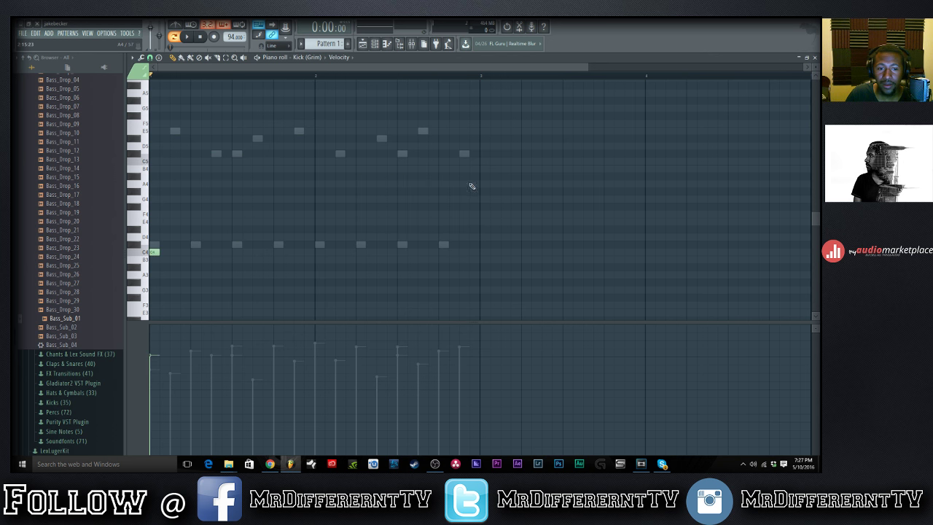
pyautogui.moveTo(157, 350); pyautogui.dragTo(162, 287)
pyautogui.click(148, 255)
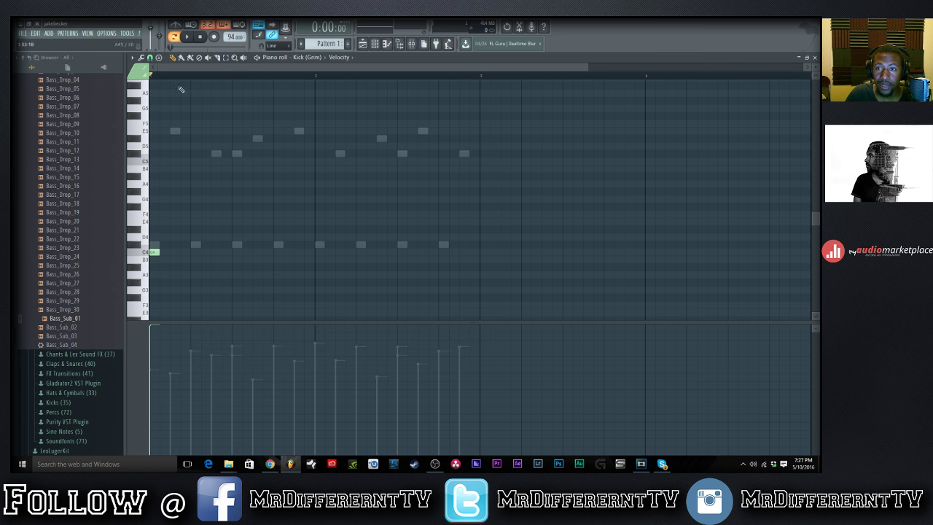
# Switch the audio device to ASIO4ALL v2 and back to FL Studio ASIO, preview Bass_Drop_25, and close the settings.
pyautogui.click(106, 32)
pyautogui.click(120, 56)
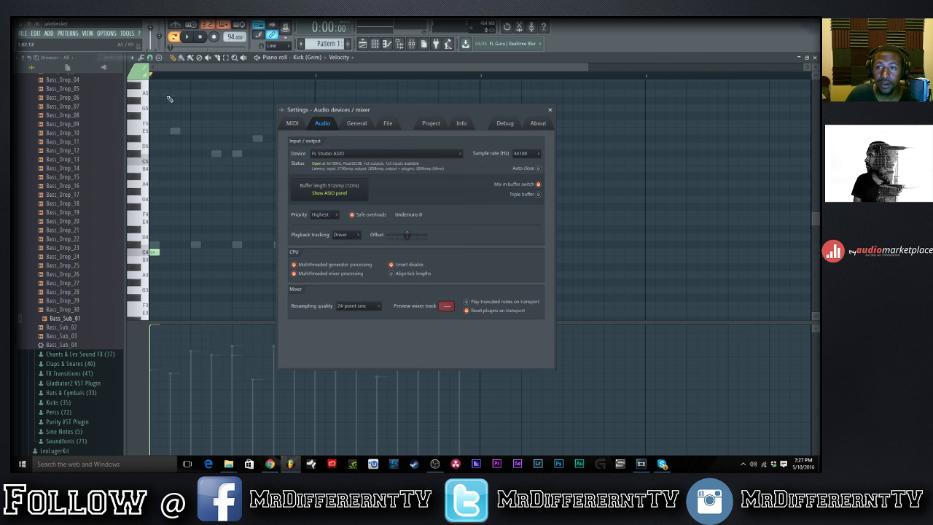
pyautogui.click(349, 153)
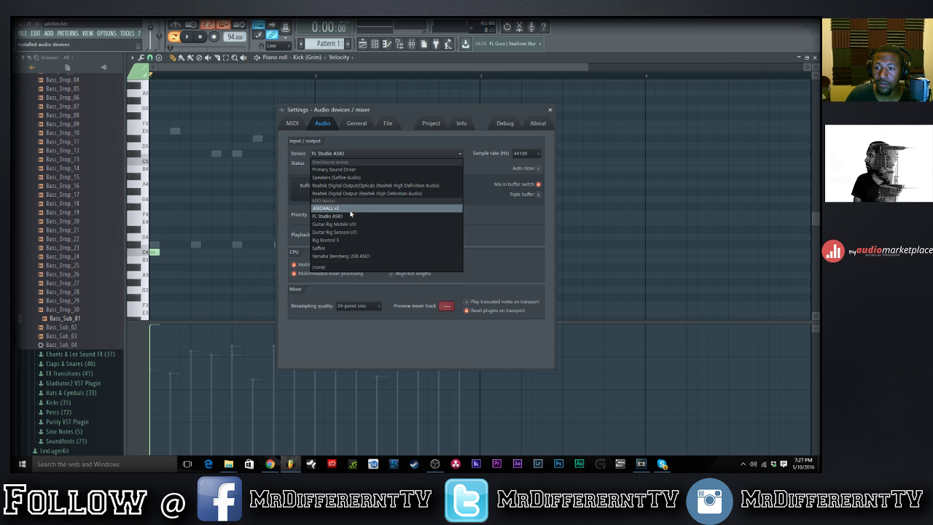
pyautogui.click(350, 209)
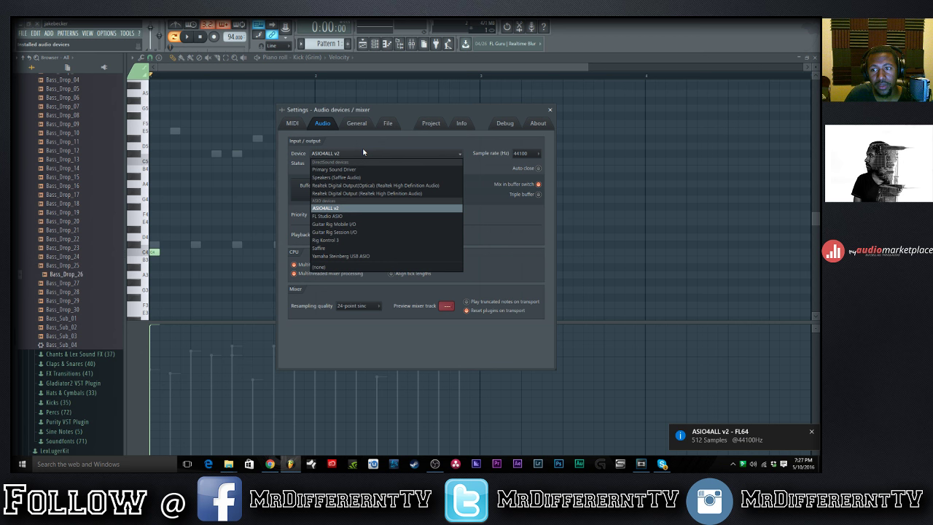
pyautogui.click(344, 217)
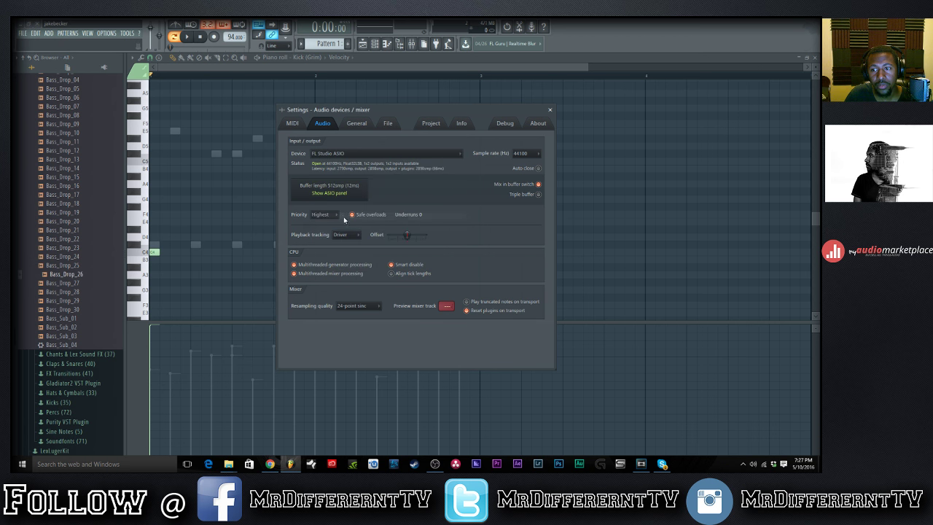
pyautogui.click(83, 265)
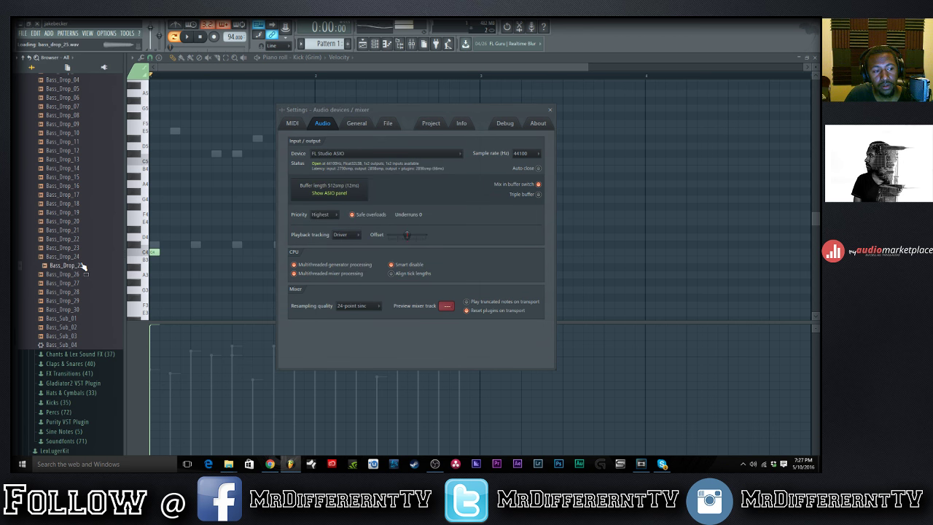
pyautogui.click(549, 110)
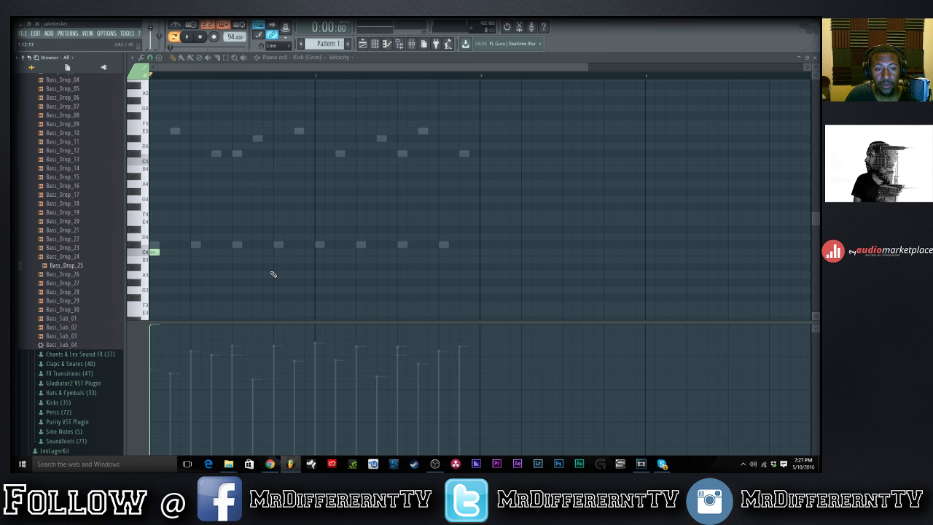
pyautogui.scroll(1, 273, 274)
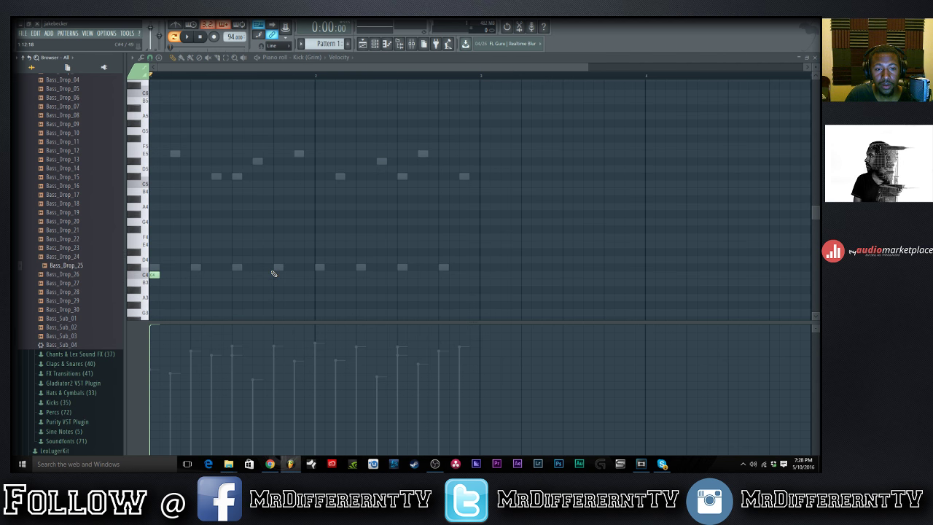
pyautogui.click(374, 44)
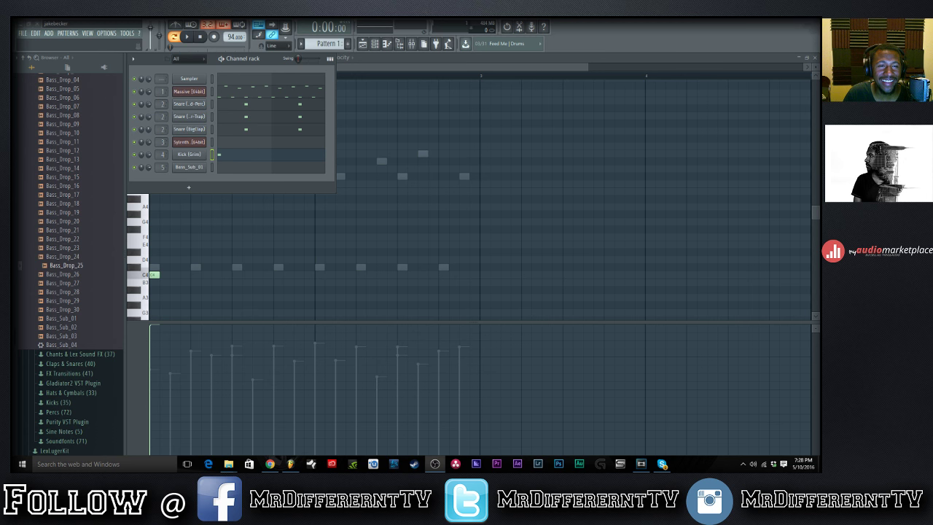
pyautogui.click(228, 157)
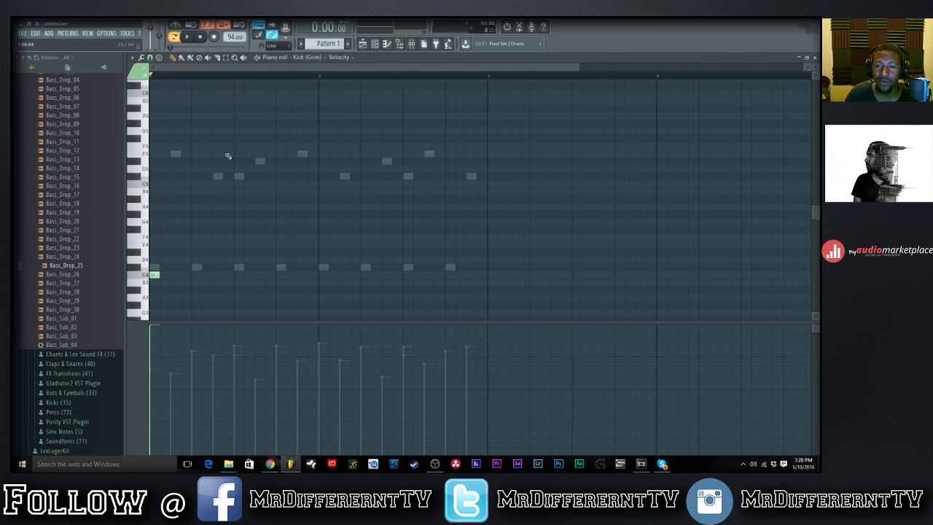
pyautogui.click(154, 274)
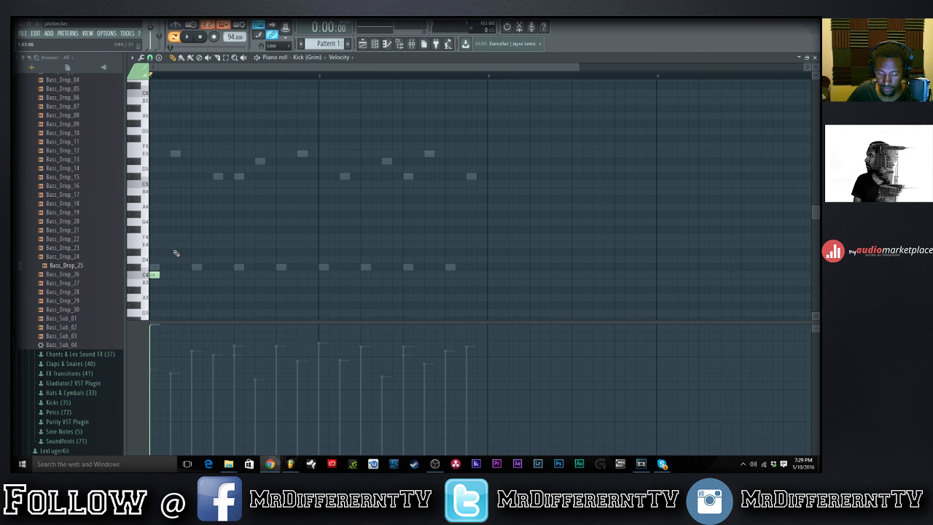
pyautogui.press('x')
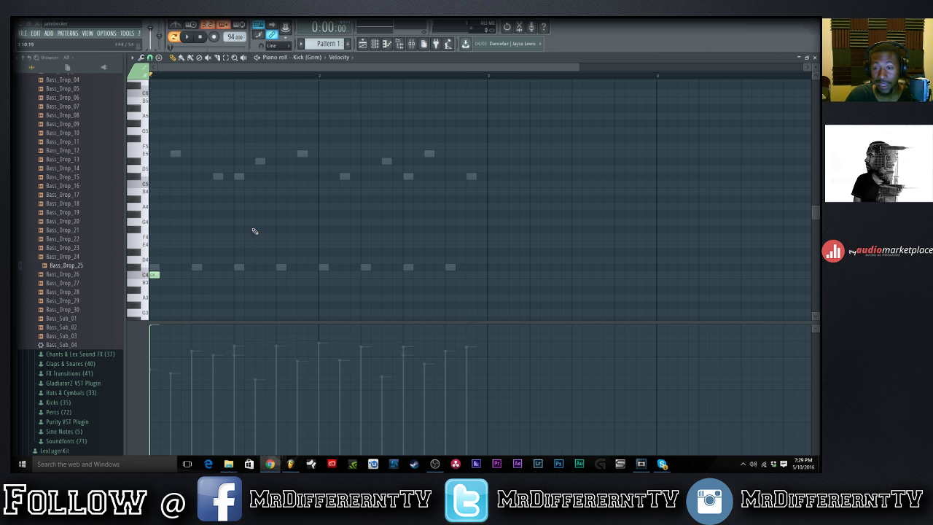
# Add a second C4 kick note on the fourth step of bar 1.
pyautogui.click(183, 274)
pyautogui.rightClick(186, 275)
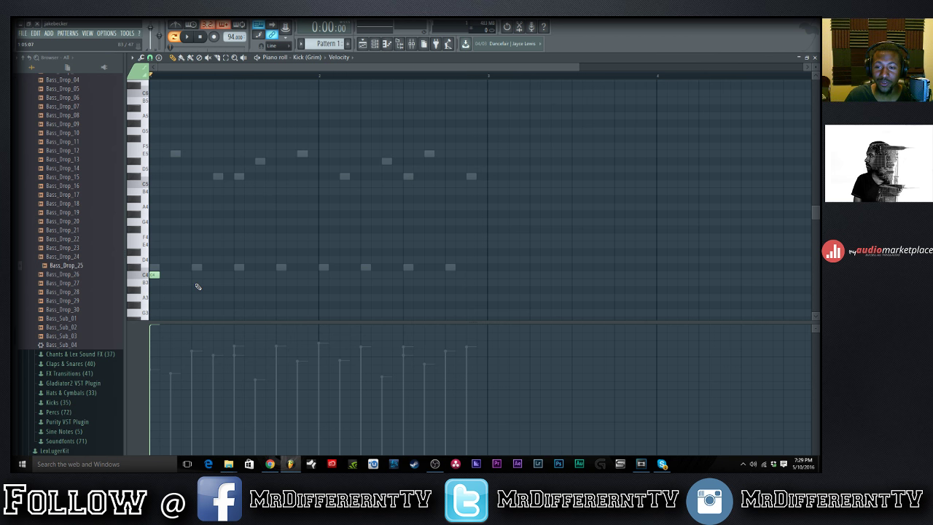
pyautogui.click(183, 275)
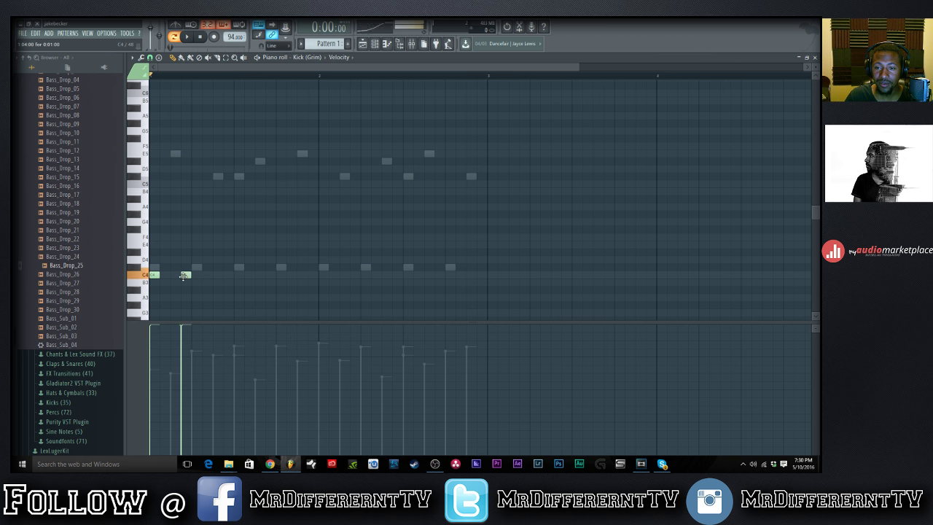
# Transpose both kick notes up one octave to C5 and play the pattern to hear them.
pyautogui.click(374, 46)
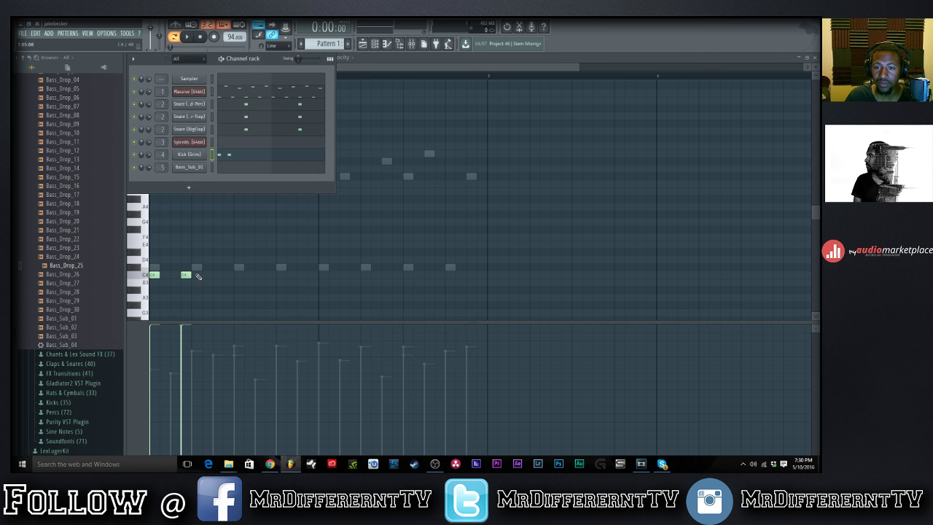
pyautogui.press('F6')
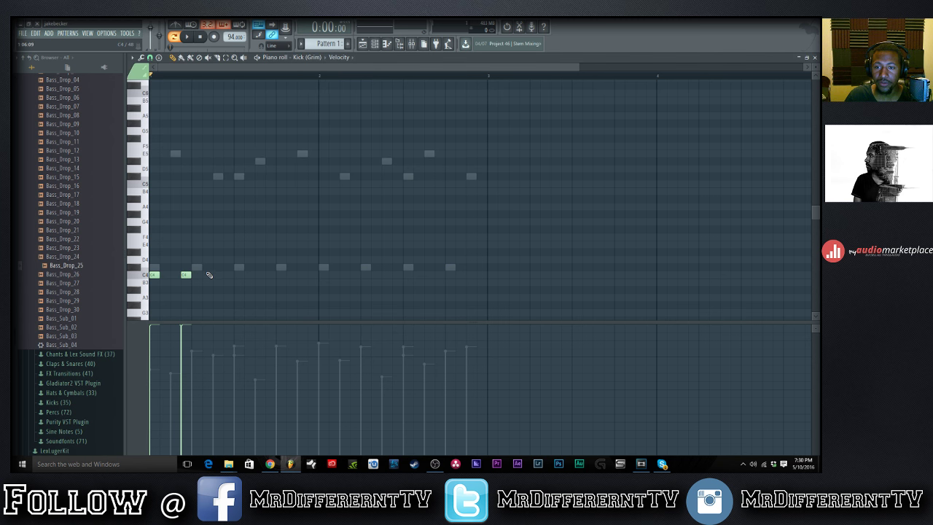
pyautogui.hotkey('ctrl', 'Up')
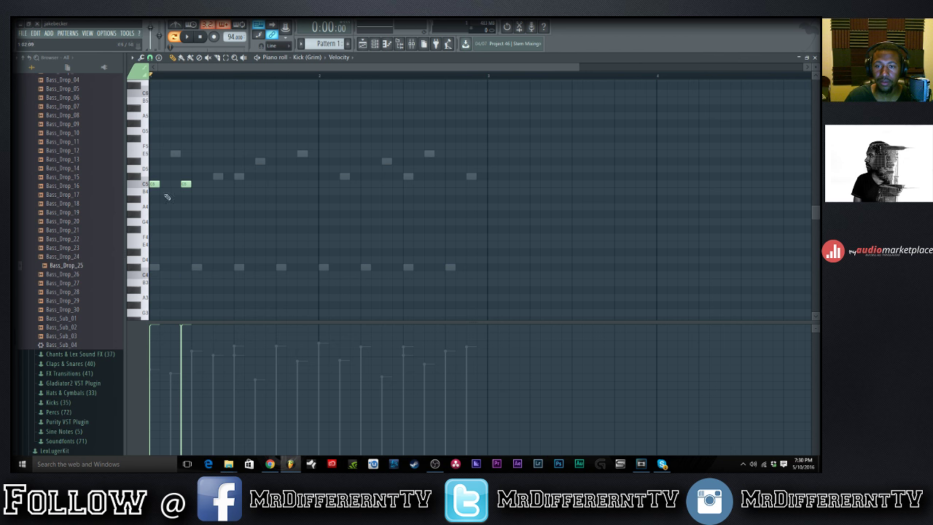
pyautogui.press('space')
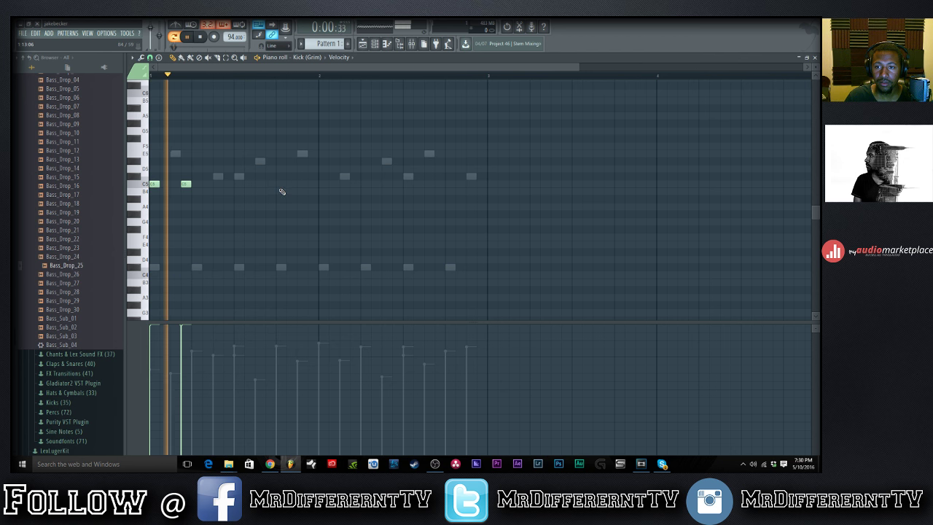
# Replace the C5 kick note on step 4 of bar 1 with one on step 5 and play the pattern.
pyautogui.press('space')
pyautogui.rightClick(185, 184)
pyautogui.press('space')
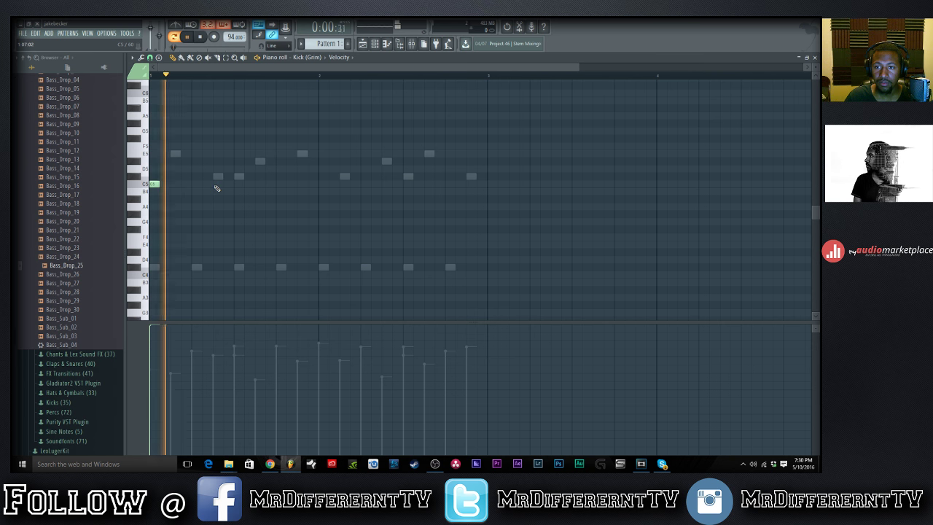
pyautogui.press('space')
pyautogui.click(196, 184)
pyautogui.press('space')
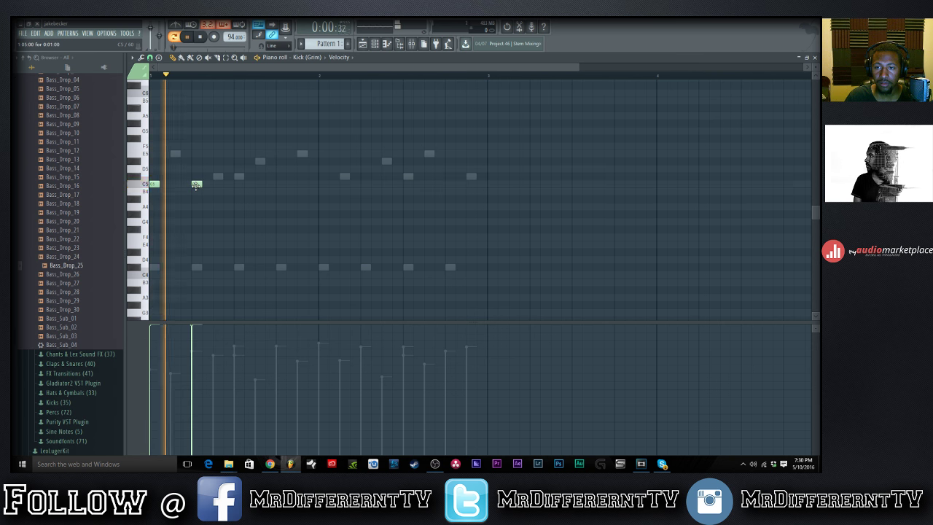
pyautogui.press('space')
pyautogui.scroll(1, 258, 198)
pyautogui.press('space')
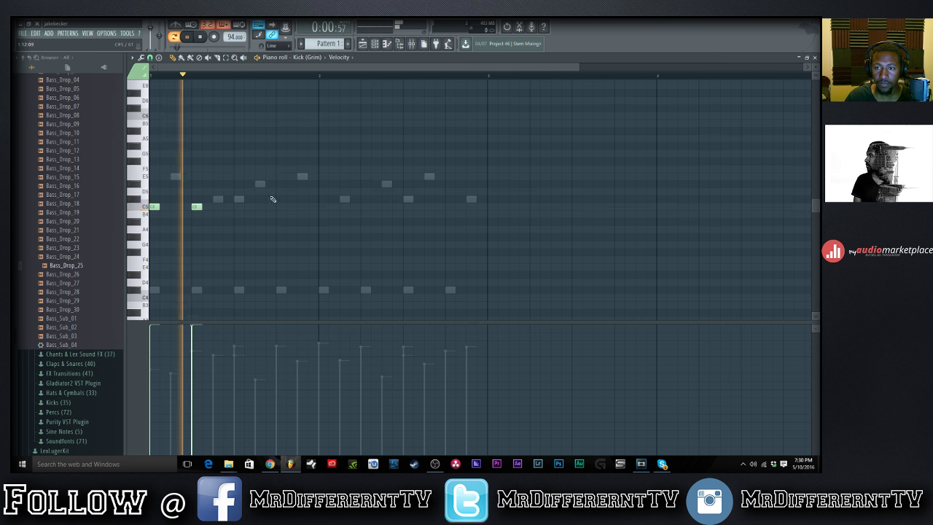
pyautogui.press('space')
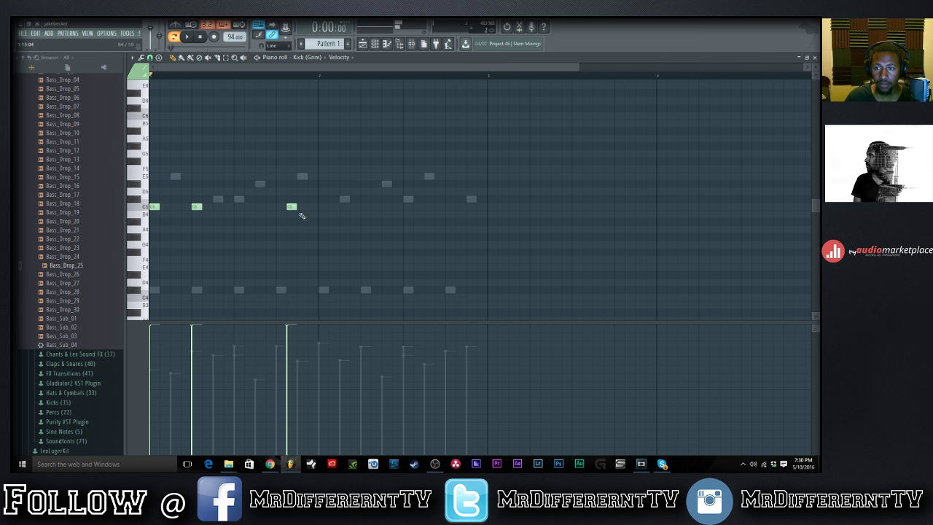
# Add C5 kick notes on step 15 of bar 1 and on steps 7 and 15 of bar 2 while auditioning the pattern.
pyautogui.click(308, 208)
pyautogui.click(301, 207)
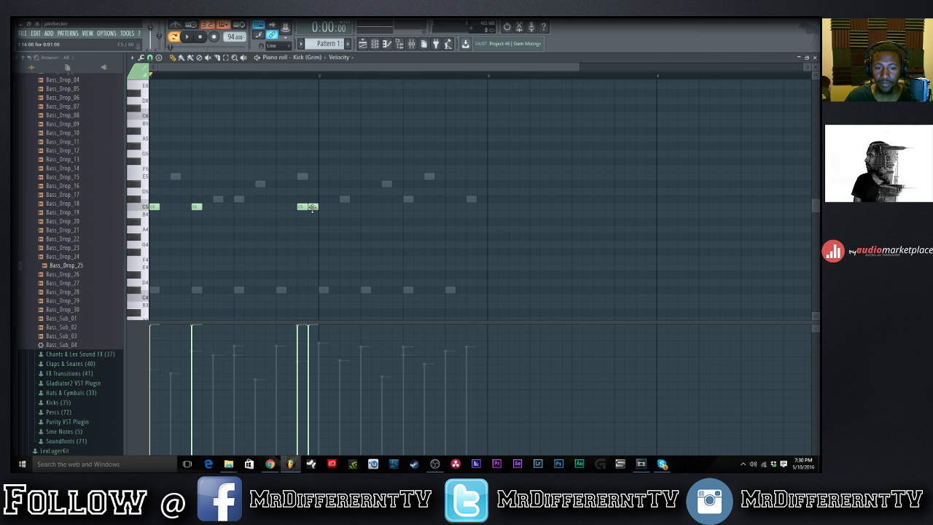
pyautogui.rightClick(310, 208)
pyautogui.press('space')
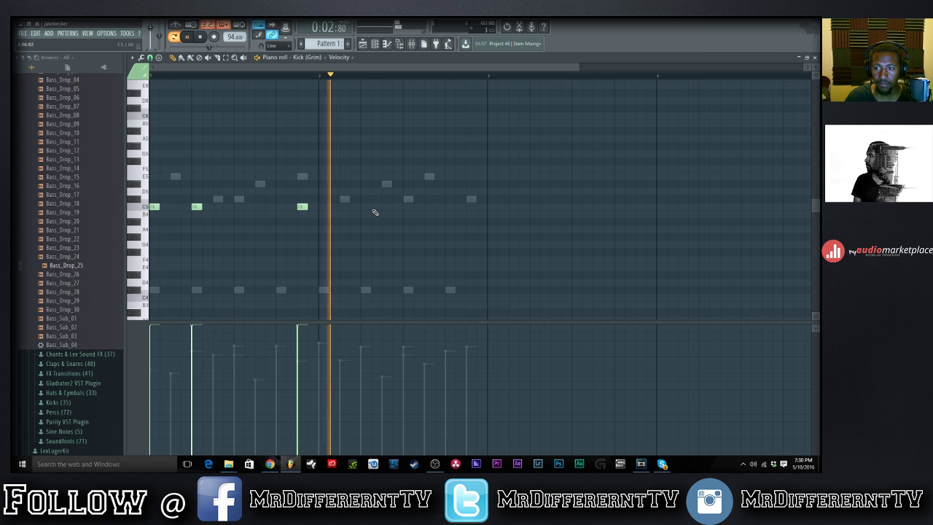
pyautogui.click(384, 207)
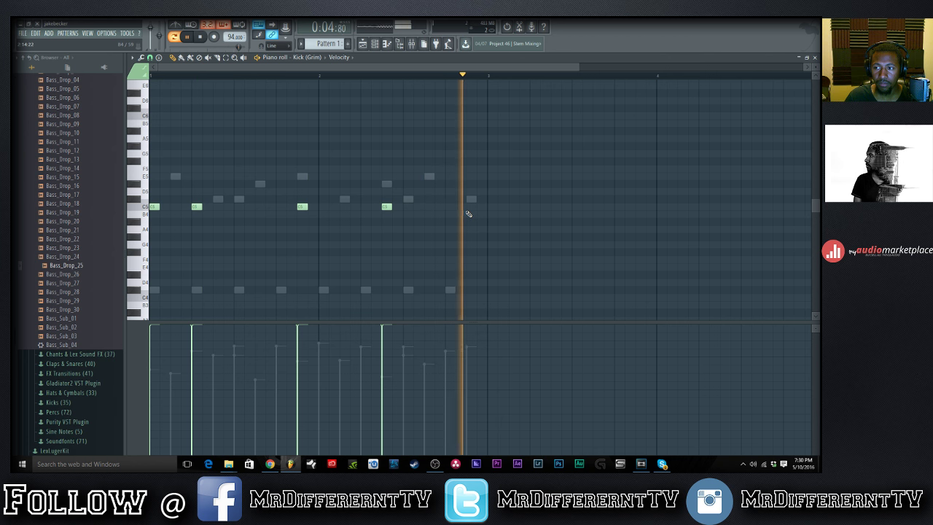
pyautogui.click(470, 208)
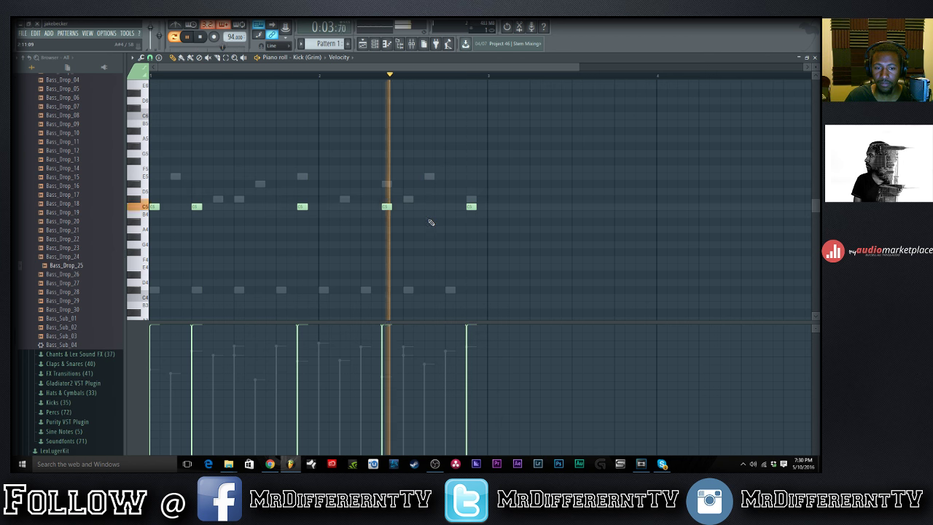
pyautogui.press('space')
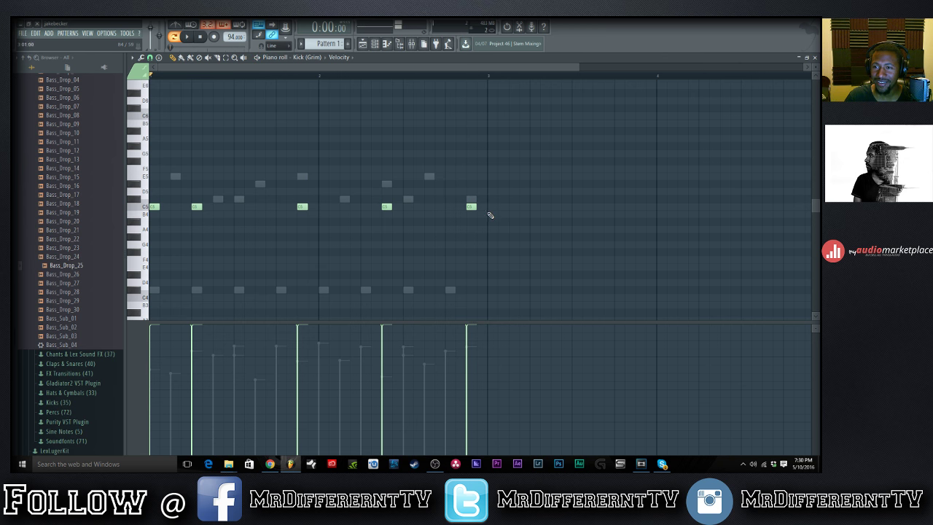
# Duplicate the two-bar Massive melody into bars 3 and 4.
pyautogui.scroll(2, 489, 215)
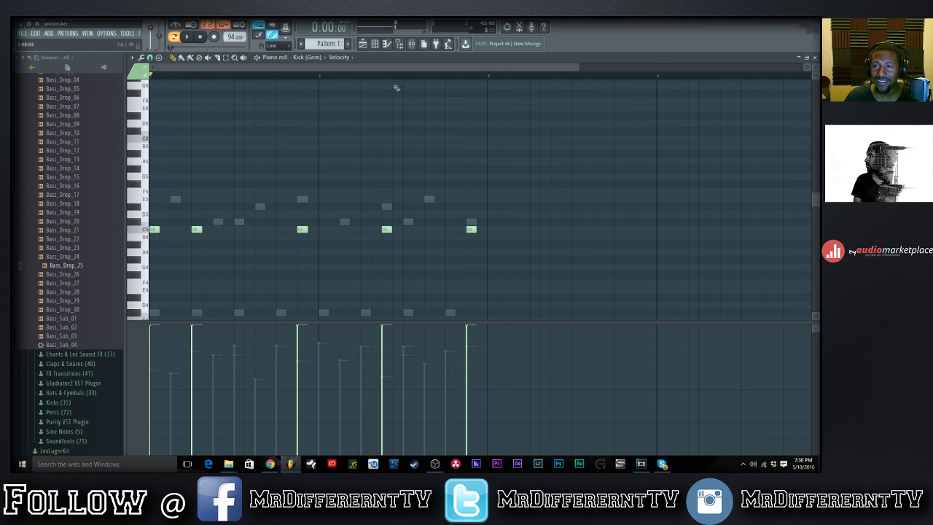
pyautogui.click(379, 44)
pyautogui.click(281, 97)
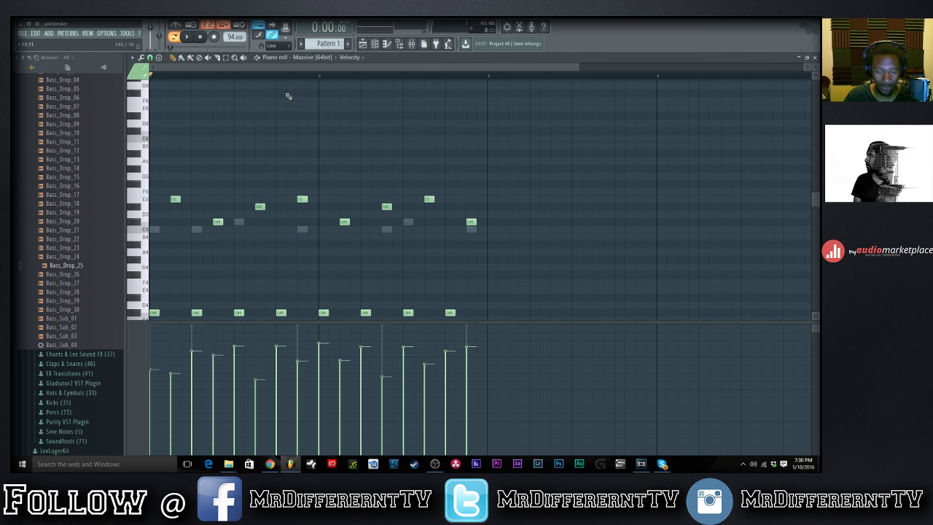
pyautogui.moveTo(298, 65); pyautogui.dragTo(393, 85)
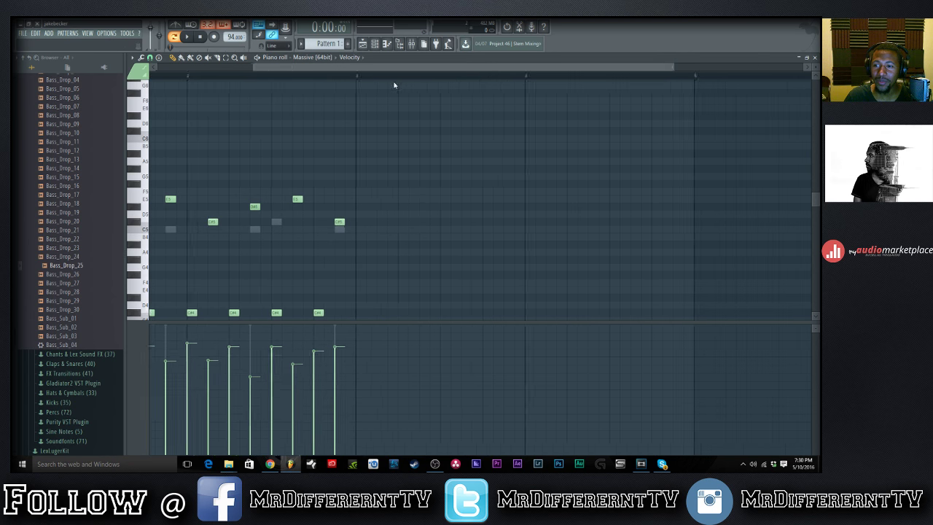
pyautogui.hotkey('ctrl', 'a')
# Duplicate the Snare (Tuned-Perc) hits into bars 3 and 4, keeping them on the third beat of each bar.
pyautogui.click(376, 44)
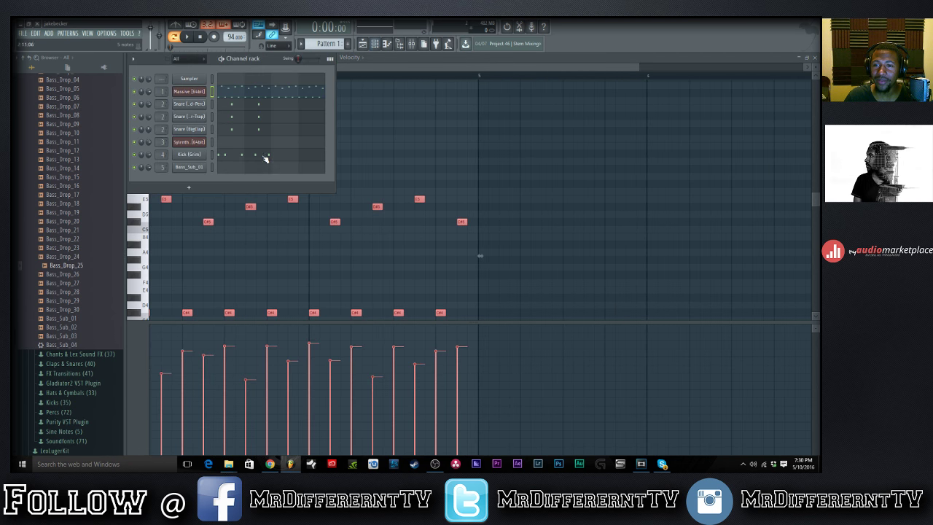
pyautogui.click(258, 107)
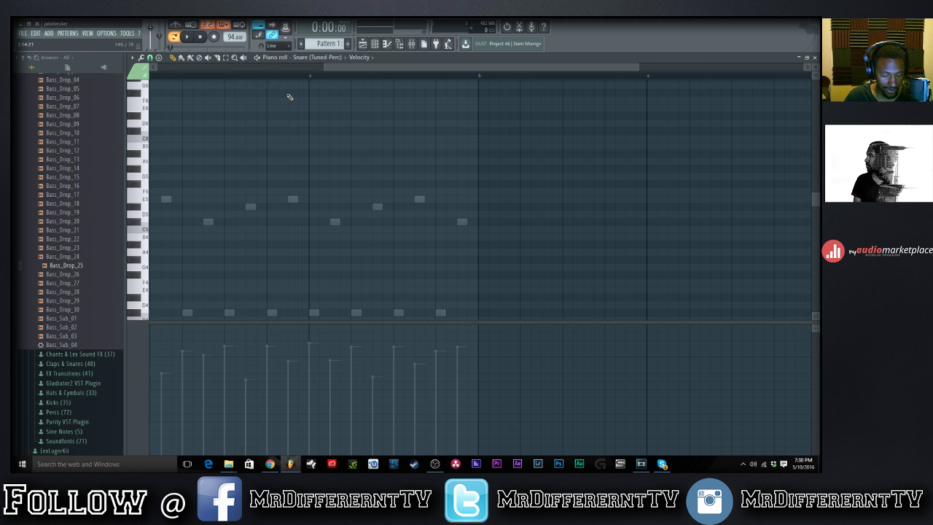
pyautogui.hotkey('ctrl', 'v')
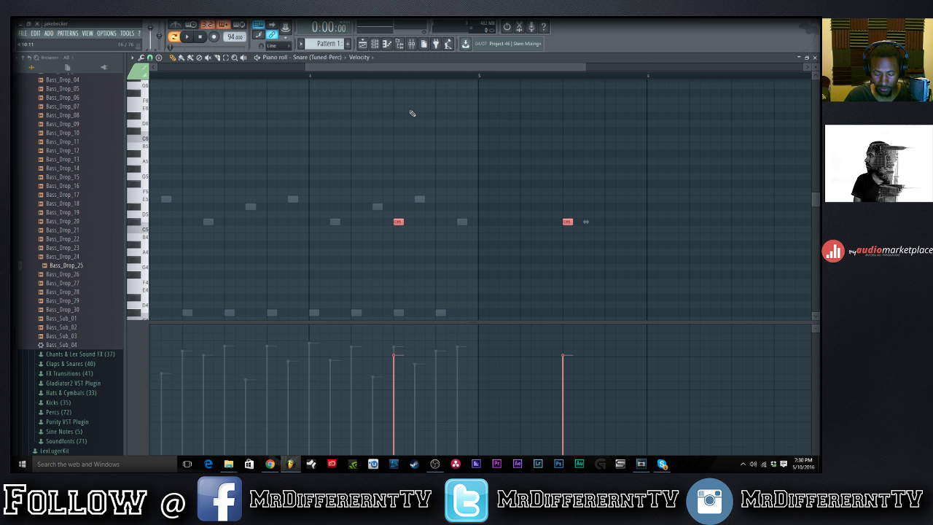
pyautogui.press('Delete')
pyautogui.moveTo(386, 67); pyautogui.dragTo(352, 73)
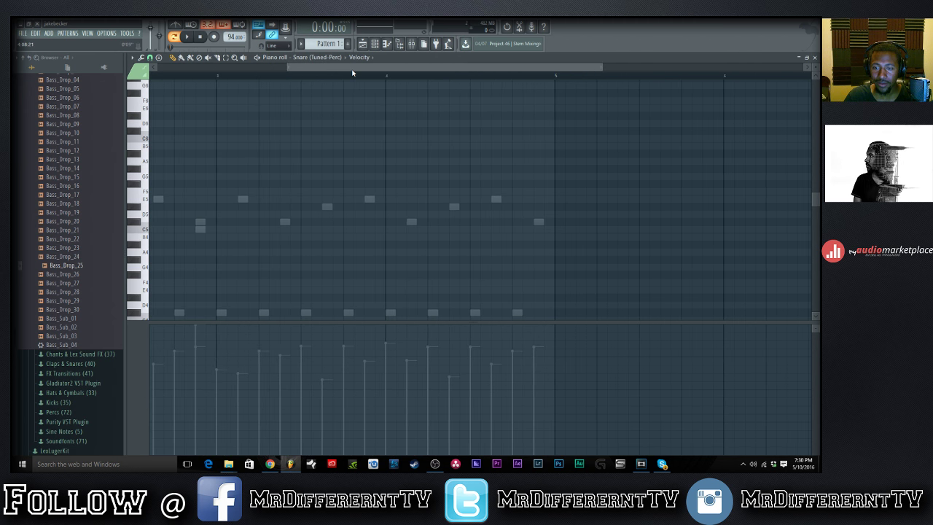
pyautogui.hotkey('ctrl', 'v')
# Duplicate the Snare (Super-Trap) and Snare (BigClap) hits into bars 3 and 4.
pyautogui.press('F6')
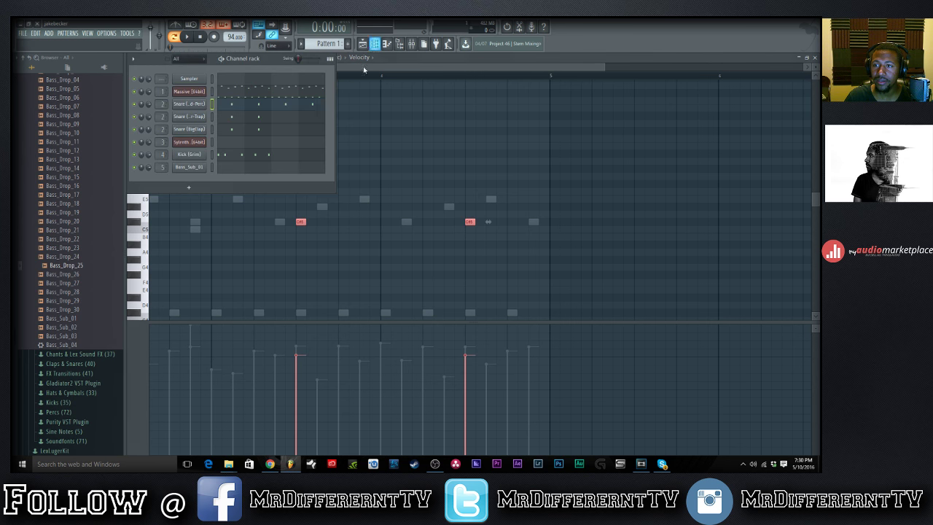
pyautogui.press('F6')
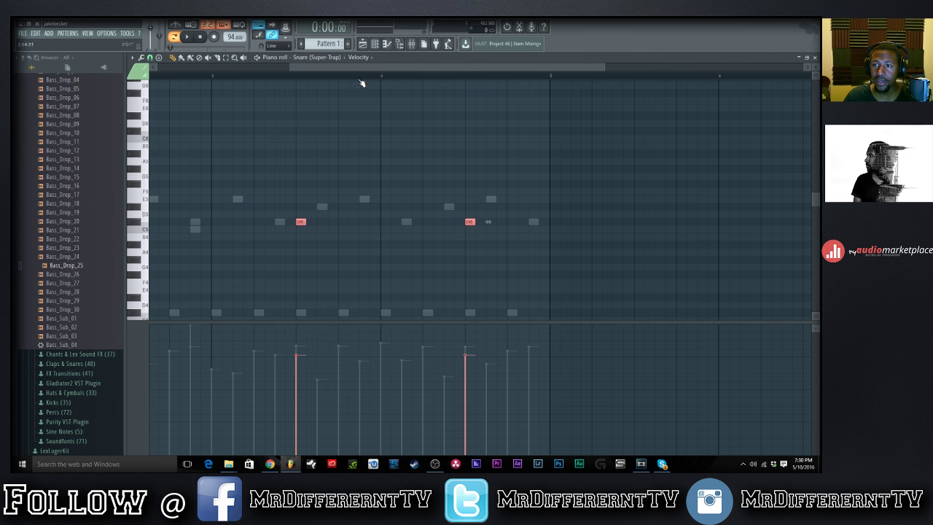
pyautogui.press('F6')
pyautogui.press('F6')
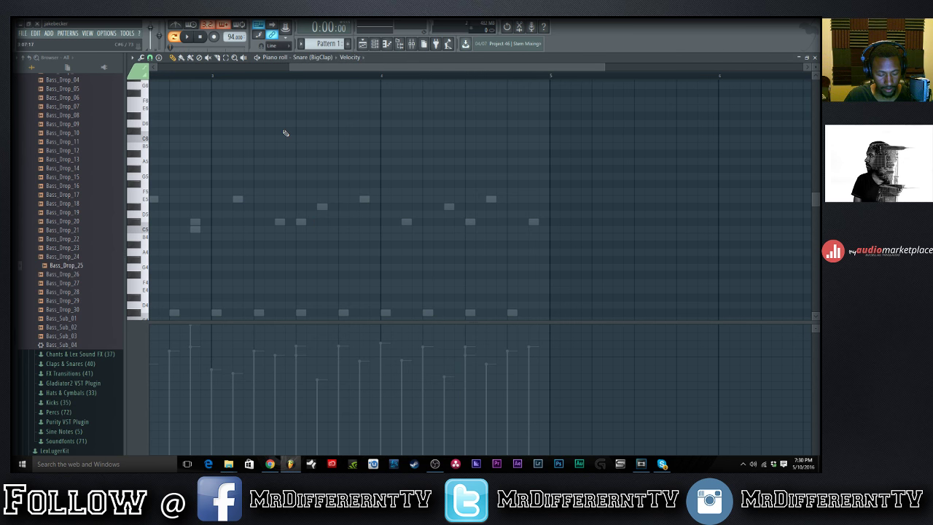
pyautogui.hotkey('ctrl', 'v')
# Duplicate the two-bar Kick (Grim) notes into bars 3 and 4.
pyautogui.press('F6')
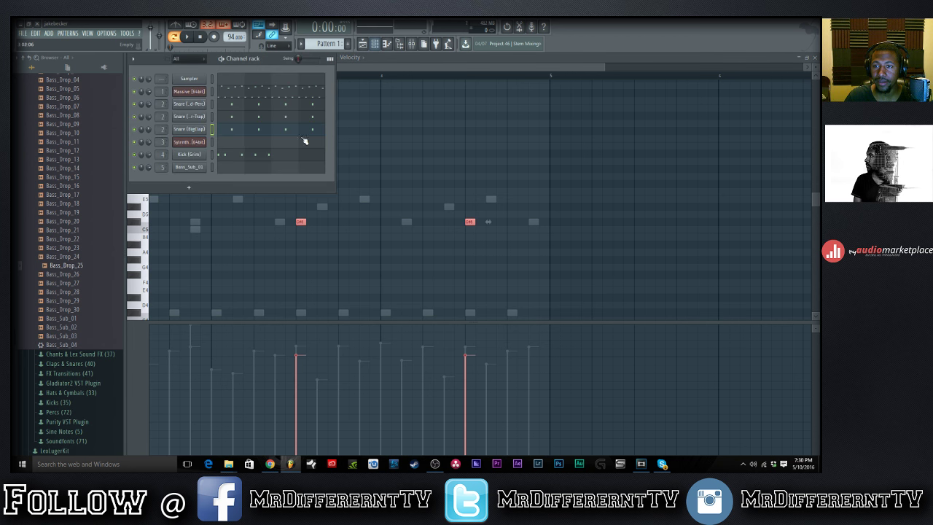
pyautogui.click(278, 156)
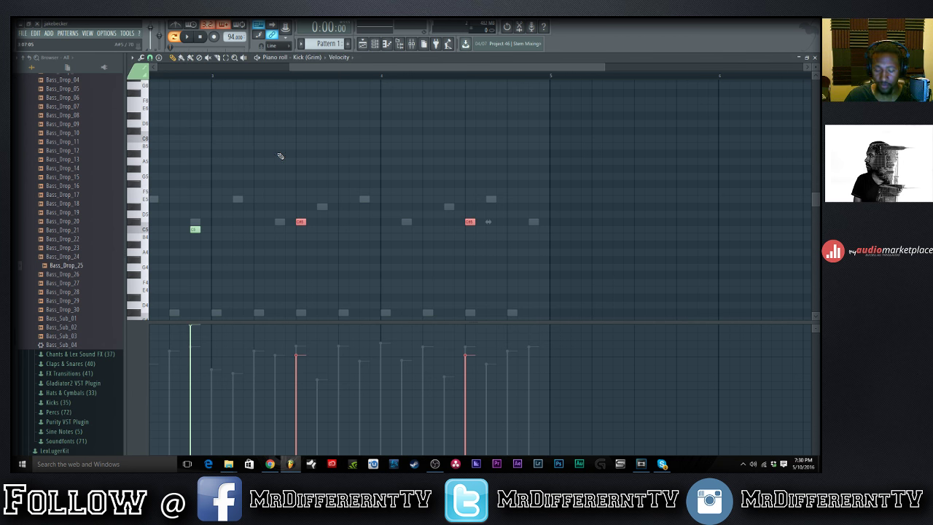
pyautogui.hotkey('ctrl', 'v')
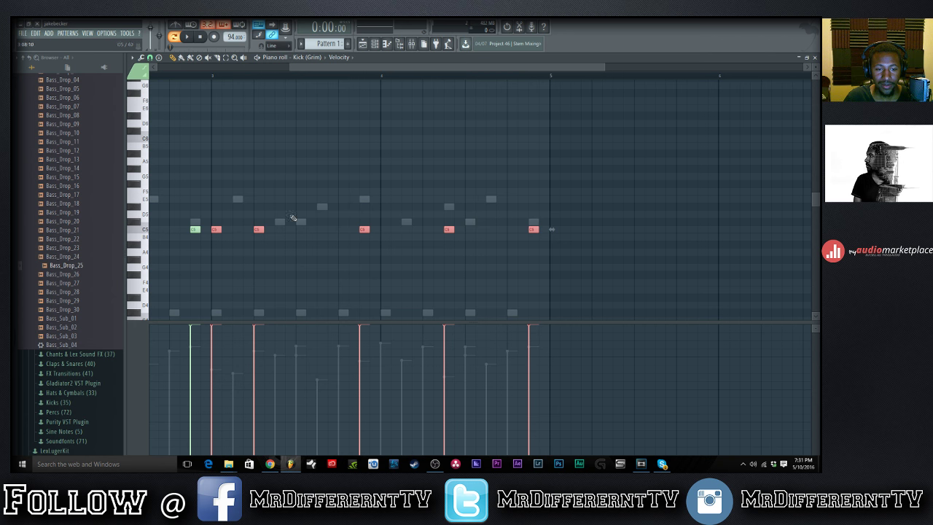
pyautogui.moveTo(322, 64); pyautogui.dragTo(234, 82)
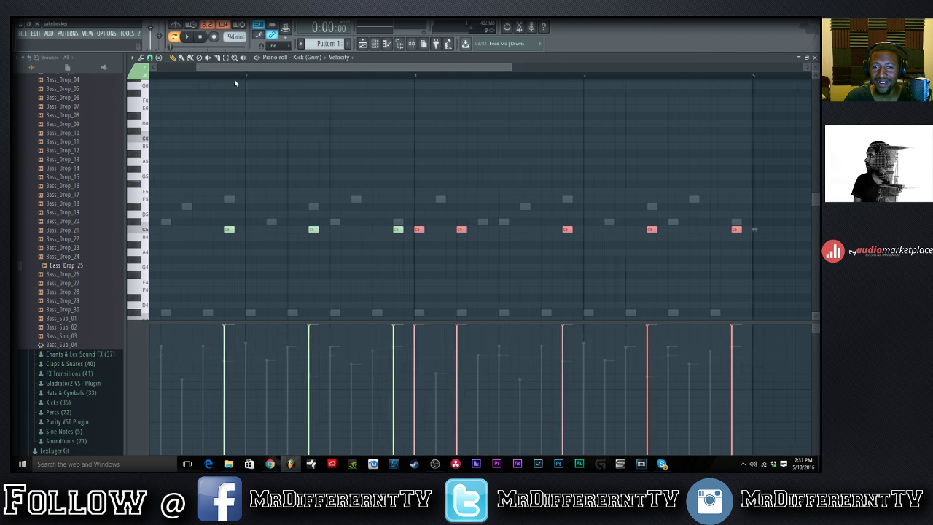
# Play the four-bar pattern and try an extra C5 kick note on step 4 of bar 4.
pyautogui.press('space')
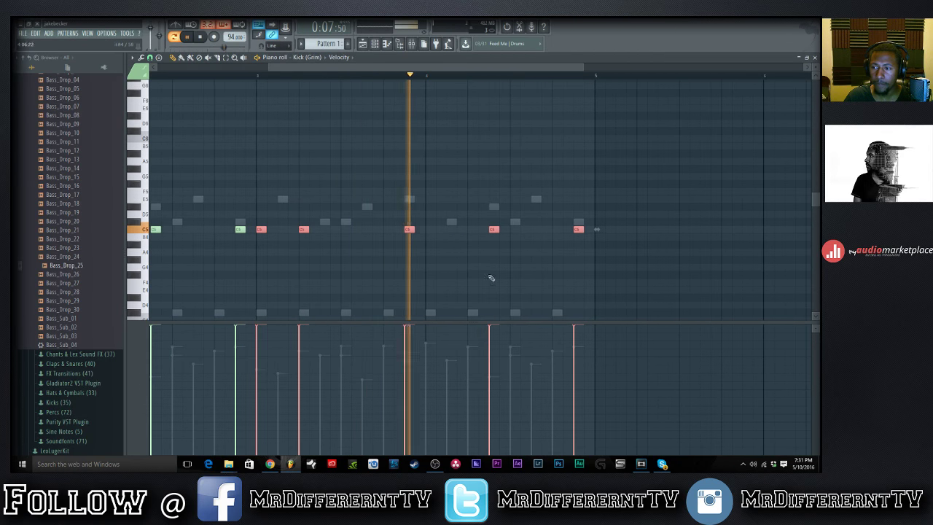
pyautogui.press('space')
pyautogui.click(462, 229)
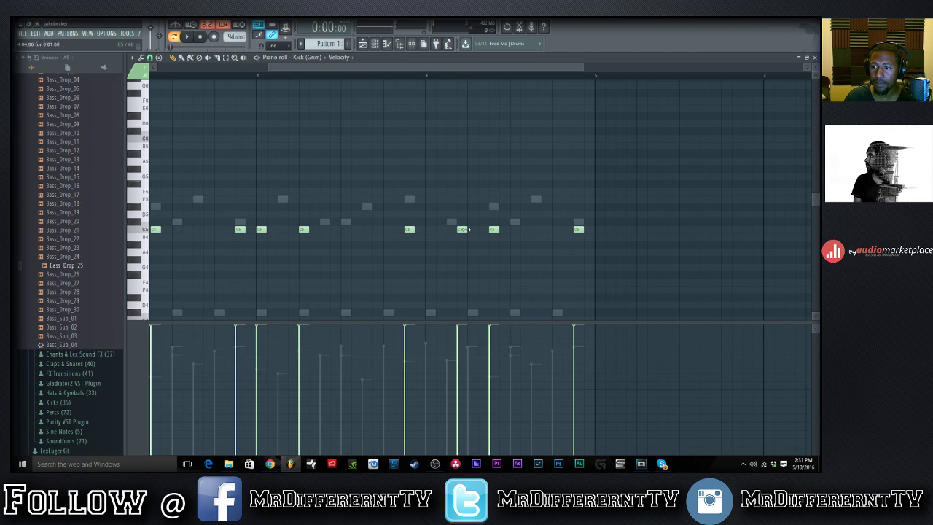
pyautogui.rightClick(465, 229)
# Set the piano roll snap to 1/3 beat, add three triplet C5 kicks from the start of bar 4, and play the pattern.
pyautogui.click(142, 58)
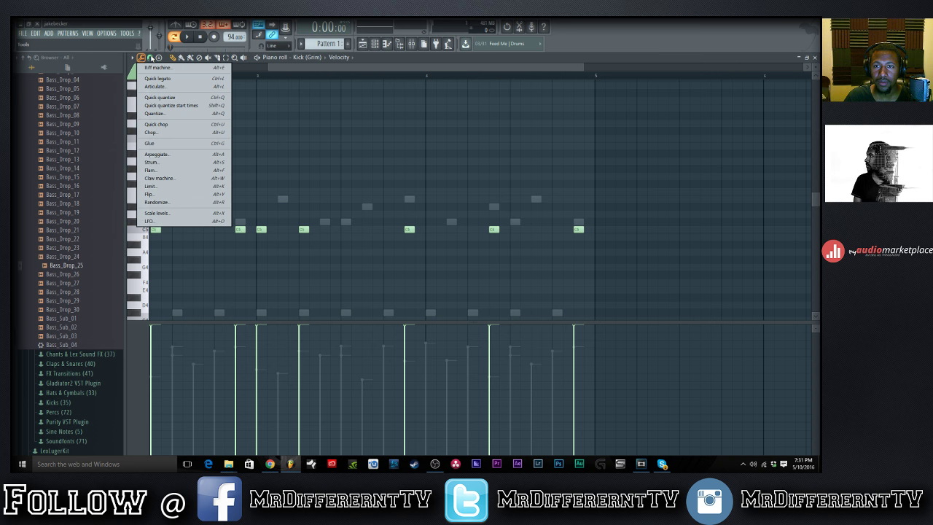
pyautogui.click(151, 58)
pyautogui.click(162, 165)
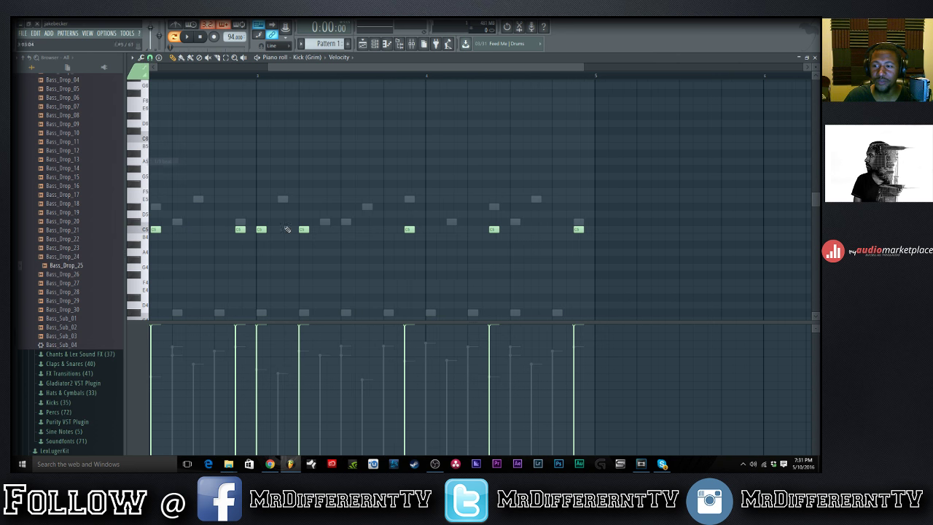
pyautogui.click(430, 229)
pyautogui.click(443, 230)
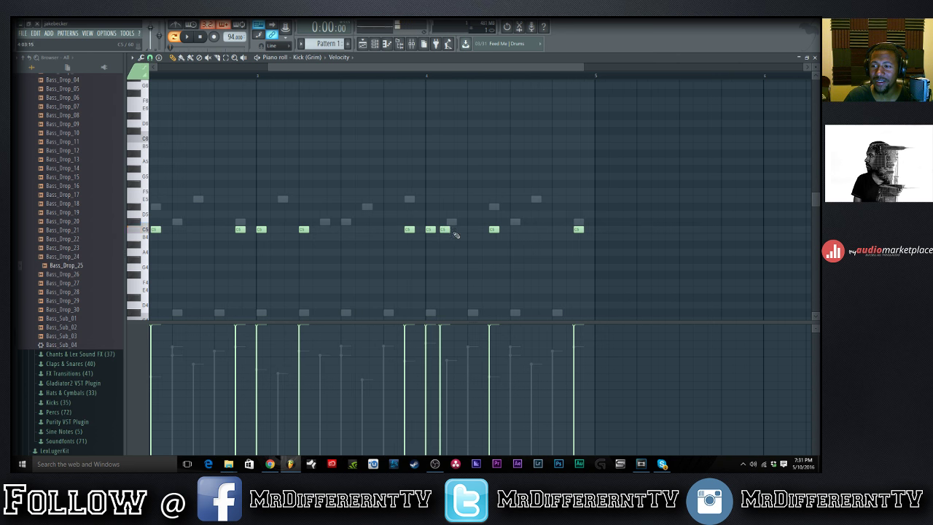
pyautogui.click(454, 230)
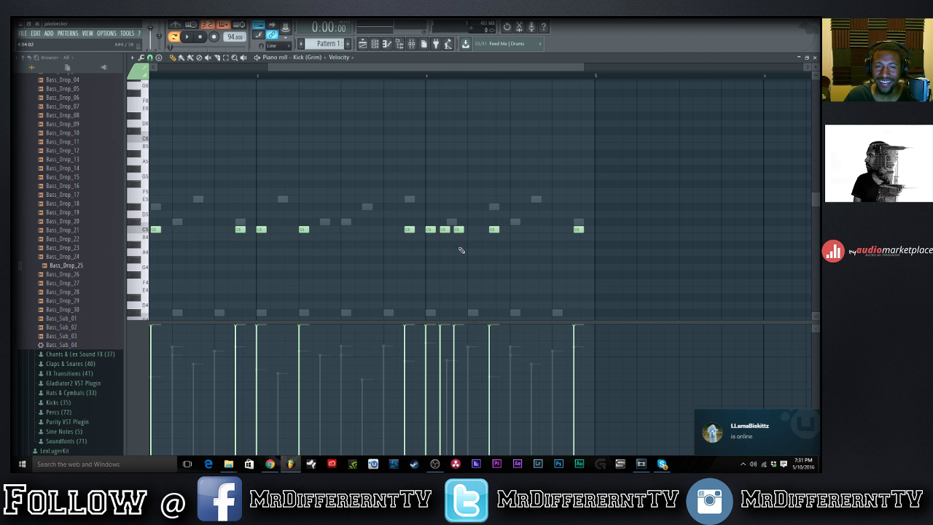
pyautogui.press('space')
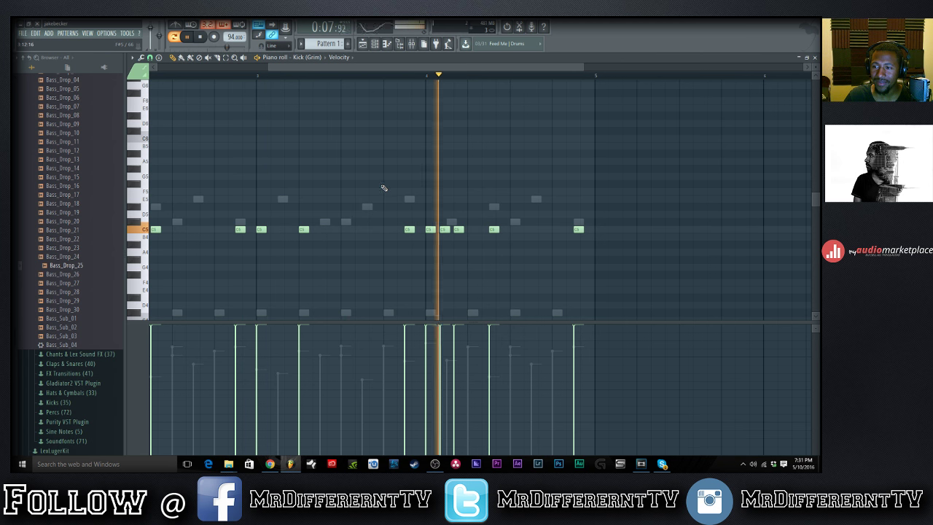
pyautogui.press('space')
# Delete the last two triplet kicks on beat 1 of bar 4, place both C5 notes again at the same positions, and play the pattern.
pyautogui.rightClick(458, 230)
pyautogui.rightClick(444, 230)
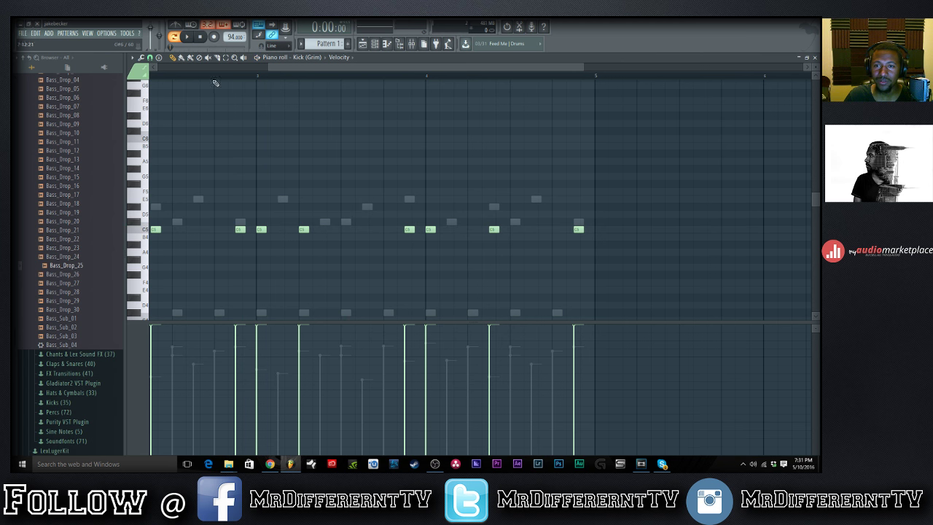
pyautogui.click(150, 58)
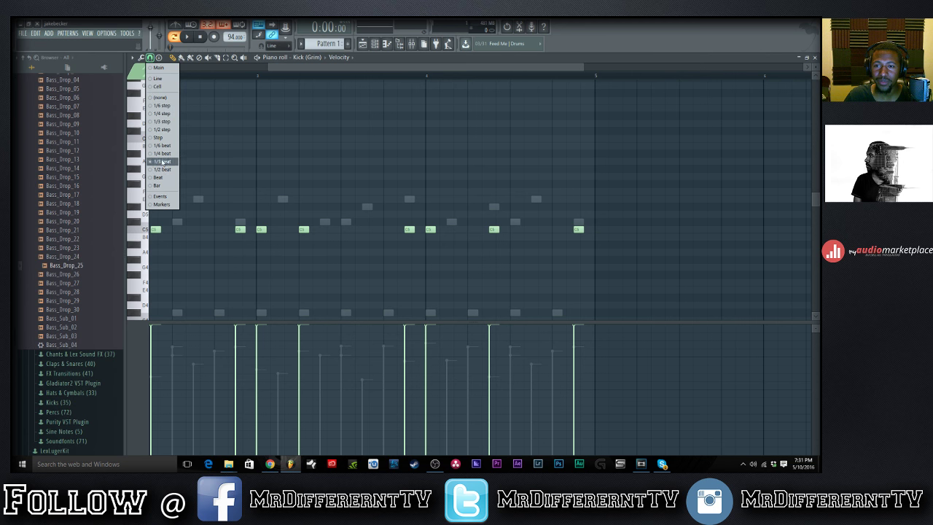
pyautogui.click(163, 154)
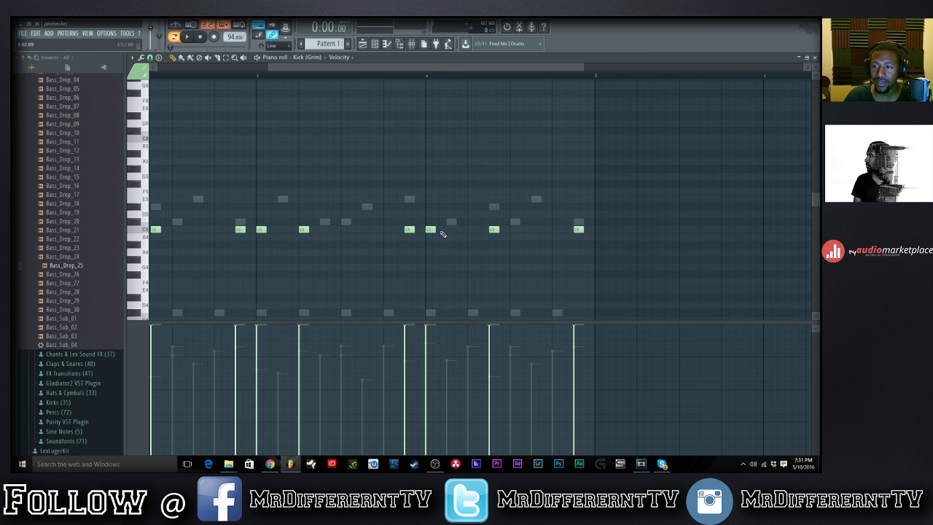
pyautogui.click(443, 229)
pyautogui.click(458, 229)
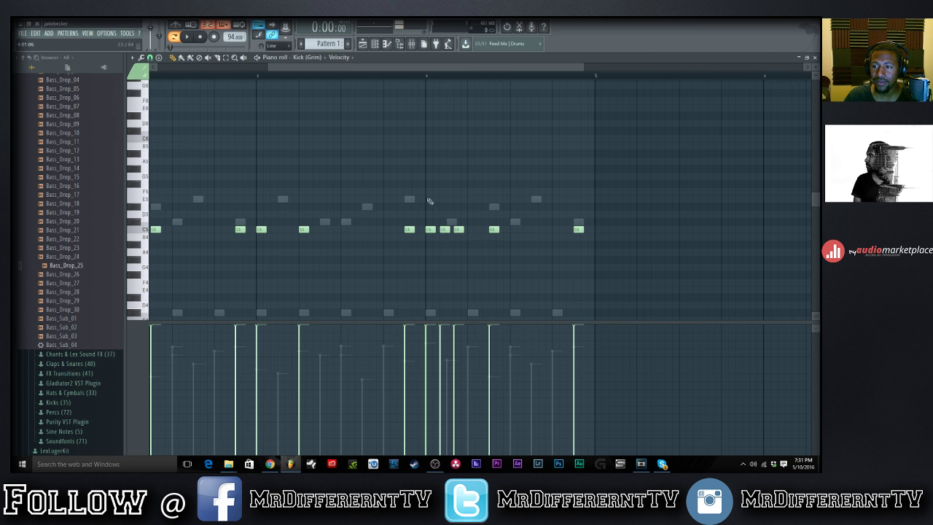
pyautogui.click(364, 76)
pyautogui.press('space')
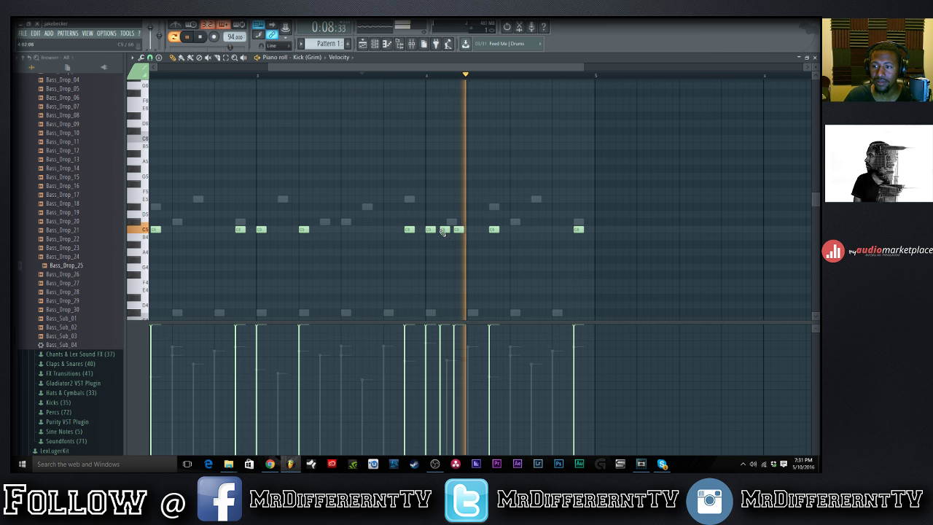
# Add a fourth C5 kick on beat 2 of bar 4, then change the piano roll snap away from 1/3 beat.
pyautogui.press('space')
pyautogui.click(472, 231)
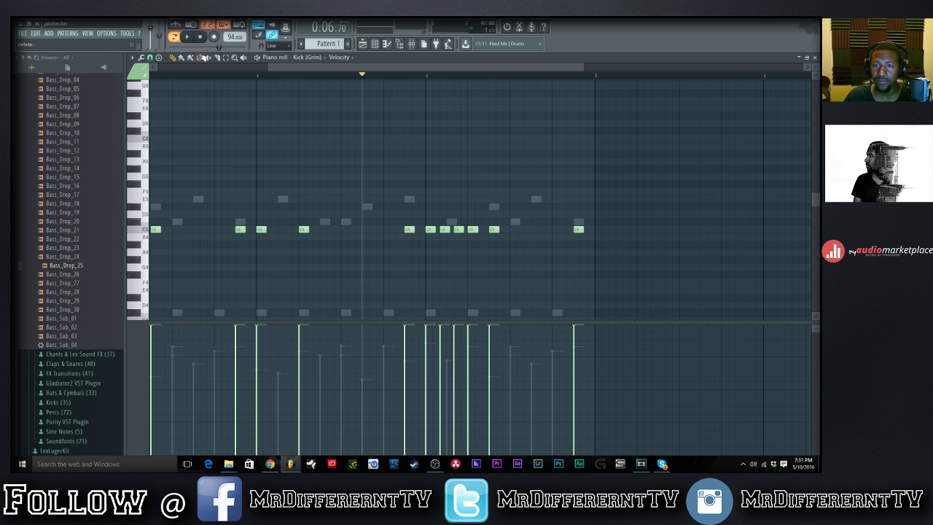
pyautogui.click(150, 58)
pyautogui.click(161, 158)
# Shape the Bass_Sub_01 volume envelope with no attack, a long hold and no release.
pyautogui.click(375, 44)
pyautogui.click(191, 167)
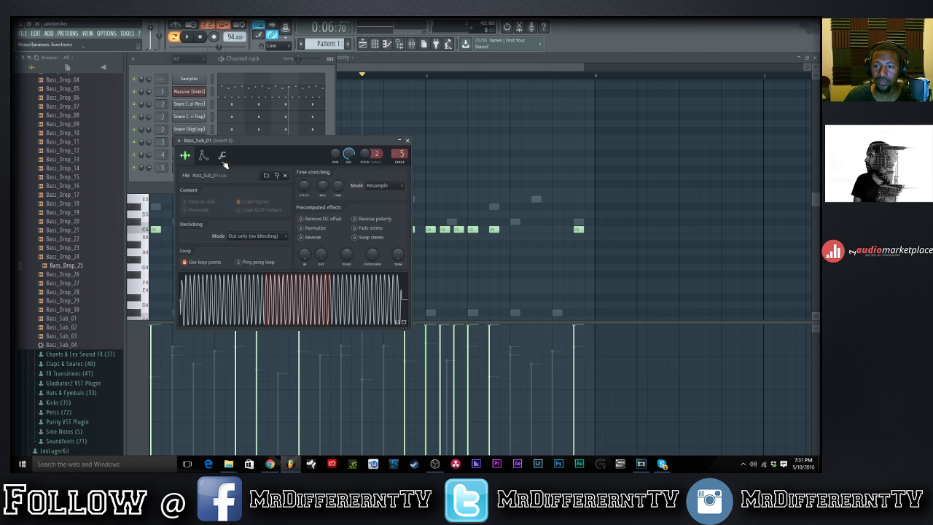
pyautogui.click(204, 157)
pyautogui.moveTo(207, 237); pyautogui.dragTo(206, 240)
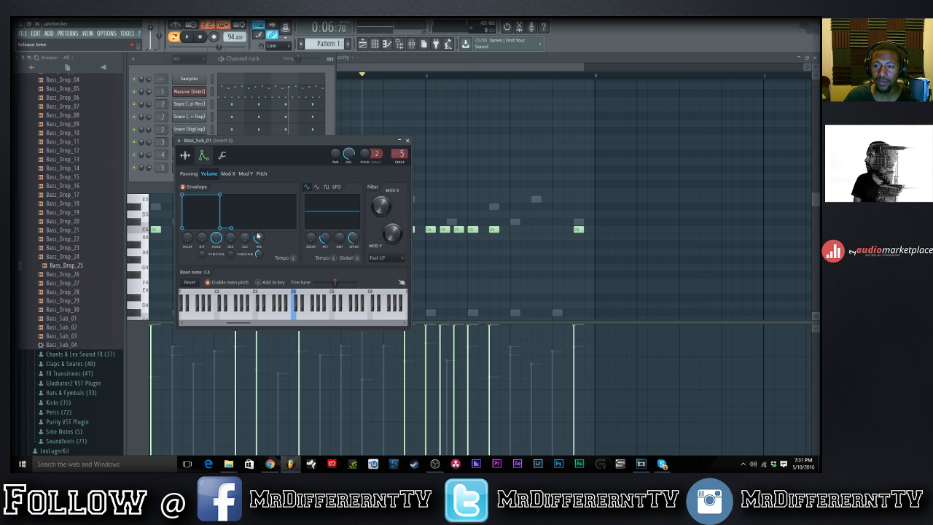
pyautogui.click(407, 140)
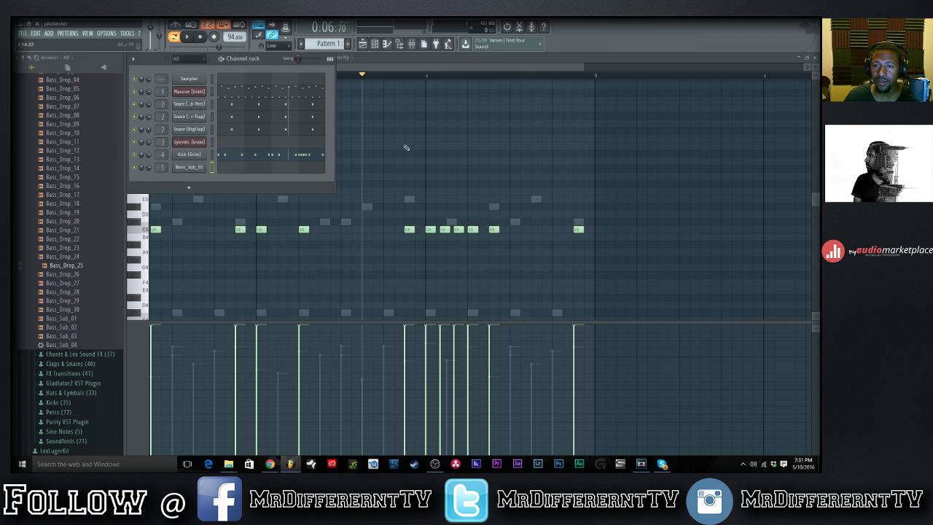
# Load Supercharger GT into the first effect slot of the Bass_Sub_01 mixer track, Insert 5, and play the pattern.
pyautogui.doubleClick(164, 167)
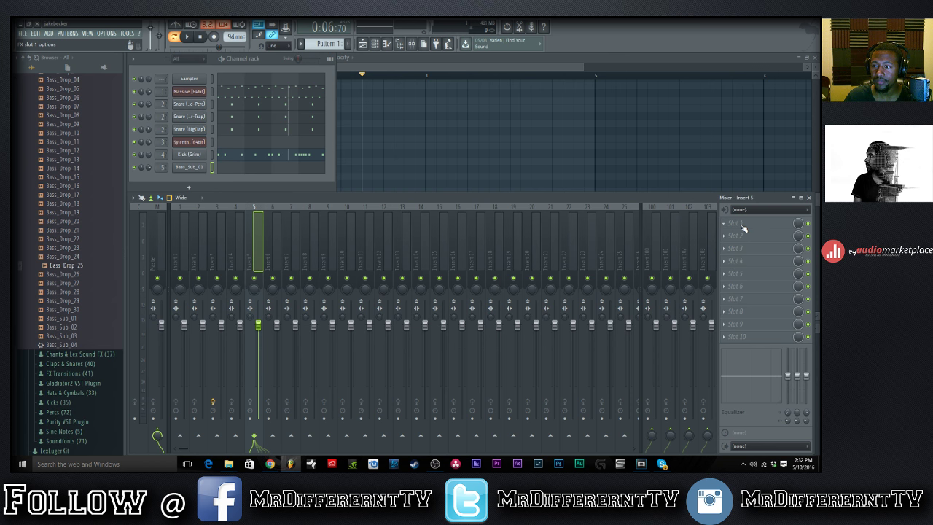
pyautogui.click(742, 228)
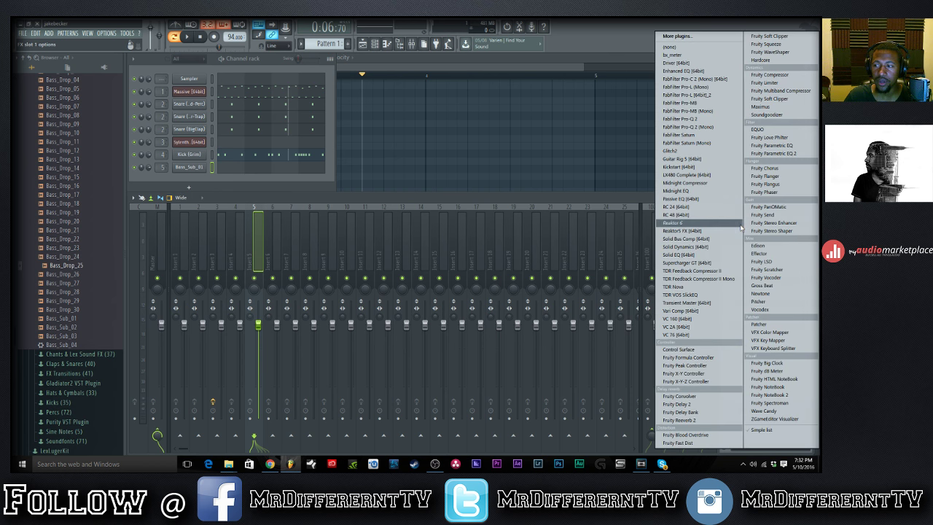
pyautogui.click(717, 262)
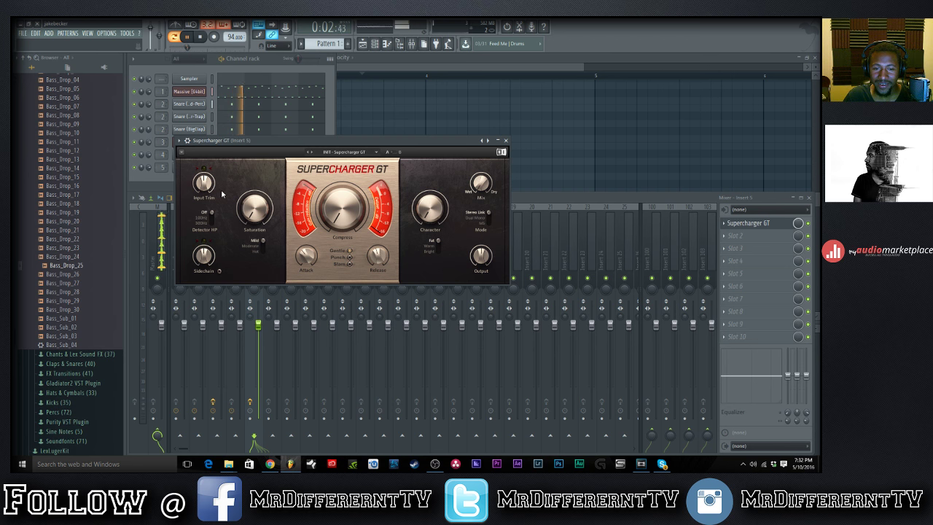
pyautogui.moveTo(208, 186)
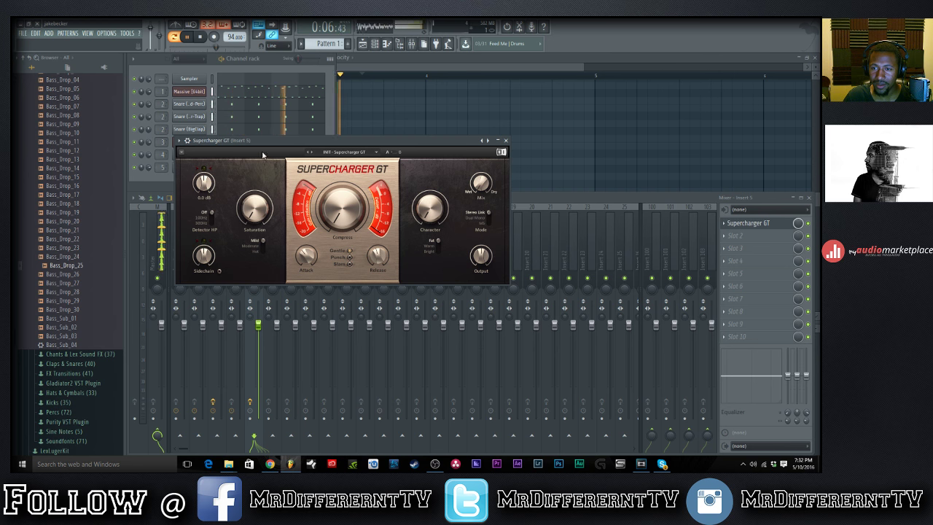
pyautogui.moveTo(262, 153); pyautogui.dragTo(390, 178)
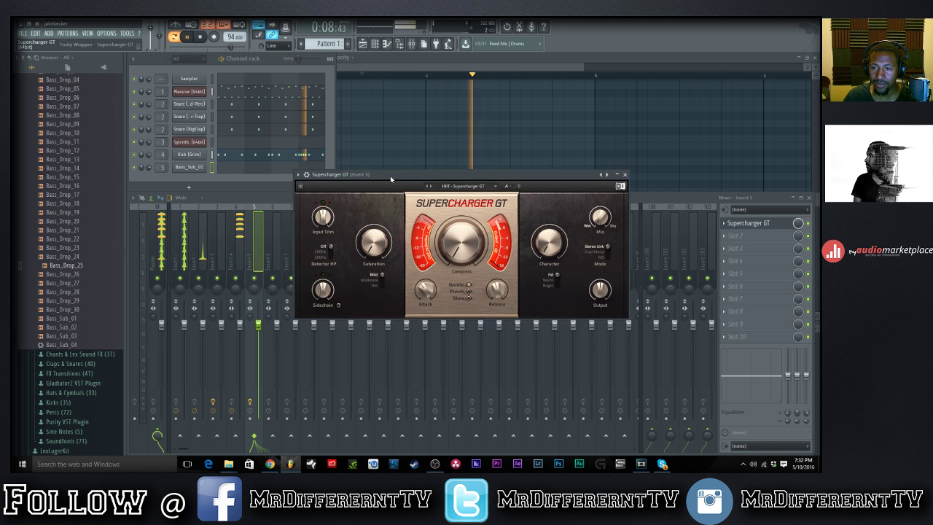
# In the Bass_Sub_01 piano roll, try a four-step C4 note at the start of bar 1 and play it from the beginning.
pyautogui.press('F7')
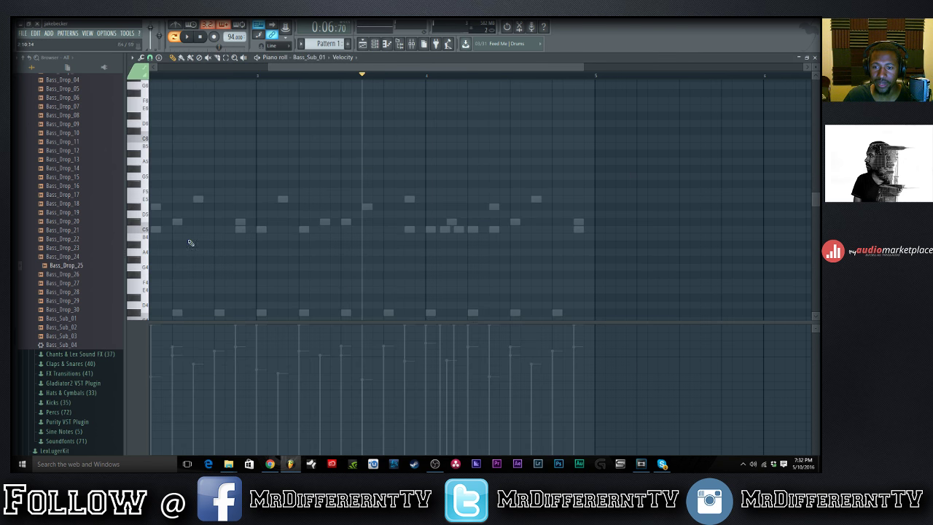
pyautogui.scroll(-2, 163, 268)
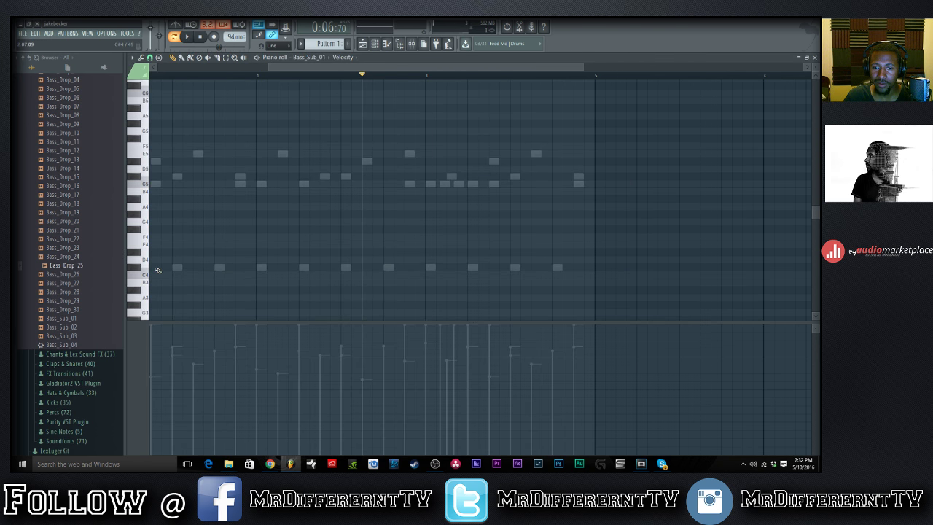
pyautogui.click(155, 275)
pyautogui.hscroll(-4, 156, 276)
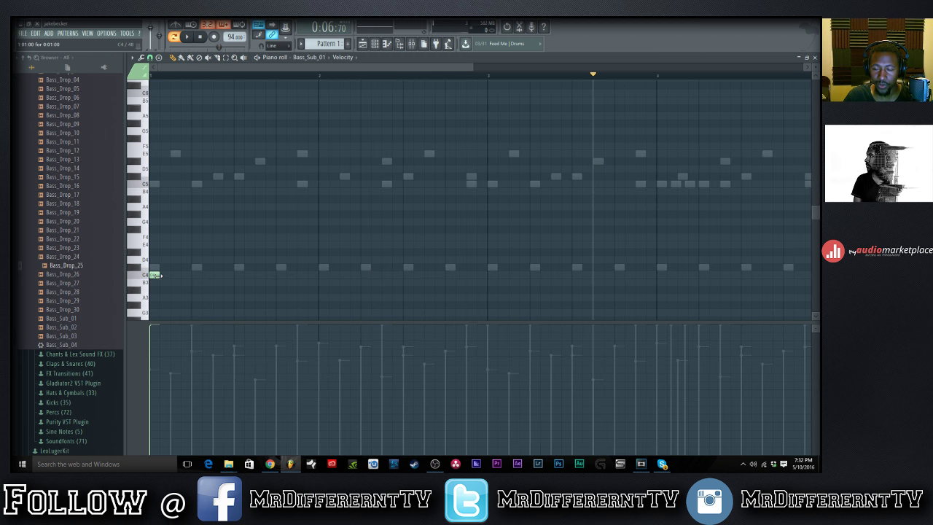
pyautogui.press('space')
pyautogui.click(185, 36)
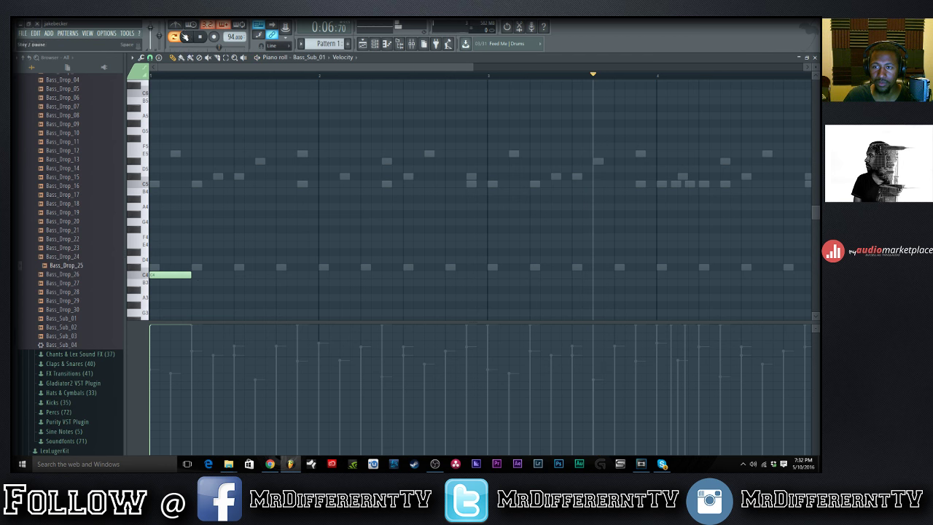
pyautogui.click(200, 37)
pyautogui.press('space')
pyautogui.press('space')
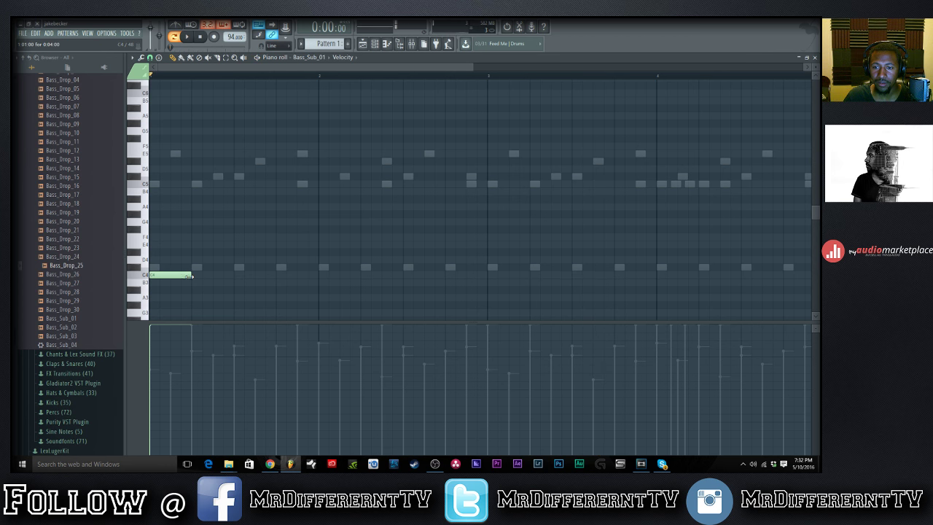
# Try three-step C4 sub notes on beats 1, 2 and 4 of bar 1, play them, and delete them all.
pyautogui.moveTo(190, 276); pyautogui.dragTo(180, 276)
pyautogui.press('space')
pyautogui.click(193, 275)
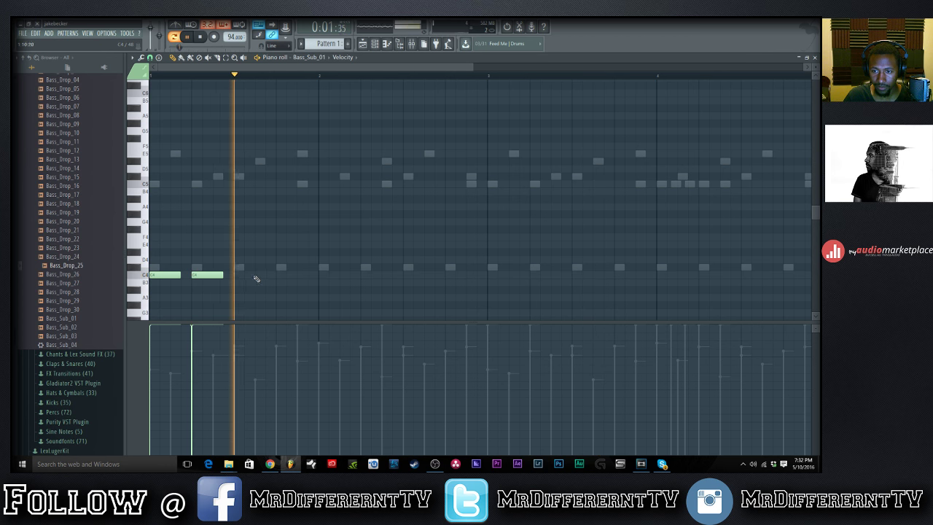
pyautogui.click(279, 274)
pyautogui.press('space')
pyautogui.rightClick(290, 275)
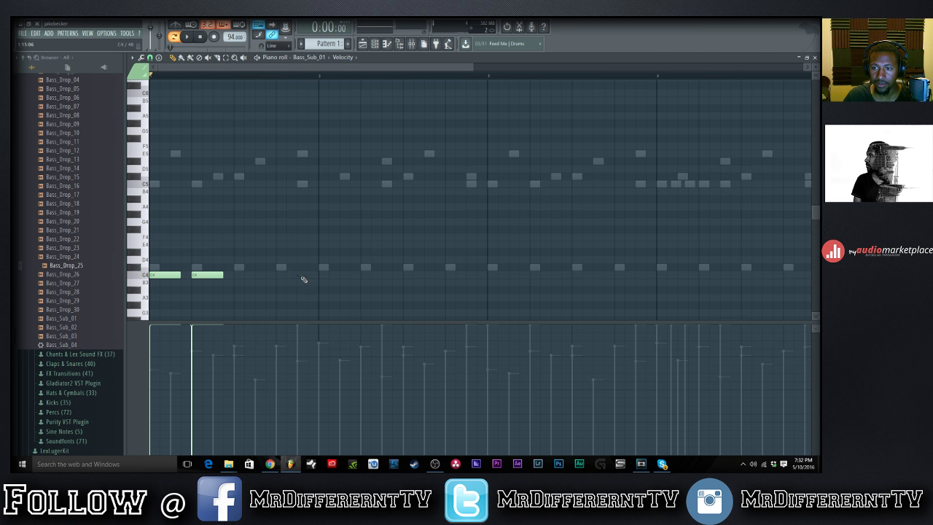
pyautogui.rightClick(206, 274)
pyautogui.rightClick(165, 274)
# Copy the Kick (Grim) notes and paste them into the Bass_Sub_01 channel.
pyautogui.click(375, 44)
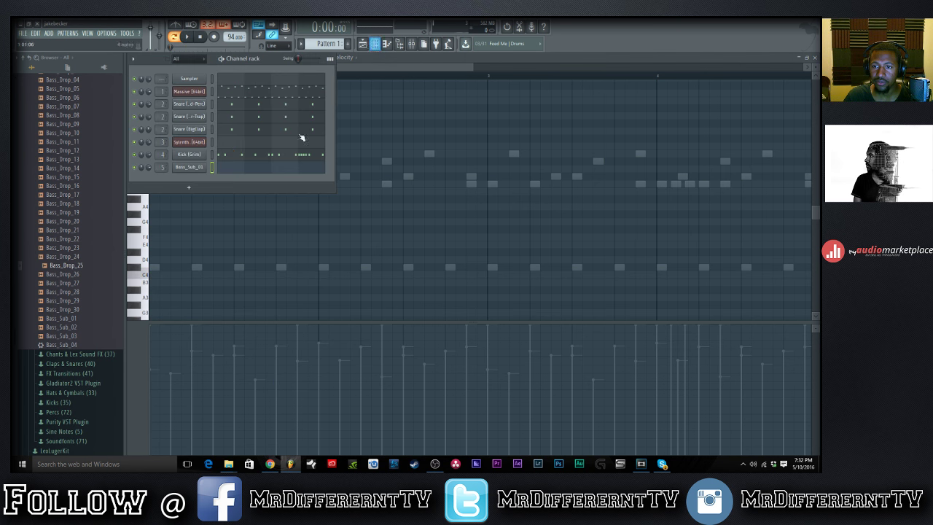
pyautogui.rightClick(198, 164)
pyautogui.click(280, 169)
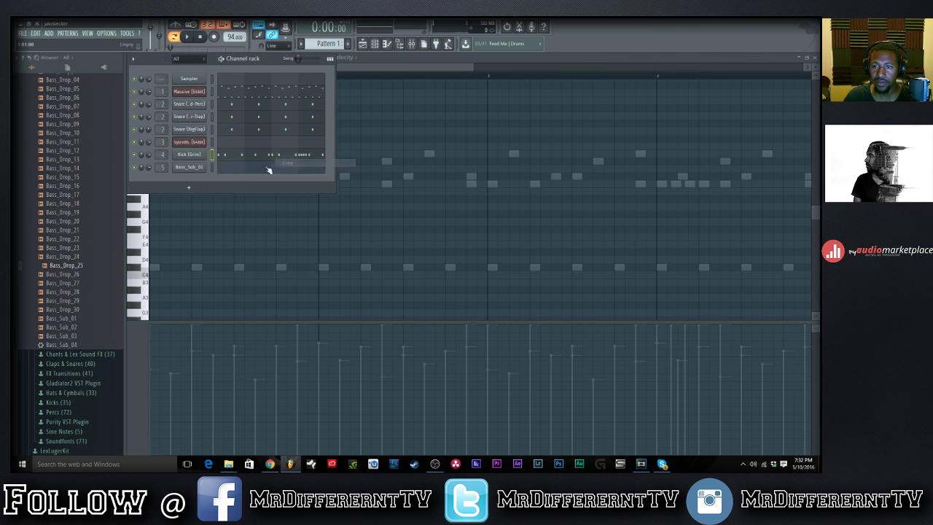
pyautogui.click(191, 167)
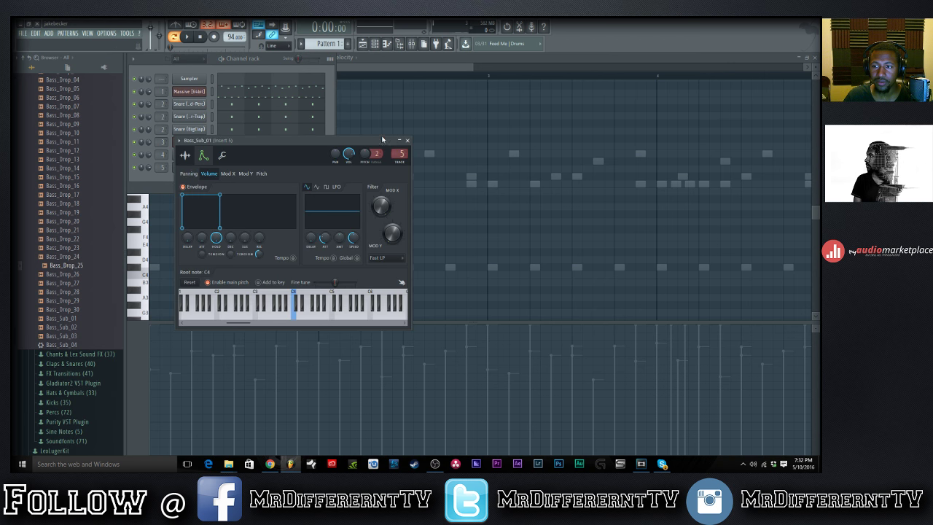
pyautogui.click(407, 140)
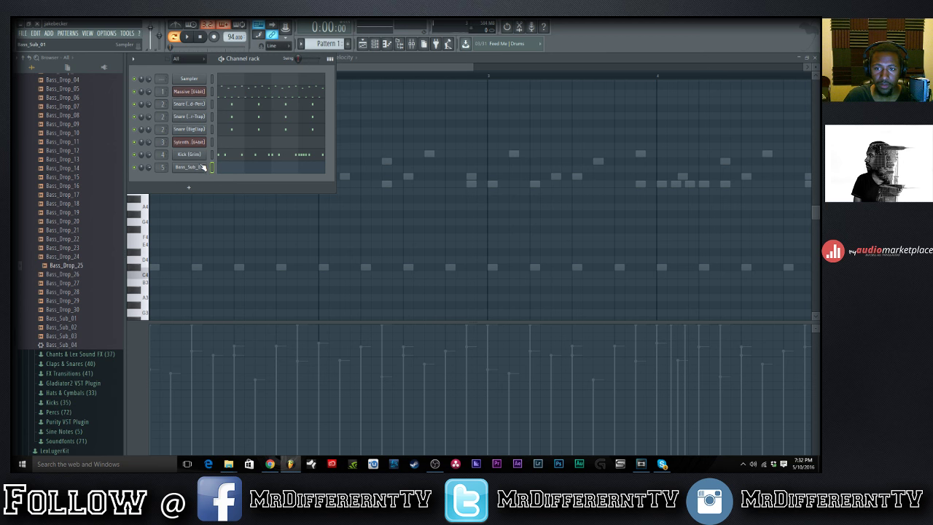
pyautogui.rightClick(201, 168)
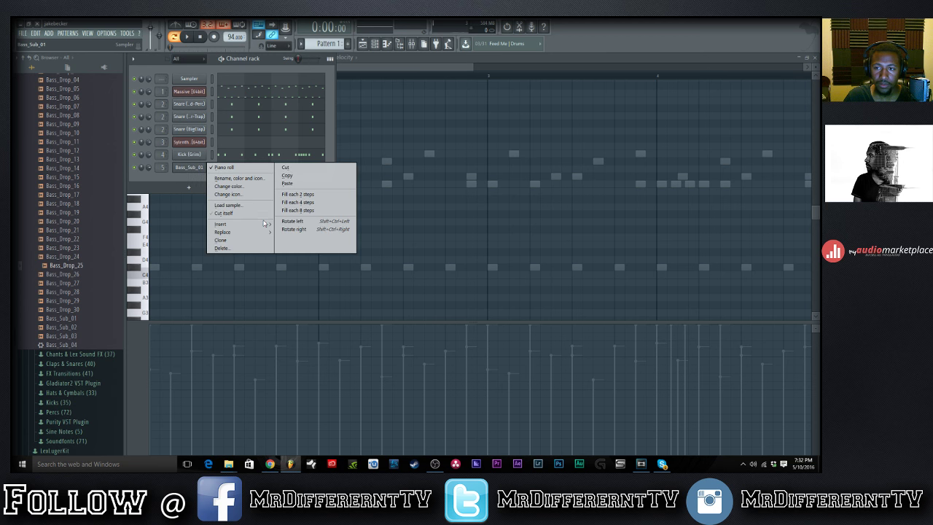
pyautogui.click(288, 184)
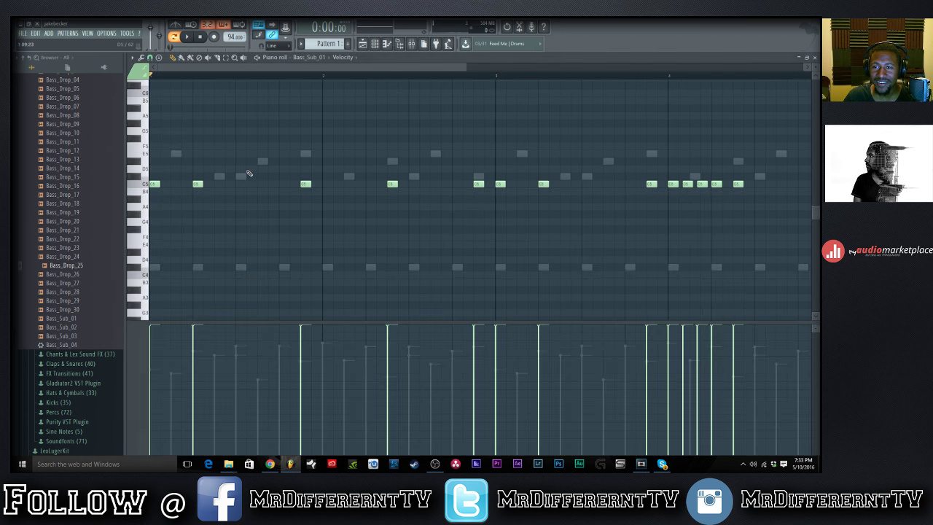
# Play the pasted Bass_Sub_01 notes and extend each one legato up to the start of the next note.
pyautogui.press('space')
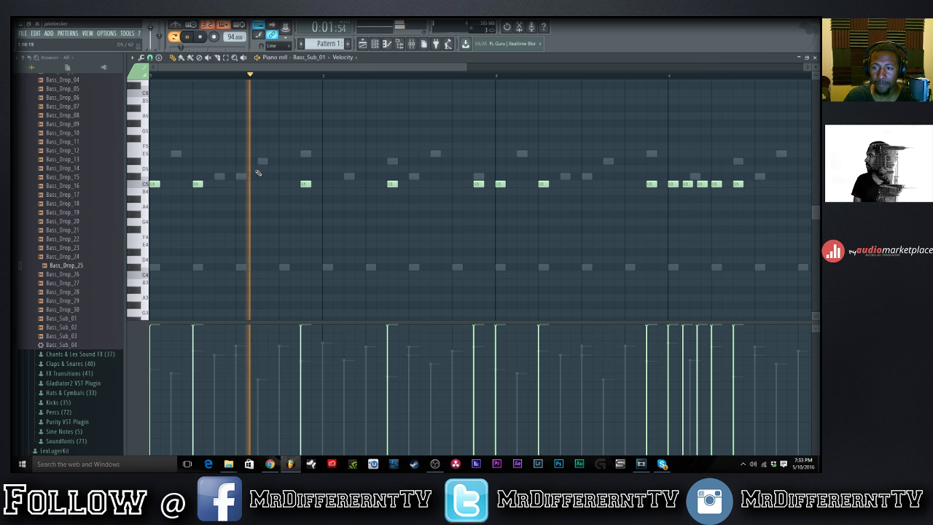
pyautogui.press('space')
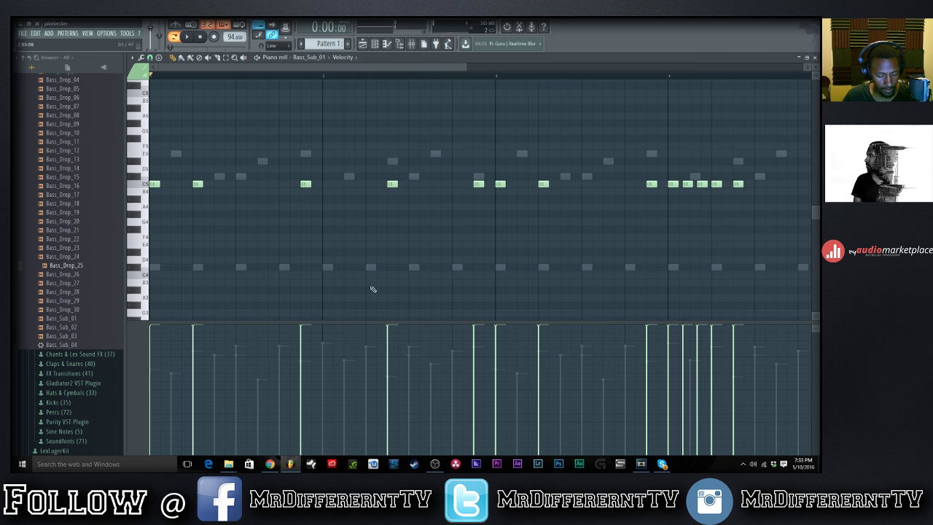
pyautogui.hotkey('ctrl', 'l')
pyautogui.scroll(1, 460, 156)
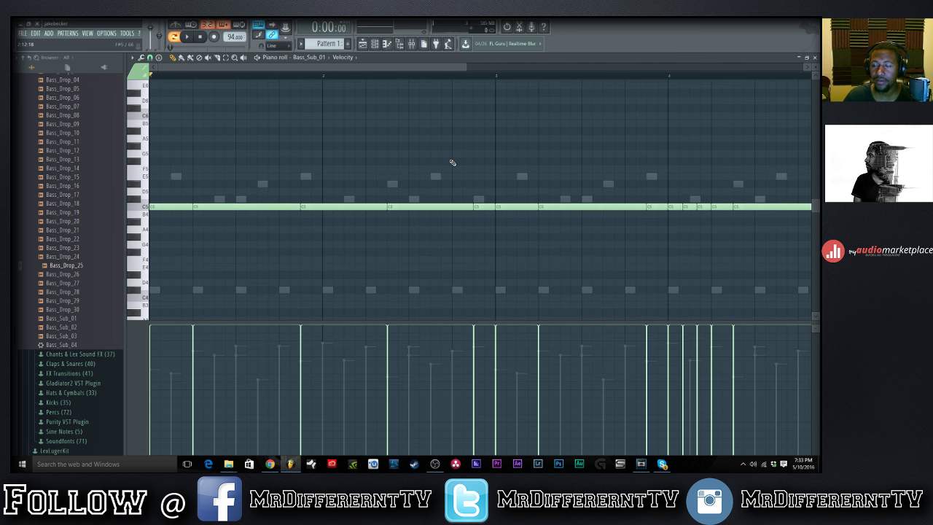
pyautogui.press('space')
pyautogui.scroll(-2, 467, 69)
pyautogui.press('space')
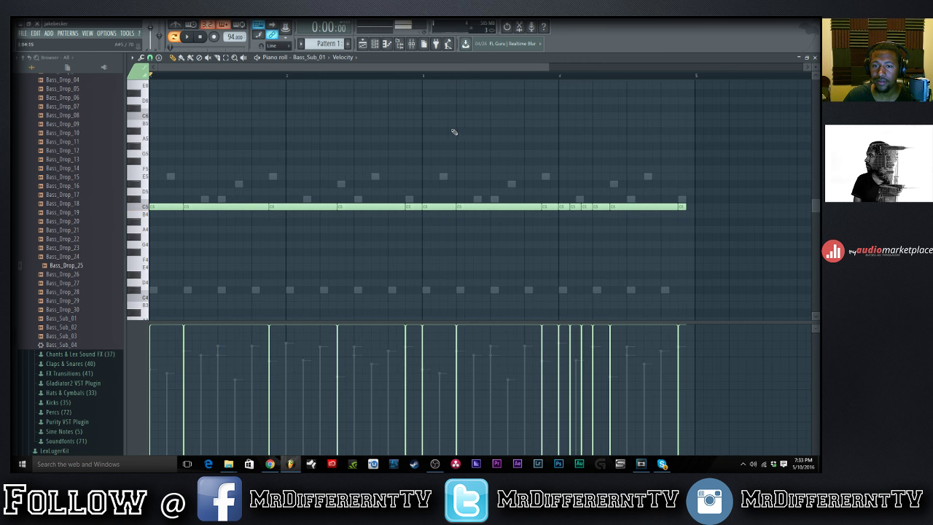
# Transpose all Bass_Sub_01 notes down one octave to C4 and play the pattern.
pyautogui.hotkey('ctrl', 'Down')
pyautogui.press('space')
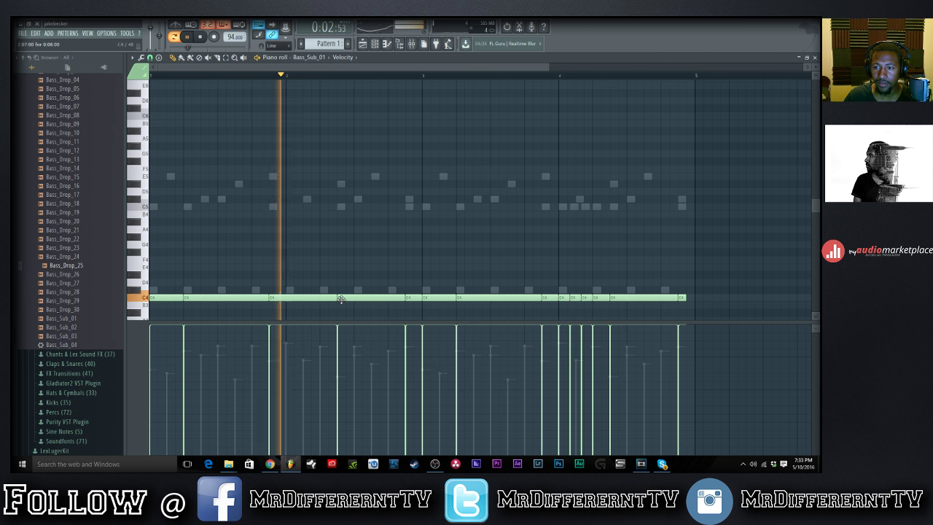
pyautogui.press('space')
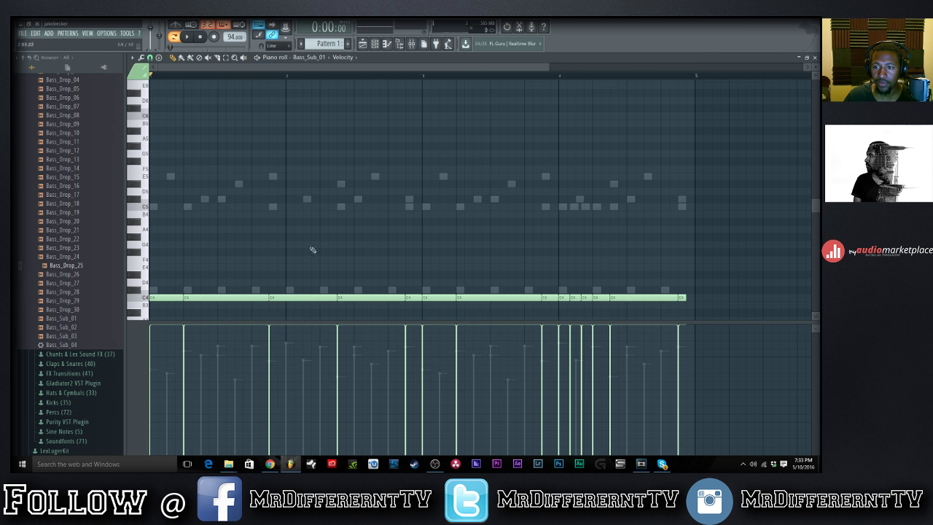
# Add a three-step A4 note on step 3 of bar 2 and make it a slide note.
pyautogui.click(310, 231)
pyautogui.doubleClick(312, 231)
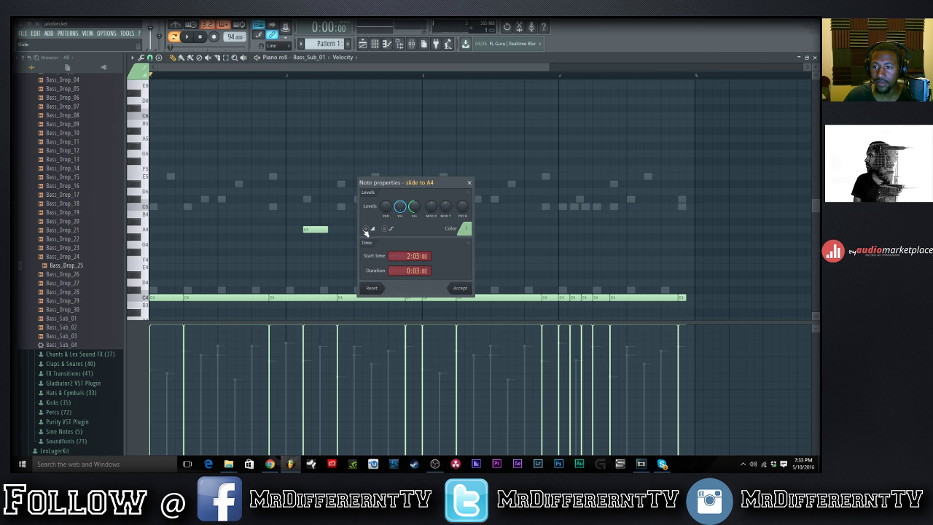
pyautogui.click(460, 289)
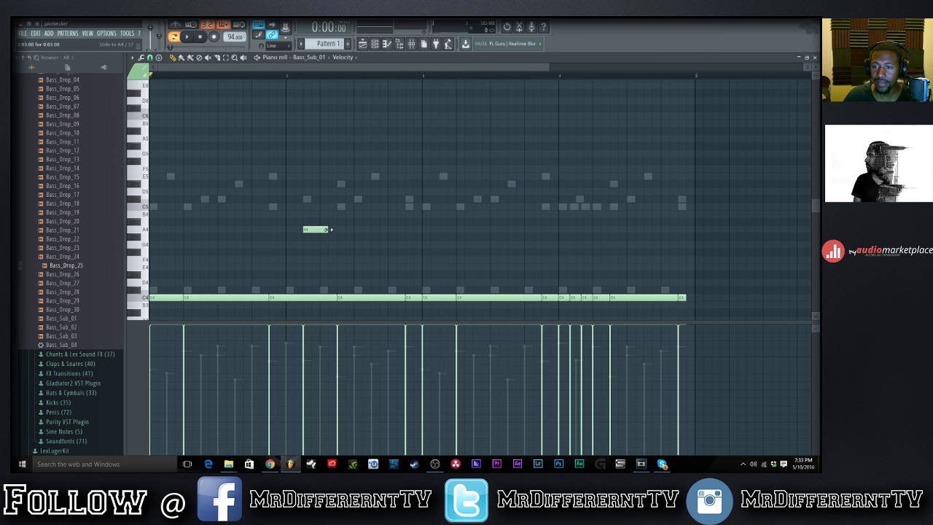
# Shorten the slide note in bar 2 to two steps, raise it to C5, and play the pattern.
pyautogui.press('space')
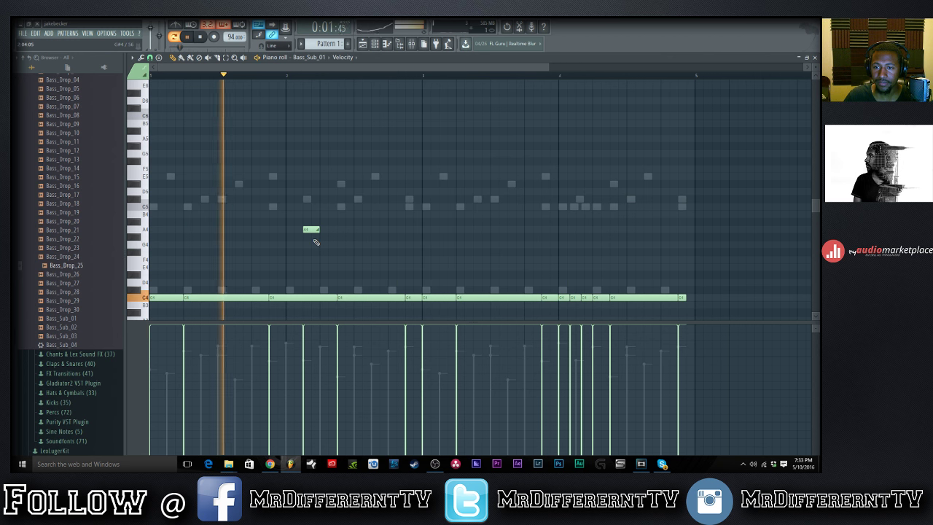
pyautogui.moveTo(308, 230); pyautogui.dragTo(309, 207)
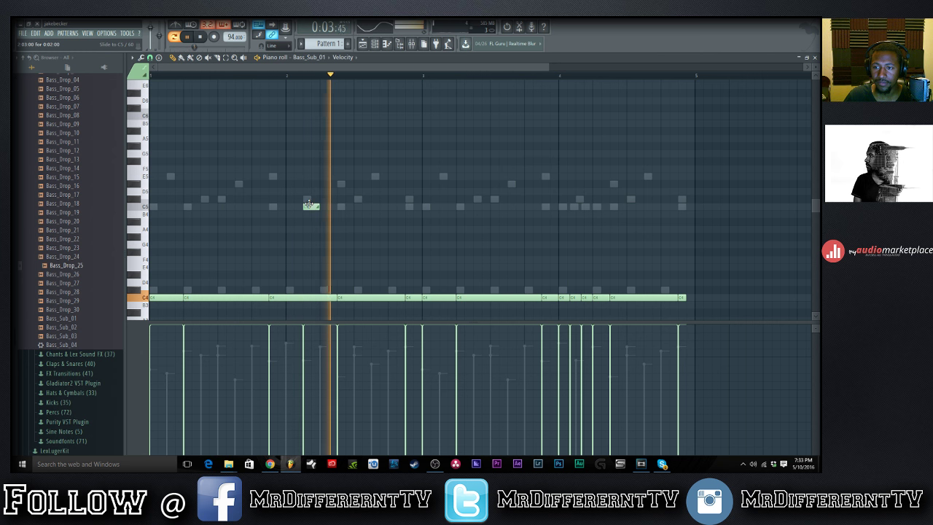
pyautogui.press('space')
# Add a two-step C4 slide note on step 5 of bar 2 and play the pattern.
pyautogui.click(320, 297)
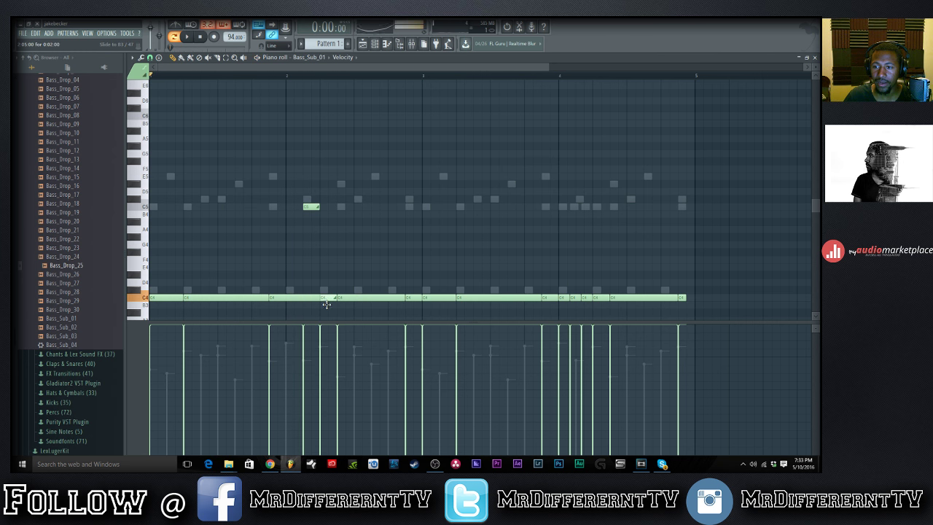
pyautogui.press('space')
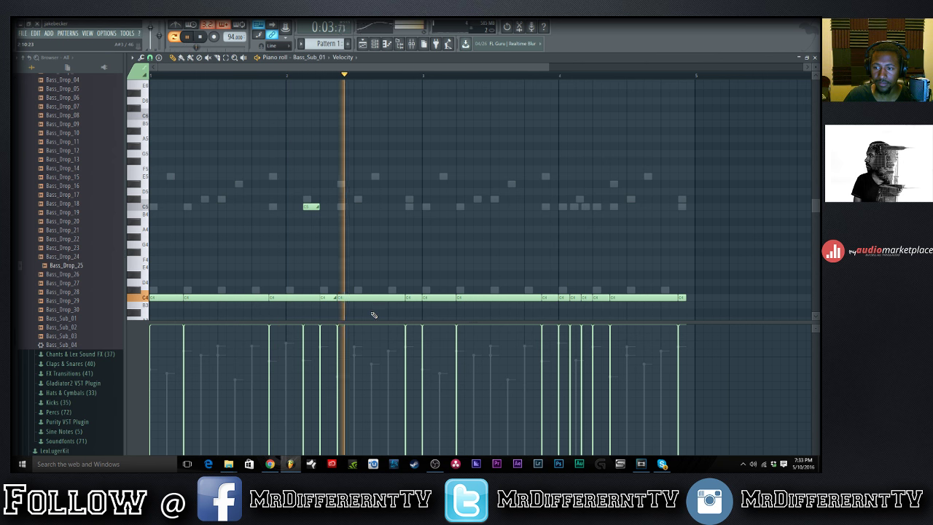
pyautogui.press('space')
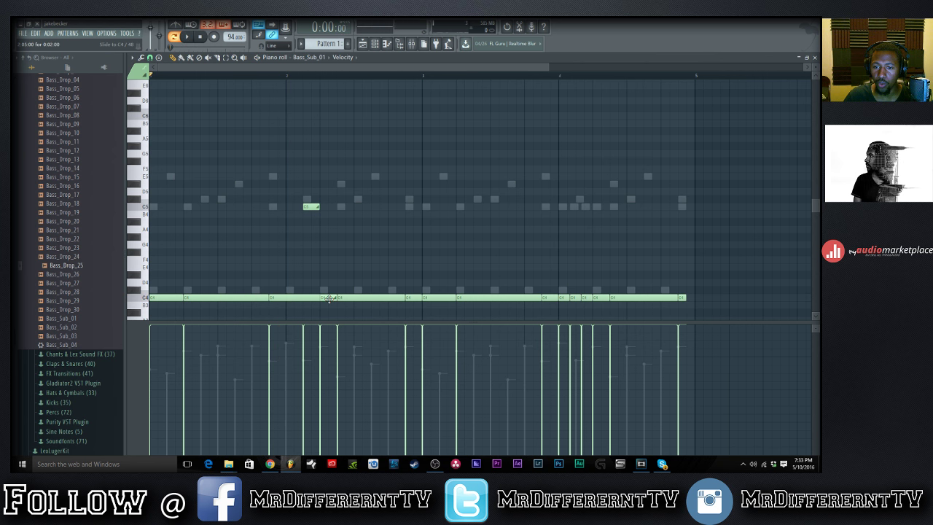
# Raise the slide note on step 3 of bar 2 to E5 and play the pattern.
pyautogui.moveTo(308, 204); pyautogui.dragTo(308, 177)
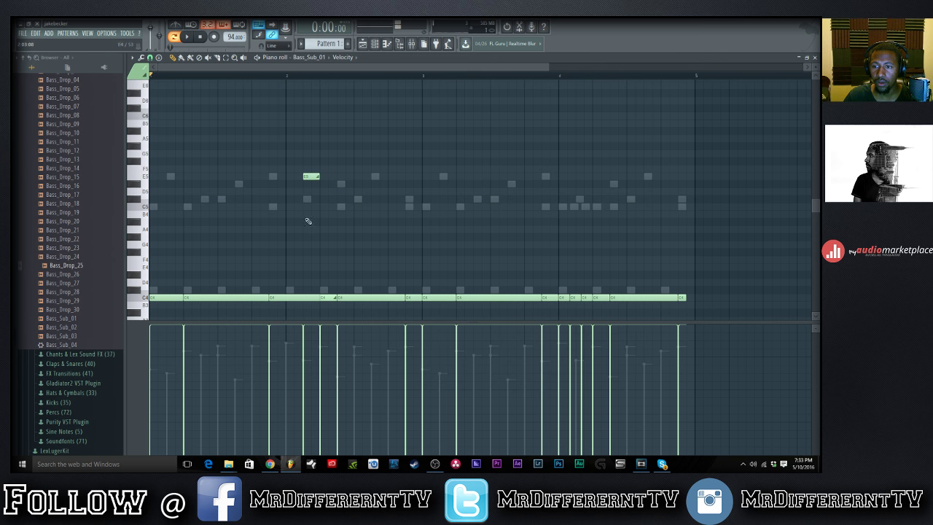
pyautogui.click(329, 297)
pyautogui.click(329, 297)
pyautogui.click(330, 297)
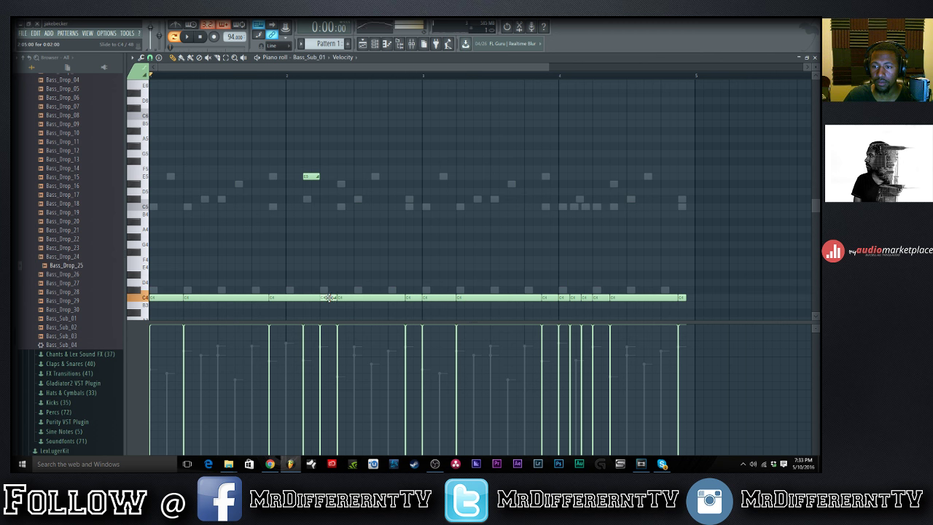
pyautogui.press('space')
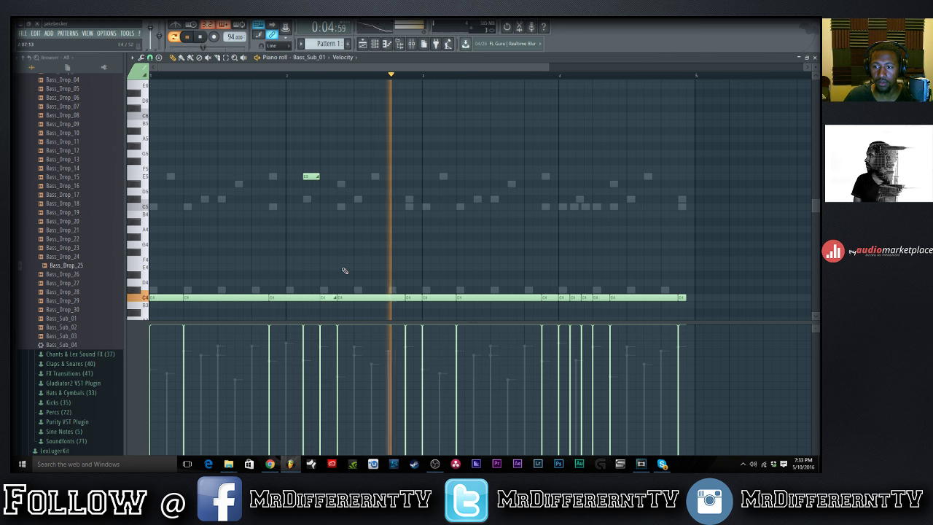
pyautogui.press('space')
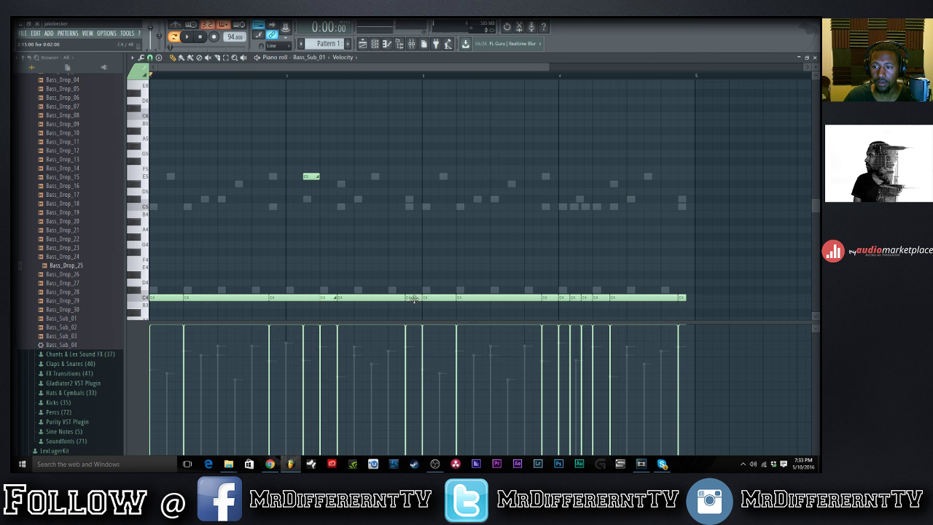
# Raise the two-step bass note on step 15 of bar 2 to C5.
pyautogui.moveTo(413, 299); pyautogui.dragTo(414, 203)
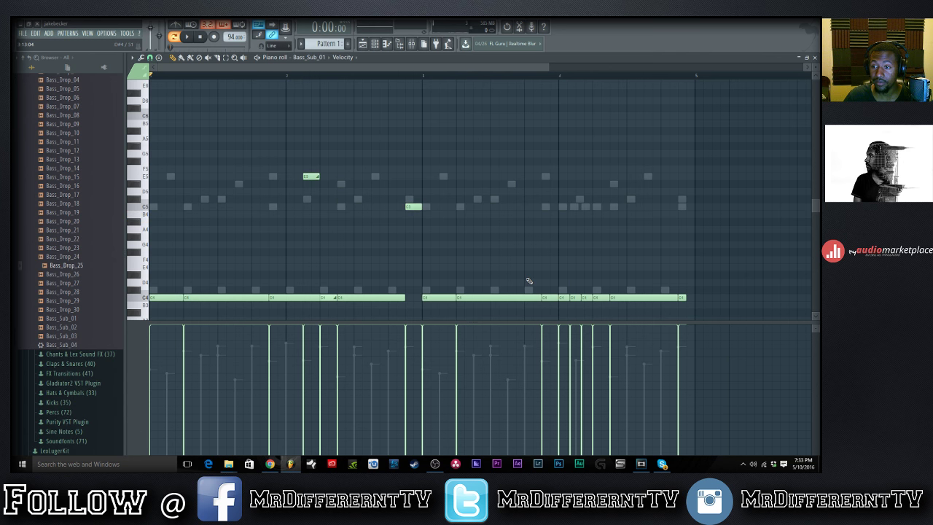
pyautogui.click(529, 276)
pyautogui.rightClick(532, 276)
# Raise bar 3's last note and the three short notes opening bar 4 to D#5, move bar 4's last note to C5, and play.
pyautogui.moveTo(549, 298); pyautogui.dragTo(552, 181)
pyautogui.moveTo(590, 280); pyautogui.dragTo(565, 181)
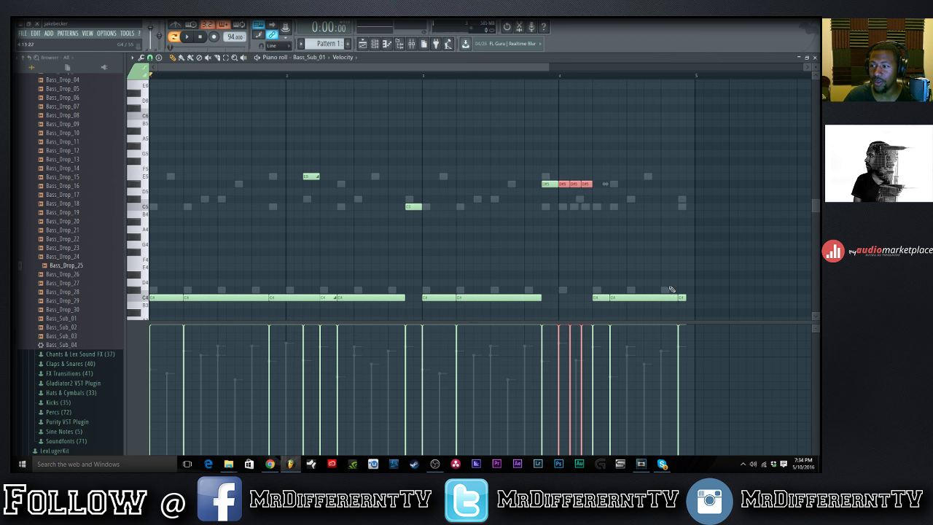
pyautogui.moveTo(685, 298); pyautogui.dragTo(685, 207)
pyautogui.press('space')
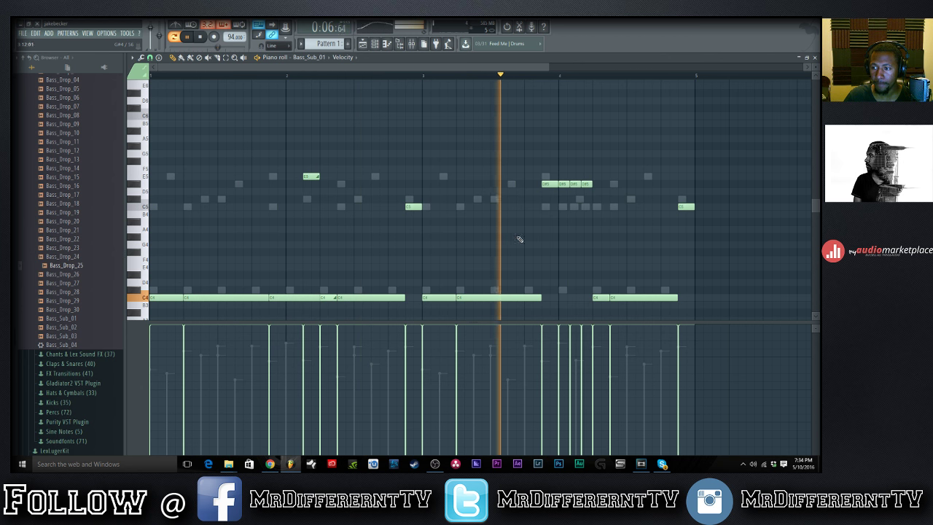
pyautogui.press('space')
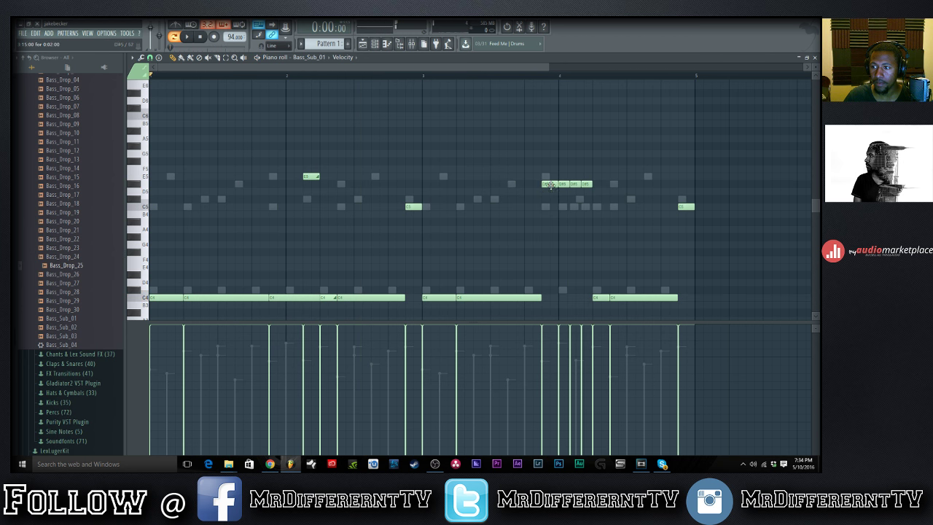
# Lower the bass note on step 15 of bar 3 to C4 and play the pattern.
pyautogui.moveTo(551, 183); pyautogui.dragTo(552, 296)
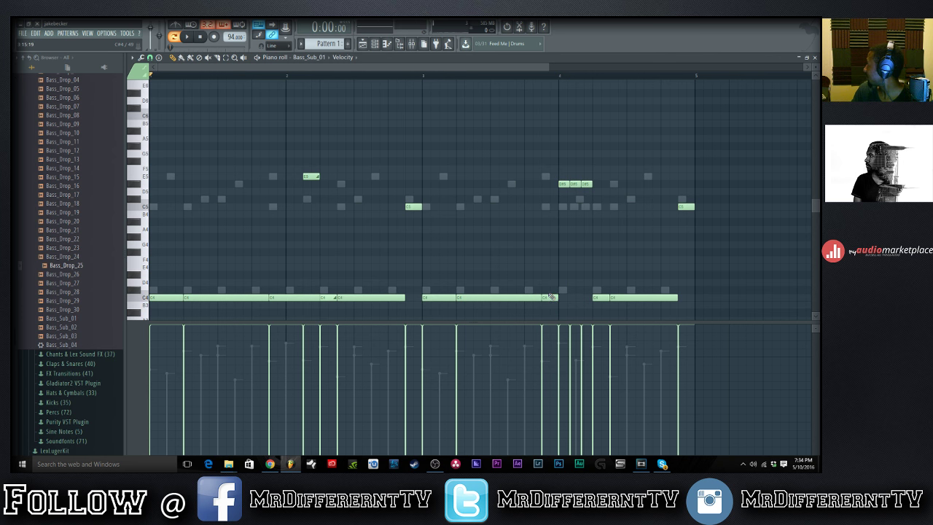
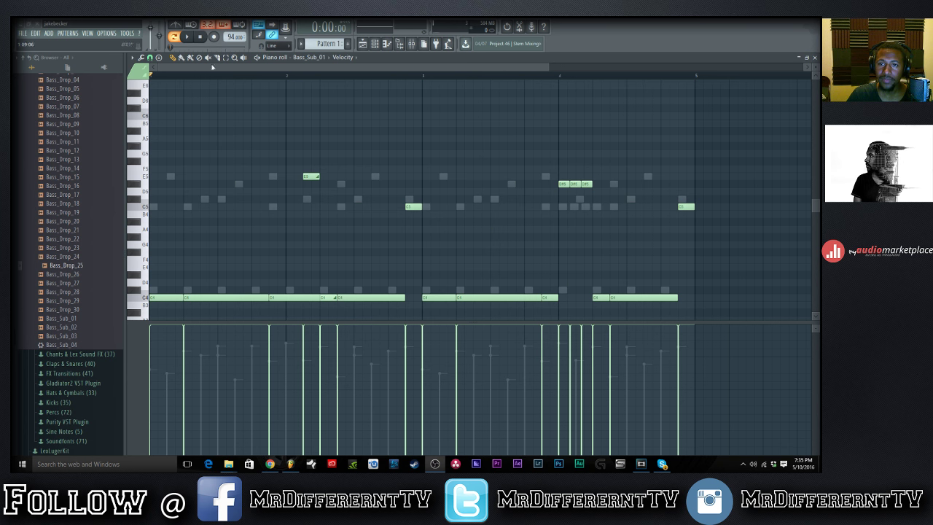
pyautogui.click(191, 36)
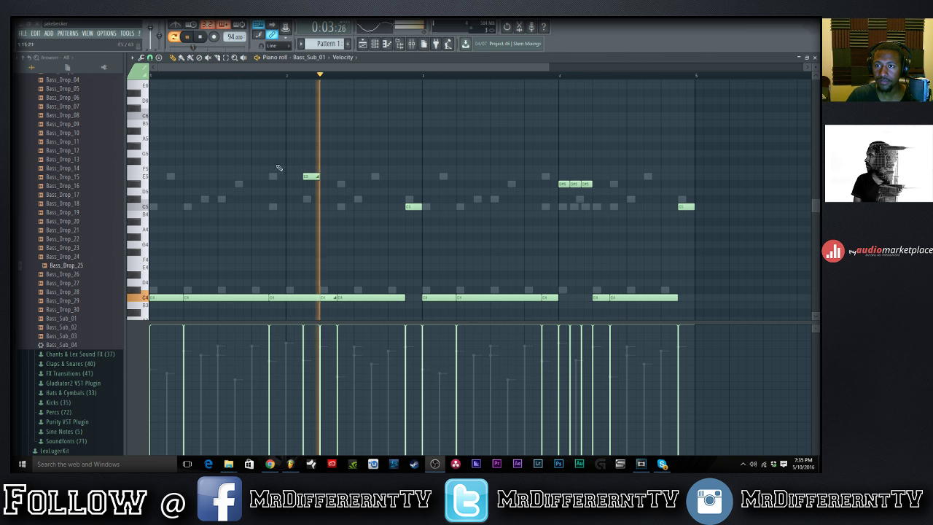
pyautogui.click(200, 36)
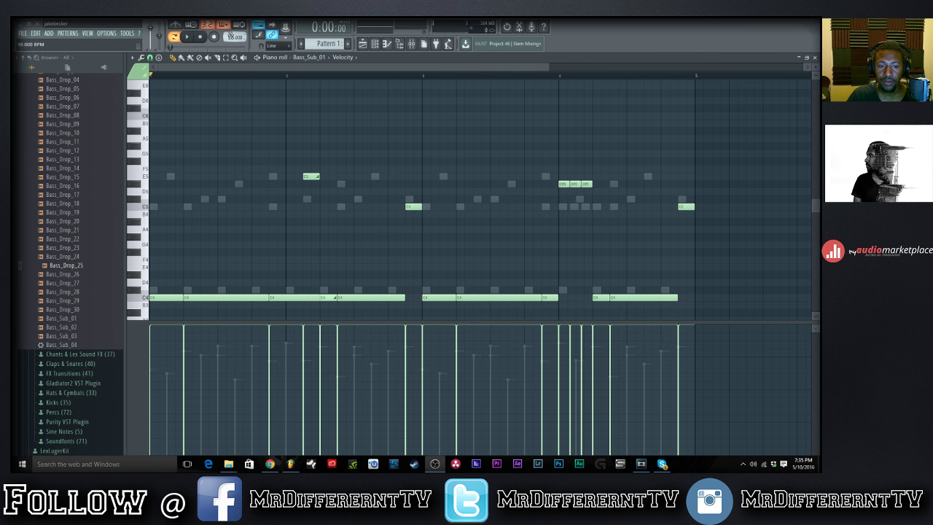
# Set the project tempo to 98 BPM and play the pattern at that speed.
pyautogui.press('space')
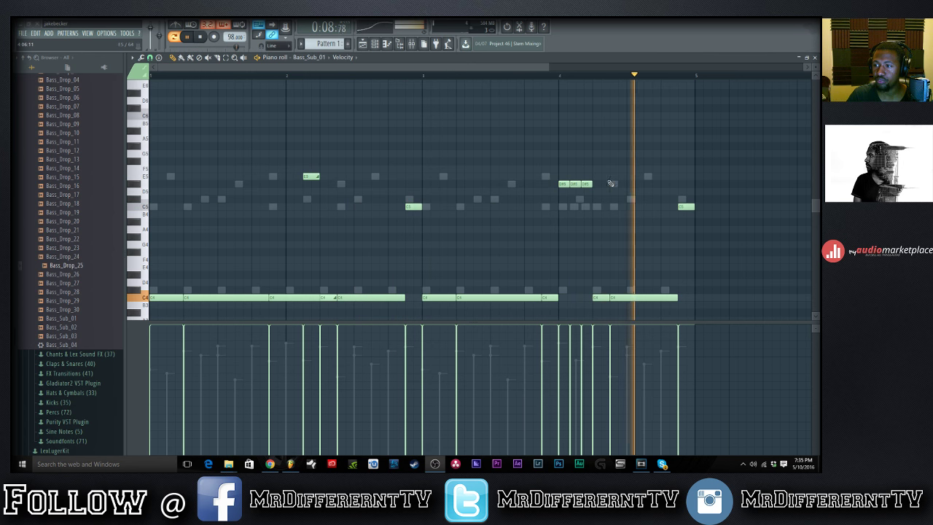
pyautogui.click(199, 37)
# Lower the three short notes opening bar 4 and the upper slide note in bar 2 to C5, and play the pattern.
pyautogui.moveTo(599, 187); pyautogui.dragTo(563, 208)
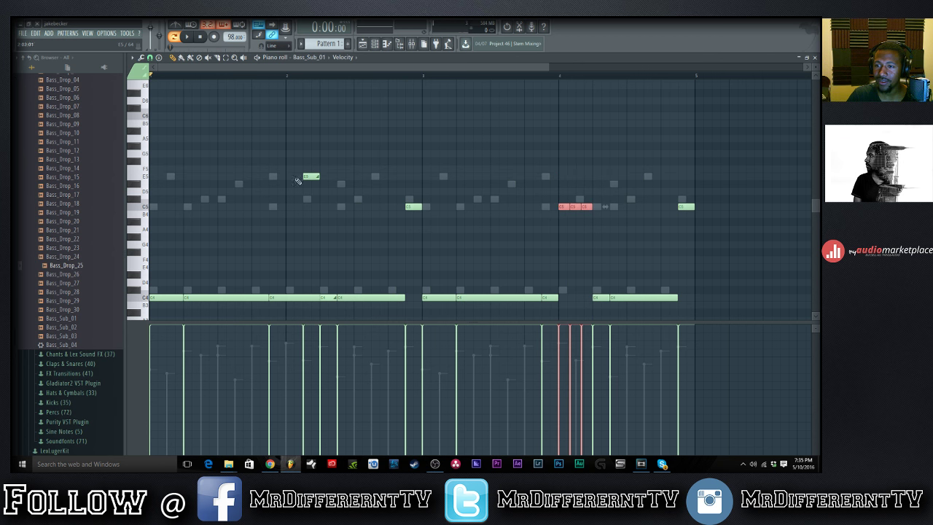
pyautogui.moveTo(310, 176); pyautogui.dragTo(311, 213)
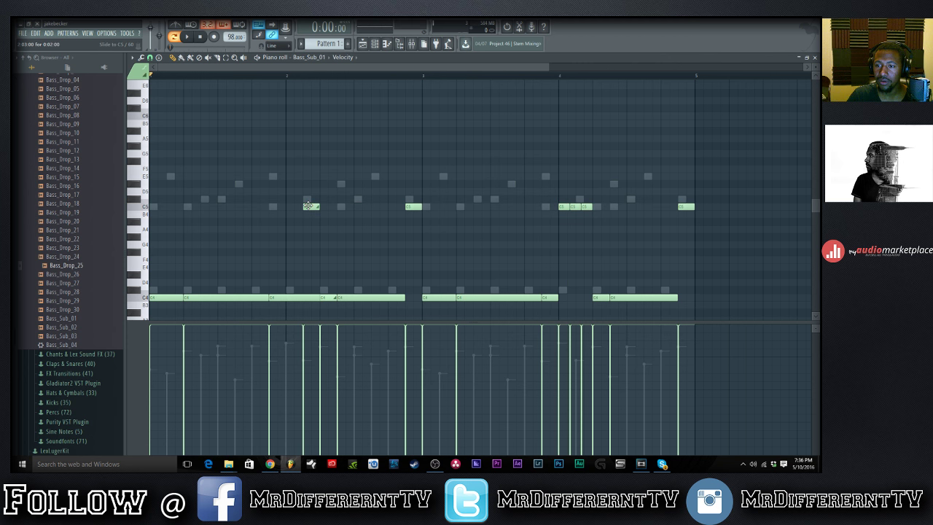
pyautogui.press('space')
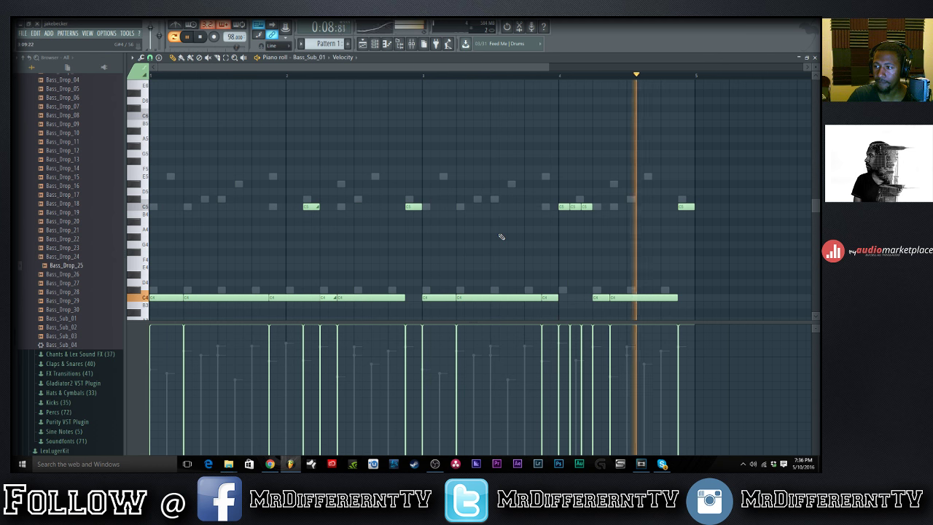
pyautogui.press('space')
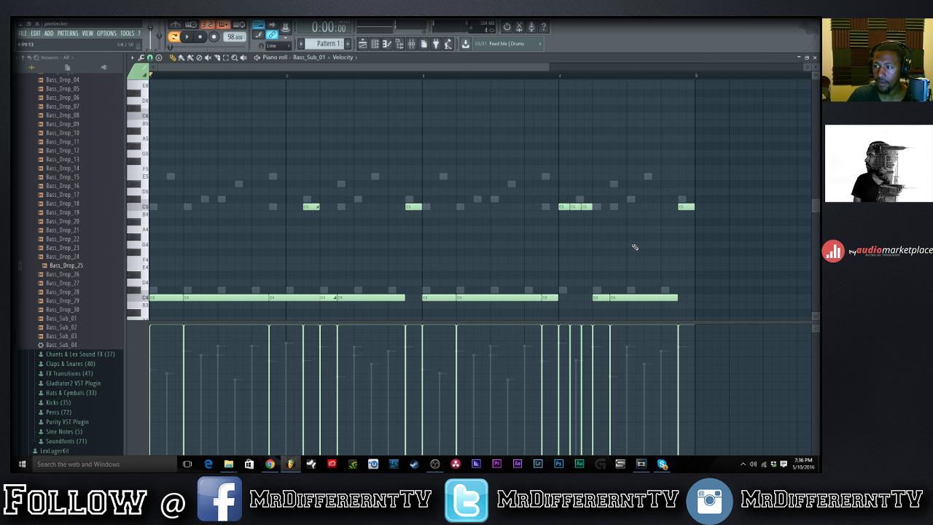
# Move the last C5 note to step 13 of bar 4 and make it a slide note.
pyautogui.moveTo(687, 216); pyautogui.dragTo(671, 213)
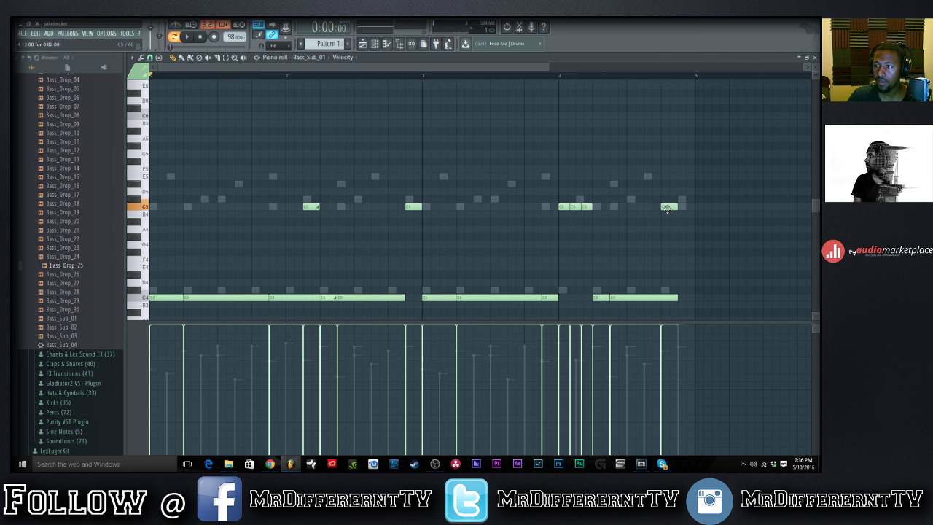
pyautogui.doubleClick(668, 207)
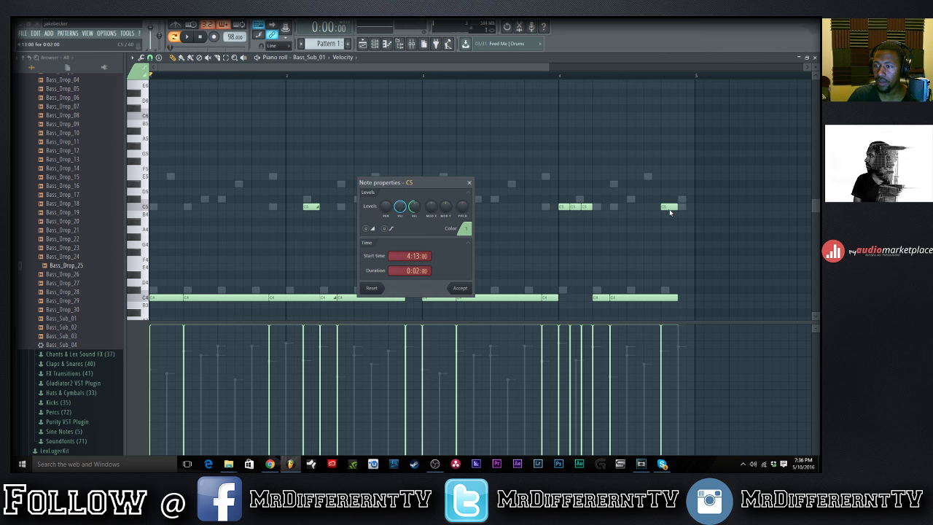
pyautogui.click(460, 288)
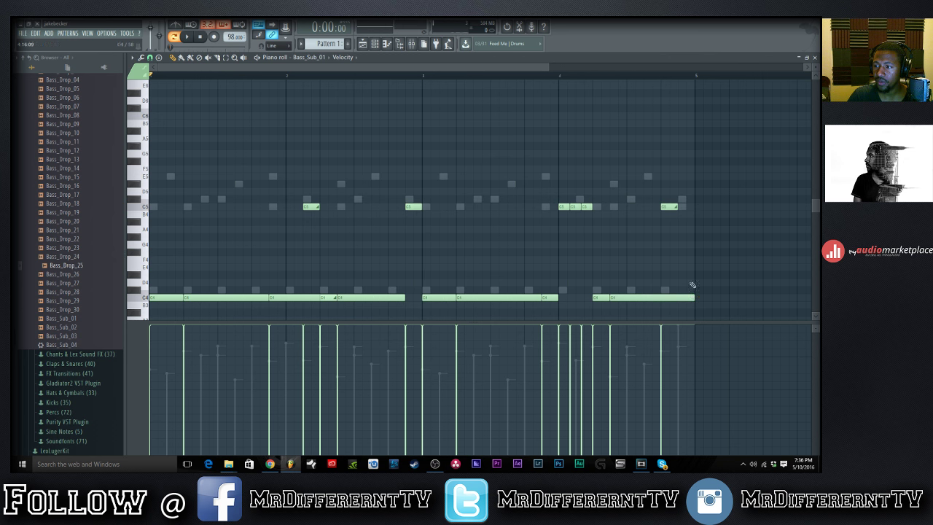
# Shorten bar 4's slide note to one step, add a one-step C4 slide on step 14 and a two-step C5 slide on step 15, and play.
pyautogui.click(673, 231)
pyautogui.moveTo(675, 235); pyautogui.dragTo(673, 298)
pyautogui.click(682, 208)
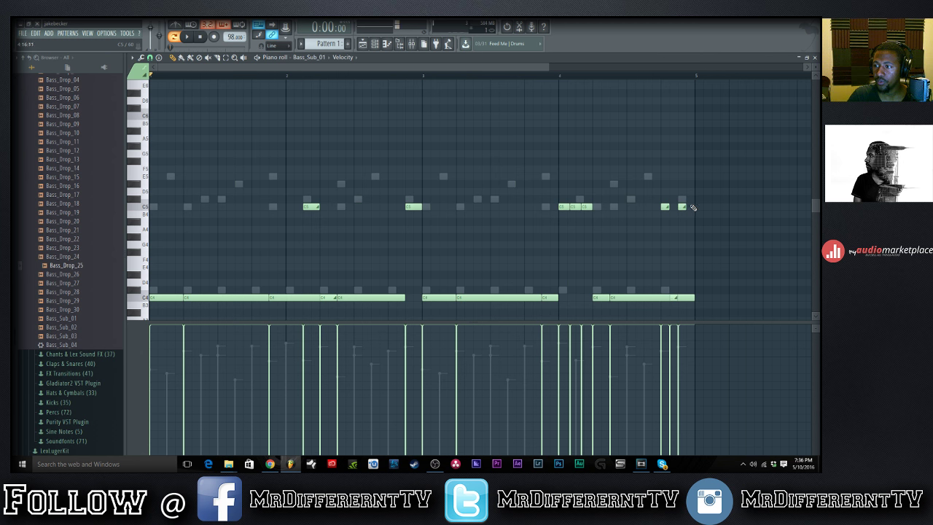
pyautogui.press('space')
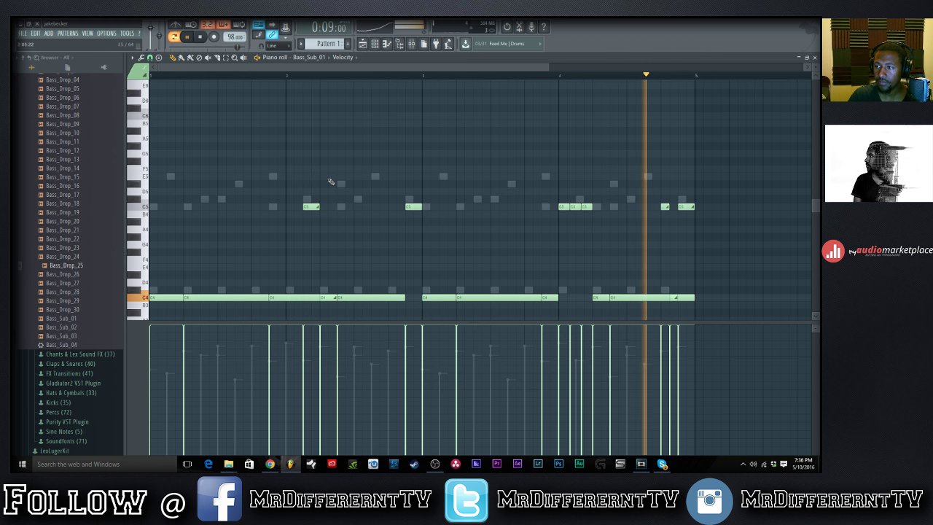
pyautogui.press('space')
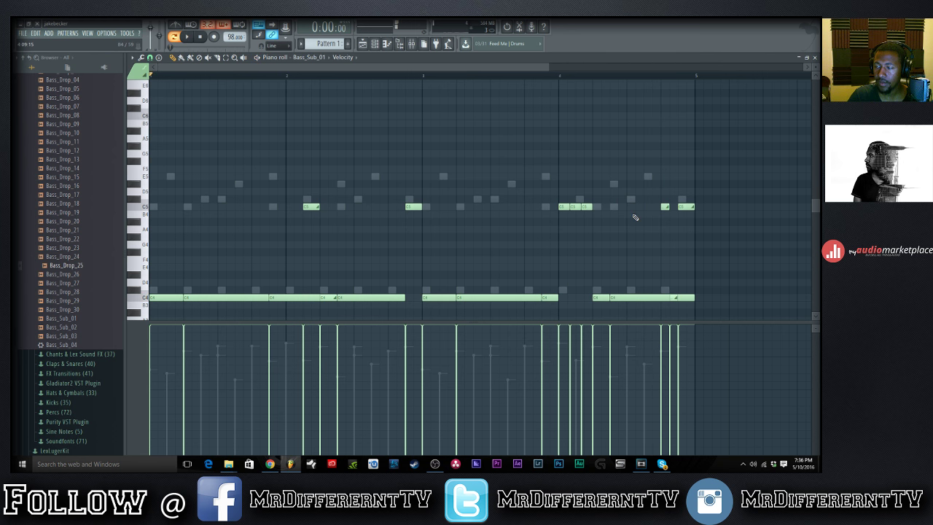
# Try tempos of 120 BPM and 100 BPM, return to 98 BPM, and play the pattern.
pyautogui.rightClick(233, 36)
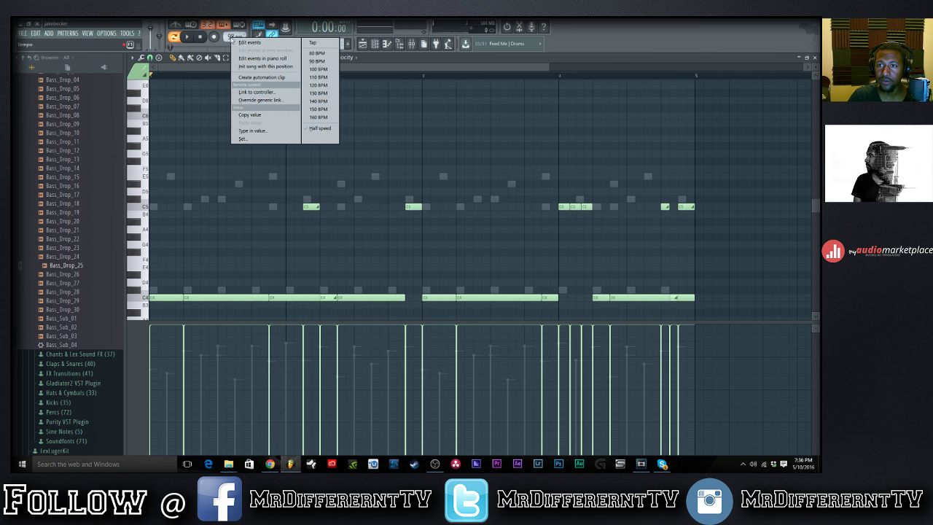
pyautogui.click(321, 86)
pyautogui.press('space')
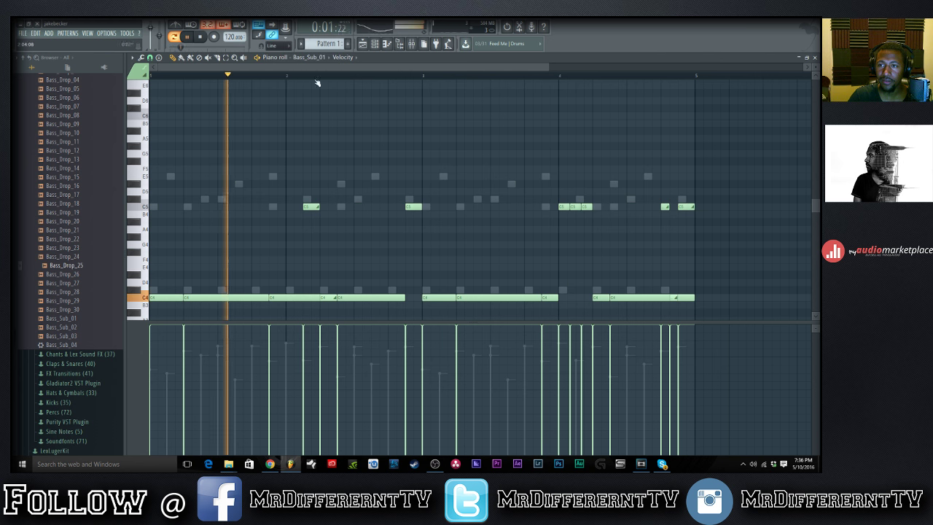
pyautogui.press('space')
pyautogui.rightClick(230, 39)
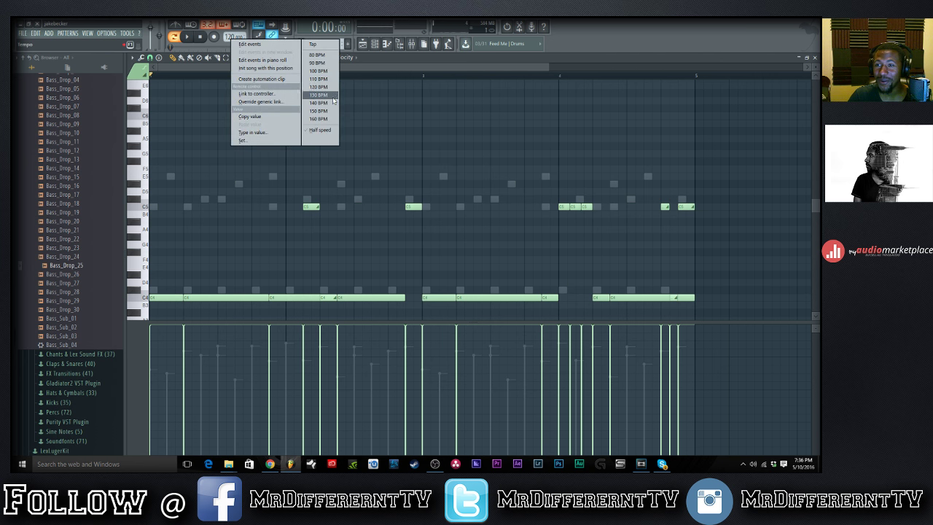
pyautogui.click(318, 71)
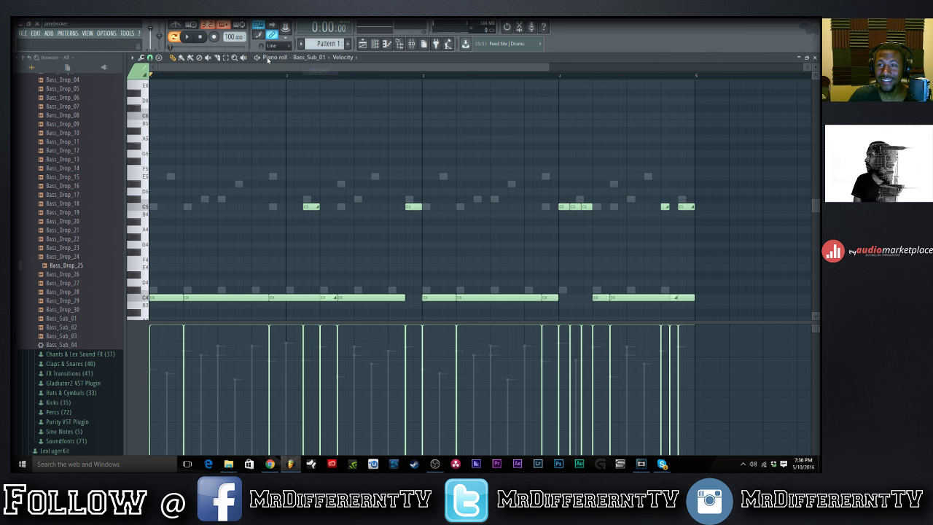
pyautogui.press('space')
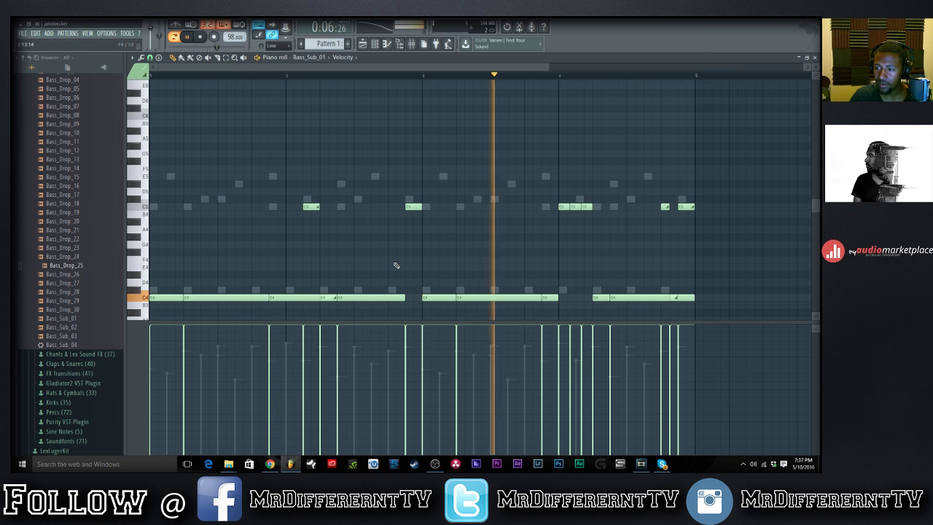
pyautogui.press('space')
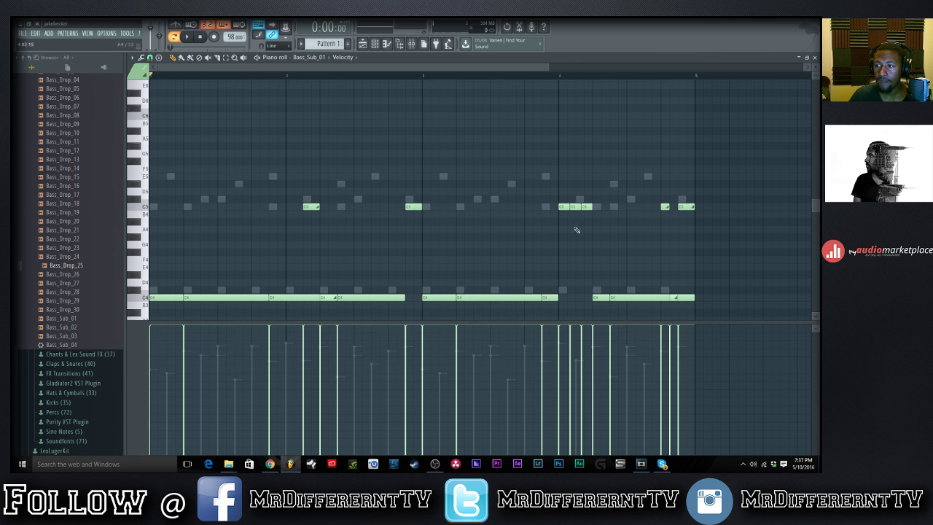
# Delete the second and third short C5 notes in bar 4 and extend the C4 note from step 15 of bar 3 to step 5 of bar 4.
pyautogui.rightClick(576, 207)
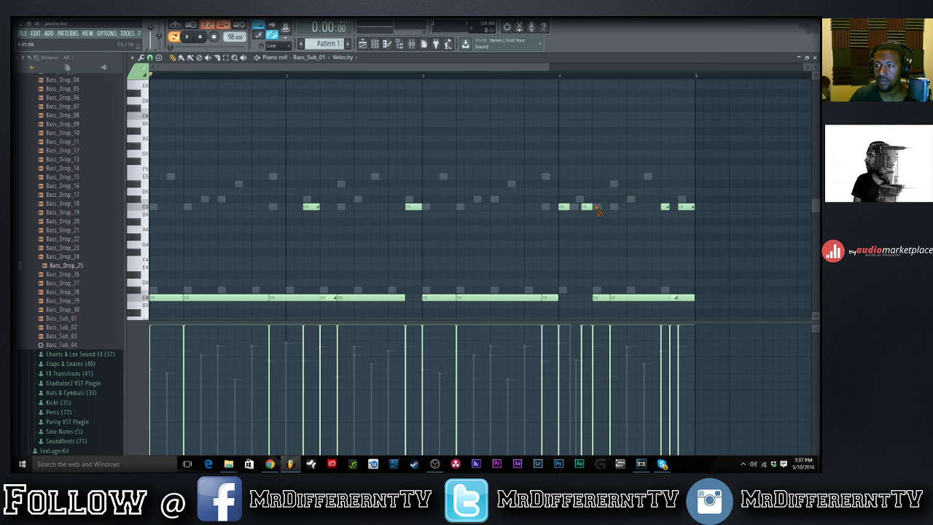
pyautogui.rightClick(592, 208)
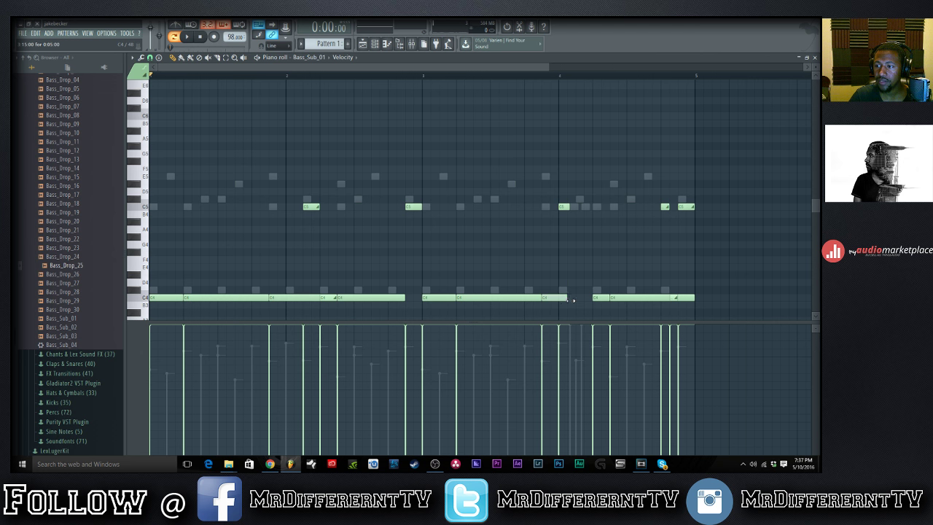
# Make the C5 note at the start of bar 4 a slide note and lengthen it to four steps.
pyautogui.doubleClick(564, 207)
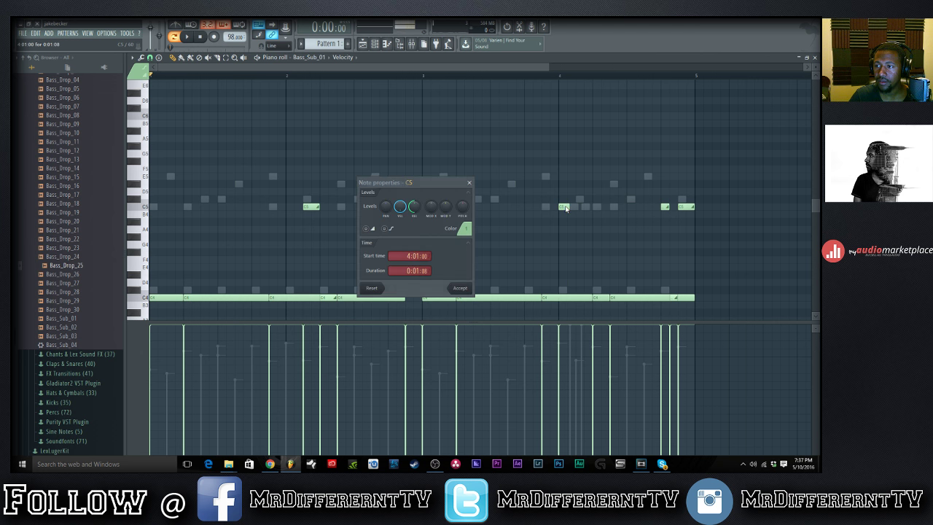
pyautogui.click(457, 289)
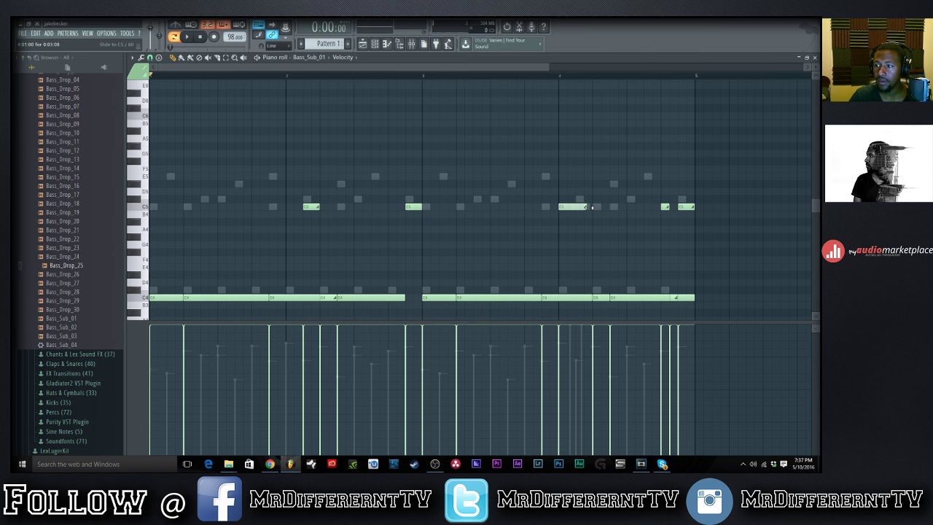
pyautogui.click(581, 207)
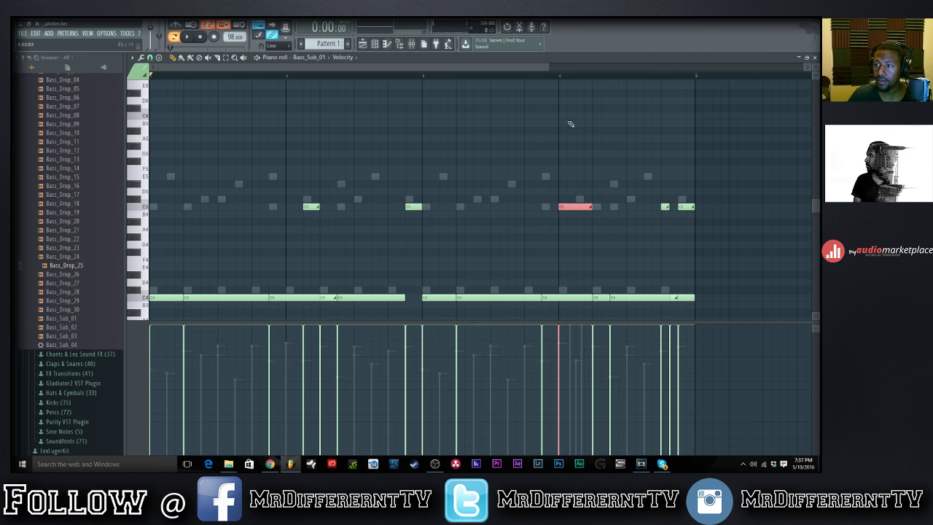
# Duplicate the four-bar bass into bars 5 to 8, then split bar 8's opening C5 slide into three 1/6-beat notes using 1/6 beat snap.
pyautogui.moveTo(520, 66); pyautogui.dragTo(718, 133)
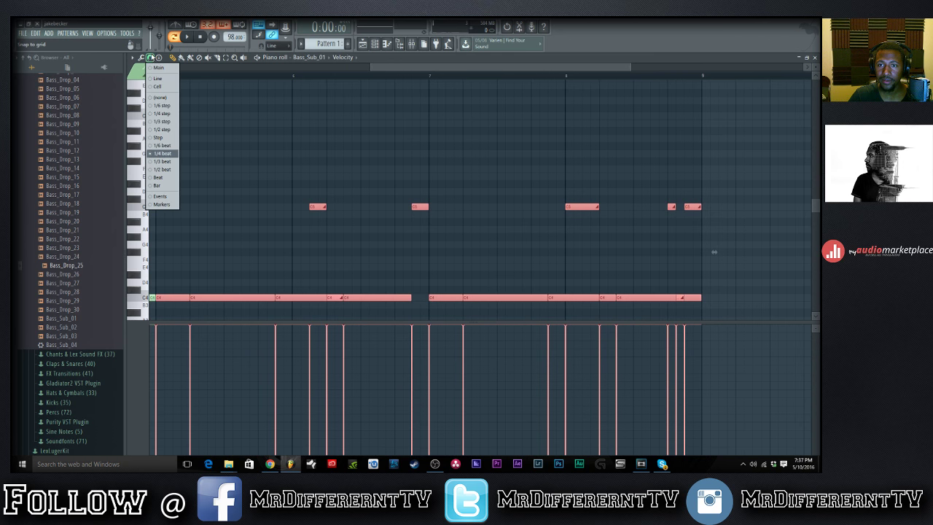
pyautogui.click(150, 58)
pyautogui.click(162, 146)
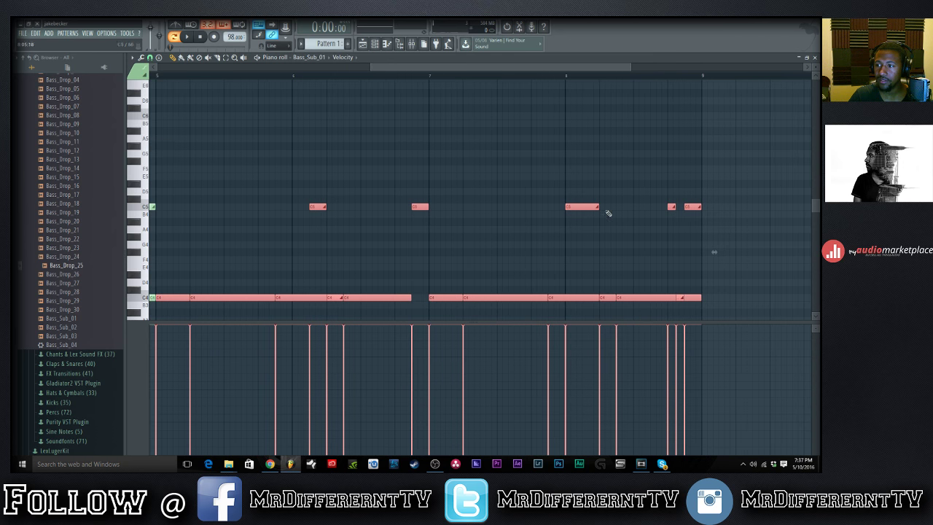
pyautogui.click(603, 218)
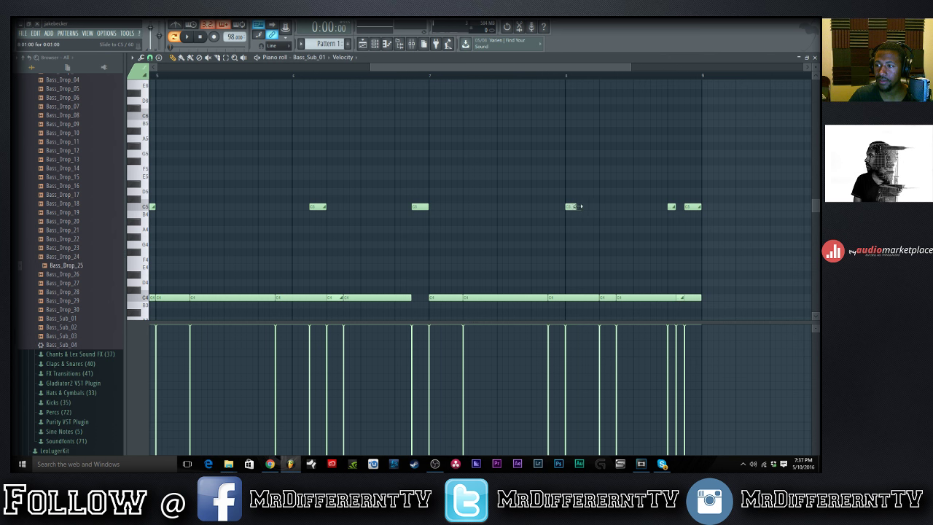
pyautogui.click(579, 207)
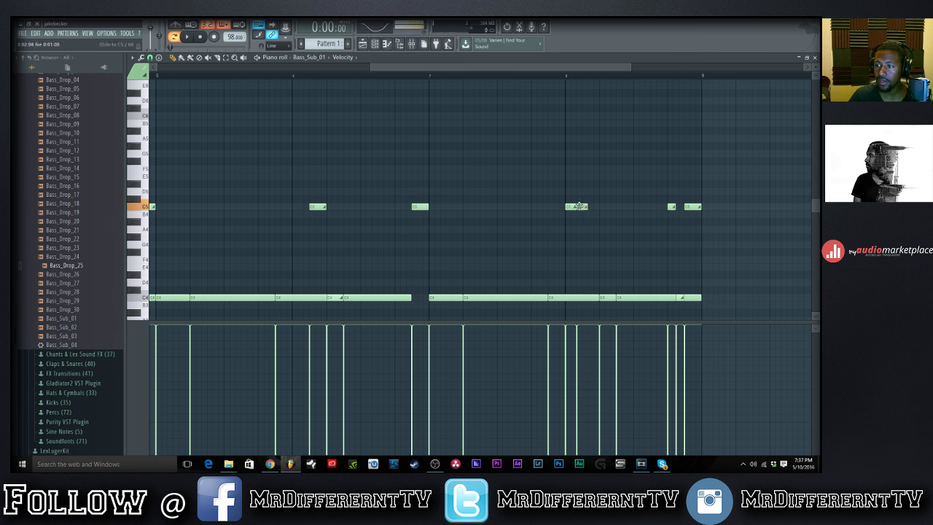
pyautogui.click(590, 207)
# Make bar 8's three short C5 notes non-slide, clear the C4 beneath them, and set snap back to 1/4 beat.
pyautogui.doubleClick(571, 206)
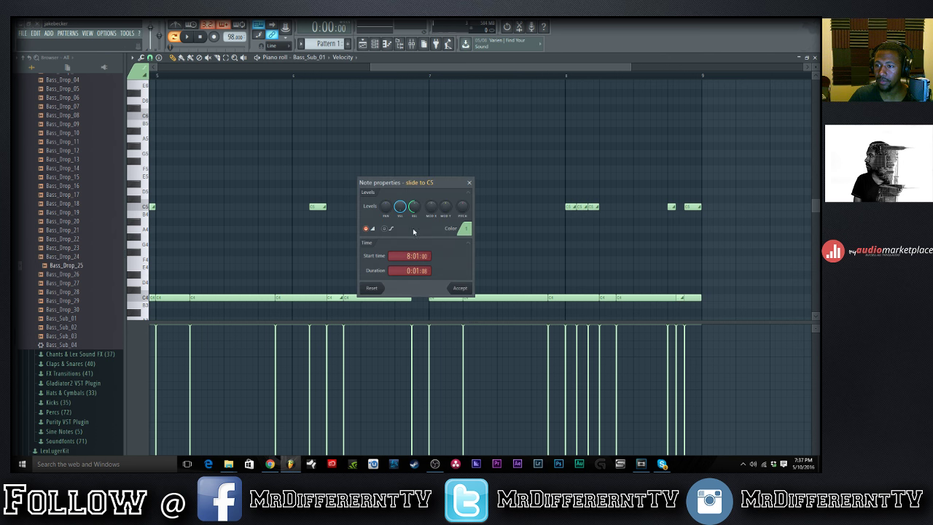
pyautogui.click(461, 290)
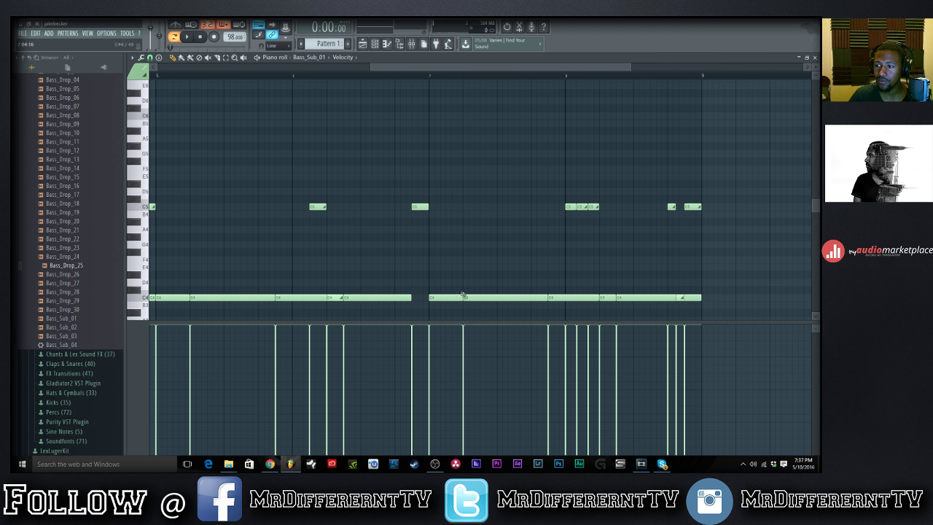
pyautogui.rightClick(578, 207)
pyautogui.rightClick(593, 207)
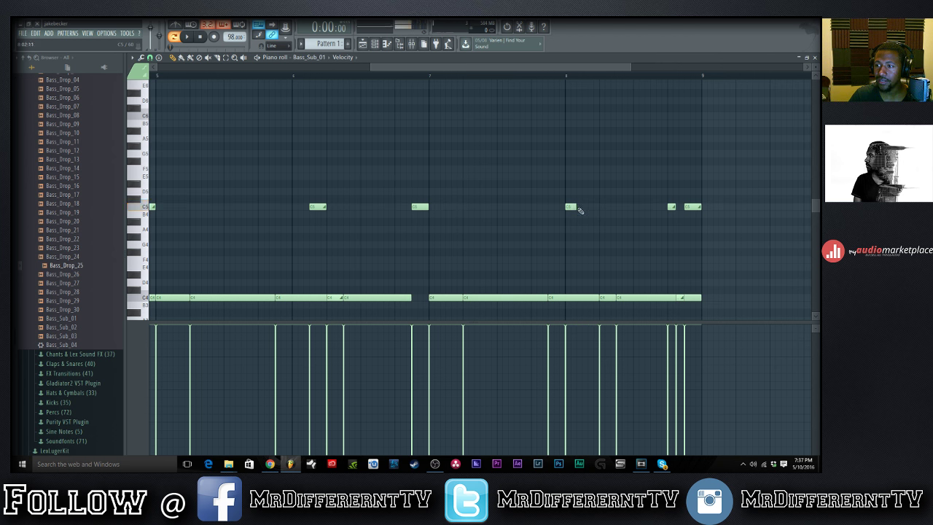
pyautogui.click(579, 207)
pyautogui.click(591, 208)
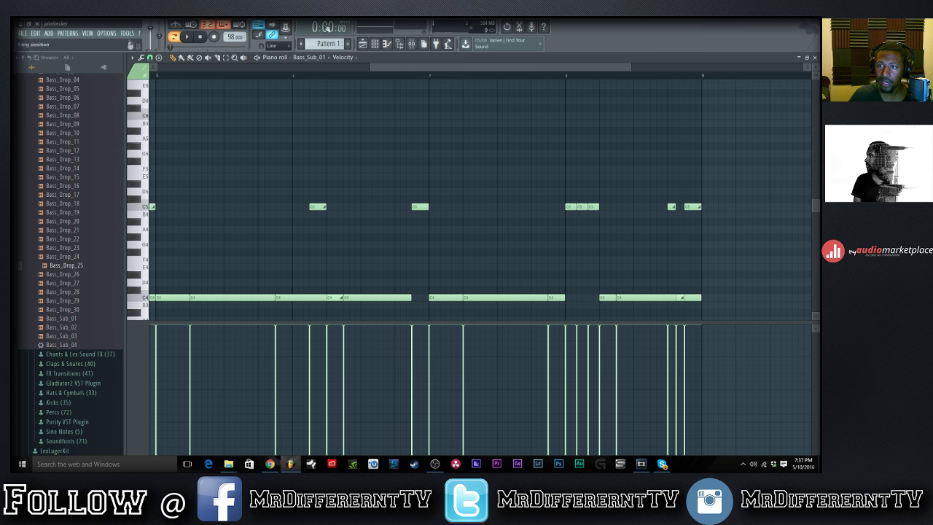
pyautogui.click(149, 57)
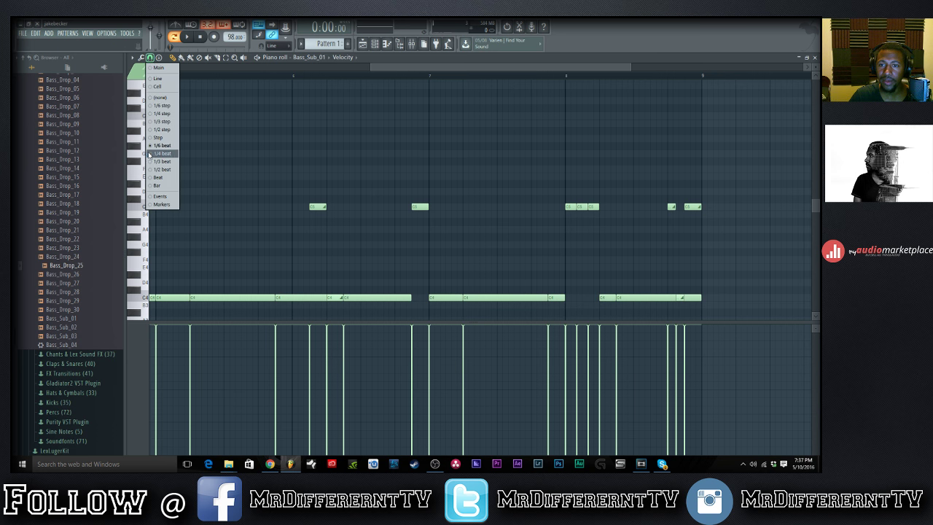
pyautogui.click(162, 153)
# Paste a copy of the Massive melody into bars 5 to 8.
pyautogui.click(374, 44)
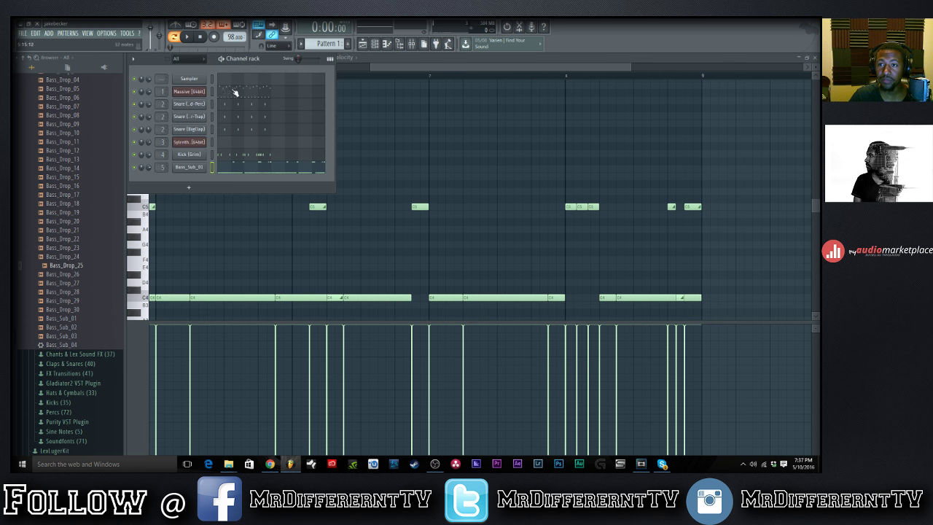
pyautogui.click(249, 88)
pyautogui.moveTo(389, 67); pyautogui.dragTo(370, 75)
pyautogui.hotkey('ctrl', 'v')
# Paste copies of the Tuned-Perc, Super-Trap and BigClap snare notes into bars 5 to 8 of their own channels.
pyautogui.click(374, 43)
pyautogui.click(272, 106)
pyautogui.hotkey('ctrl', 'v')
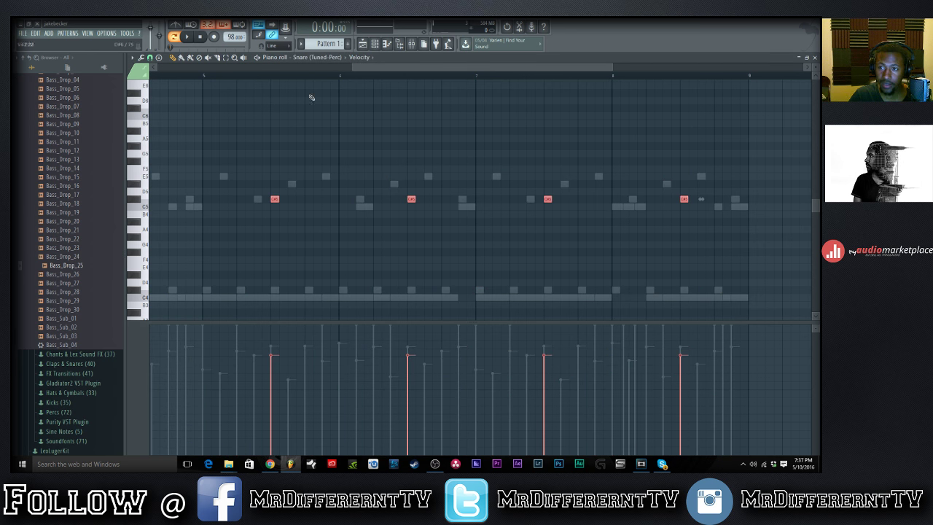
pyautogui.click(374, 44)
pyautogui.click(264, 121)
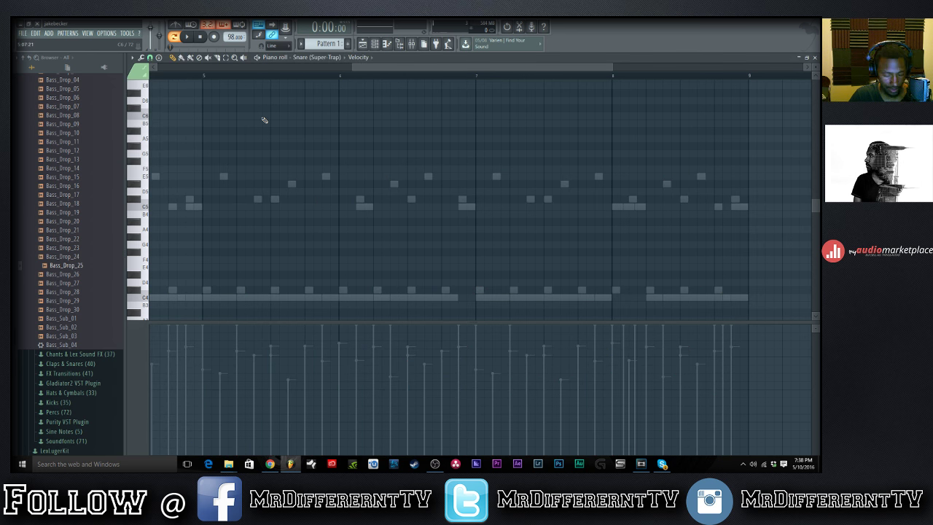
pyautogui.hotkey('ctrl', 'v')
pyautogui.click(374, 43)
pyautogui.click(298, 136)
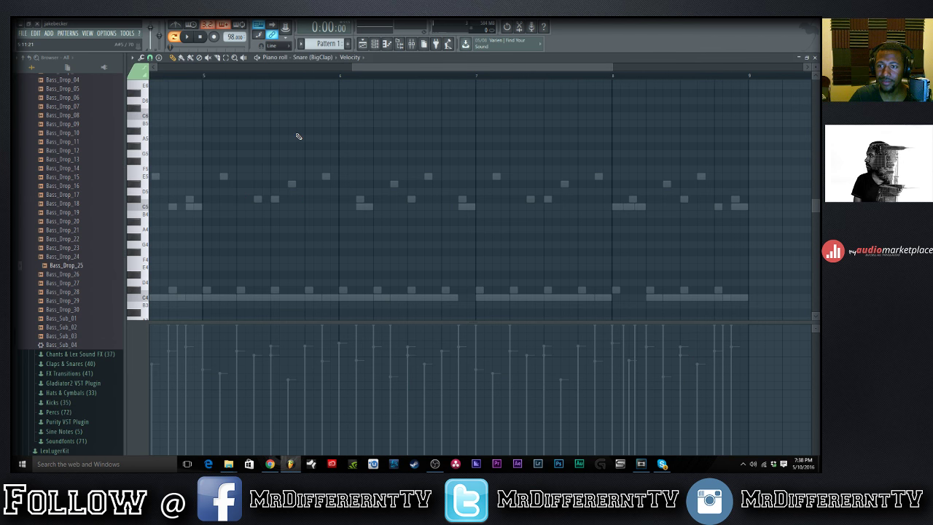
pyautogui.hotkey('ctrl', 'v')
# Paste a copy of the Kick (Grim) pattern into bars 5 to 8 and deselect the notes.
pyautogui.click(375, 43)
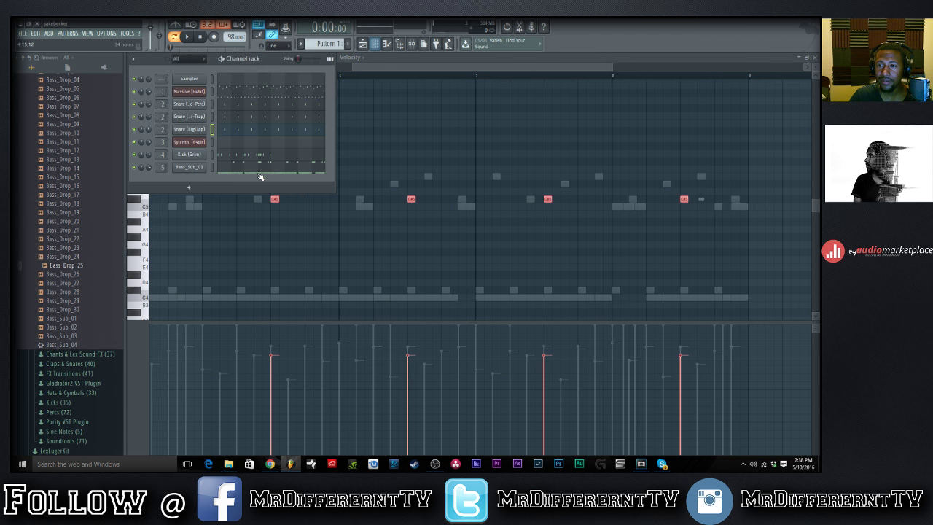
pyautogui.click(261, 176)
pyautogui.hotkey('ctrl', 'v')
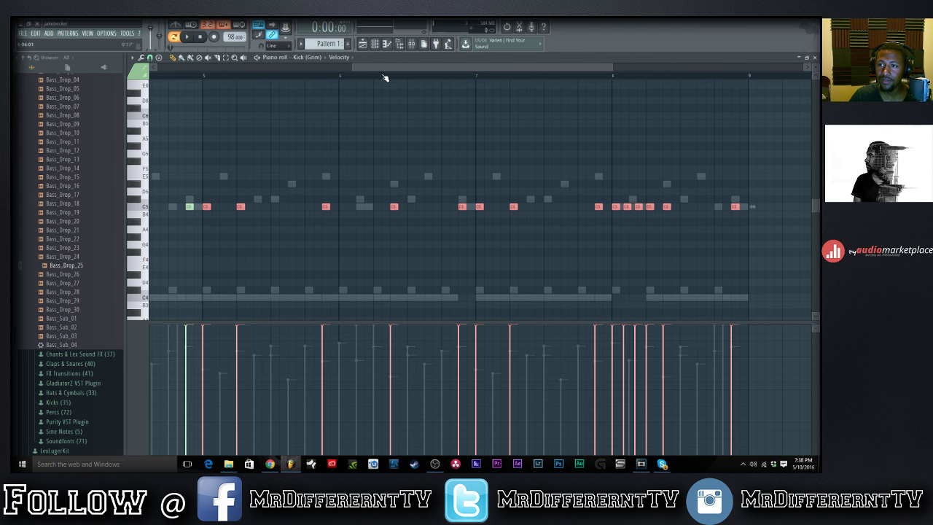
pyautogui.moveTo(385, 78)
pyautogui.mouseDown()
pyautogui.moveTo(294, 77)
pyautogui.moveTo(153, 104)
pyautogui.mouseUp()
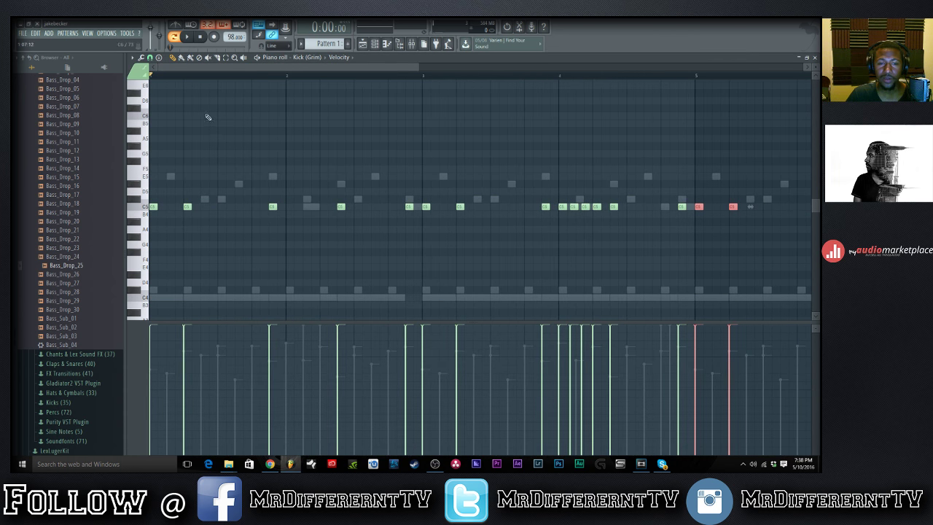
pyautogui.click(317, 123)
# Collapse the Basses folder and the Lex Luger Drum Kit folder in the sample browser.
pyautogui.scroll(-1, 328, 120)
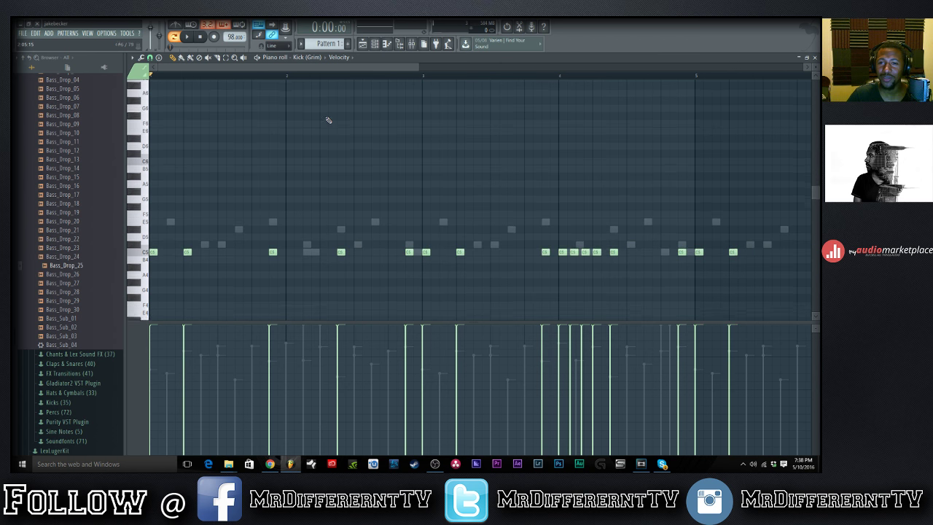
pyautogui.scroll(5, 75, 167)
pyautogui.scroll(3, 77, 191)
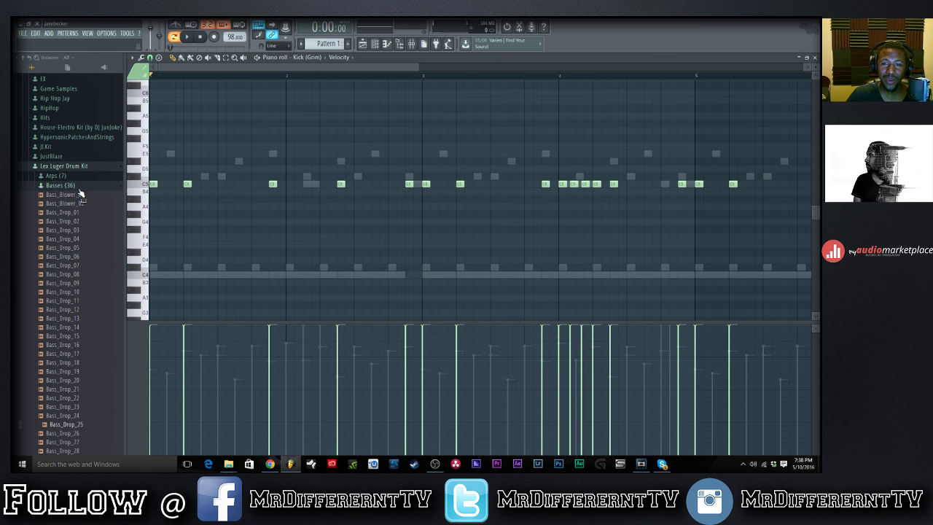
pyautogui.click(77, 184)
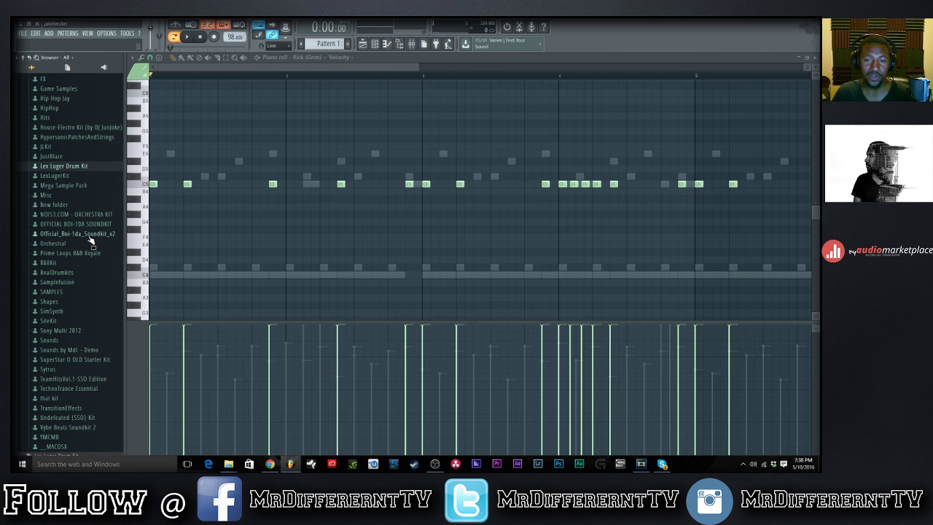
pyautogui.scroll(3, 207, 228)
pyautogui.scroll(-1, 292, 233)
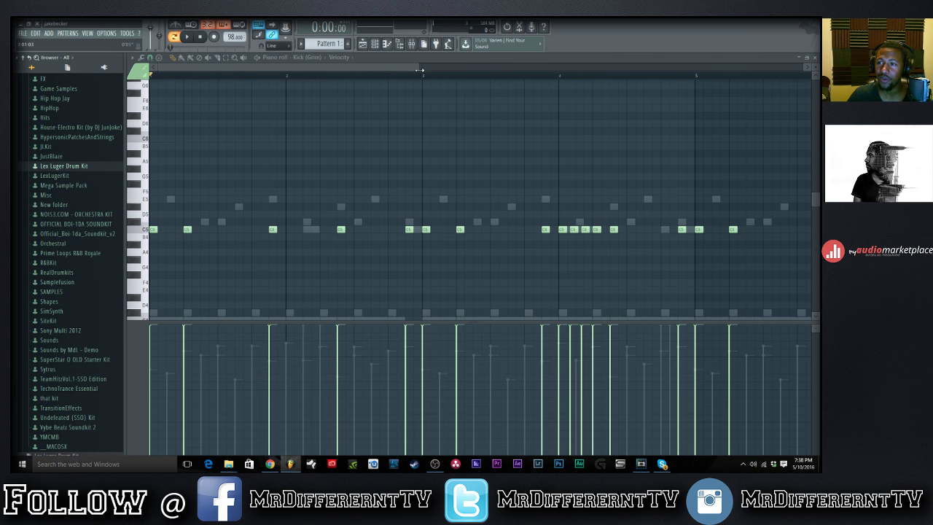
# Play the full eight-bar pattern while viewing the Bass_Sub_01 notes, then stop playback.
pyautogui.moveTo(420, 70); pyautogui.dragTo(639, 70)
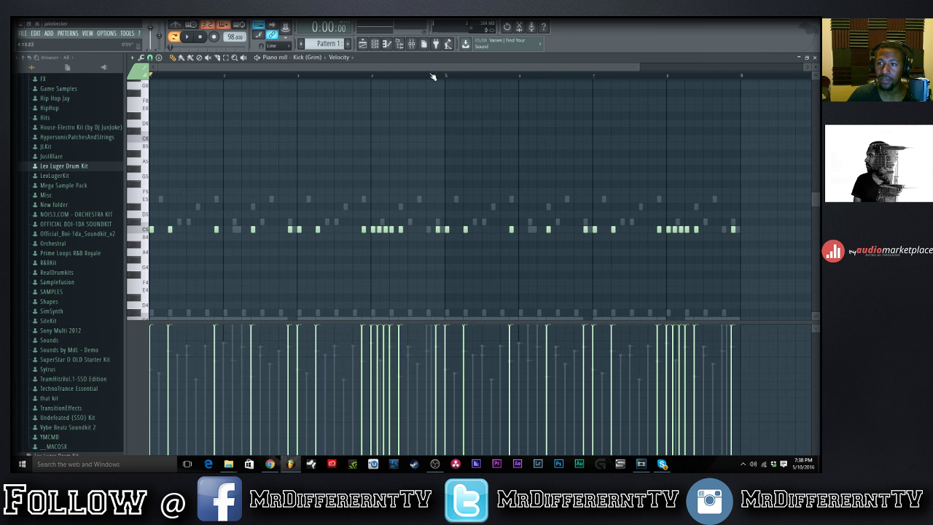
pyautogui.click(379, 46)
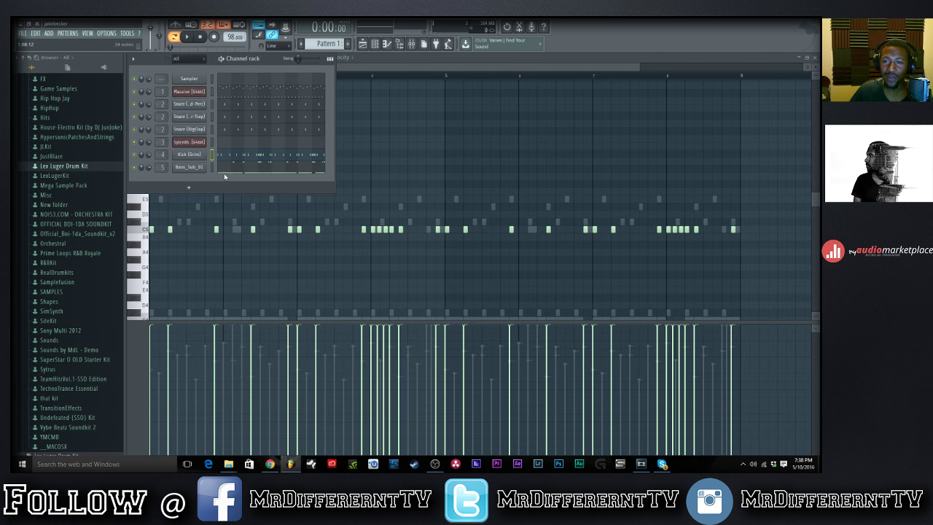
pyautogui.press('space')
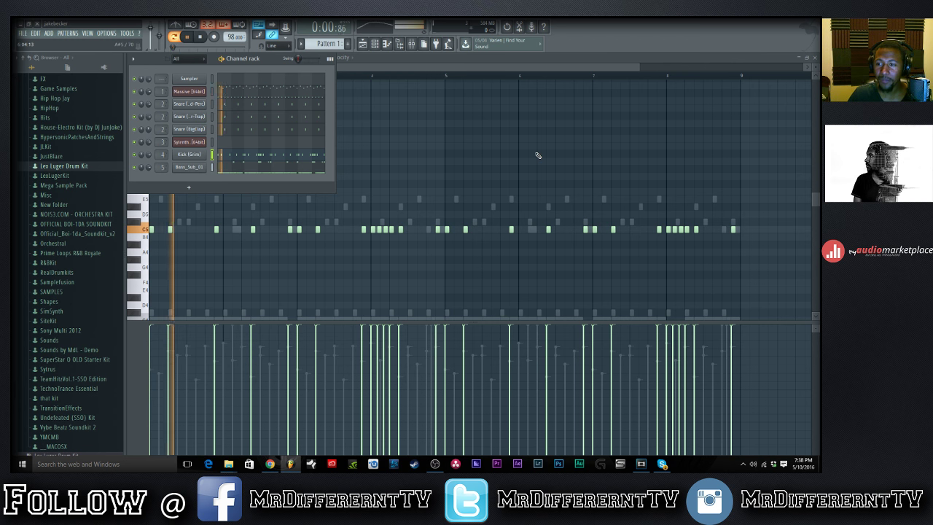
pyautogui.scroll(-1, 499, 170)
pyautogui.click(239, 167)
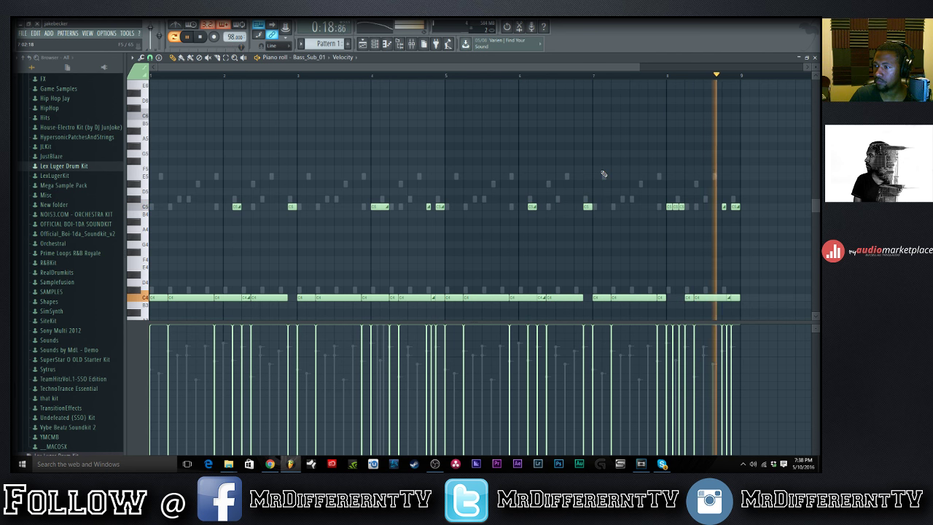
pyautogui.press('space')
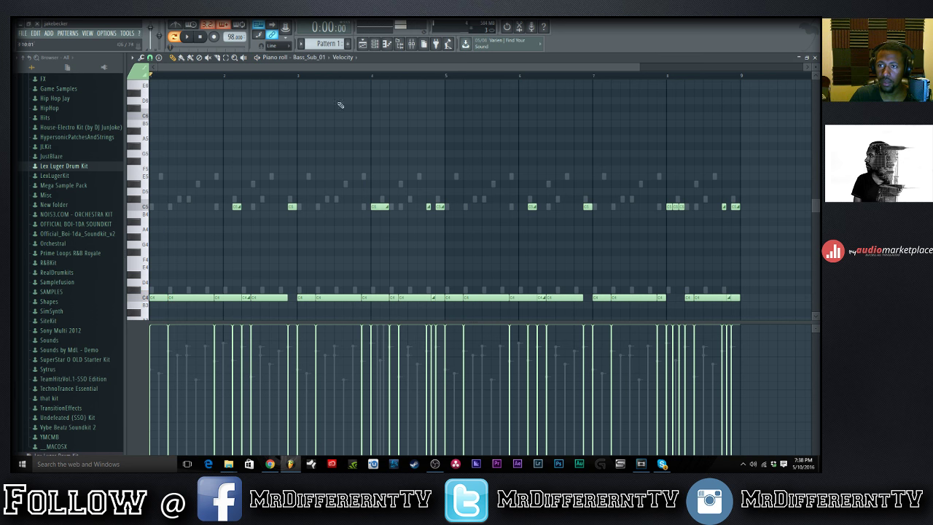
# Mute the Sampler, snare and kick channels, keeping Massive, Sylenth1 and Bass_Sub_01 active, and play the pattern.
pyautogui.click(374, 44)
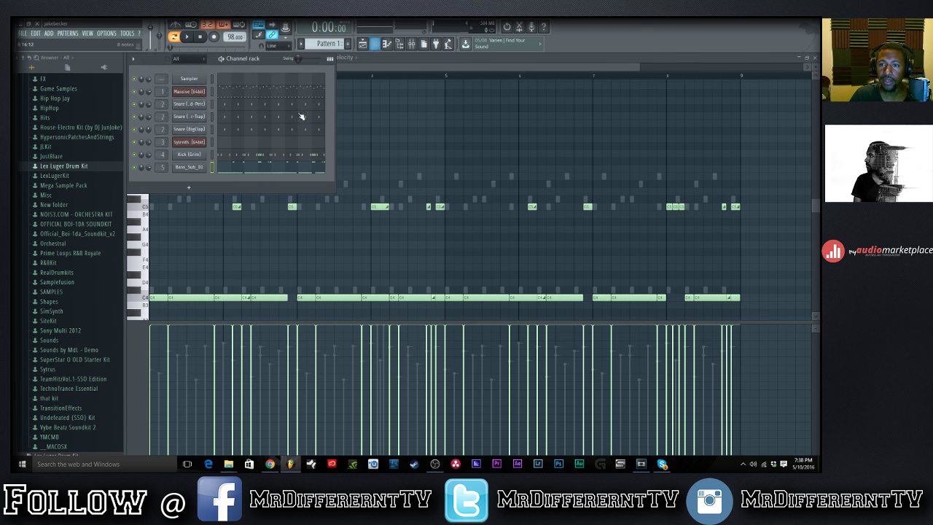
pyautogui.click(224, 143)
pyautogui.click(376, 46)
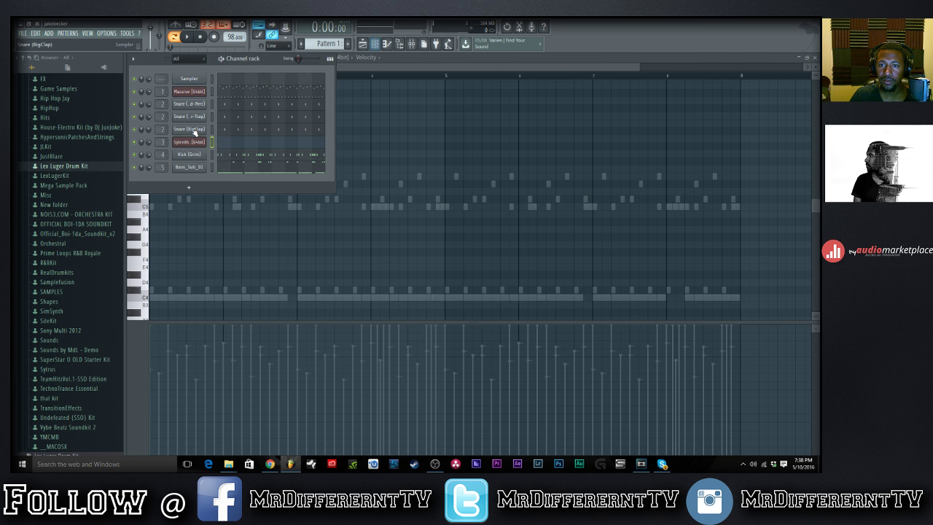
pyautogui.rightClick(139, 170)
pyautogui.click(140, 160)
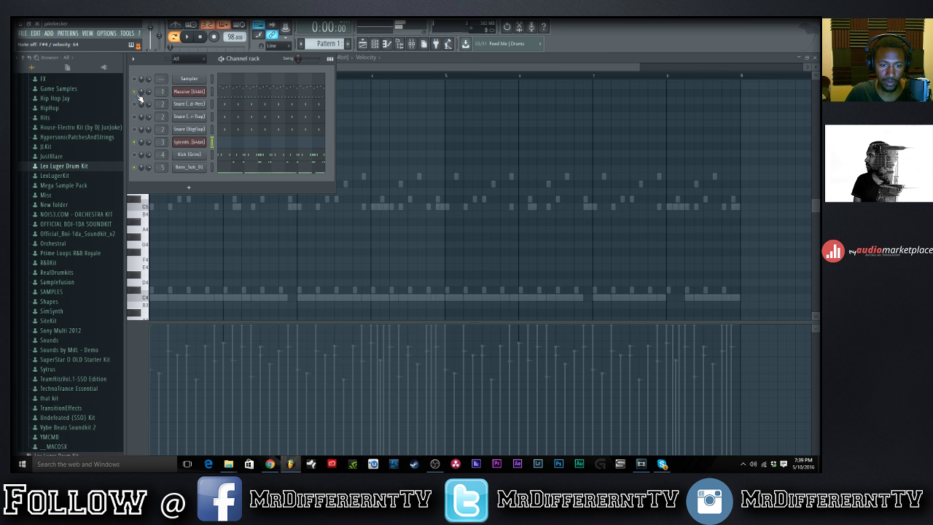
pyautogui.press('space')
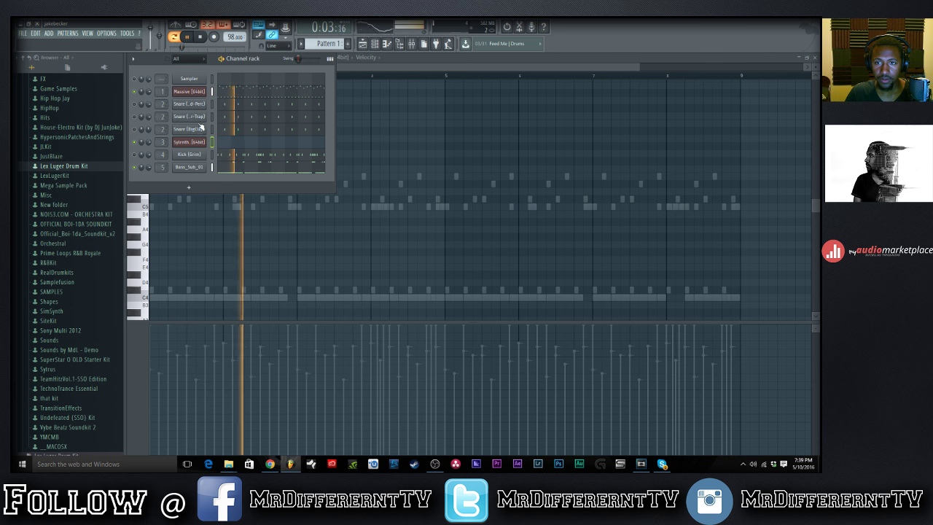
# Raise the band 1 high-pass cutoff in the Fruity parametric EQ 2 on mixer insert 3.
pyautogui.press('F9')
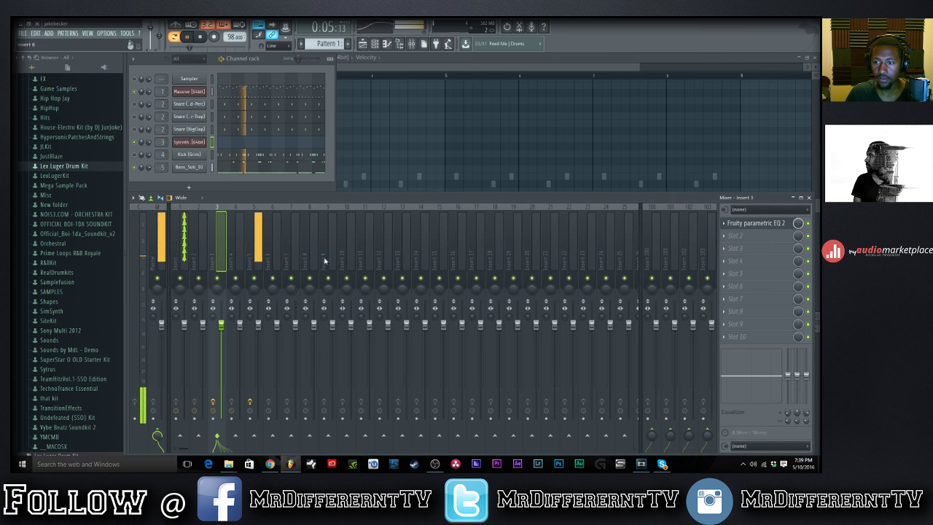
pyautogui.click(743, 223)
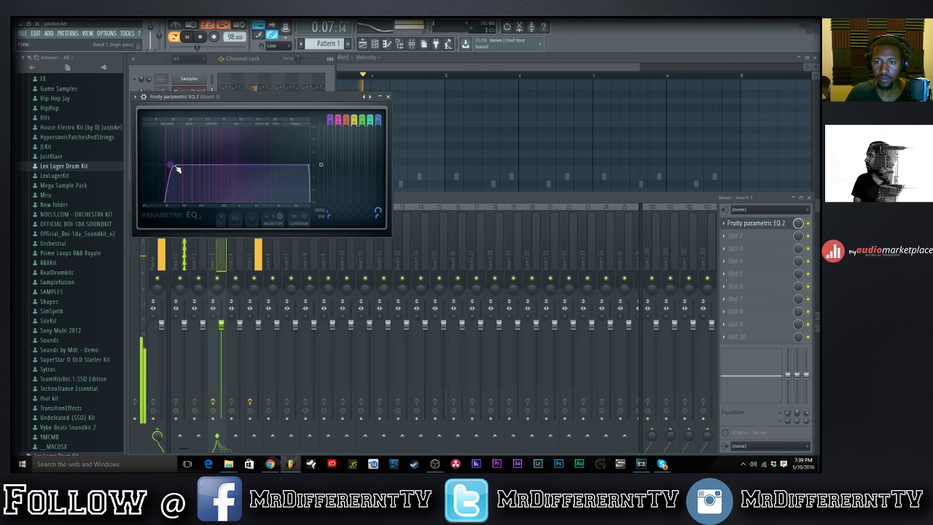
pyautogui.moveTo(181, 165); pyautogui.dragTo(191, 169)
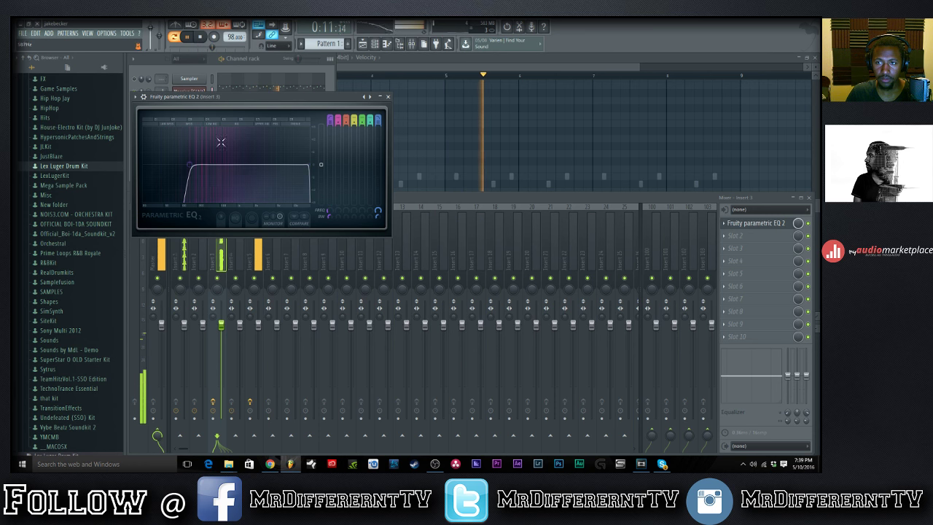
# Open Sylenth1, stop playback, copy the Bass_Sub_01 notes, paste them onto the Sylenth1 channel, and play the pattern.
pyautogui.click(274, 62)
pyautogui.click(188, 141)
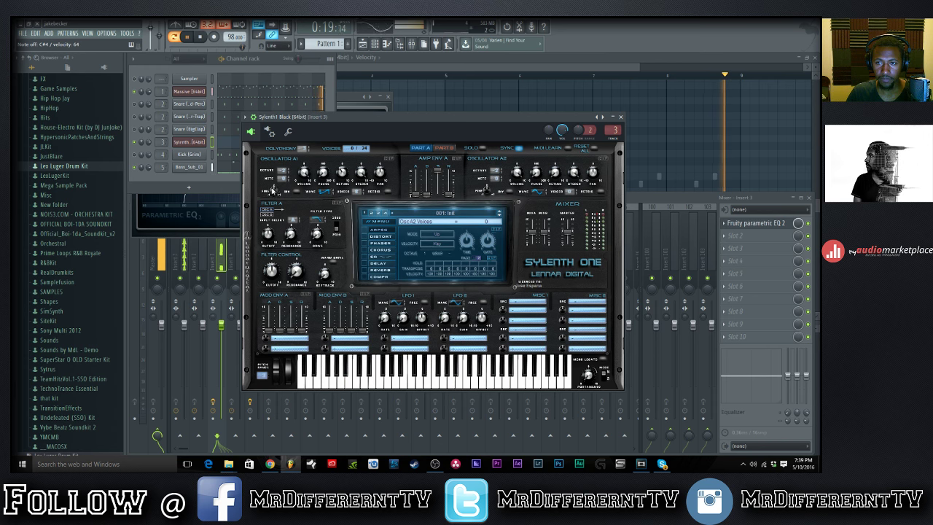
pyautogui.press('space')
pyautogui.rightClick(189, 144)
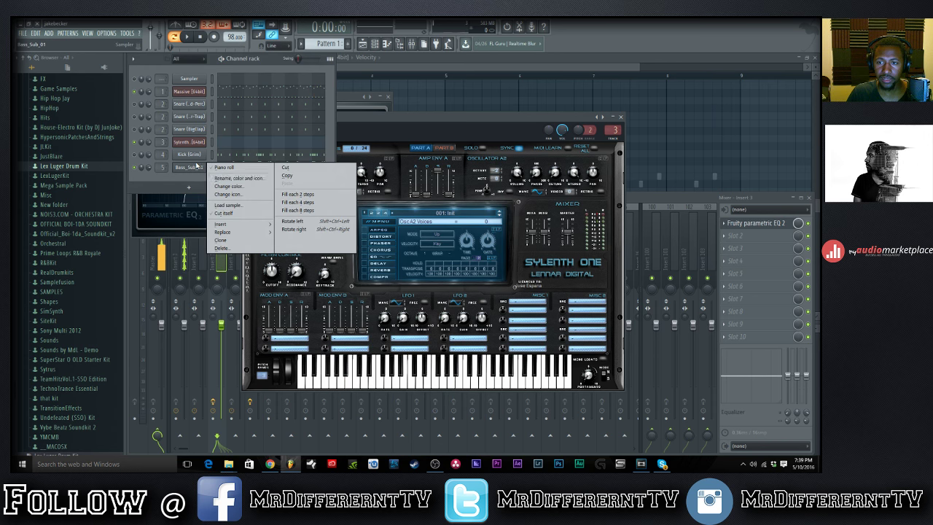
pyautogui.click(190, 149)
pyautogui.rightClick(188, 150)
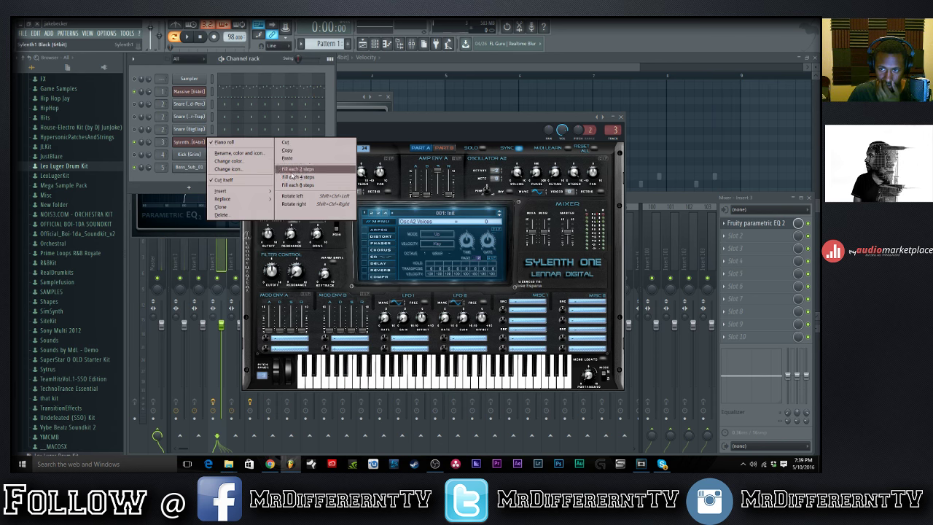
pyautogui.click(296, 171)
pyautogui.press('space')
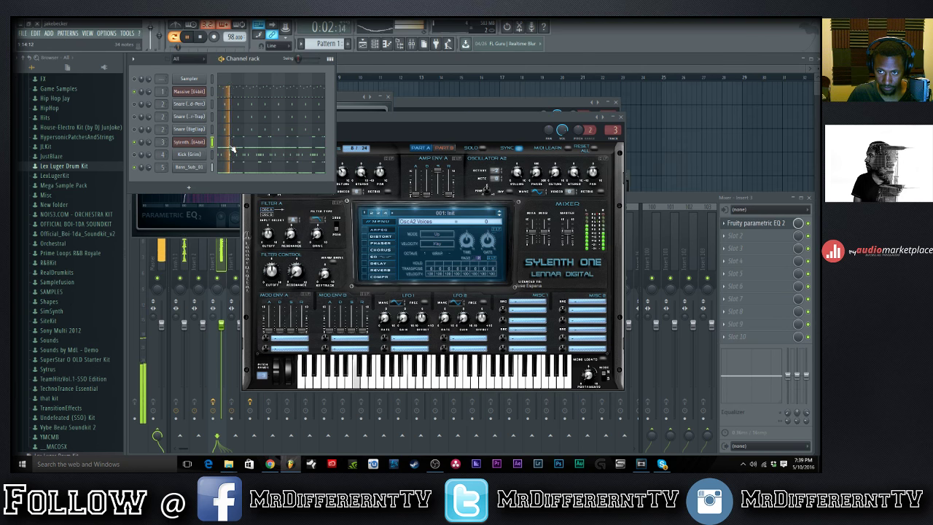
# Transpose all the Sylenth1 notes down one octave in the piano roll.
pyautogui.press('F7')
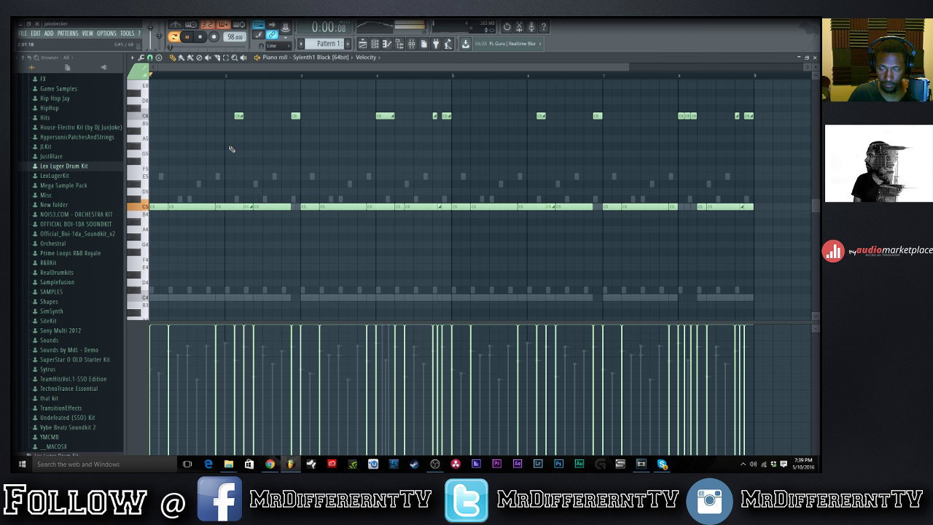
pyautogui.hotkey('ctrl', 'Down')
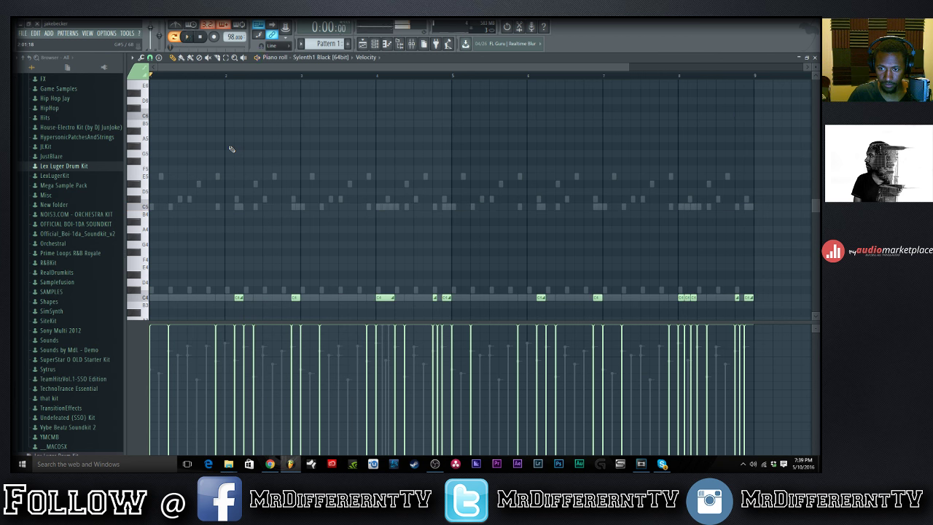
pyautogui.press('space')
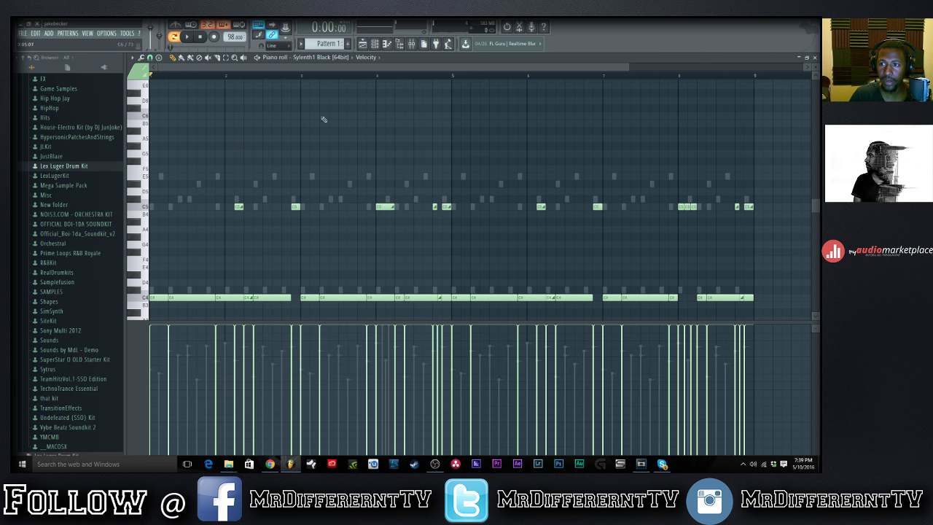
# Delete the Sylenth1 channel from the channel rack and confirm the deletion.
pyautogui.click(383, 44)
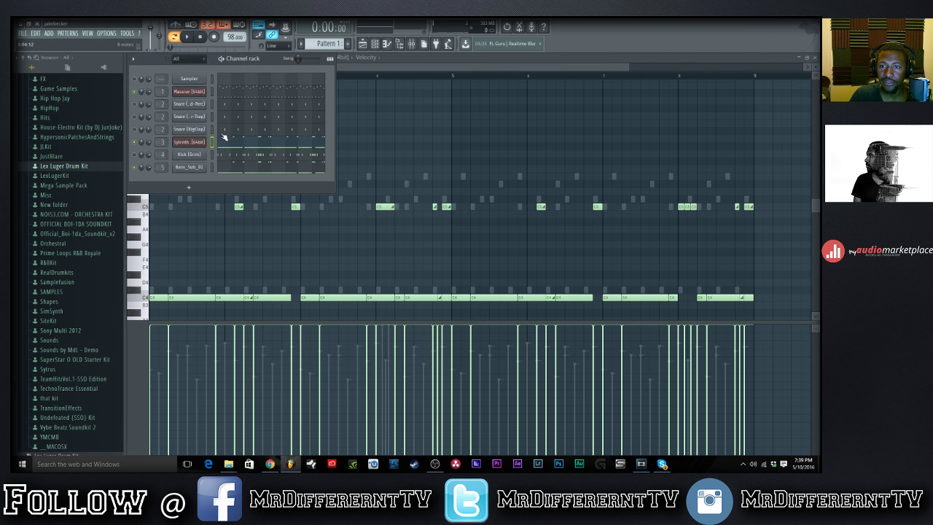
pyautogui.rightClick(190, 144)
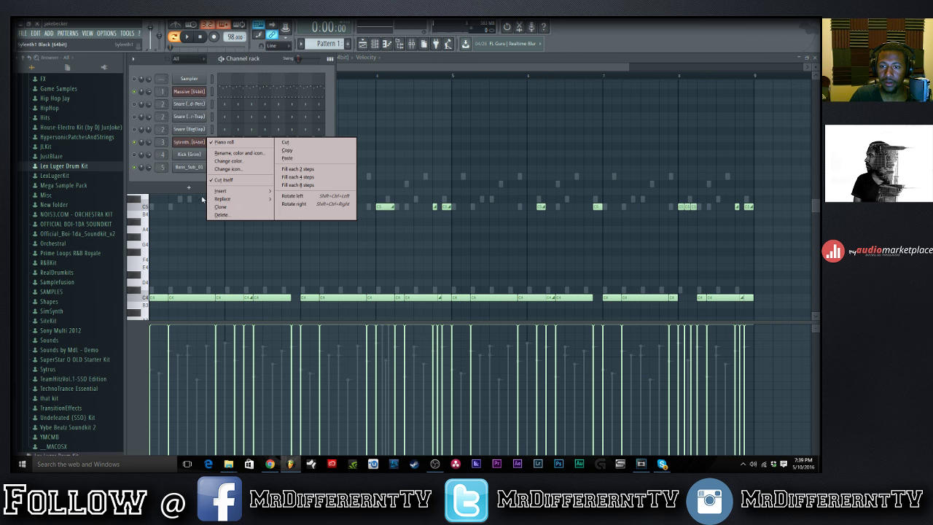
pyautogui.click(220, 213)
pyautogui.click(460, 264)
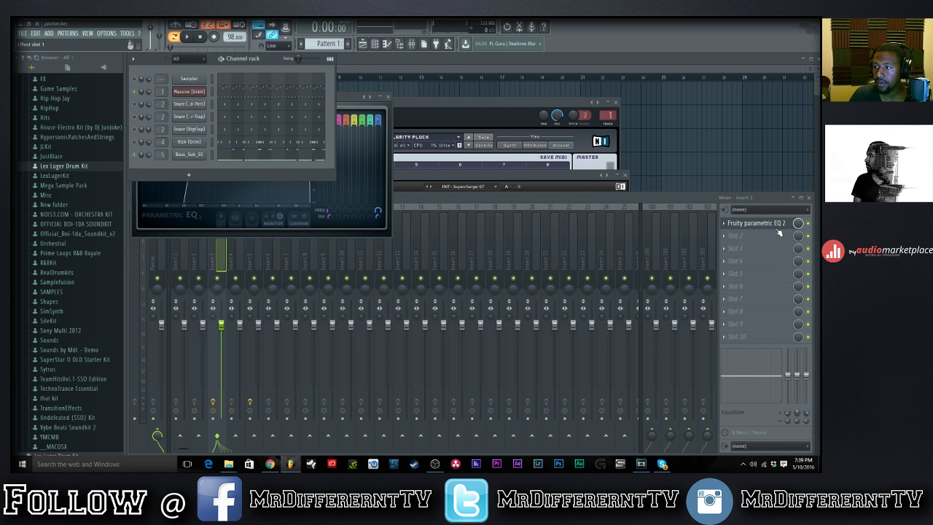
# Remove the Fruity parametric EQ 2 from slot 1 of mixer insert 3.
pyautogui.click(728, 228)
pyautogui.moveTo(730, 239)
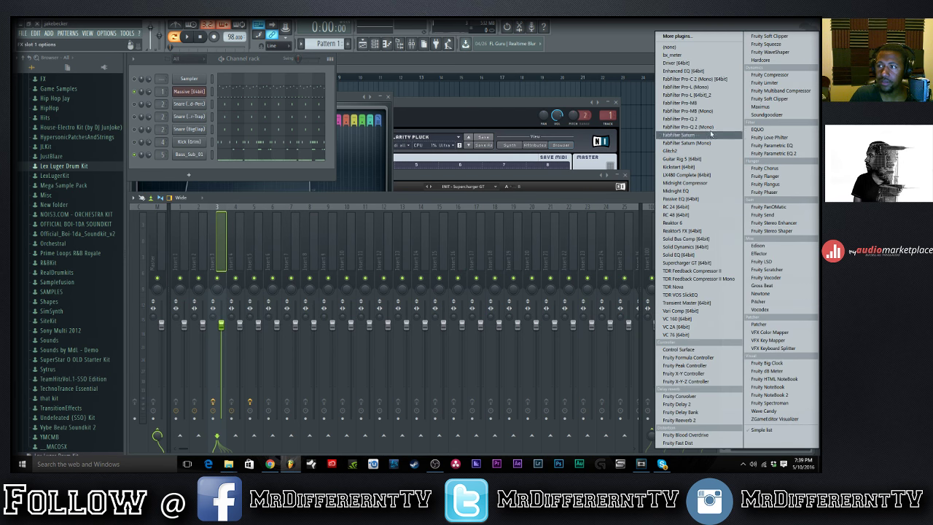
pyautogui.click(689, 47)
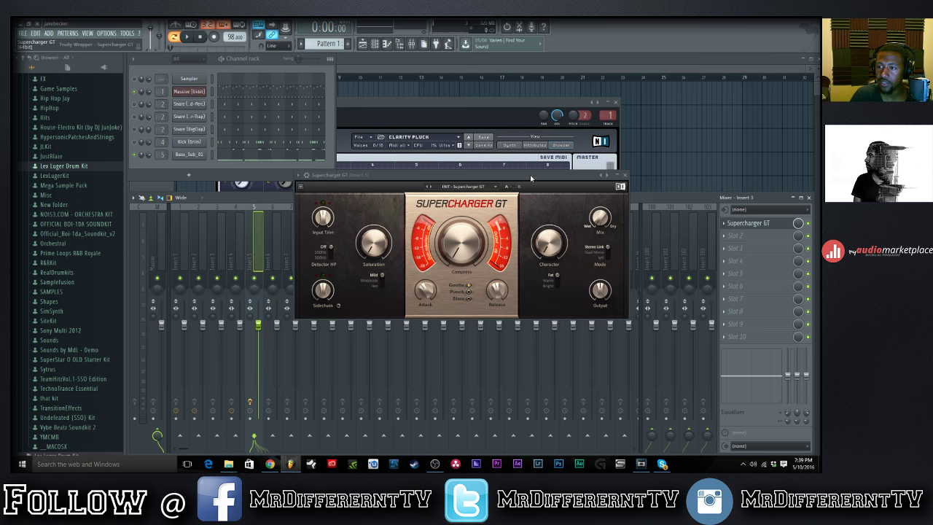
# During playback, set insert 5's Supercharger GT to -15.9 dB input trim, 2.70 saturation and Moderate saturation mode, then stop.
pyautogui.press('space')
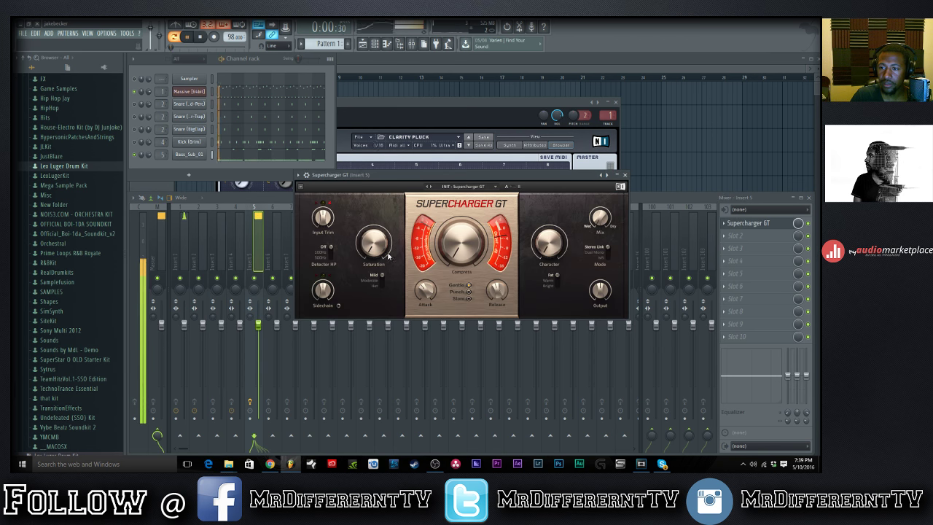
pyautogui.scroll(-10, 323, 216)
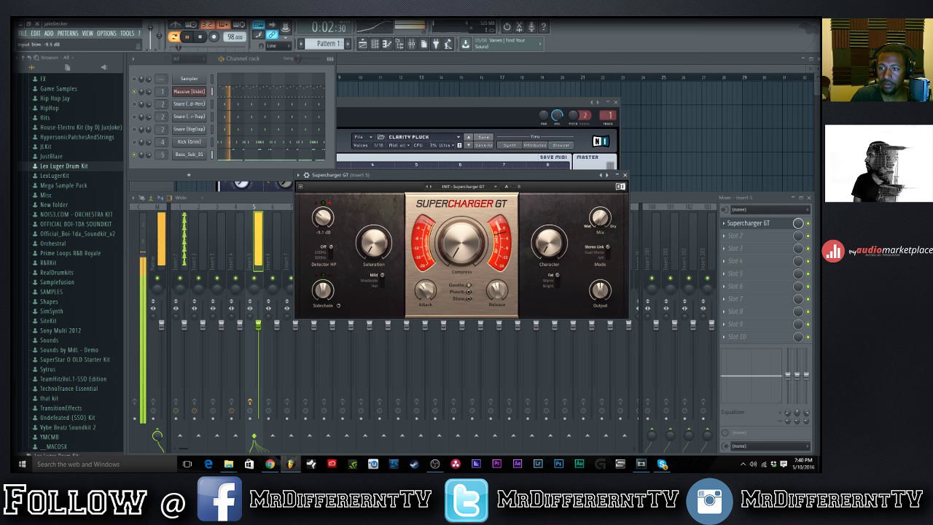
pyautogui.scroll(5, 373, 241)
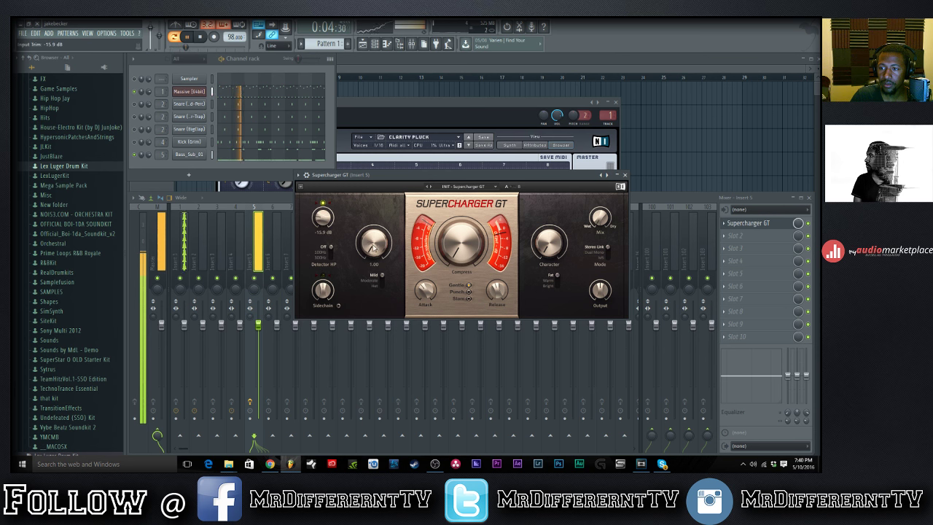
pyautogui.click(381, 285)
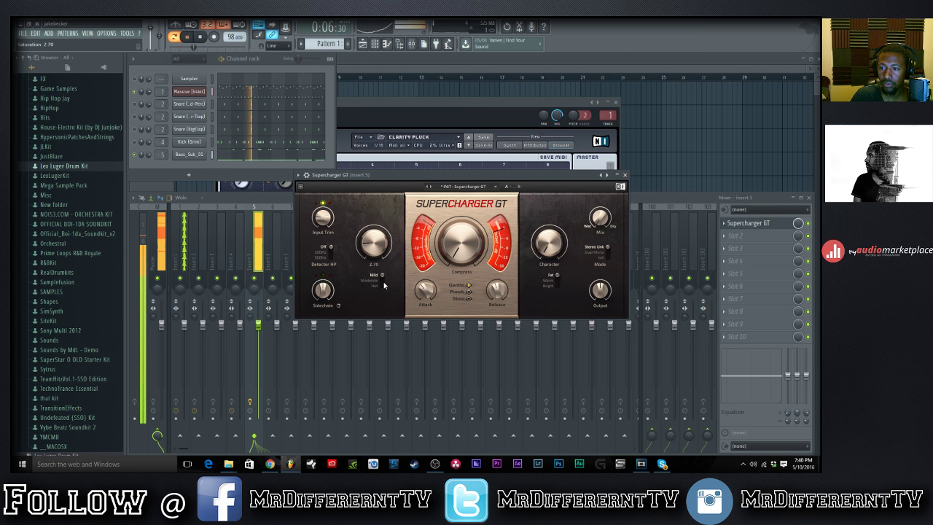
pyautogui.click(381, 280)
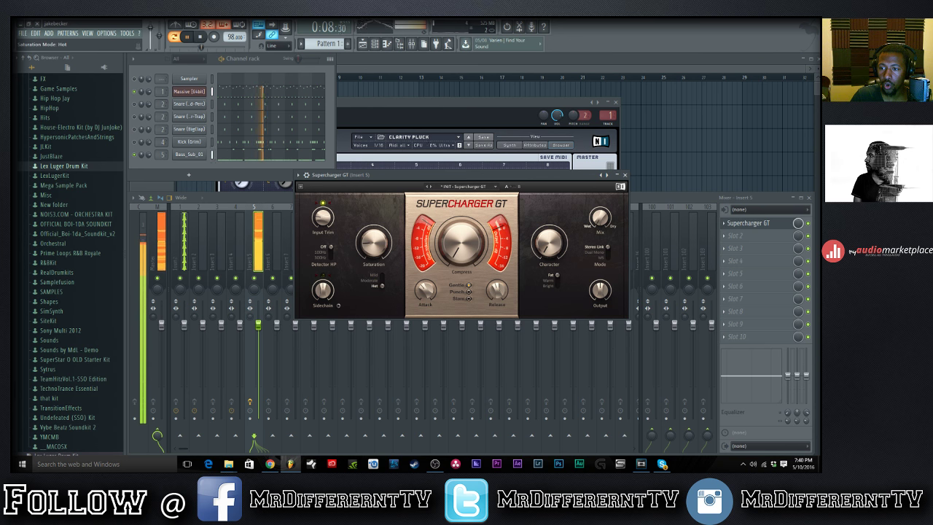
pyautogui.press('space')
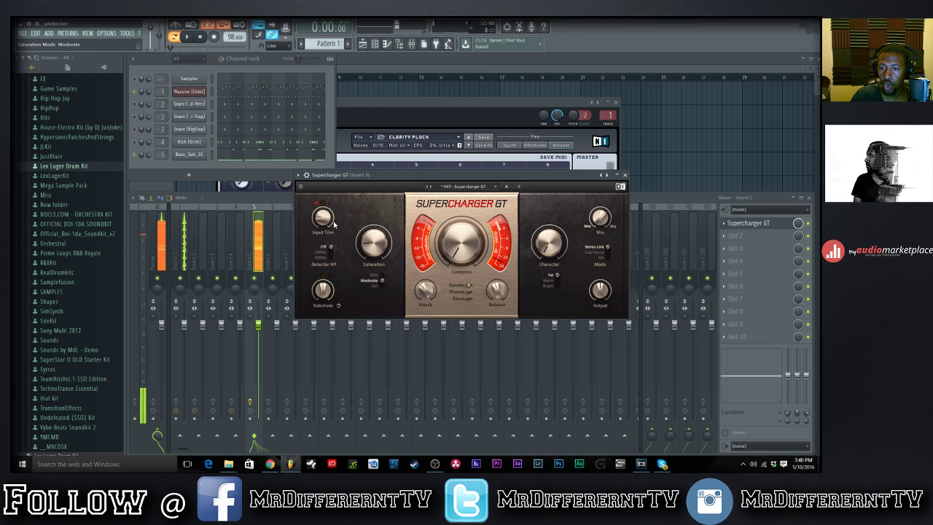
# Try lowering the mixer insert 5 volume to about -6.7 dB, then reset the fader to its default.
pyautogui.moveTo(258, 325); pyautogui.dragTo(258, 338)
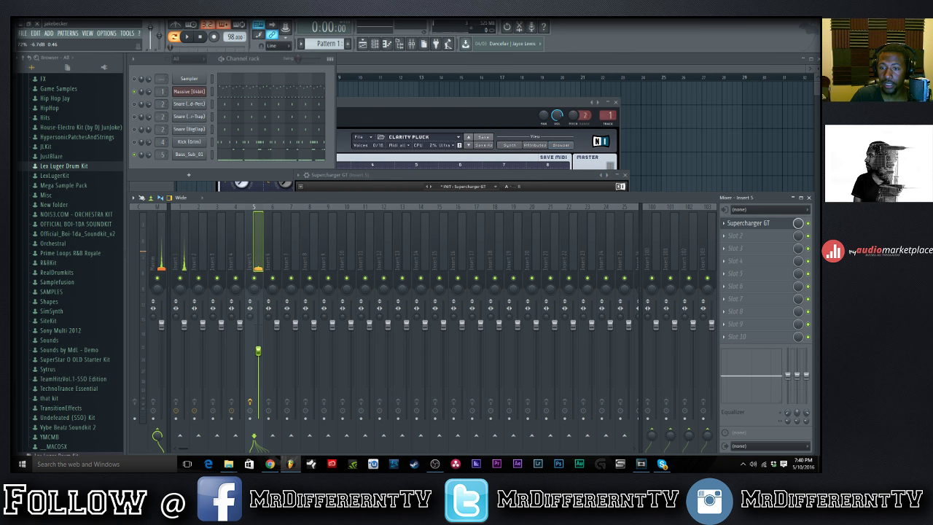
pyautogui.rightClick(257, 351)
pyautogui.click(269, 324)
pyautogui.rightClick(264, 350)
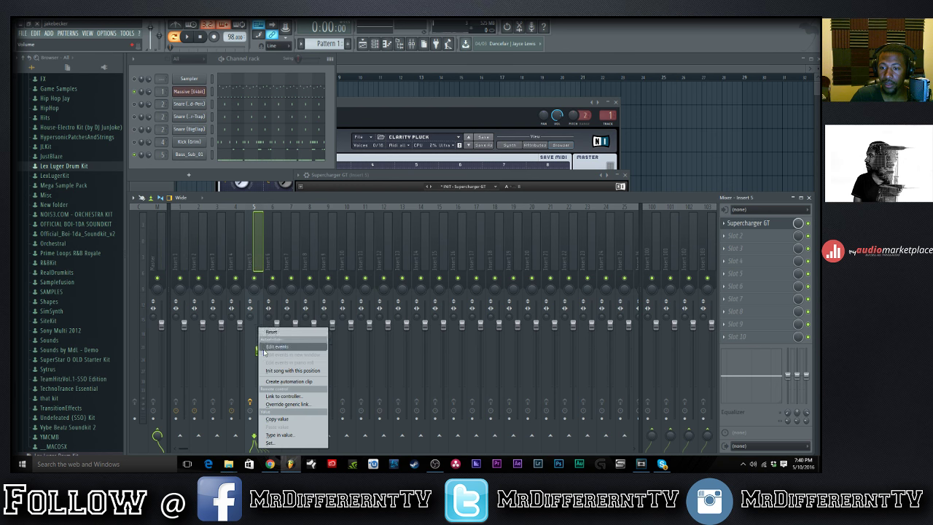
pyautogui.click(281, 349)
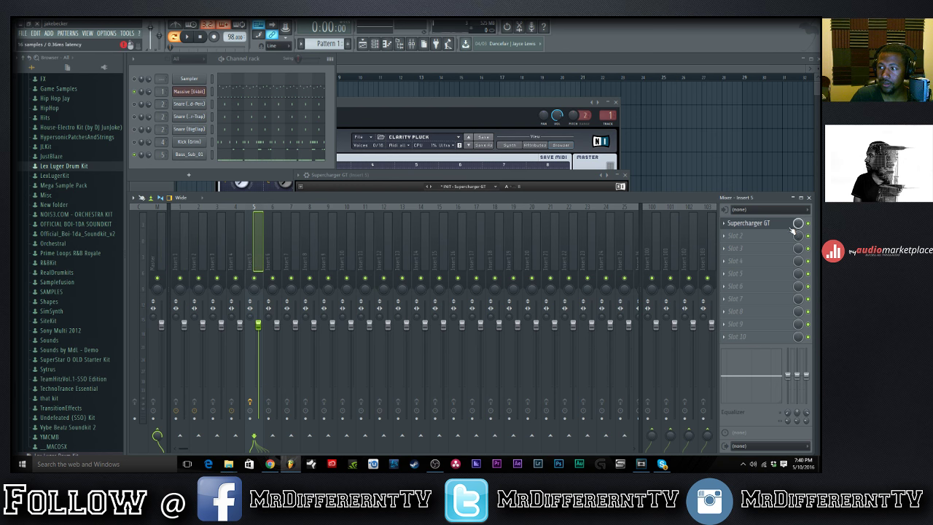
# Open the Supercharger GT compressor on mixer insert 5 and set its Saturation to 4.75 while the pattern plays.
pyautogui.click(761, 225)
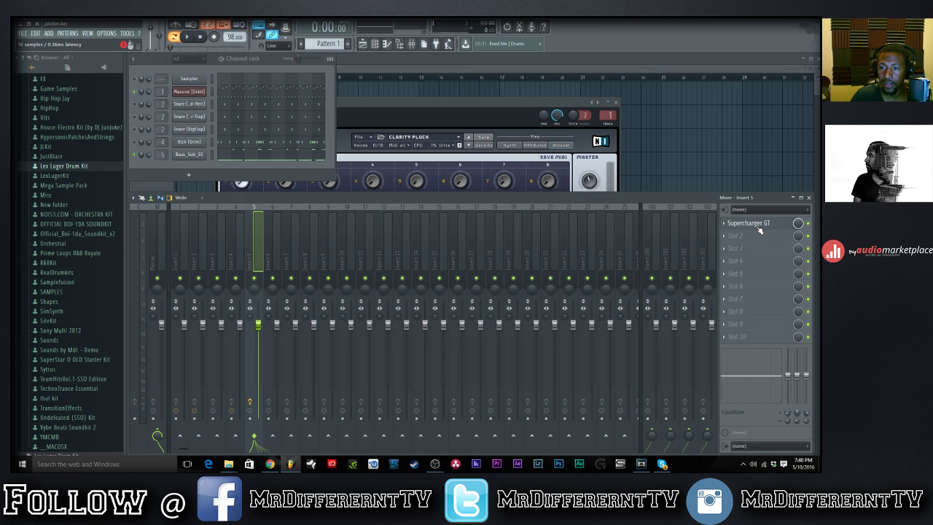
pyautogui.click(760, 227)
pyautogui.press('space')
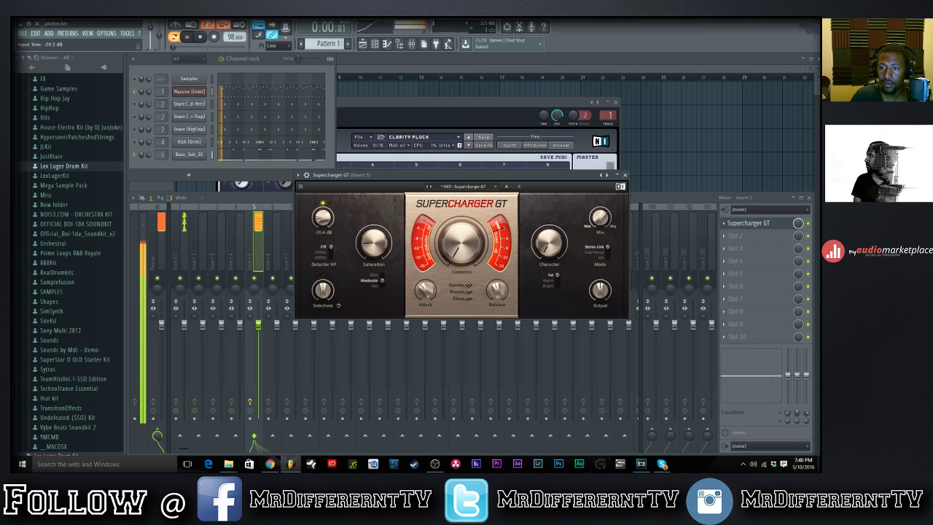
pyautogui.press('space')
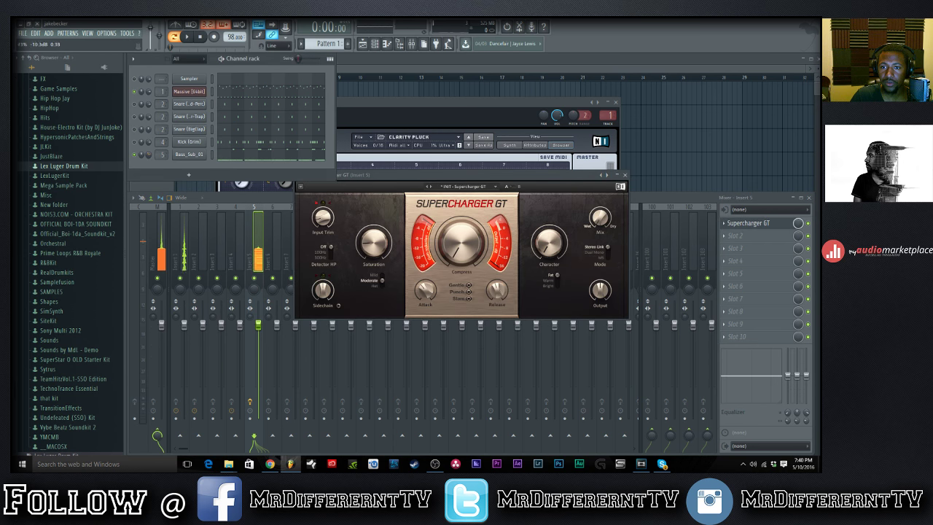
pyautogui.press('space')
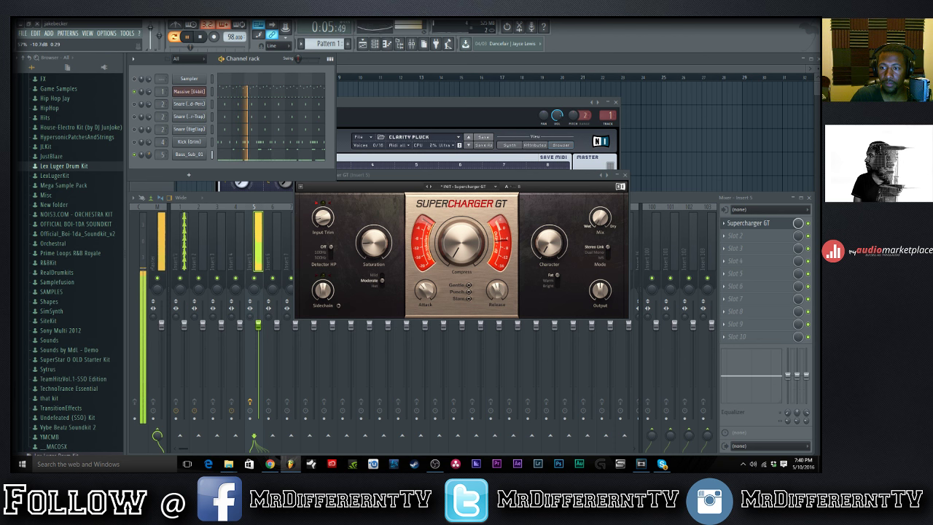
pyautogui.moveTo(373, 242); pyautogui.dragTo(373, 237)
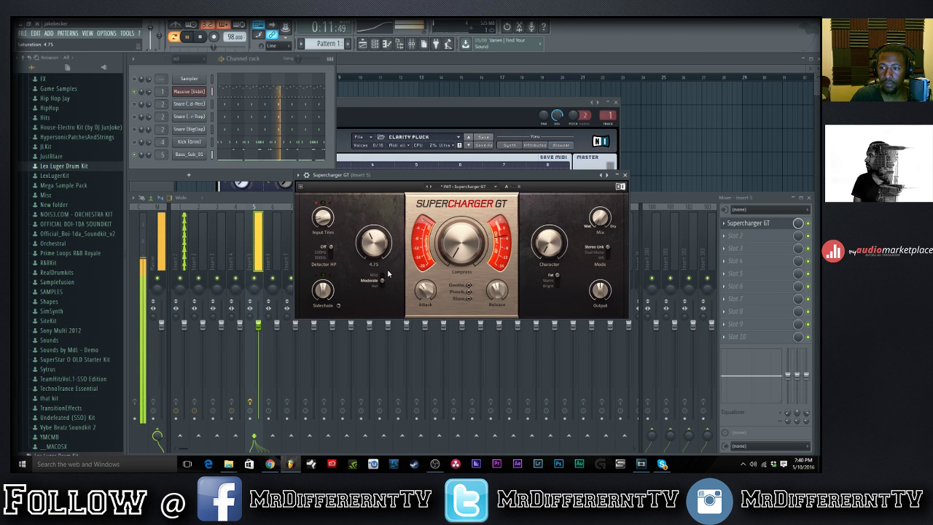
# Try the compressor's Bright character mode, return to Fat, and close the plugin with playback stopped.
pyautogui.click(548, 285)
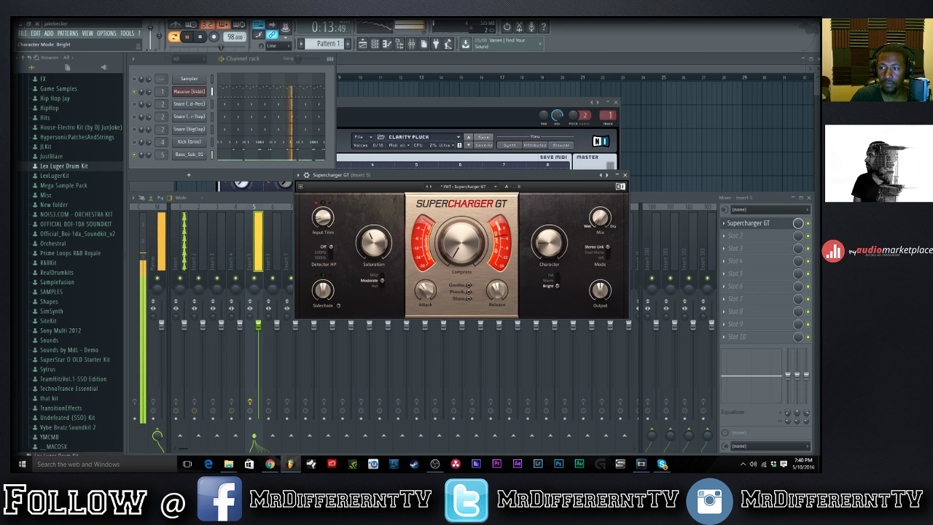
pyautogui.click(551, 274)
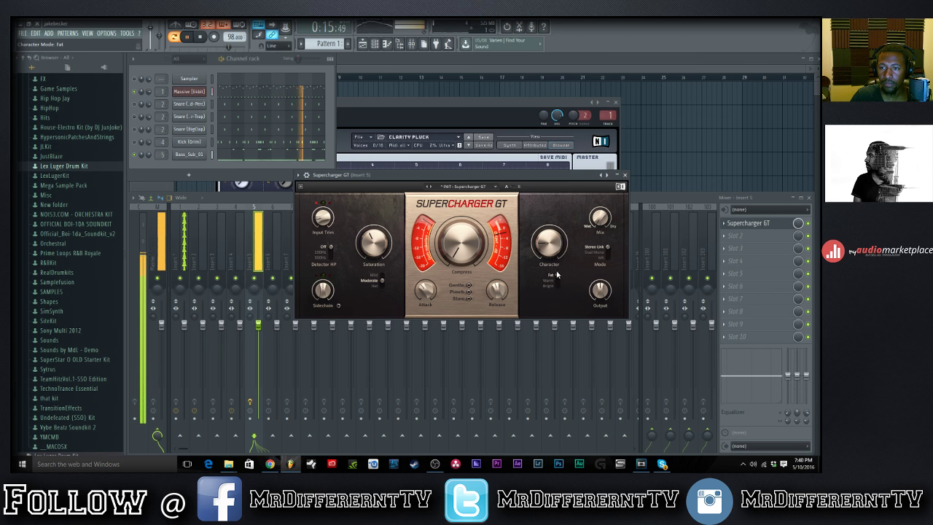
pyautogui.click(624, 175)
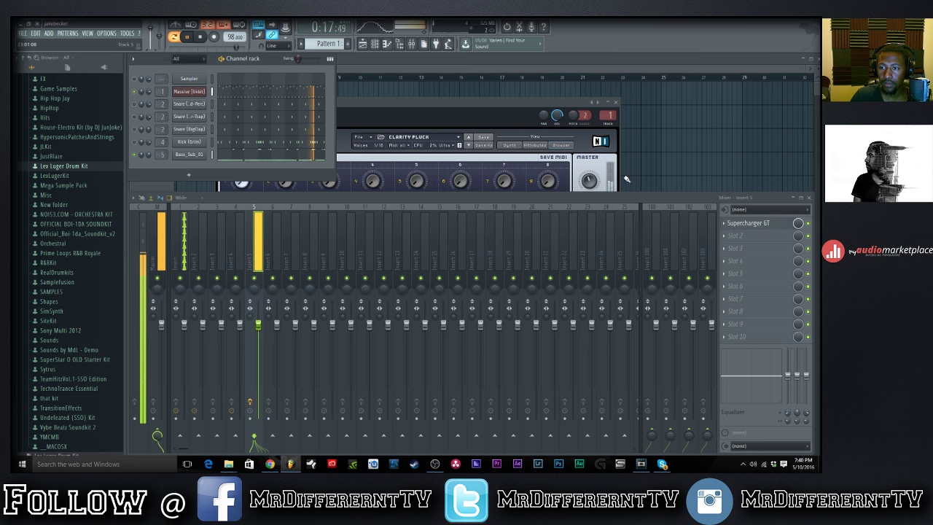
pyautogui.press('space')
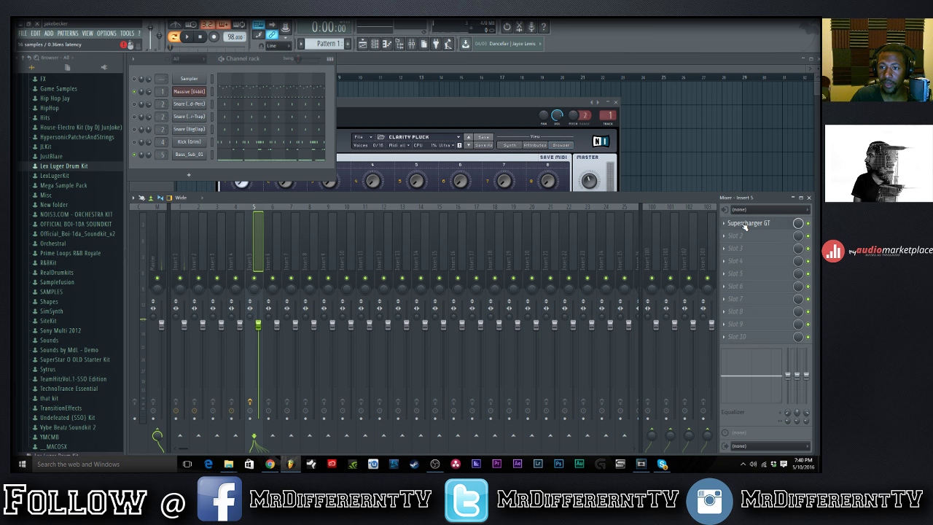
# Reopen Supercharger GT on insert 5 and set its Input Trim to -11.2 dB while listening to the pattern.
pyautogui.click(745, 224)
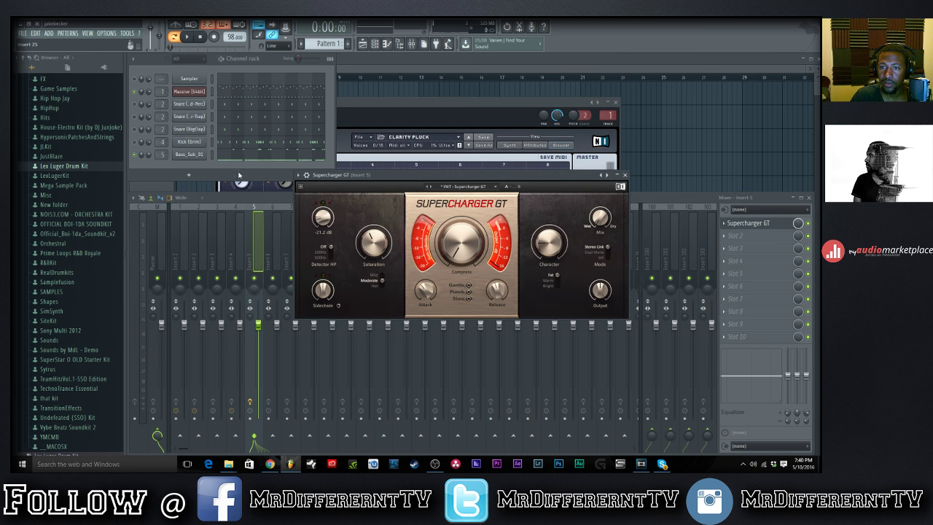
pyautogui.rightClick(139, 156)
pyautogui.press('Escape')
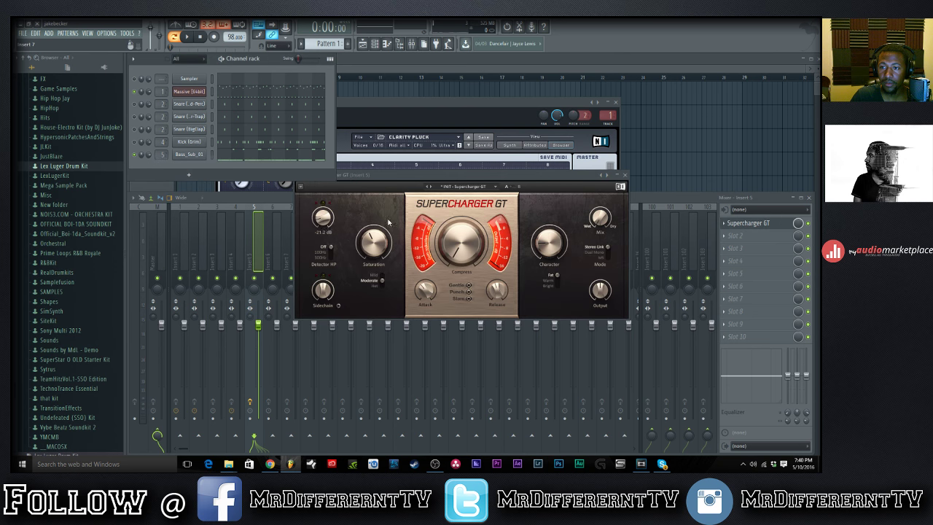
pyautogui.click(320, 228)
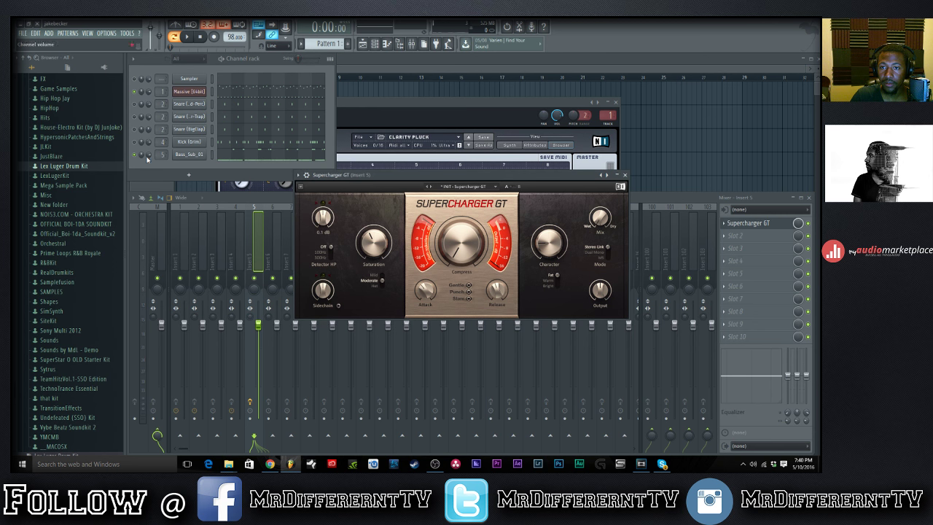
pyautogui.click(146, 162)
pyautogui.press('space')
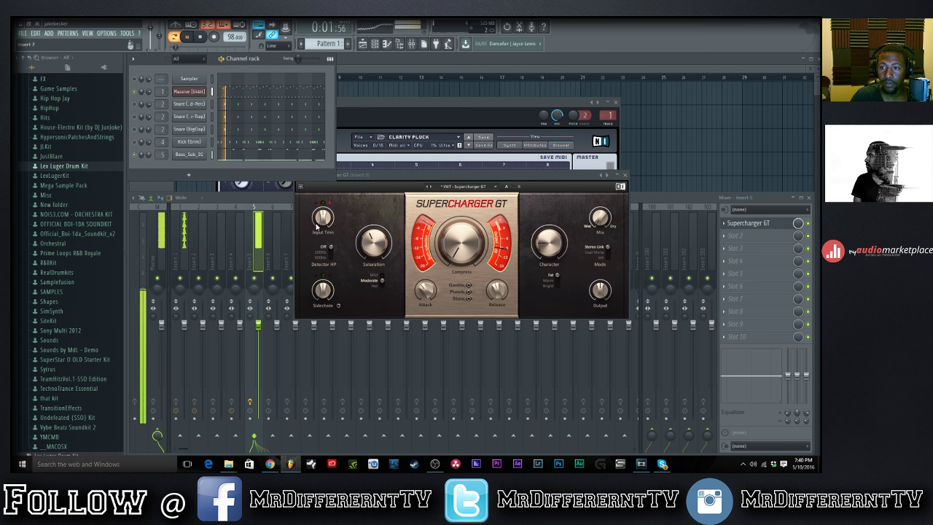
pyautogui.moveTo(321, 217); pyautogui.dragTo(321, 209)
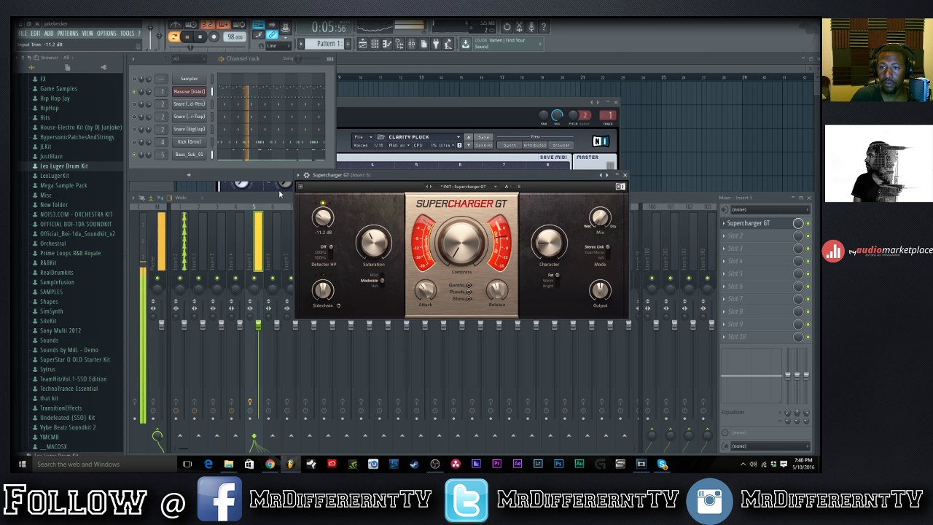
pyautogui.press('space')
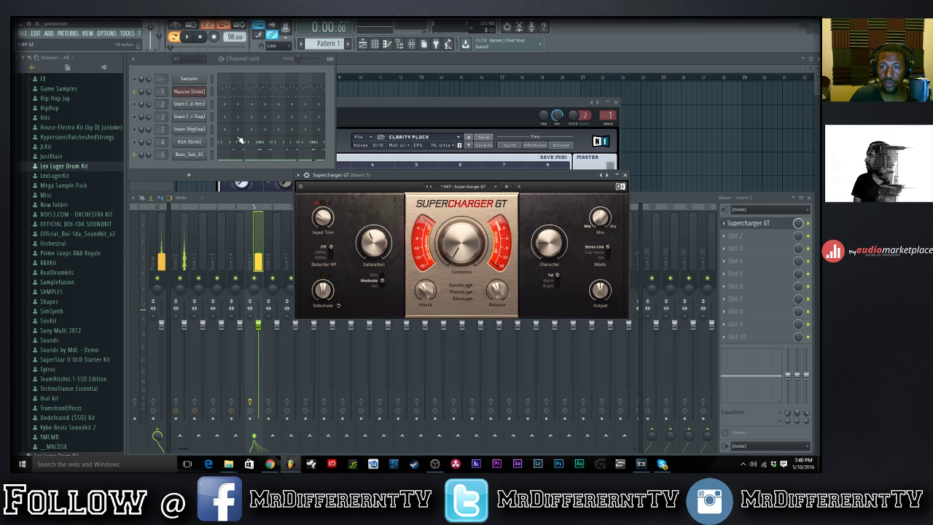
# Try adding a Serum synth channel, then delete it from the channel rack.
pyautogui.click(193, 177)
pyautogui.click(209, 161)
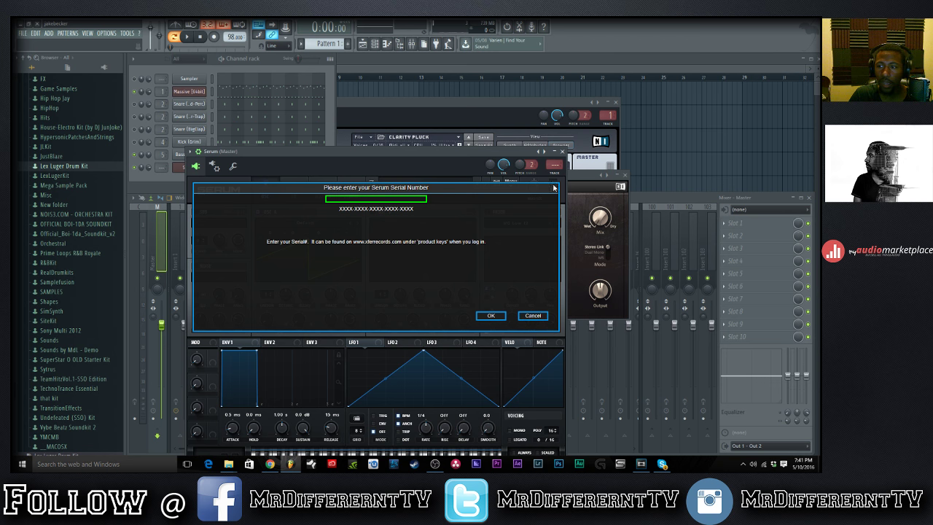
pyautogui.click(561, 152)
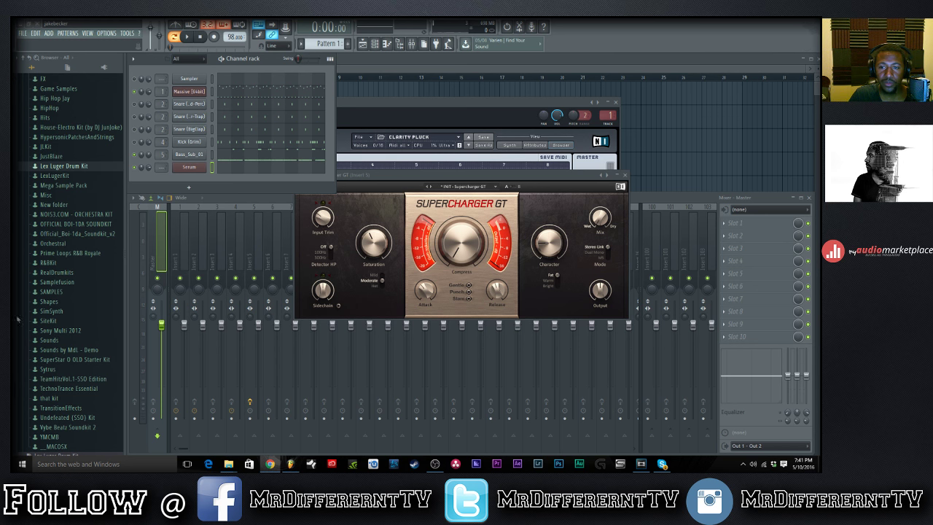
pyautogui.scroll(-5, 17, 318)
pyautogui.rightClick(193, 170)
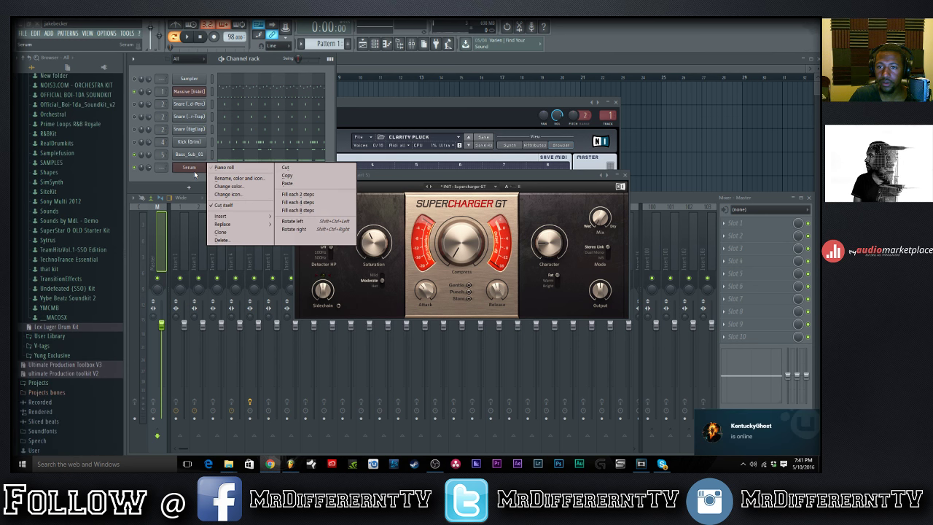
pyautogui.click(226, 235)
pyautogui.click(458, 264)
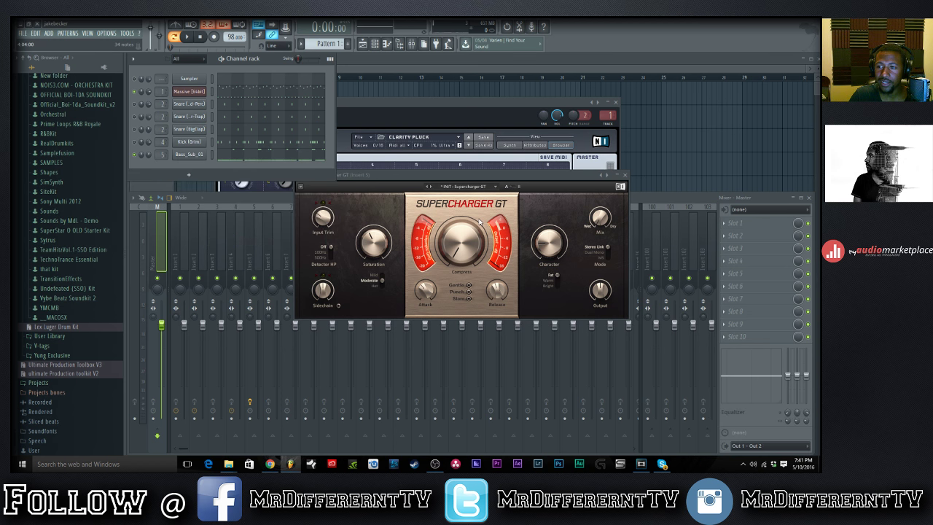
# Shift the Supercharger GT window slightly, then switch to File Explorer and move its window aside.
pyautogui.moveTo(493, 177)
pyautogui.mouseDown()
pyautogui.moveTo(479, 212)
pyautogui.moveTo(483, 180)
pyautogui.moveTo(482, 191)
pyautogui.mouseUp()
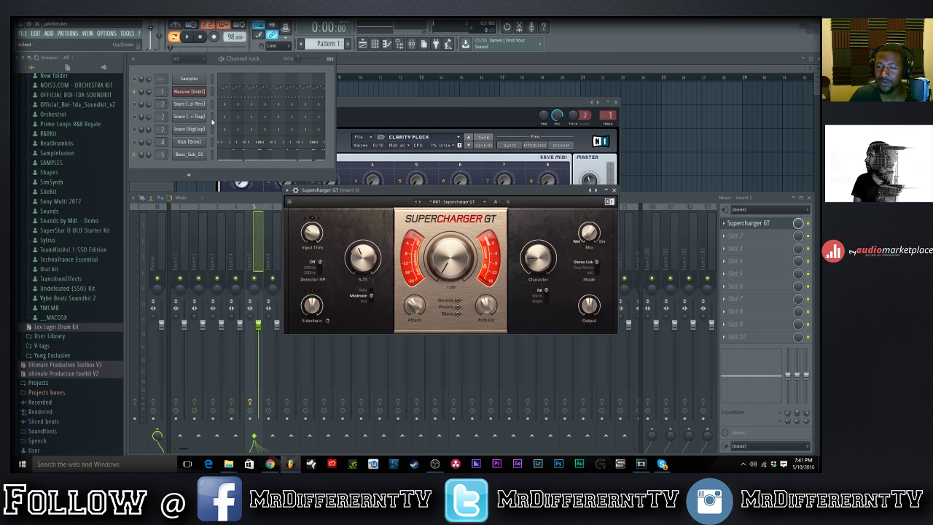
pyautogui.click(107, 34)
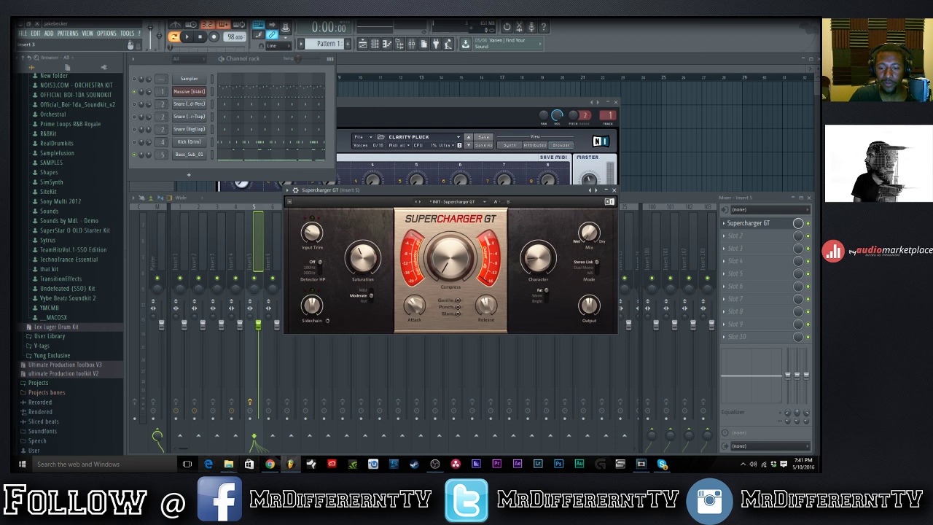
pyautogui.moveTo(228, 469)
pyautogui.click(191, 428)
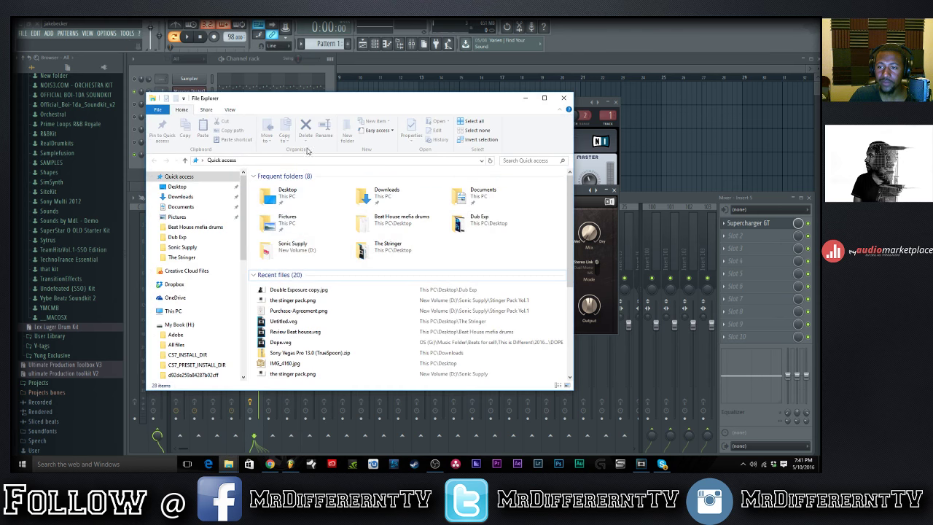
pyautogui.moveTo(328, 100); pyautogui.dragTo(168, 73)
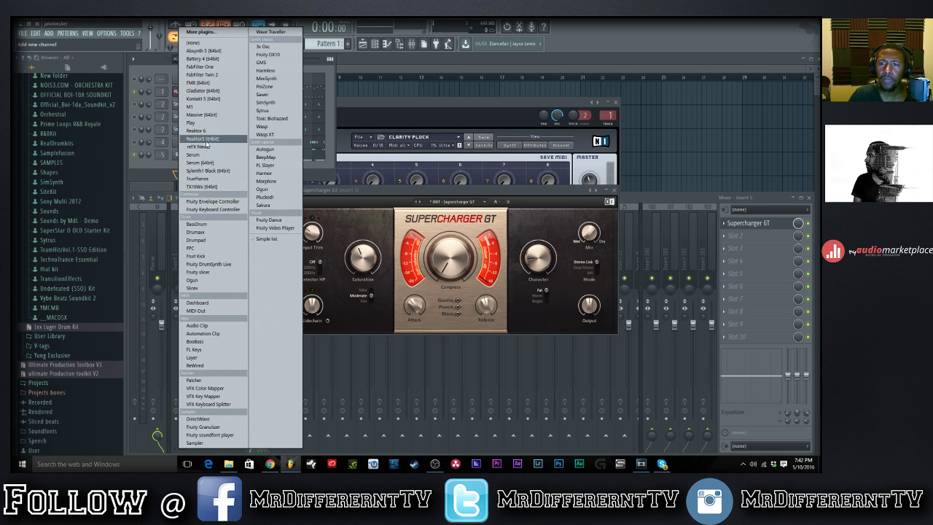
# Add a Kontakt 5 (64bit) instrument as a new channel in the channel rack.
pyautogui.click(204, 99)
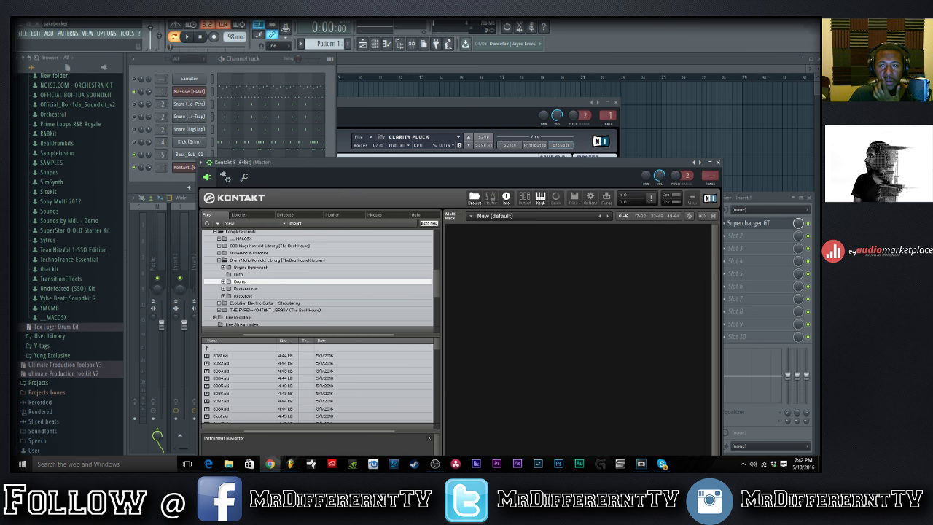
pyautogui.scroll(-1, 332, 310)
pyautogui.scroll(1, 333, 310)
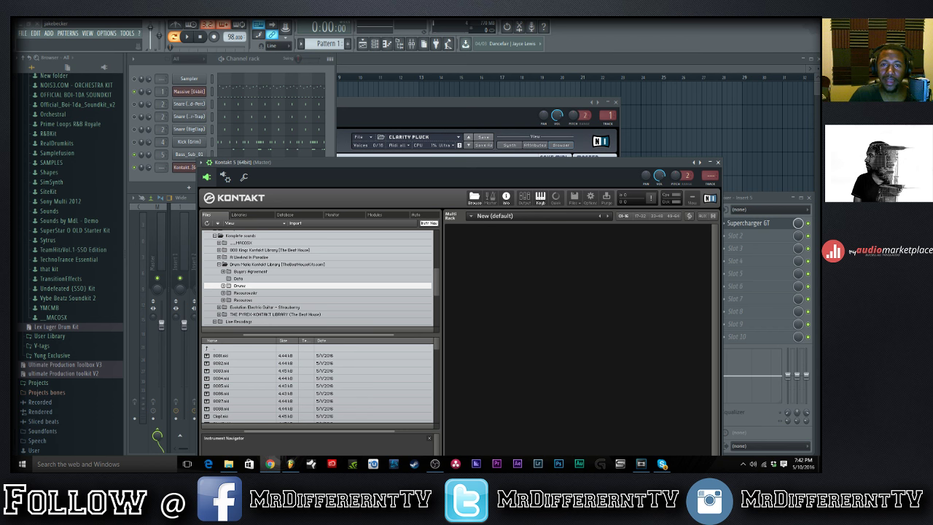
# Start saving the project under a new name in G:\Music Folder\Image-Line\FL Studio 12\projects\2016\live beats.
pyautogui.click(23, 35)
pyautogui.click(44, 71)
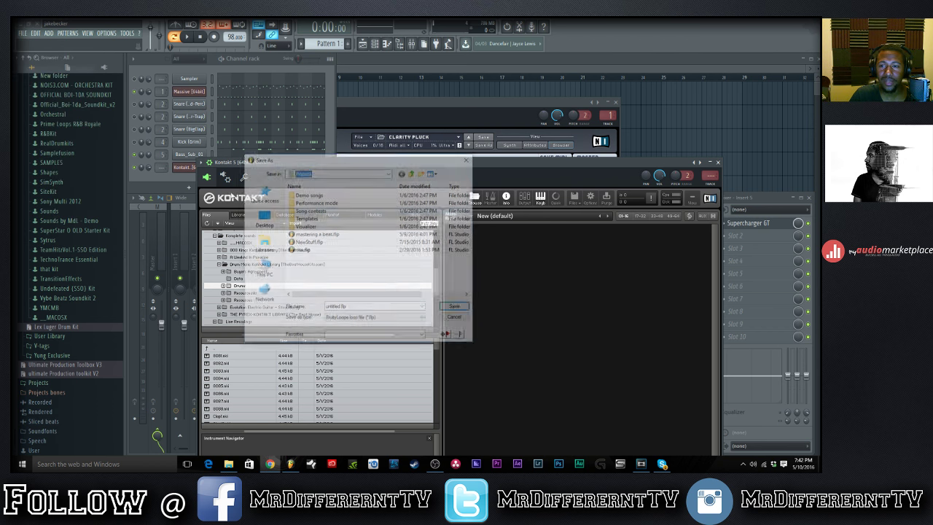
pyautogui.click(263, 271)
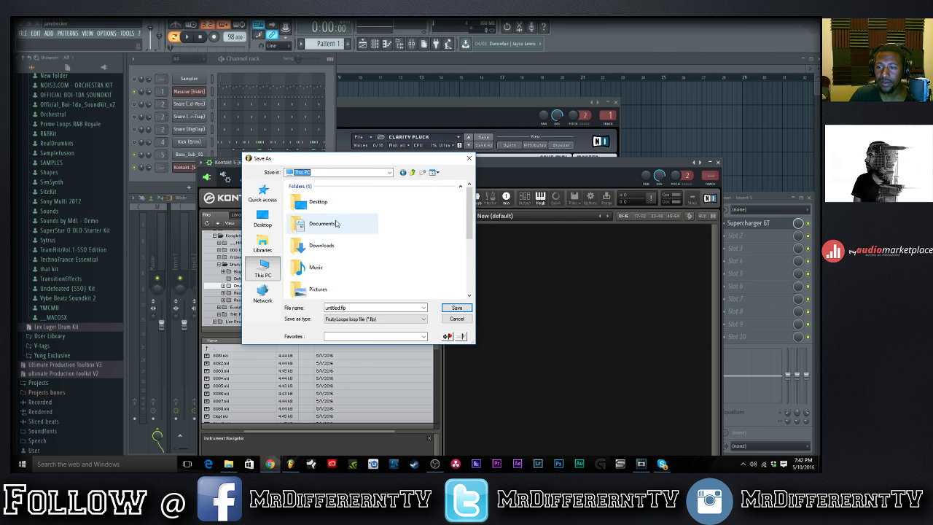
pyautogui.scroll(-3, 337, 220)
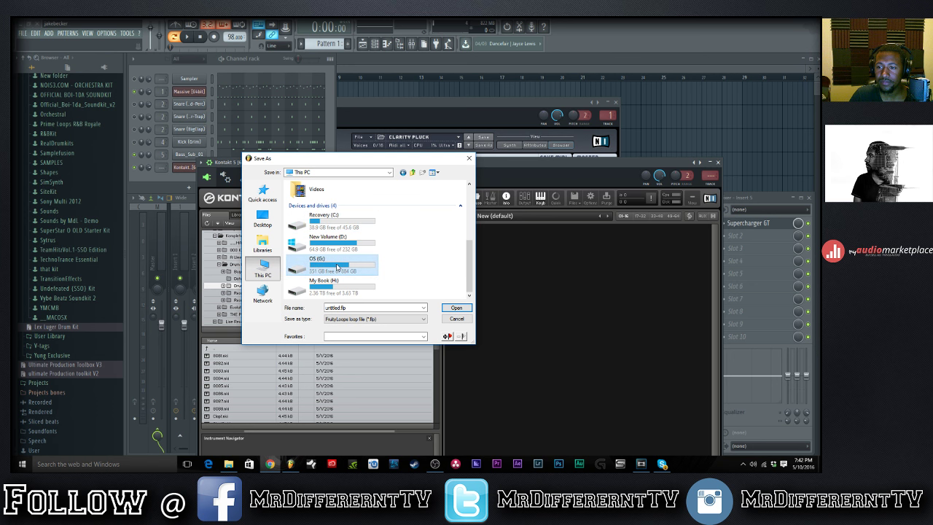
pyautogui.doubleClick(336, 267)
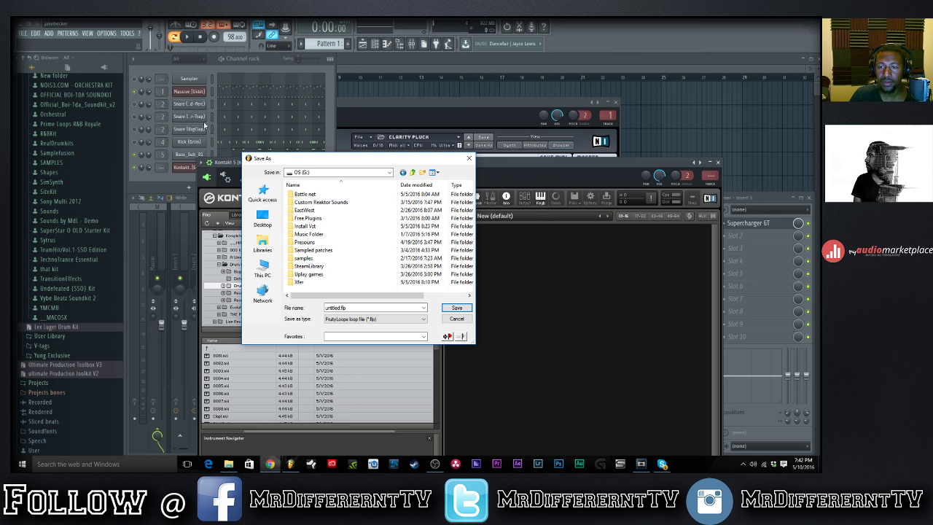
pyautogui.doubleClick(318, 237)
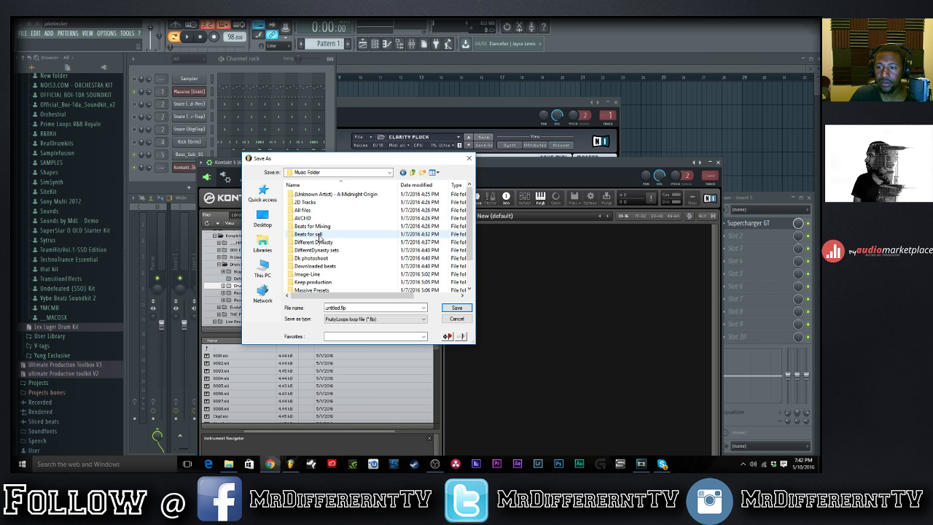
pyautogui.doubleClick(317, 273)
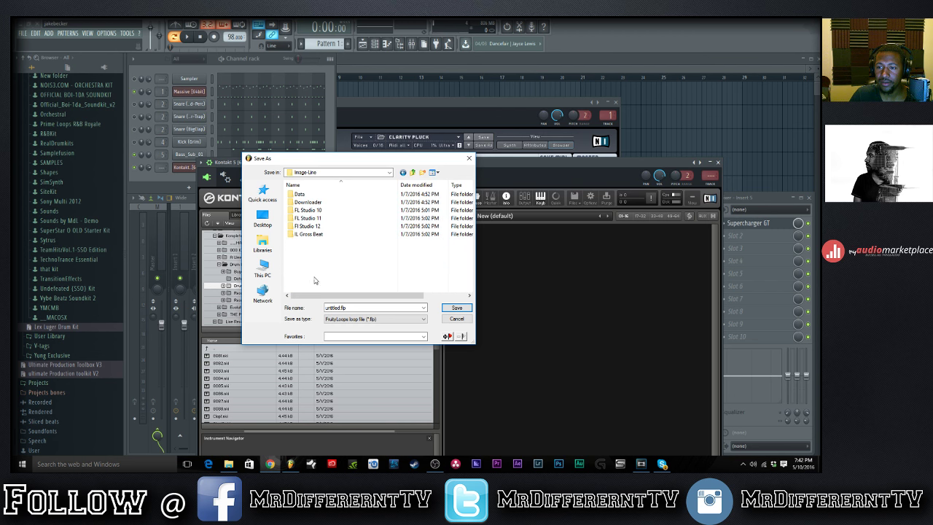
pyautogui.doubleClick(309, 226)
pyautogui.doubleClick(304, 194)
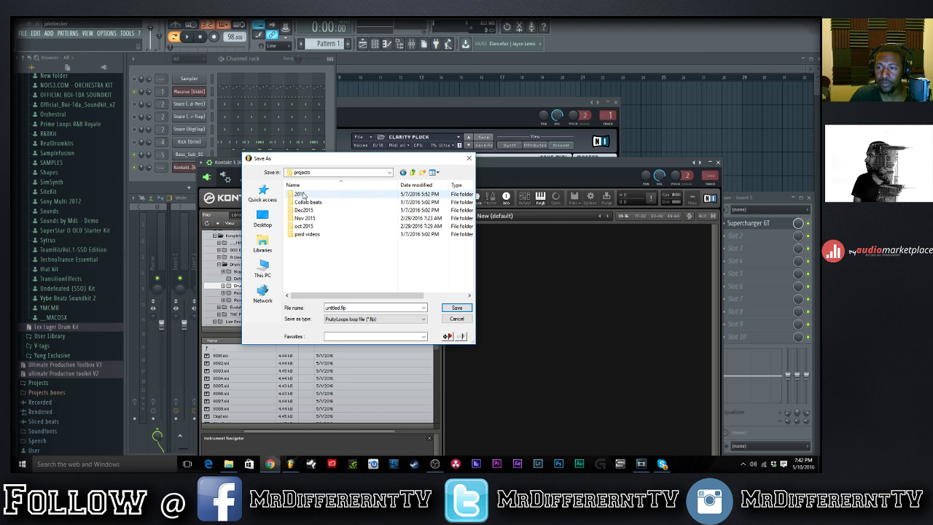
pyautogui.doubleClick(304, 196)
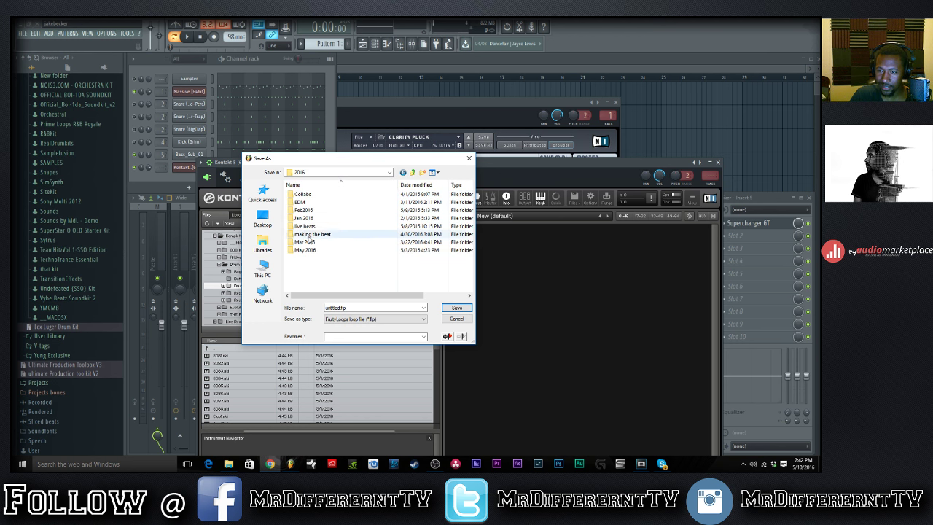
pyautogui.doubleClick(304, 226)
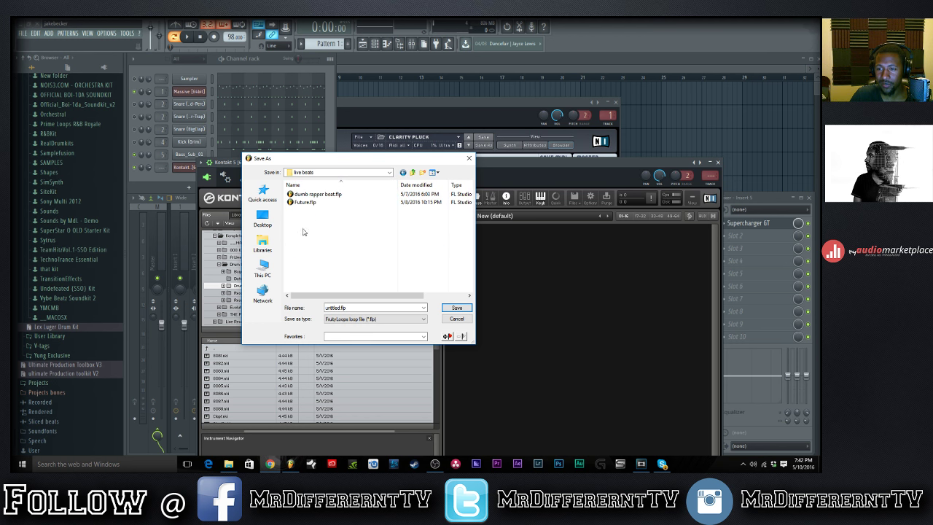
# Name the project file "On Sound" and save it in the live beats folder.
pyautogui.doubleClick(364, 307)
pyautogui.write('Gn Soul')
pyautogui.write('nd')
pyautogui.press('Return')
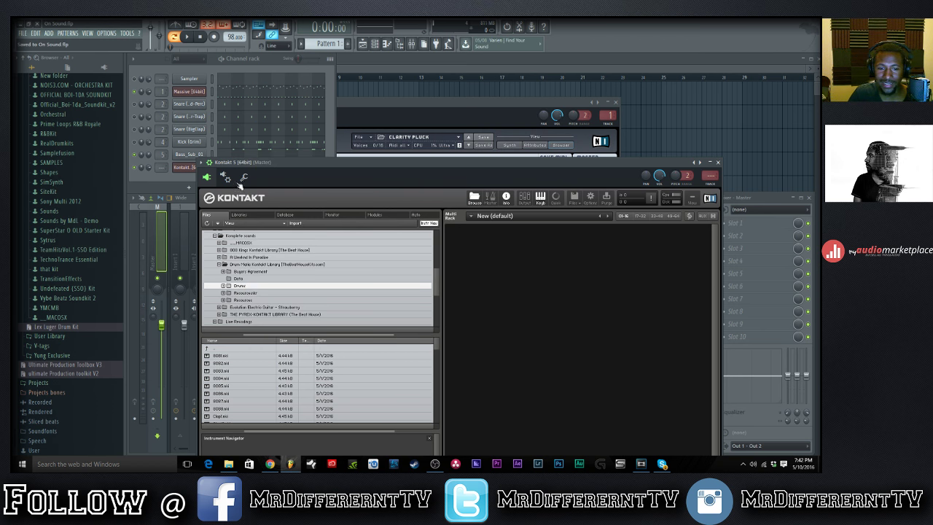
# Close FL Studio, relaunch it and reopen the On Sound project.
pyautogui.click(44, 29)
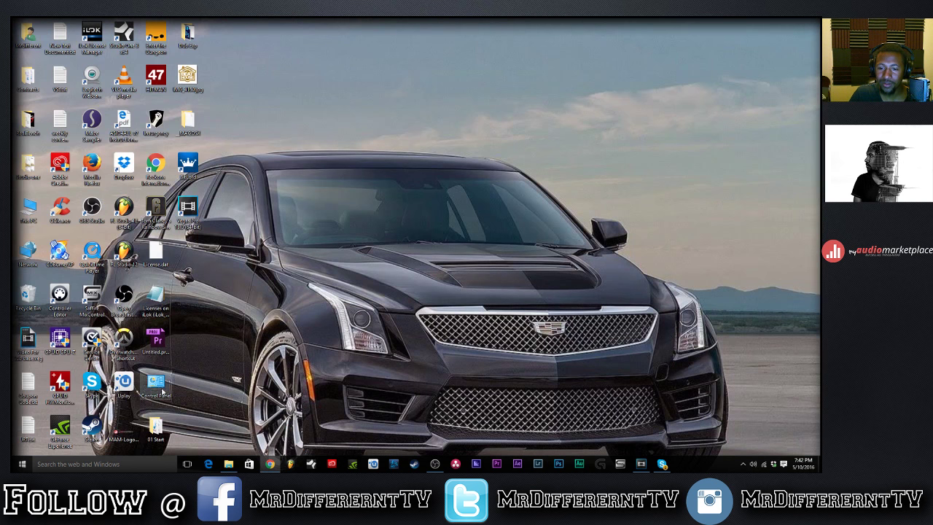
pyautogui.click(290, 463)
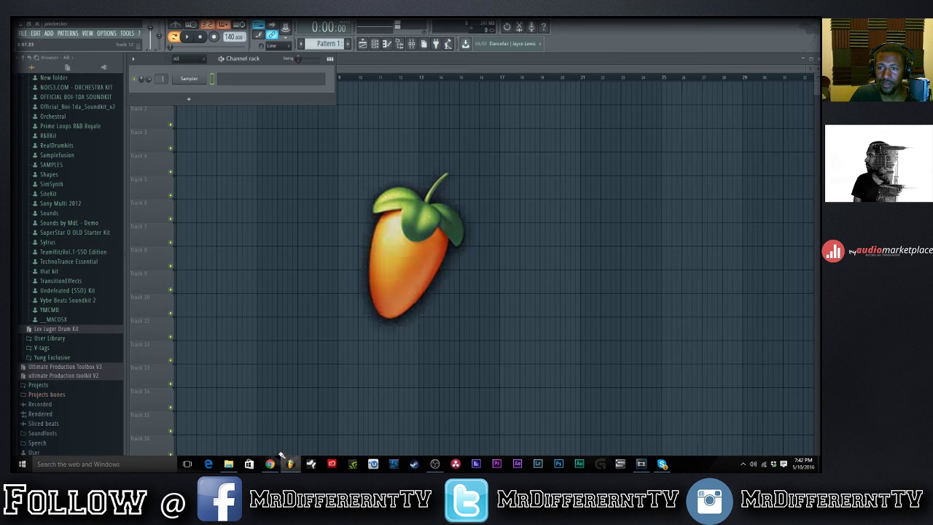
pyautogui.click(22, 33)
pyautogui.click(46, 120)
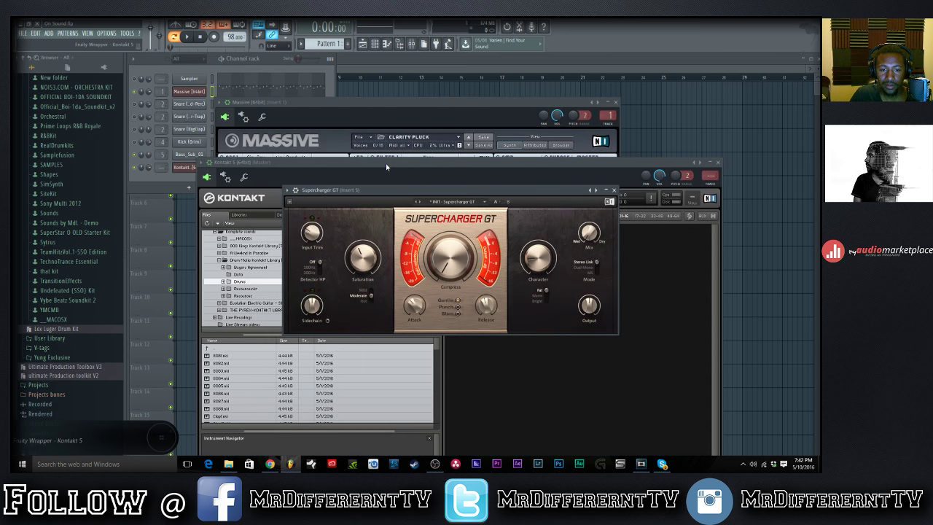
# Play the pattern to check it, closing the Supercharger GT window during playback, and stop it.
pyautogui.press('space')
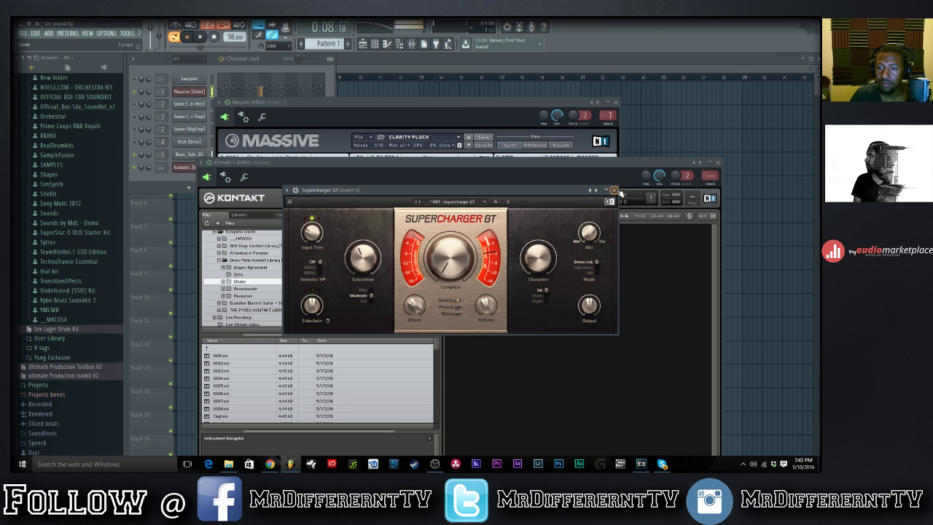
pyautogui.click(614, 190)
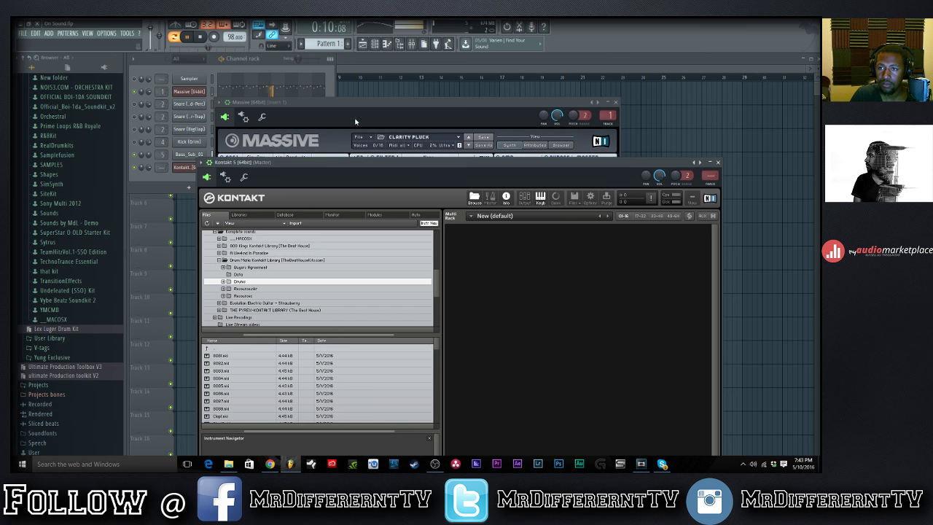
pyautogui.click(204, 39)
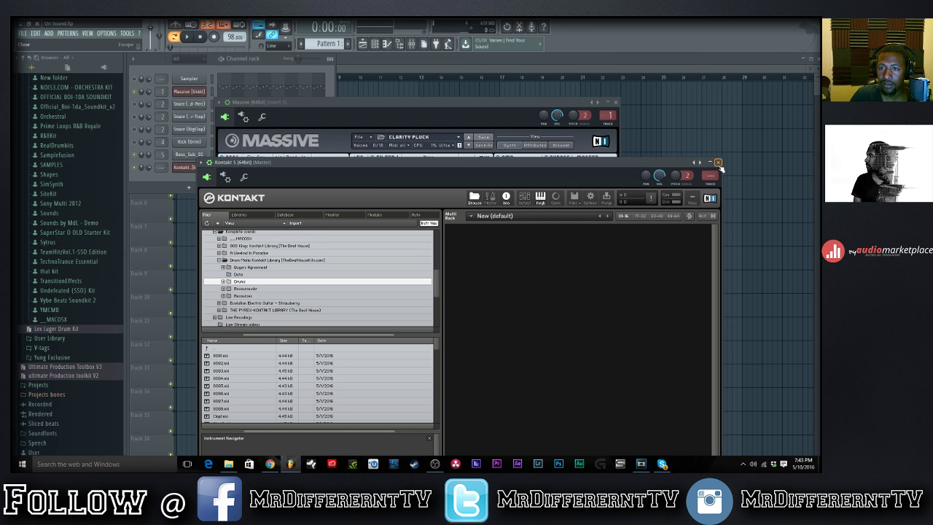
# Load The Gentleman piano from the Kontakt libraries into the multi rack.
pyautogui.click(240, 214)
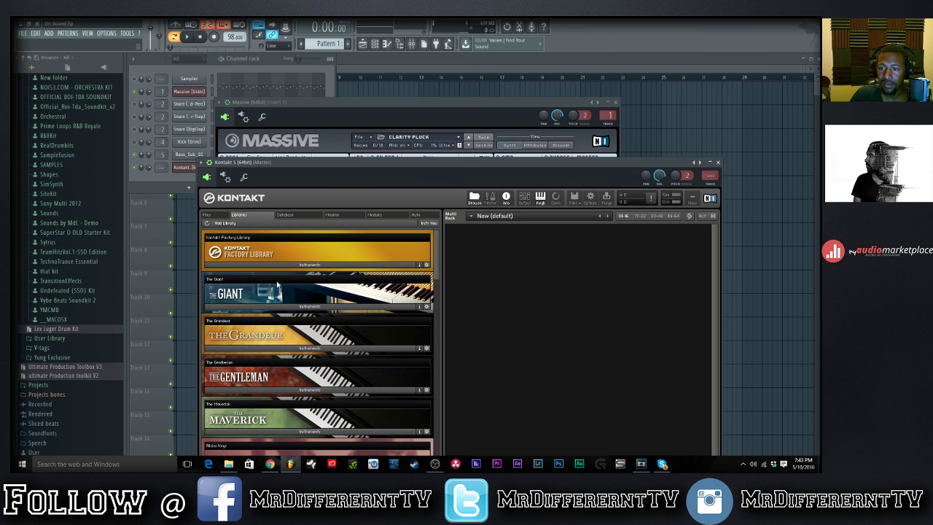
pyautogui.scroll(-2, 277, 285)
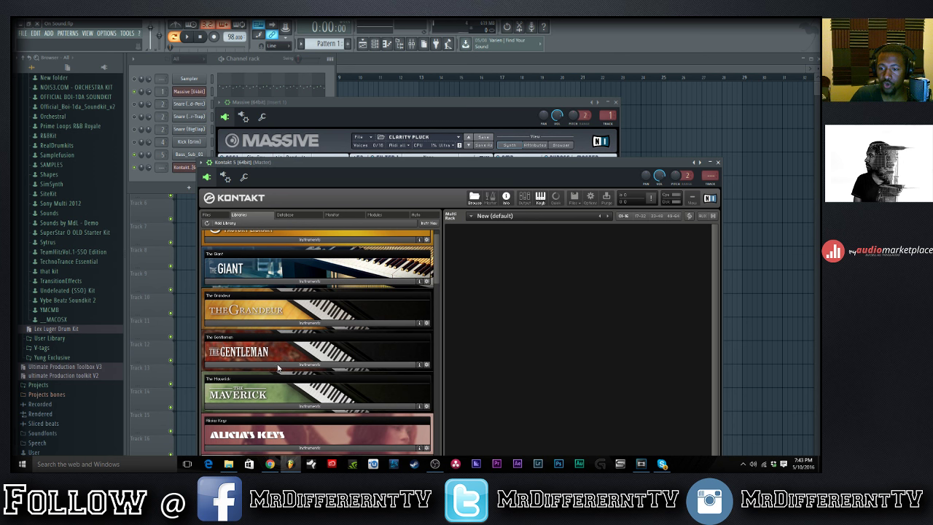
pyautogui.click(278, 367)
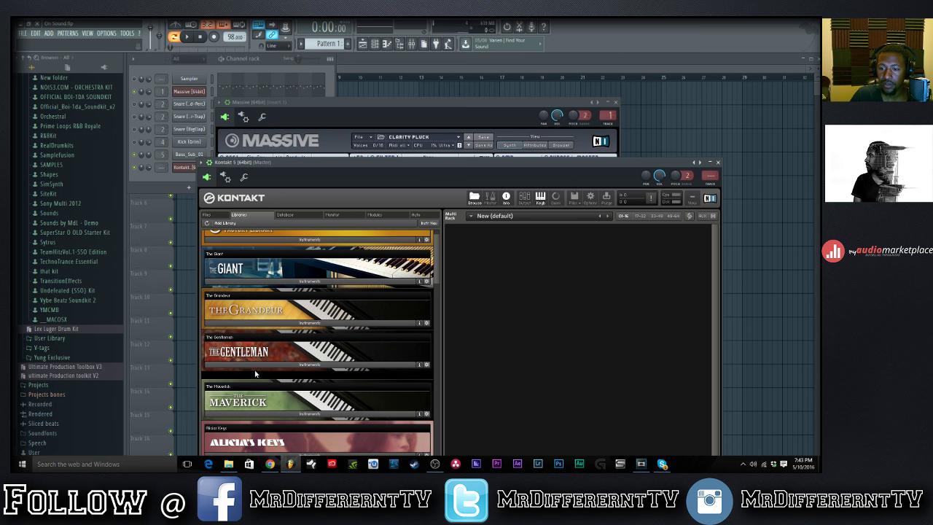
pyautogui.moveTo(230, 379); pyautogui.dragTo(517, 341)
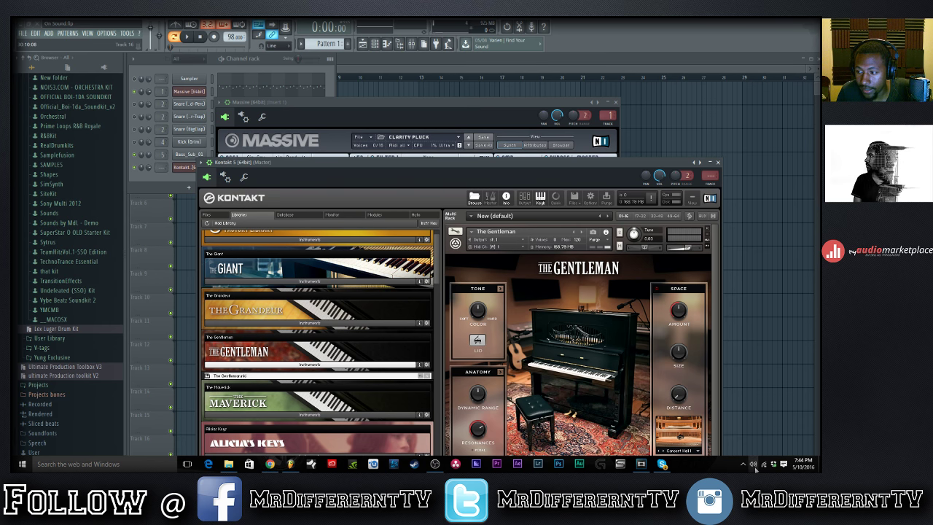
# In the Windows playback device settings, disallow applications from taking exclusive control of the Saffire Audio speakers and apply the change.
pyautogui.rightClick(753, 464)
pyautogui.click(729, 434)
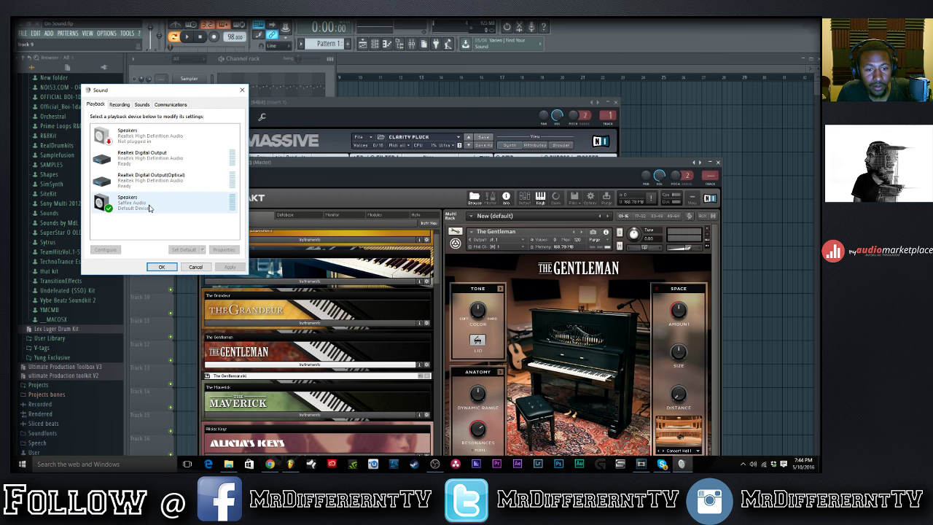
pyautogui.doubleClick(149, 208)
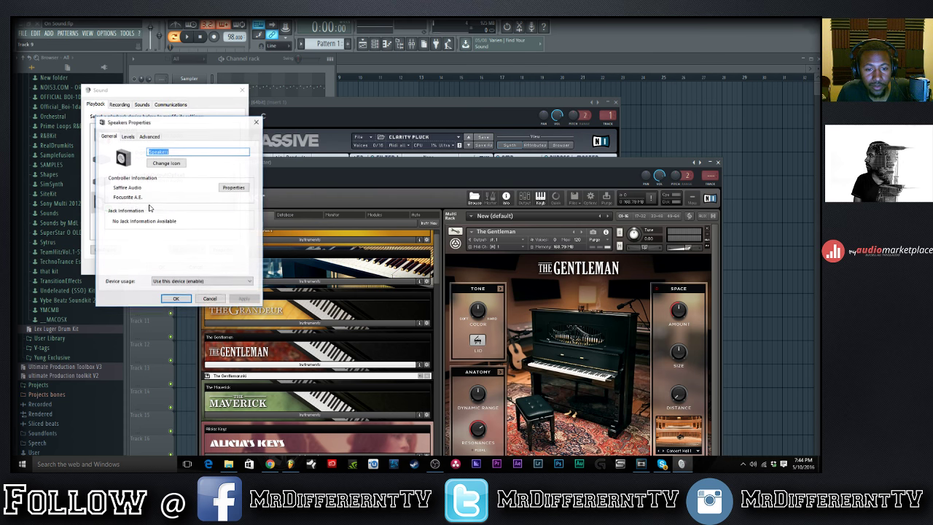
pyautogui.click(132, 141)
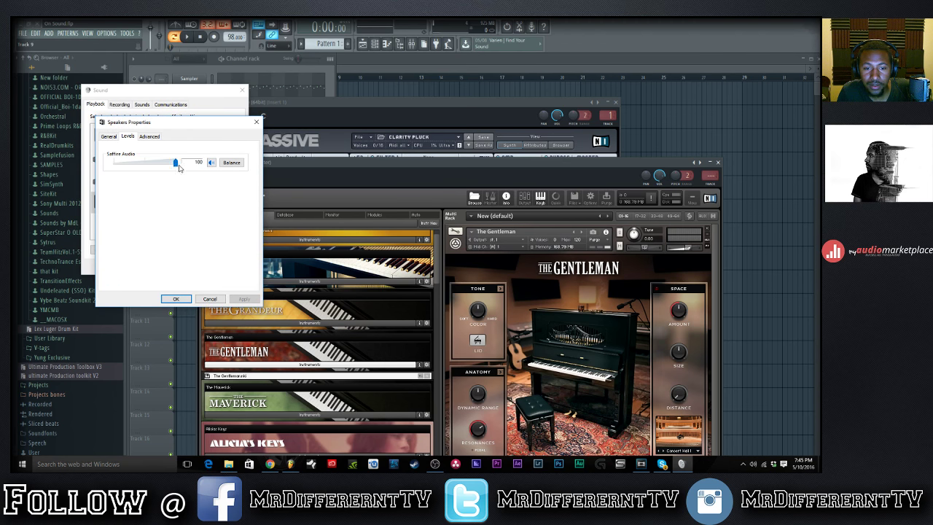
pyautogui.click(149, 138)
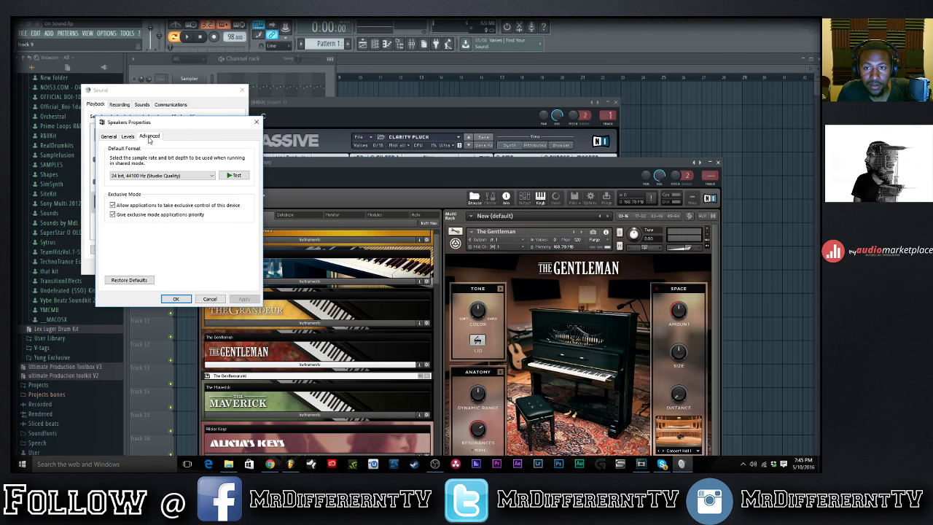
pyautogui.click(142, 206)
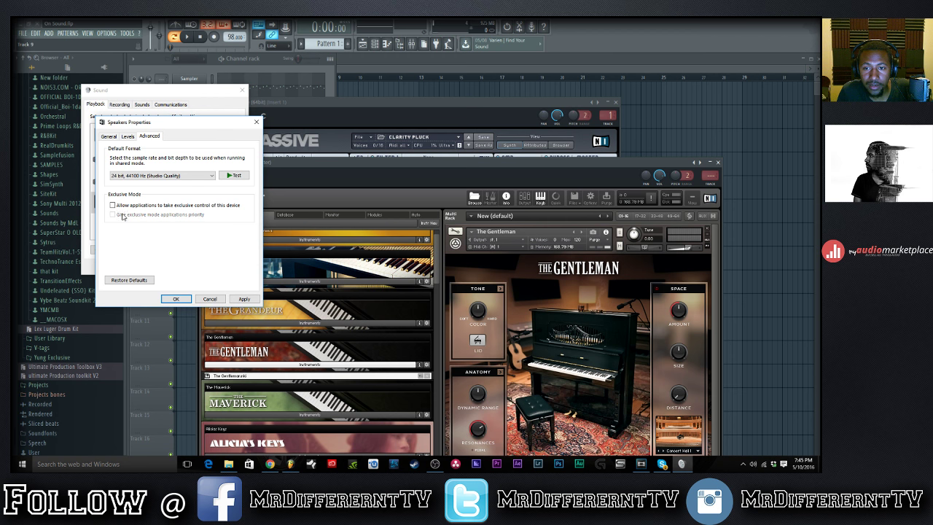
pyautogui.click(244, 298)
pyautogui.click(176, 298)
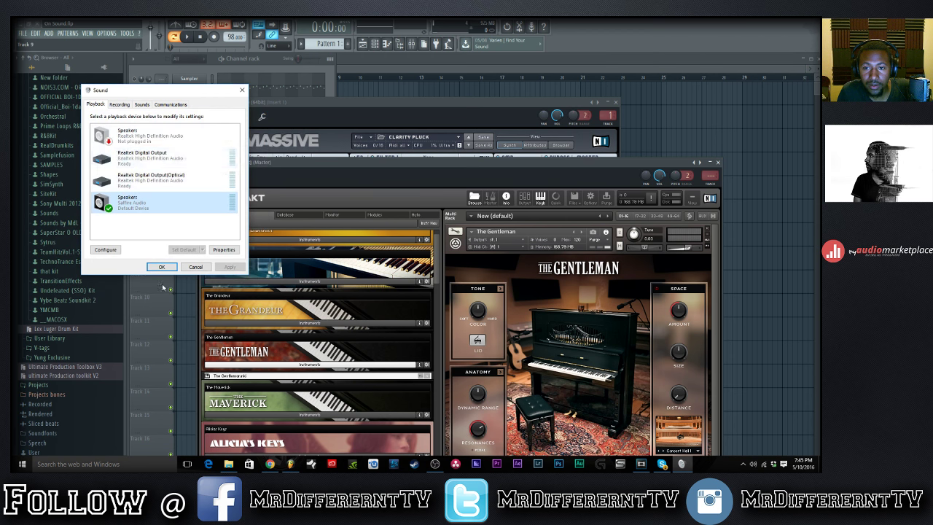
# Check the recording devices, system sounds and playback devices in the Windows sound settings and close them.
pyautogui.click(119, 105)
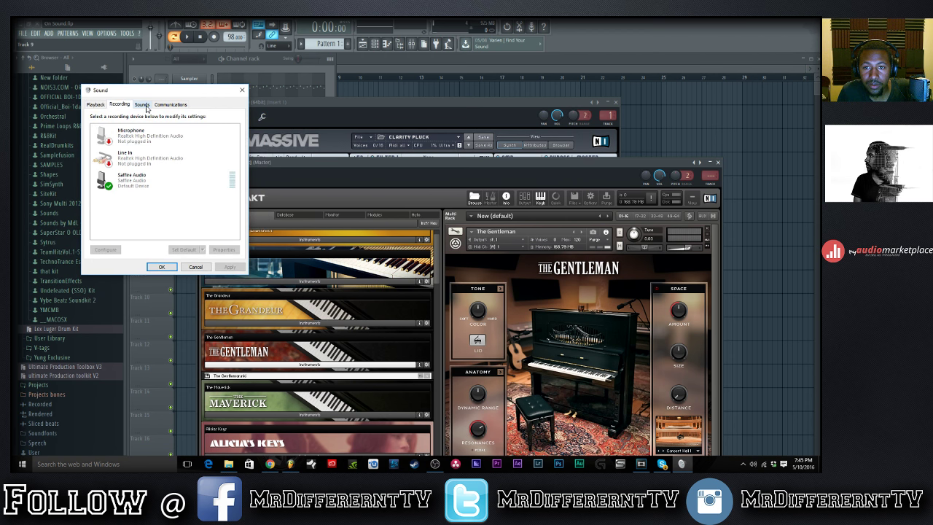
pyautogui.click(146, 107)
pyautogui.click(97, 106)
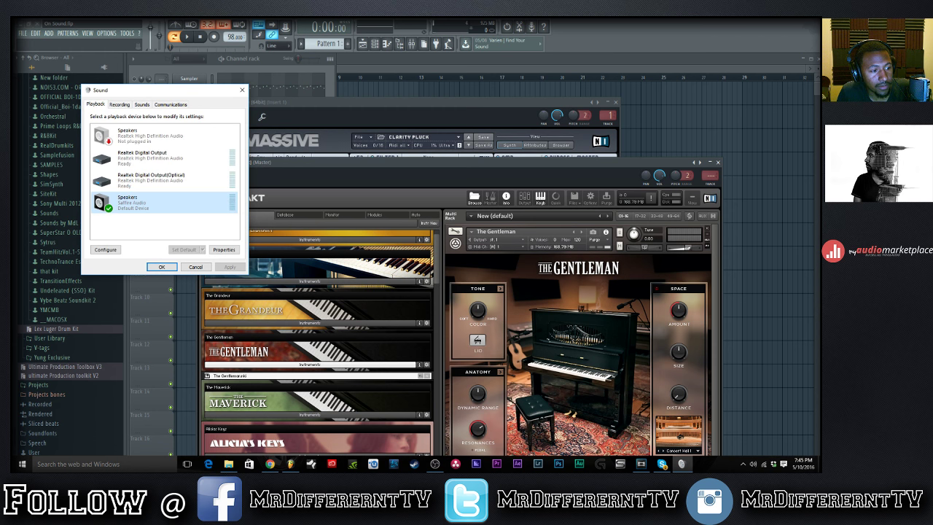
pyautogui.click(435, 464)
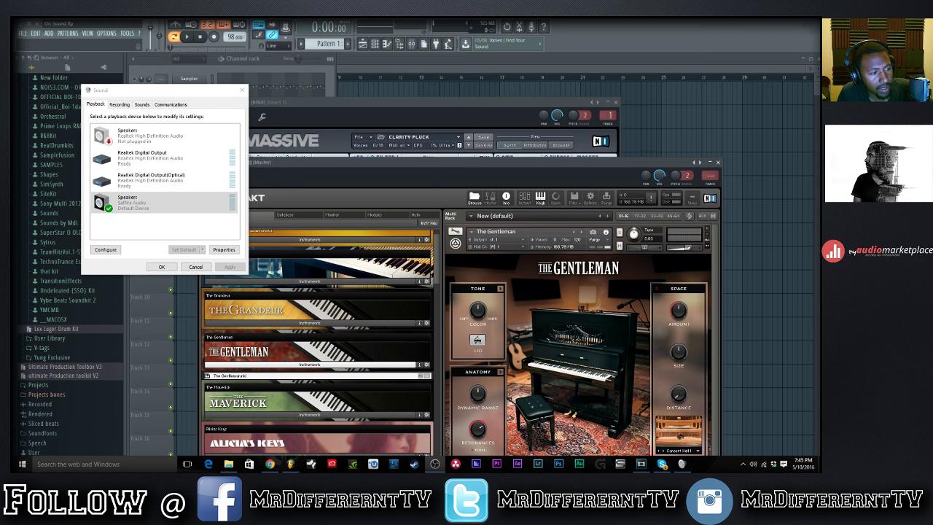
pyautogui.click(160, 267)
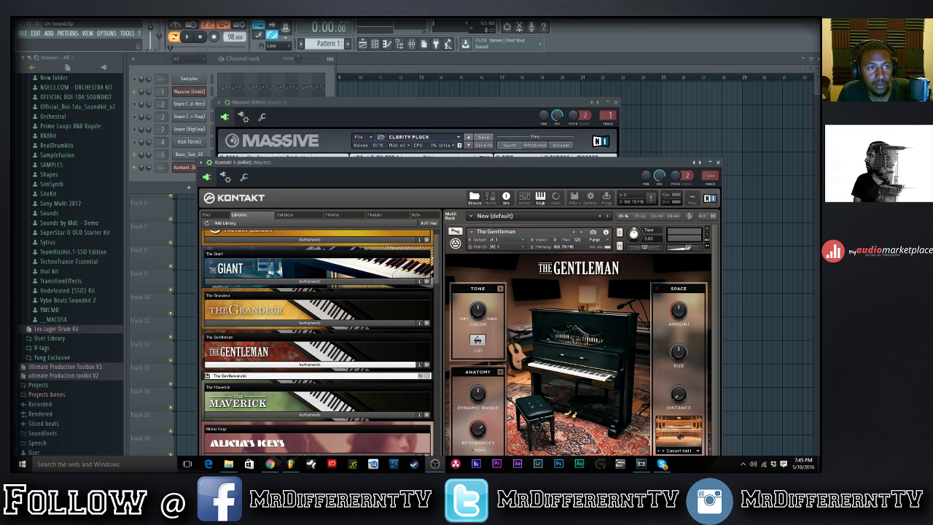
# Play the pattern with The Gentleman loaded and stop playback.
pyautogui.click(189, 43)
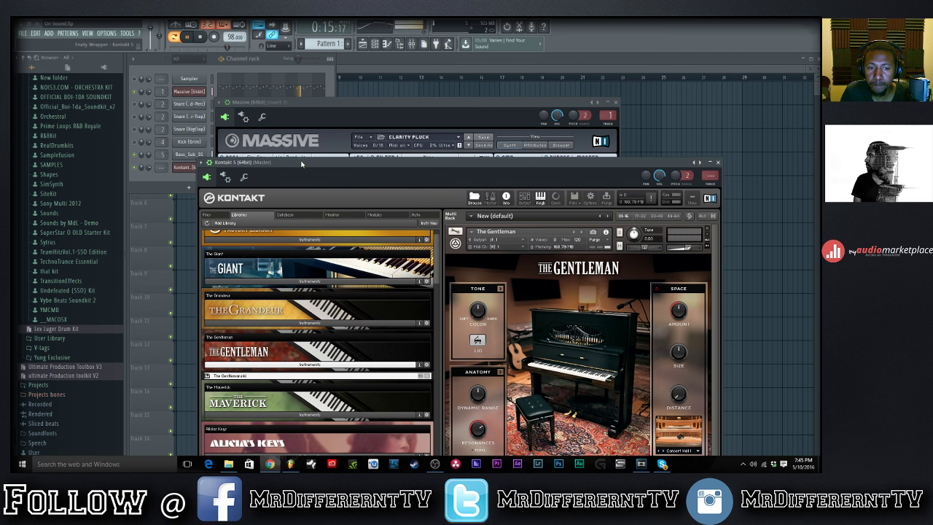
pyautogui.click(205, 41)
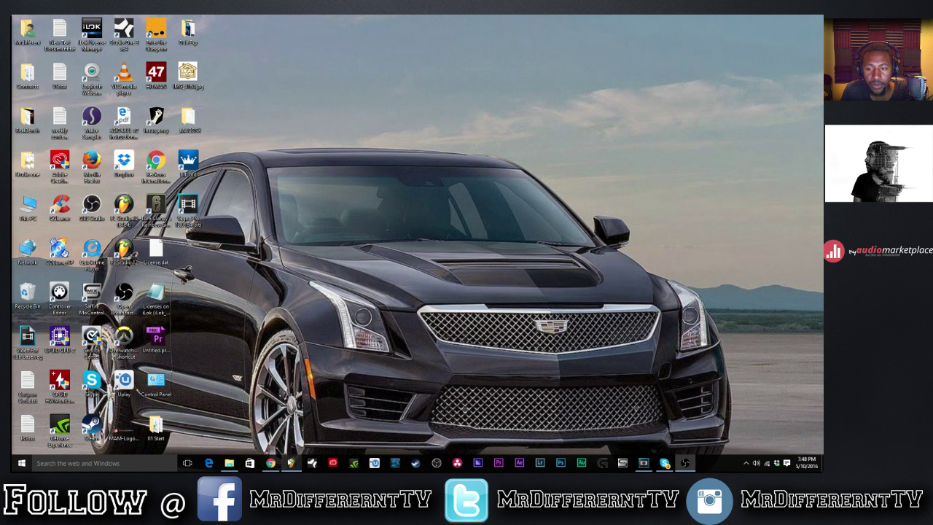
# Switch back to FL Studio, focus the channel rack and audition the pattern with the Kontakt channel selected.
pyautogui.click(290, 464)
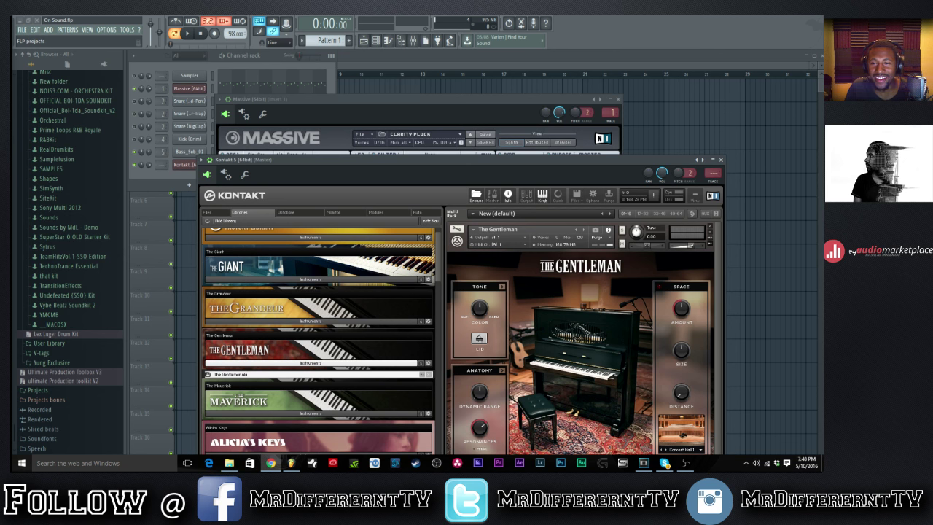
pyautogui.click(267, 60)
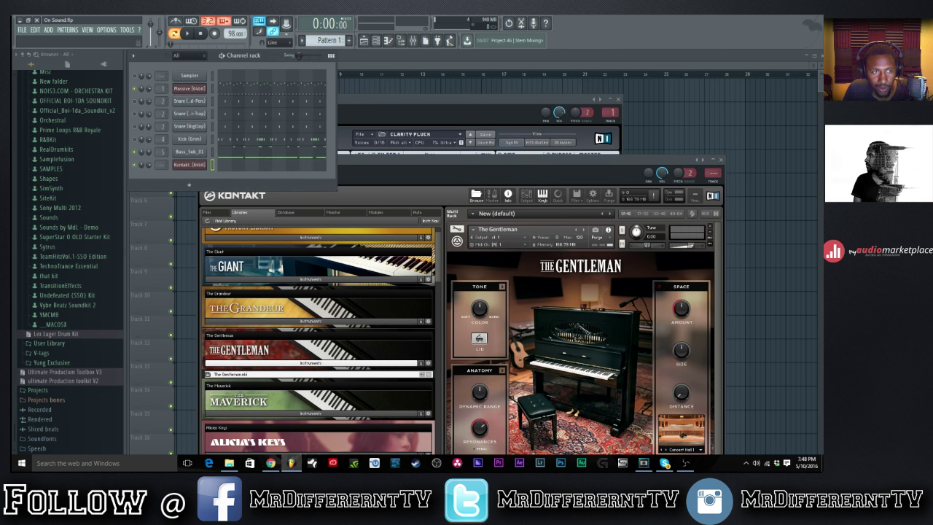
pyautogui.press('space')
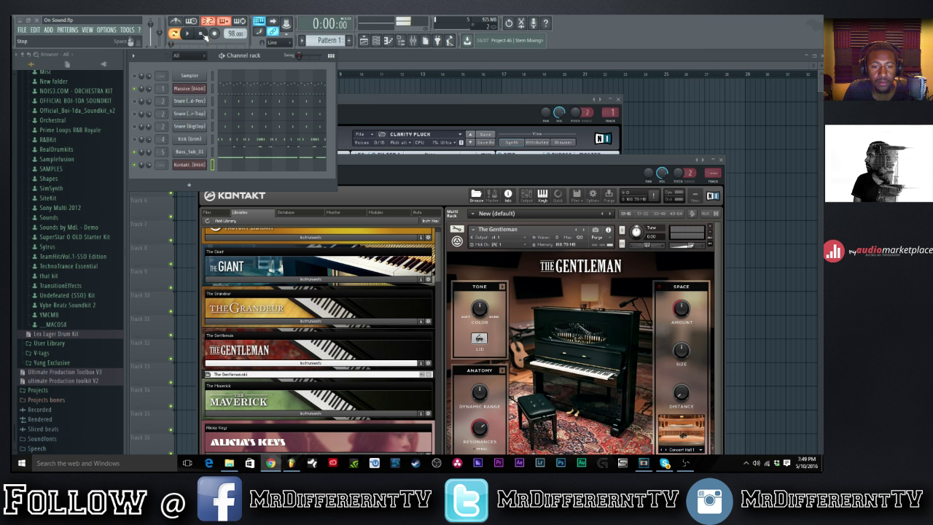
pyautogui.press('space')
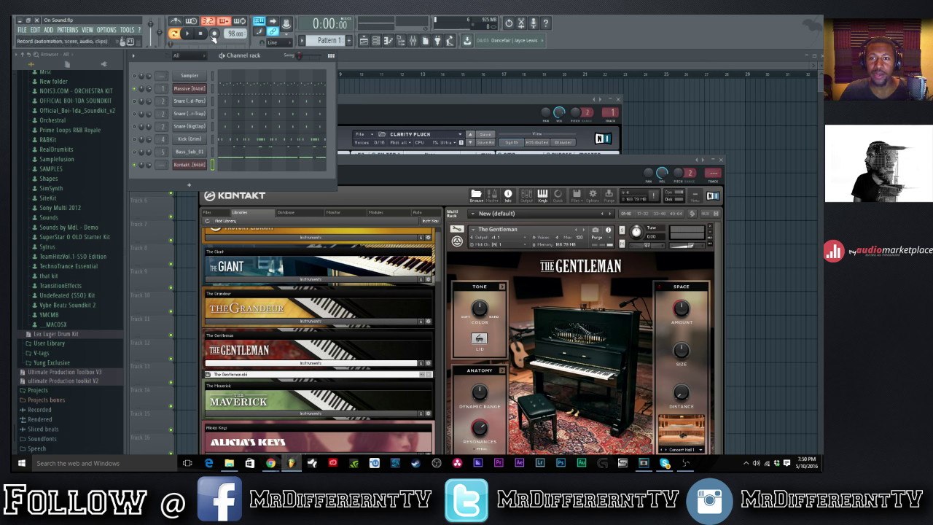
pyautogui.click(188, 34)
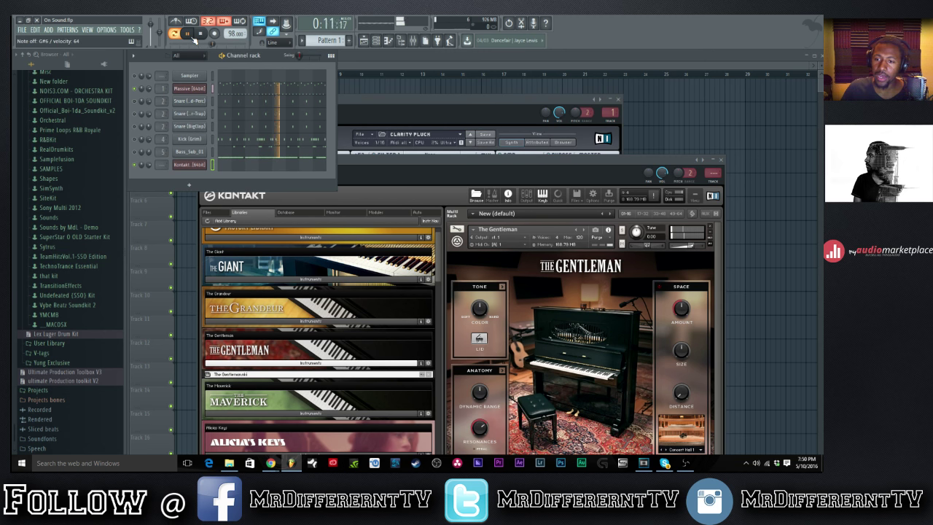
pyautogui.click(200, 34)
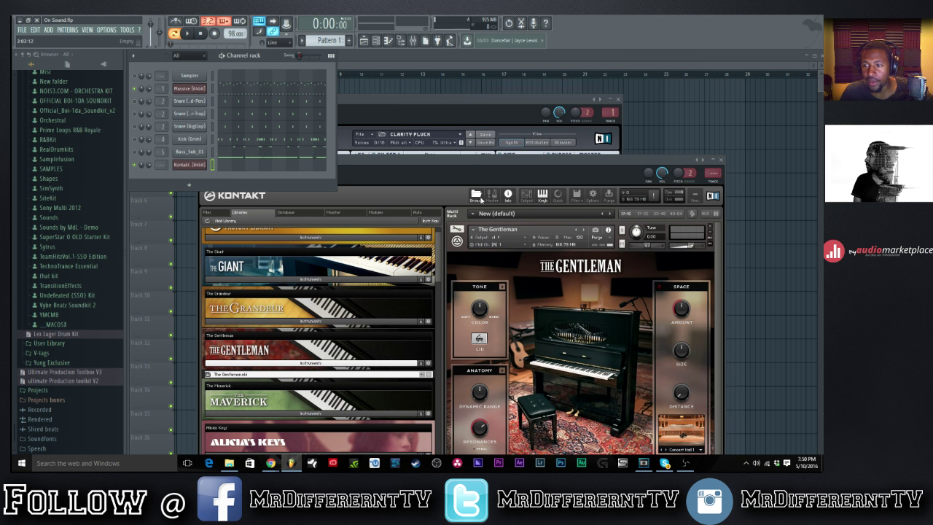
# Move the Kontakt window up so the whole instrument fits on screen and hide its wrapper toolbar.
pyautogui.moveTo(469, 169); pyautogui.dragTo(507, 83)
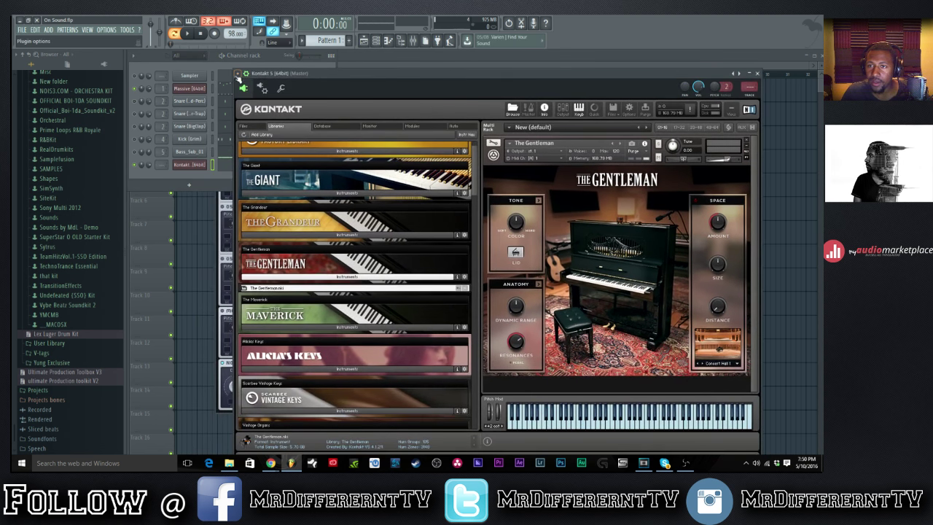
pyautogui.click(247, 73)
# Look through the Kontakt library list from the pianos to the bass instruments and close the Kontakt window.
pyautogui.scroll(-5, 381, 248)
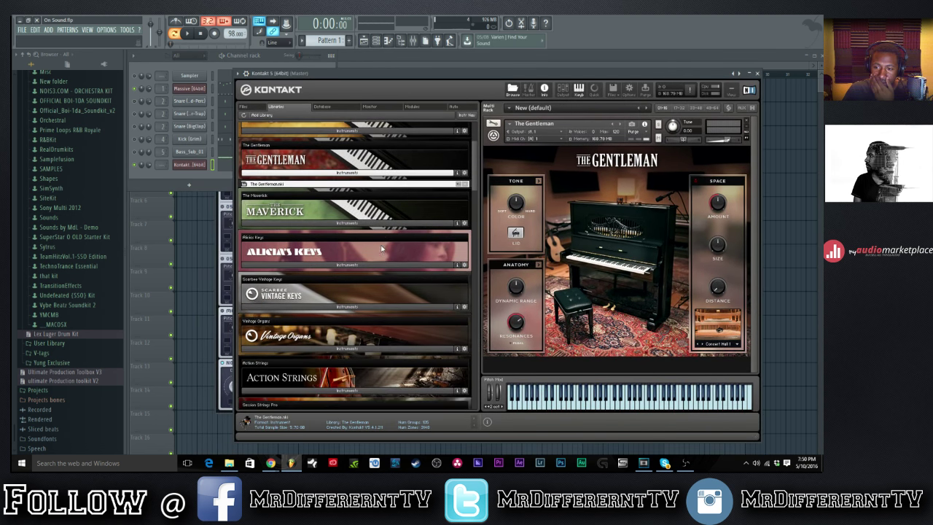
pyautogui.scroll(-6, 381, 248)
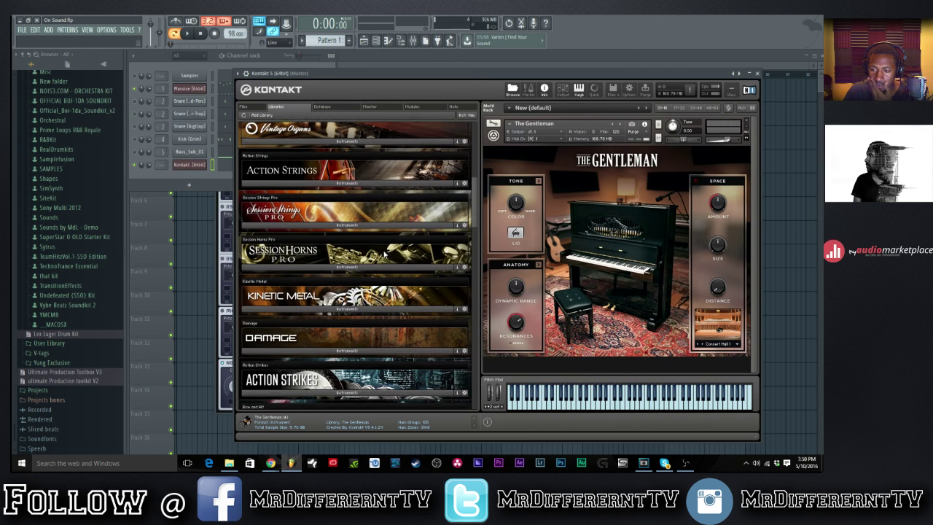
pyautogui.scroll(-6, 384, 253)
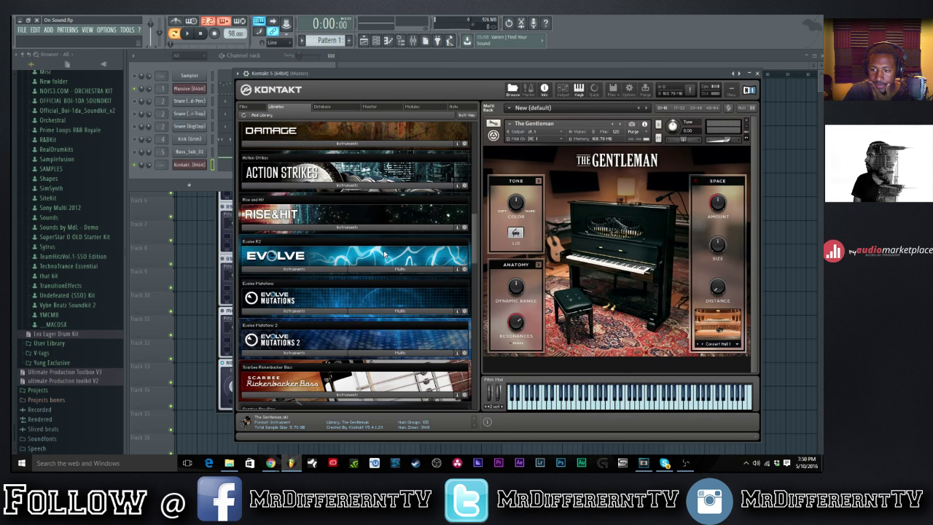
pyautogui.scroll(-3, 384, 254)
pyautogui.scroll(5, 383, 244)
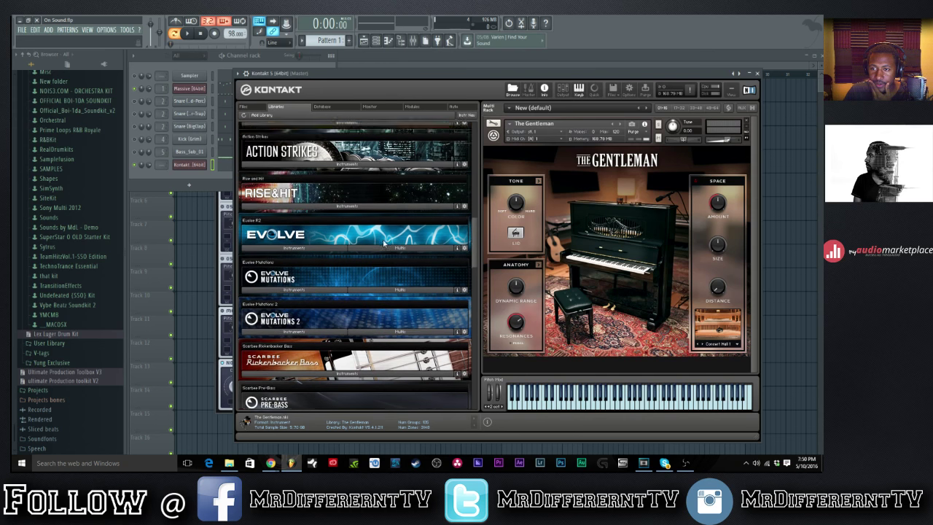
pyautogui.scroll(5, 383, 243)
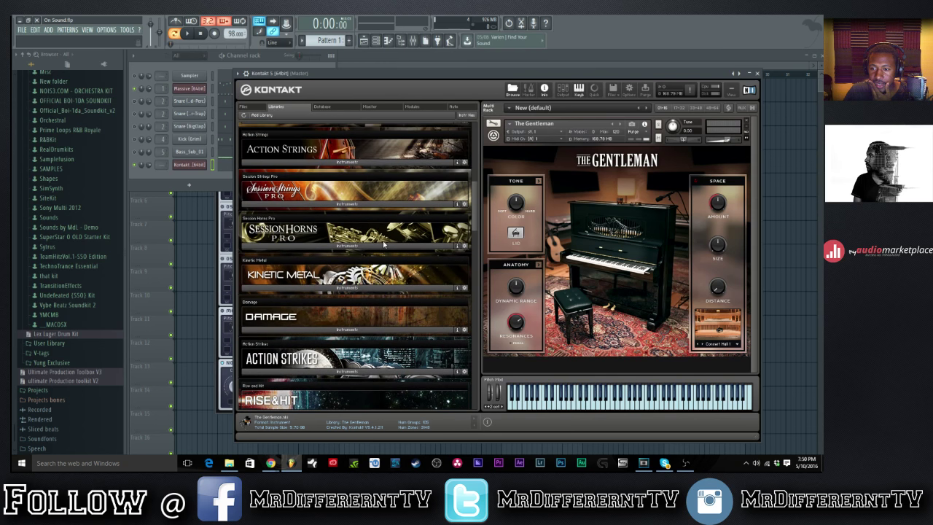
pyautogui.scroll(2, 383, 245)
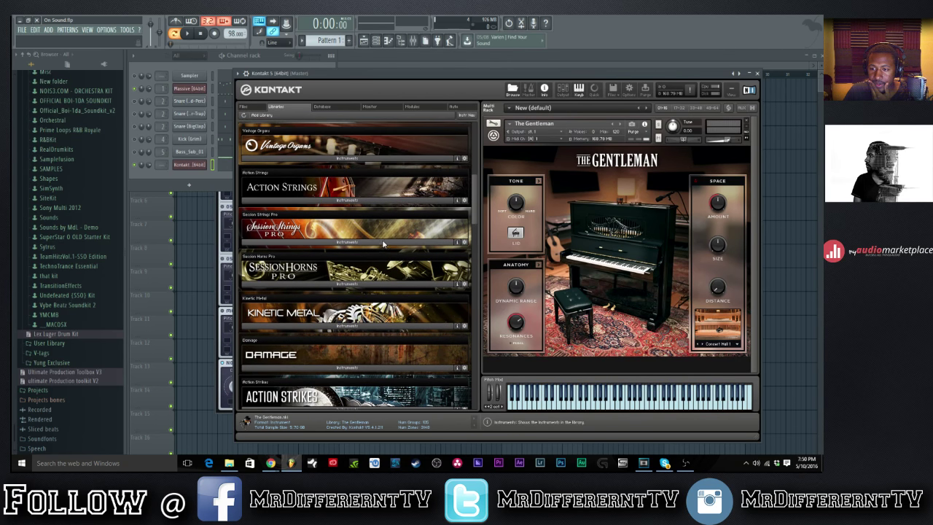
pyautogui.scroll(5, 354, 340)
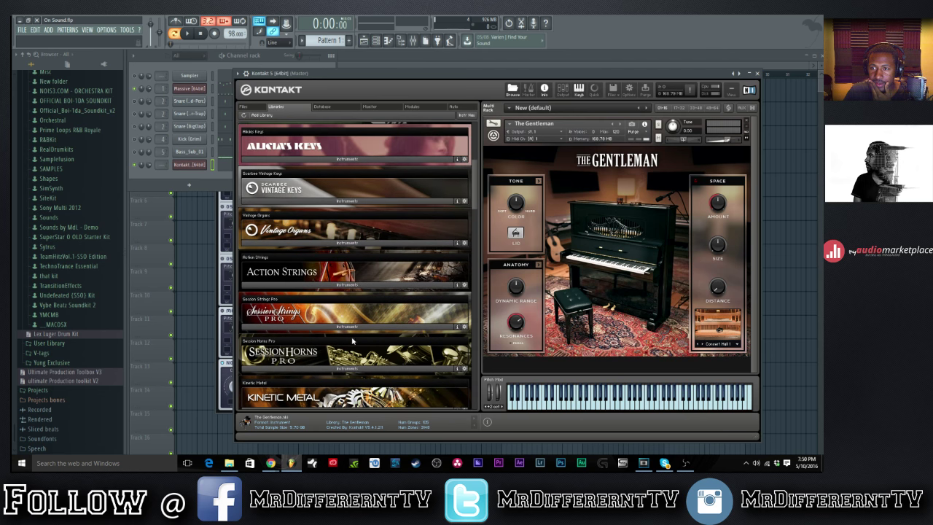
pyautogui.scroll(1, 351, 340)
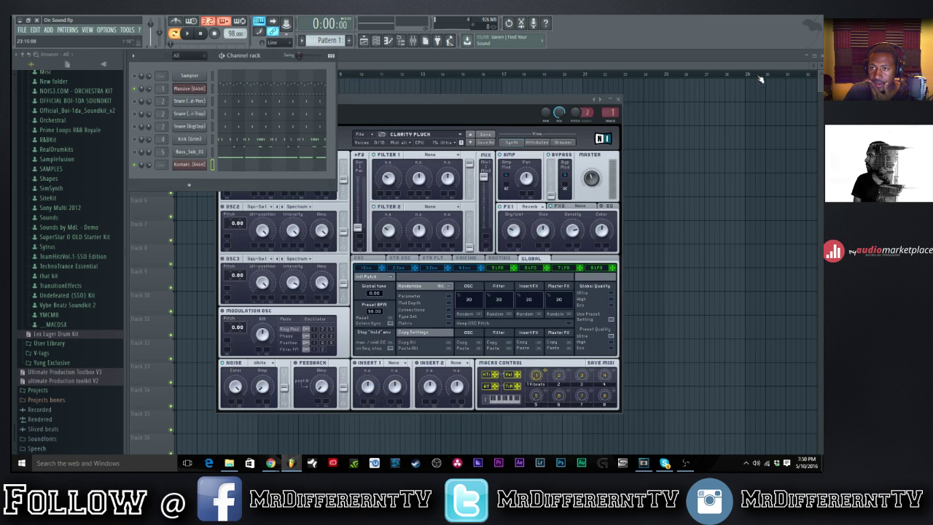
pyautogui.click(757, 73)
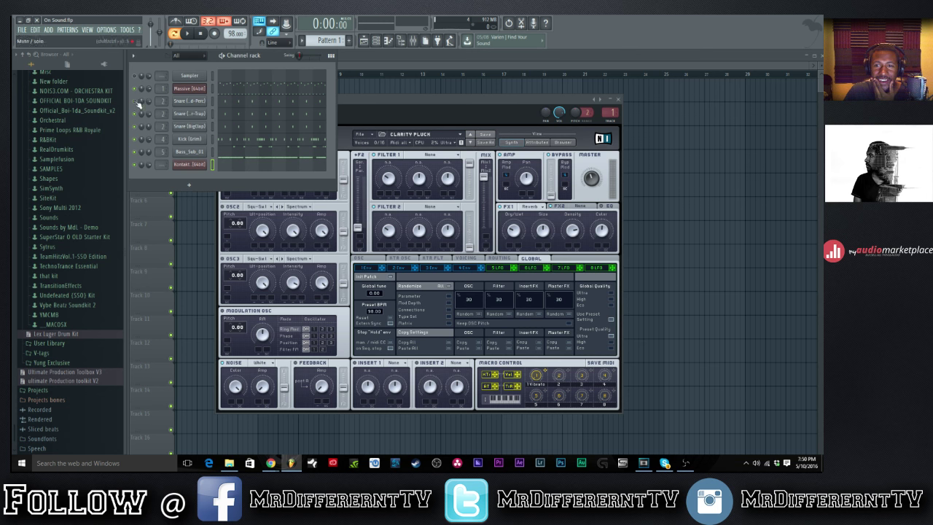
# Play the pattern and stop it, and bring up the Massive instrument window clear of the channel rack.
pyautogui.click(192, 35)
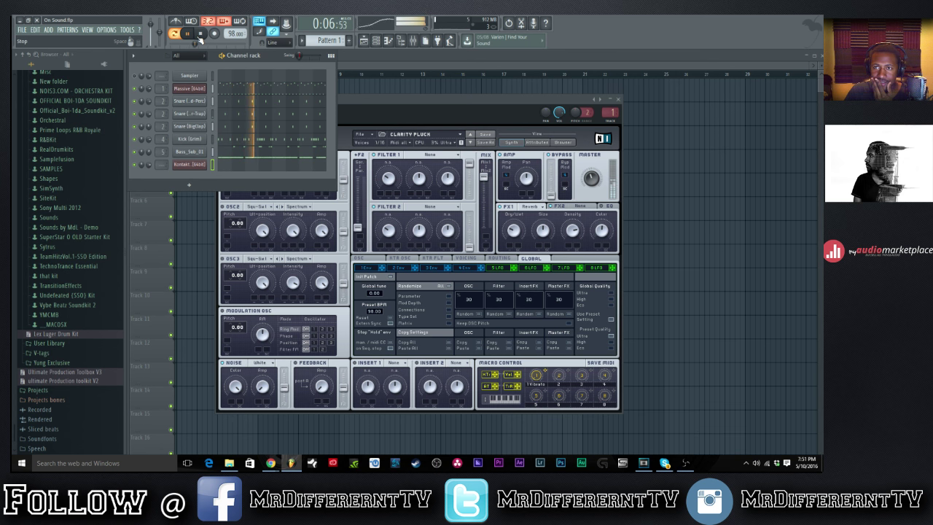
pyautogui.click(201, 34)
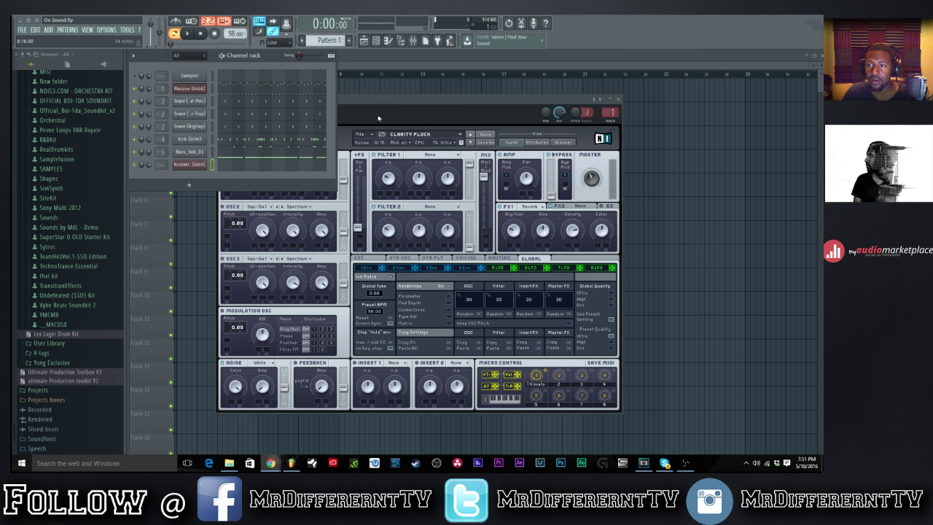
pyautogui.click(190, 88)
pyautogui.moveTo(414, 102); pyautogui.dragTo(512, 102)
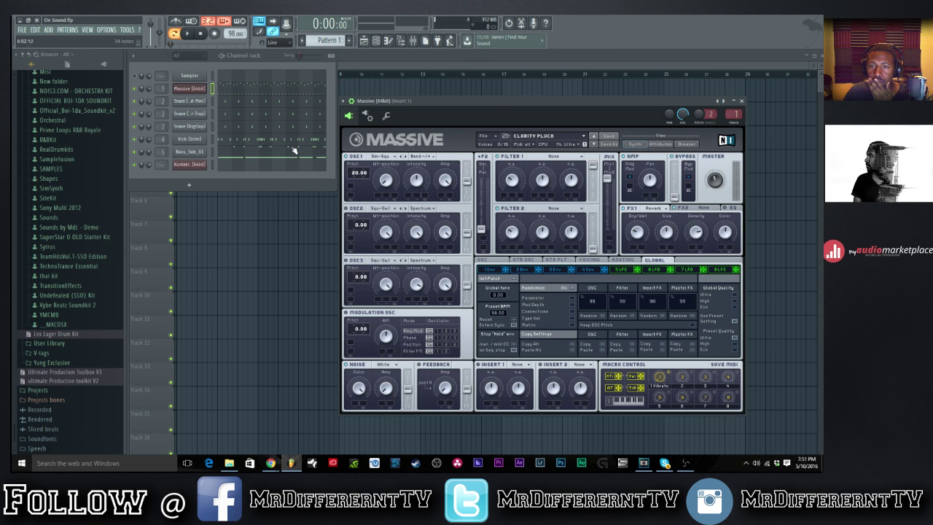
# Add a Reaktor 6 channel and load the Razor instrument from its player library.
pyautogui.click(188, 184)
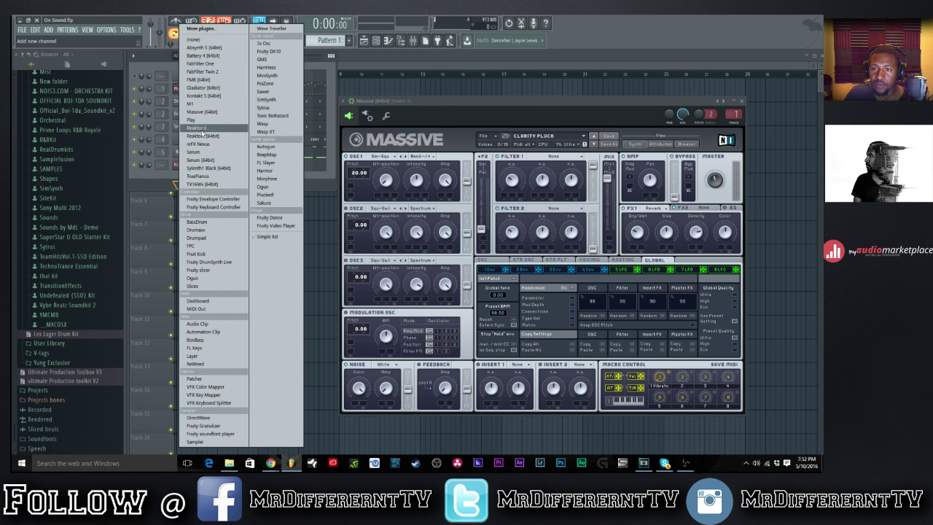
pyautogui.click(203, 128)
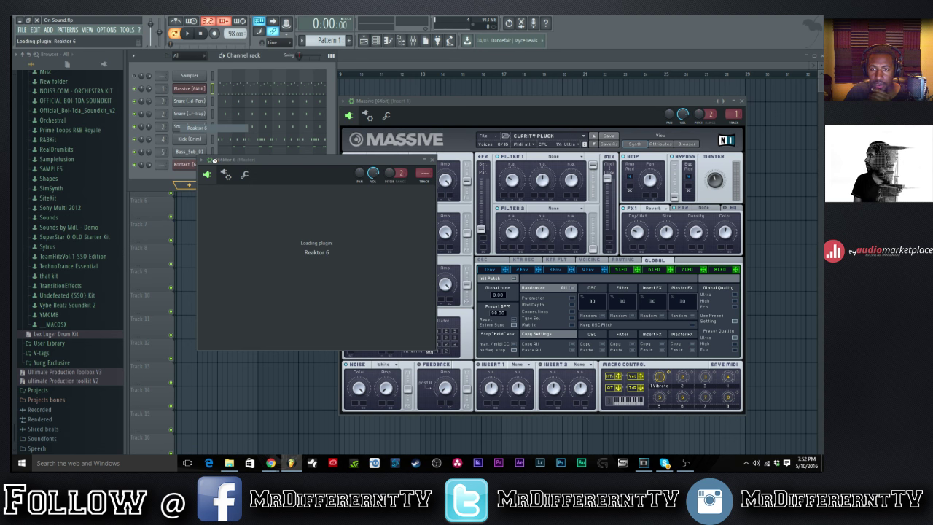
pyautogui.moveTo(279, 170); pyautogui.dragTo(303, 113)
pyautogui.scroll(1, 244, 179)
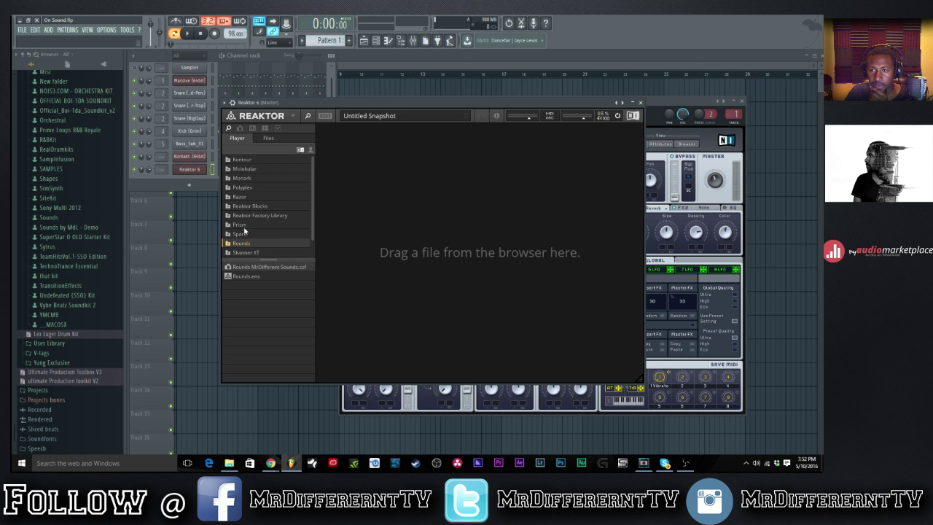
pyautogui.click(246, 197)
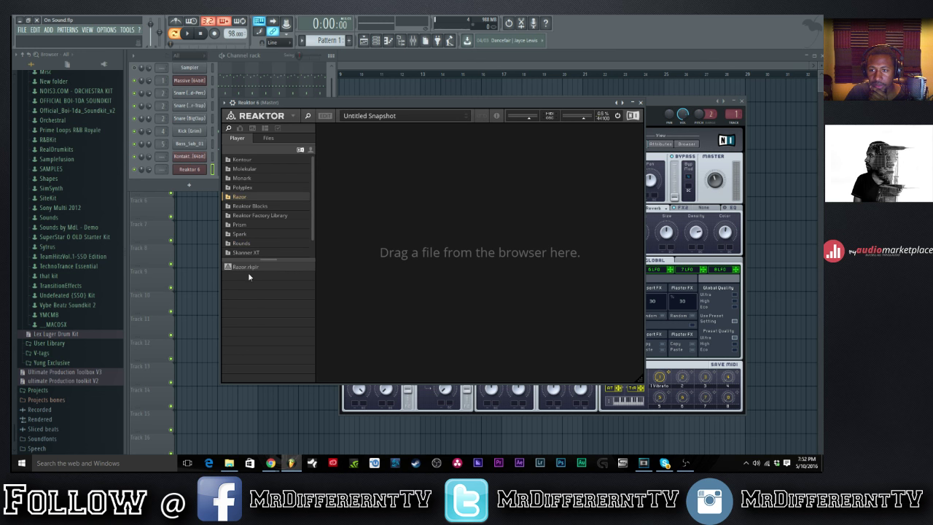
pyautogui.moveTo(245, 267); pyautogui.dragTo(379, 236)
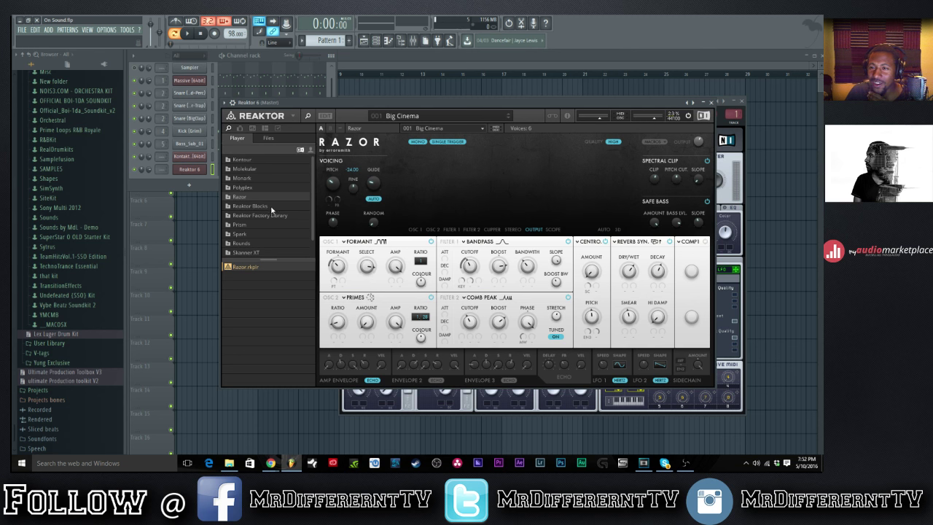
# Load Razor's The Shining snapshot from the Pads bank to audition it, and switch to the Woodfinger snapshot.
pyautogui.click(434, 115)
pyautogui.moveTo(428, 130)
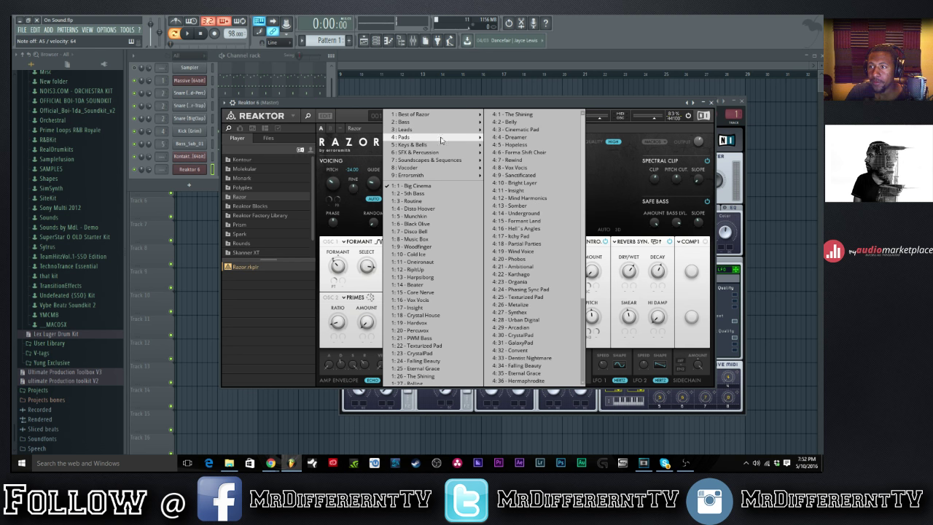
pyautogui.click(516, 115)
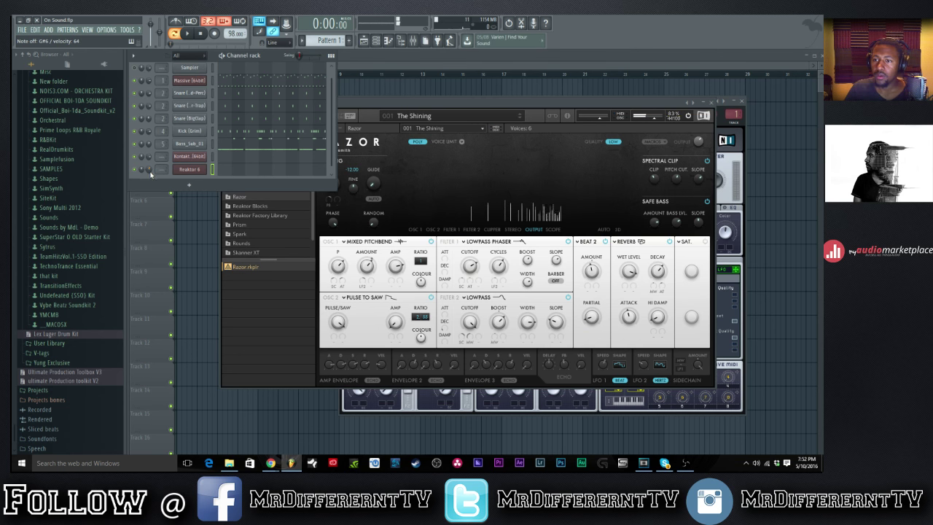
pyautogui.click(373, 128)
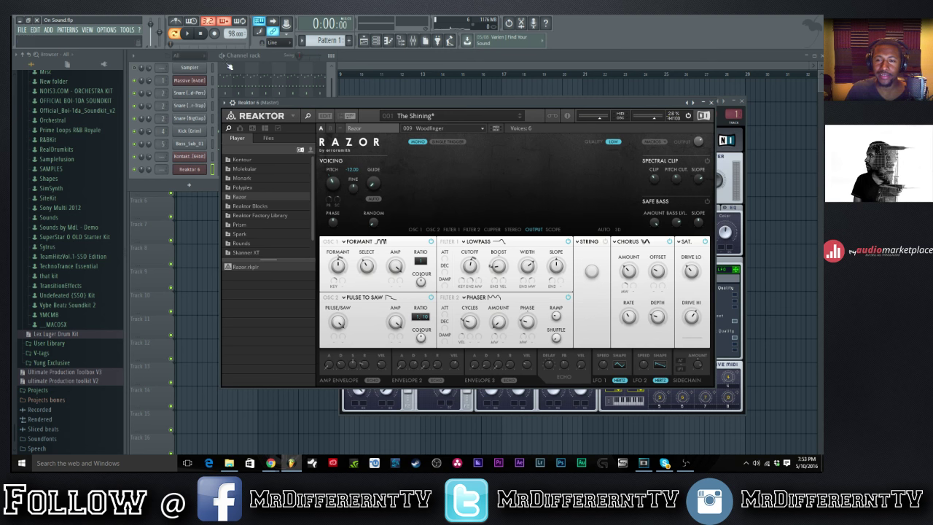
# Add a Sytrus channel, show the piano roll, and reopen the Sytrus window.
pyautogui.click(188, 185)
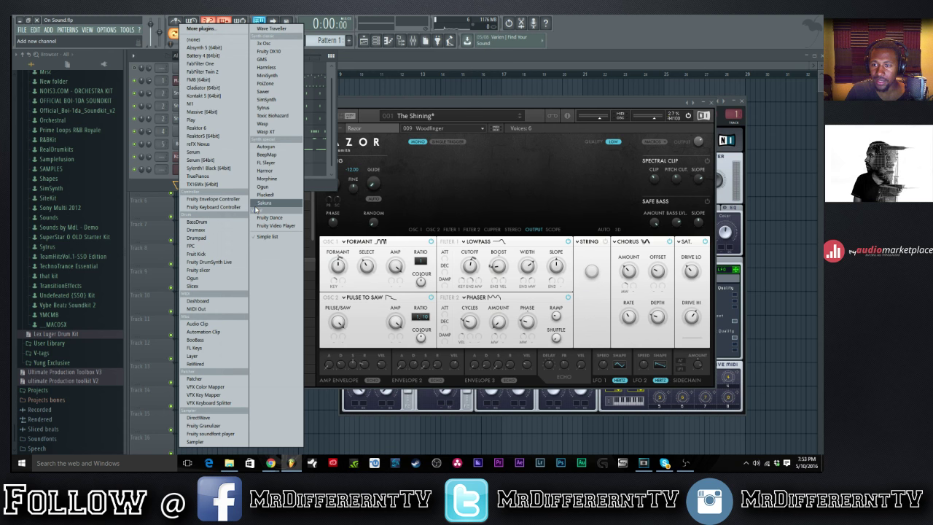
pyautogui.click(265, 107)
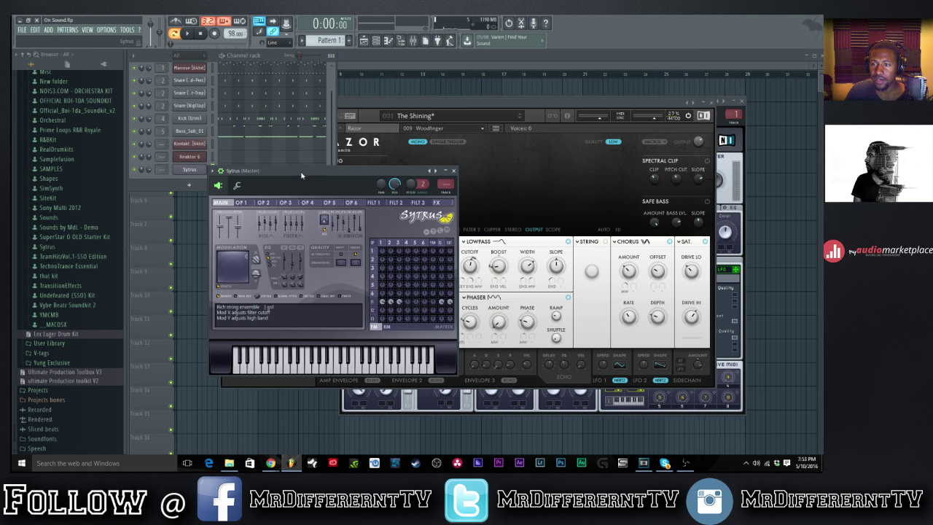
pyautogui.press('F7')
pyautogui.click(376, 40)
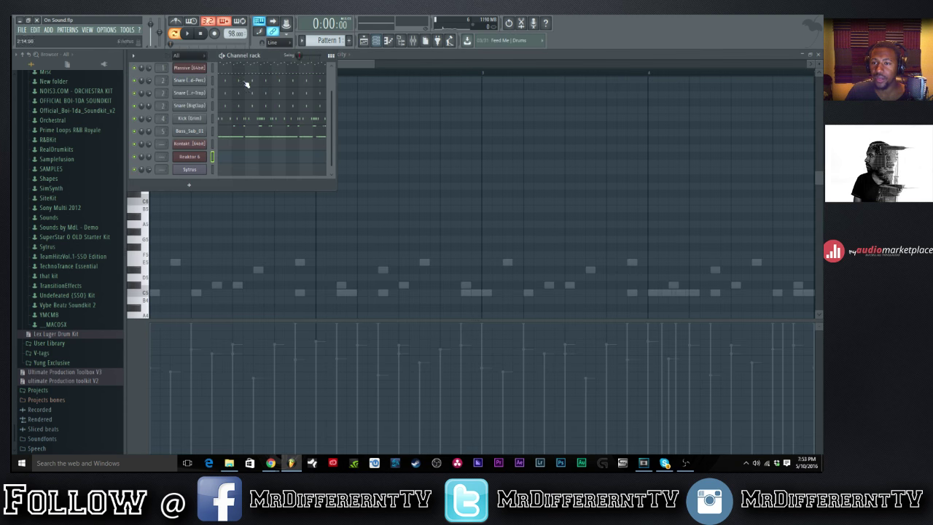
pyautogui.click(190, 170)
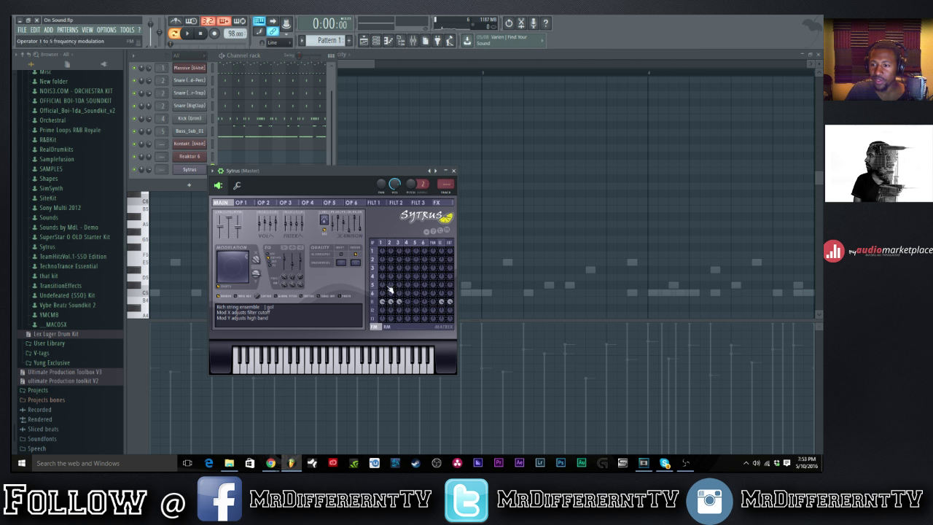
# Look through Sytrus's main settings and the pages of operators 1 and 2.
pyautogui.click(243, 202)
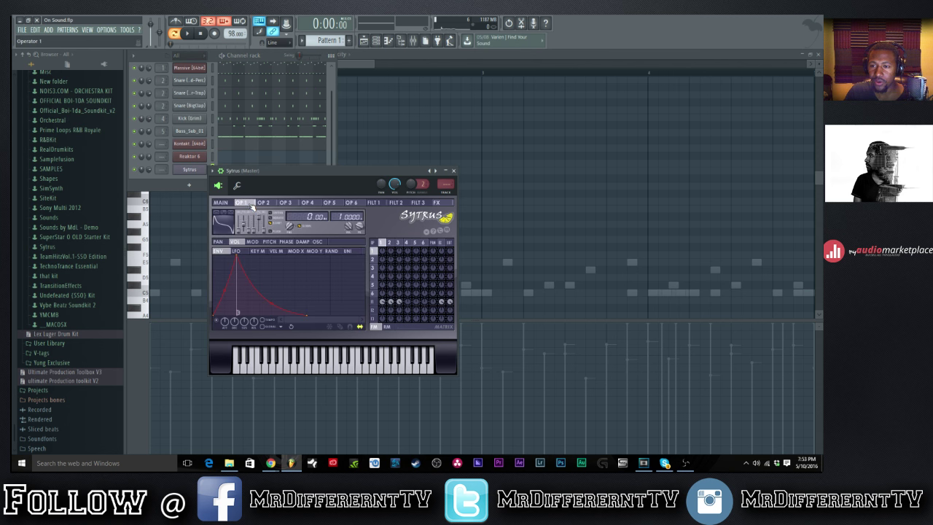
pyautogui.click(262, 204)
pyautogui.click(243, 202)
pyautogui.click(221, 203)
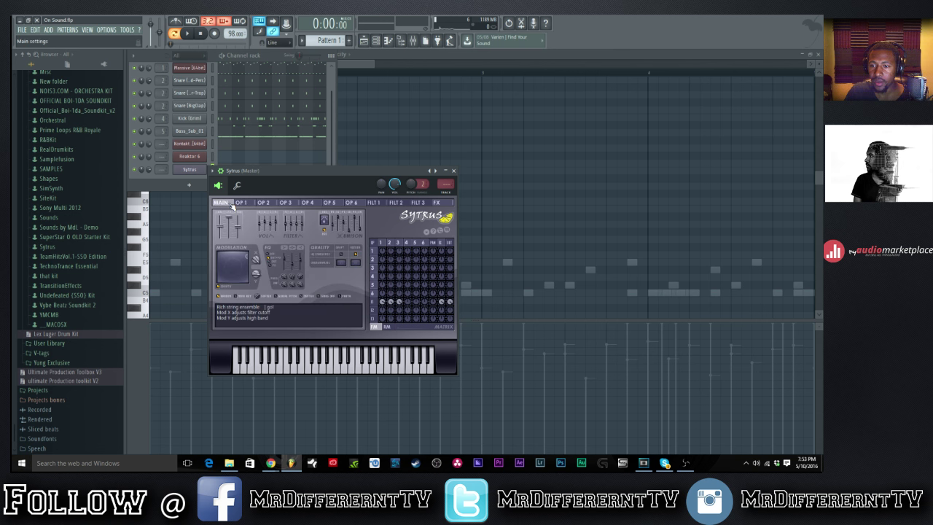
pyautogui.click(242, 202)
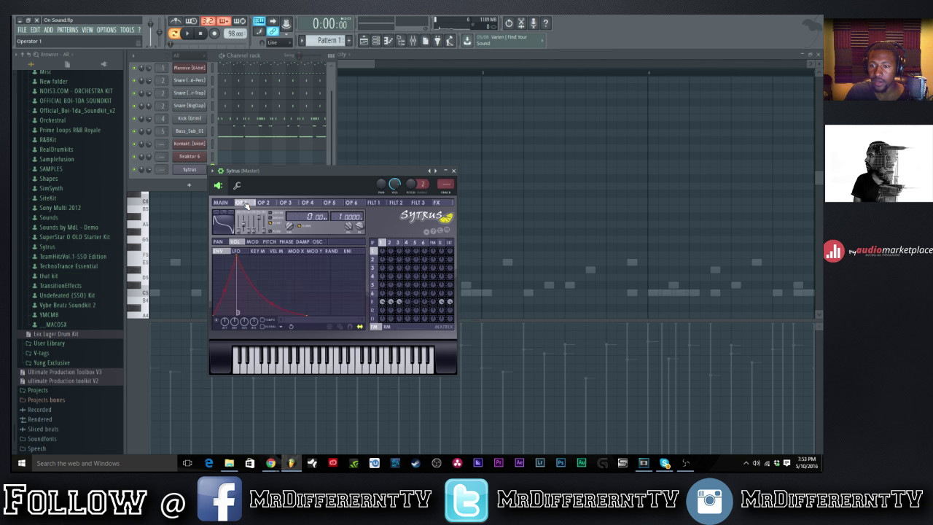
# Try a descending line in the Mod X mapping of operator 1's volume.
pyautogui.click(301, 252)
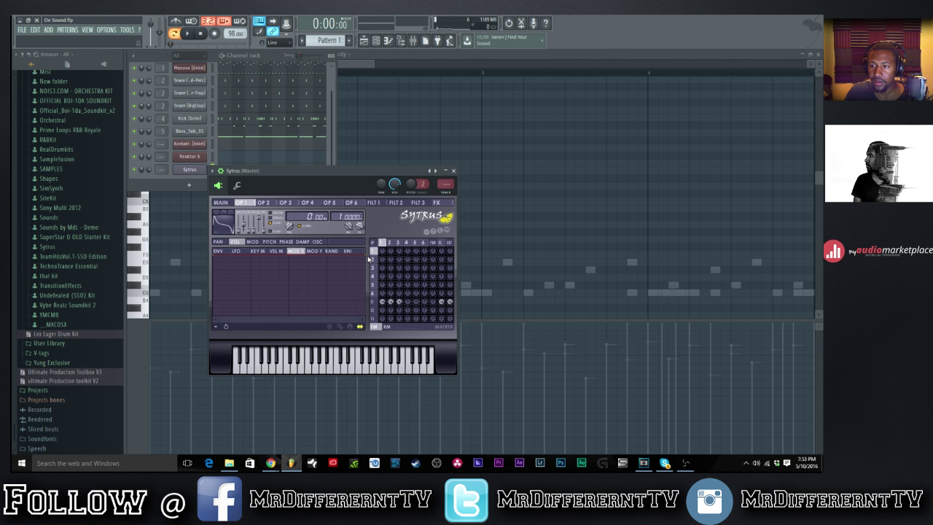
pyautogui.moveTo(368, 256); pyautogui.dragTo(366, 316)
pyautogui.click(221, 242)
pyautogui.click(235, 243)
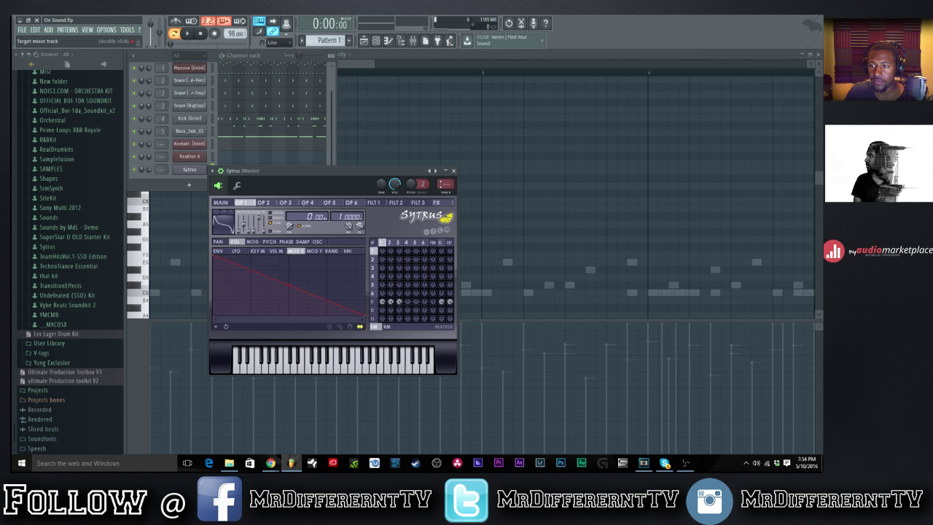
# Load the Default preset in Sytrus.
pyautogui.rightClick(440, 172)
pyautogui.click(304, 25)
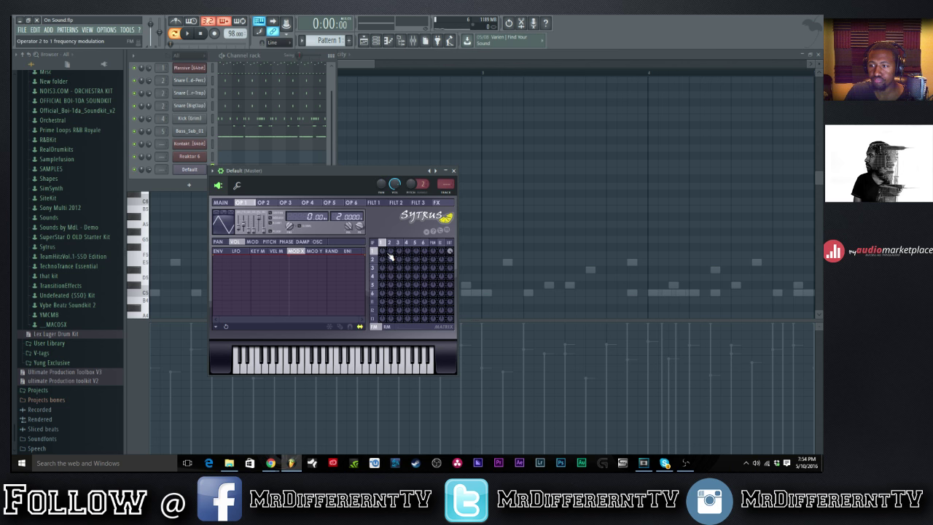
# Try adjusting operator 1's frequency modulation and its detune at 50 cents, and reset both to 0.
pyautogui.moveTo(390, 257); pyautogui.dragTo(390, 255)
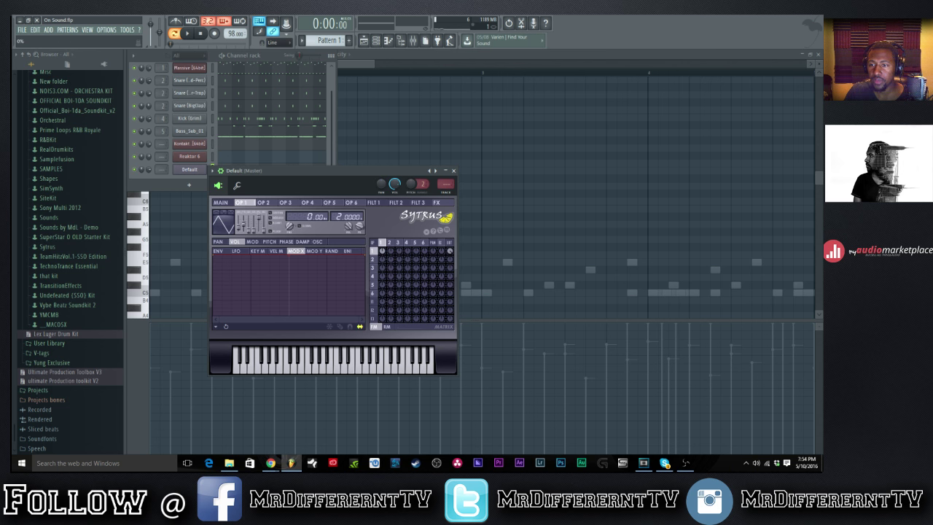
pyautogui.moveTo(318, 216); pyautogui.dragTo(323, 209)
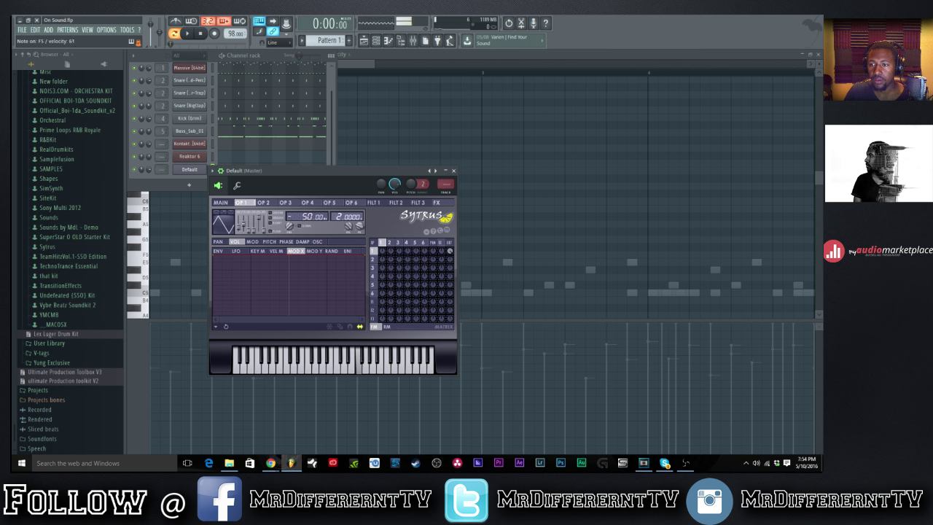
pyautogui.moveTo(304, 217); pyautogui.dragTo(304, 211)
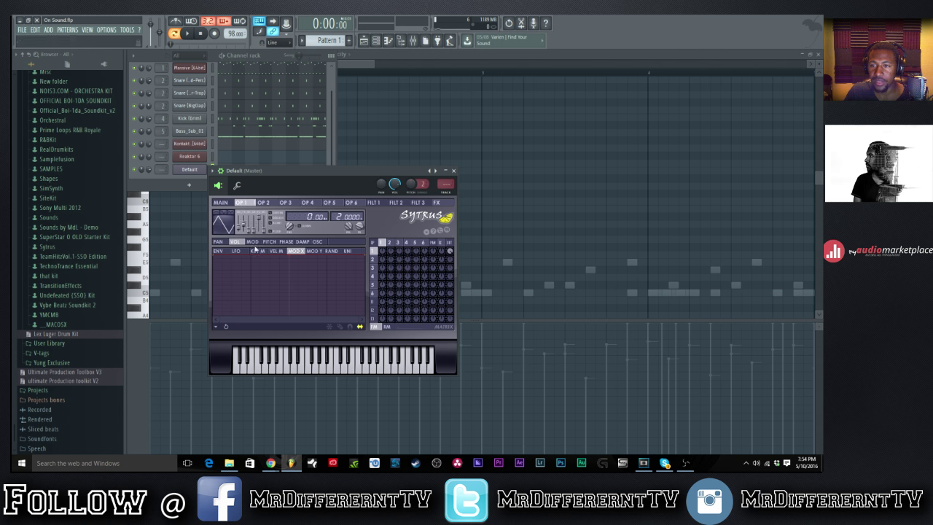
# Try operator 1's self frequency modulation at 39% and audition it with test notes.
pyautogui.moveTo(381, 250); pyautogui.dragTo(381, 244)
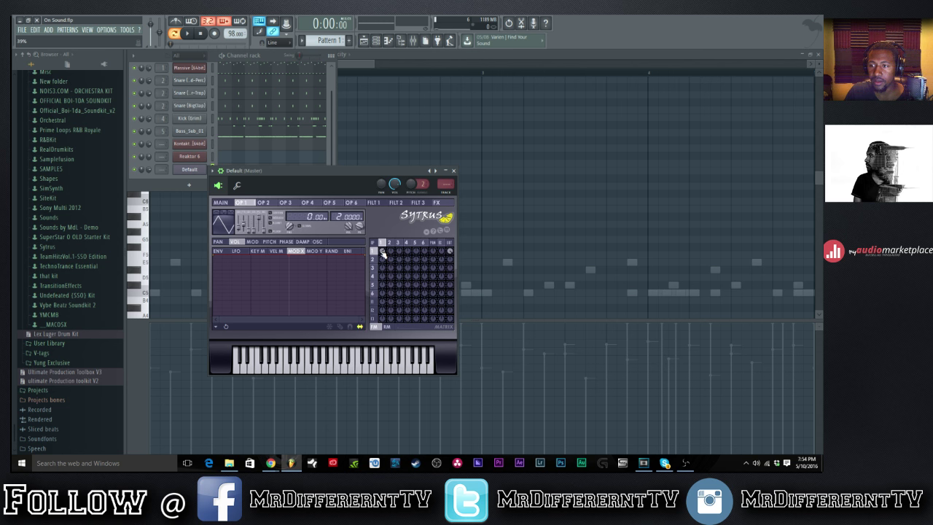
pyautogui.moveTo(382, 251); pyautogui.dragTo(381, 248)
pyautogui.press('b')
pyautogui.press('b')
# Raise the operator 2 to 1 frequency modulation and audition the sound with repeated notes.
pyautogui.moveTo(391, 251); pyautogui.dragTo(391, 243)
pyautogui.press('b')
pyautogui.press('b')
pyautogui.press('b')
pyautogui.press('b')
pyautogui.press('b')
# Add several groups of higher harmonics to operator 1's oscillator and audition the altered waveform with repeated notes.
pyautogui.click(317, 241)
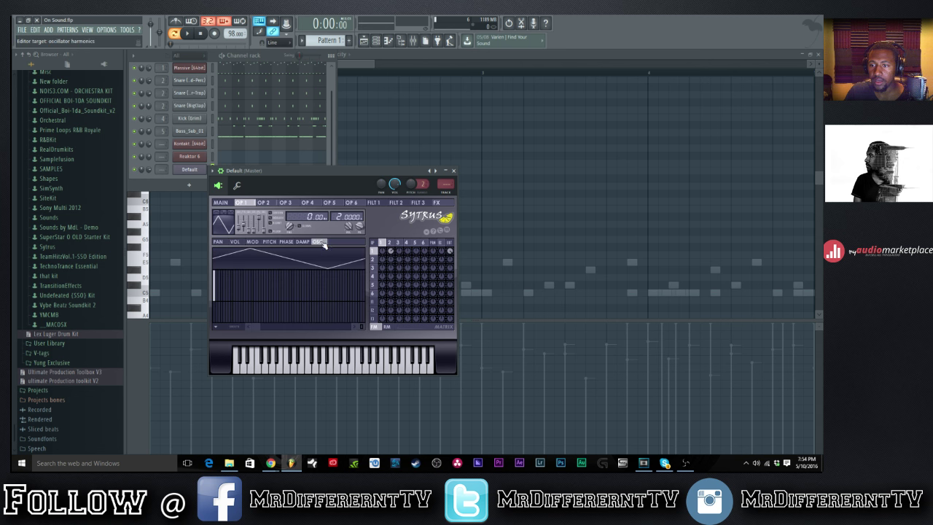
pyautogui.click(226, 293)
pyautogui.moveTo(244, 293); pyautogui.dragTo(262, 295)
pyautogui.click(309, 290)
pyautogui.click(314, 290)
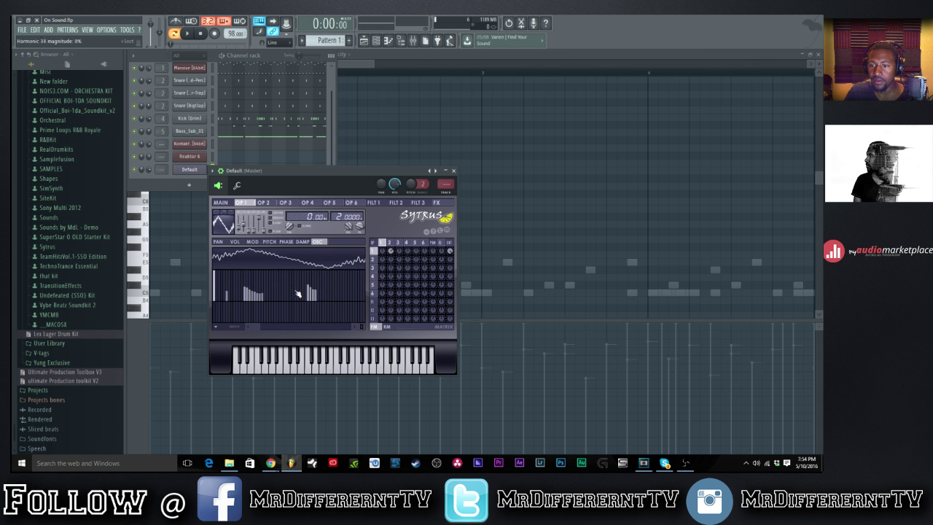
pyautogui.click(292, 289)
pyautogui.press('b')
pyautogui.press('b')
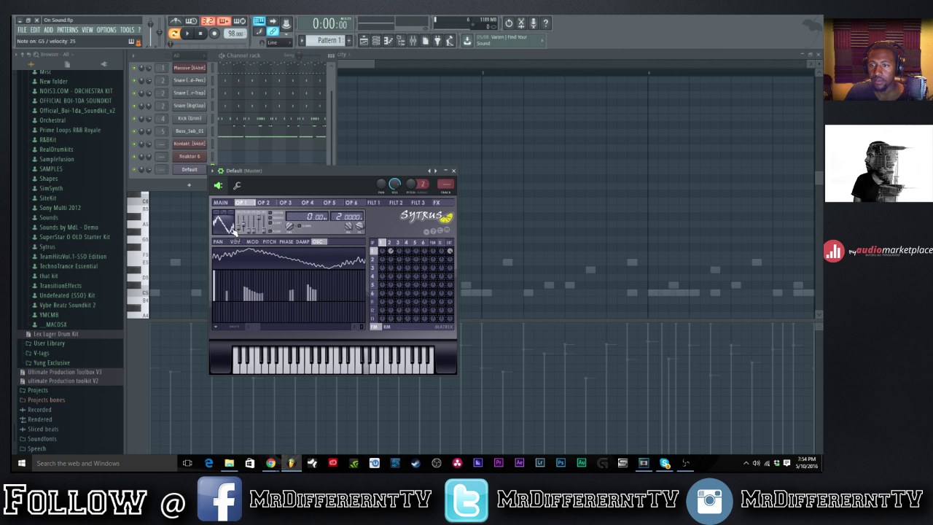
# Try operator 1's detune at -20 cents with test notes and reset it to 0.
pyautogui.scroll(-2, 302, 216)
pyautogui.press('b')
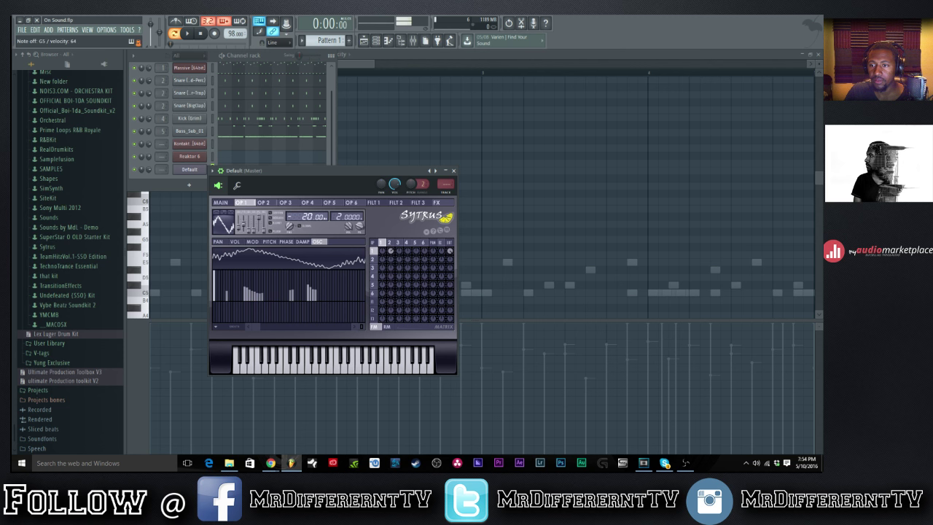
pyautogui.press('b')
pyautogui.press('b')
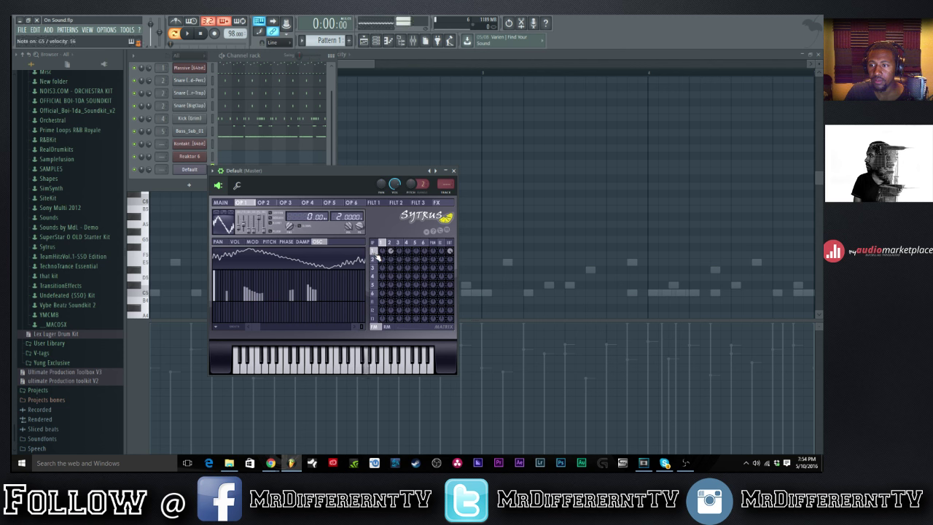
# Set operator 2's detune to -300 cents and audition the sound with test notes.
pyautogui.click(263, 202)
pyautogui.press('b')
pyautogui.scroll(-3, 306, 216)
pyautogui.press('b')
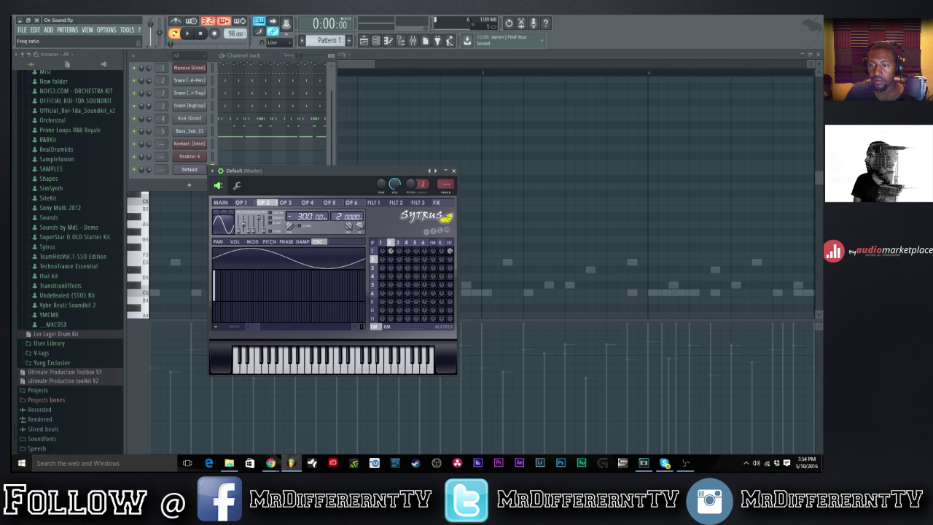
pyautogui.press('c')
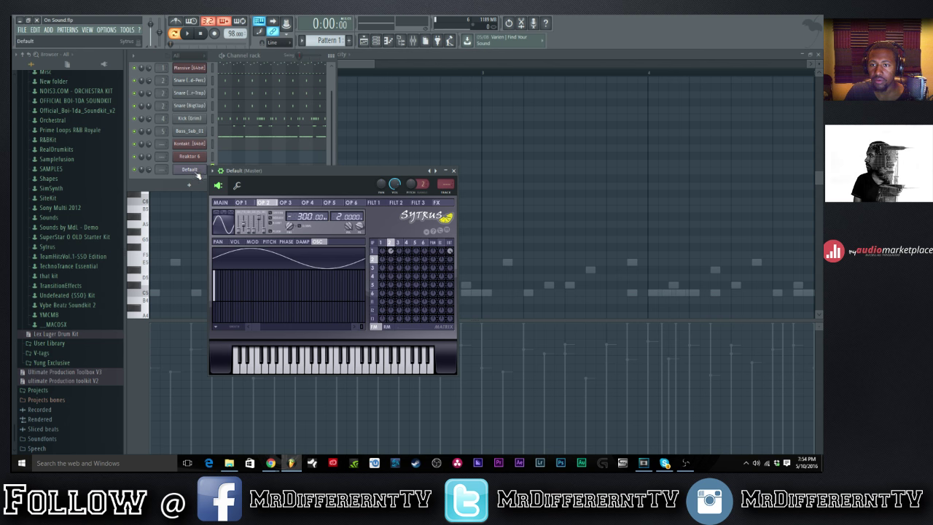
# Audition the sound's lower notes in the Sytrus channel's piano roll, and reopen the Sytrus editor.
pyautogui.press('Escape')
pyautogui.press('Escape')
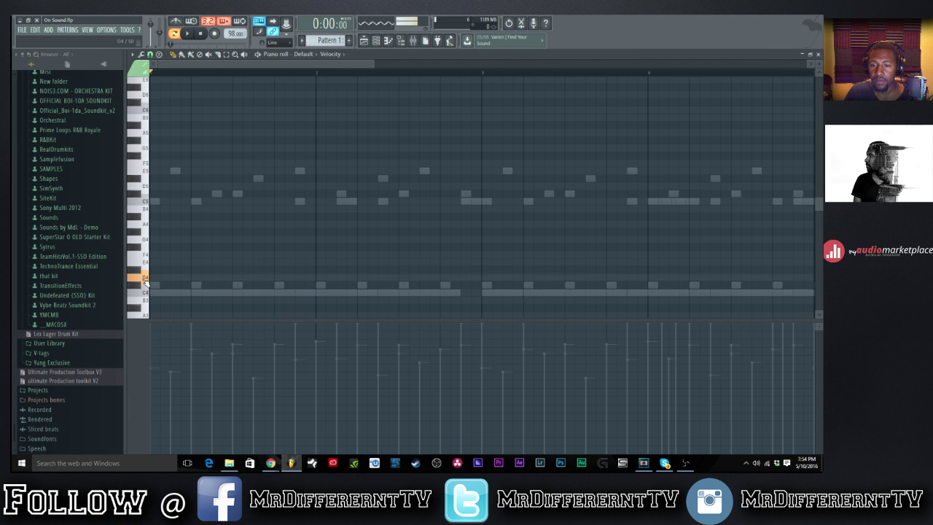
pyautogui.scroll(-3, 151, 299)
pyautogui.scroll(-1, 151, 299)
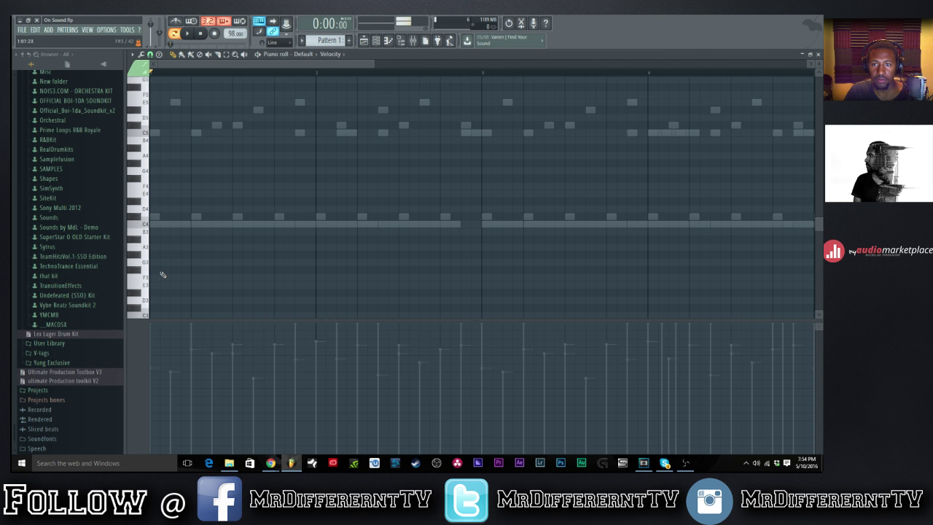
pyautogui.press('F6')
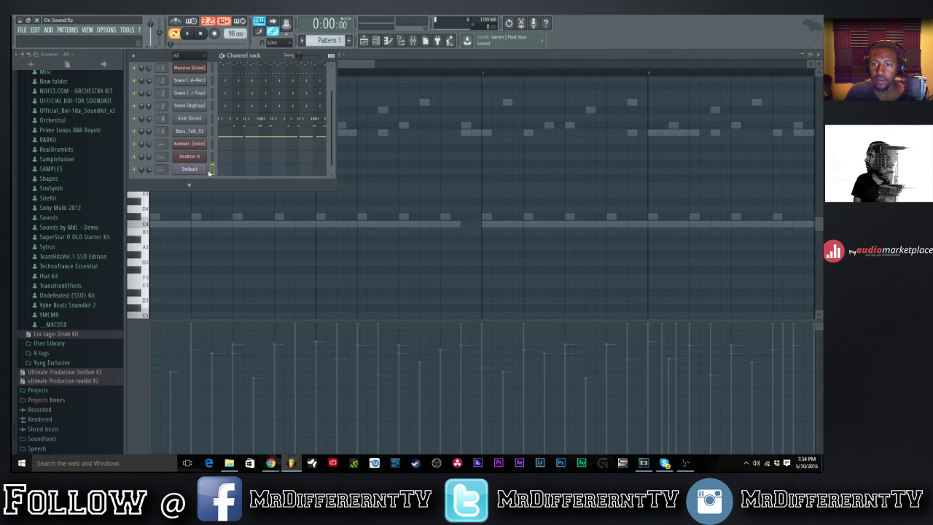
pyautogui.click(204, 170)
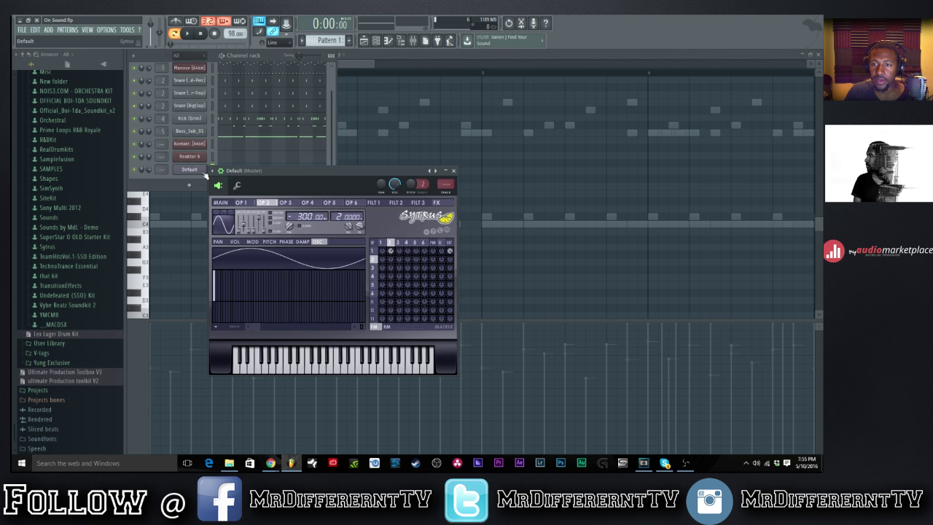
# Inspect the Mod X curves of operator 1's volume and modulation targets.
pyautogui.click(241, 202)
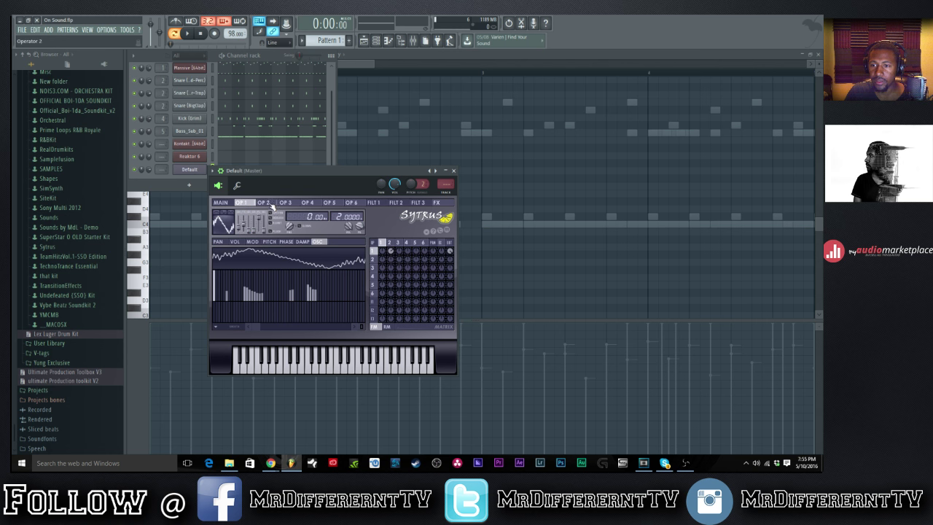
pyautogui.click(236, 243)
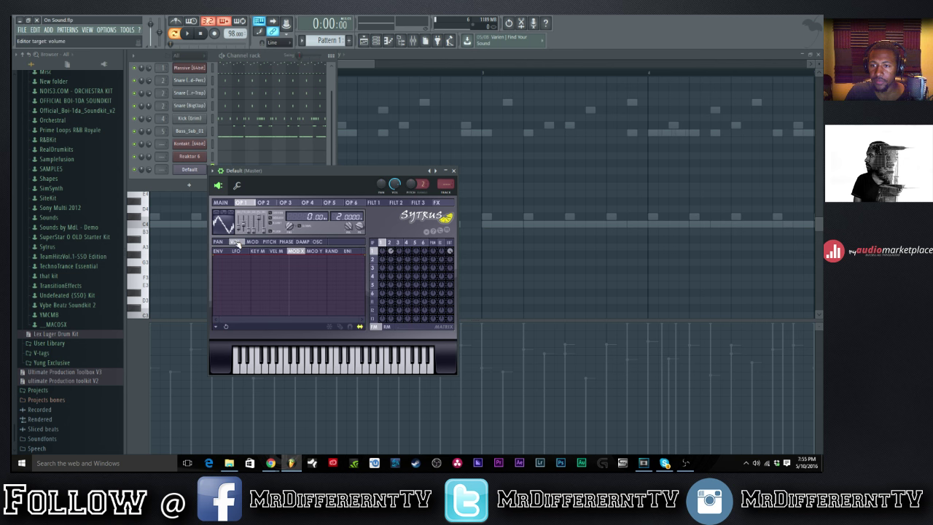
pyautogui.click(297, 251)
pyautogui.click(253, 241)
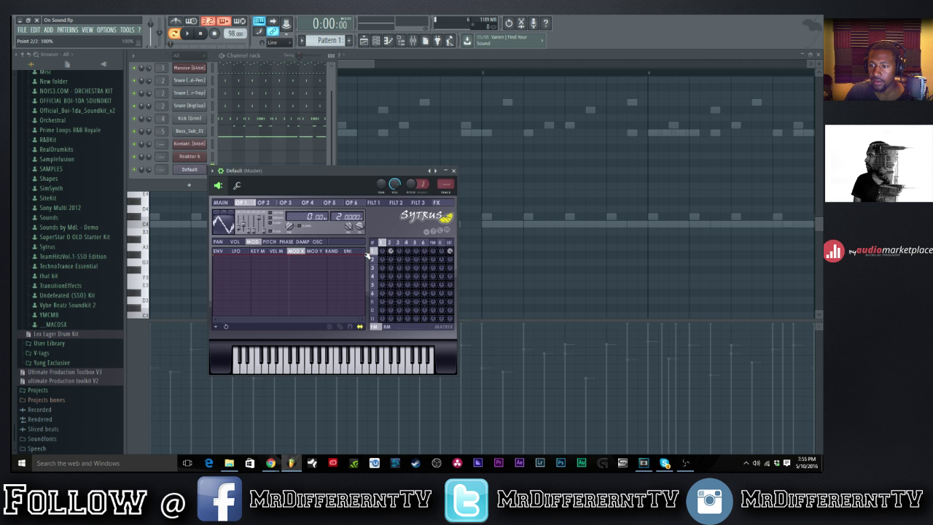
# Move Sytrus's main X/Y modulation point along the X axis and audition the sound at different positions.
pyautogui.click(221, 203)
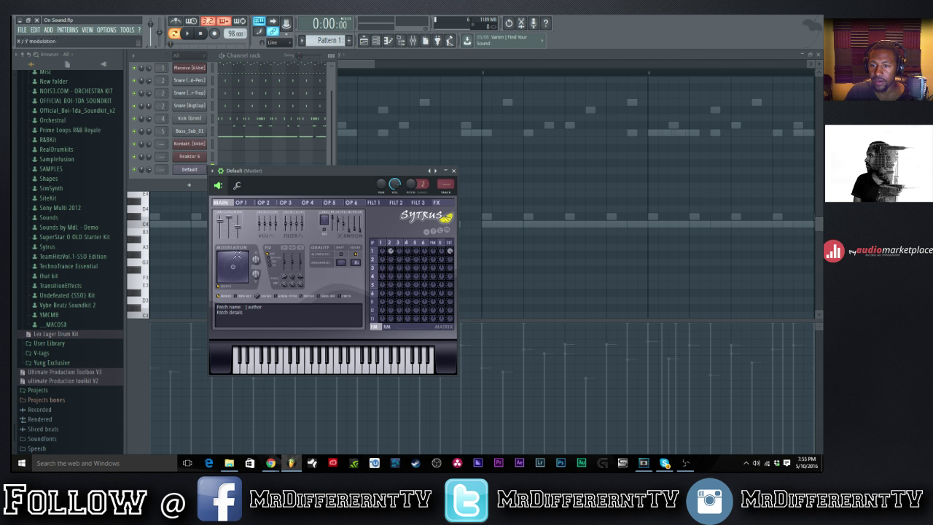
pyautogui.click(308, 364)
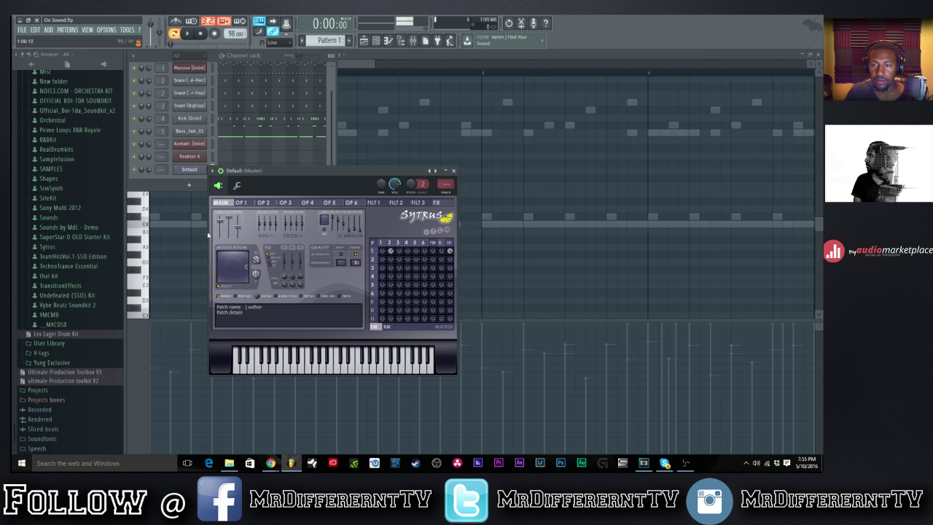
pyautogui.moveTo(256, 261); pyautogui.dragTo(256, 271)
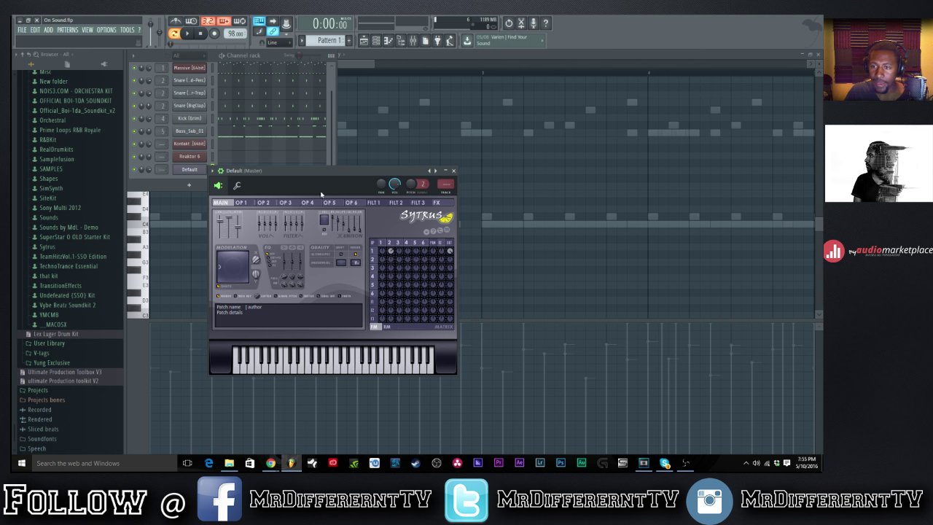
pyautogui.moveTo(292, 177); pyautogui.dragTo(311, 234)
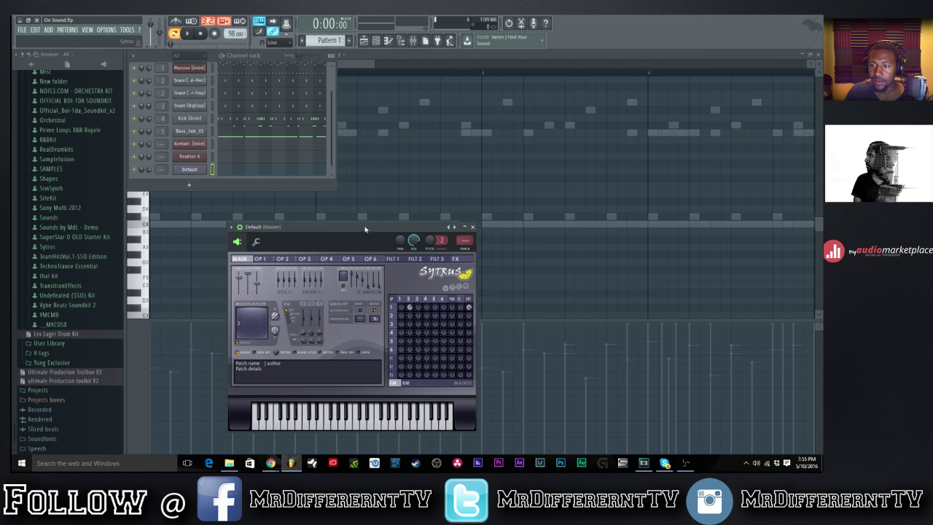
pyautogui.moveTo(364, 226); pyautogui.dragTo(375, 179)
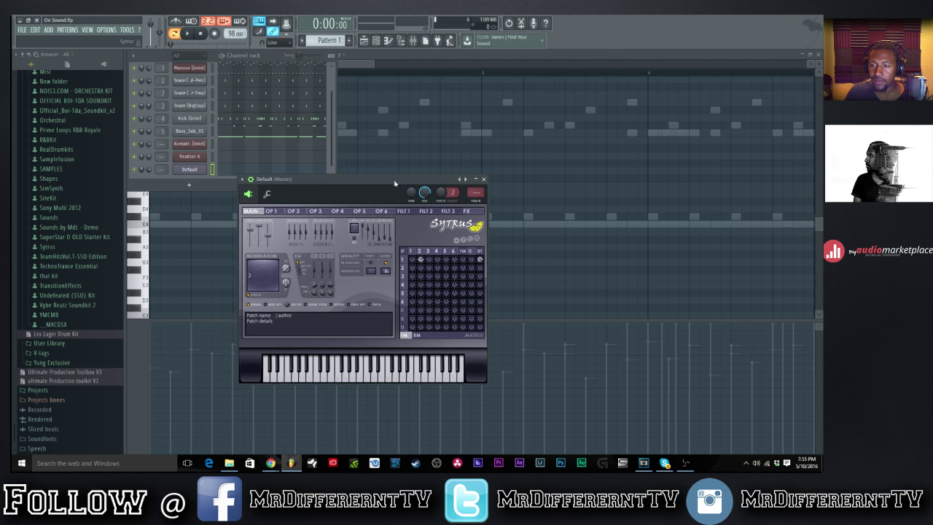
# Route the Sytrus channel to mixer insert 6 and try Vocodex in its first effect slot.
pyautogui.click(413, 41)
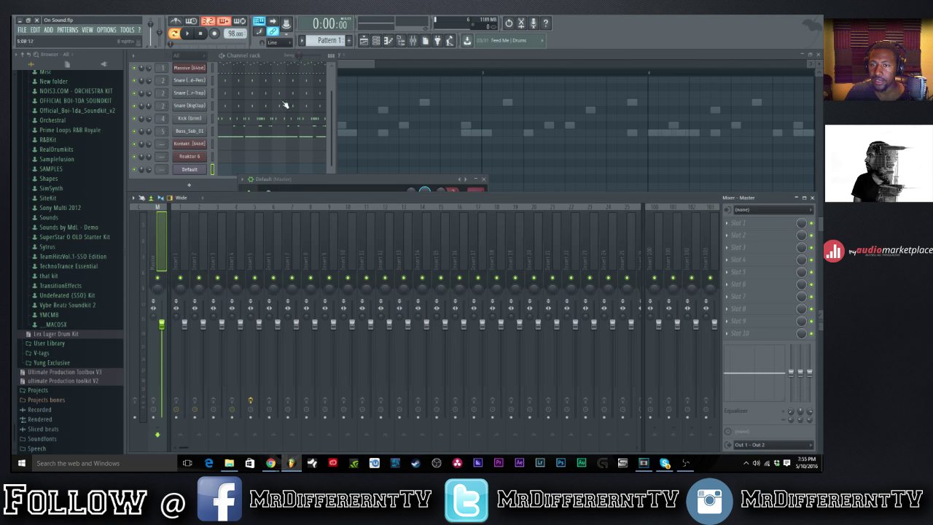
pyautogui.moveTo(164, 169)
pyautogui.mouseDown()
pyautogui.moveTo(164, 155)
pyautogui.moveTo(164, 166)
pyautogui.mouseUp()
pyautogui.click(737, 222)
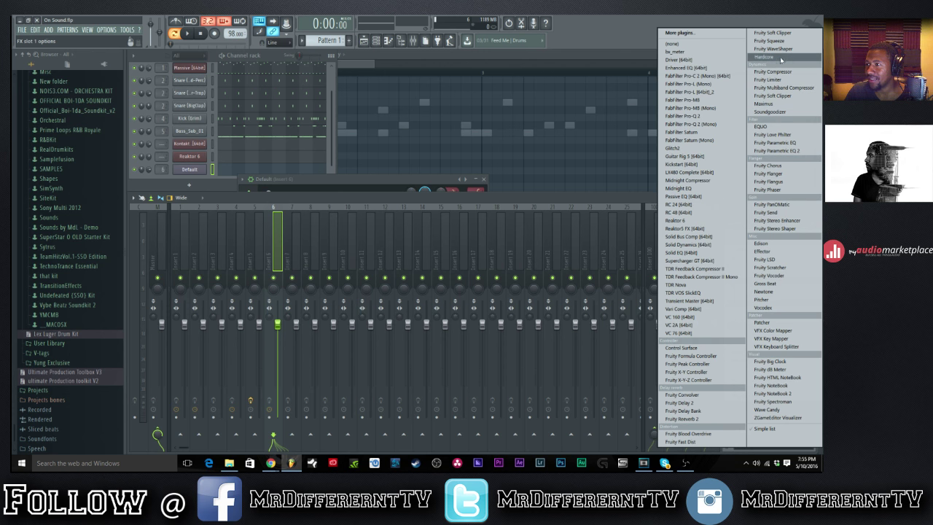
pyautogui.click(766, 308)
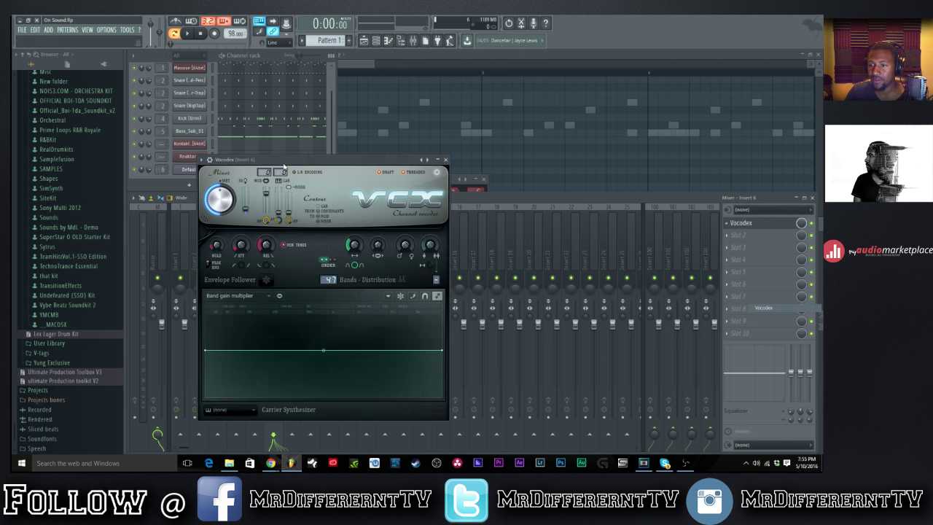
pyautogui.click(431, 164)
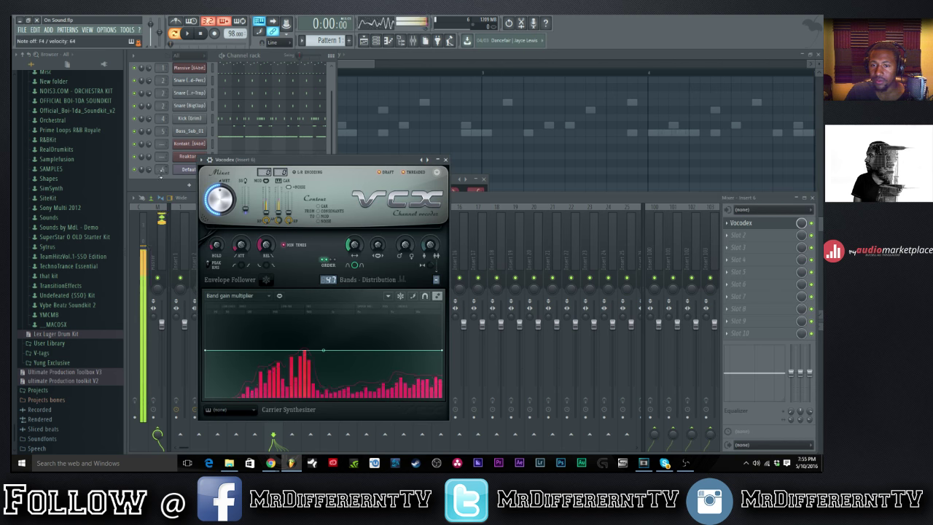
pyautogui.click(187, 169)
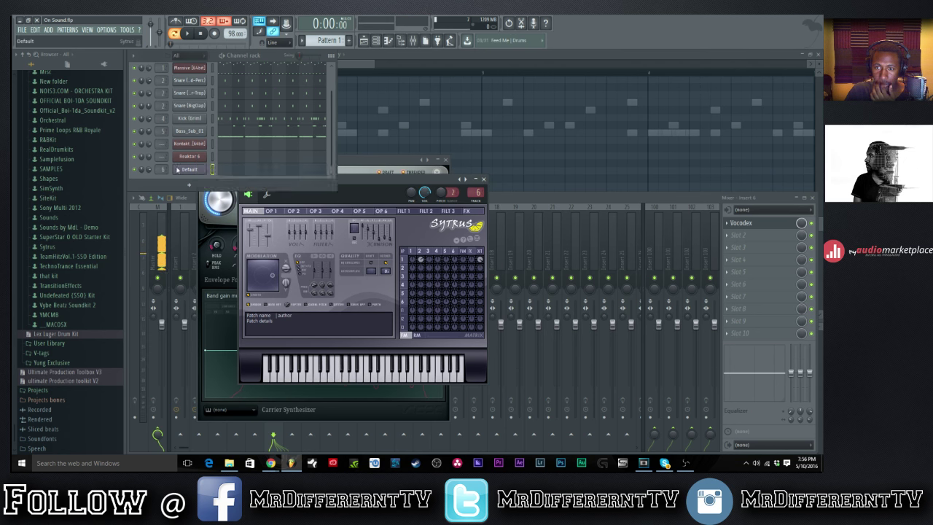
# Delete the Sytrus channel and remove Vocodex from mixer insert 6.
pyautogui.rightClick(201, 169)
pyautogui.click(223, 242)
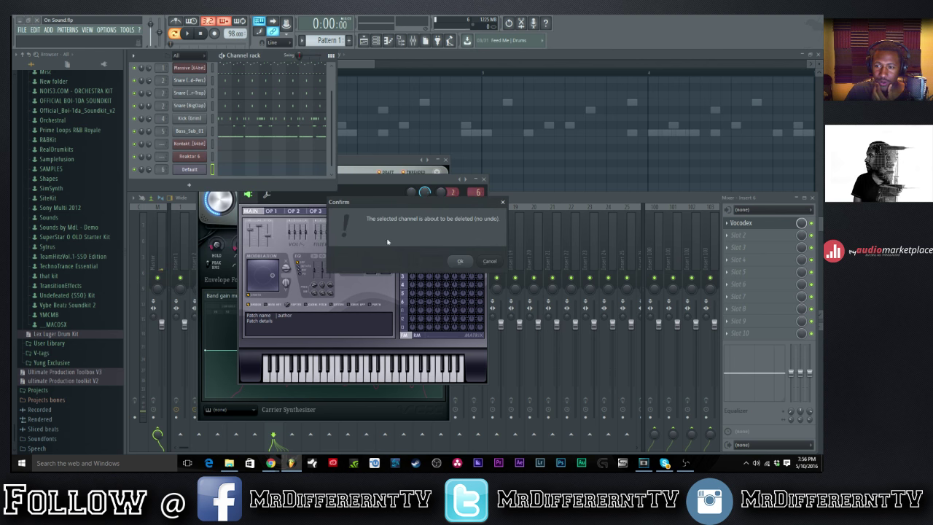
pyautogui.click(460, 261)
pyautogui.click(727, 224)
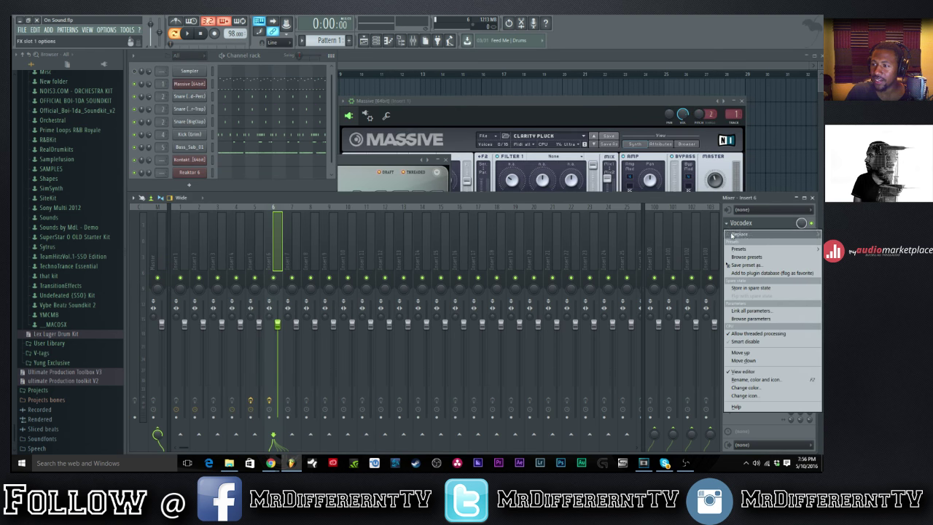
pyautogui.moveTo(732, 235)
pyautogui.click(667, 48)
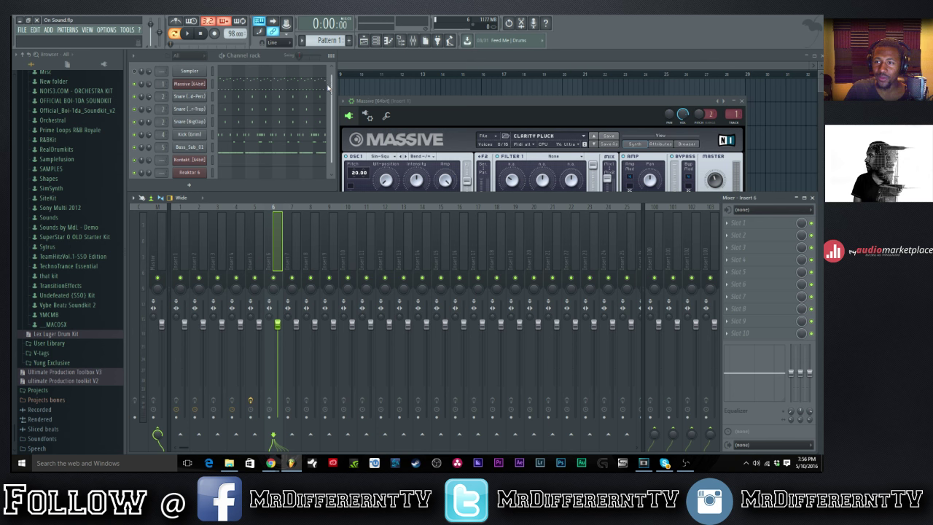
# Play back the remaining pattern briefly, and start a new project with the current one's changes saved.
pyautogui.press('space')
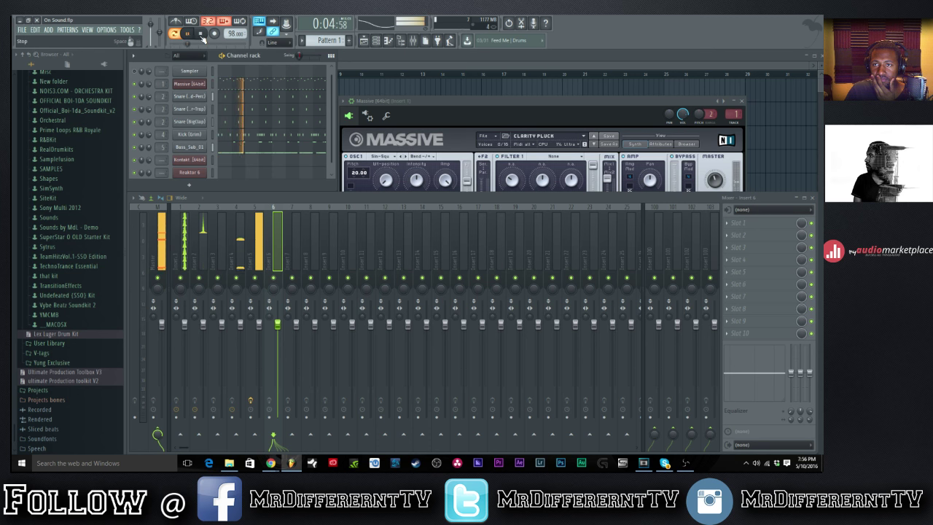
pyautogui.click(201, 35)
pyautogui.click(22, 30)
pyautogui.click(44, 38)
pyautogui.click(434, 260)
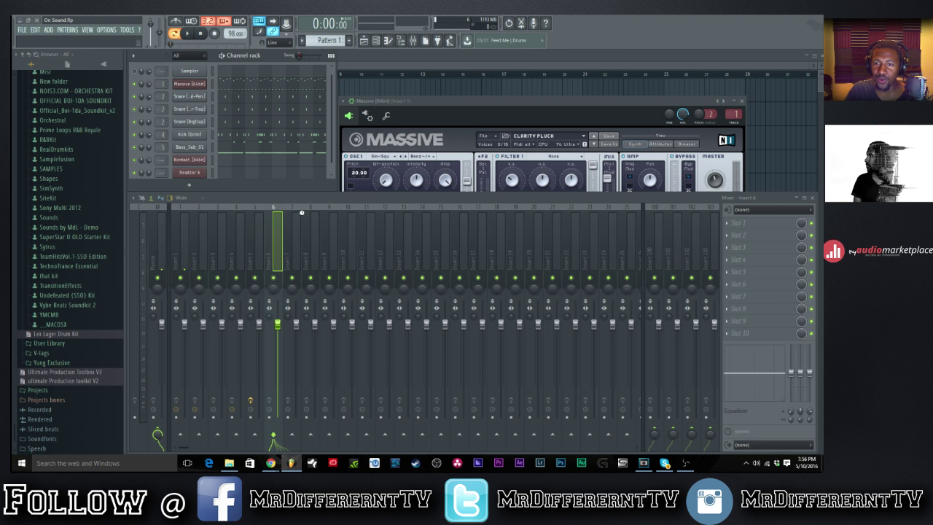
# Add a Kontakt 5 channel to the new project and load The Gentleman piano into it.
pyautogui.click(183, 97)
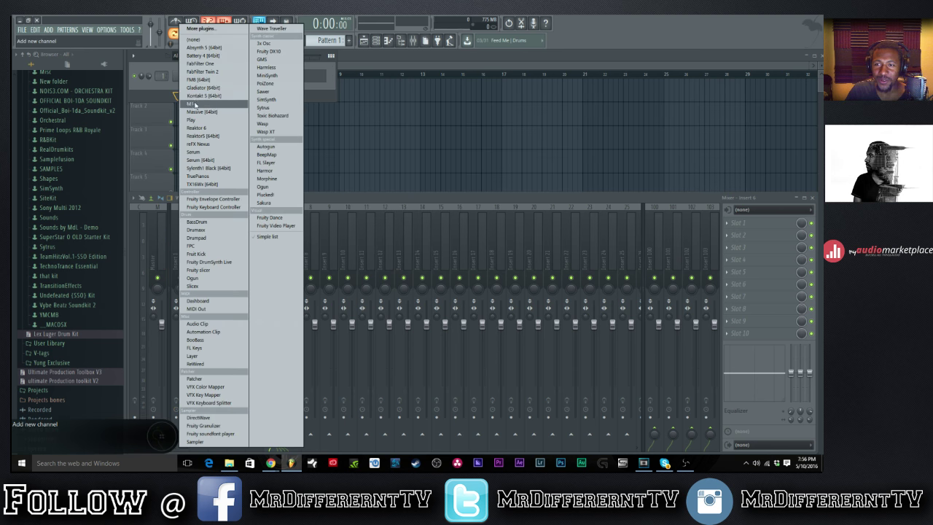
pyautogui.click(204, 96)
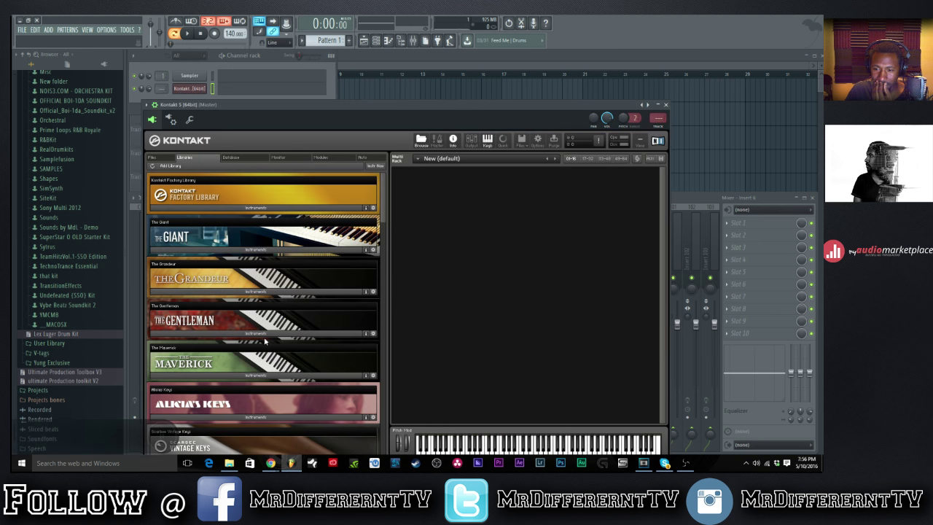
pyautogui.click(259, 333)
pyautogui.moveTo(178, 346); pyautogui.dragTo(516, 264)
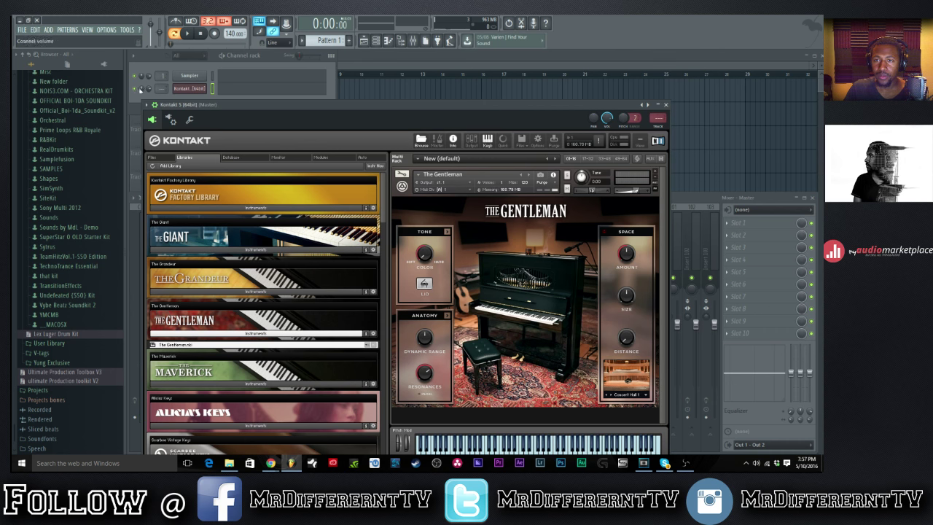
# Set the new project's tempo to 130 BPM.
pyautogui.click(189, 110)
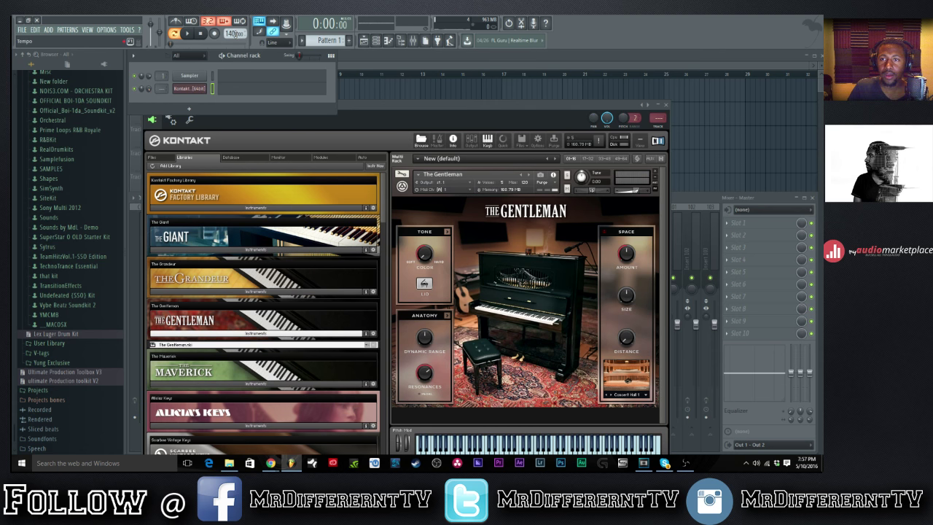
pyautogui.rightClick(234, 34)
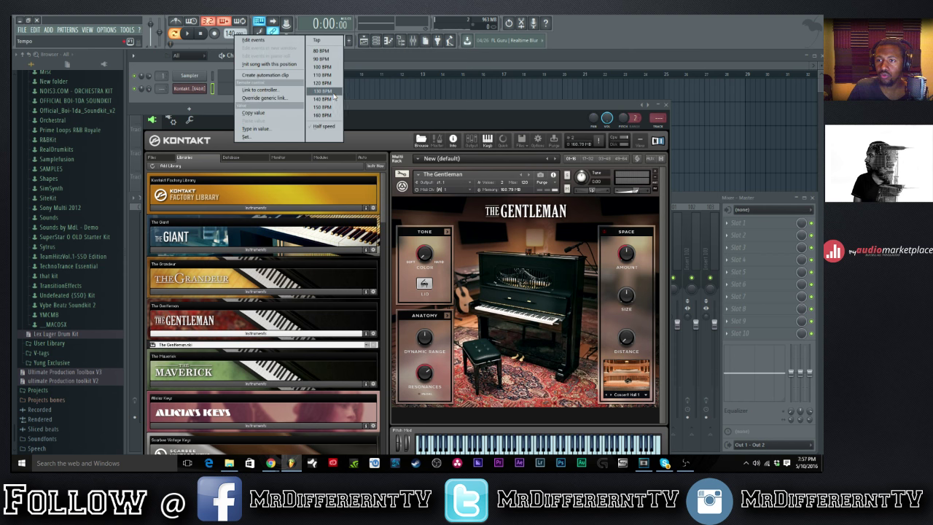
pyautogui.click(311, 89)
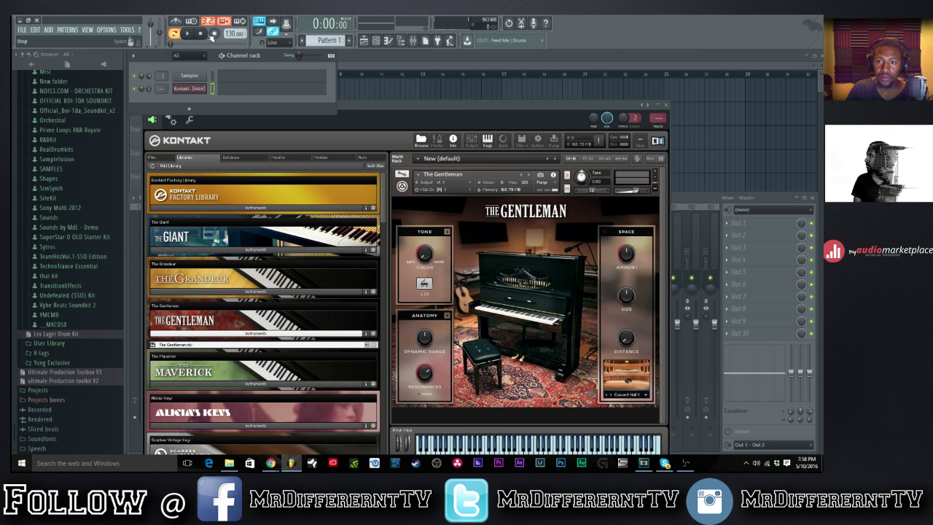
# Try recording a short piano take into Pattern 1, and undo the recorded notes.
pyautogui.click(214, 35)
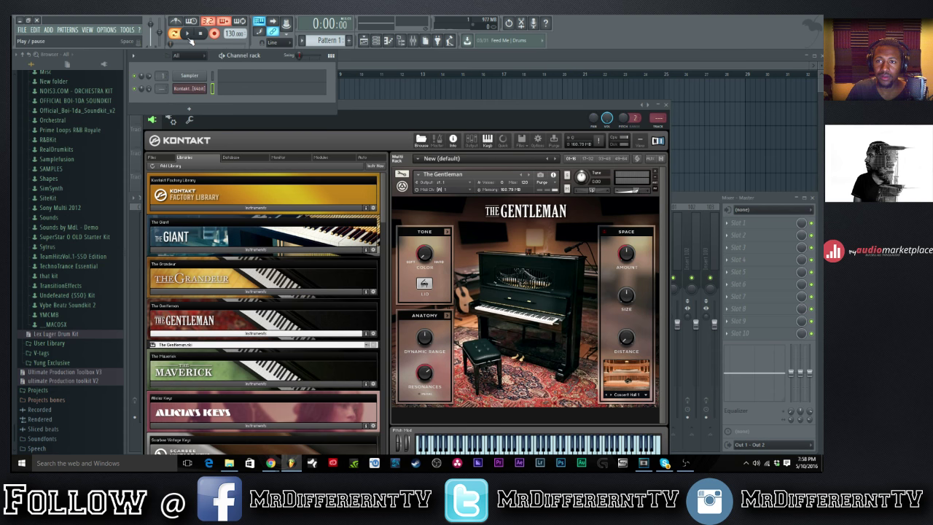
pyautogui.click(187, 34)
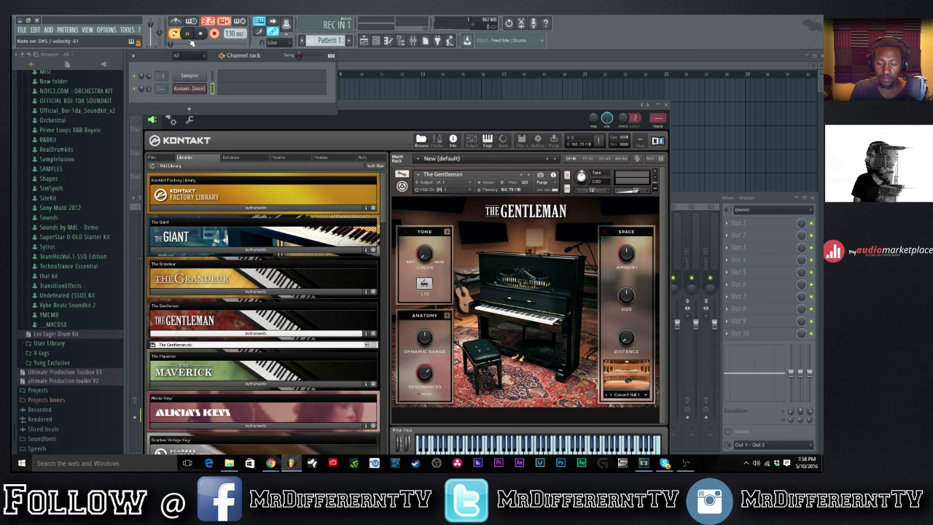
pyautogui.press('space')
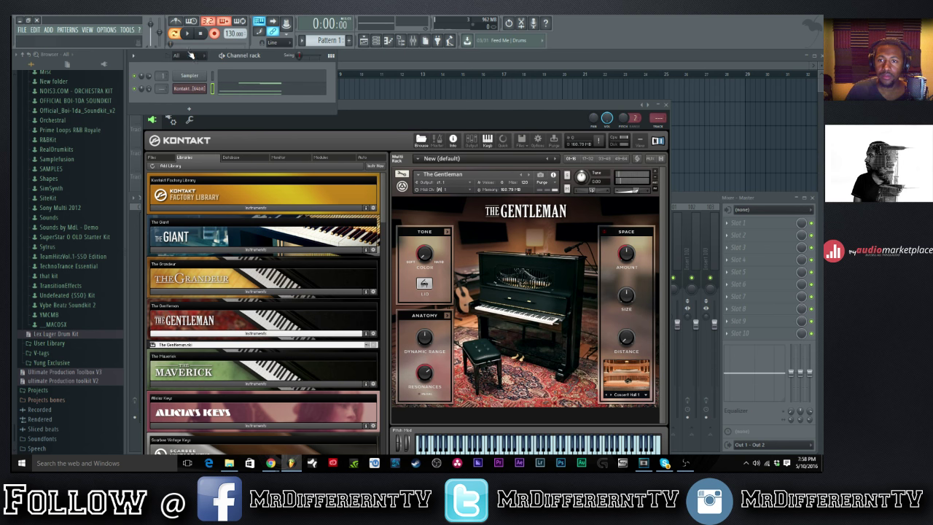
pyautogui.click(35, 29)
pyautogui.click(46, 39)
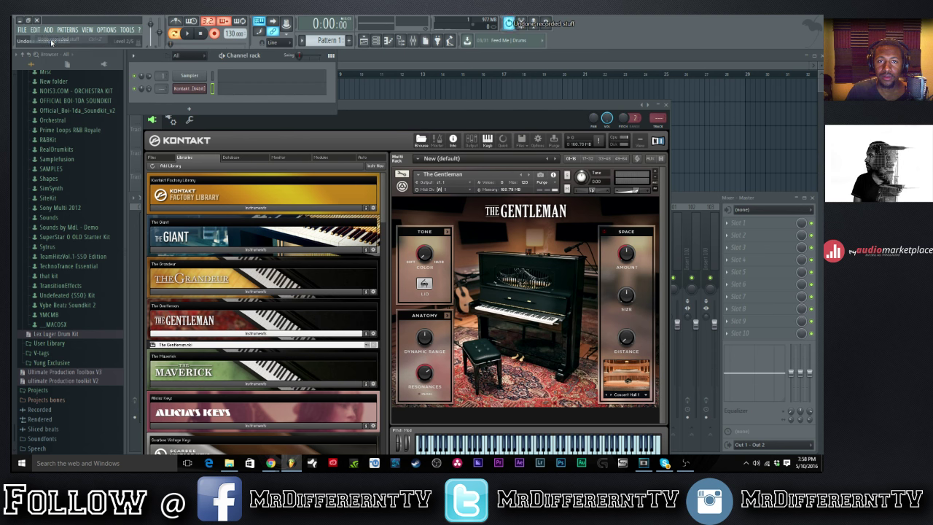
# Set the project tempo to 96 BPM, starting from the 90 BPM preset.
pyautogui.rightClick(235, 34)
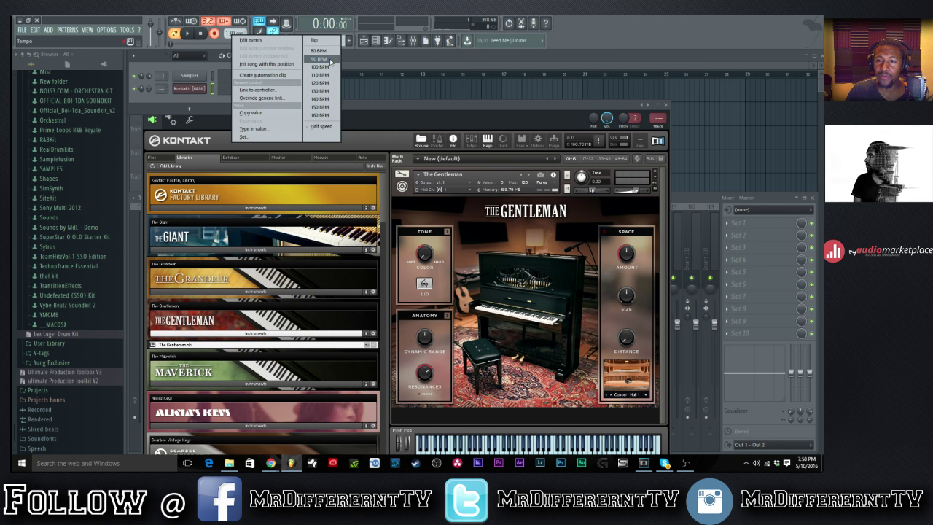
pyautogui.click(324, 61)
pyautogui.scroll(1, 233, 34)
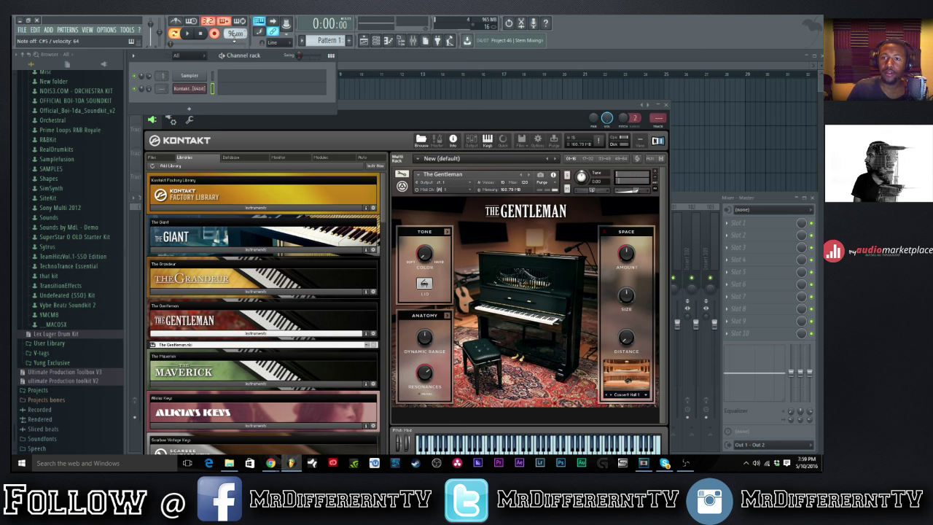
# Open the NPKikz sample folder inside No Poopy Drums VOL.1 of the EPIK THE DAWN kit.
pyautogui.scroll(4, 78, 192)
pyautogui.scroll(9, 75, 204)
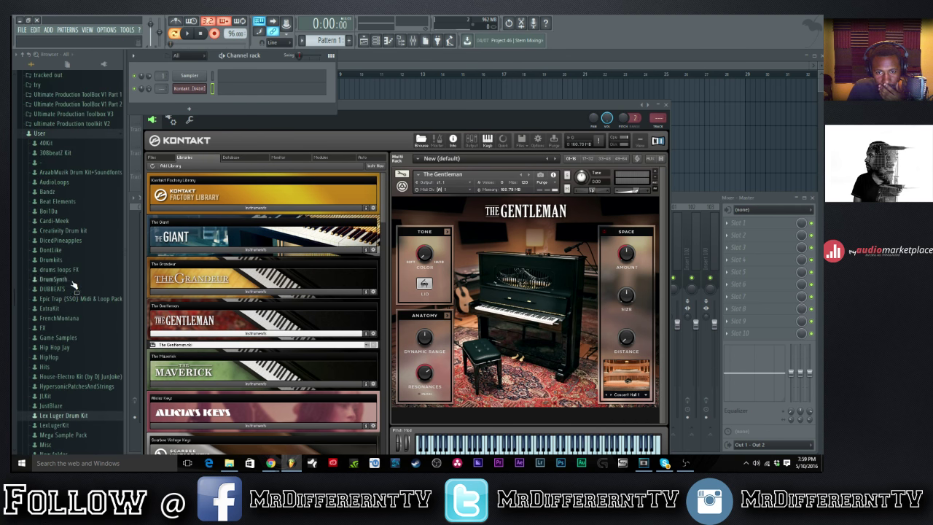
pyautogui.scroll(13, 74, 264)
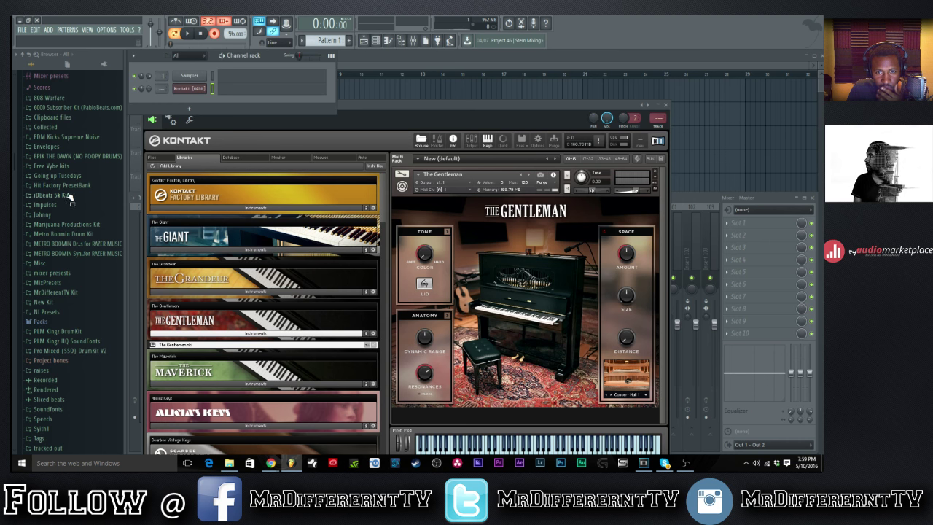
pyautogui.click(67, 156)
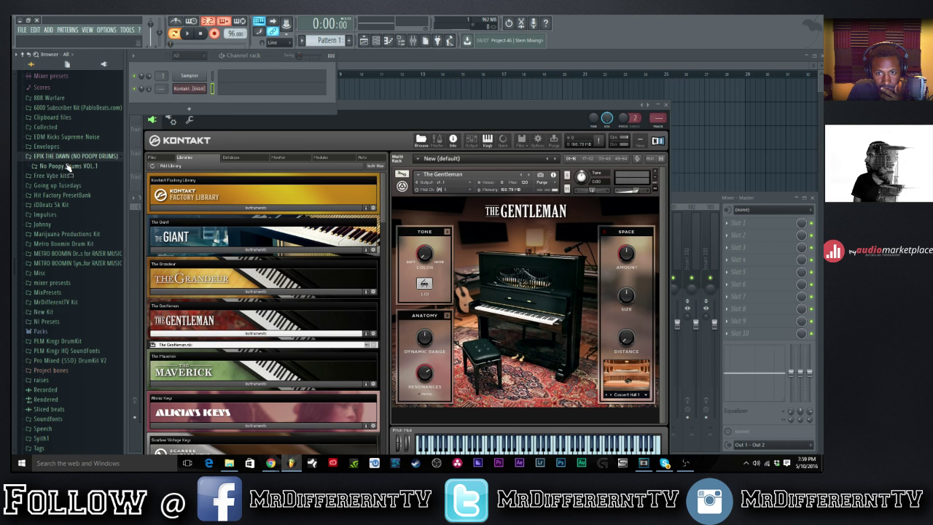
pyautogui.click(67, 166)
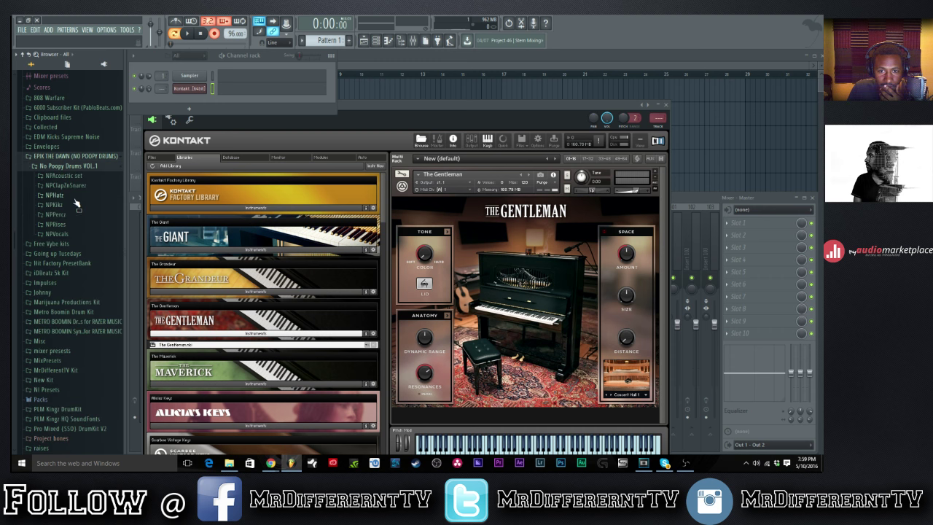
pyautogui.click(73, 207)
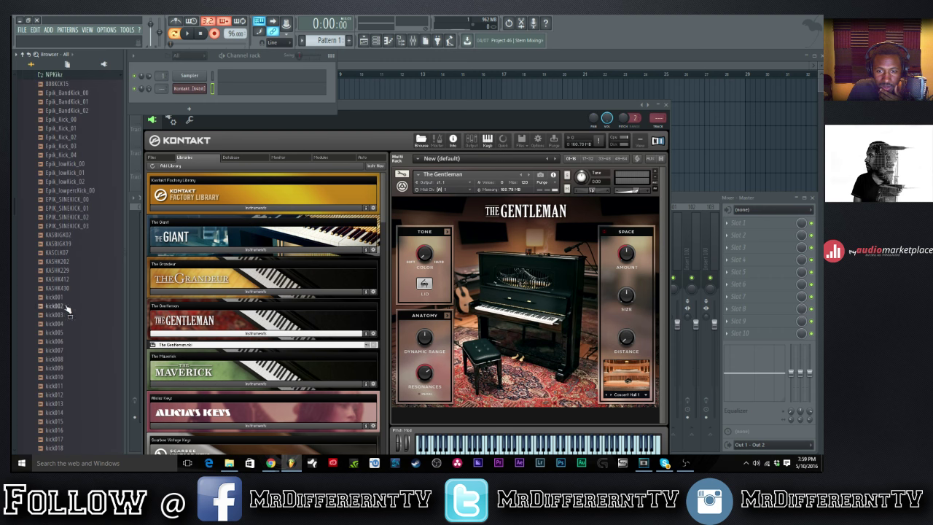
# Audition kick005, several Epik kicks including Epik_Kick_04, and the samples from EPIK_SINEKICK_03 through kick001.
pyautogui.click(66, 332)
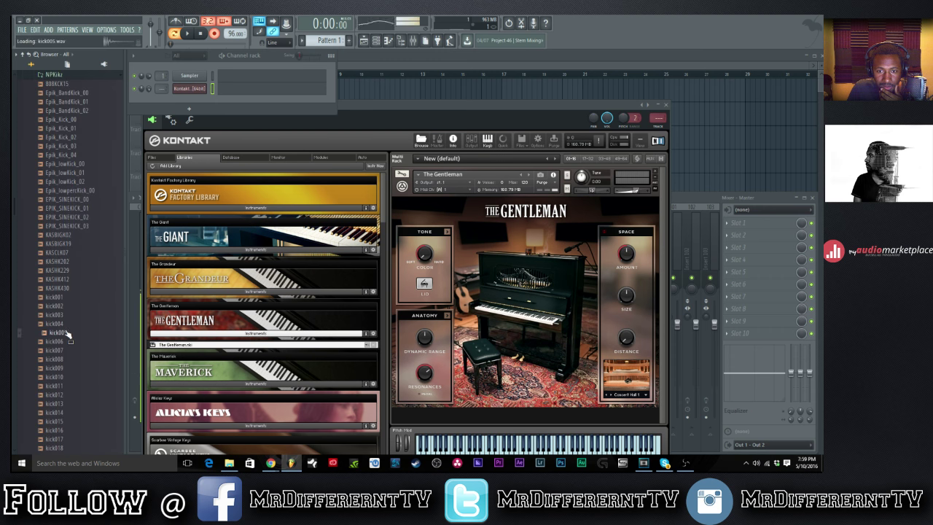
pyautogui.click(71, 164)
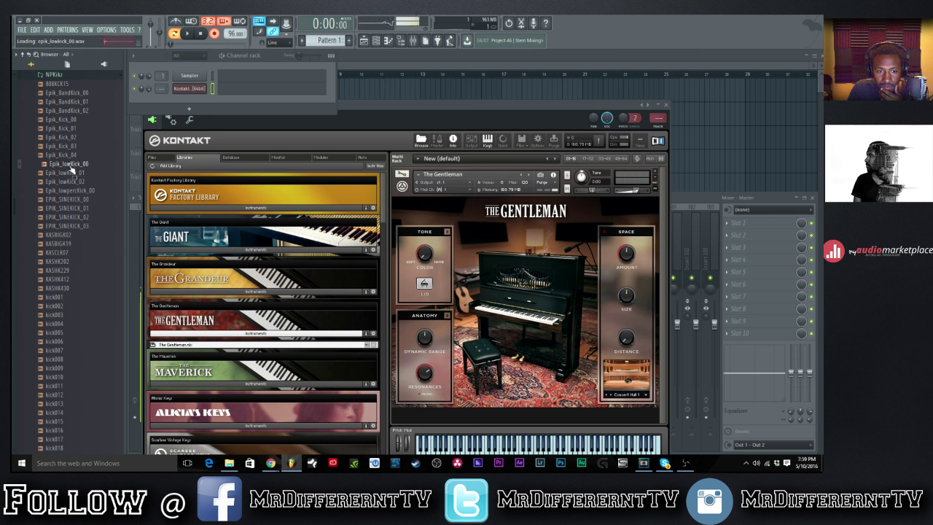
pyautogui.click(67, 155)
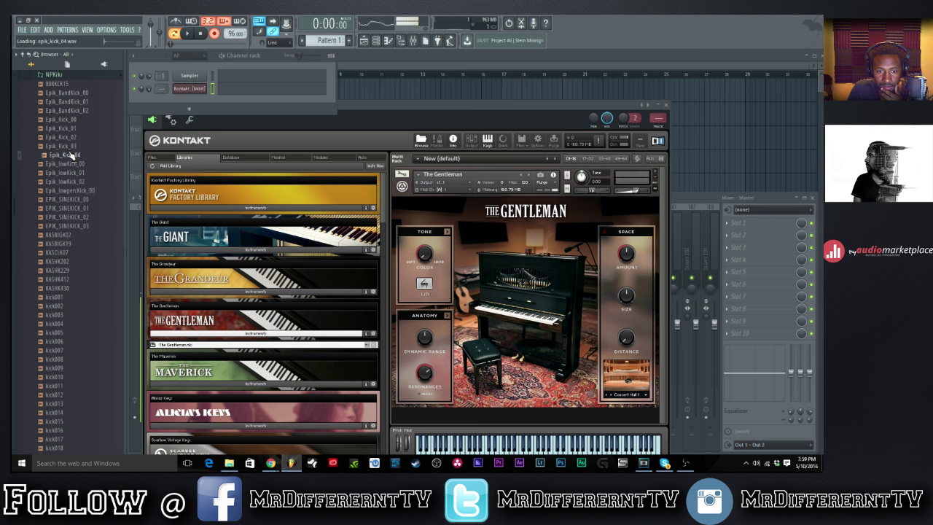
pyautogui.click(73, 155)
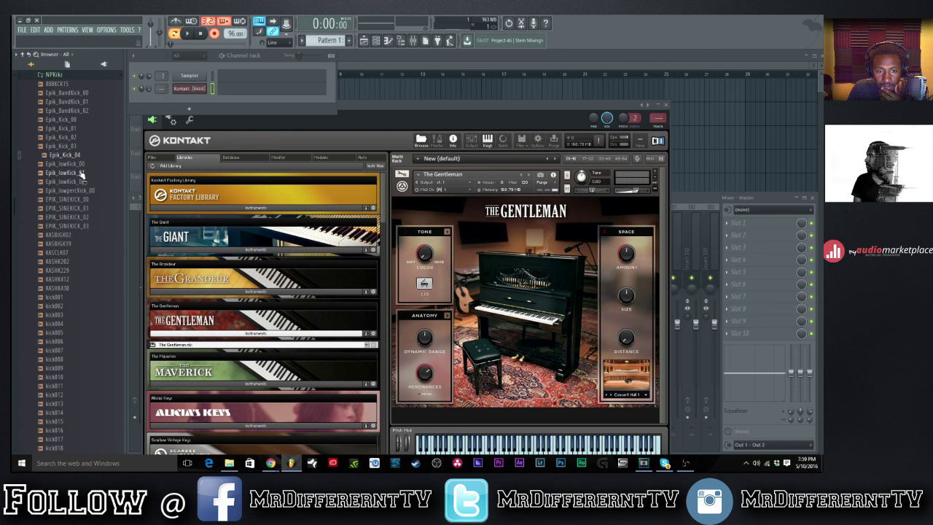
pyautogui.click(71, 121)
pyautogui.click(73, 155)
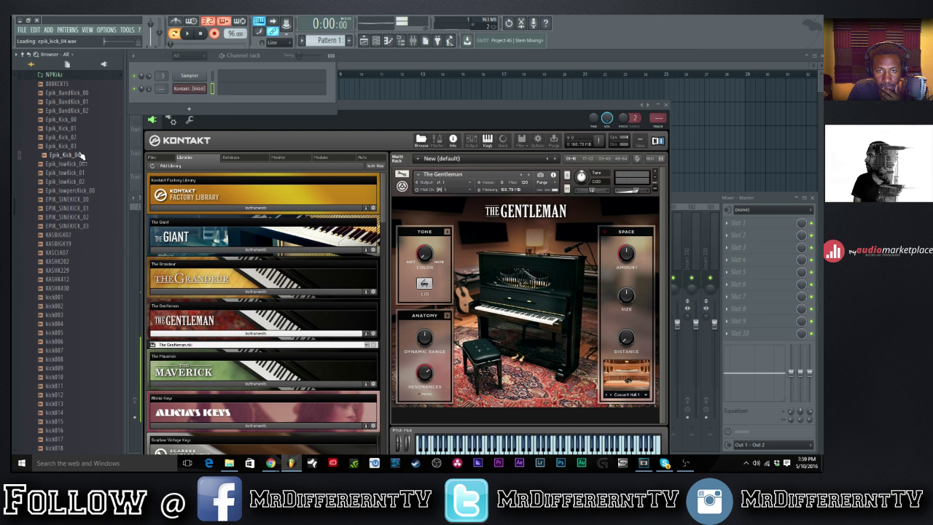
pyautogui.click(77, 235)
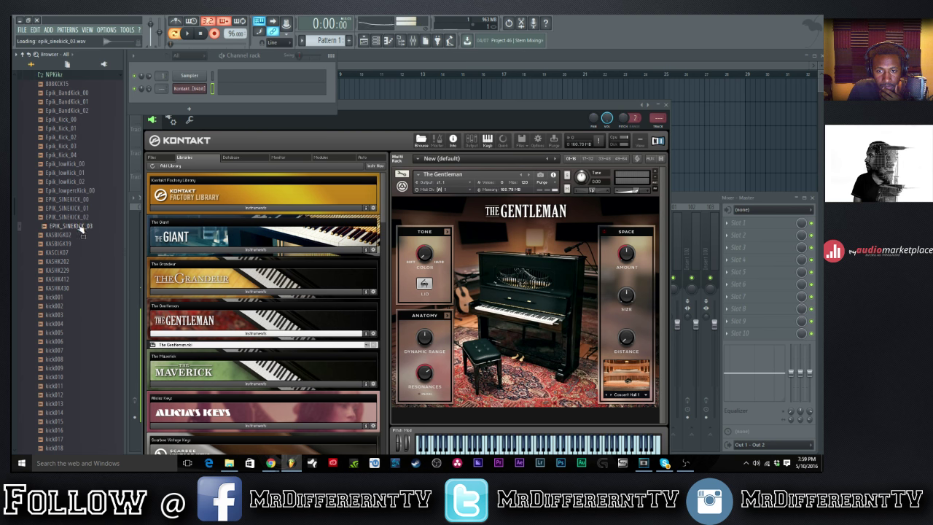
pyautogui.click(77, 252)
pyautogui.click(77, 260)
pyautogui.click(77, 278)
pyautogui.click(77, 288)
pyautogui.click(77, 296)
# Audition the numbered kick samples further down the folder, from kick003 past kick023.
pyautogui.scroll(-2, 76, 295)
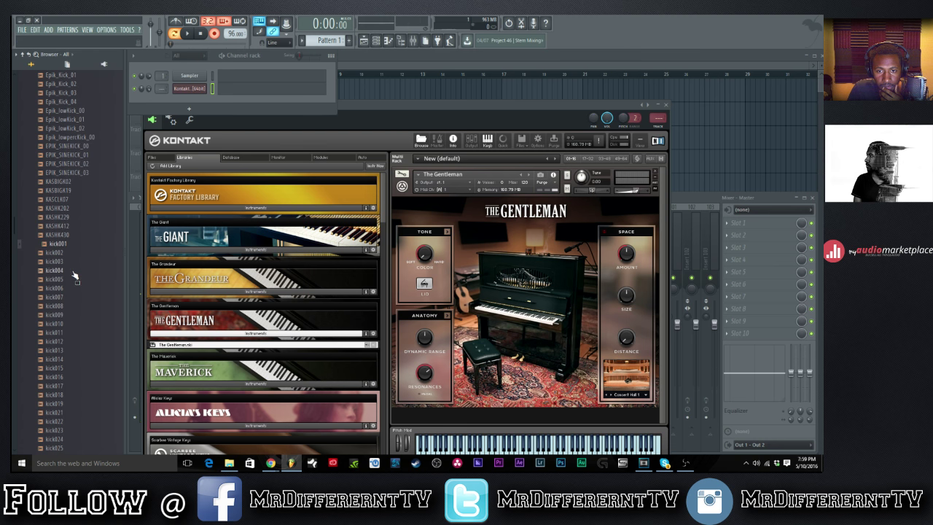
pyautogui.click(75, 269)
pyautogui.click(70, 262)
pyautogui.click(74, 278)
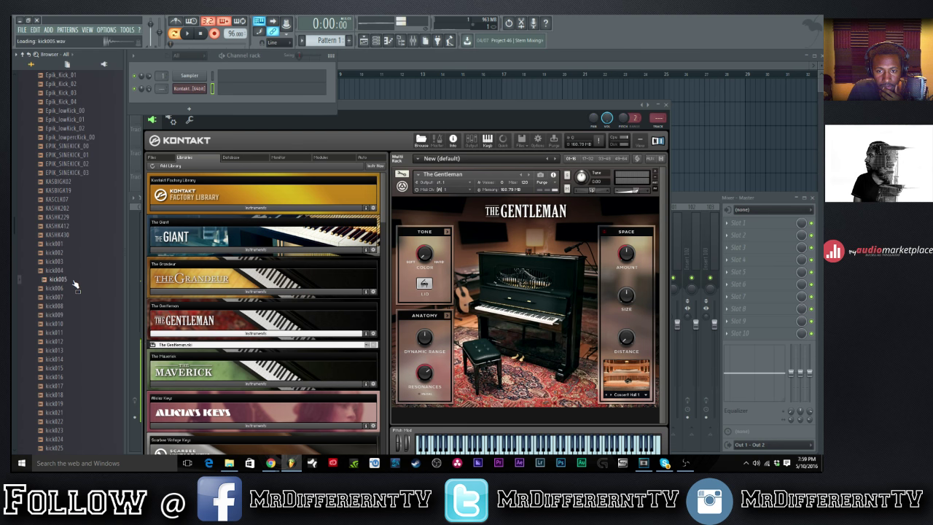
pyautogui.click(73, 288)
pyautogui.click(73, 306)
pyautogui.click(73, 314)
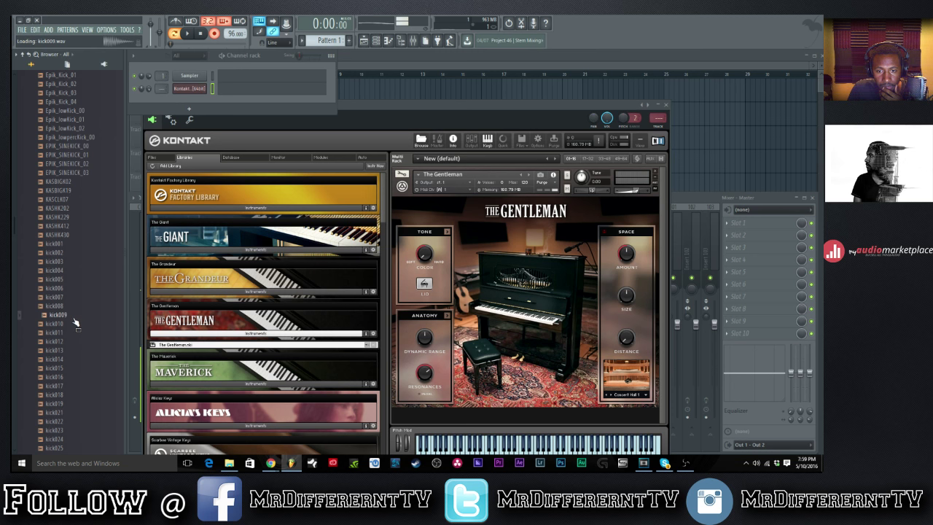
pyautogui.click(74, 323)
pyautogui.click(73, 332)
pyautogui.click(74, 324)
pyautogui.click(73, 333)
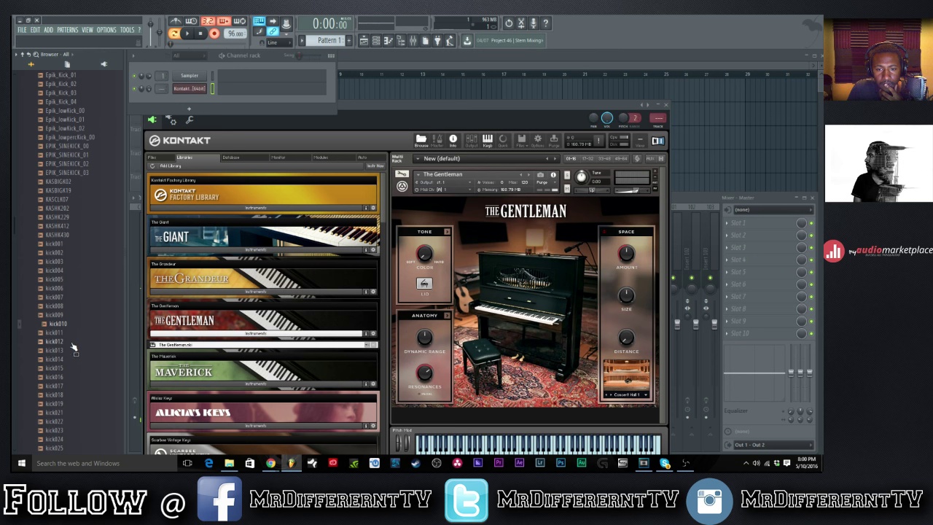
pyautogui.click(74, 343)
pyautogui.click(74, 352)
pyautogui.click(75, 360)
pyautogui.click(74, 368)
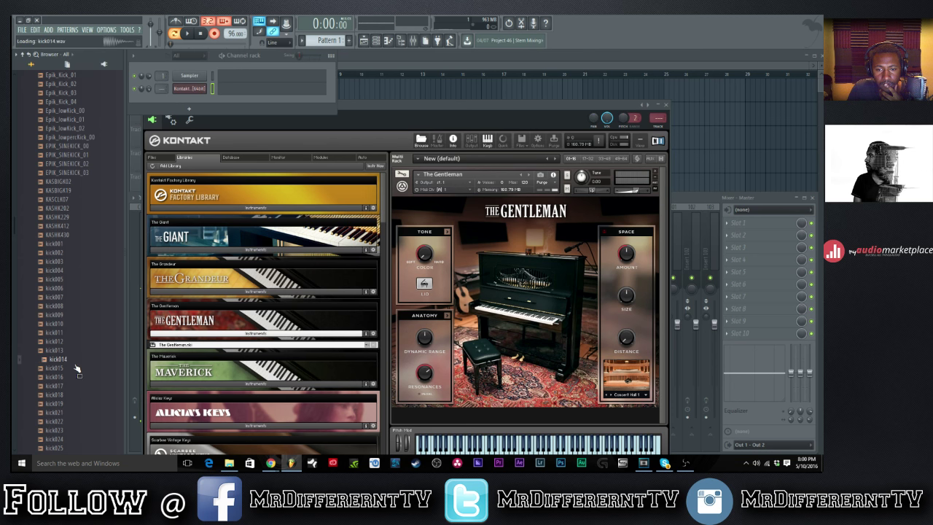
pyautogui.click(75, 368)
pyautogui.click(74, 368)
pyautogui.click(74, 367)
pyautogui.click(73, 367)
pyautogui.click(72, 364)
pyautogui.click(70, 352)
pyautogui.click(69, 342)
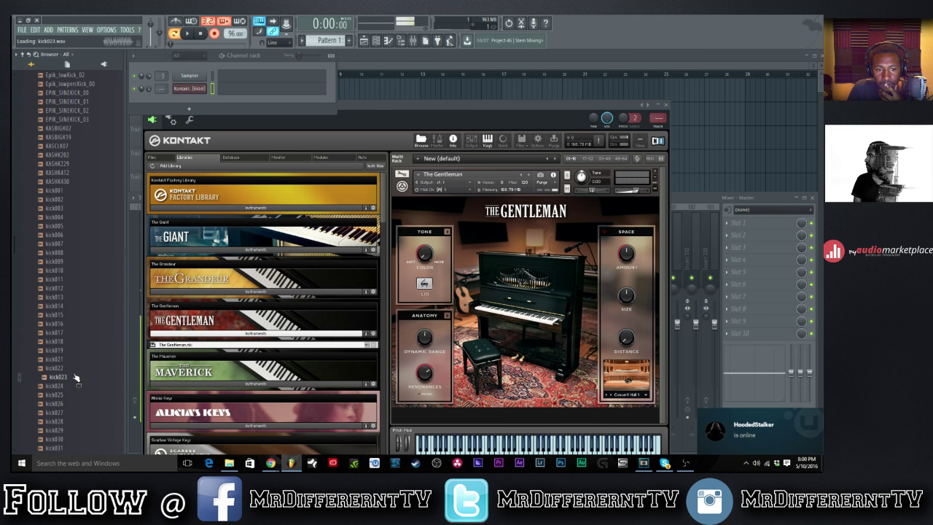
pyautogui.click(73, 386)
pyautogui.click(74, 397)
pyautogui.scroll(-3, 75, 400)
pyautogui.click(67, 403)
pyautogui.click(63, 415)
# Audition the numbered kicks again in reverse order, from kick024 back to kick007.
pyautogui.click(63, 334)
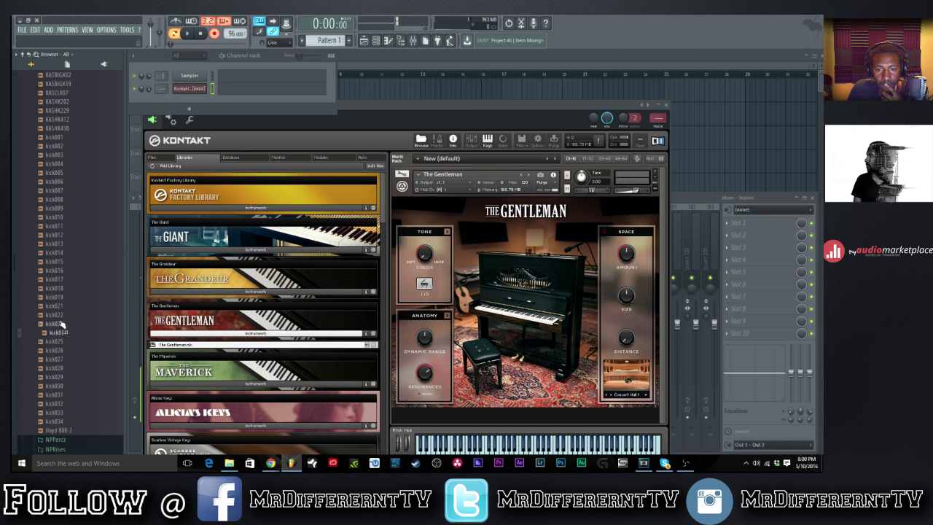
pyautogui.click(62, 315)
pyautogui.click(62, 293)
pyautogui.click(62, 254)
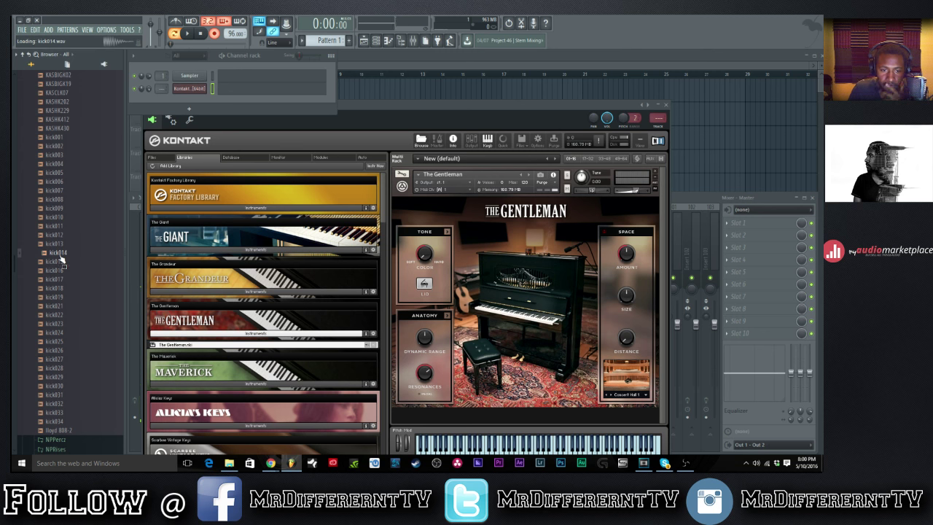
pyautogui.click(60, 262)
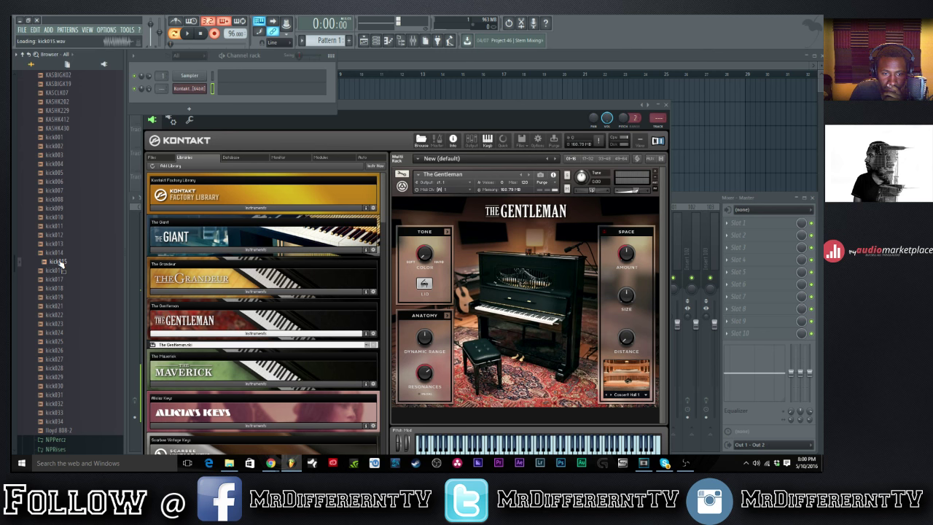
pyautogui.click(61, 252)
pyautogui.click(62, 243)
pyautogui.click(62, 226)
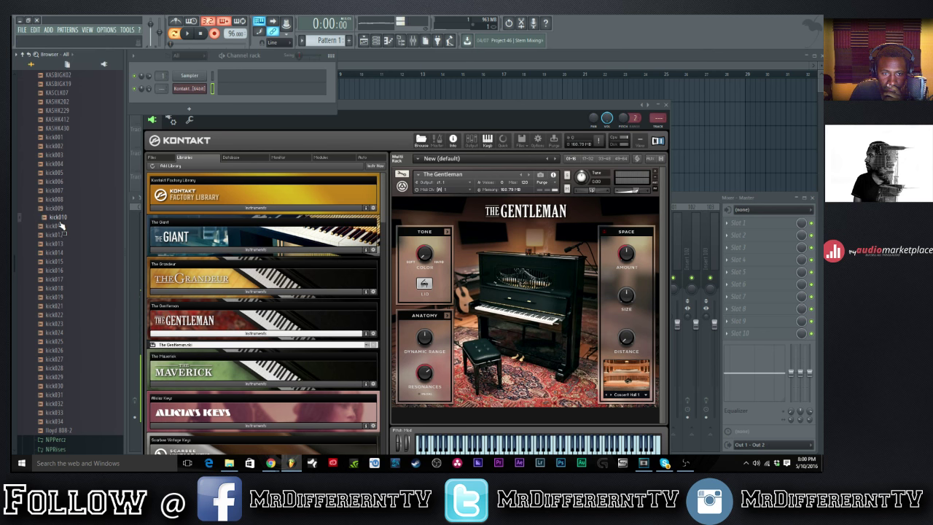
pyautogui.click(62, 217)
pyautogui.click(63, 208)
pyautogui.click(62, 199)
pyautogui.click(62, 190)
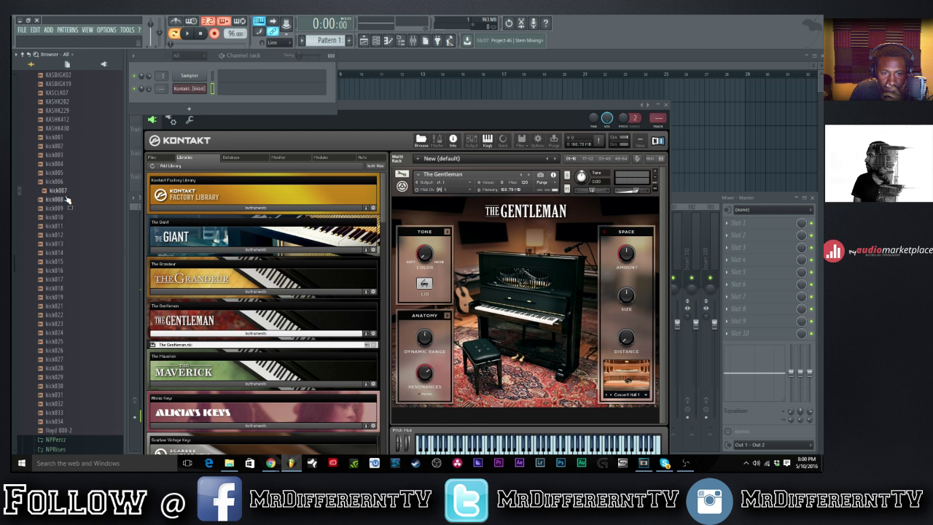
# Audition the remaining kicks in reverse order, from kick006 through the KAS and Epik samples up to Epik_BandKick_00.
pyautogui.scroll(2, 65, 215)
pyautogui.press('Up')
pyautogui.press('Up')
pyautogui.press('Up')
pyautogui.press('Up')
pyautogui.press('Up')
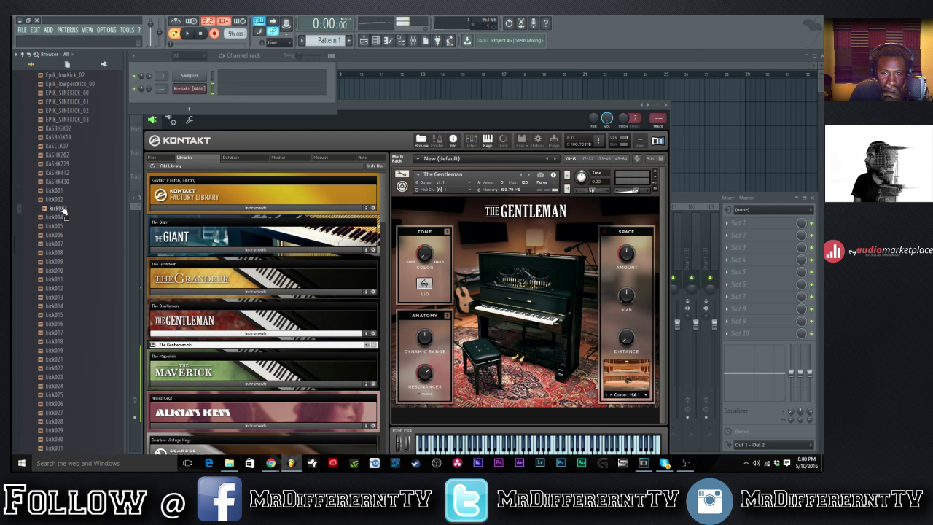
pyautogui.press('Up')
pyautogui.press('Up')
pyautogui.press('Up')
pyautogui.press('Up')
pyautogui.press('Up')
pyautogui.press('Up')
pyautogui.press('Up')
pyautogui.press('Up')
pyautogui.press('Up')
pyautogui.press('Up')
pyautogui.press('Up')
pyautogui.press('Up')
pyautogui.press('Up')
pyautogui.press('Up')
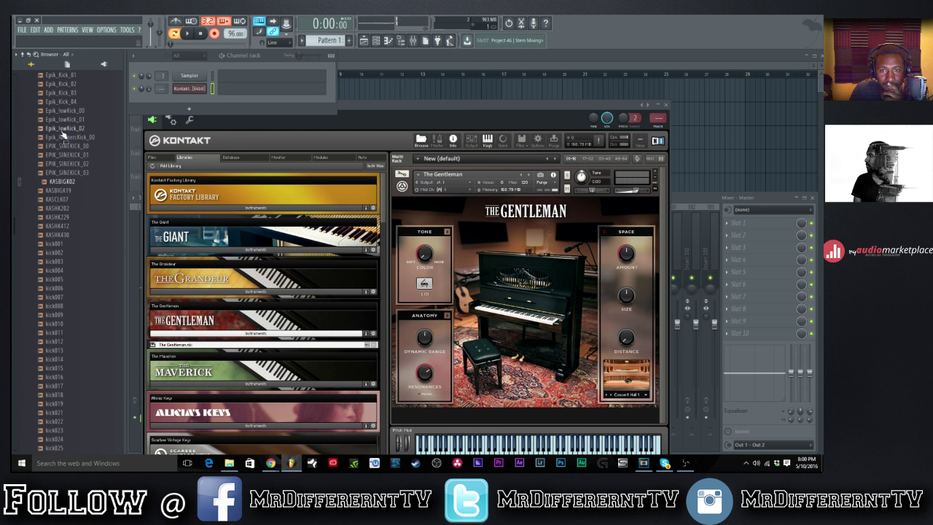
pyautogui.press('Up')
pyautogui.press('Up')
pyautogui.press('Up')
pyautogui.press('Up')
pyautogui.press('Up')
pyautogui.press('Up')
pyautogui.press('Up')
pyautogui.press('Up')
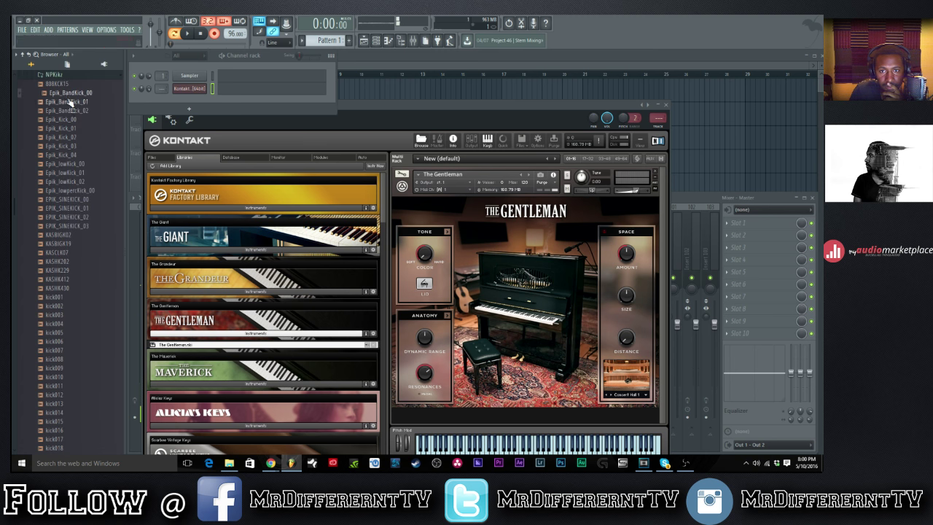
# Audition the Epik kick samples again, from Epik_Kick_04 and Epik_Kick_03 down to EPIK_SINEKICK_01.
pyautogui.click(73, 155)
pyautogui.press('Up')
pyautogui.press('Up')
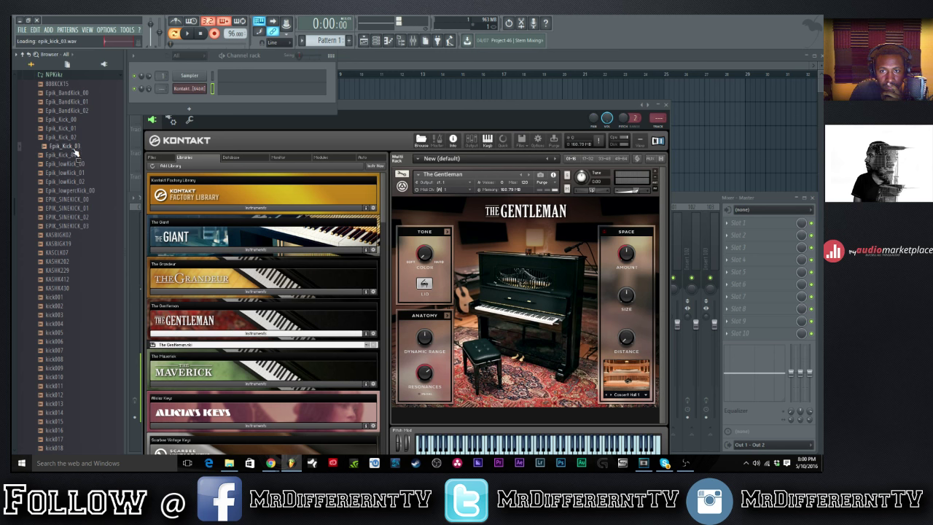
pyautogui.click(75, 147)
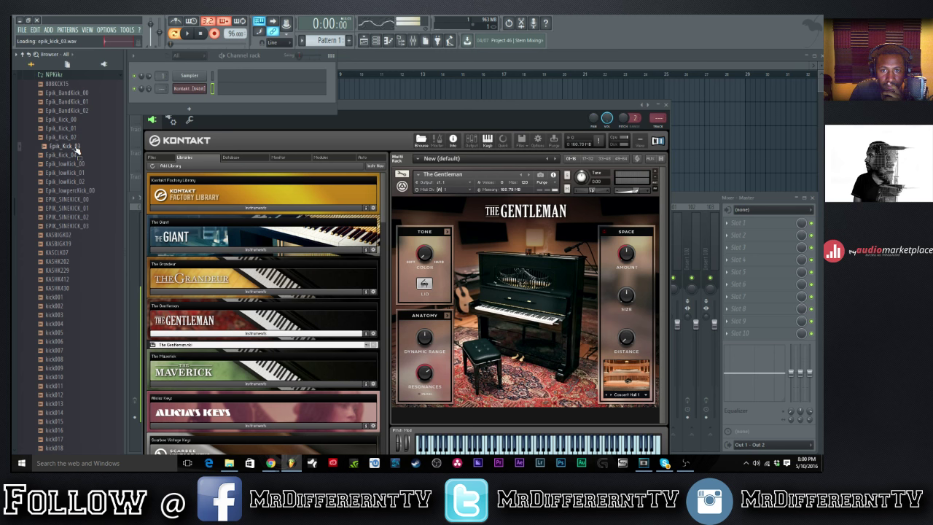
pyautogui.click(80, 163)
pyautogui.click(73, 190)
pyautogui.click(72, 216)
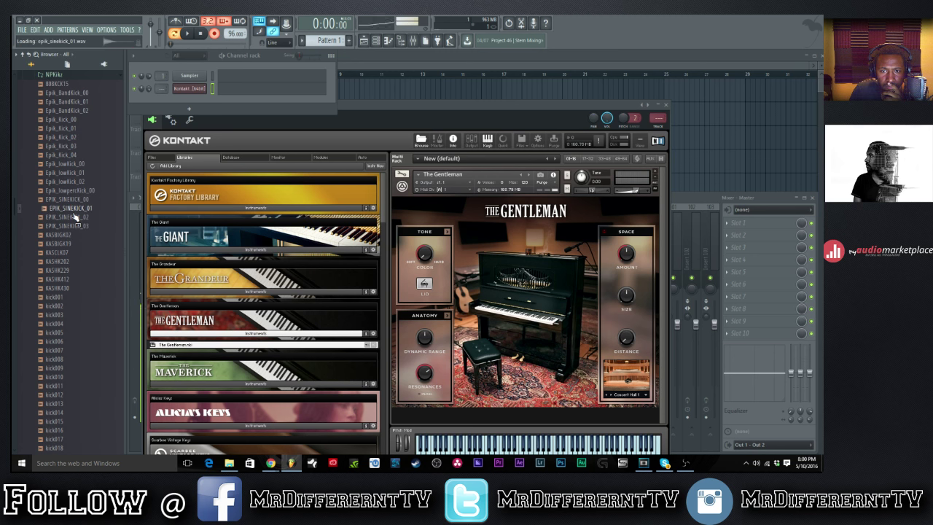
# Audition the KAS kicks from KASBIGK02 through KASHK430, plus kick001 and kick002.
pyautogui.click(73, 234)
pyautogui.click(73, 244)
pyautogui.click(73, 252)
pyautogui.click(73, 261)
pyautogui.click(73, 270)
pyautogui.click(73, 278)
pyautogui.click(75, 287)
pyautogui.click(76, 296)
pyautogui.click(77, 305)
pyautogui.press('Up')
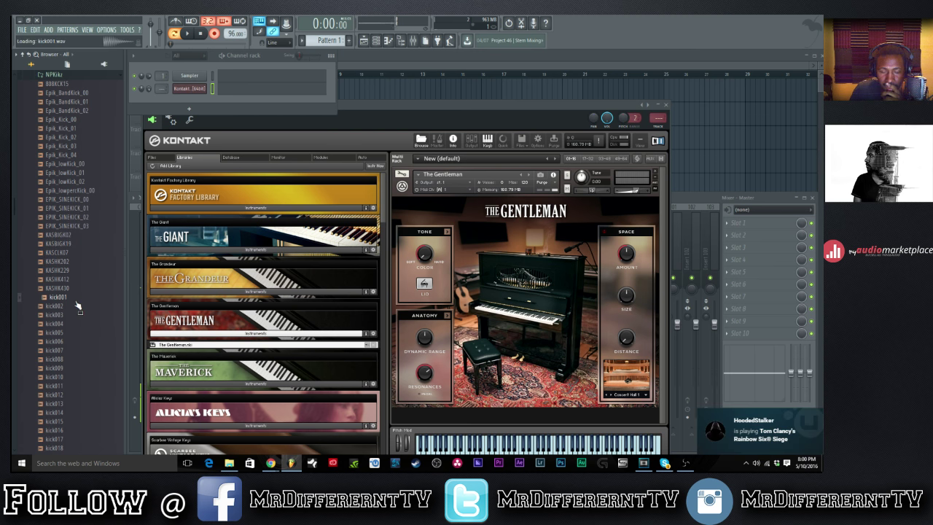
# Audition the numbered kicks in order from kick002 to kick007.
pyautogui.press('Down')
pyautogui.press('Down')
pyautogui.press('Down')
pyautogui.press('Down')
pyautogui.press('Down')
pyautogui.press('Down')
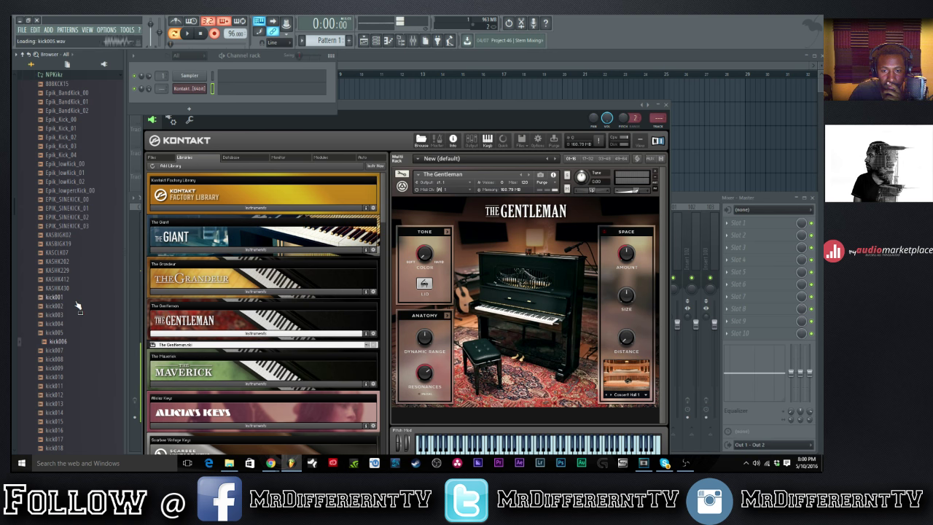
# Collapse the NPKikz folder and the whole EPIK THE DAWN kit in the sample browser.
pyautogui.scroll(4, 73, 240)
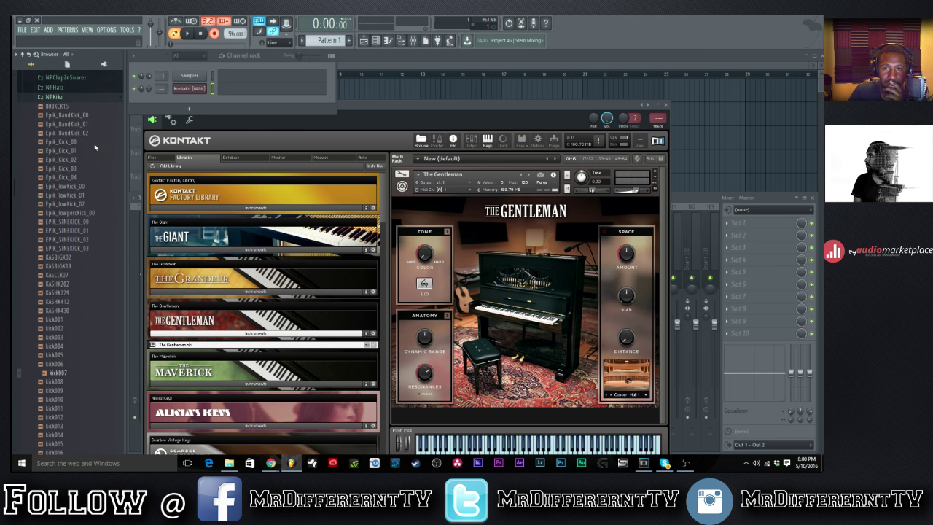
pyautogui.click(58, 182)
pyautogui.scroll(5, 58, 291)
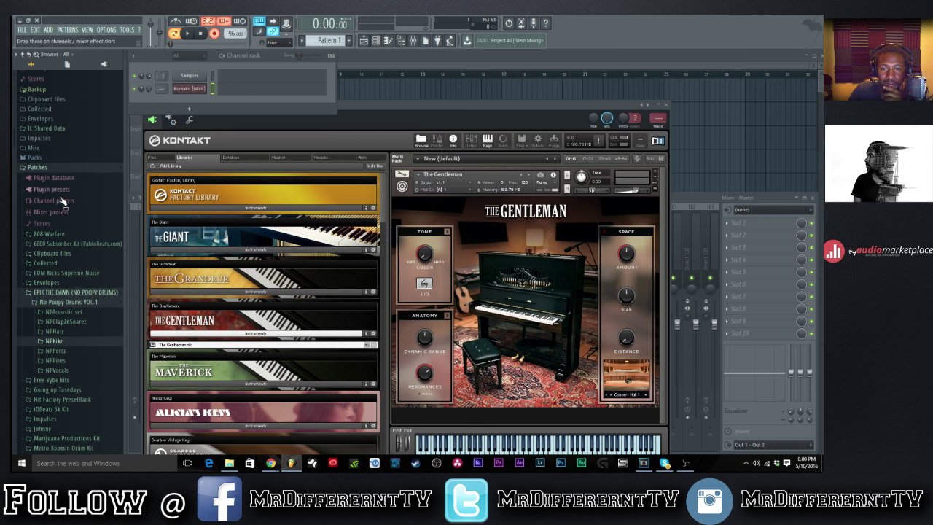
pyautogui.click(58, 293)
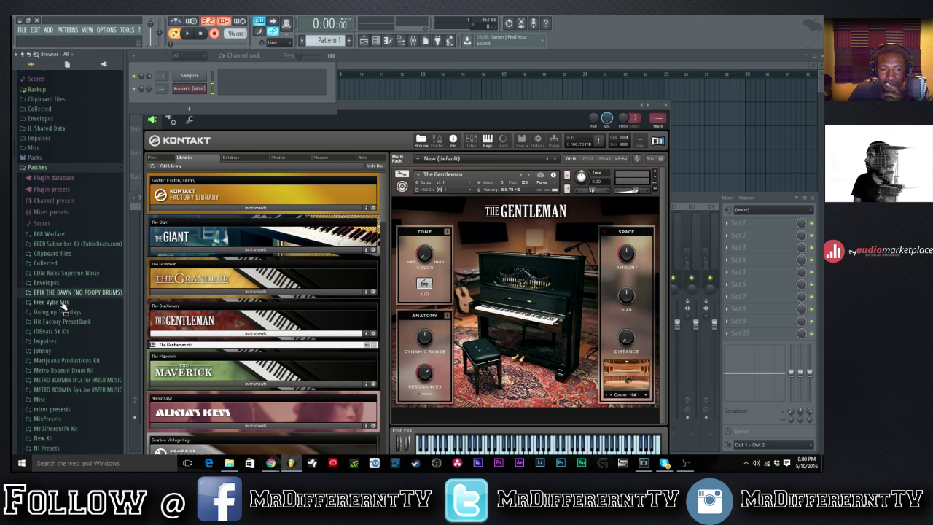
# Open the Kicks folder of the Drumpushers Holy Grail kit inside Johnny and add Kick (Grim) as a new channel.
pyautogui.scroll(-2, 64, 307)
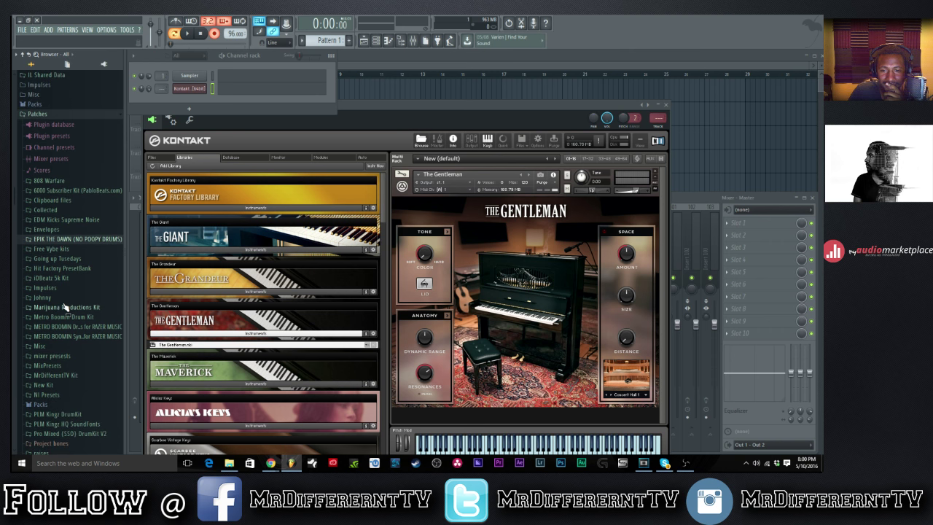
pyautogui.click(72, 298)
pyautogui.click(82, 314)
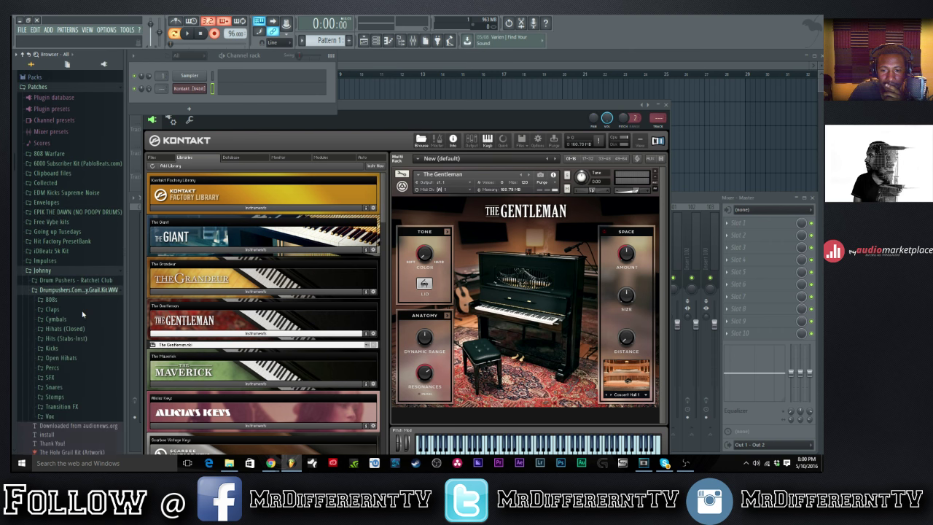
pyautogui.click(72, 352)
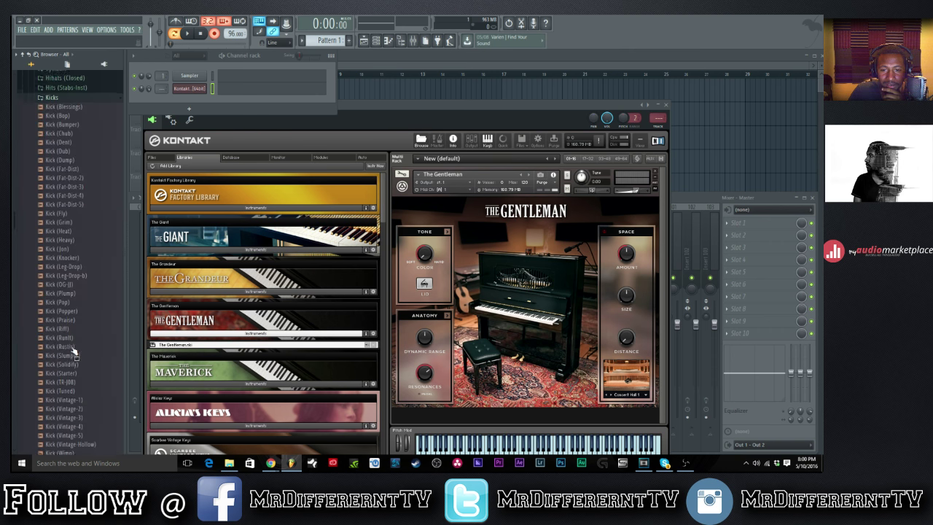
pyautogui.moveTo(73, 219); pyautogui.dragTo(179, 106)
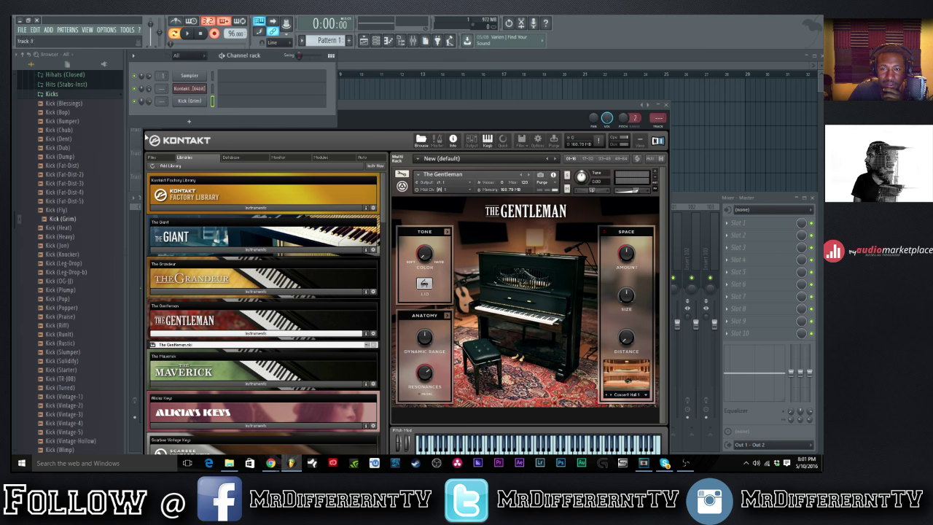
# Collapse the Kicks folder and open the Snares folder of the same Holy Grail kit.
pyautogui.click(70, 95)
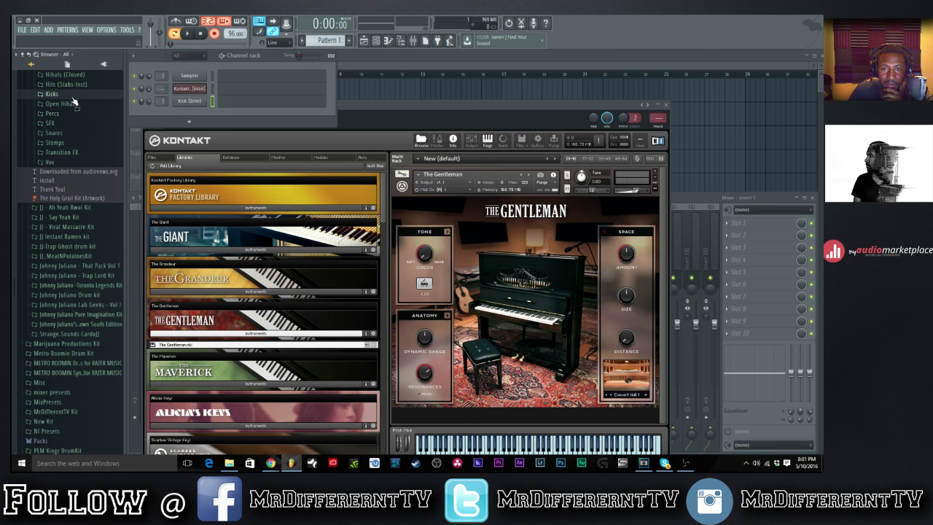
pyautogui.scroll(5, 81, 128)
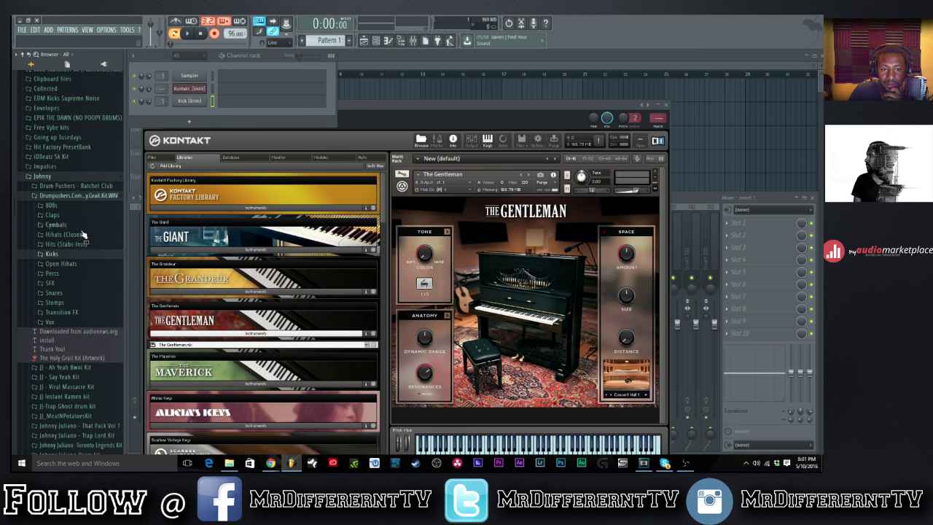
pyautogui.scroll(-2, 86, 248)
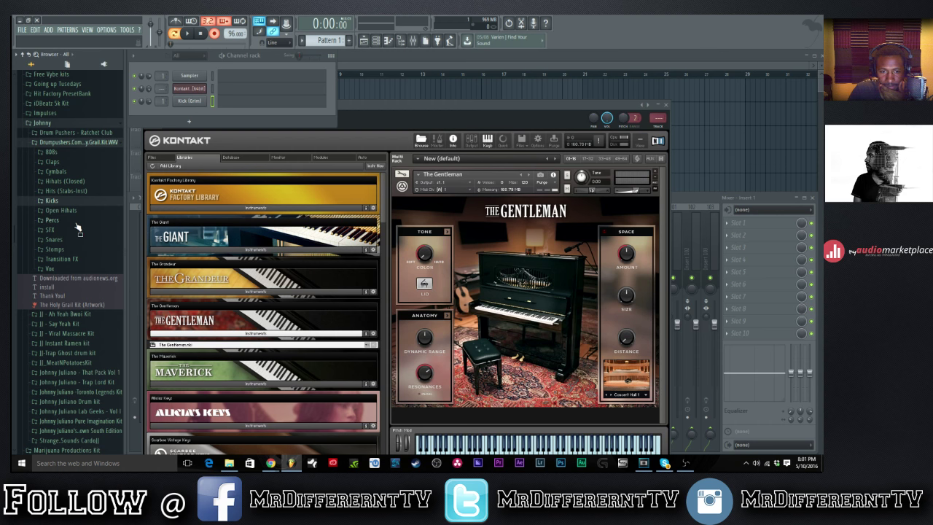
pyautogui.scroll(-2, 79, 227)
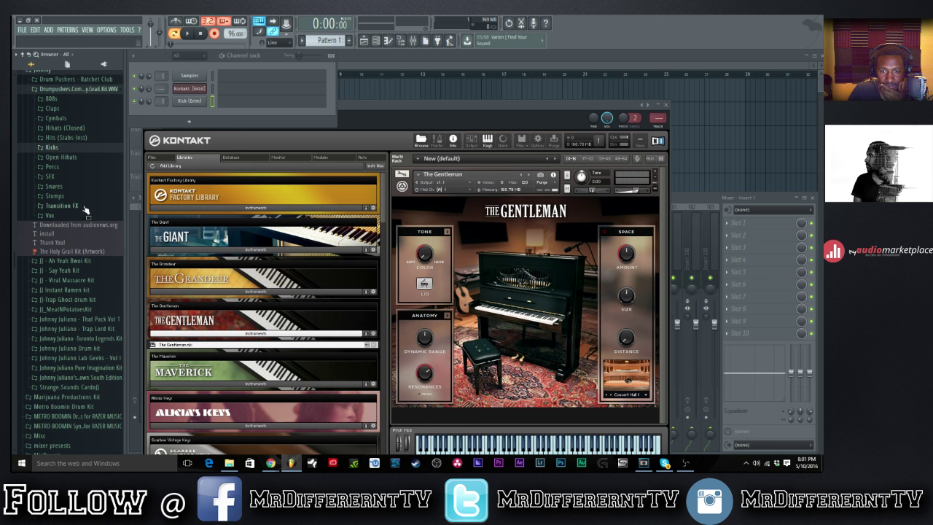
pyautogui.scroll(2, 80, 233)
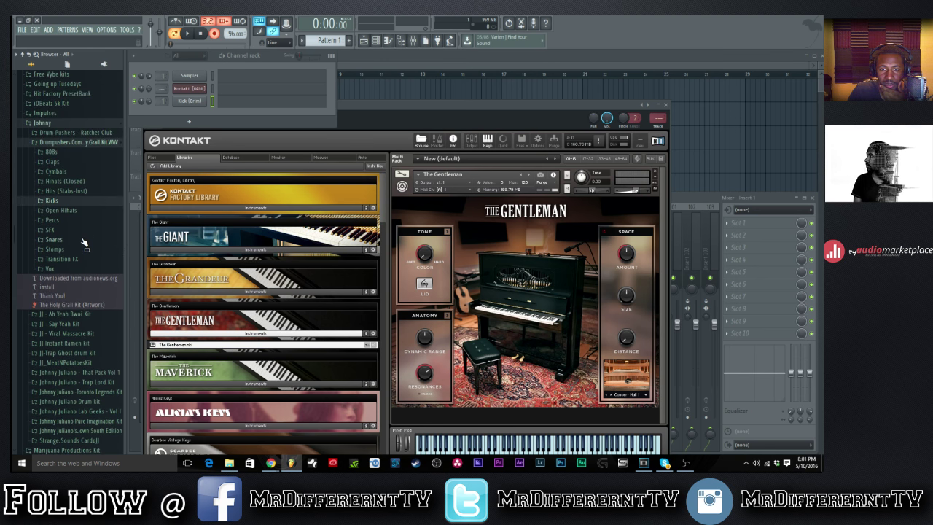
pyautogui.click(84, 241)
# Compare Snare (Purp), Snare (RIP) and Snare (Ridin), and add Snare (RIP) as a new channel.
pyautogui.click(88, 325)
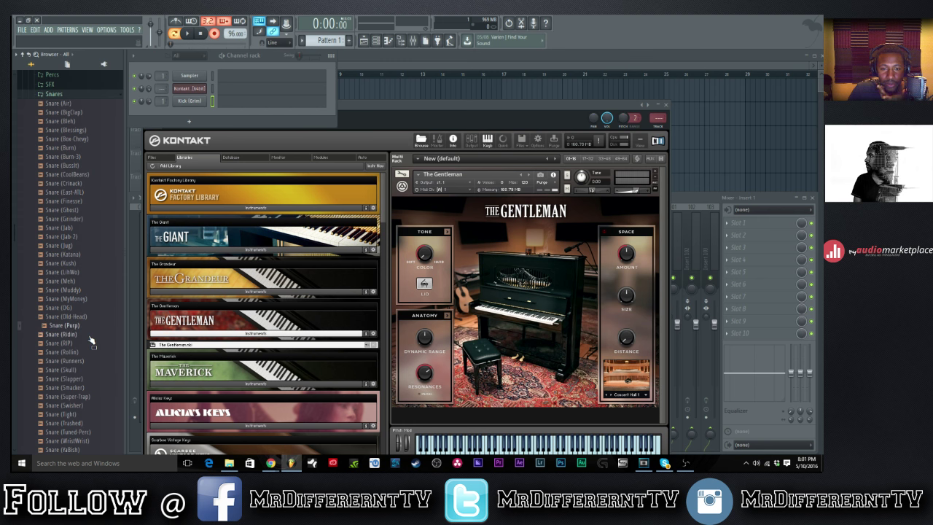
pyautogui.click(91, 341)
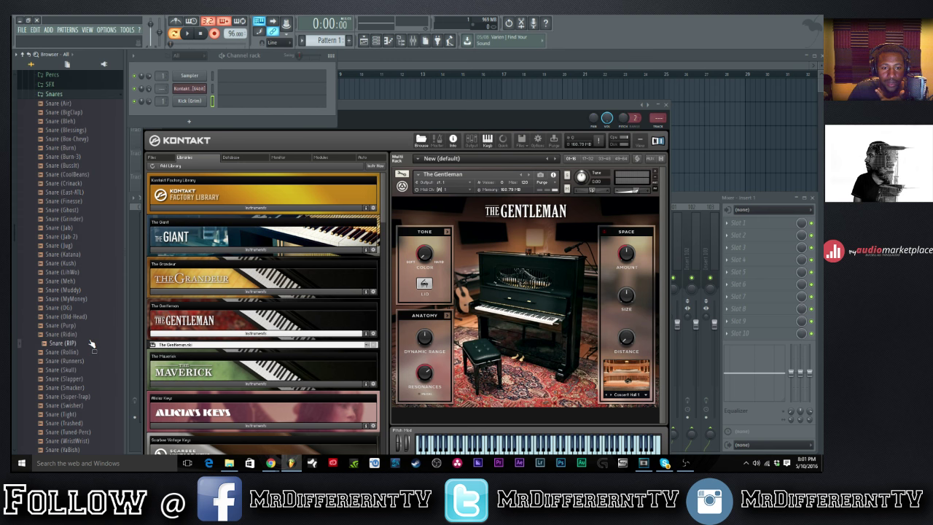
pyautogui.click(90, 336)
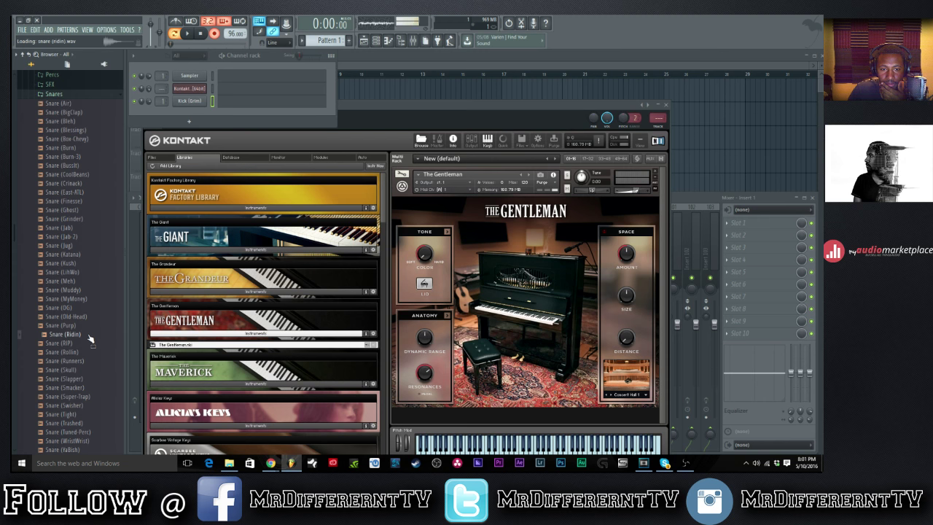
pyautogui.click(91, 342)
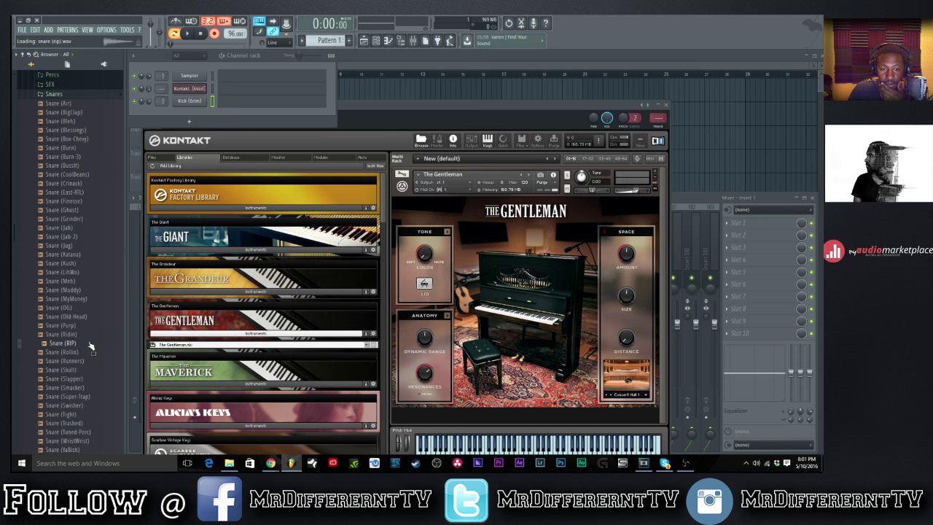
pyautogui.moveTo(91, 344); pyautogui.dragTo(191, 113)
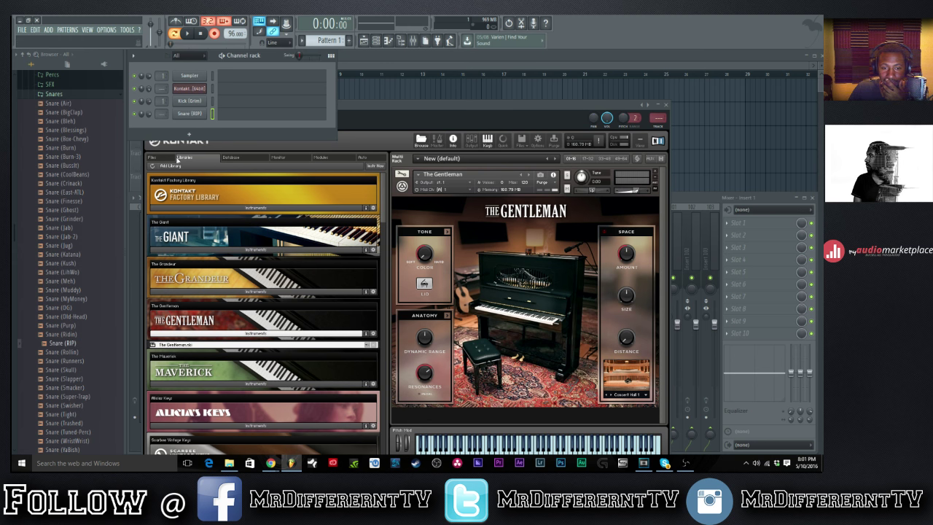
pyautogui.scroll(-2, 84, 292)
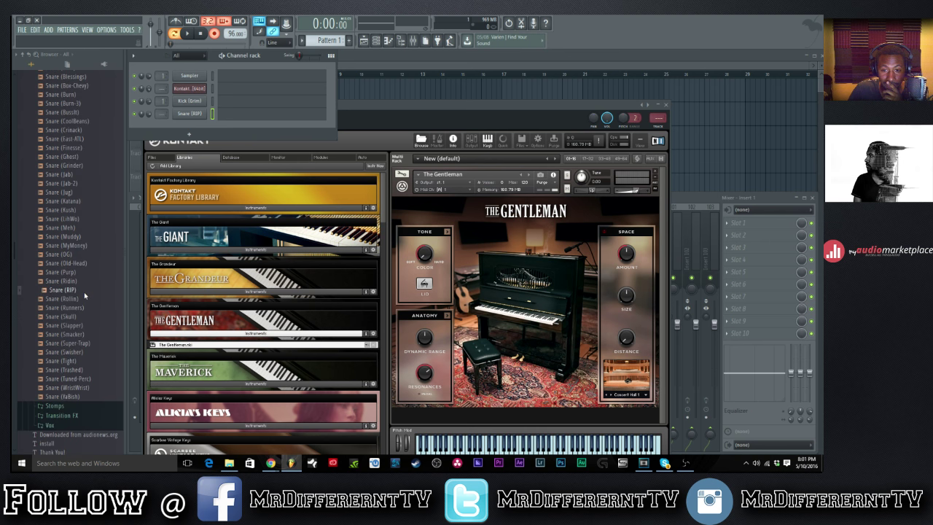
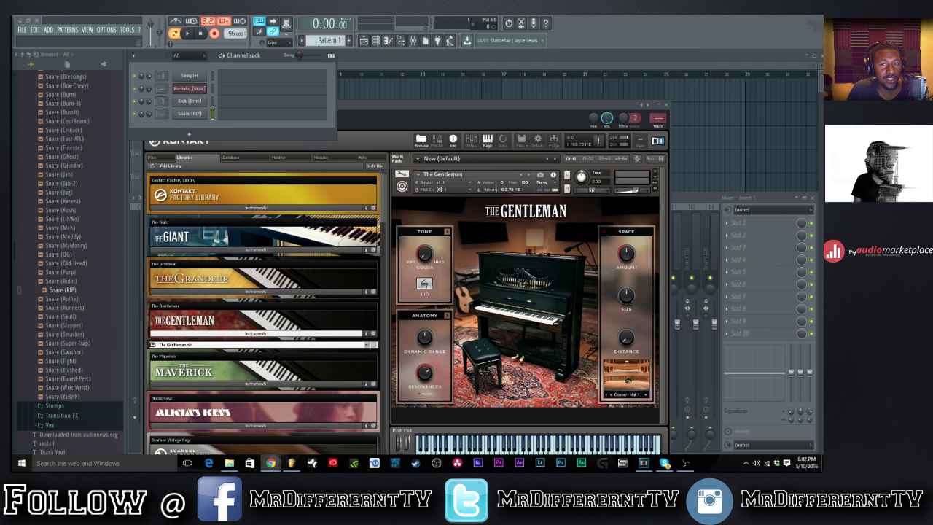
# Switch to Chrome to view the Focusrite Scarlett 2i2 Studio Bundle page on Sweetwater, and close the browser window.
pyautogui.click(271, 462)
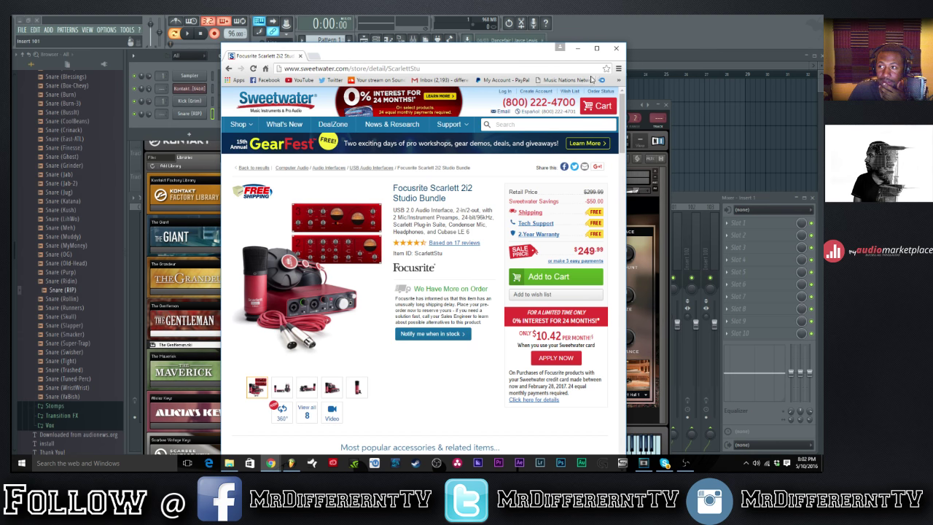
pyautogui.click(617, 48)
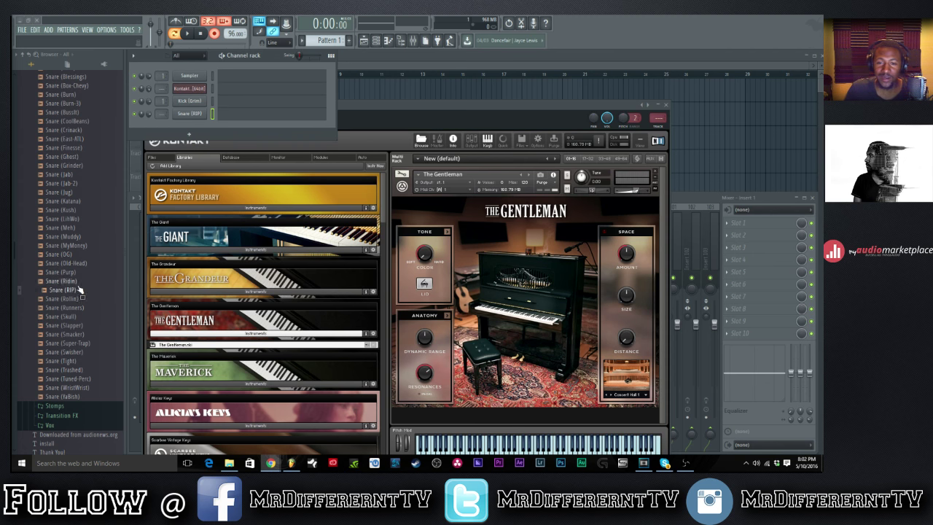
# Route the Kick (Grim) and Snare (RIP) channels to mixer tracks 1 and 2.
pyautogui.hotkey('ctrl', 'l')
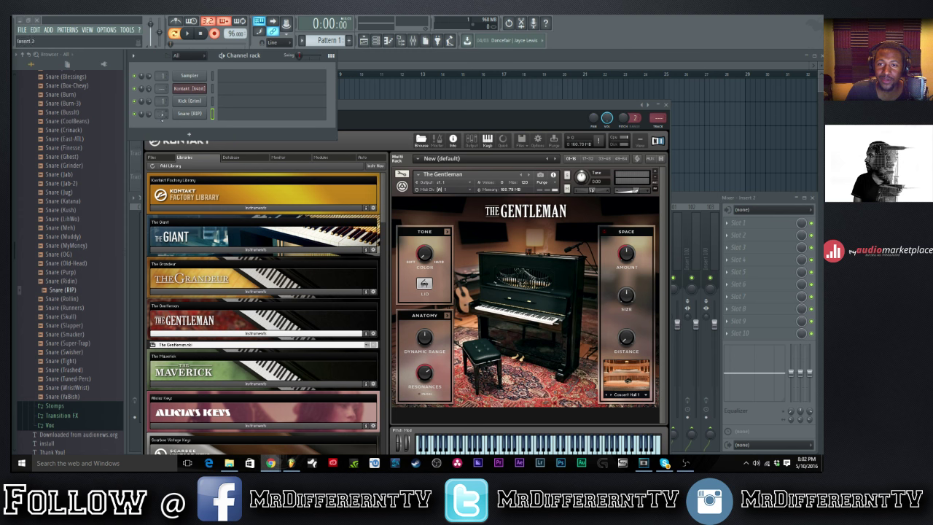
pyautogui.click(220, 103)
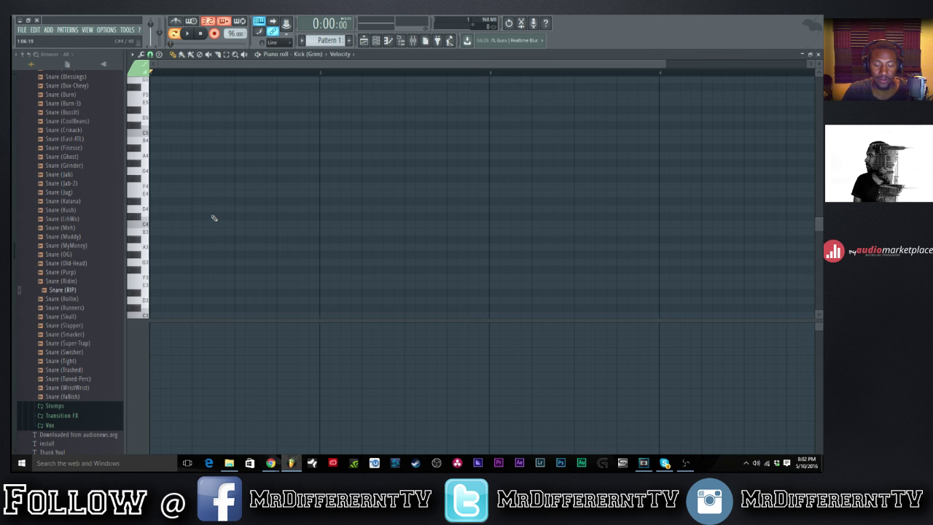
pyautogui.click(365, 40)
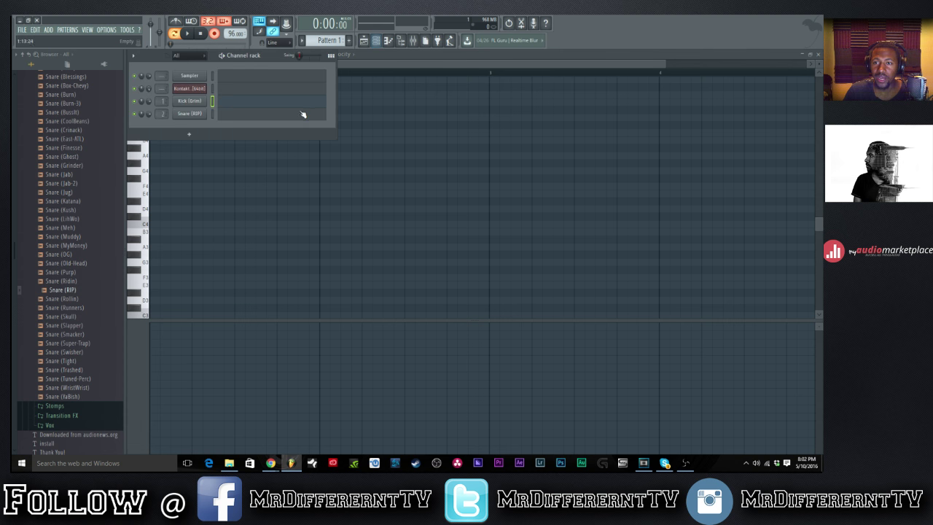
# Draw two full-velocity C5 notes in the Kick (Grim) piano roll, on beats 1 and 2 of the first bar.
pyautogui.click(223, 102)
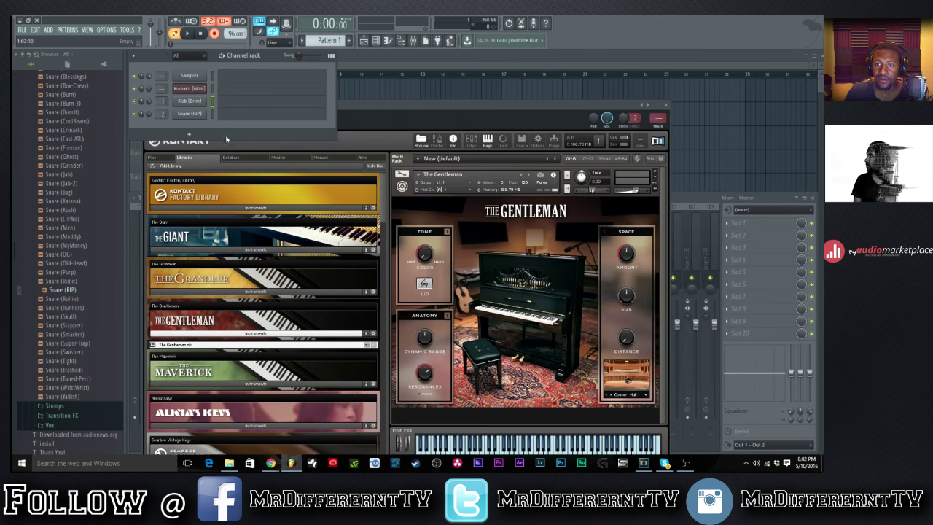
pyautogui.click(232, 104)
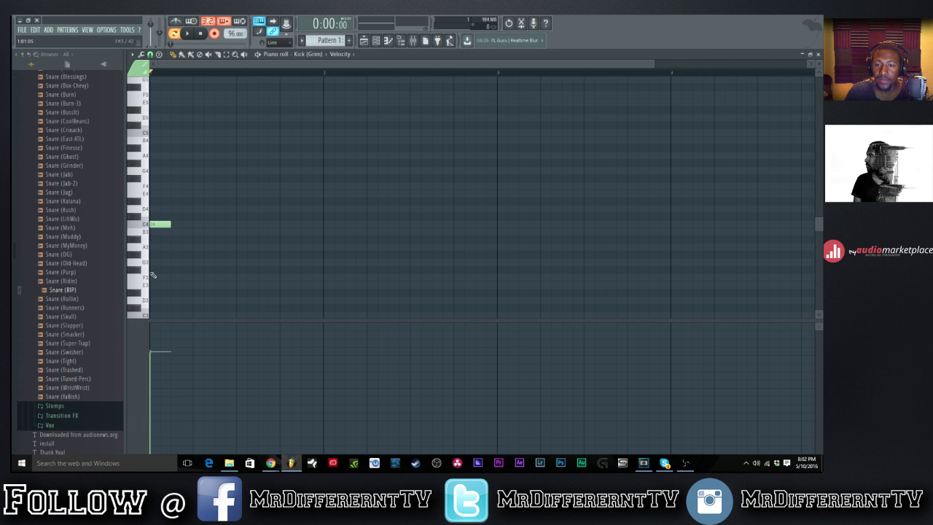
pyautogui.scroll(2, 158, 250)
pyautogui.scroll(1, 160, 250)
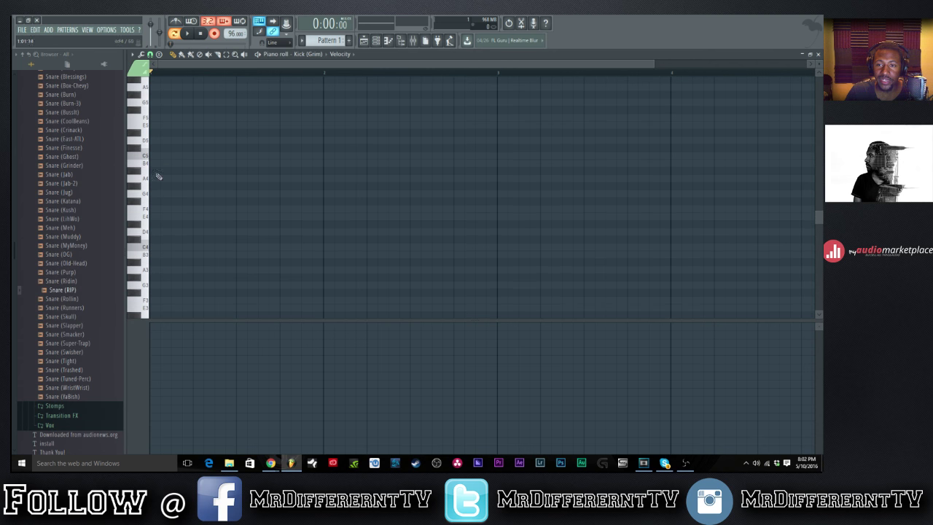
pyautogui.click(157, 155)
pyautogui.moveTo(162, 340); pyautogui.dragTo(158, 262)
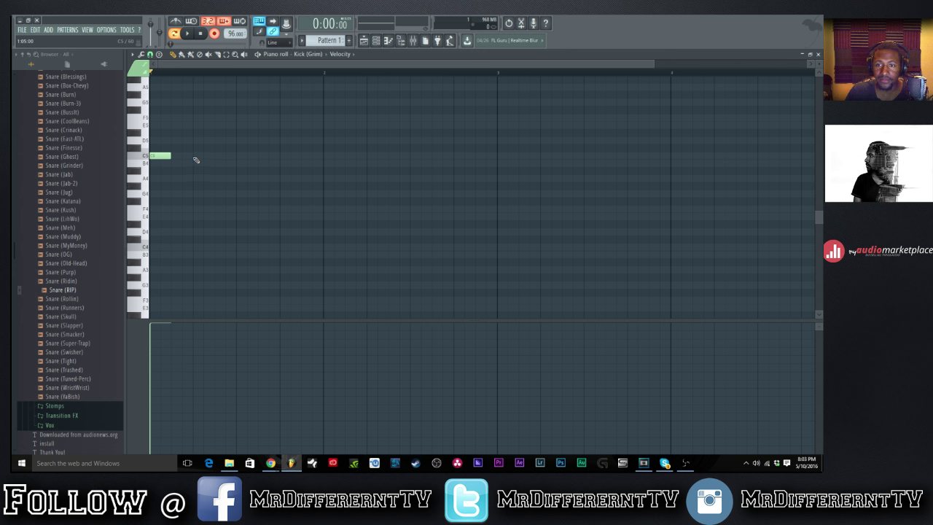
pyautogui.click(196, 157)
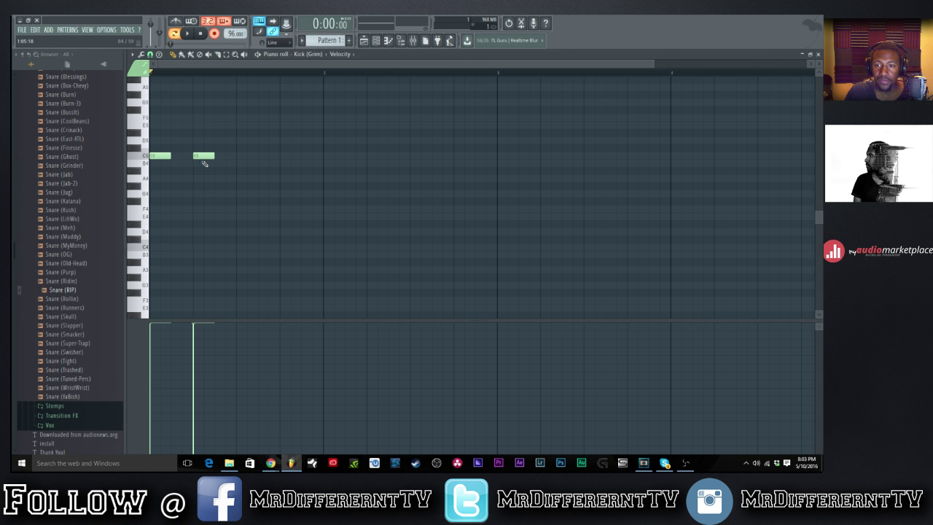
pyautogui.click(388, 40)
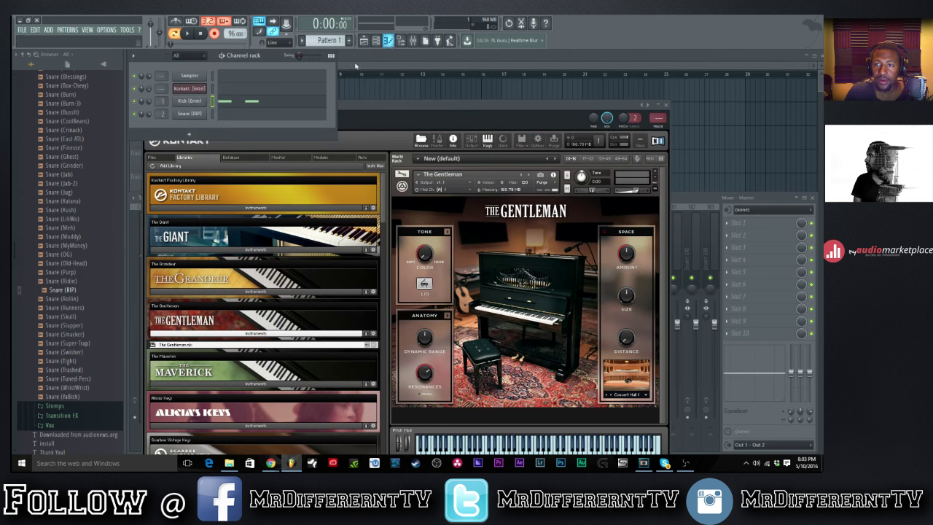
# Draw two full-velocity C5 notes in the Snare (RIP) piano roll, on beats 2 and 4 of the first bar.
pyautogui.click(229, 119)
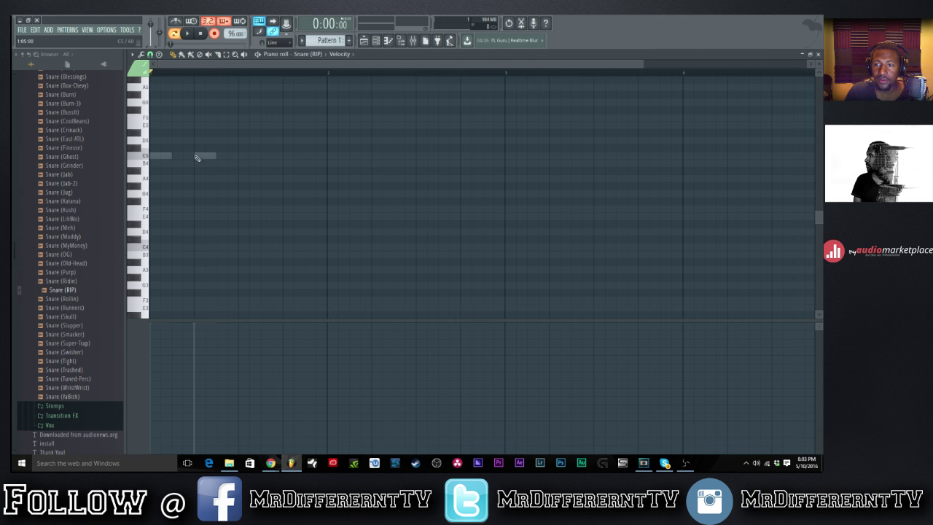
pyautogui.click(285, 156)
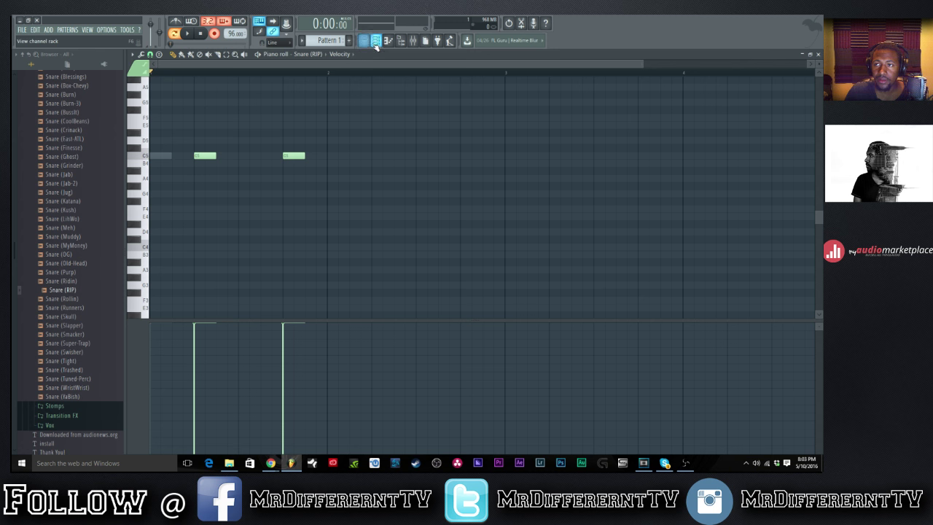
# Delete the beat 2 note from the Kick (Grim) piano roll.
pyautogui.click(376, 40)
pyautogui.click(236, 103)
pyautogui.rightClick(209, 156)
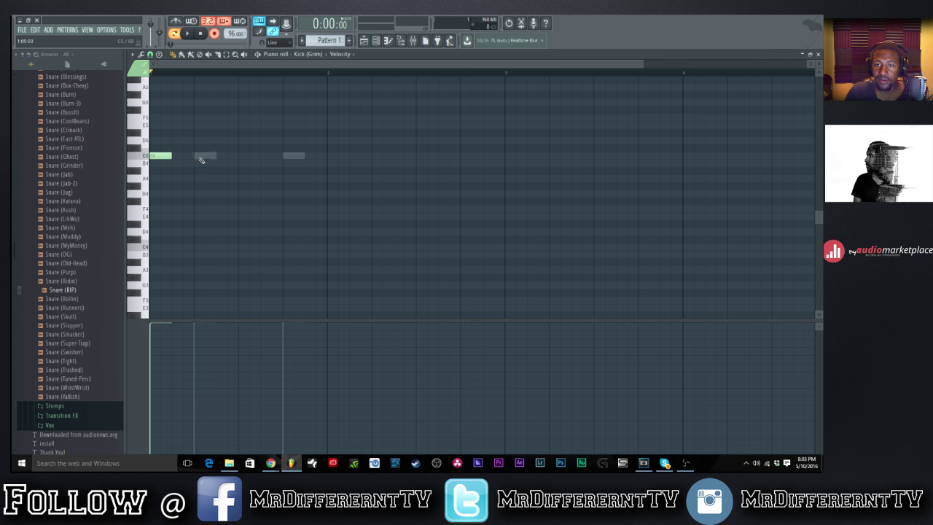
# Try a second Kick (Grim) C5 note at several positions around beat 2, including steps 4 and 7, auditioning the pattern, and undo the last one.
pyautogui.click(188, 156)
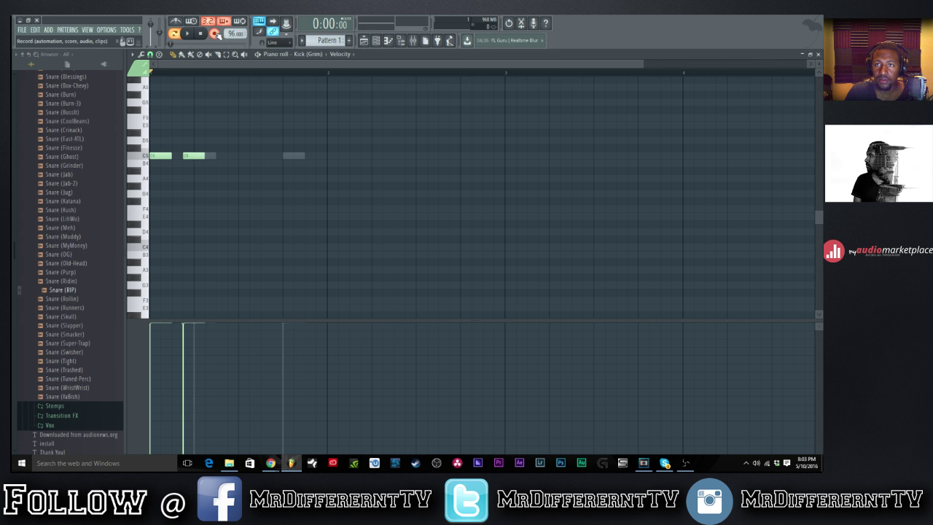
pyautogui.press('space')
pyautogui.press('space')
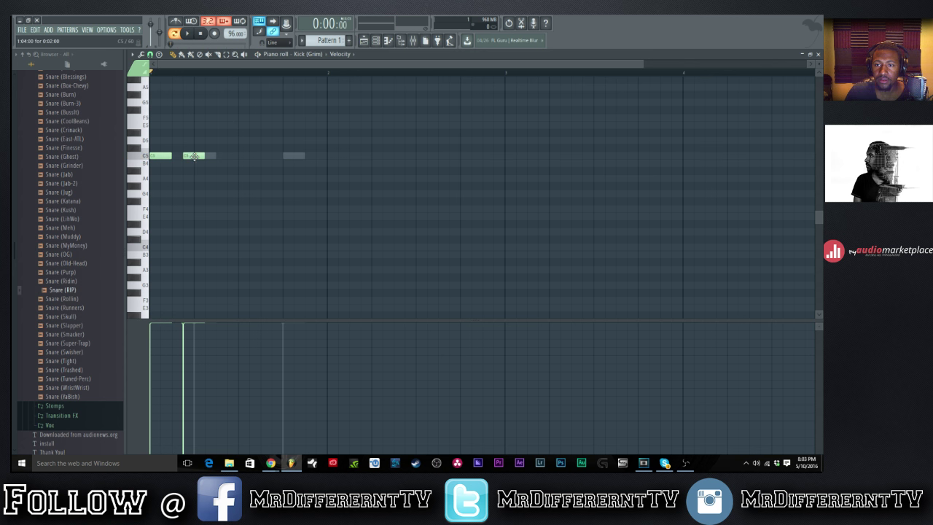
pyautogui.rightClick(194, 155)
pyautogui.press('space')
pyautogui.click(209, 156)
pyautogui.rightClick(208, 158)
pyautogui.press('space')
pyautogui.click(217, 156)
pyautogui.press('space')
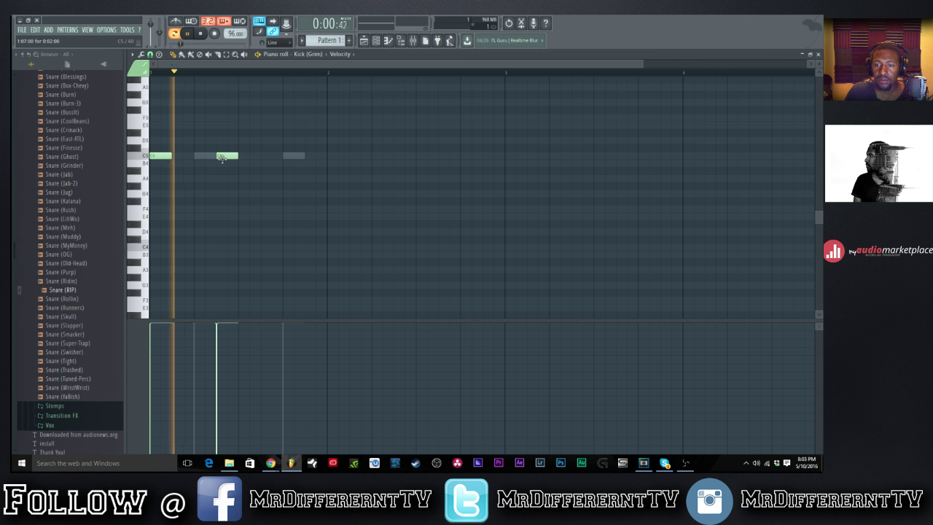
pyautogui.press('space')
pyautogui.hotkey('ctrl', 'z')
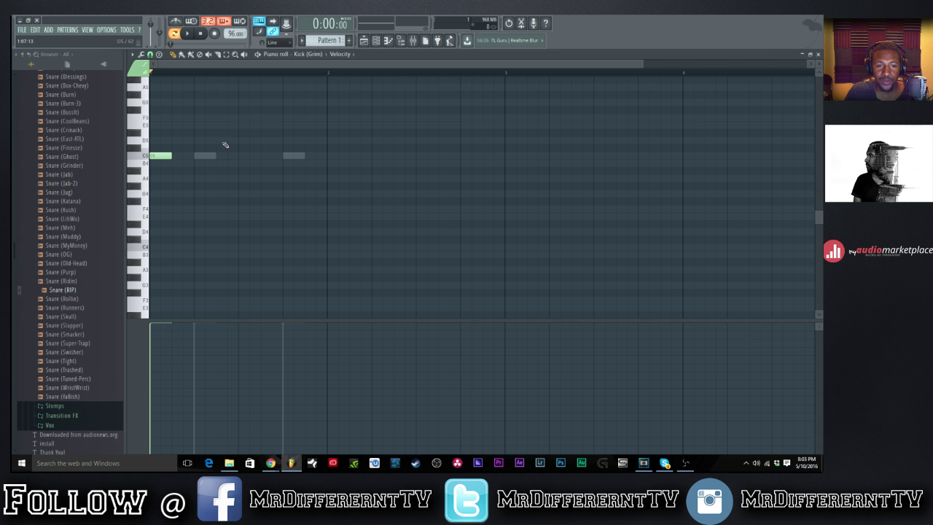
# Show the channel rack and collapse the Snares folder in the sample browser.
pyautogui.click(376, 40)
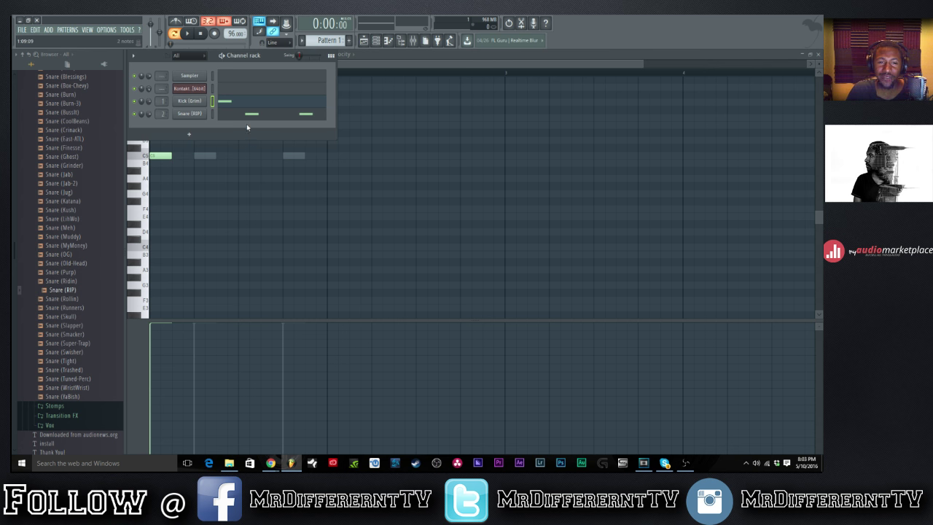
pyautogui.scroll(6, 63, 210)
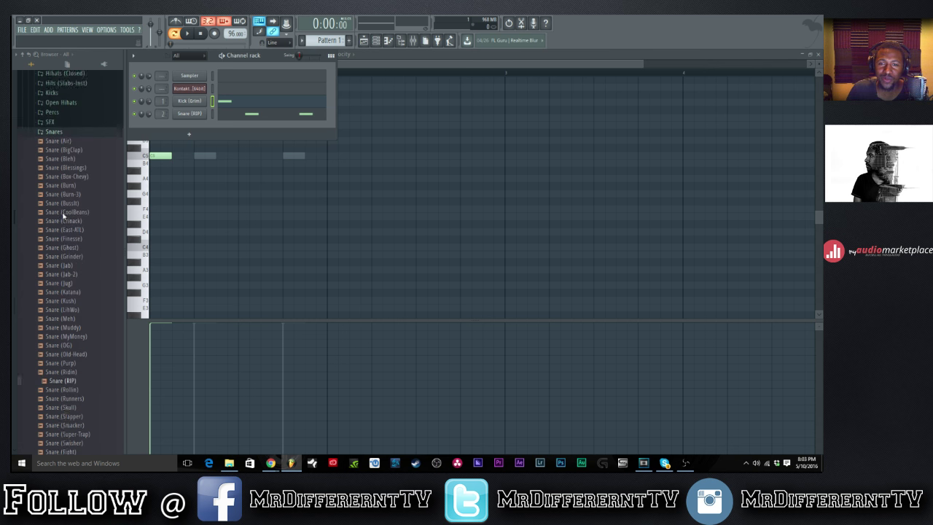
pyautogui.click(53, 200)
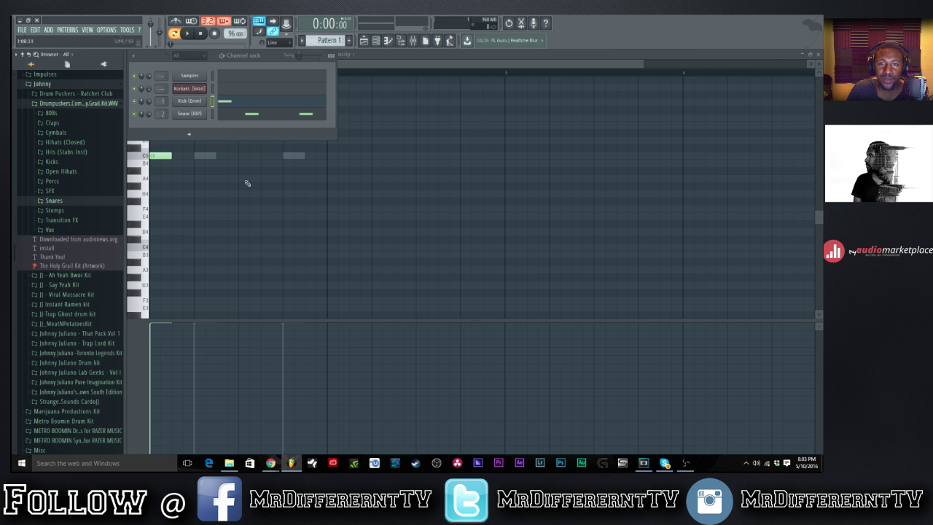
pyautogui.click(381, 41)
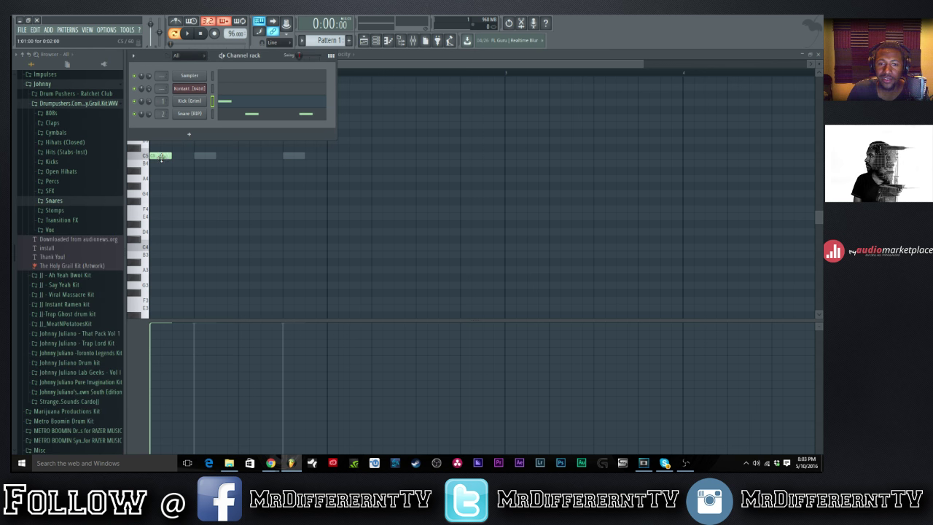
pyautogui.click(23, 30)
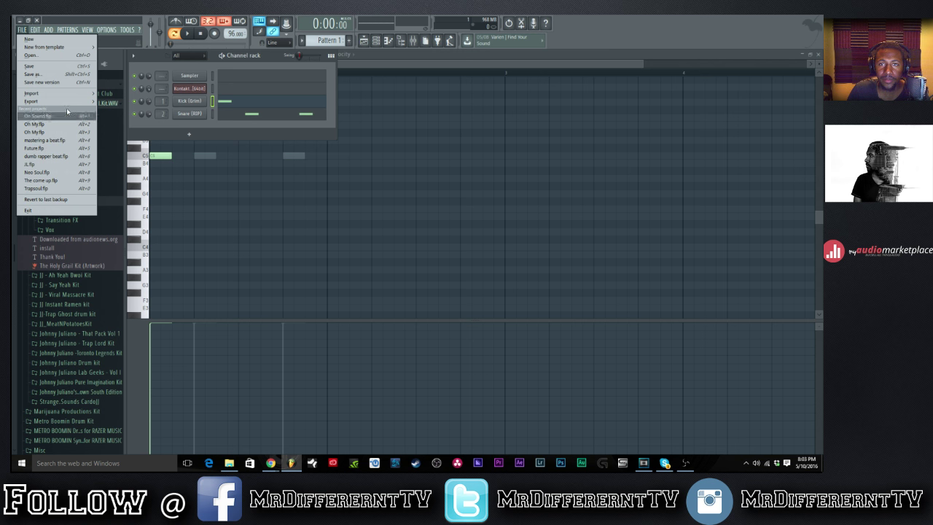
pyautogui.click(31, 55)
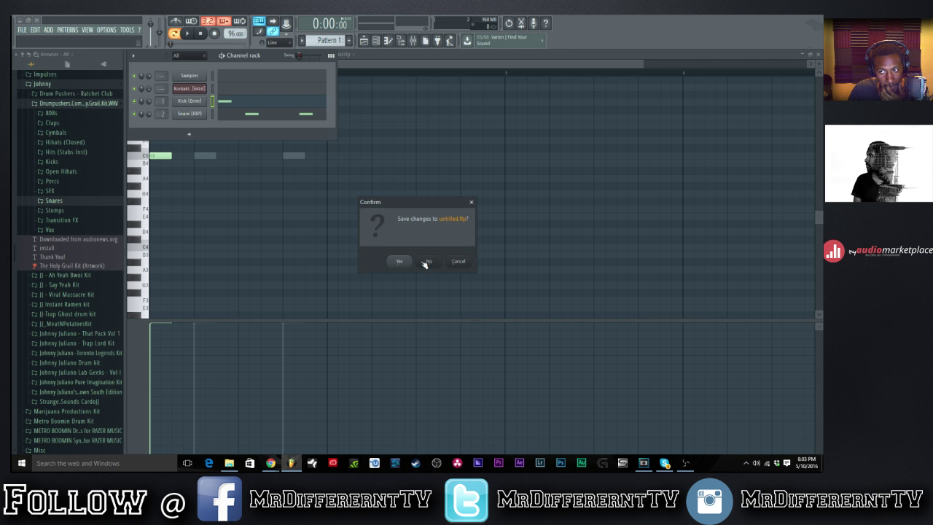
pyautogui.click(426, 260)
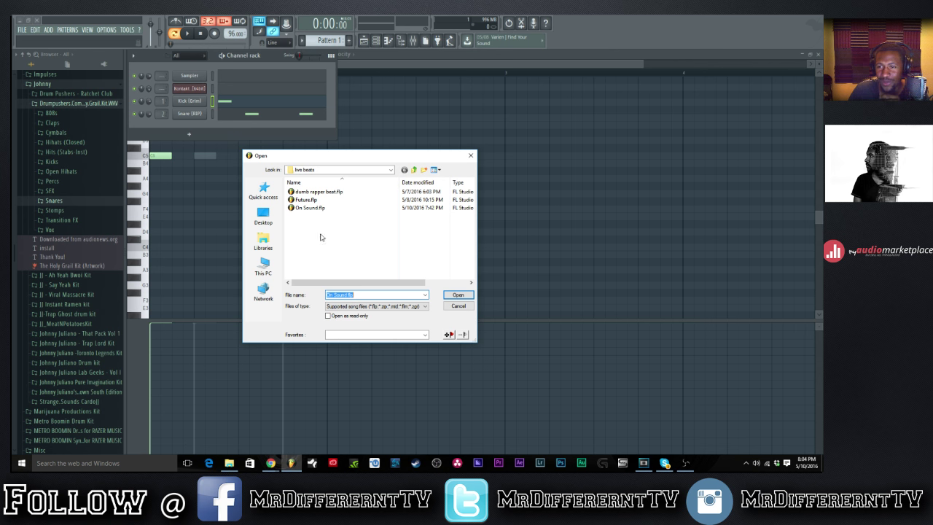
pyautogui.click(271, 266)
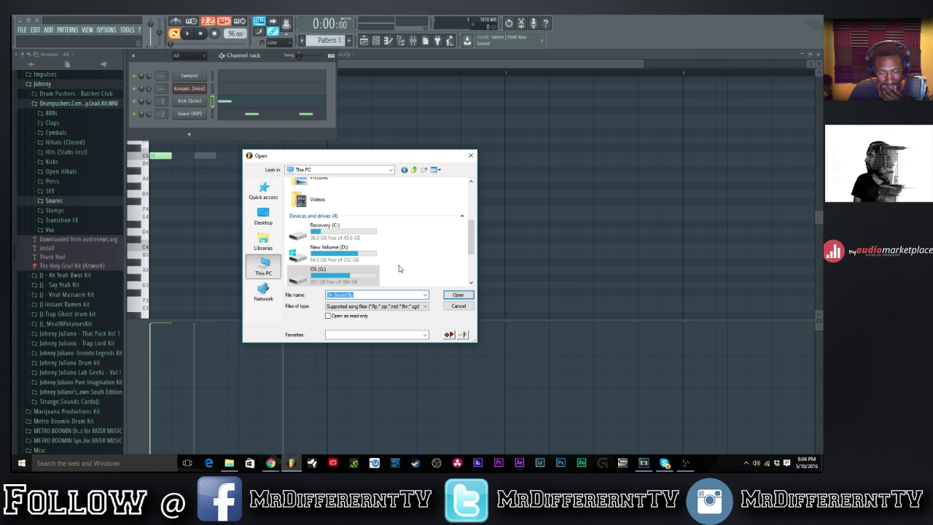
pyautogui.scroll(-1, 401, 263)
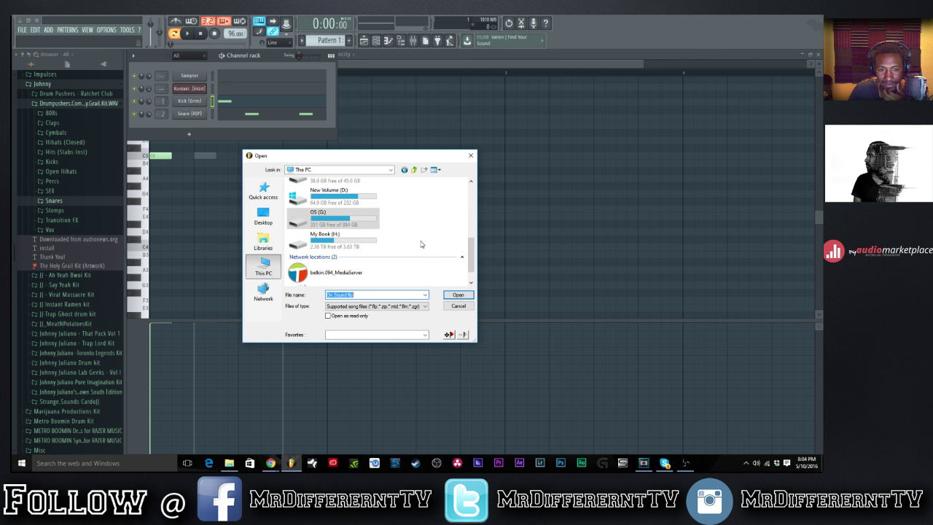
pyautogui.click(470, 156)
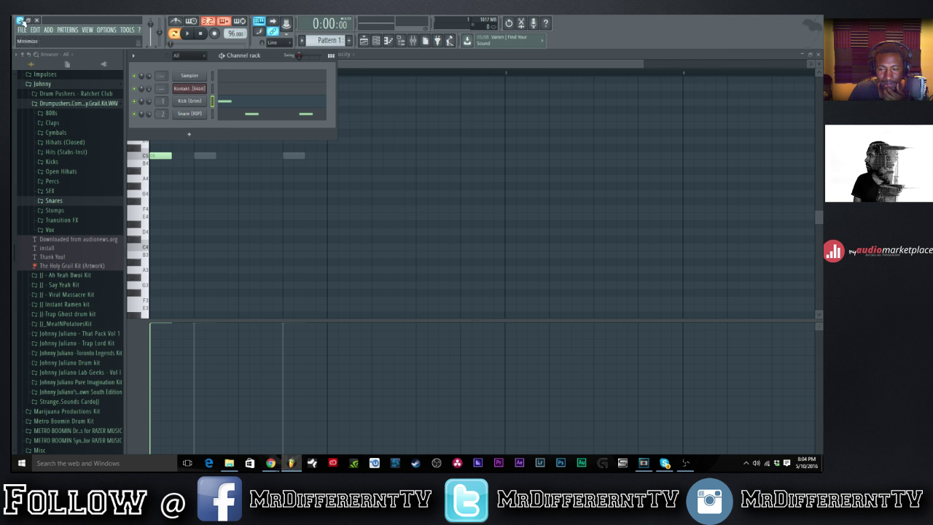
# Switch to File Explorer and browse on drive G: to Music Folder > Beats for sell > Itzdifferentbeatz > Selling.
pyautogui.click(229, 463)
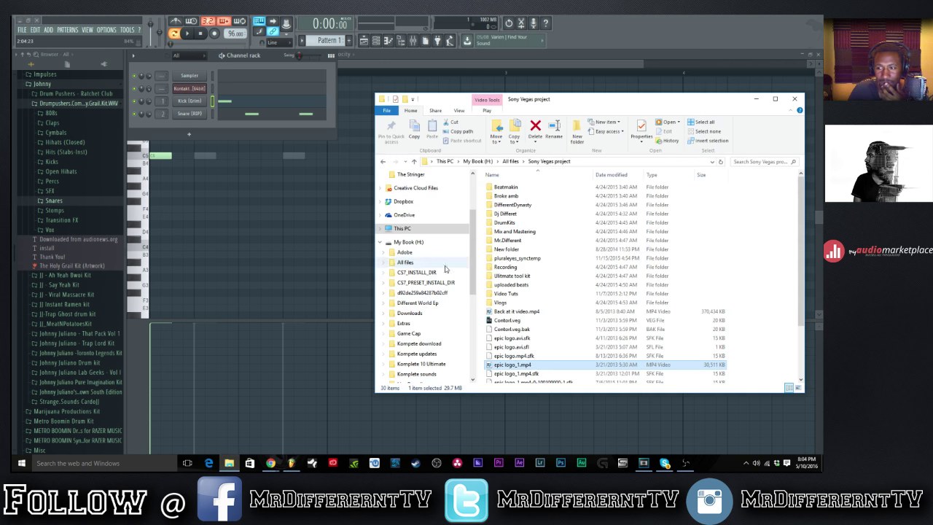
pyautogui.scroll(-4, 431, 310)
pyautogui.scroll(6, 379, 277)
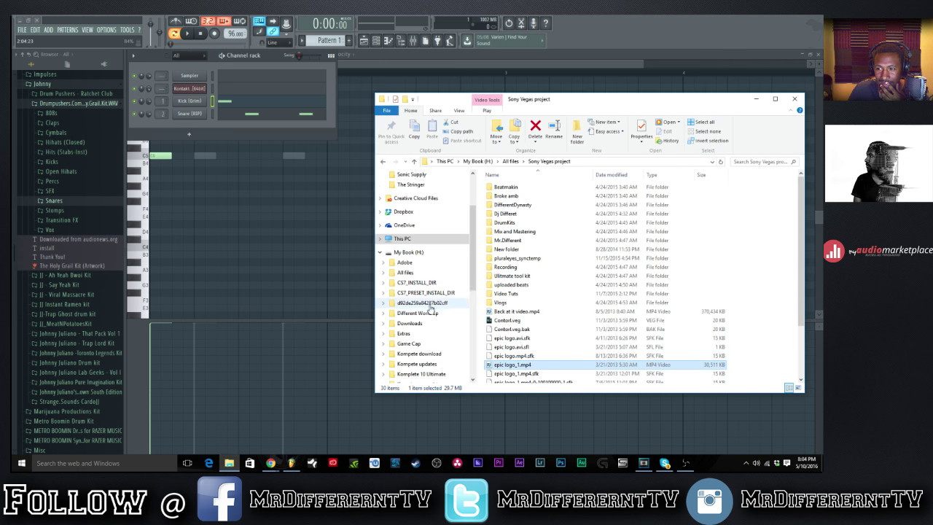
pyautogui.click(393, 270)
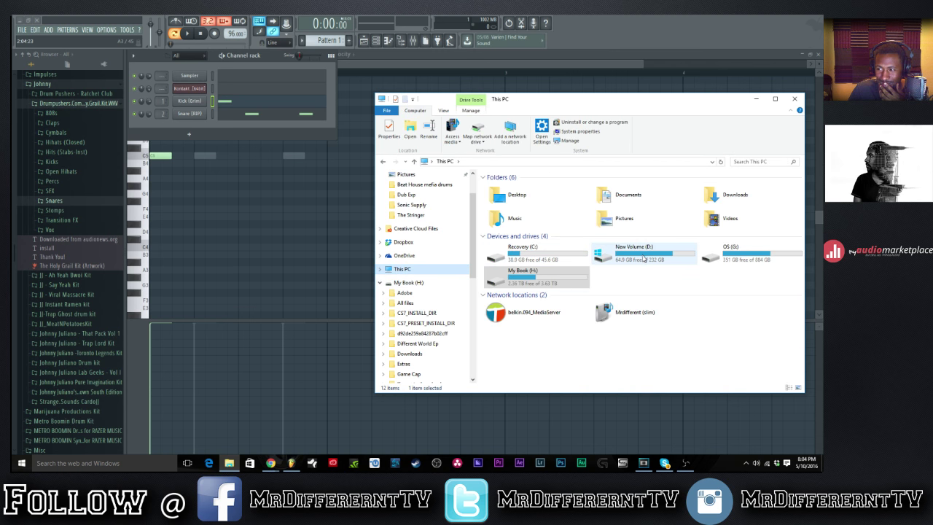
pyautogui.doubleClick(754, 255)
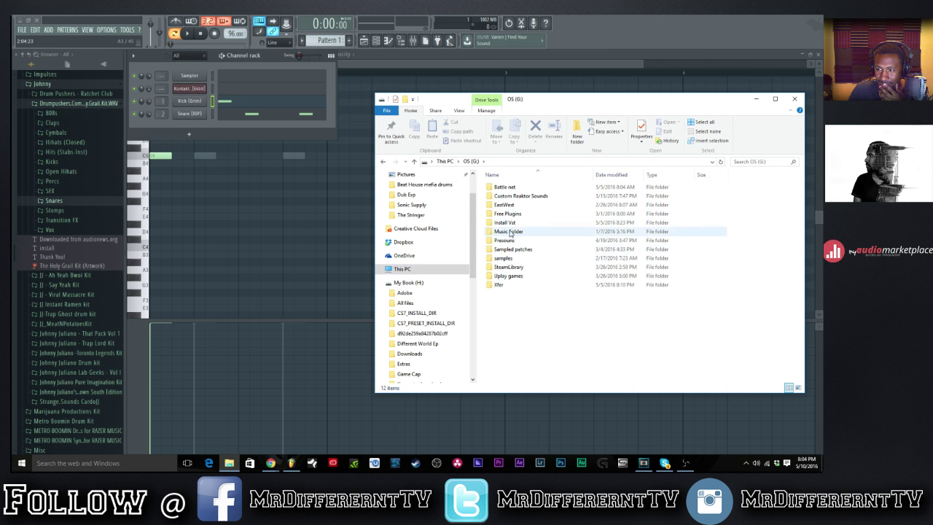
pyautogui.doubleClick(513, 231)
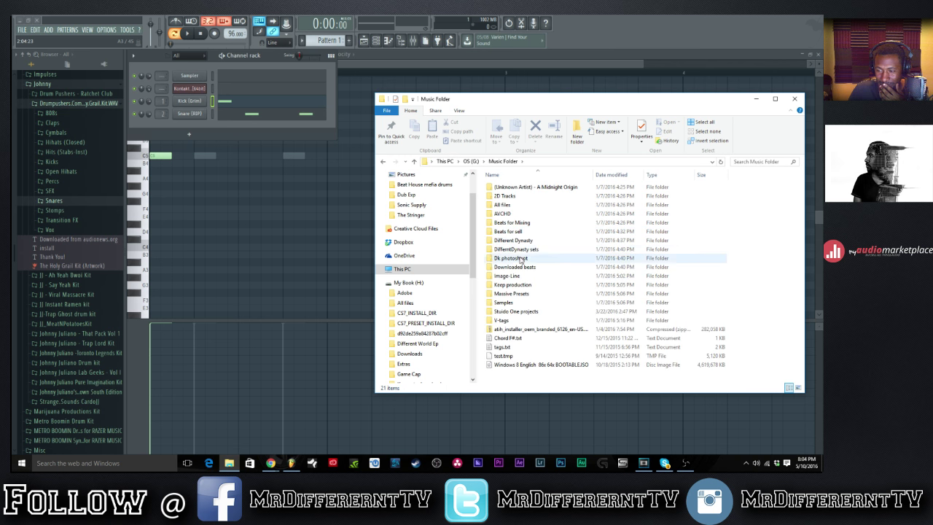
pyautogui.doubleClick(522, 231)
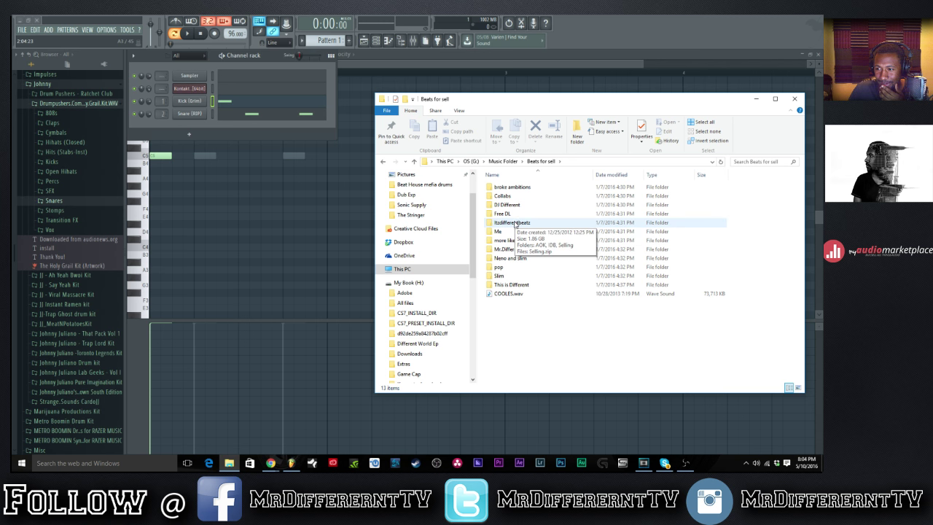
pyautogui.doubleClick(515, 222)
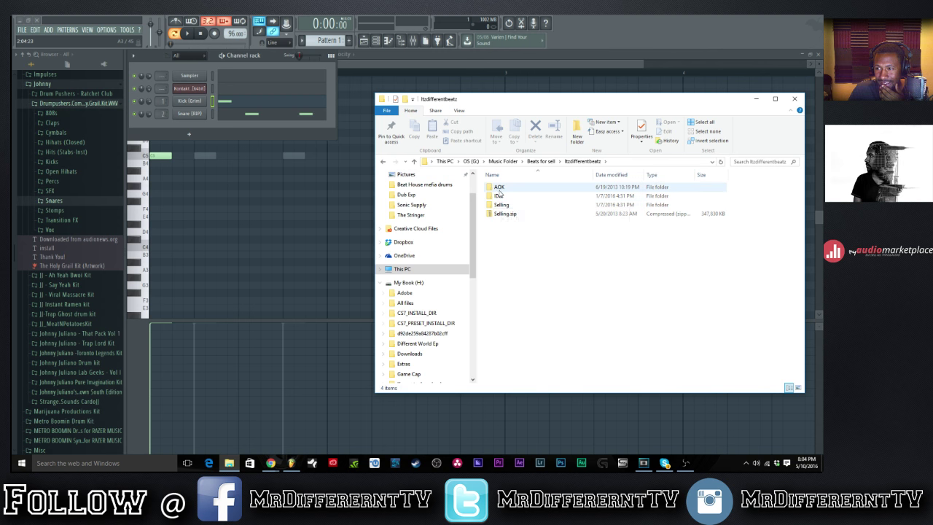
pyautogui.doubleClick(515, 205)
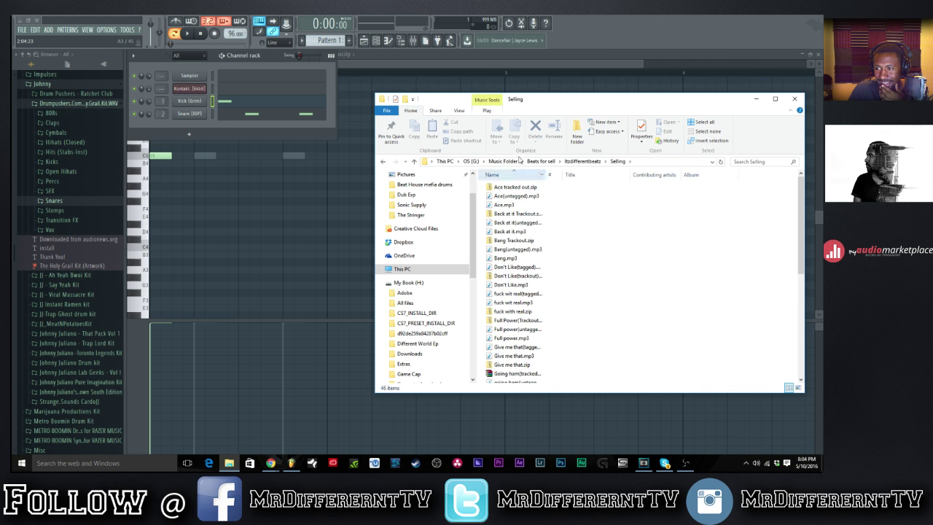
pyautogui.moveTo(543, 104); pyautogui.dragTo(412, 97)
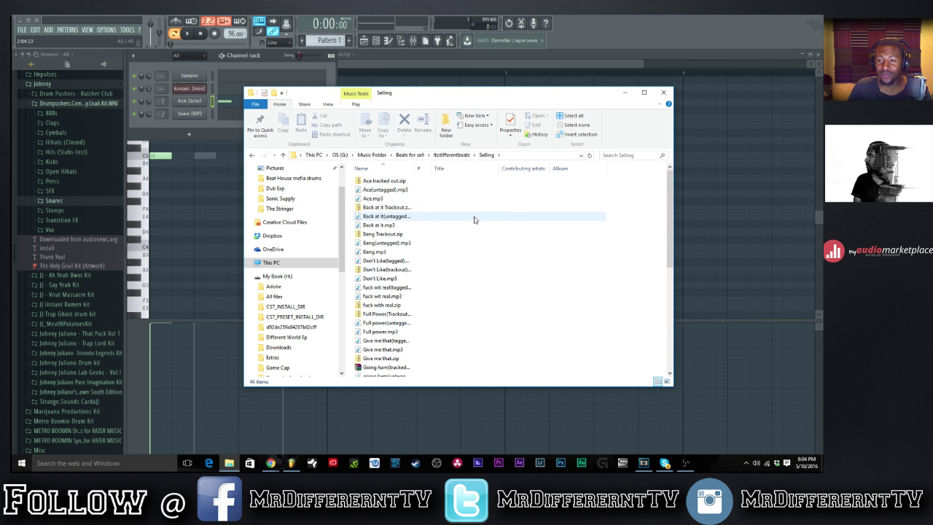
# Play Ace(untagged).mp3 with the player and folder windows side by side, adjust the playback volume, and pause it.
pyautogui.doubleClick(393, 190)
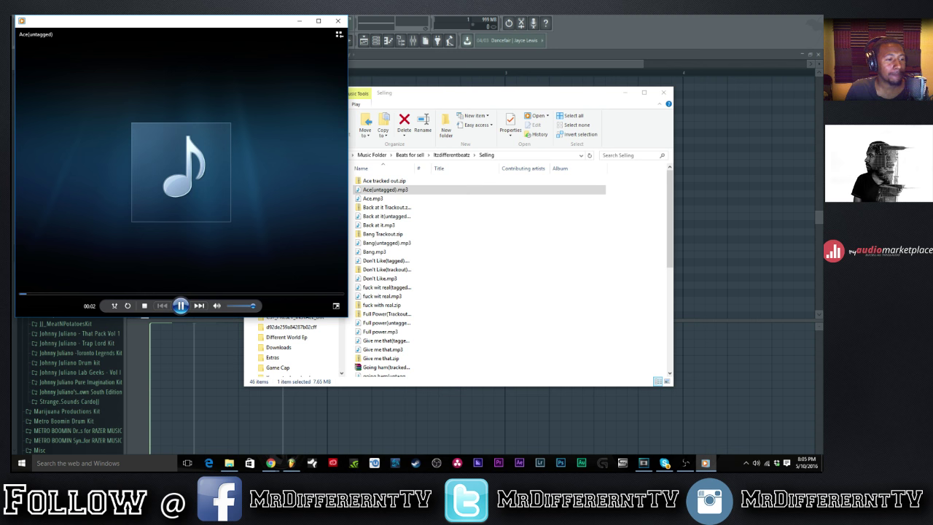
pyautogui.moveTo(174, 25); pyautogui.dragTo(558, 79)
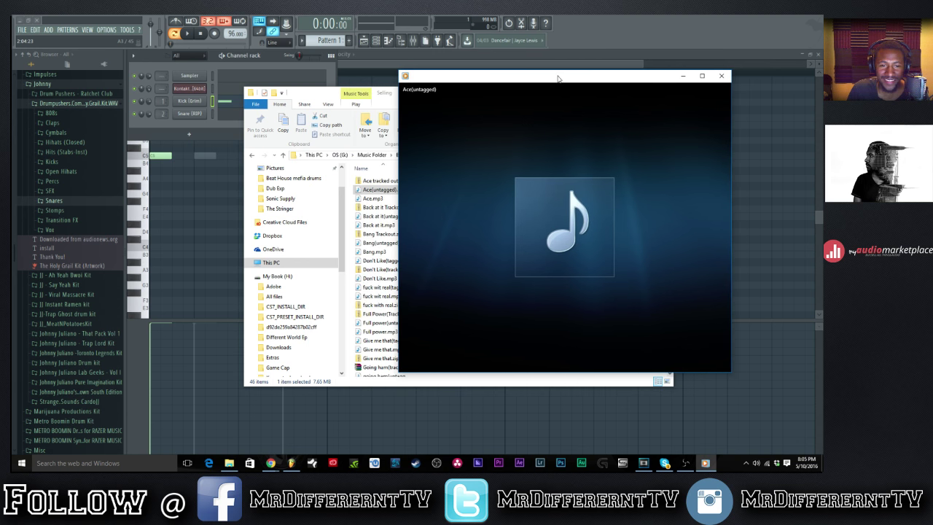
pyautogui.moveTo(503, 95)
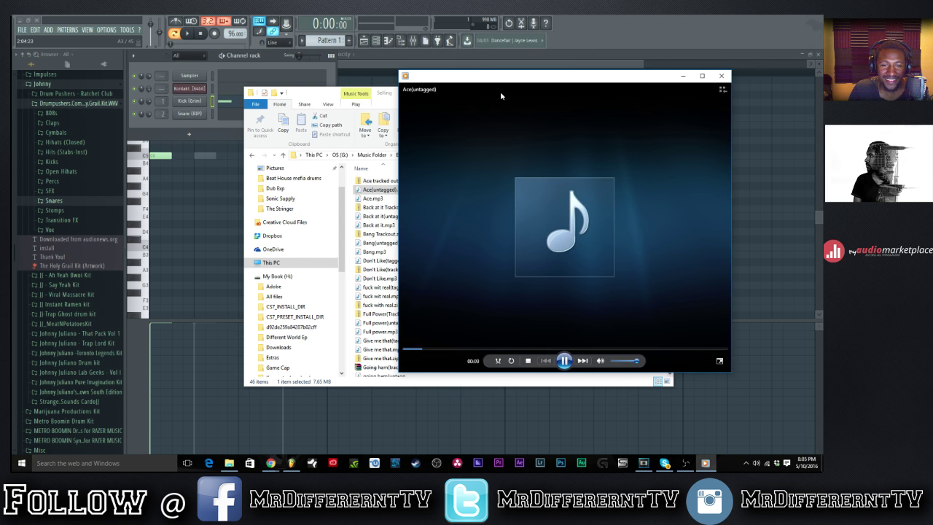
pyautogui.moveTo(307, 95); pyautogui.dragTo(184, 99)
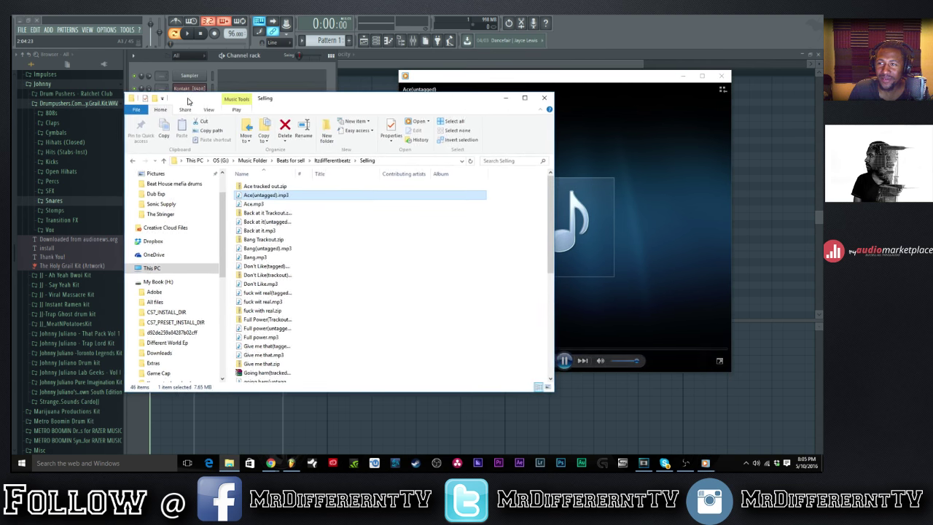
pyautogui.click(609, 284)
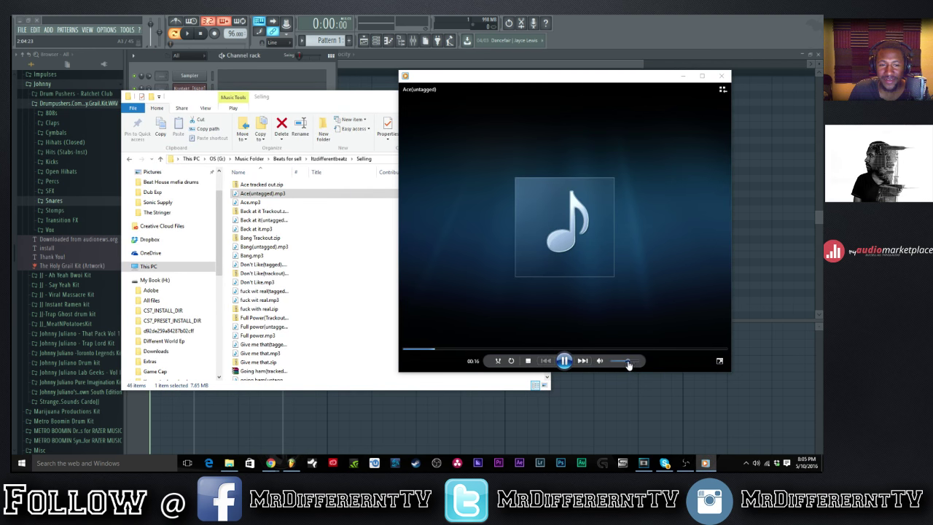
pyautogui.click(631, 362)
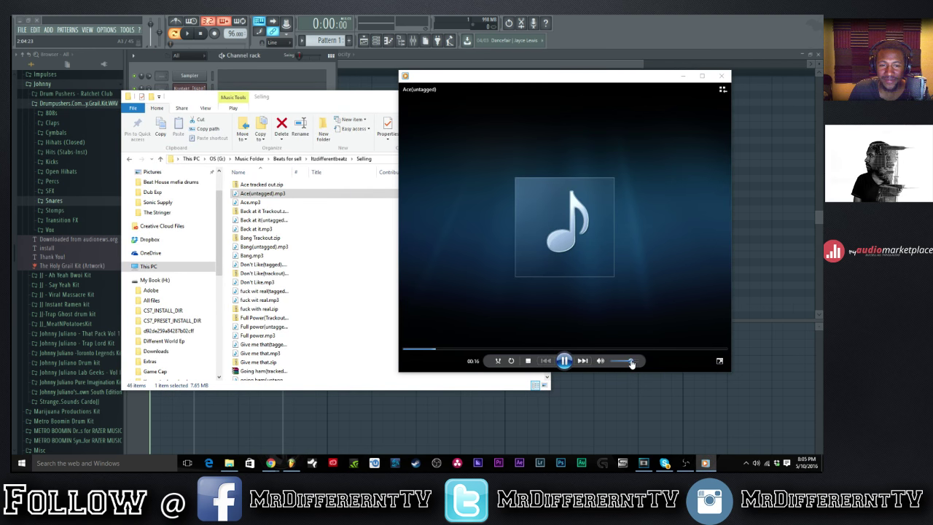
pyautogui.click(565, 360)
# Play the untagged version of Back at it from the Selling folder and adjust the playback volume.
pyautogui.doubleClick(253, 220)
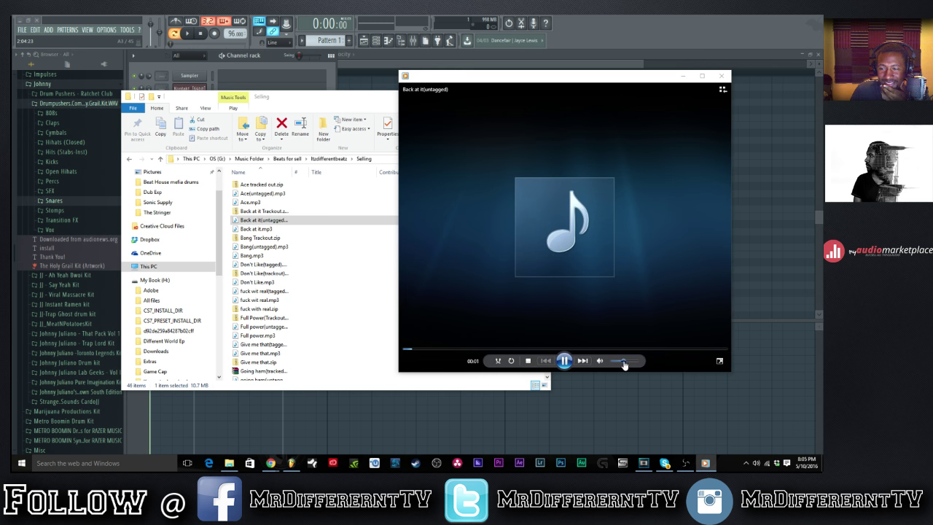
pyautogui.moveTo(624, 365); pyautogui.dragTo(631, 364)
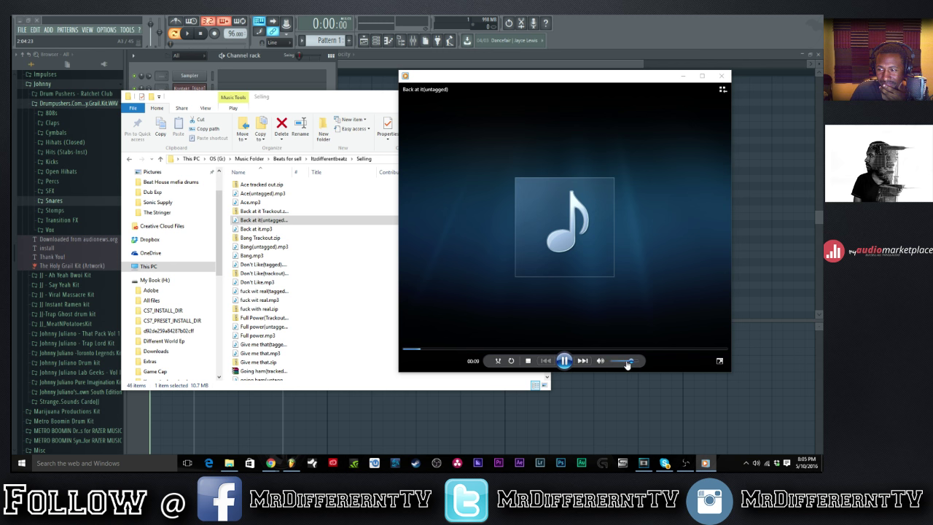
pyautogui.click(626, 362)
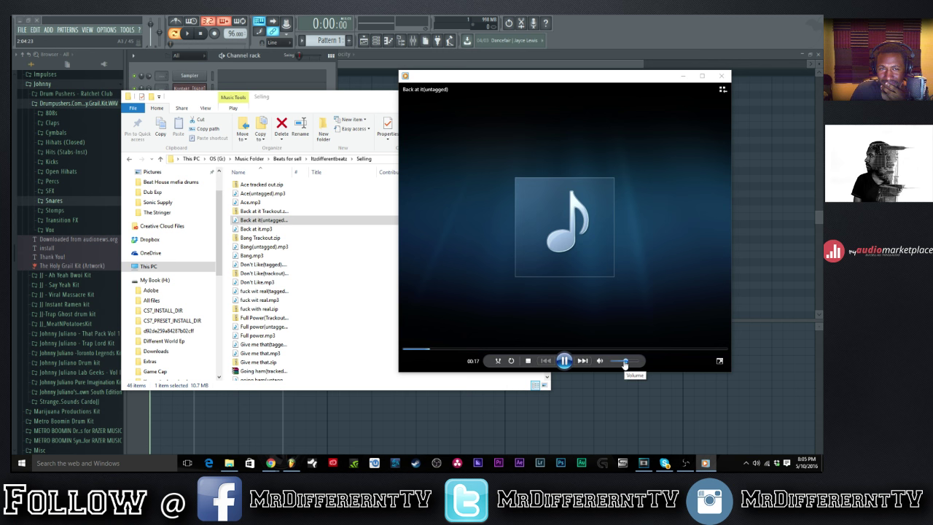
# Skip further ahead in the untagged version of Back at it and pause the playback.
pyautogui.click(456, 349)
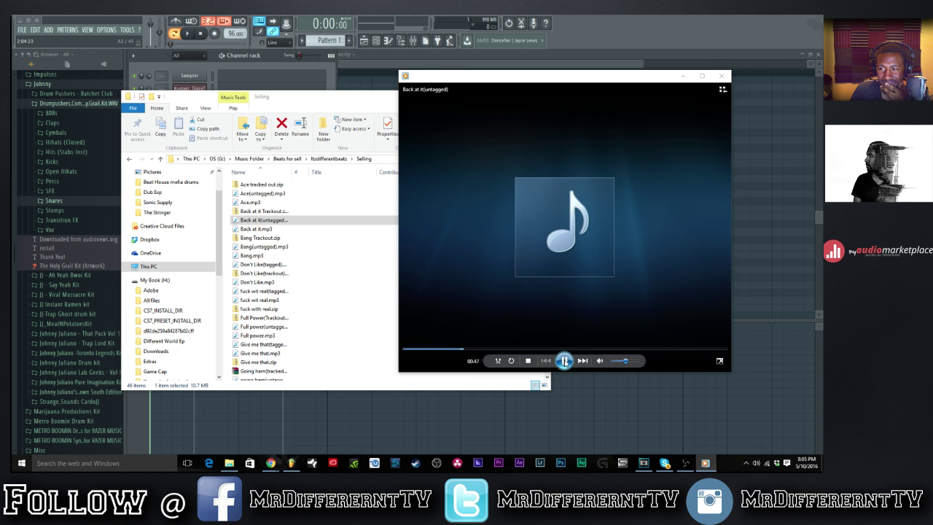
pyautogui.click(564, 360)
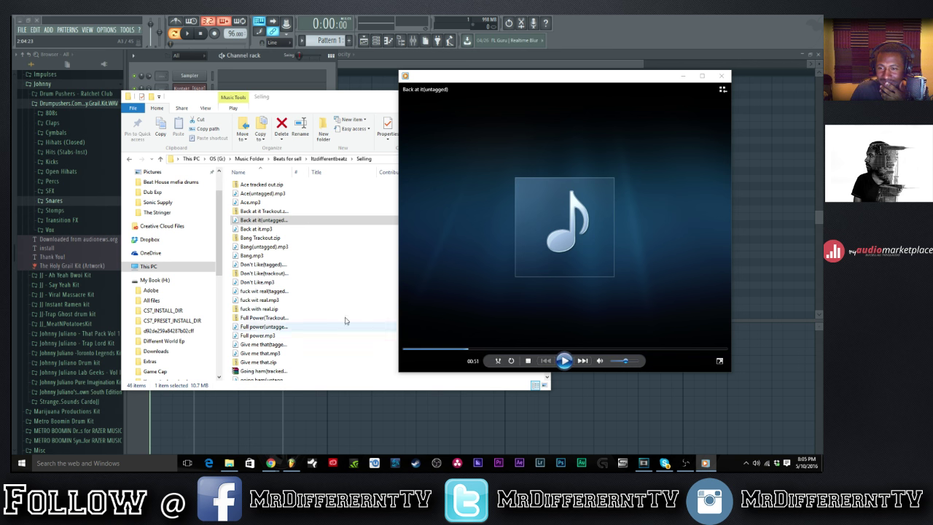
# Play Bang(untagged).mp3 from the Selling folder while looking through the remaining beats, then pause it and close the player.
pyautogui.doubleClick(278, 248)
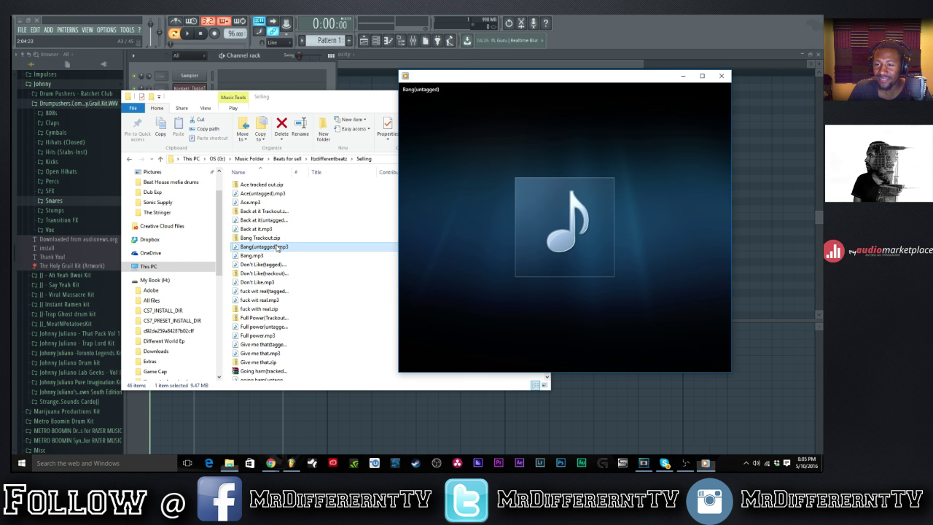
pyautogui.click(565, 362)
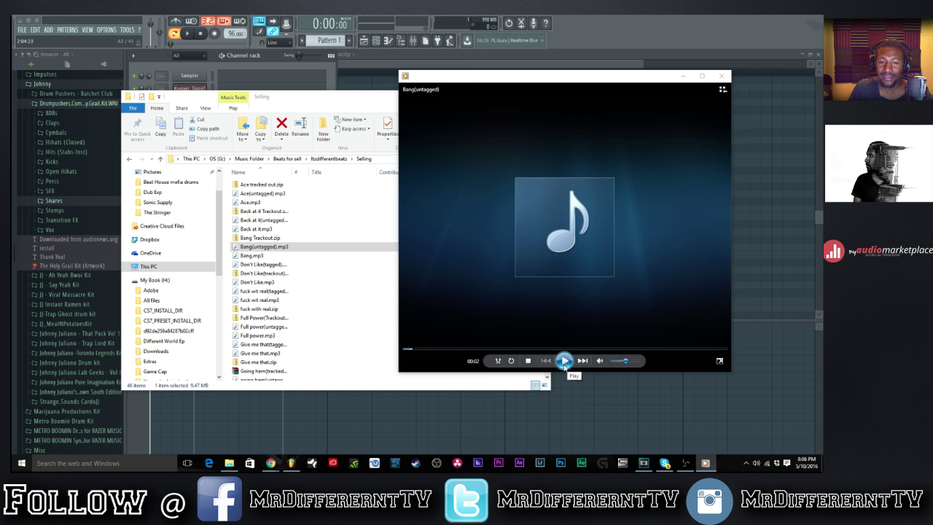
pyautogui.click(564, 361)
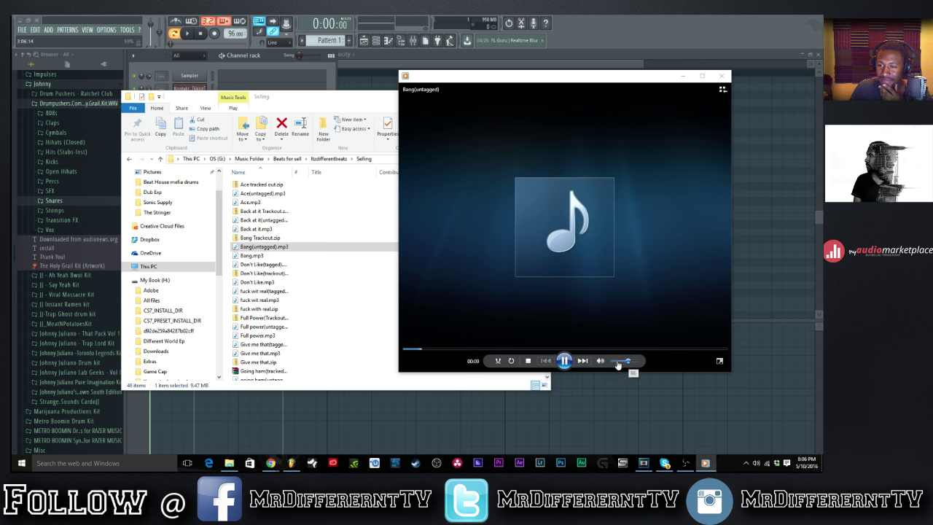
pyautogui.scroll(-5, 322, 261)
pyautogui.scroll(-3, 323, 260)
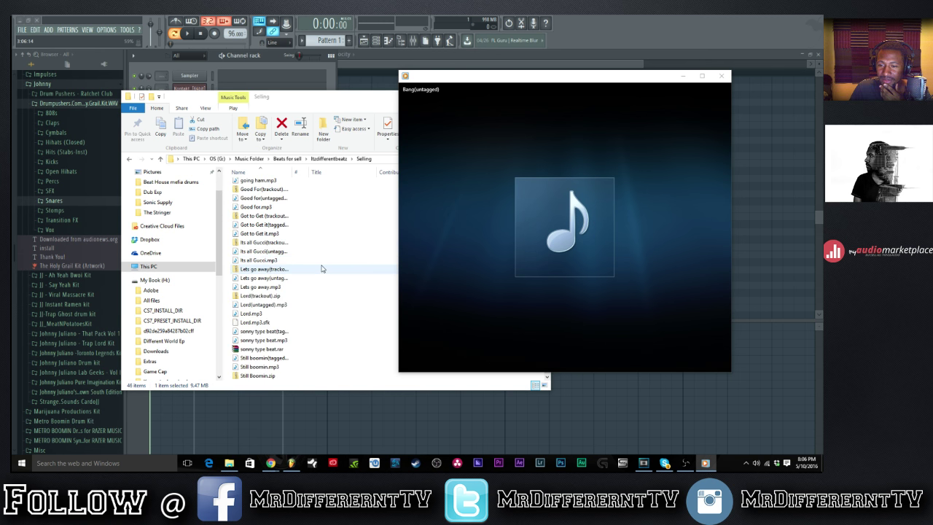
pyautogui.moveTo(573, 367)
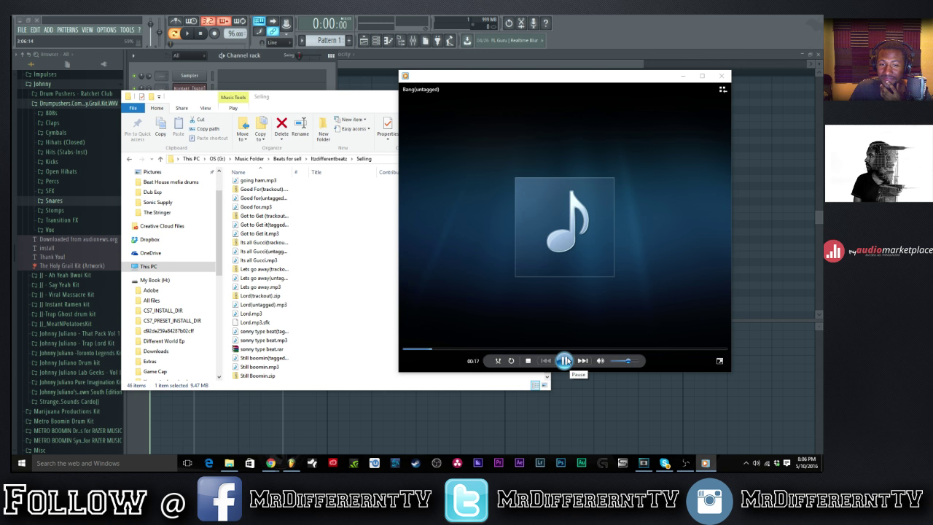
pyautogui.click(564, 359)
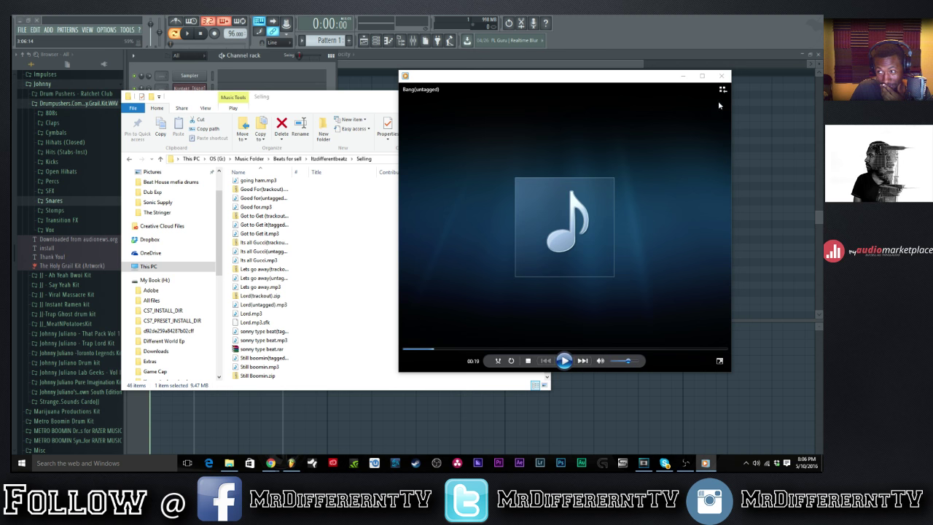
pyautogui.click(722, 76)
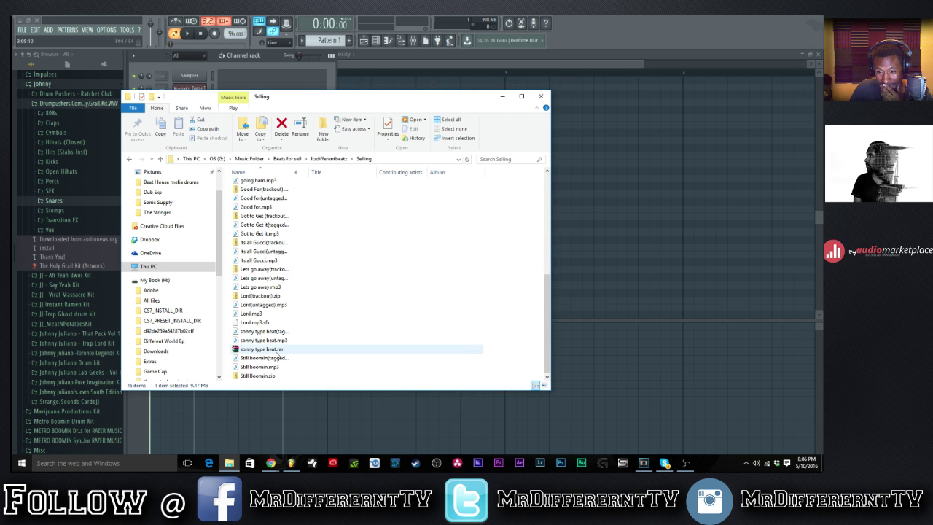
# Go back to Itzdifferentbeatz, open the IDB folder and look through its beats.
pyautogui.click(129, 159)
pyautogui.doubleClick(245, 193)
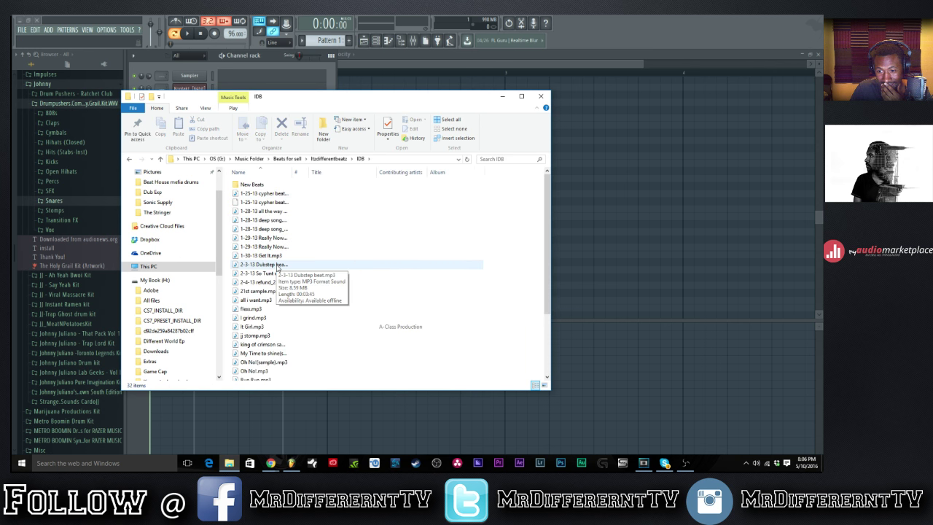
pyautogui.scroll(-3, 277, 269)
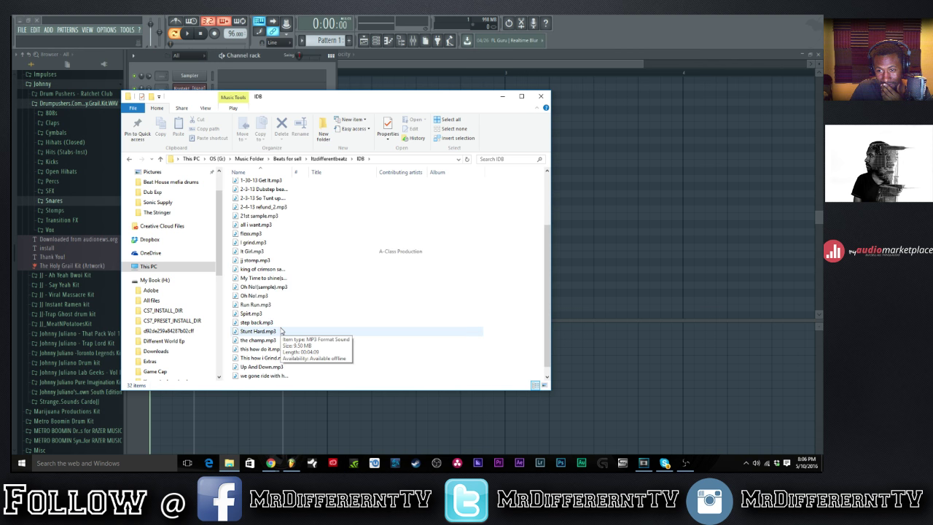
# Play Stunt Hard.mp3, skip ahead in it and lower the volume, then close the player and the folder window.
pyautogui.doubleClick(281, 331)
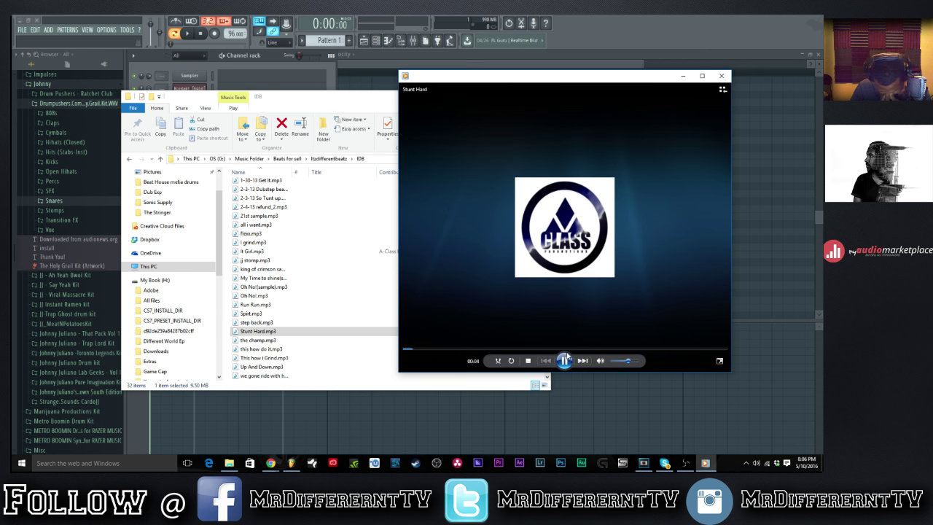
pyautogui.click(567, 357)
pyautogui.click(565, 360)
pyautogui.click(446, 349)
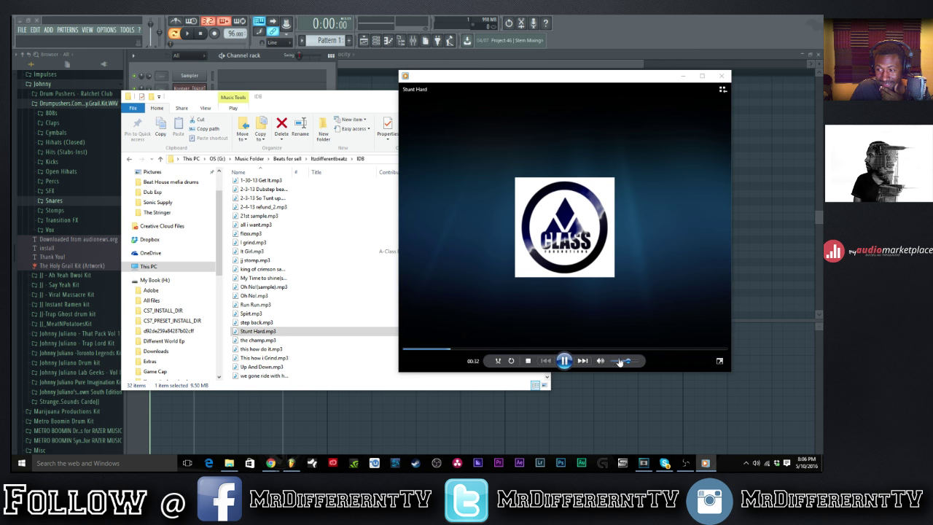
pyautogui.moveTo(628, 361); pyautogui.dragTo(623, 363)
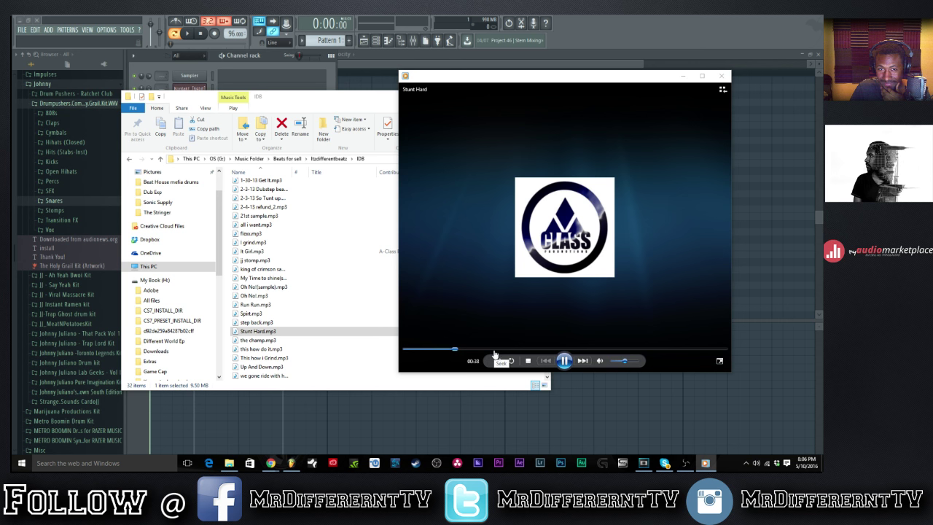
pyautogui.click(719, 75)
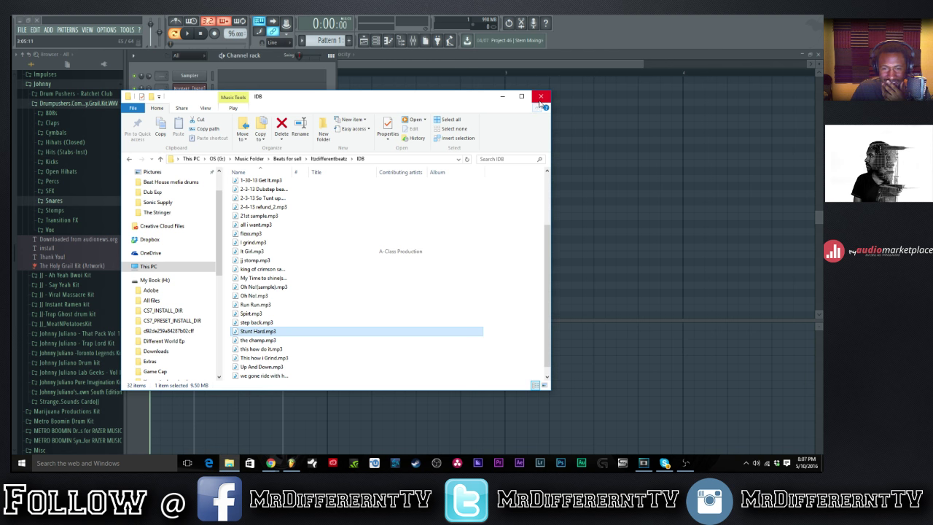
pyautogui.click(540, 100)
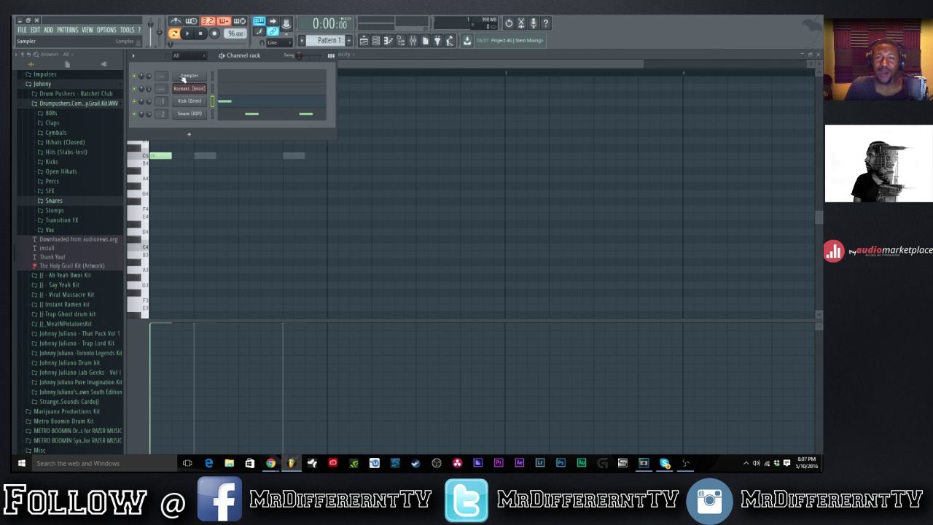
# Open the project Watch out remake.flp from the May 2016 folder.
pyautogui.click(22, 30)
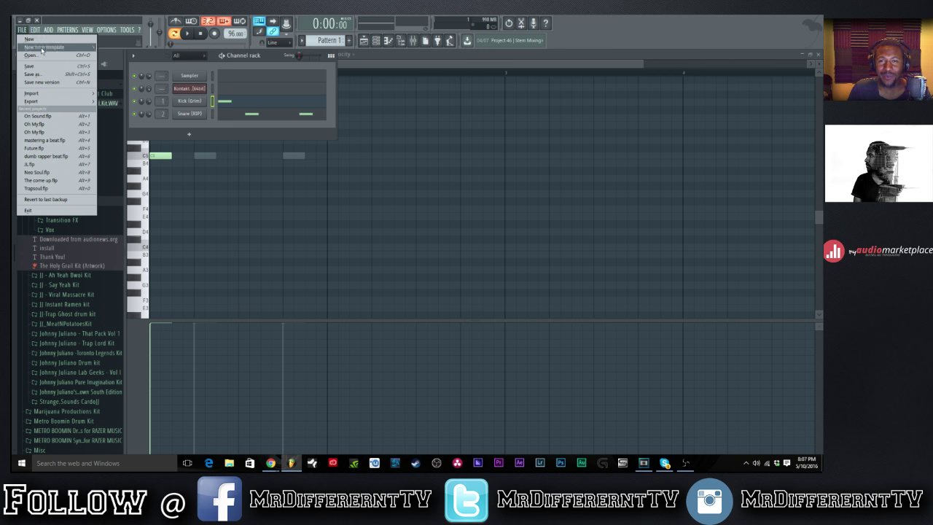
pyautogui.click(30, 48)
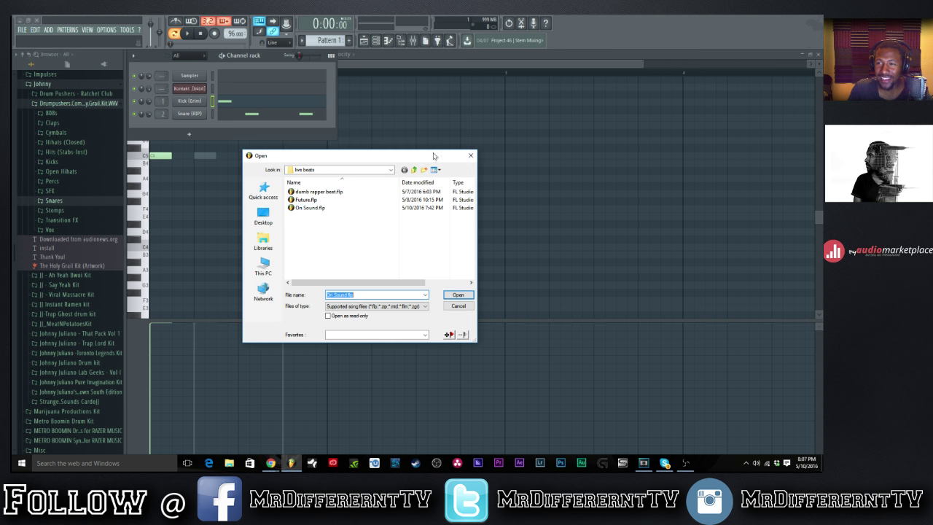
pyautogui.click(413, 171)
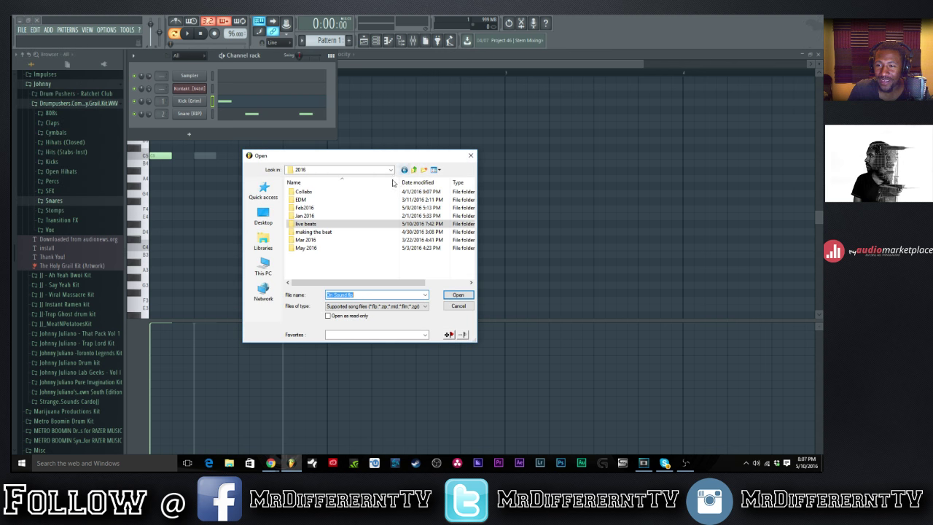
pyautogui.doubleClick(318, 248)
pyautogui.click(318, 207)
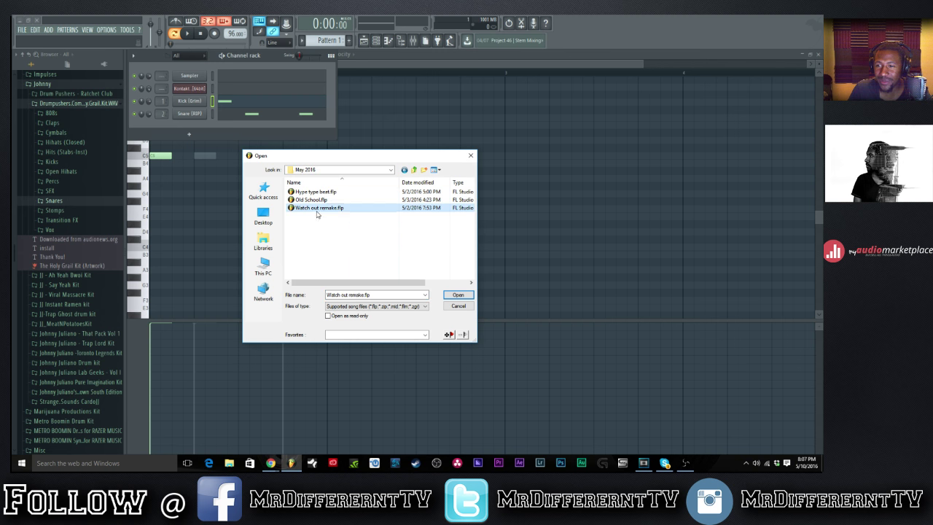
pyautogui.click(459, 297)
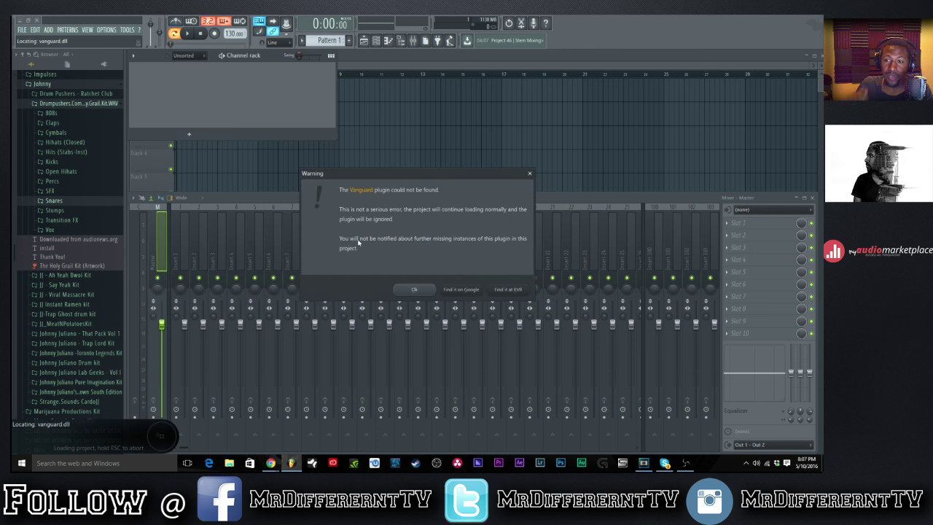
# Dismiss the missing-plugin warnings so the project continues loading.
pyautogui.click(415, 292)
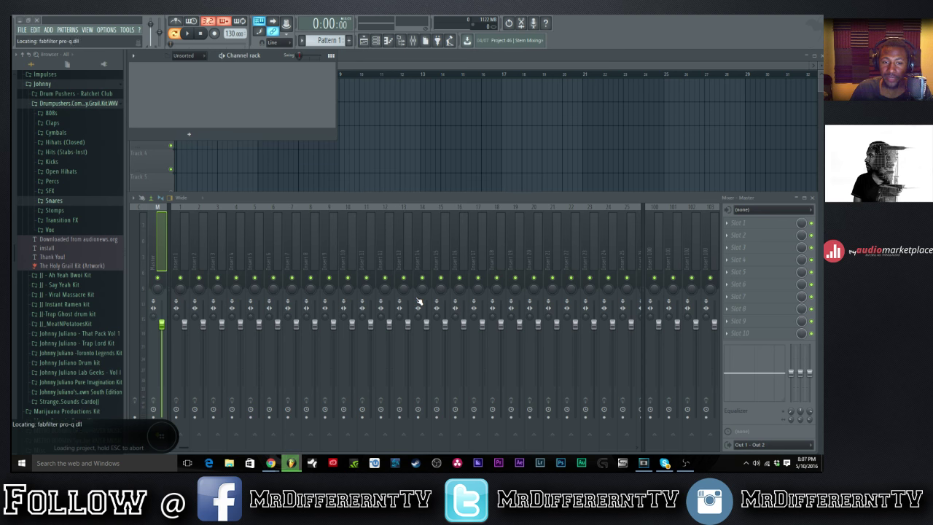
pyautogui.click(412, 291)
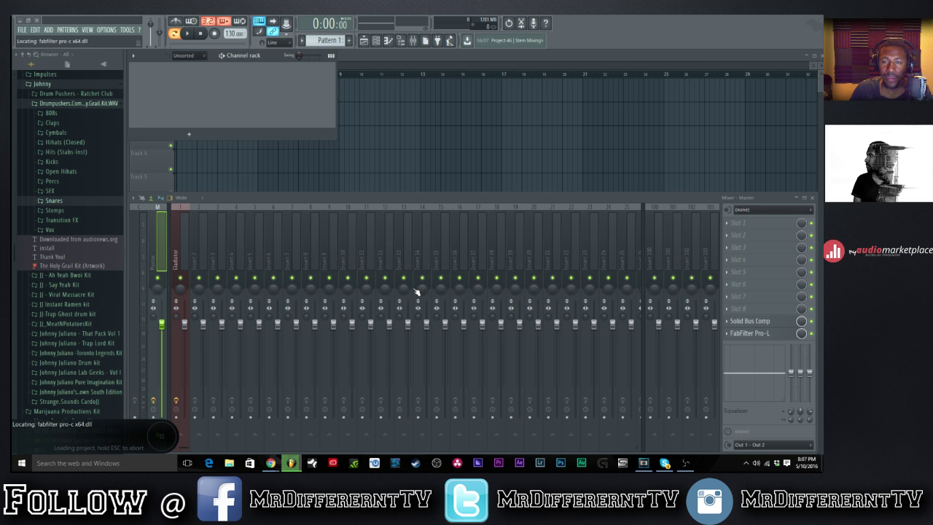
pyautogui.click(416, 292)
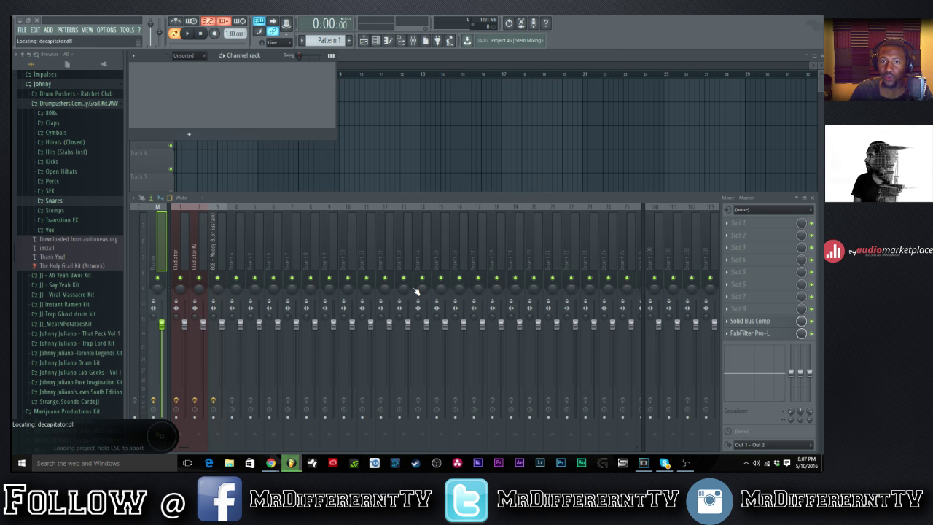
pyautogui.click(413, 287)
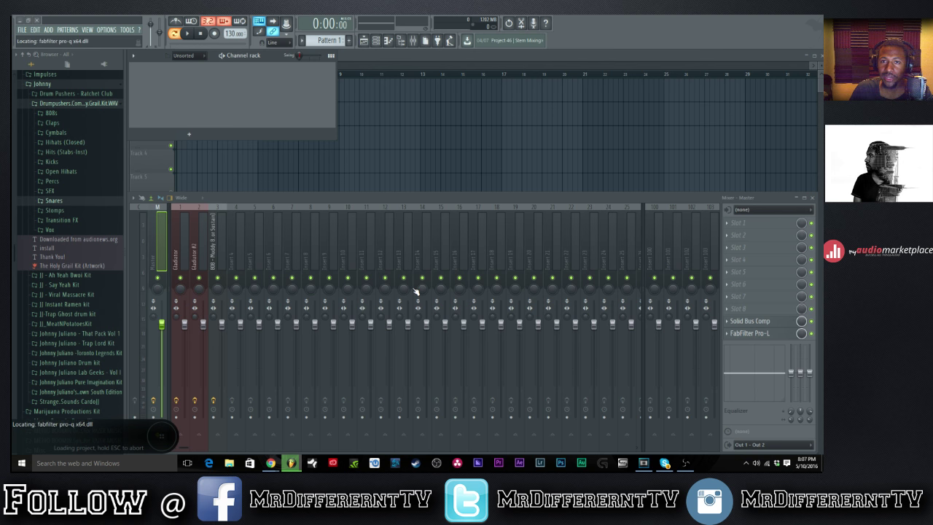
pyautogui.click(413, 290)
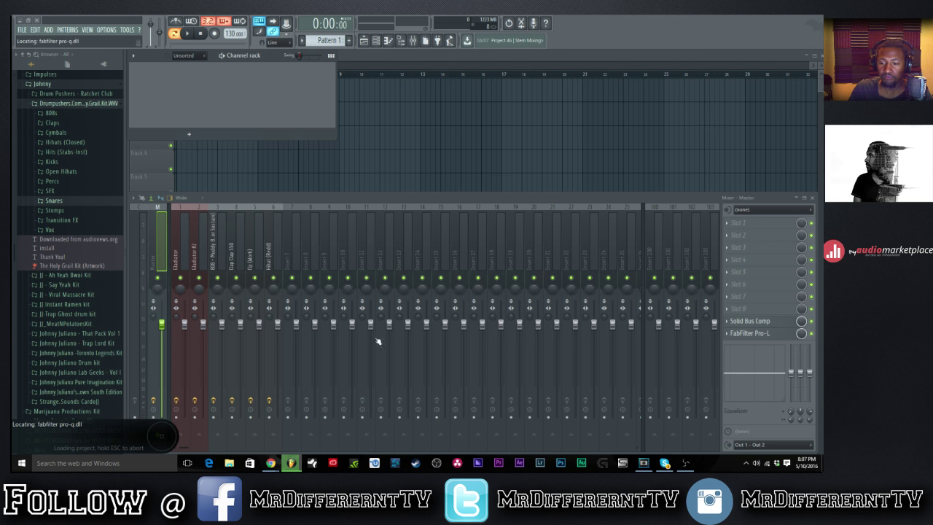
# Switch to File Explorer and open the OS (G:) drive.
pyautogui.click(229, 463)
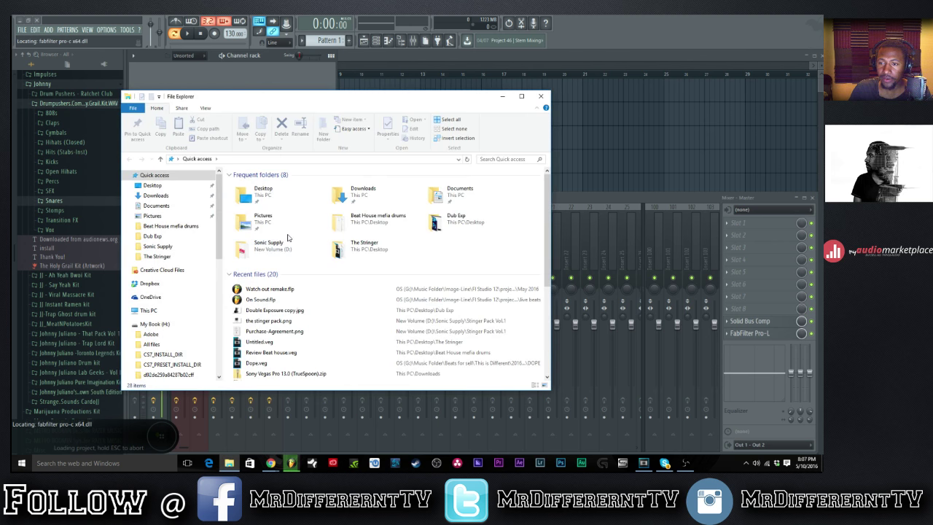
pyautogui.scroll(-1, 184, 299)
pyautogui.scroll(-1, 175, 299)
pyautogui.click(156, 281)
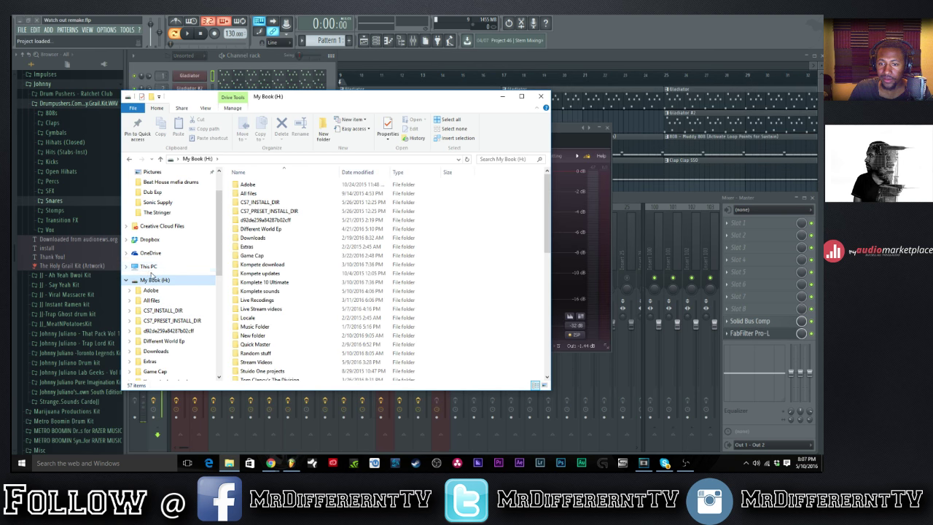
pyautogui.click(161, 266)
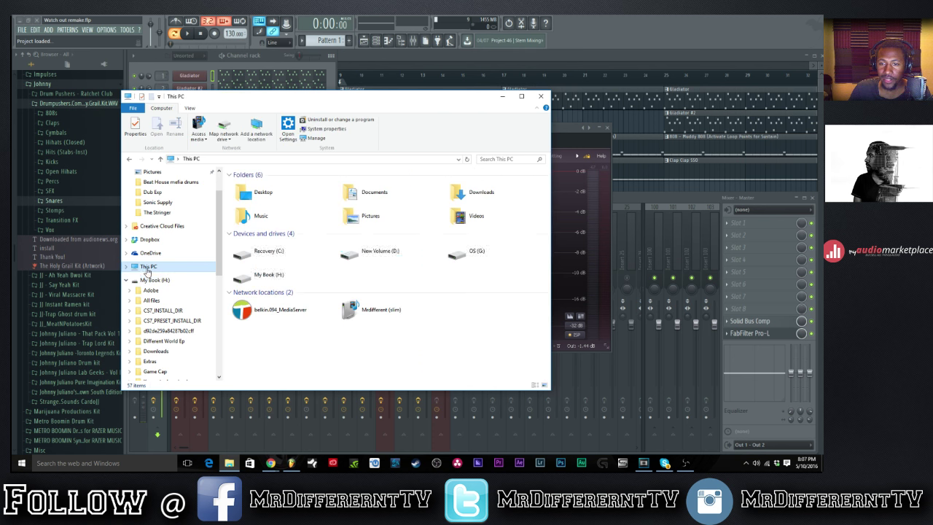
pyautogui.doubleClick(468, 250)
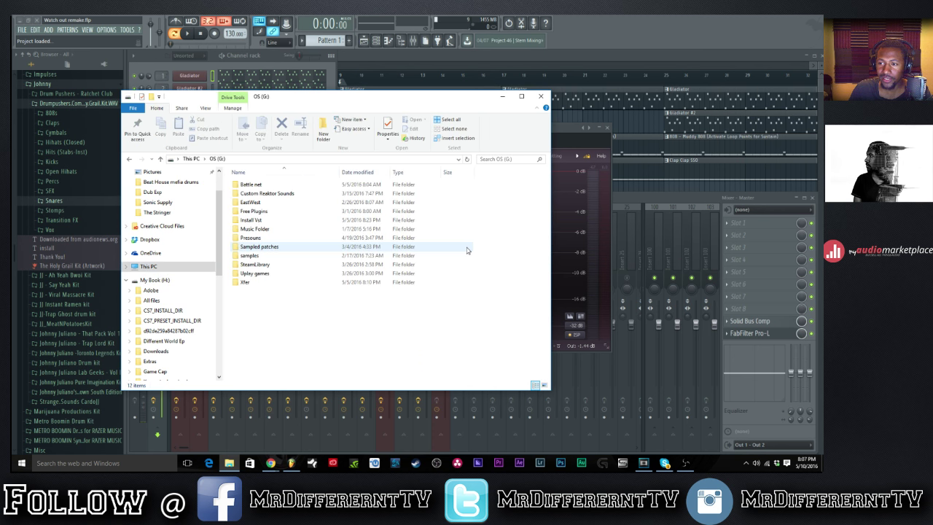
# Browse on drive G: to Music Folder > Stuido One projects > Mr.Different.
pyautogui.doubleClick(265, 238)
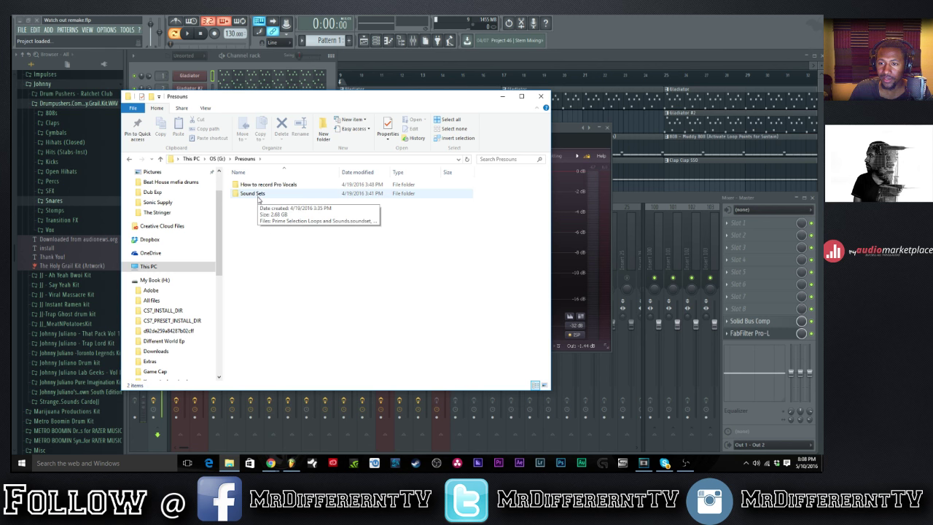
pyautogui.click(130, 159)
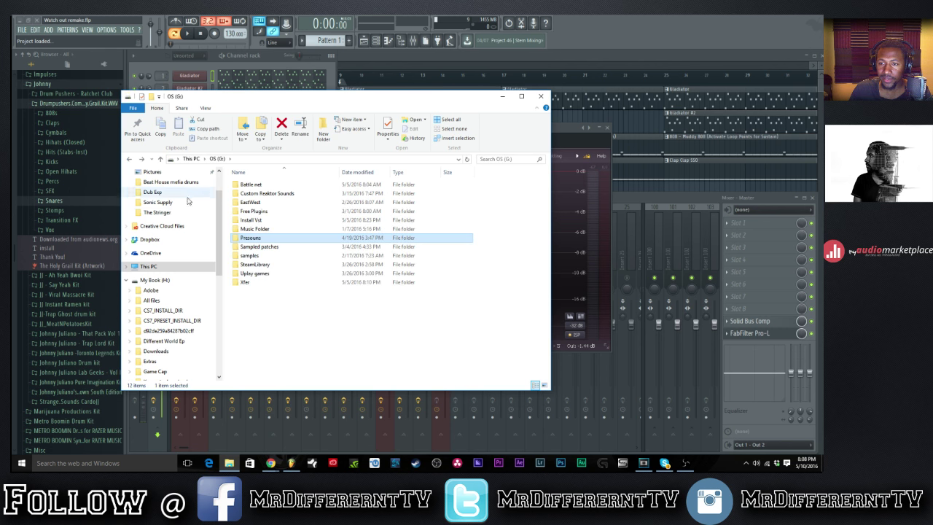
pyautogui.click(242, 230)
pyautogui.doubleClick(242, 230)
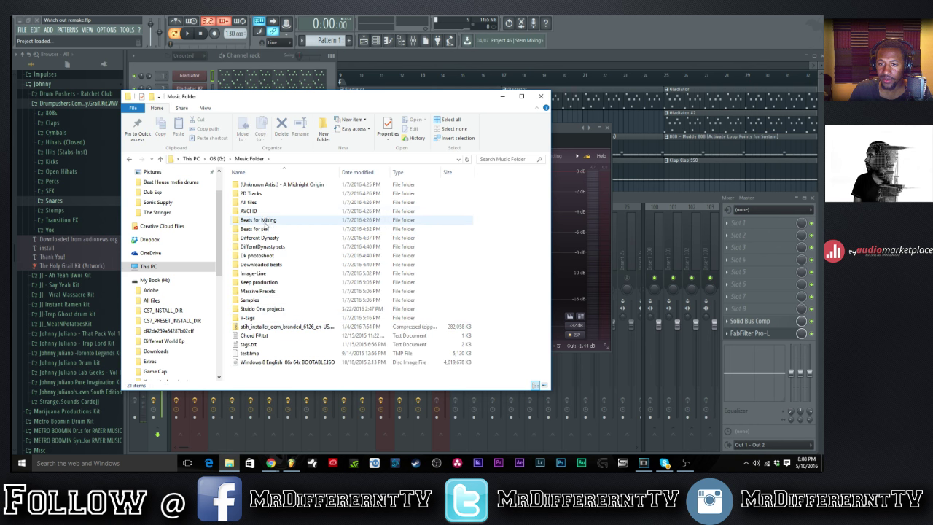
pyautogui.doubleClick(265, 313)
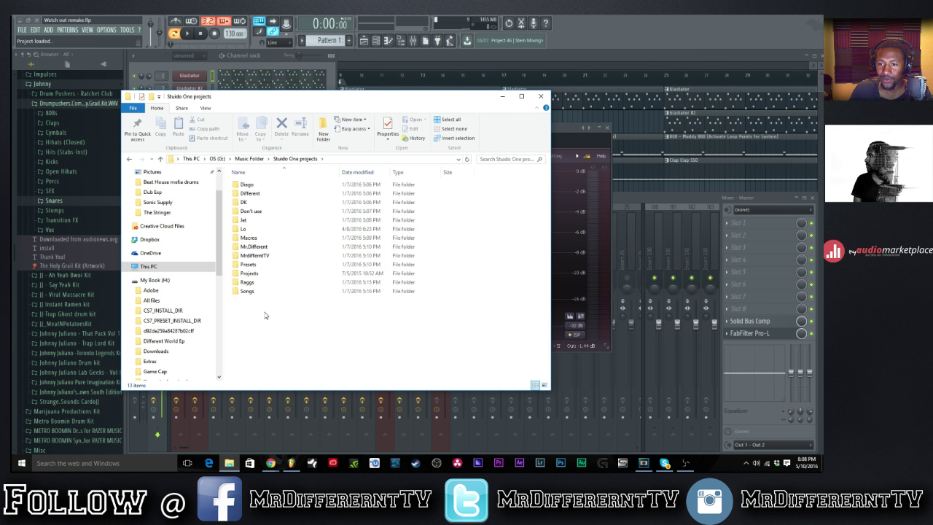
pyautogui.doubleClick(256, 247)
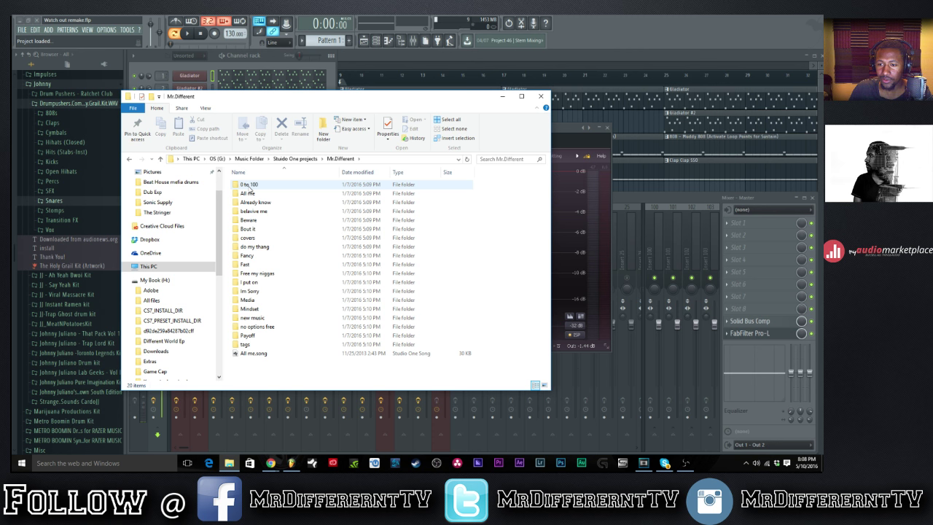
# Play the first track in the Mixdown subfolder of the song folder below Fast at slightly higher volume, and close the player.
pyautogui.doubleClick(253, 273)
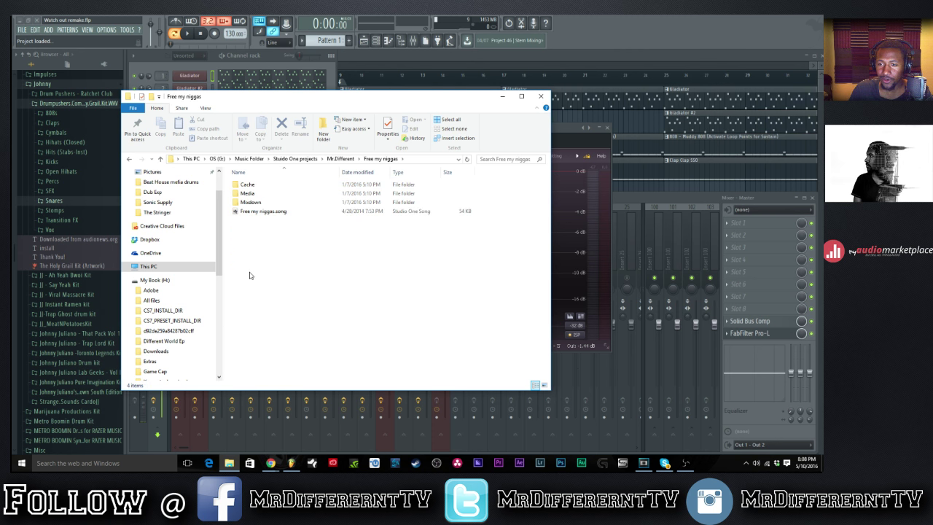
pyautogui.doubleClick(250, 201)
pyautogui.click(253, 185)
pyautogui.doubleClick(253, 186)
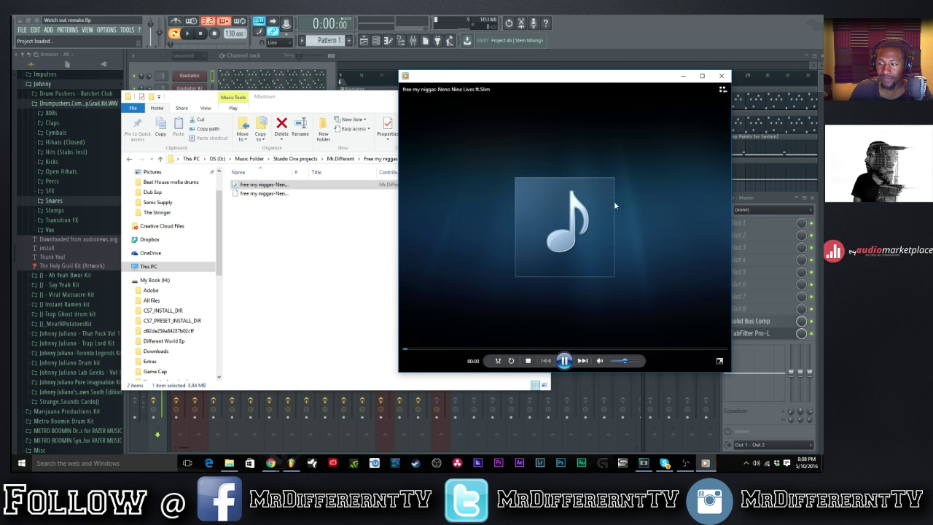
pyautogui.moveTo(581, 81); pyautogui.dragTo(515, 119)
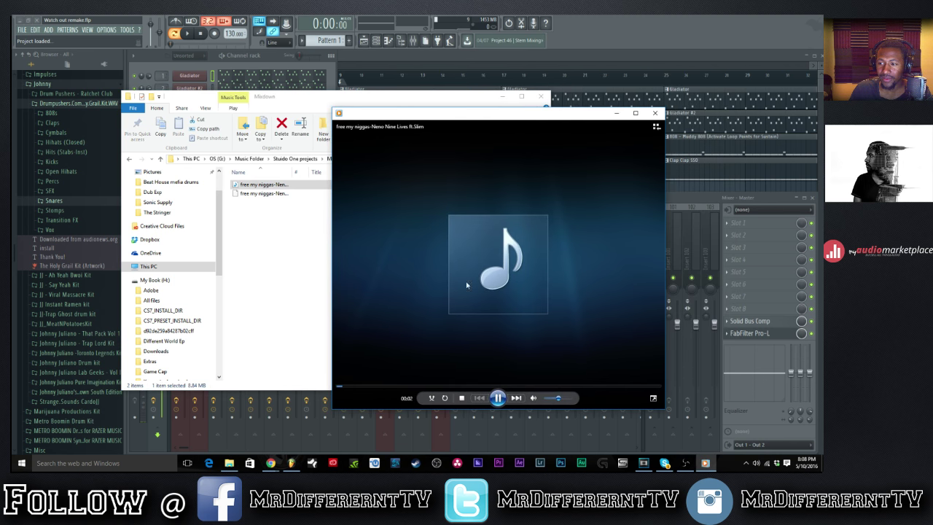
pyautogui.click(561, 398)
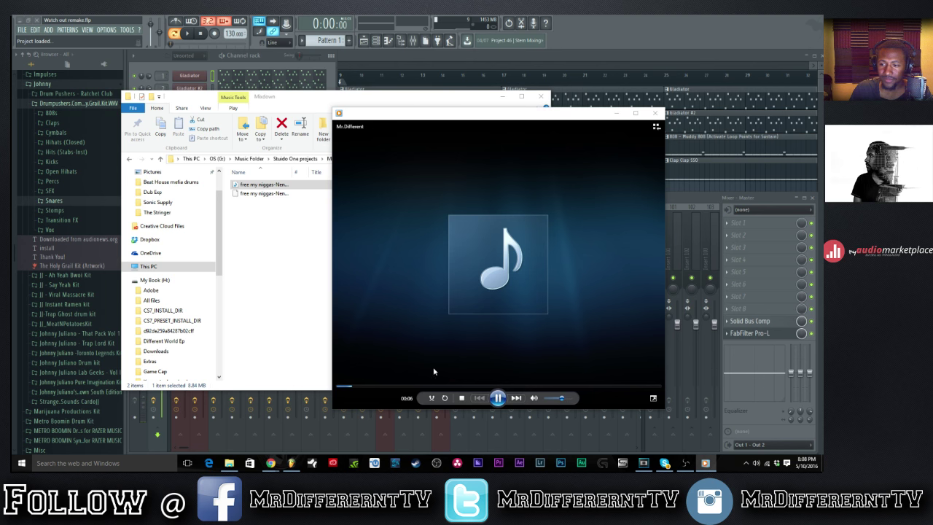
pyautogui.click(655, 113)
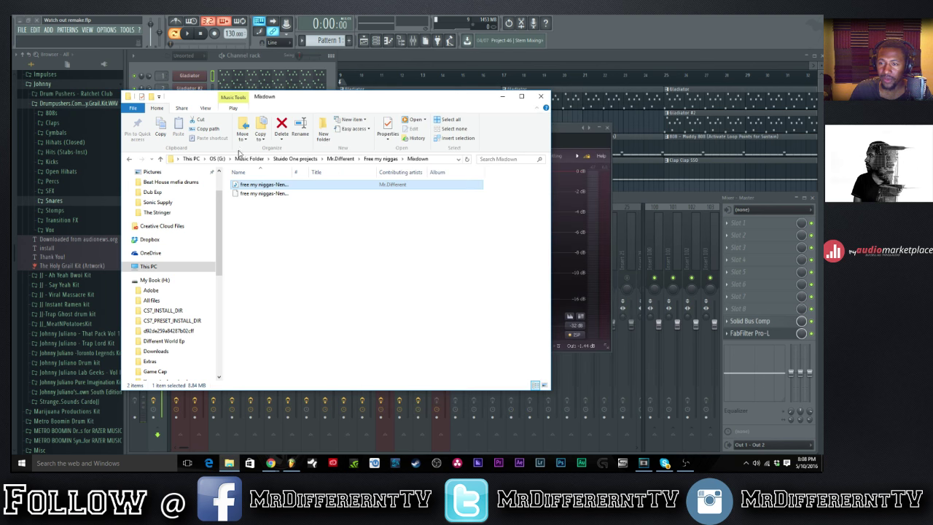
# Return to Mr.Different and play Bout that Mixdown.wav from the Bout it folder, skipping ahead at higher volume, and close the player.
pyautogui.click(129, 159)
pyautogui.click(129, 159)
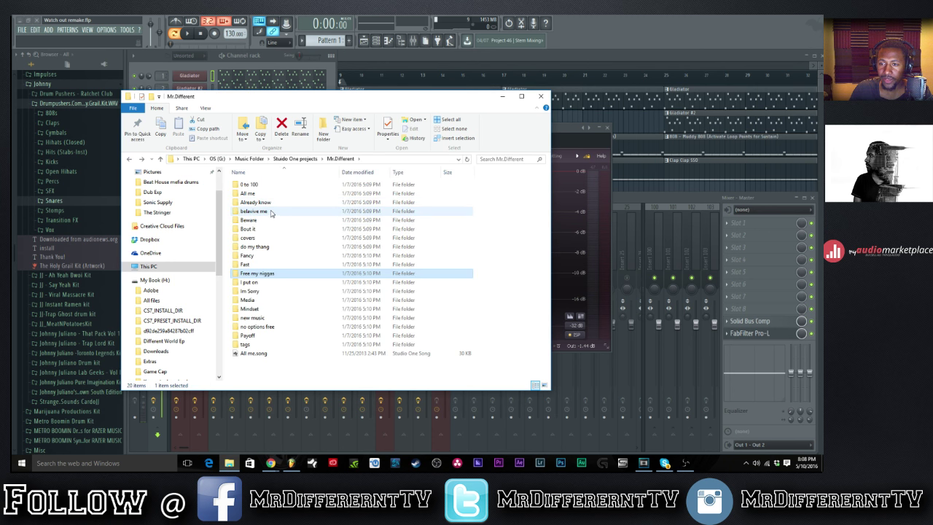
pyautogui.doubleClick(247, 229)
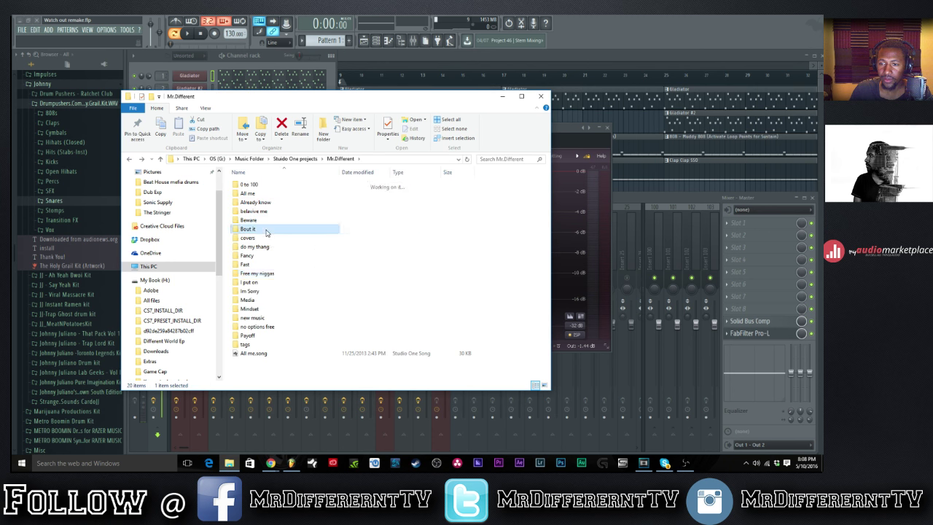
pyautogui.doubleClick(267, 230)
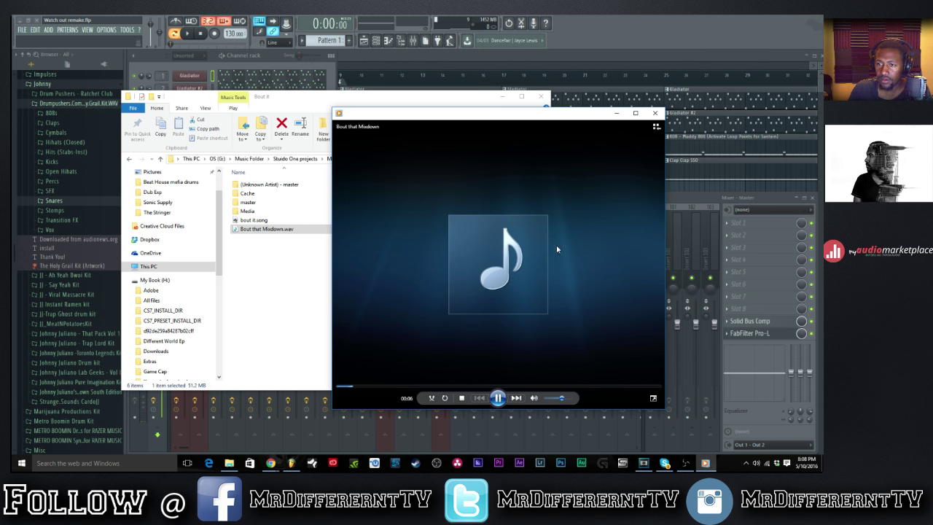
pyautogui.click(390, 386)
pyautogui.click(570, 397)
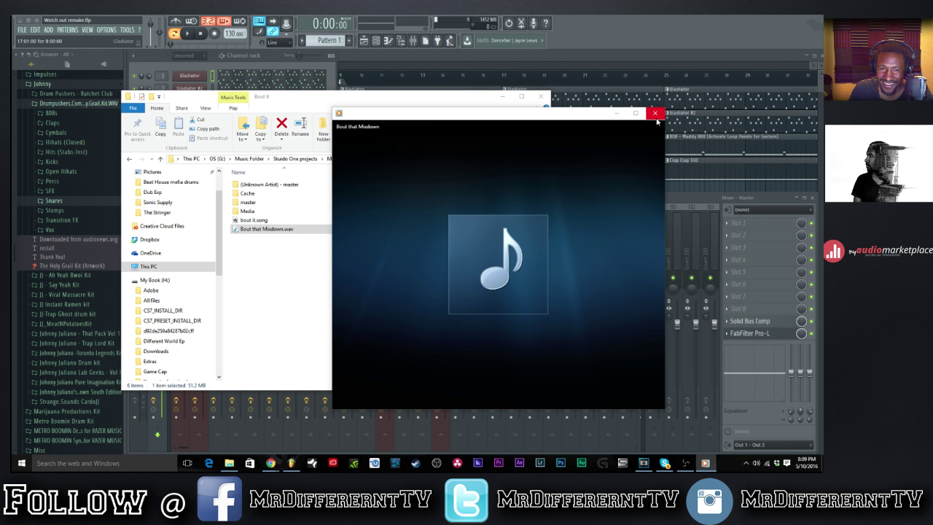
pyautogui.click(656, 117)
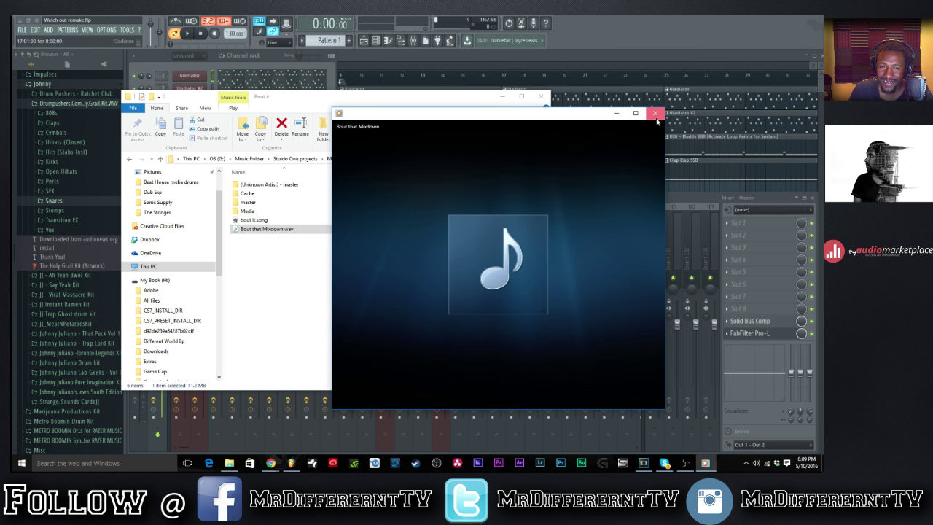
pyautogui.moveTo(651, 135)
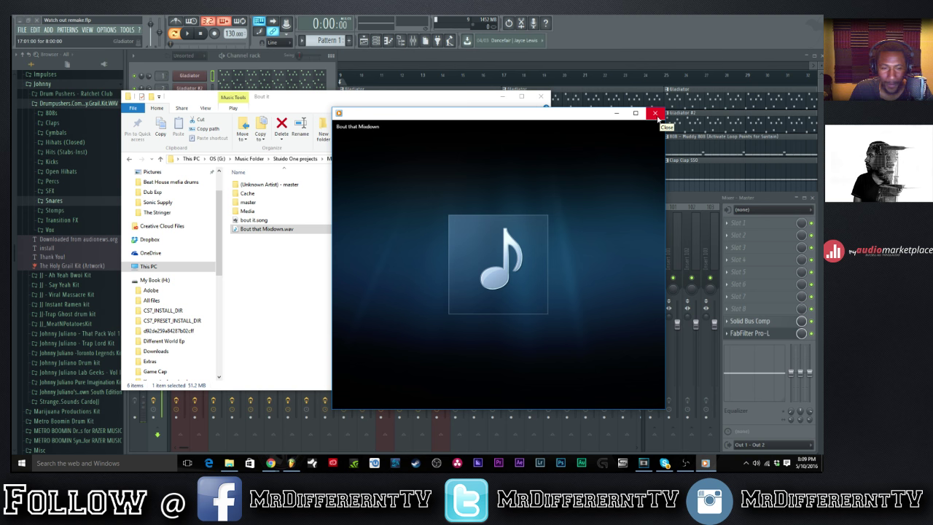
pyautogui.click(655, 114)
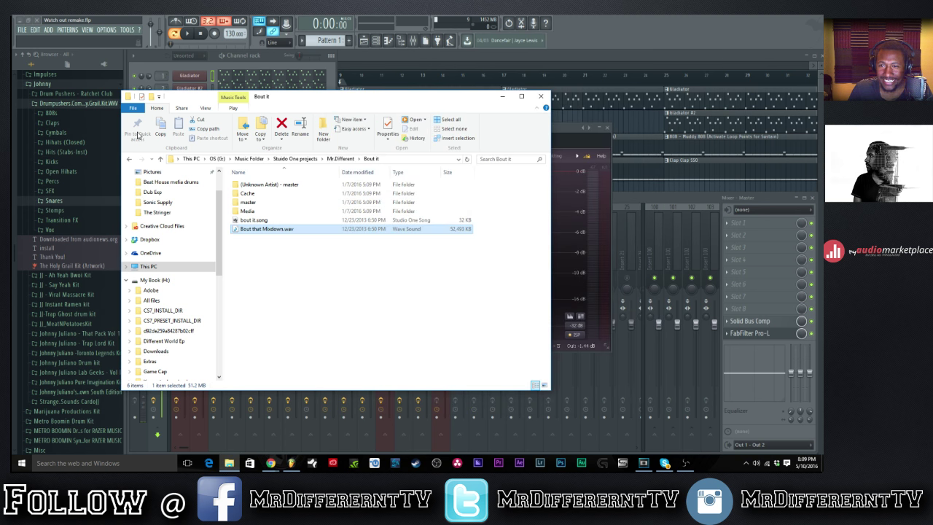
# Return to Mr.Different and check the contents of the Payoff folder.
pyautogui.click(130, 160)
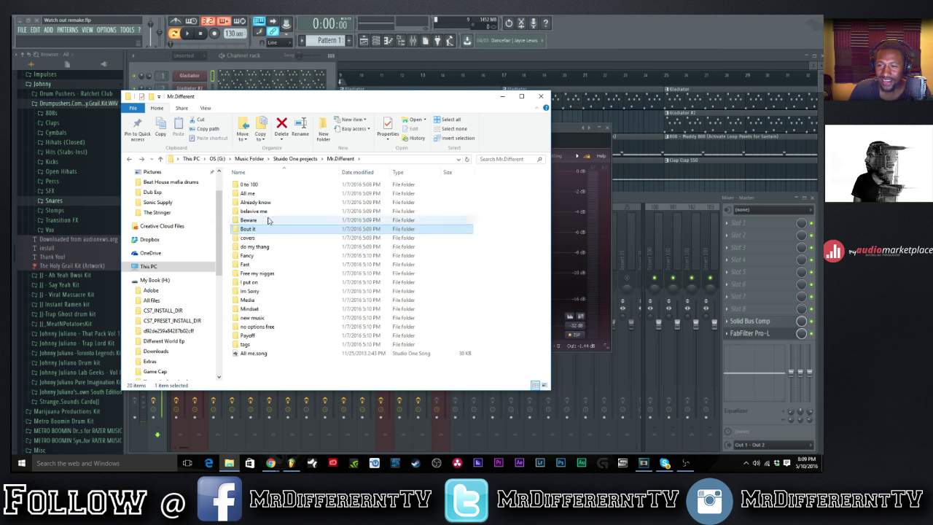
pyautogui.doubleClick(266, 337)
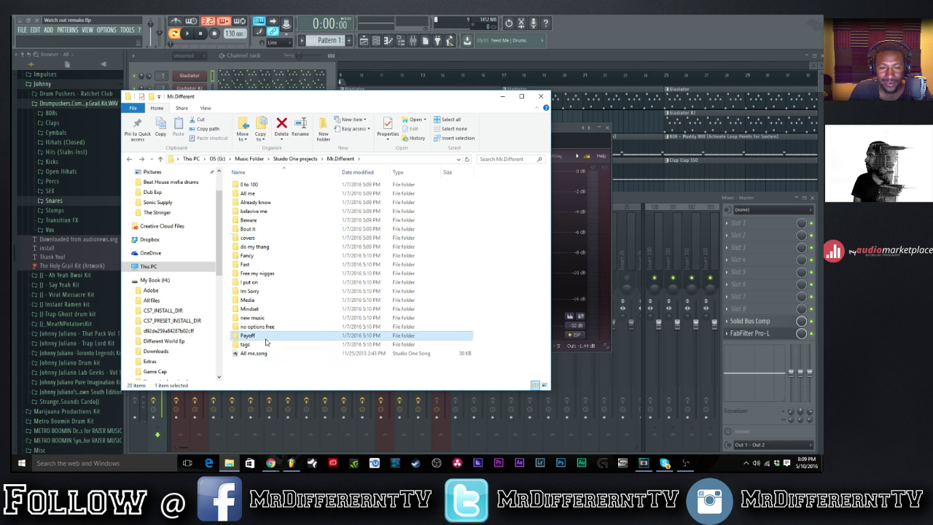
pyautogui.click(129, 159)
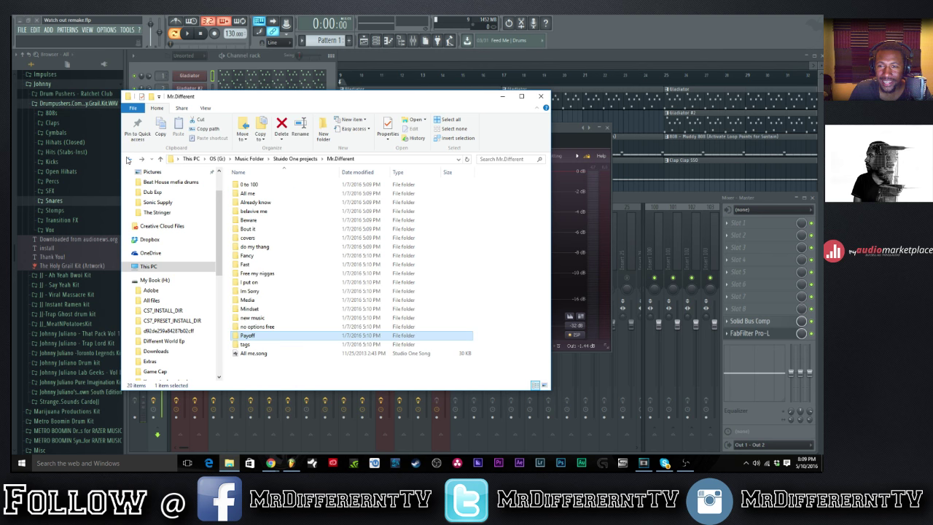
# Play All me.wav from the All me folder, pausing and resuming it once, and close the player.
pyautogui.doubleClick(247, 193)
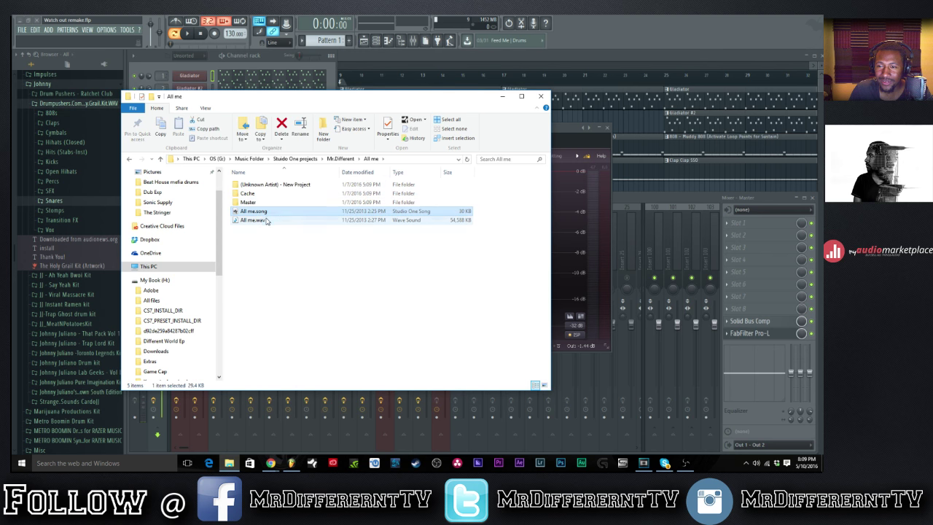
pyautogui.doubleClick(266, 220)
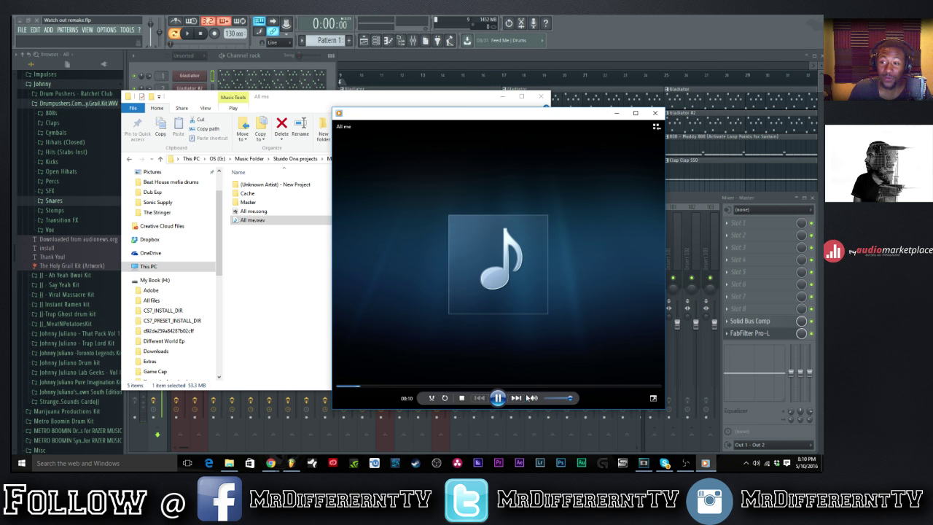
pyautogui.click(498, 397)
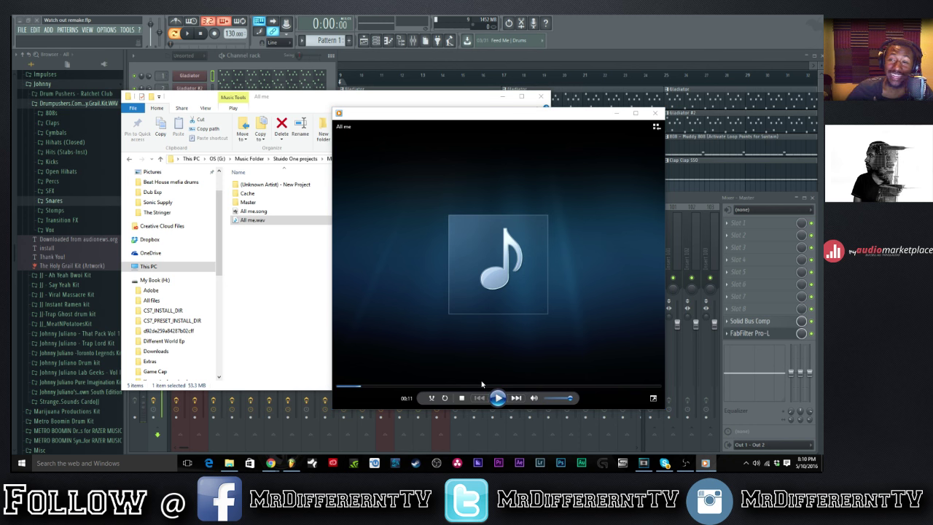
pyautogui.click(496, 398)
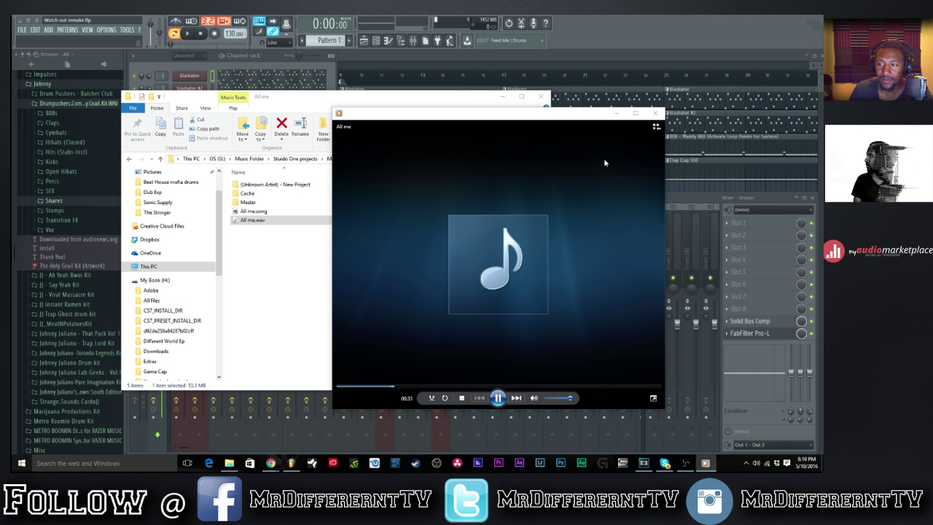
pyautogui.click(657, 115)
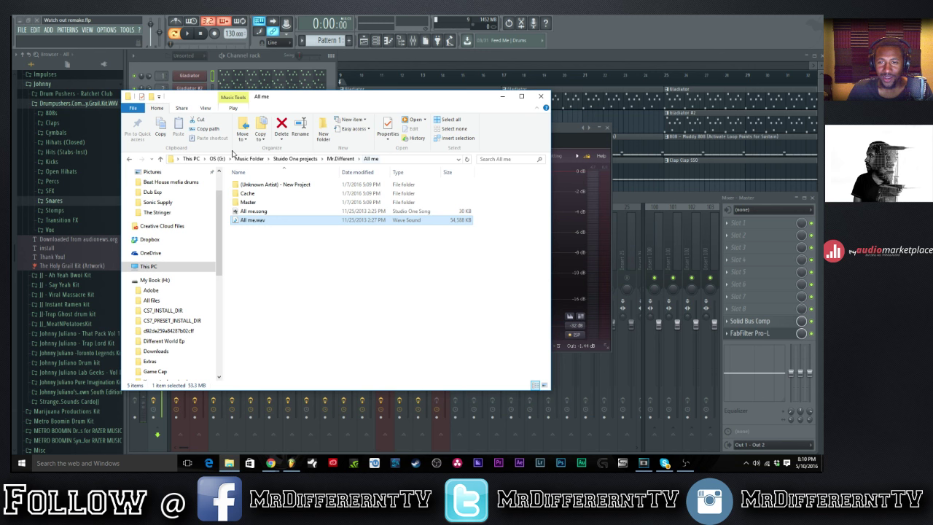
# Go back to Mr.Different and open Im Sorry.song from the Im Sorry folder in Studio One.
pyautogui.click(131, 159)
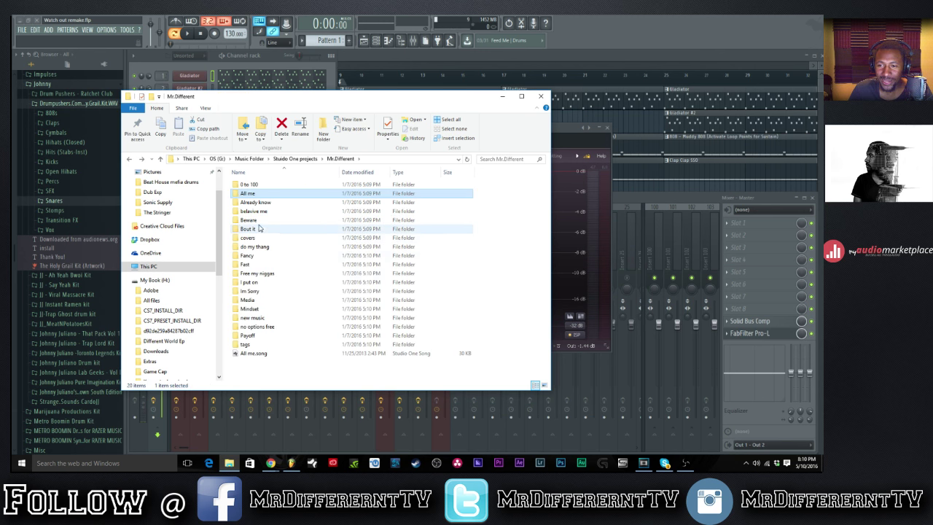
pyautogui.doubleClick(267, 292)
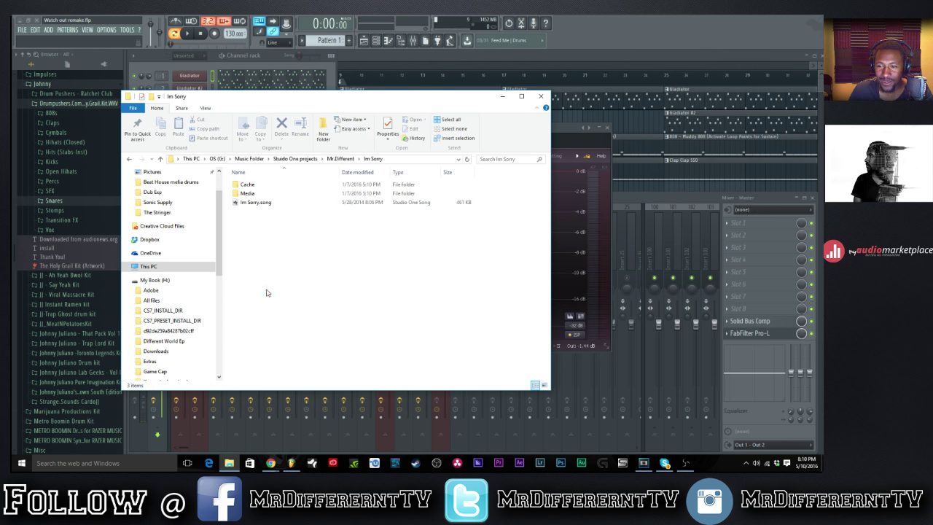
pyautogui.doubleClick(266, 204)
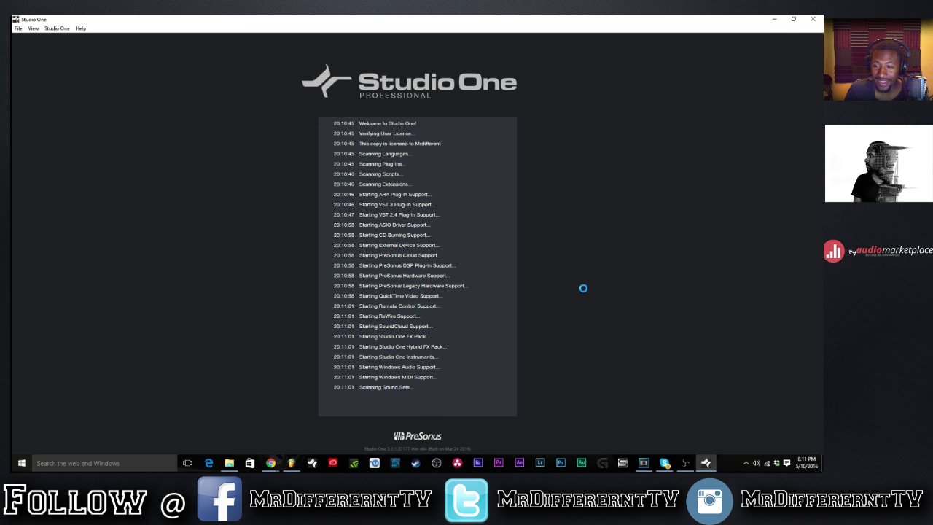
# Switch back to FL Studio and bring the Playlist of the Watch out remake project to the front.
pyautogui.click(293, 463)
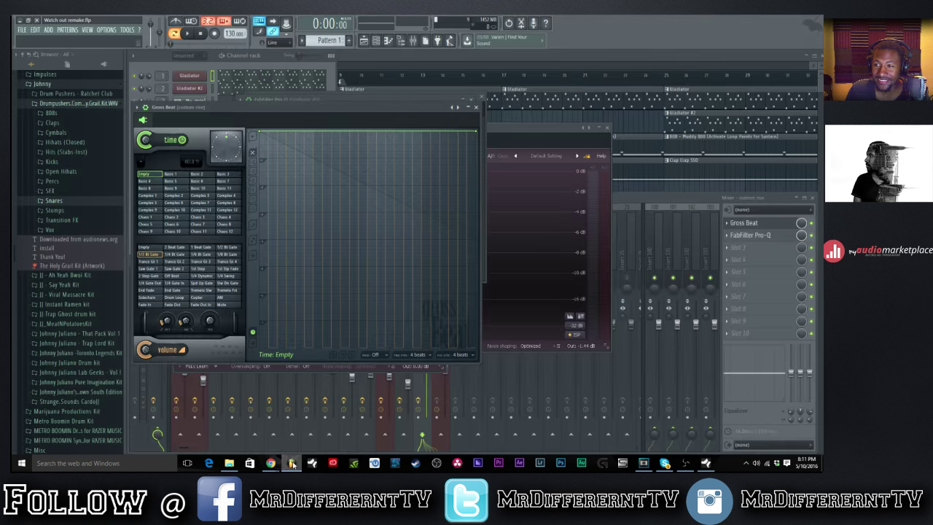
pyautogui.click(375, 55)
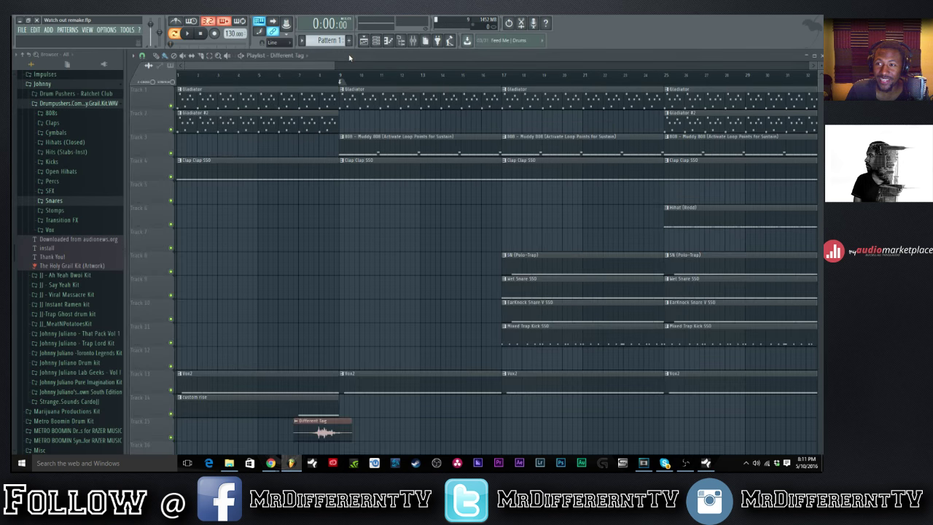
# Switch to the Studio One song Im Sorry and dismiss its Locate Missing Files and Missing Devices notices.
pyautogui.moveTo(336, 65); pyautogui.dragTo(648, 65)
pyautogui.scroll(-1, 591, 129)
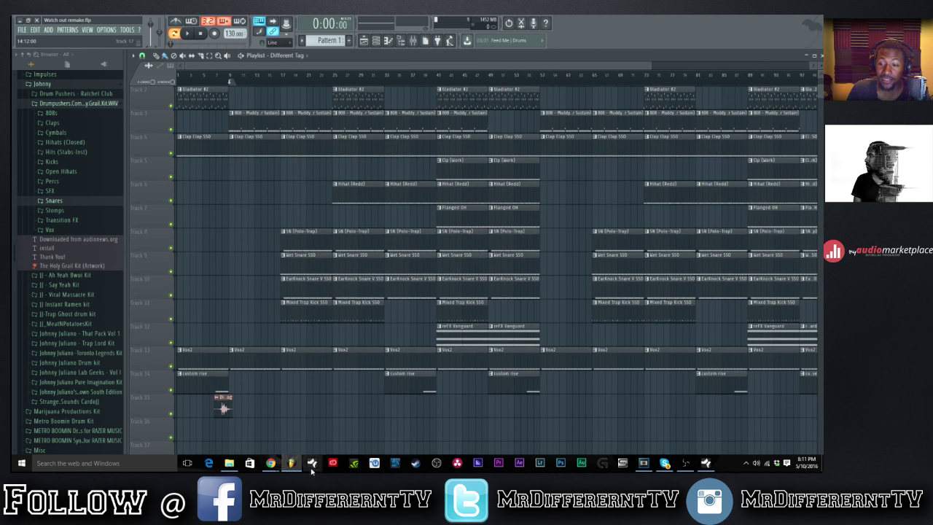
pyautogui.moveTo(271, 465)
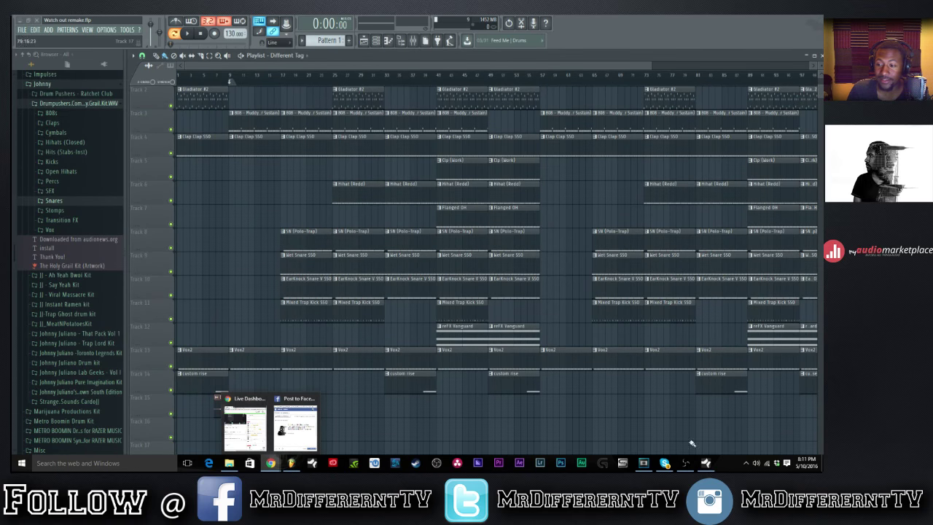
pyautogui.click(705, 464)
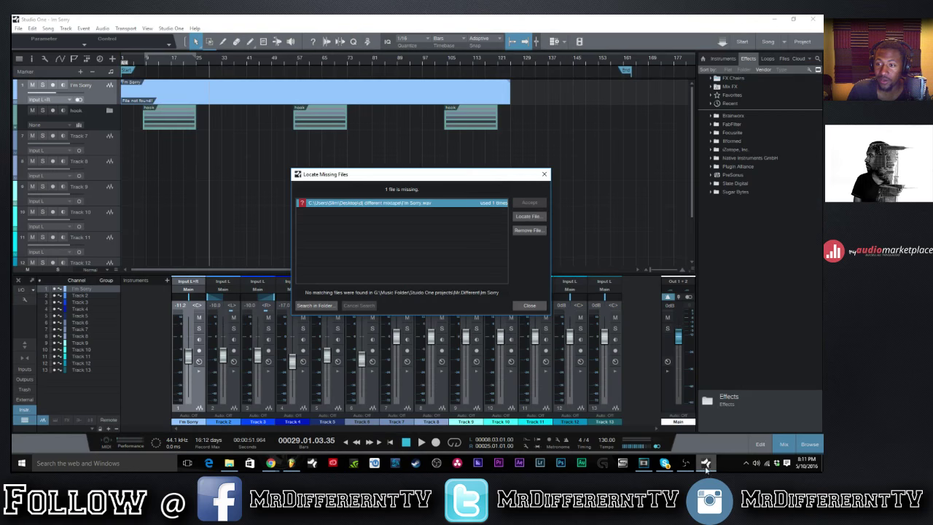
pyautogui.click(527, 308)
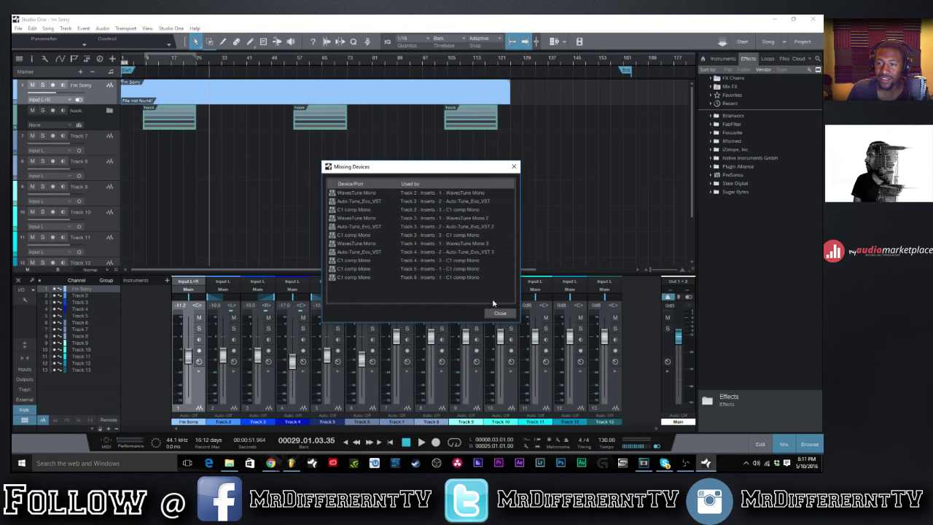
pyautogui.click(500, 314)
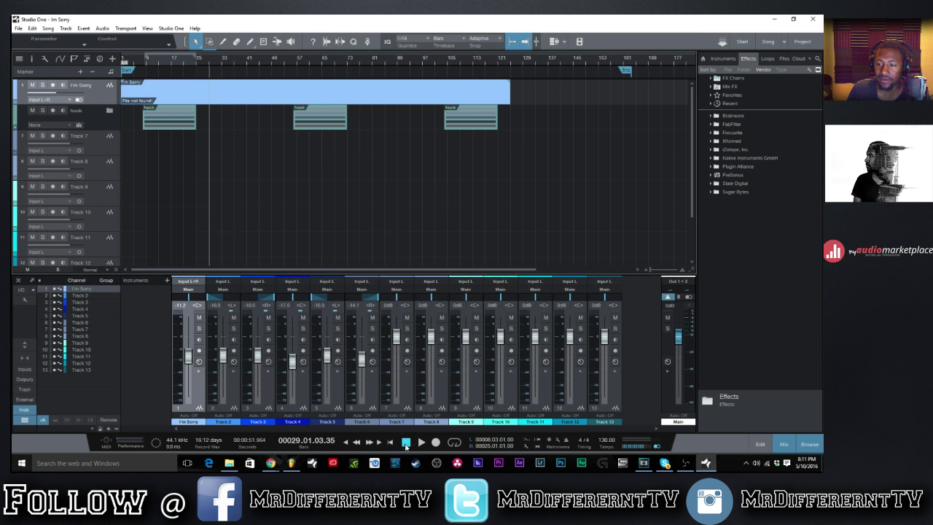
# Play the Im Sorry song from the start and jump ahead to the first hook section.
pyautogui.click(406, 442)
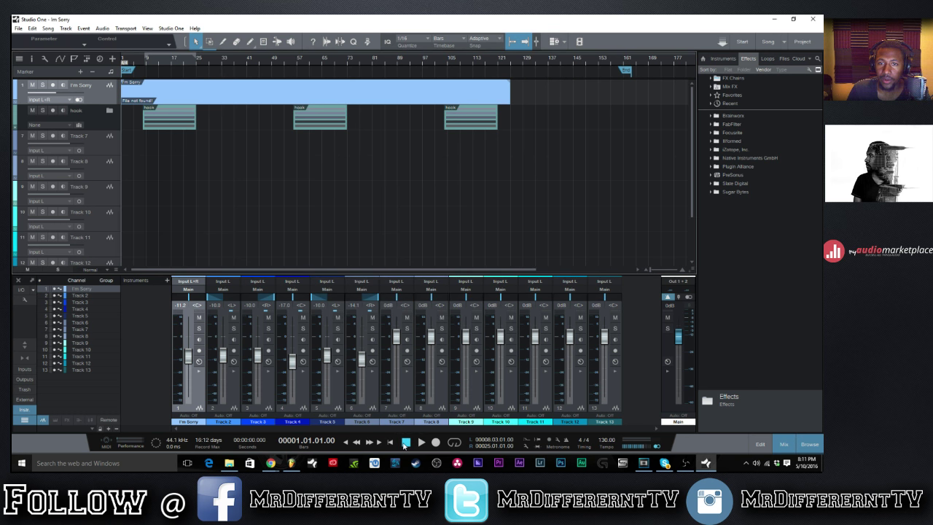
pyautogui.click(420, 442)
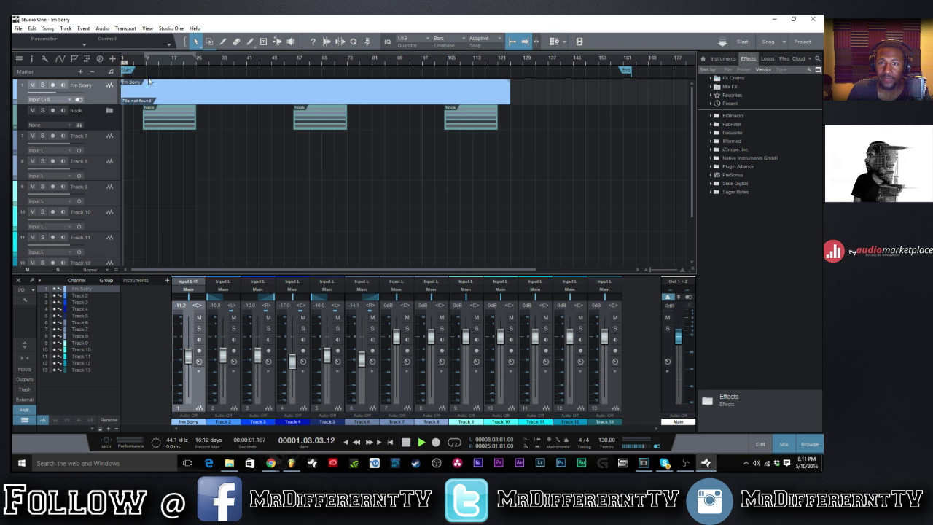
pyautogui.click(146, 62)
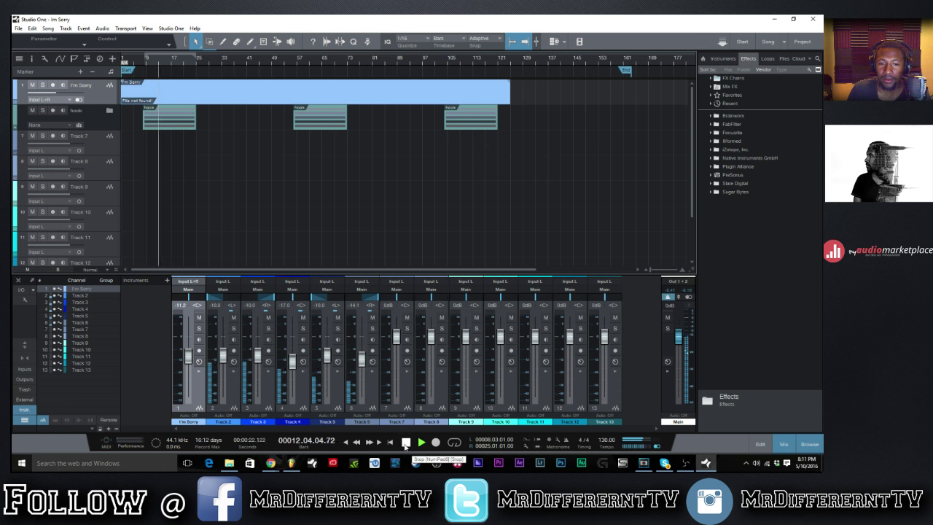
# Close Studio One and the Im Sorry project folder window to return to the FL Studio project.
pyautogui.click(812, 19)
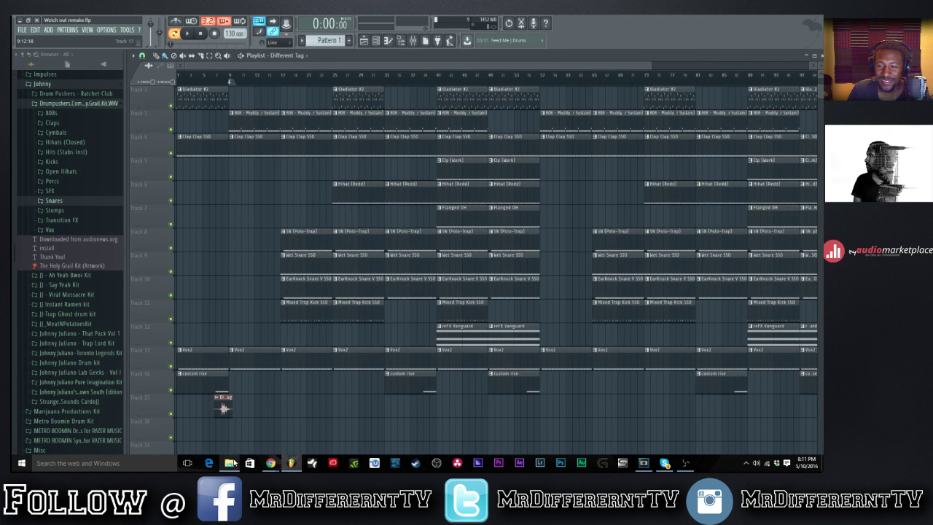
pyautogui.click(232, 462)
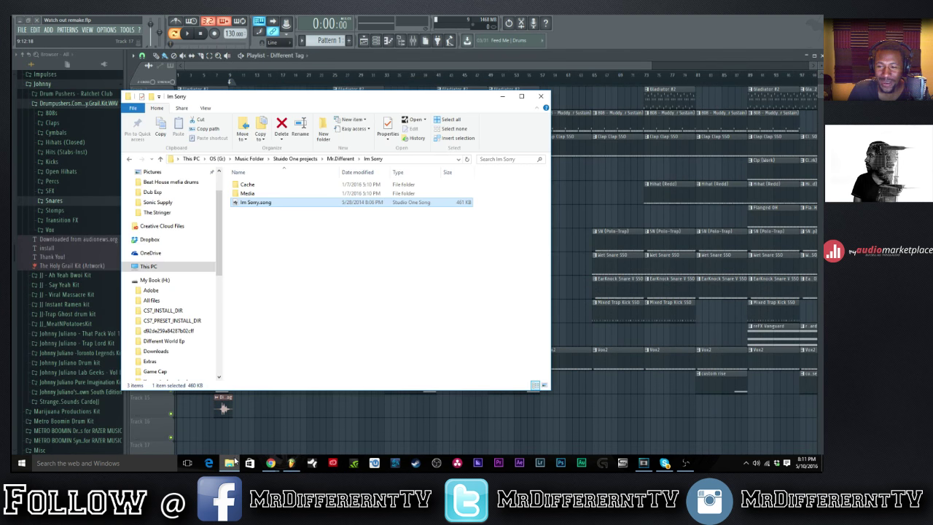
pyautogui.click(542, 97)
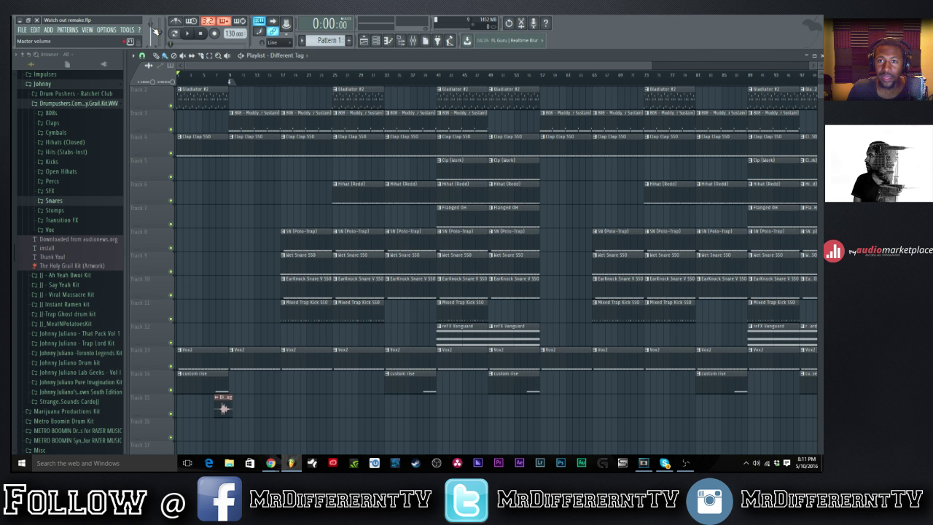
# Lower the Master track's mixer volume to slightly below -3.2 dB, playing the song from the start while adjusting it.
pyautogui.click(413, 40)
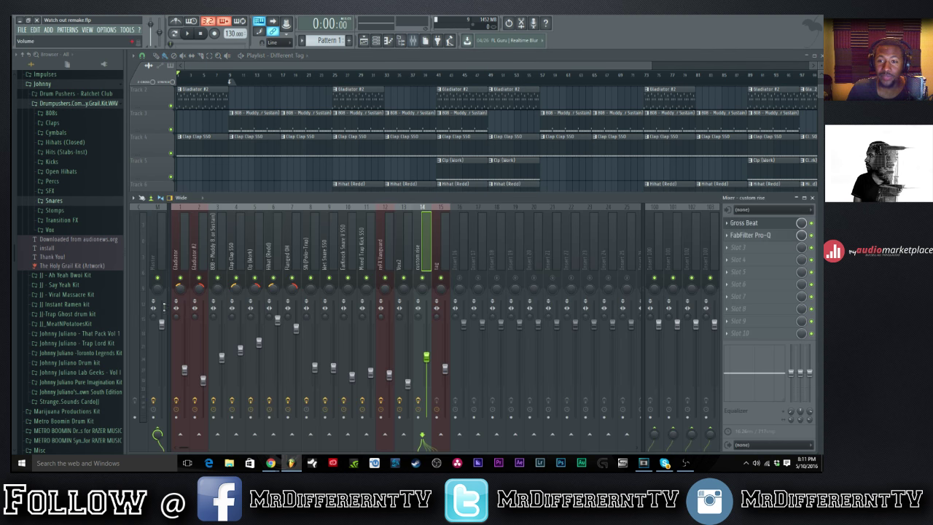
pyautogui.click(162, 327)
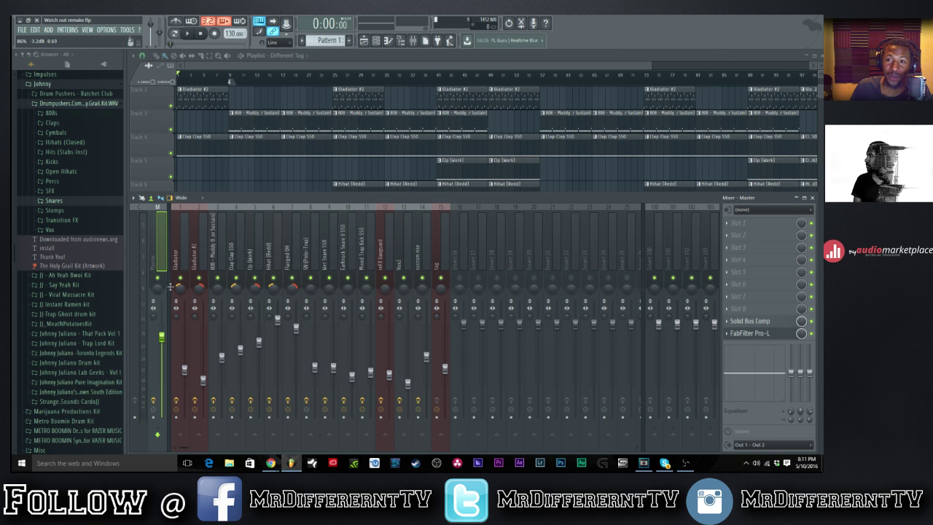
pyautogui.press('F9')
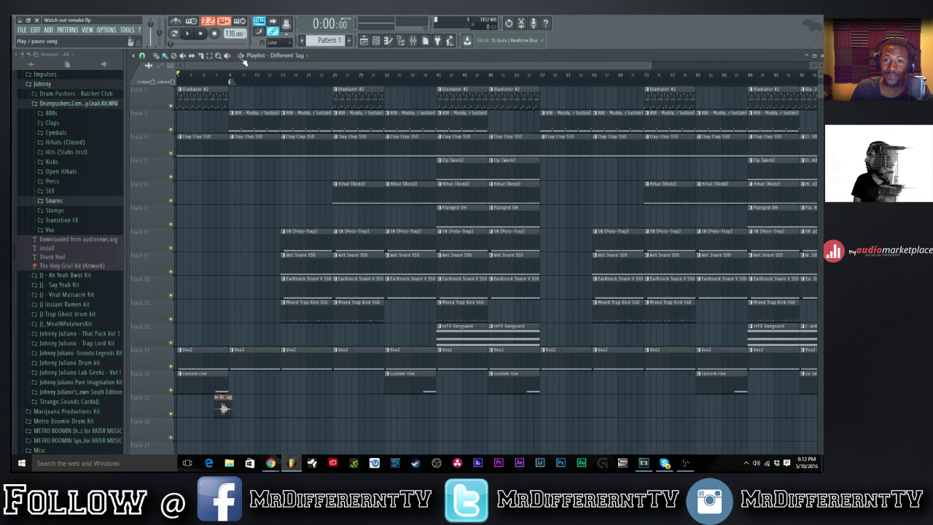
pyautogui.click(186, 34)
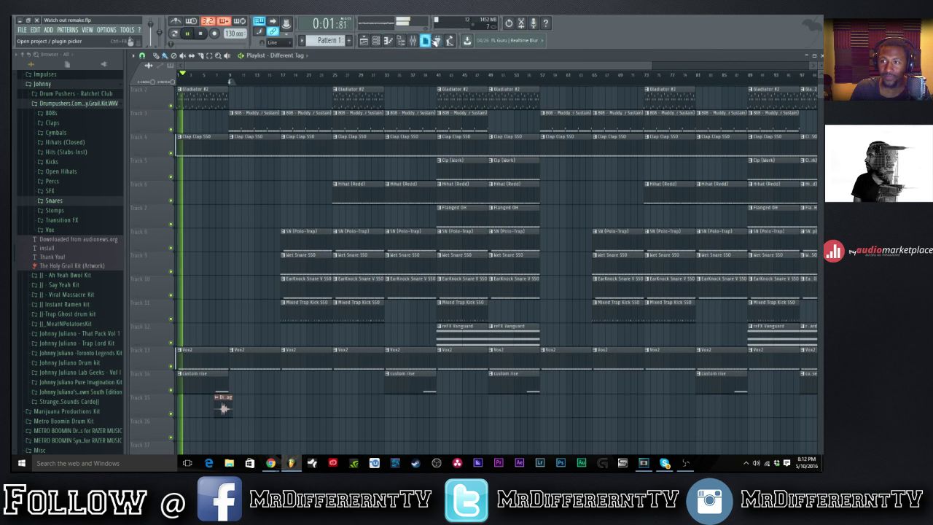
pyautogui.press('F9')
pyautogui.moveTo(161, 336); pyautogui.dragTo(162, 342)
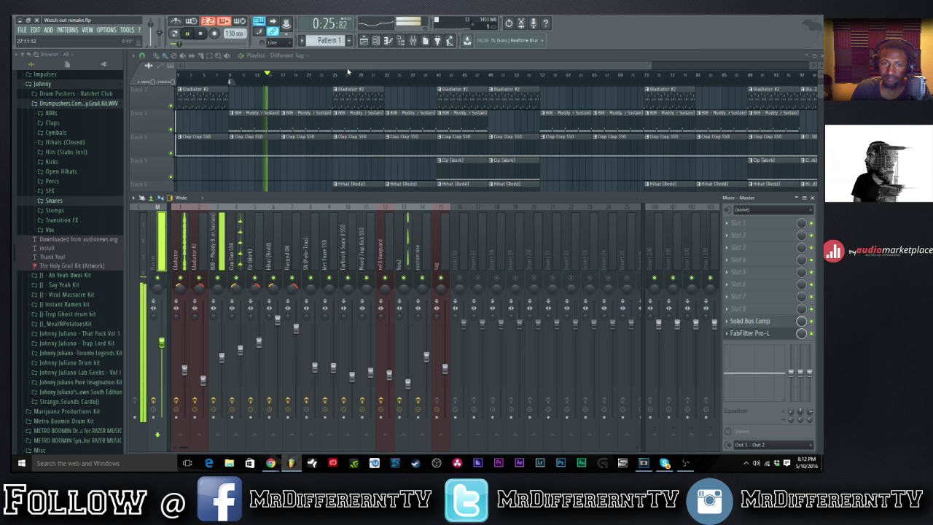
pyautogui.press('F9')
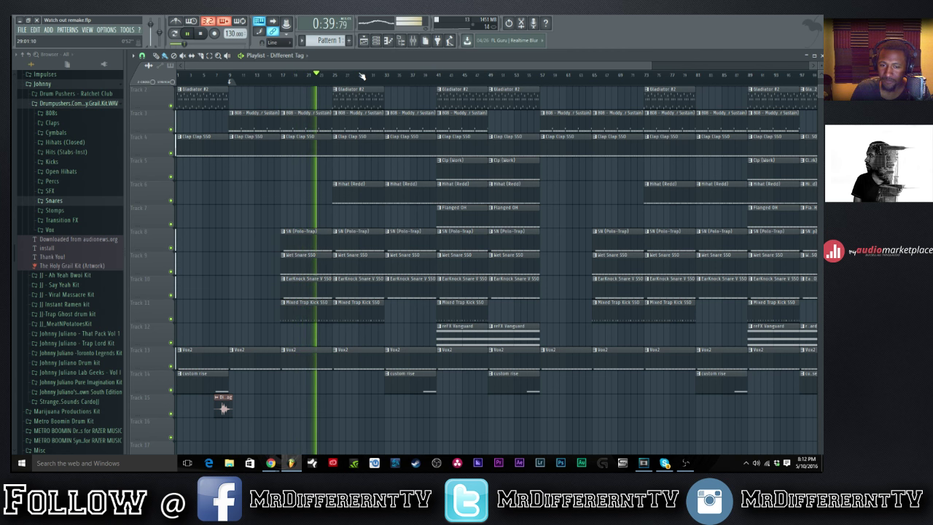
# Lower the Muddy 808 track's mixer volume slightly while the song plays.
pyautogui.press('F9')
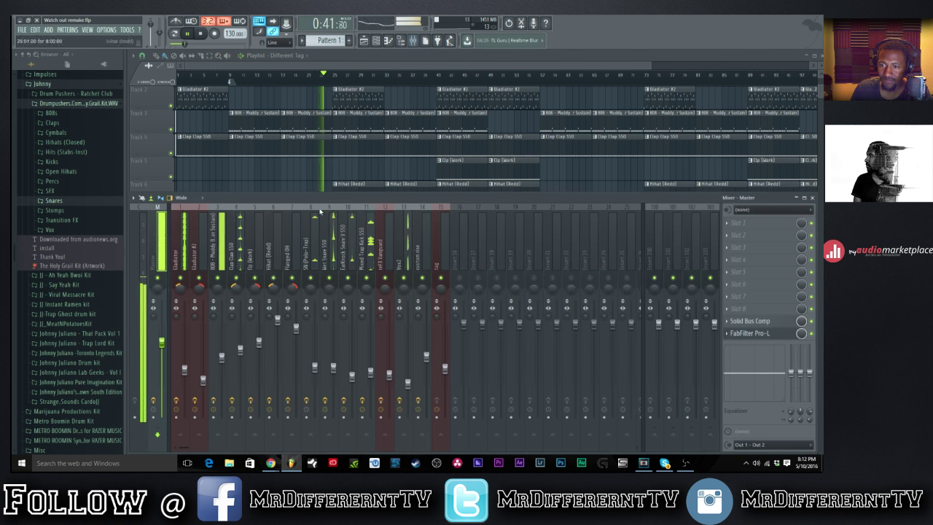
pyautogui.click(225, 362)
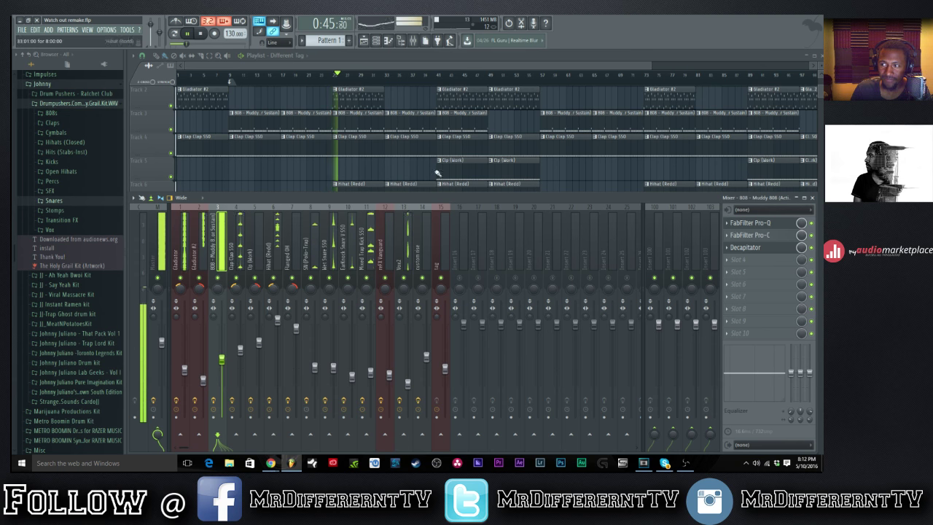
pyautogui.press('F9')
# Audition the arrangement from about bar 41, where the Clp (Work) and reFX Vanguard patterns start, and stop playback.
pyautogui.scroll(1, 401, 168)
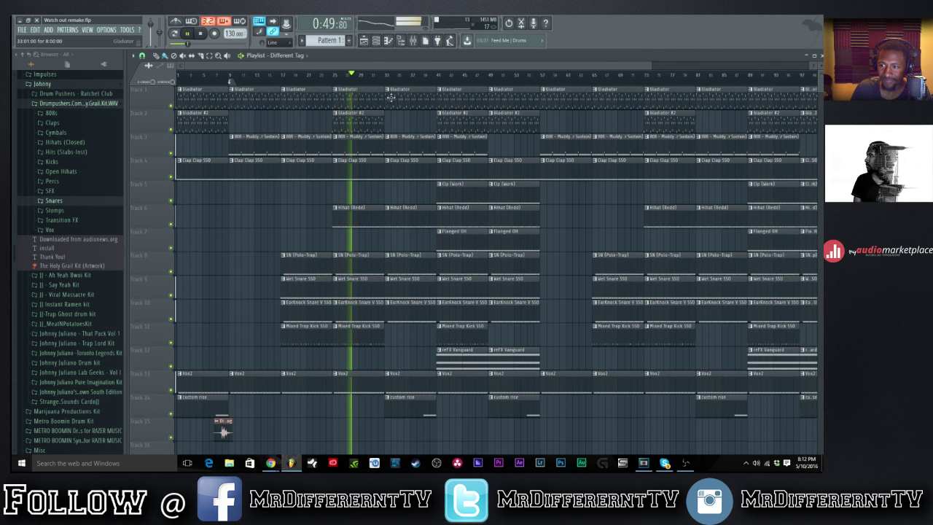
pyautogui.click(437, 77)
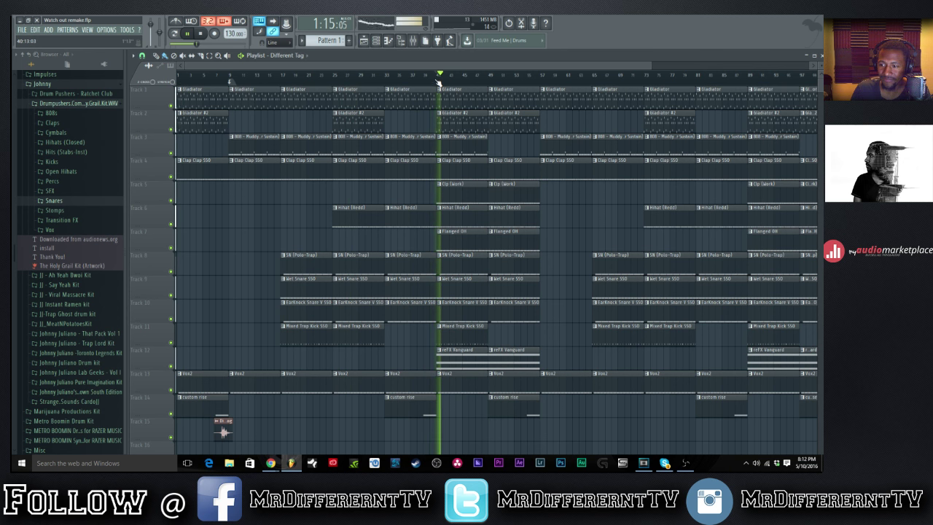
pyautogui.click(205, 37)
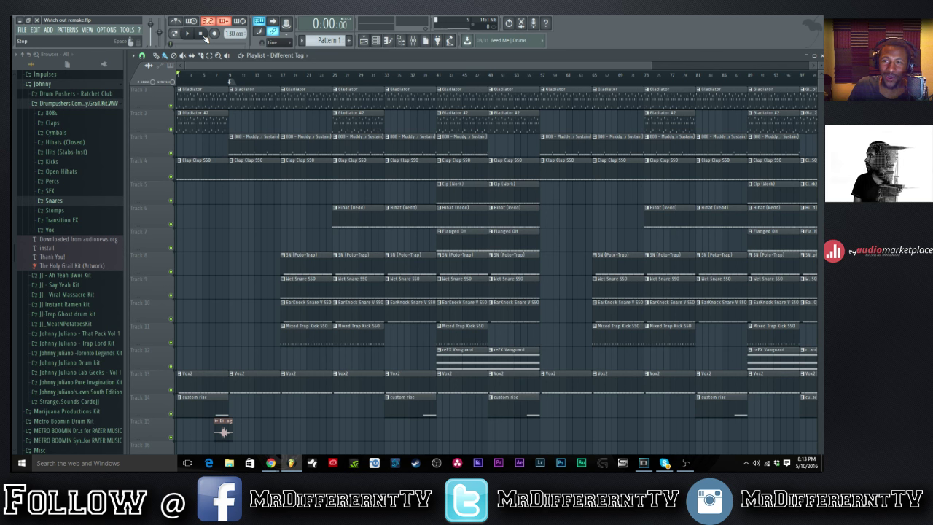
# Save the Watch out remake project.
pyautogui.click(22, 30)
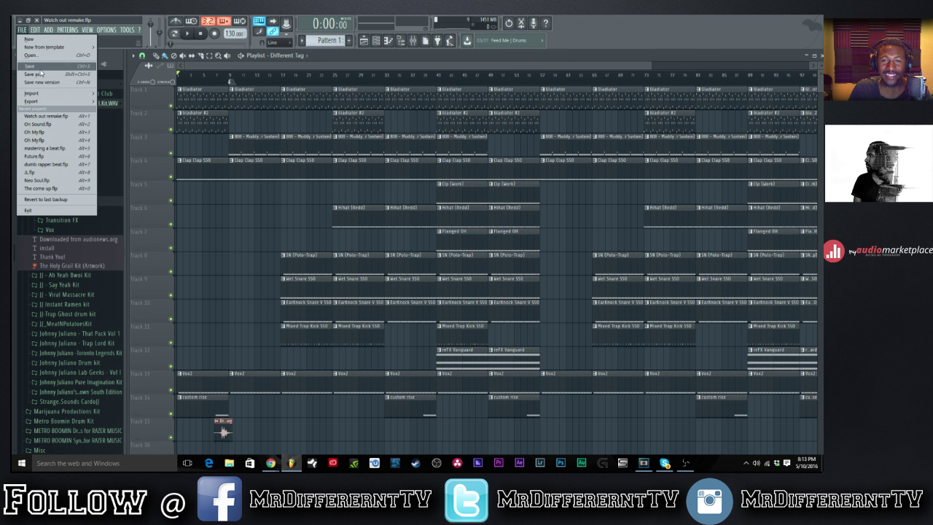
pyautogui.click(40, 69)
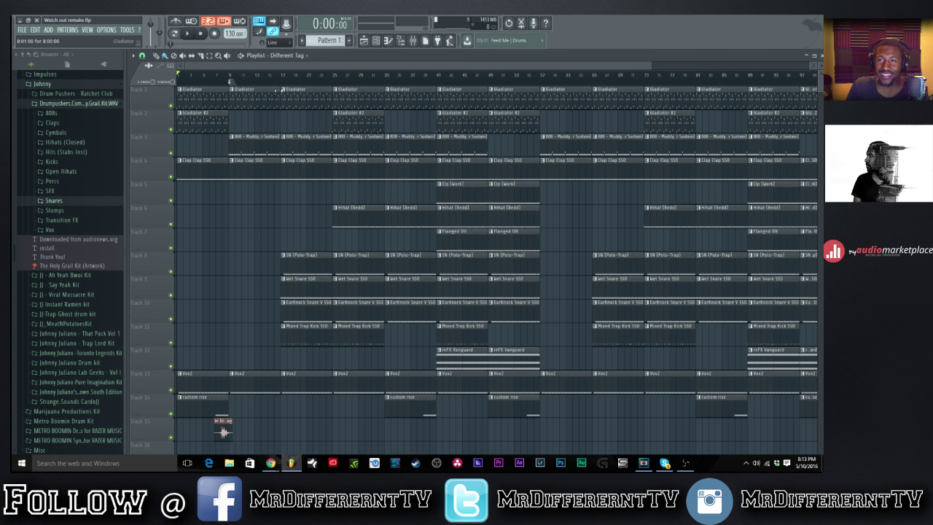
pyautogui.click(375, 40)
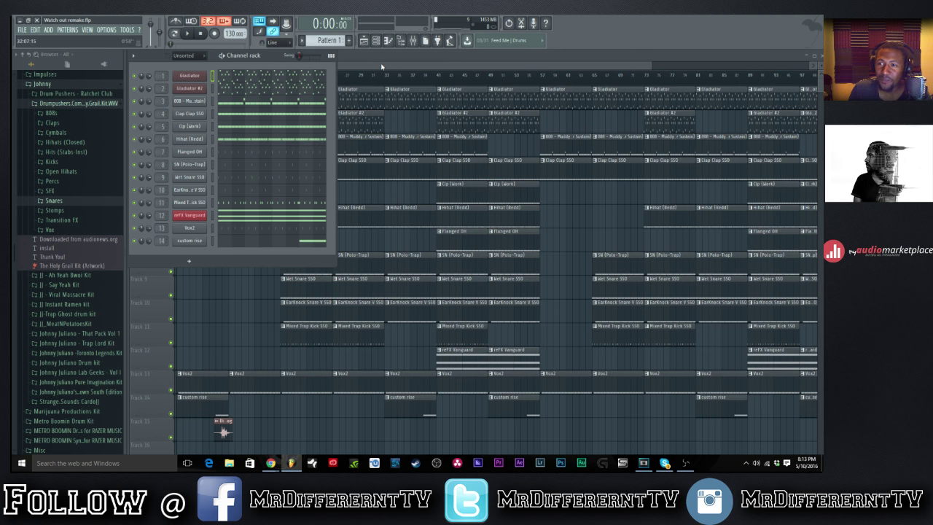
pyautogui.press('F6')
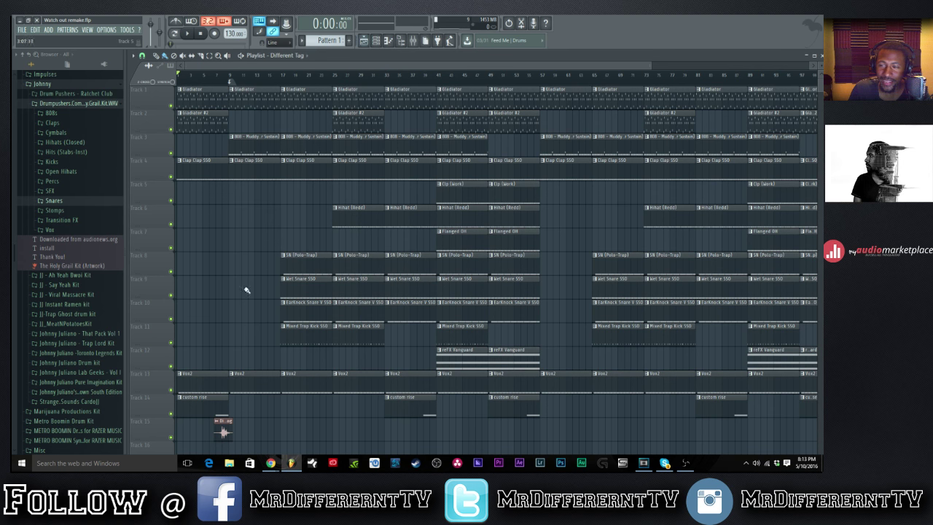
pyautogui.scroll(-1, 264, 212)
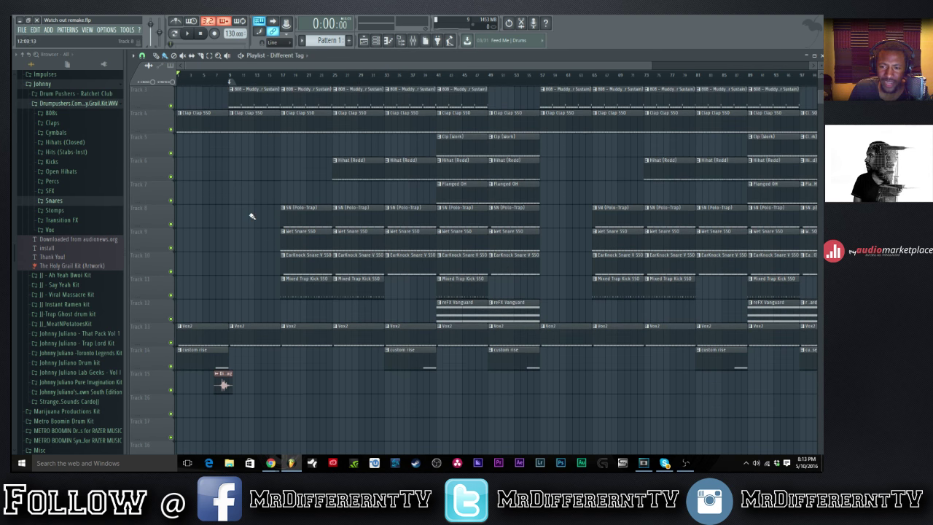
pyautogui.scroll(1, 252, 211)
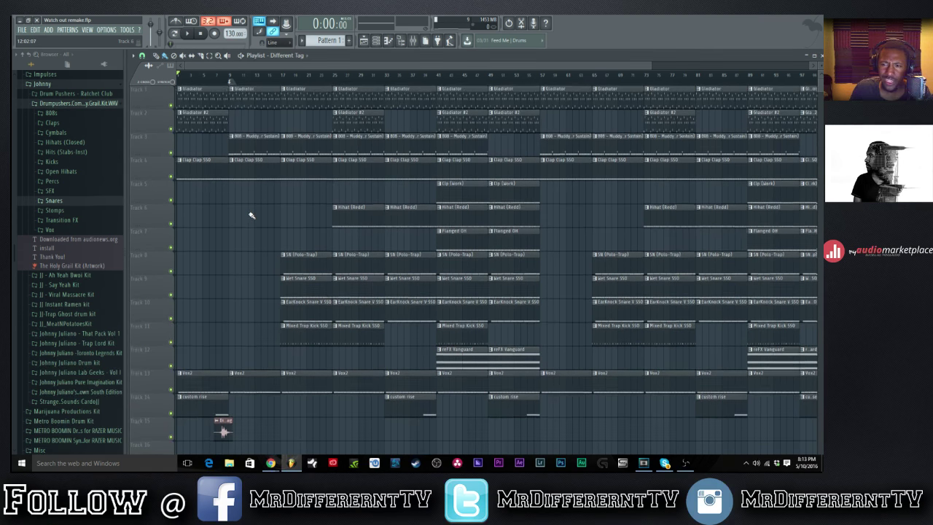
pyautogui.click(23, 29)
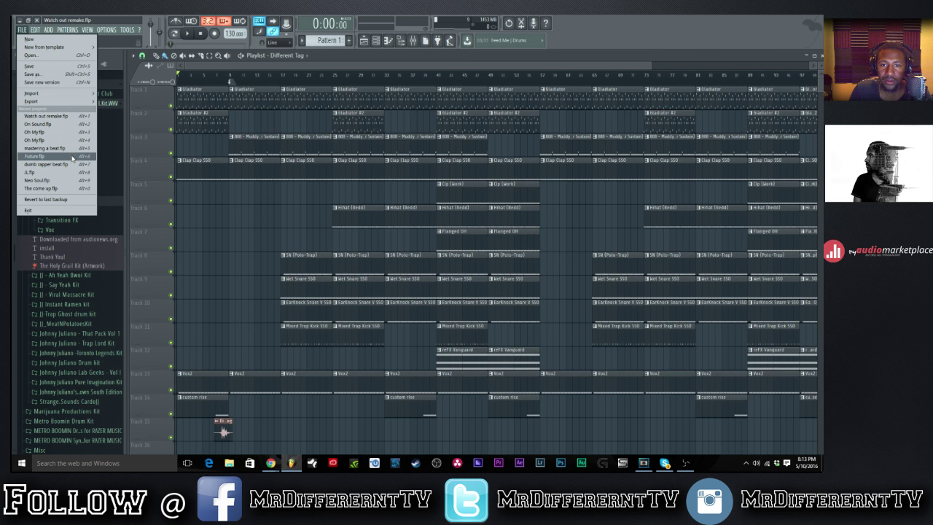
pyautogui.click(197, 68)
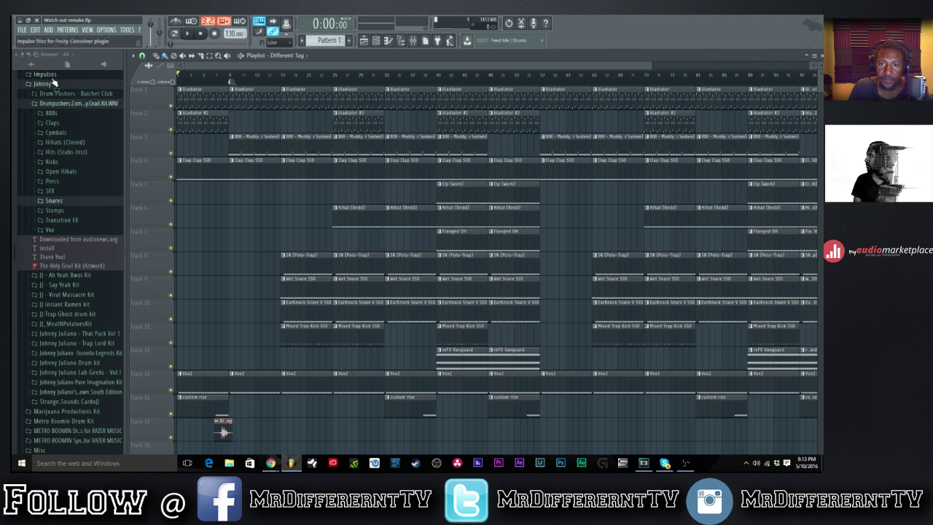
# Start a new empty project.
pyautogui.click(20, 31)
pyautogui.click(29, 39)
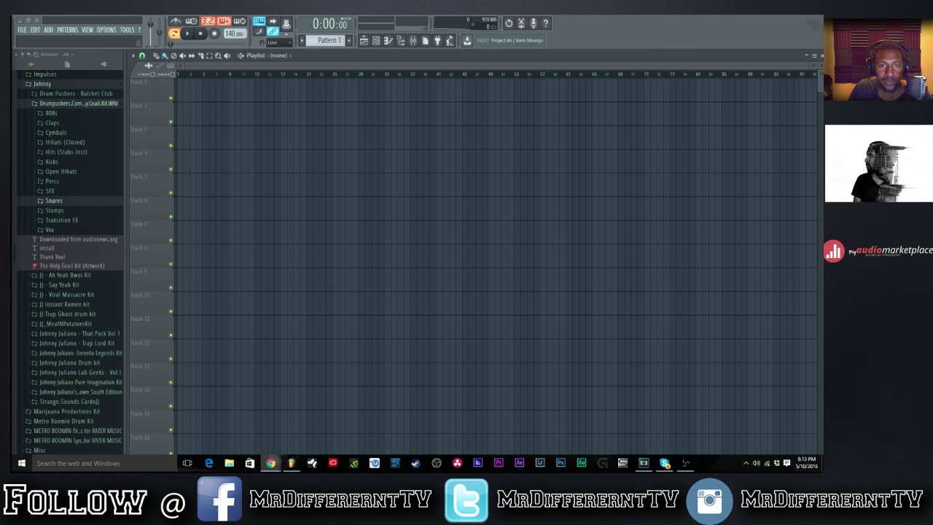
# Show the channel rack and add a Gladiator [64bit] instrument channel.
pyautogui.click(376, 41)
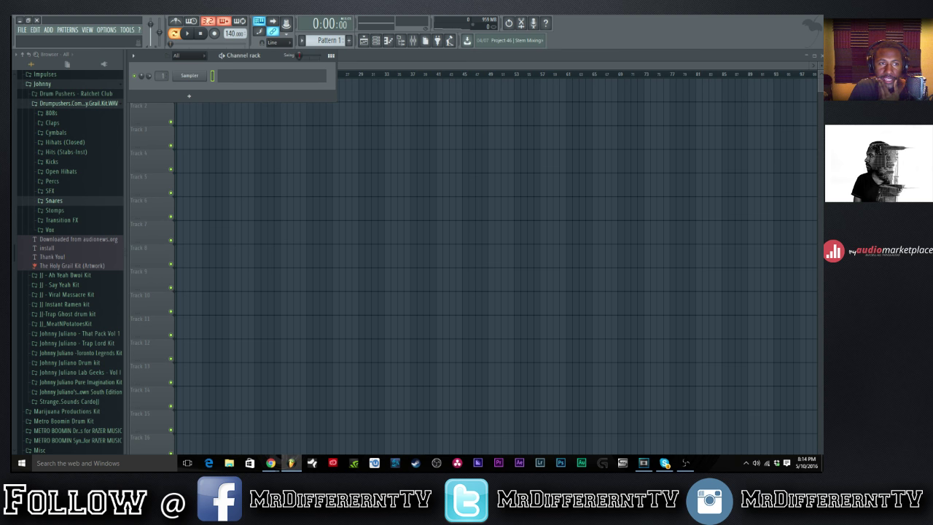
pyautogui.click(190, 96)
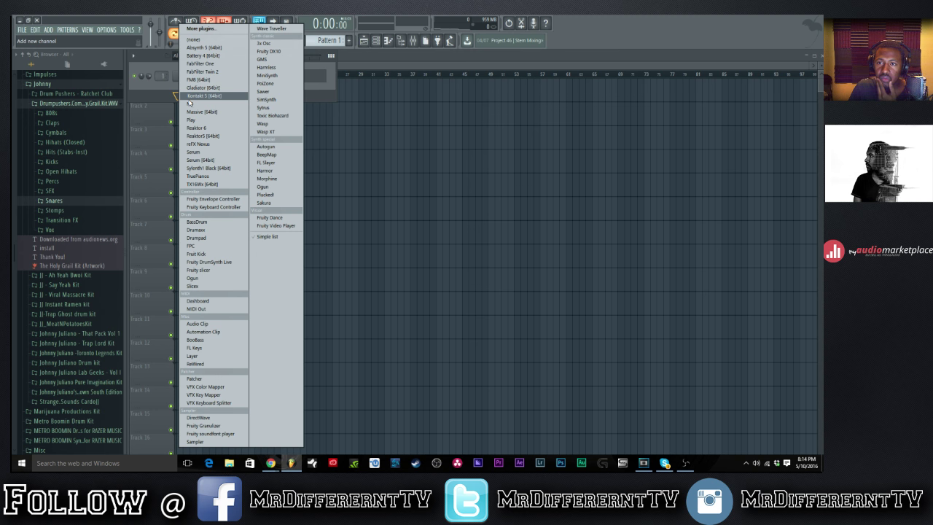
pyautogui.click(203, 87)
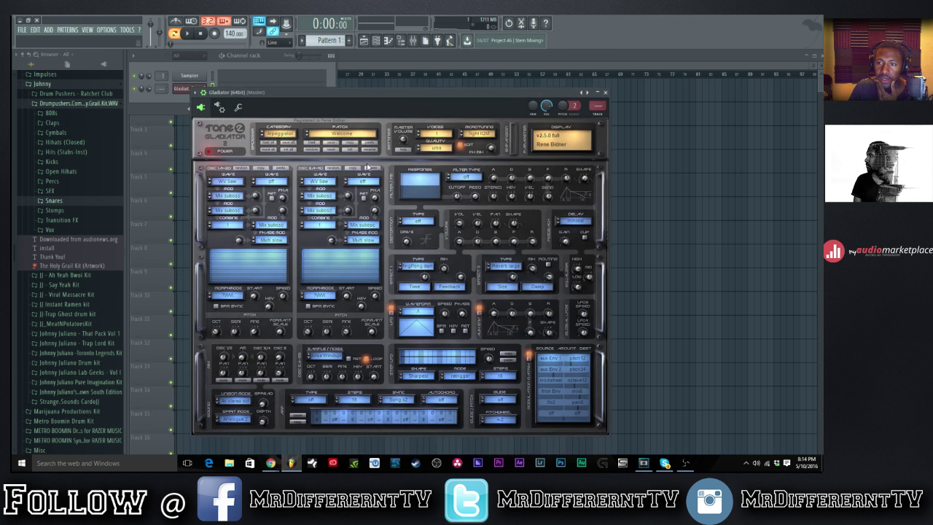
# Switch Gladiator to the Atmos category and audition its patches one after another.
pyautogui.click(290, 134)
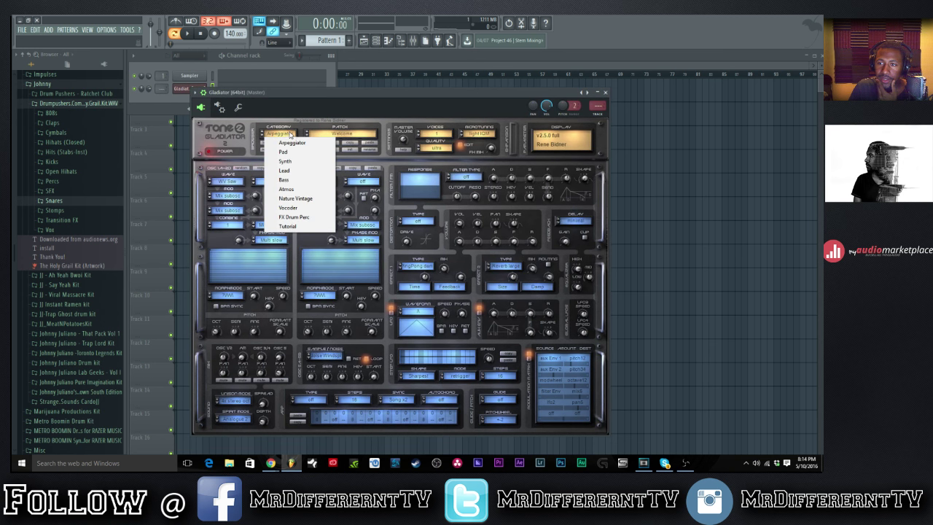
pyautogui.click(288, 188)
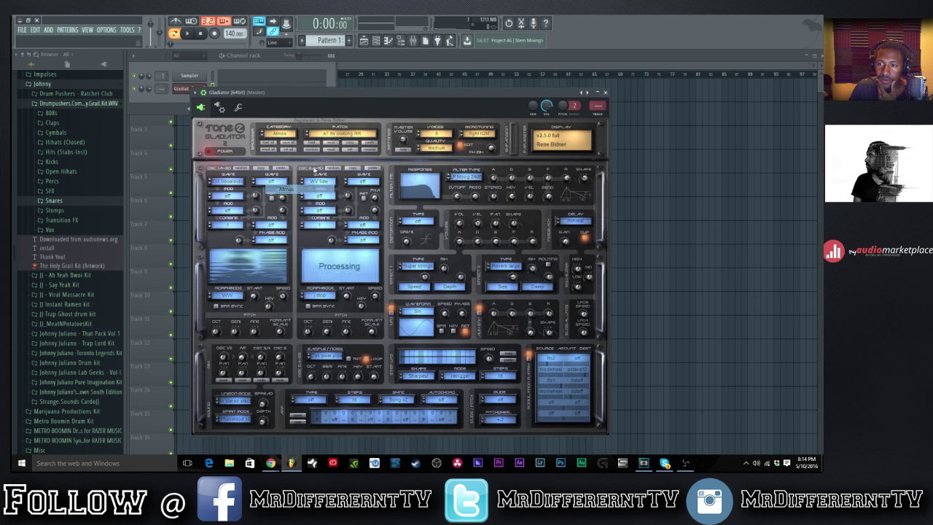
pyautogui.click(339, 143)
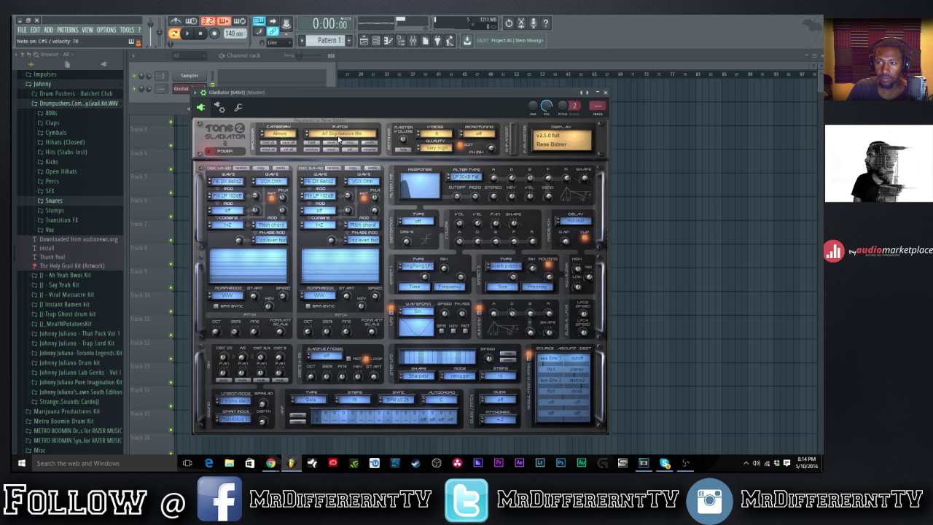
pyautogui.click(336, 142)
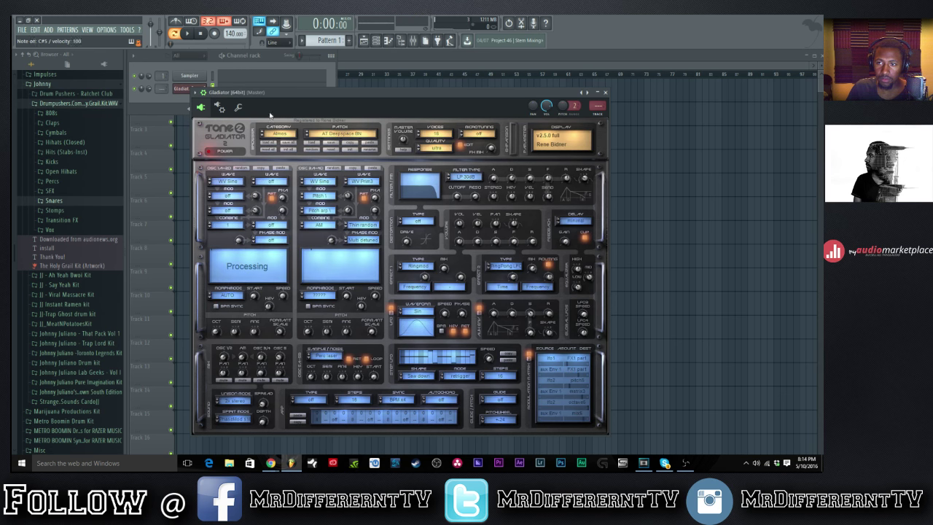
pyautogui.click(337, 142)
pyautogui.click(337, 141)
pyautogui.click(338, 138)
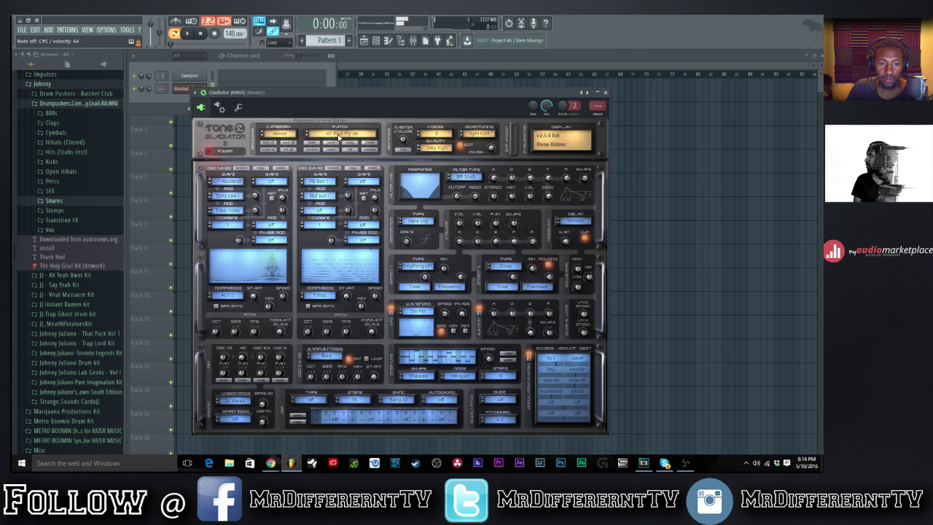
pyautogui.click(339, 138)
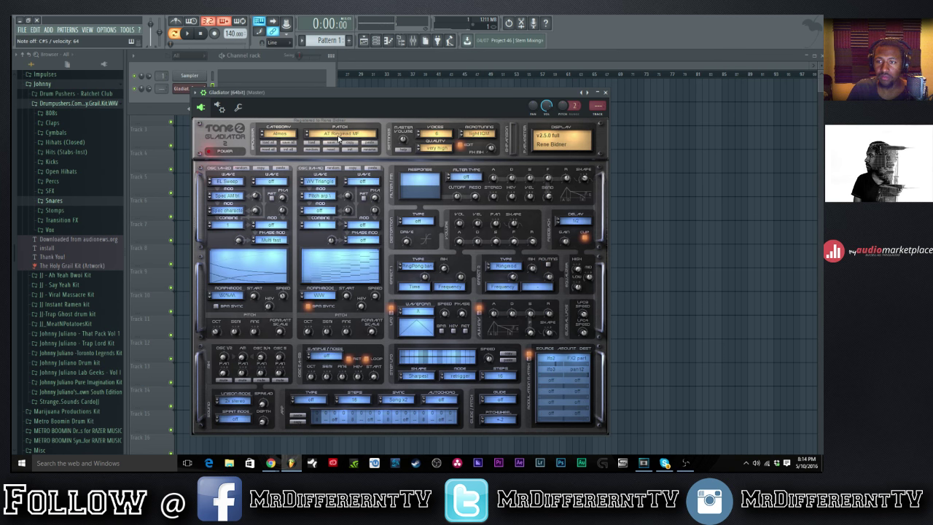
pyautogui.click(338, 139)
pyautogui.click(338, 138)
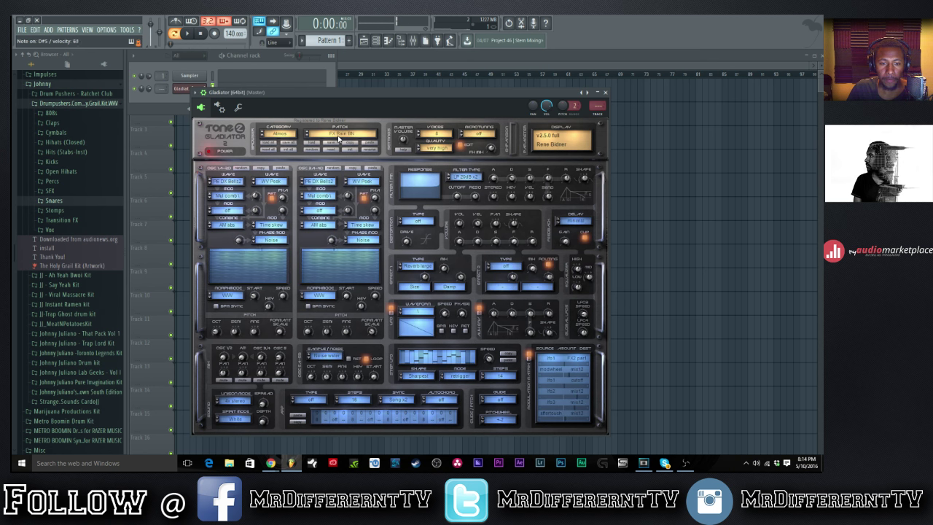
pyautogui.click(338, 138)
pyautogui.click(338, 138)
pyautogui.click(338, 138)
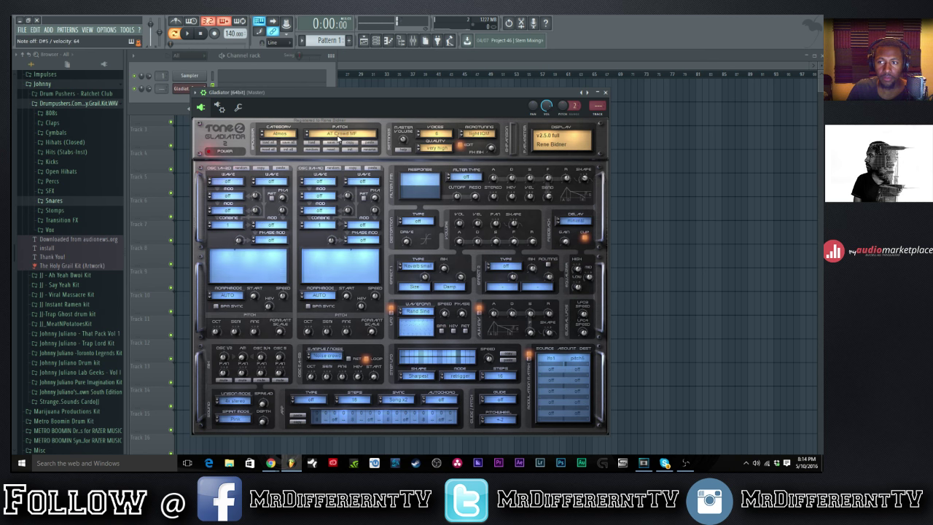
pyautogui.click(339, 140)
pyautogui.click(317, 140)
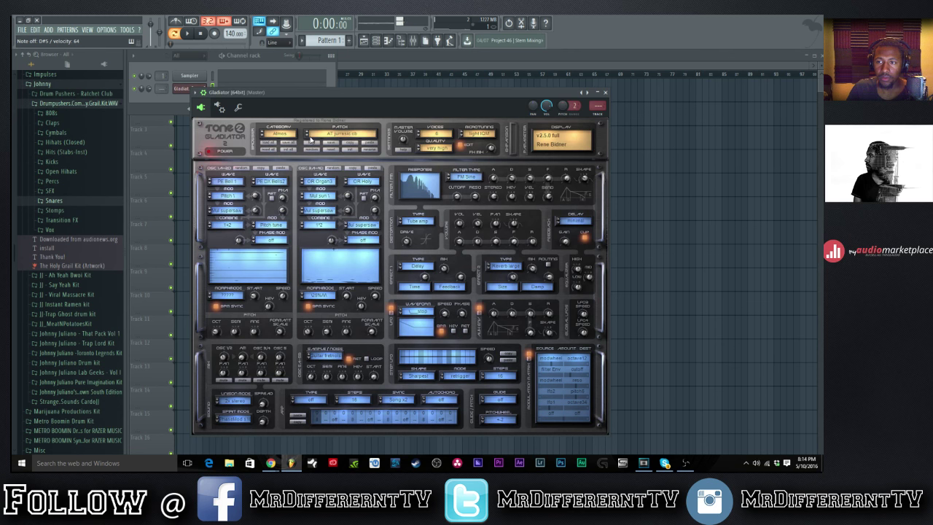
pyautogui.click(311, 139)
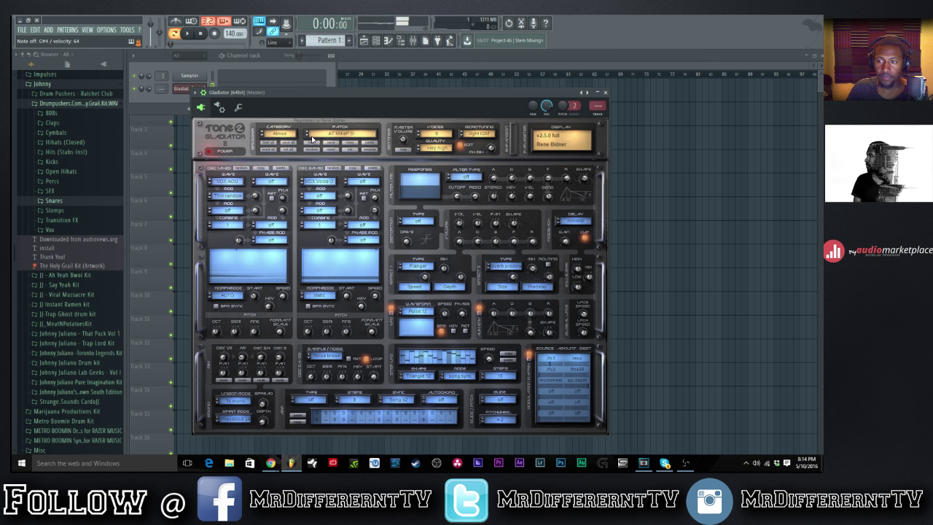
pyautogui.click(312, 138)
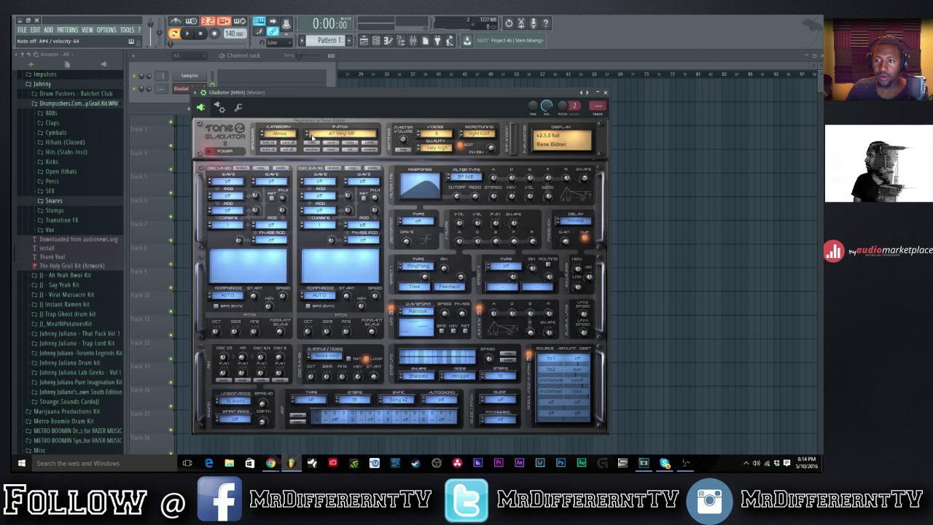
pyautogui.click(312, 138)
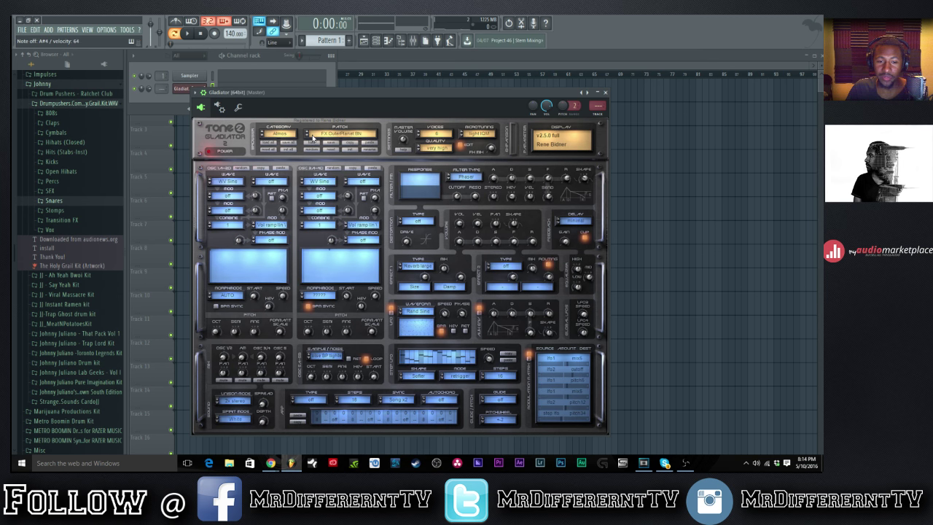
pyautogui.click(312, 137)
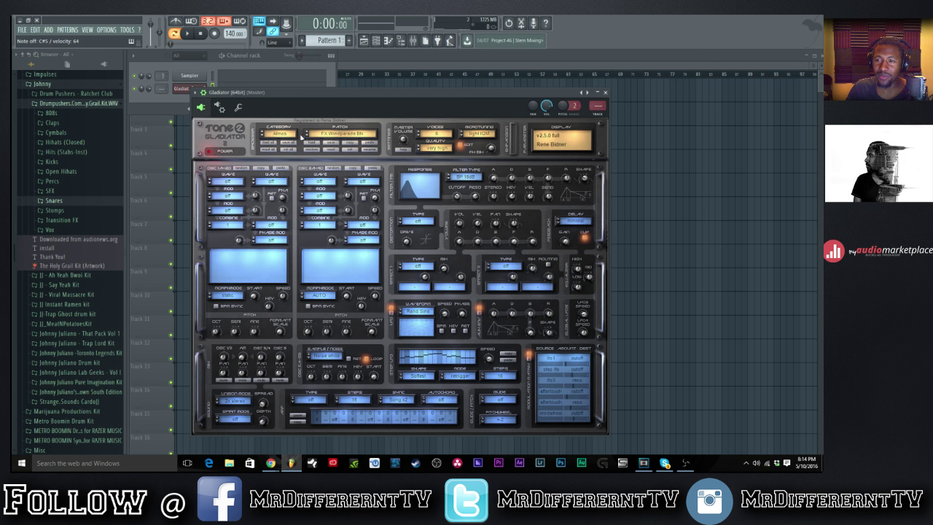
# Switch Gladiator to the Pad category and audition its patches, ending on the PA Glasshouse patch.
pyautogui.click(283, 137)
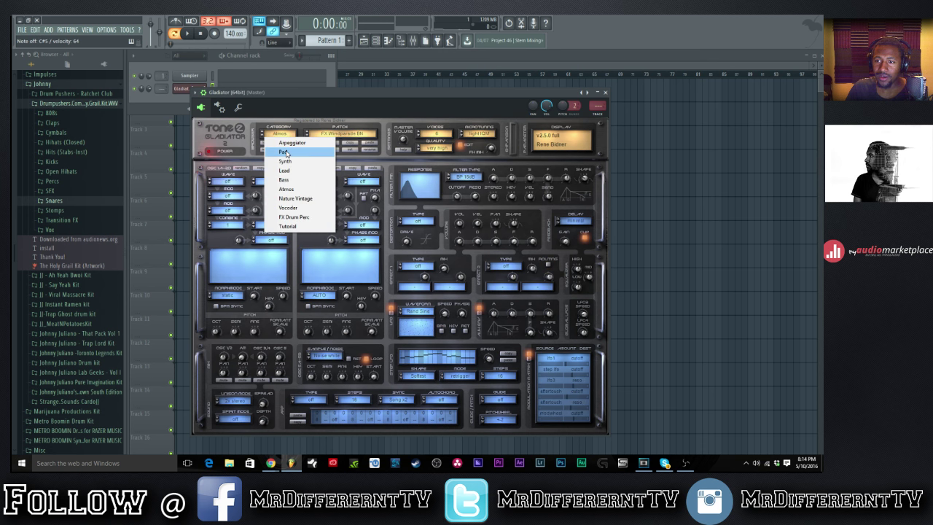
pyautogui.click(283, 151)
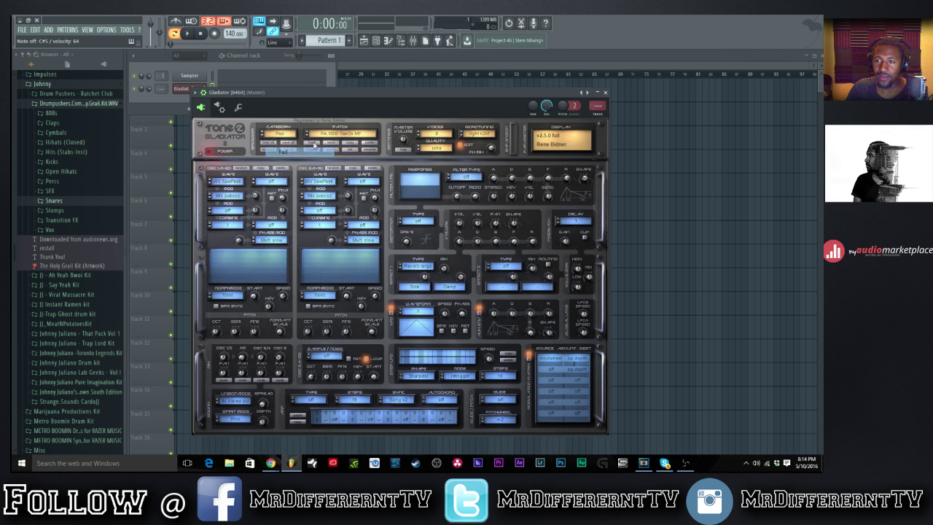
pyautogui.click(343, 137)
pyautogui.click(343, 138)
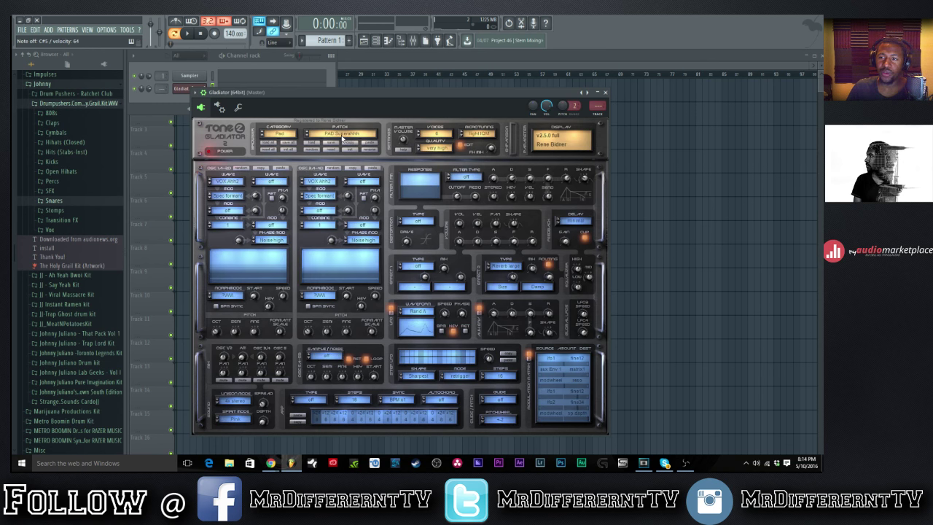
pyautogui.click(342, 138)
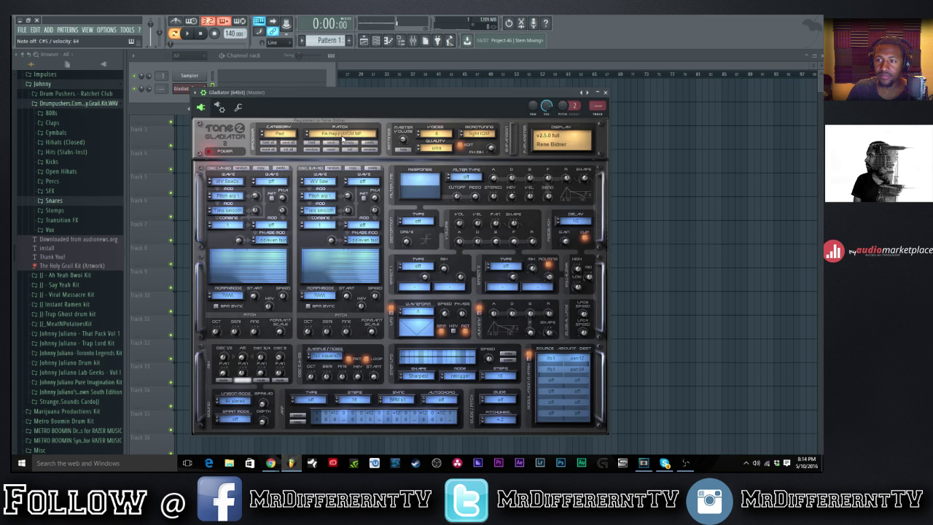
pyautogui.click(342, 138)
pyautogui.click(342, 139)
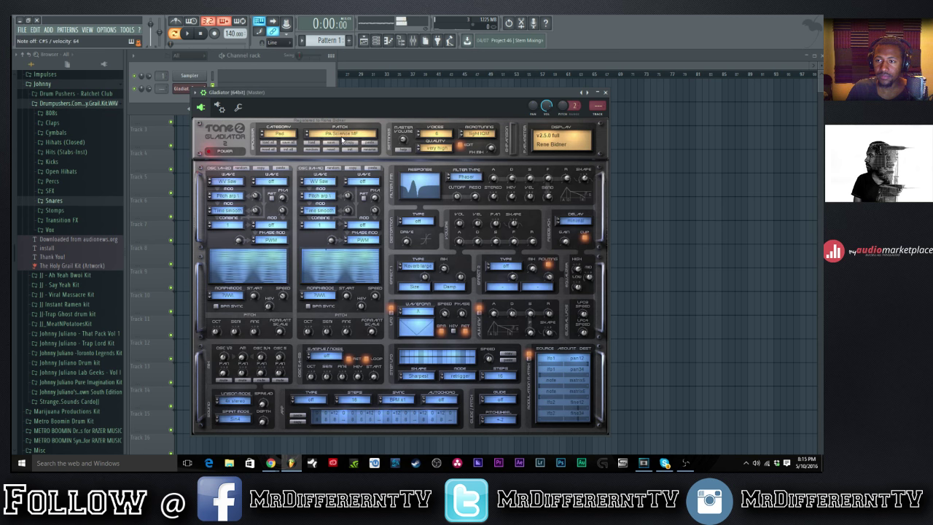
pyautogui.click(342, 139)
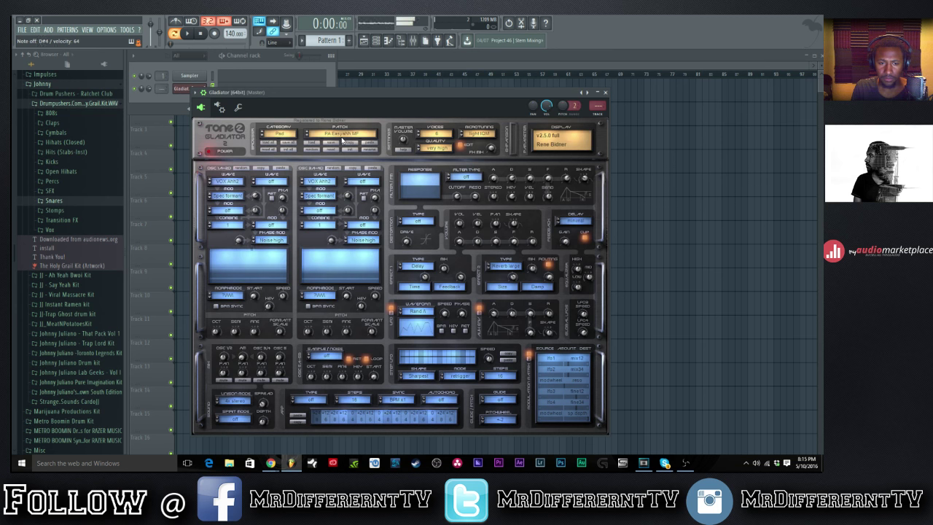
pyautogui.click(342, 140)
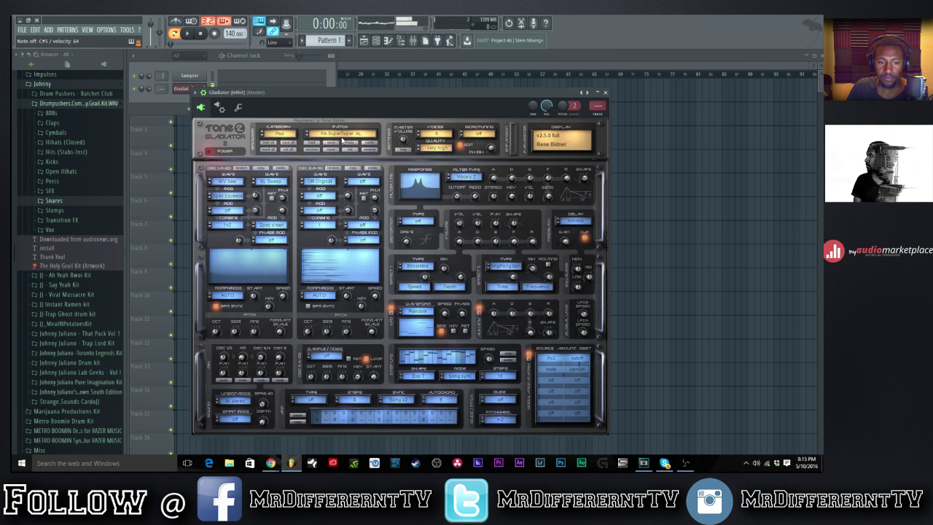
pyautogui.click(341, 140)
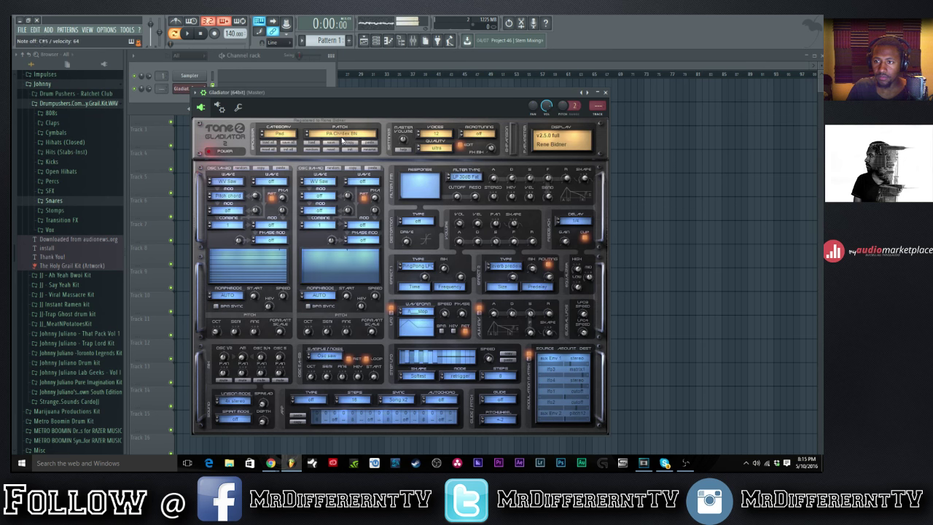
pyautogui.click(342, 140)
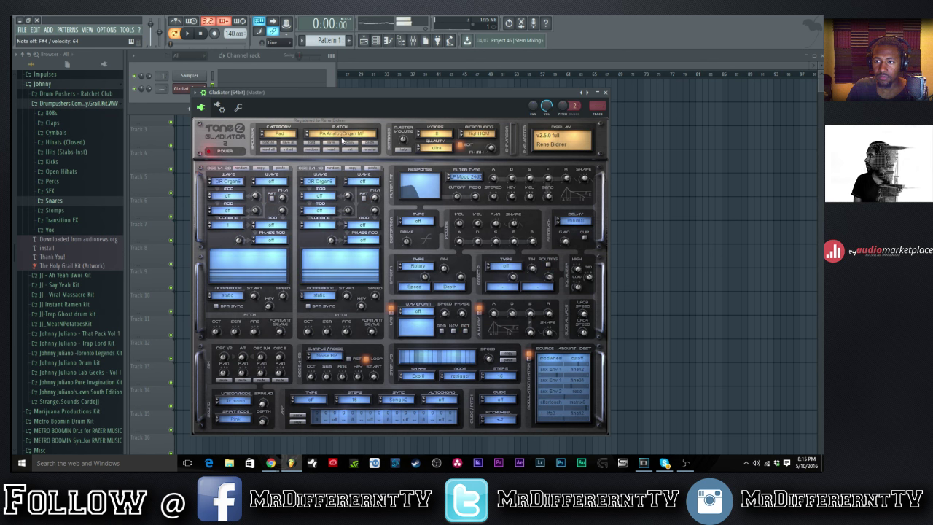
pyautogui.click(342, 140)
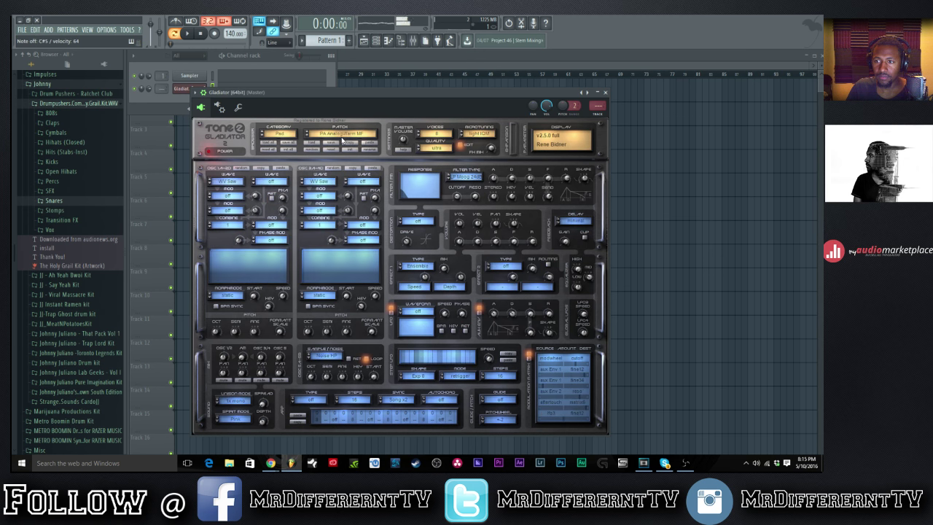
pyautogui.click(333, 135)
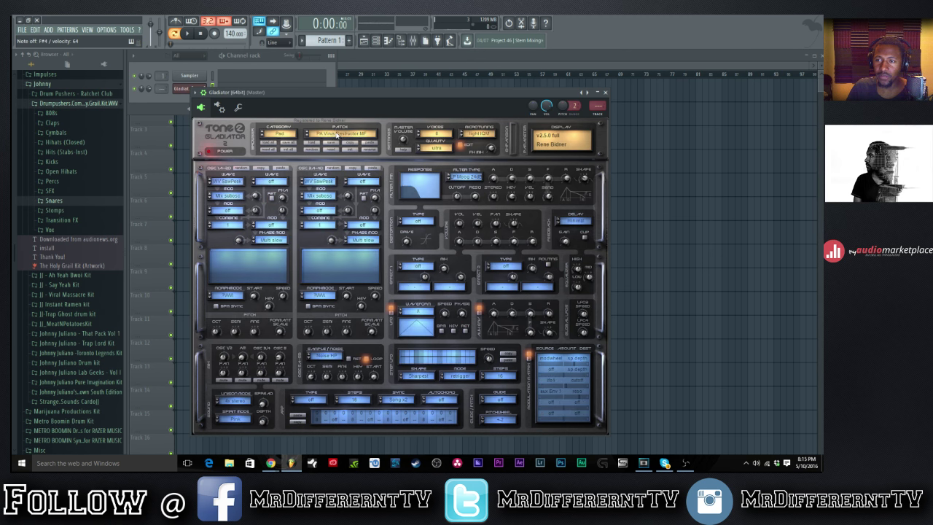
pyautogui.click(337, 136)
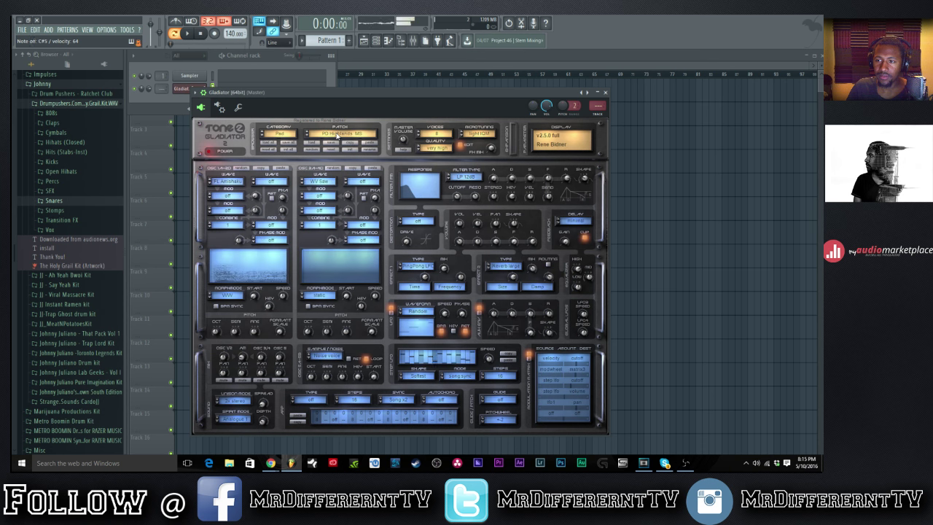
pyautogui.click(337, 135)
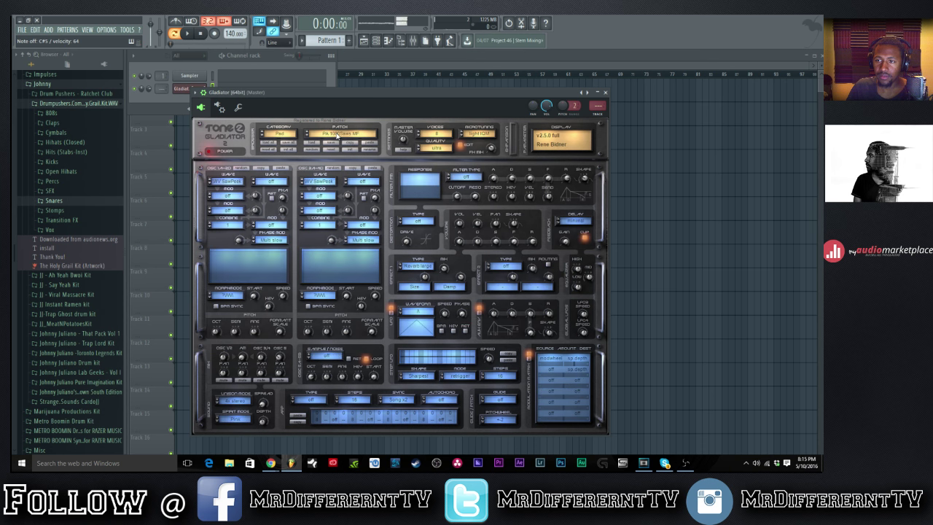
pyautogui.click(337, 136)
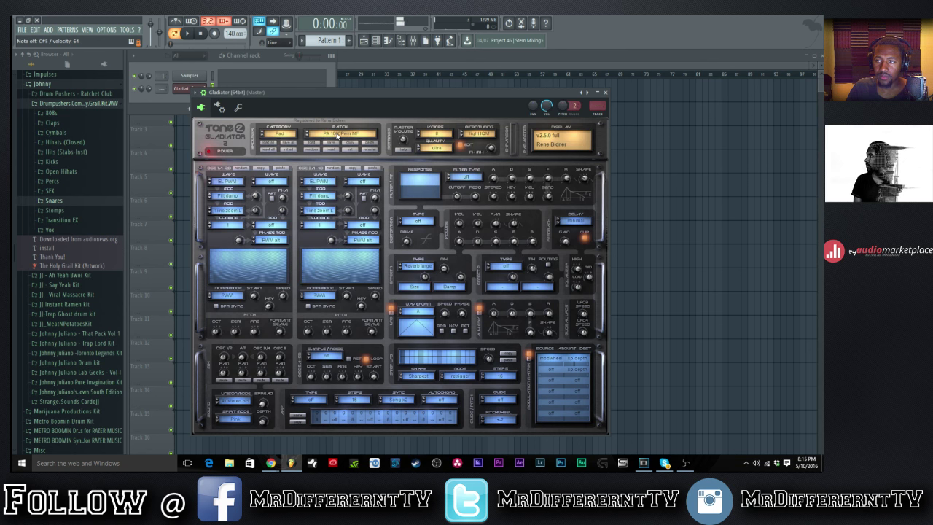
pyautogui.click(337, 135)
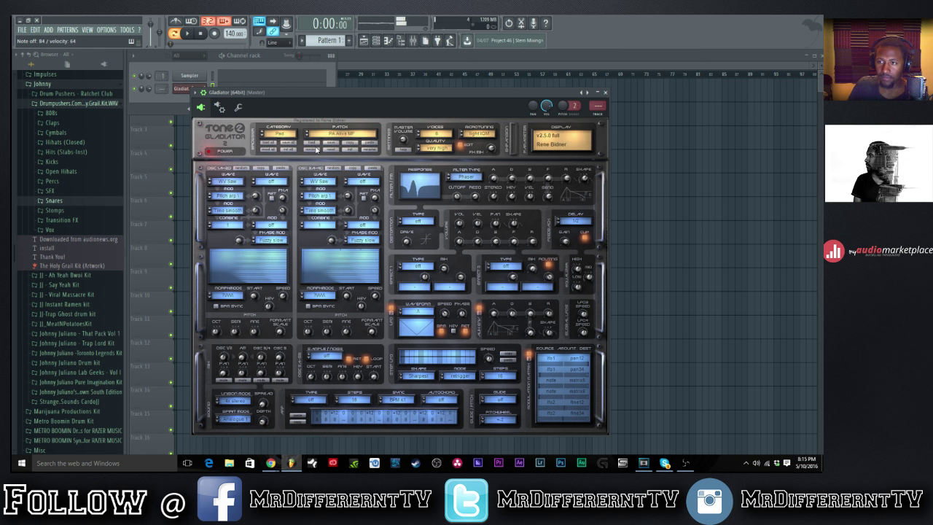
pyautogui.click(360, 138)
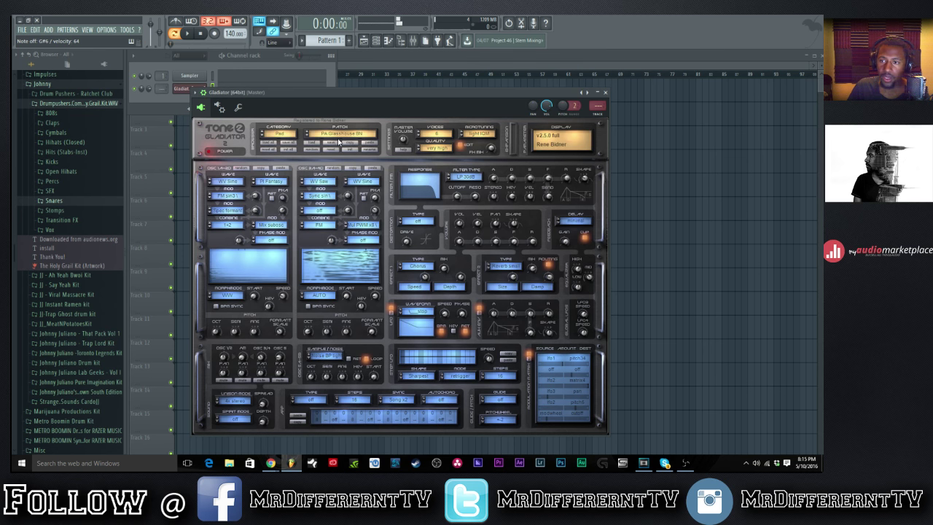
# Add a Kontakt 5 [64bit] instrument channel and open the Kontakt Factory Library's instruments list.
pyautogui.click(179, 108)
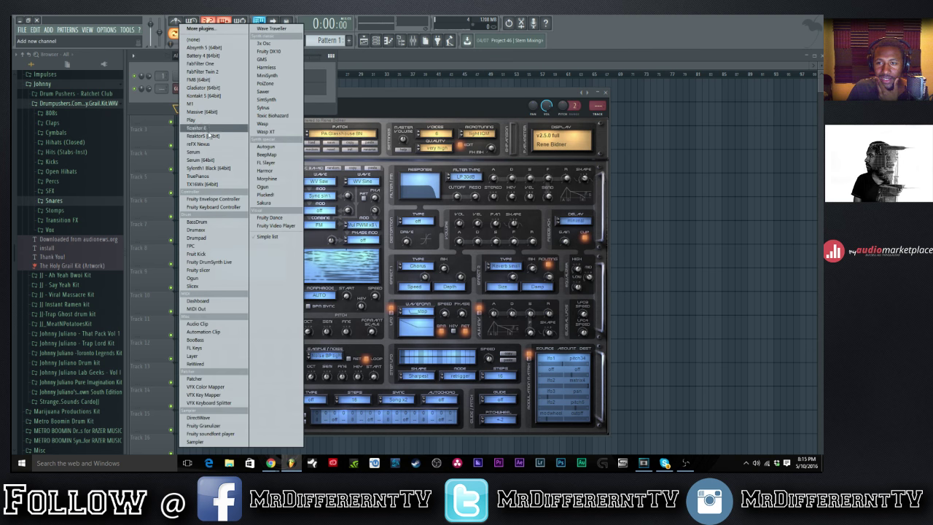
pyautogui.click(206, 95)
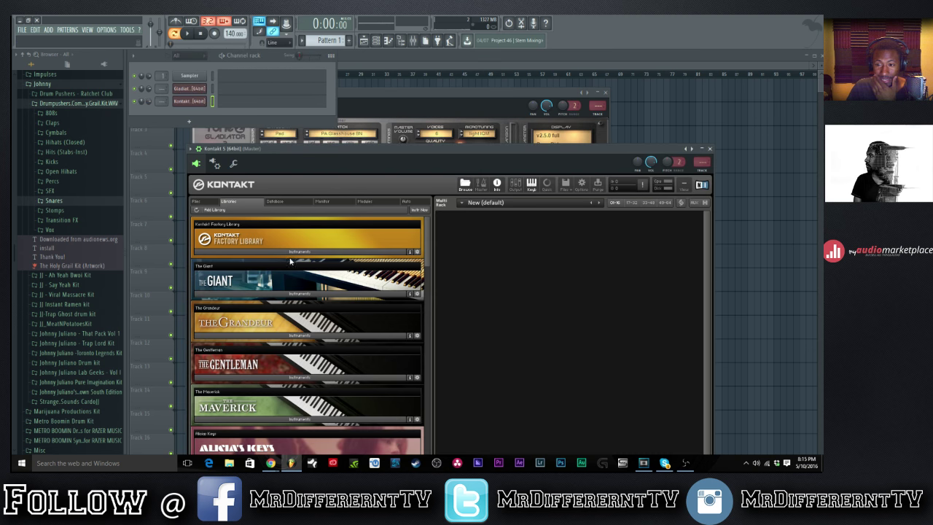
pyautogui.click(287, 252)
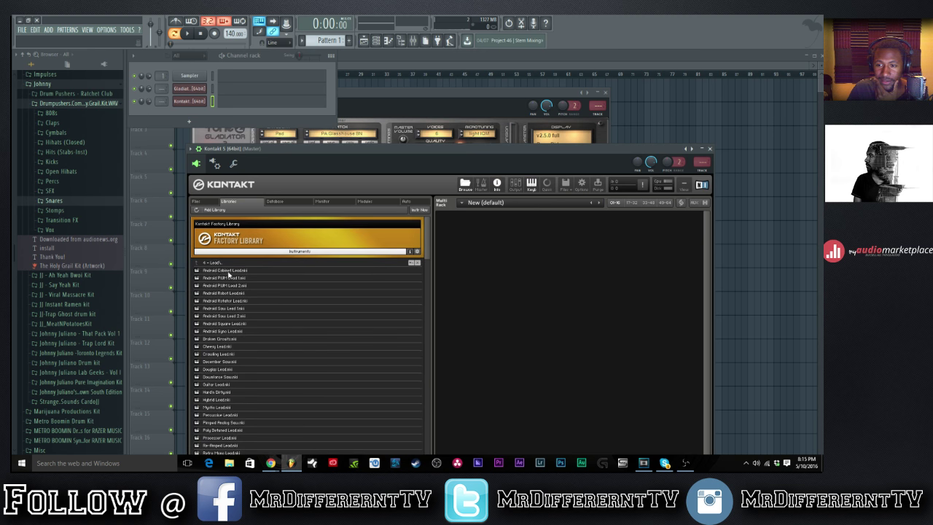
# Go back to the Factory Library's Synth folder, audition patches in the Pad folder and load the Belle De Jour pad.
pyautogui.doubleClick(218, 263)
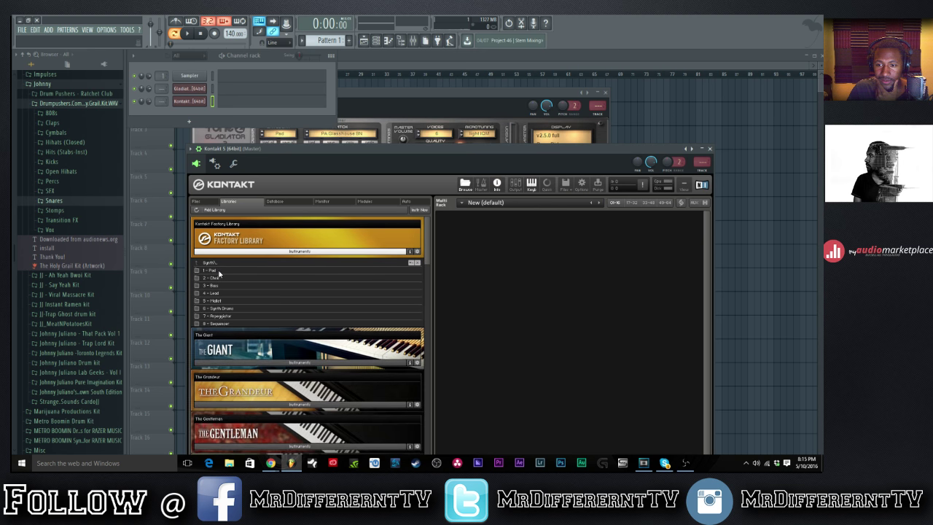
pyautogui.doubleClick(218, 274)
pyautogui.moveTo(213, 279); pyautogui.dragTo(500, 273)
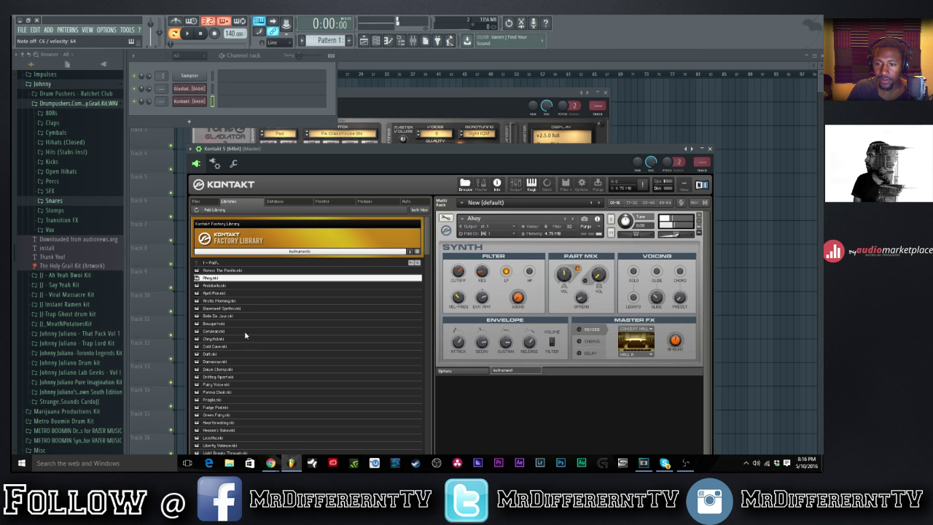
pyautogui.doubleClick(244, 332)
pyautogui.click(230, 317)
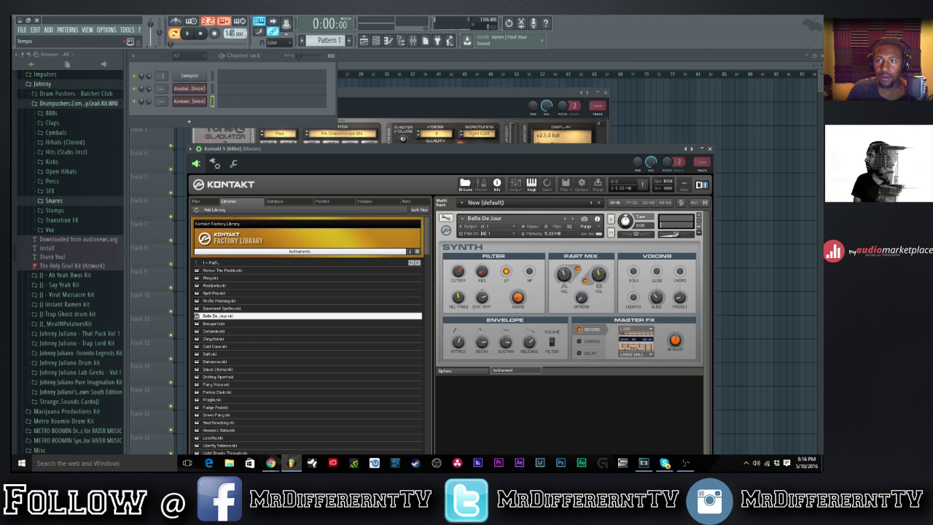
# Set the project tempo to 110 BPM with the tempo tapper and close it.
pyautogui.rightClick(233, 33)
pyautogui.click(327, 38)
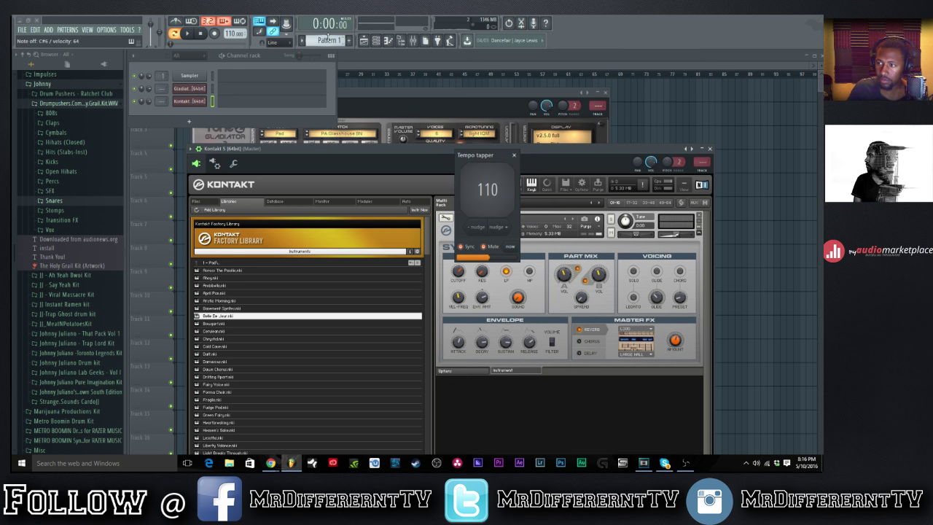
pyautogui.click(513, 155)
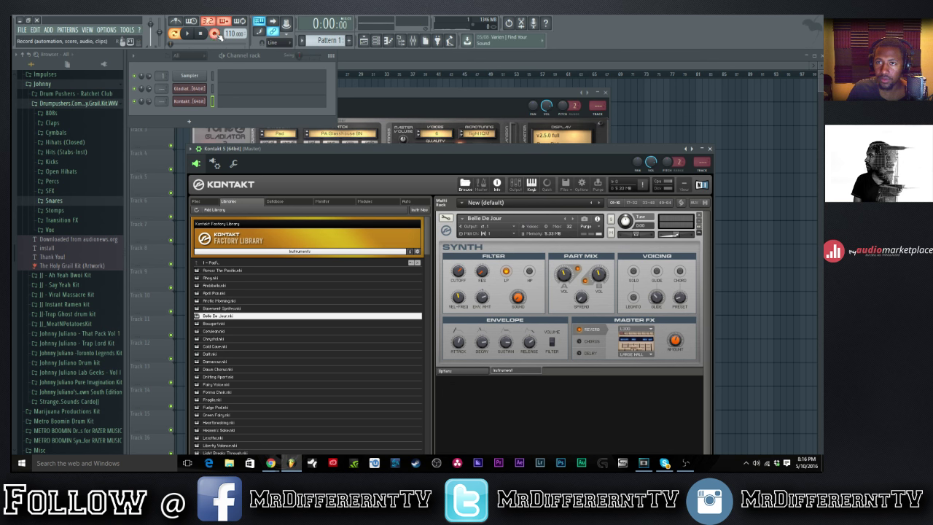
# Record a four-bar, four-chord progression with the Kontakt pad in Pattern 1 and open it in the piano roll.
pyautogui.click(188, 34)
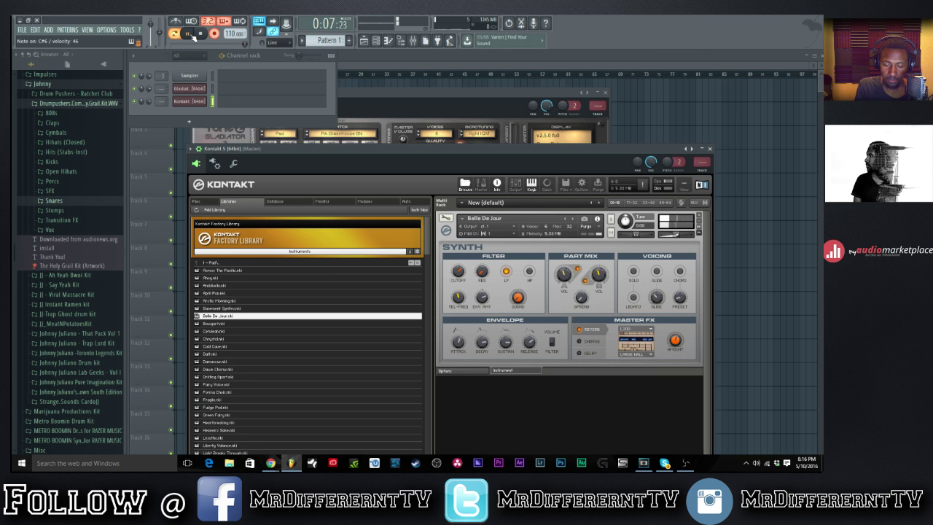
pyautogui.click(189, 33)
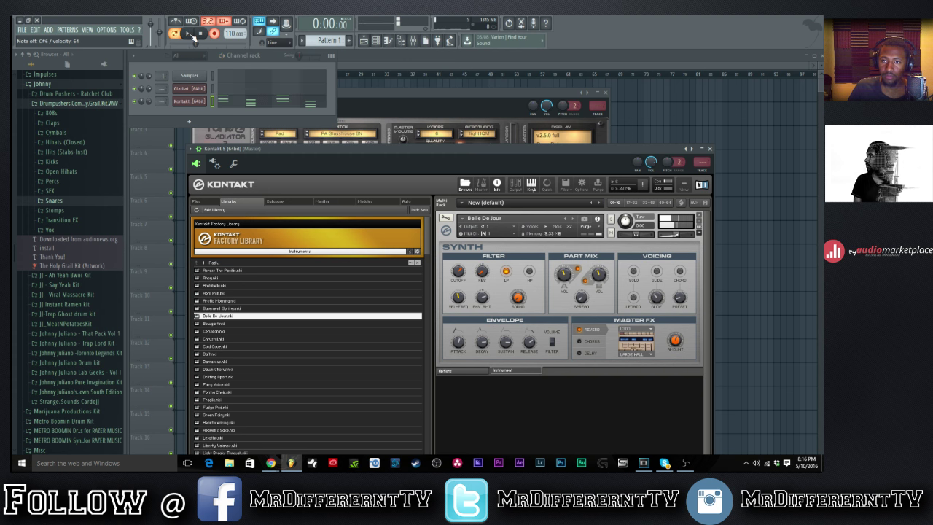
pyautogui.click(301, 97)
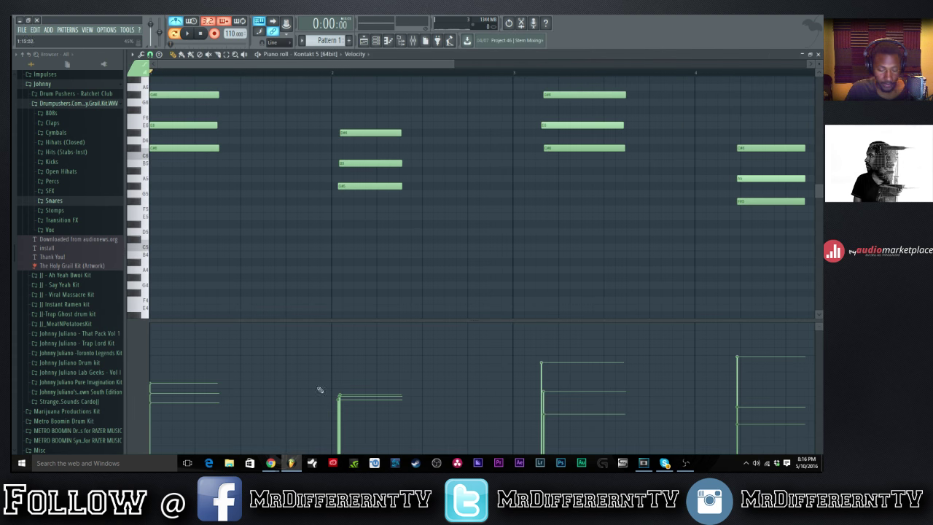
# Quantize the recorded chord notes and play the pattern to check their timing.
pyautogui.hotkey('ctrl', 'q')
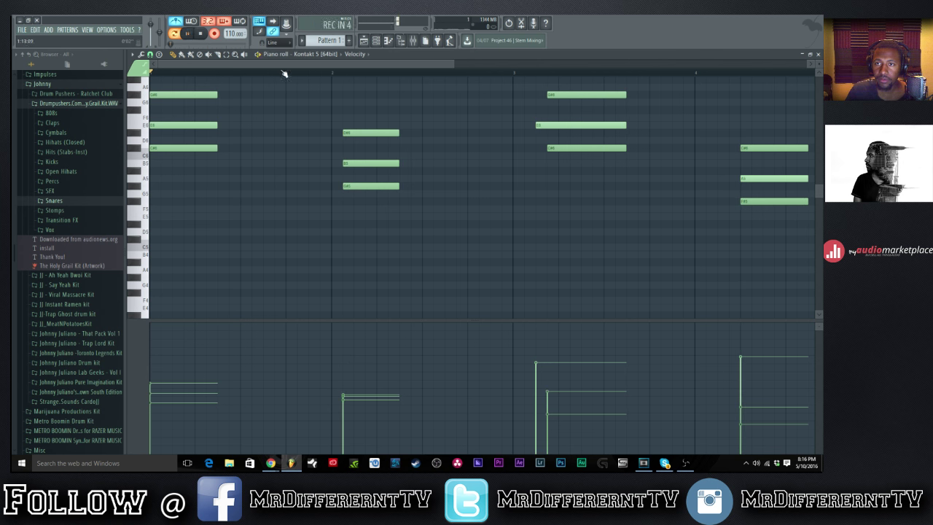
pyautogui.press('space')
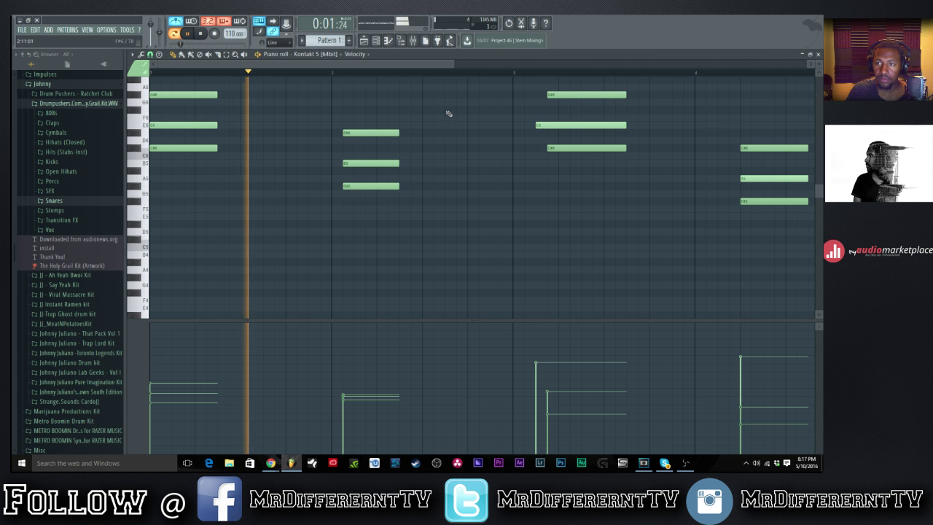
pyautogui.press('space')
# Move the second, third and fourth chords to the starts of bars 2, 3 and 4, playing the pattern to check.
pyautogui.moveTo(427, 115); pyautogui.dragTo(337, 184)
pyautogui.moveTo(631, 92); pyautogui.dragTo(534, 148)
pyautogui.click(599, 169)
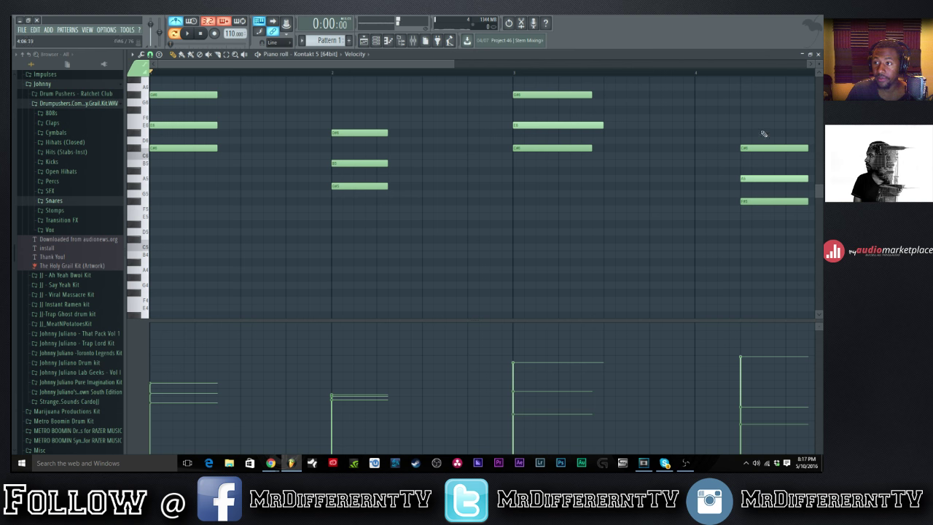
pyautogui.press('space')
pyautogui.scroll(-2, 553, 109)
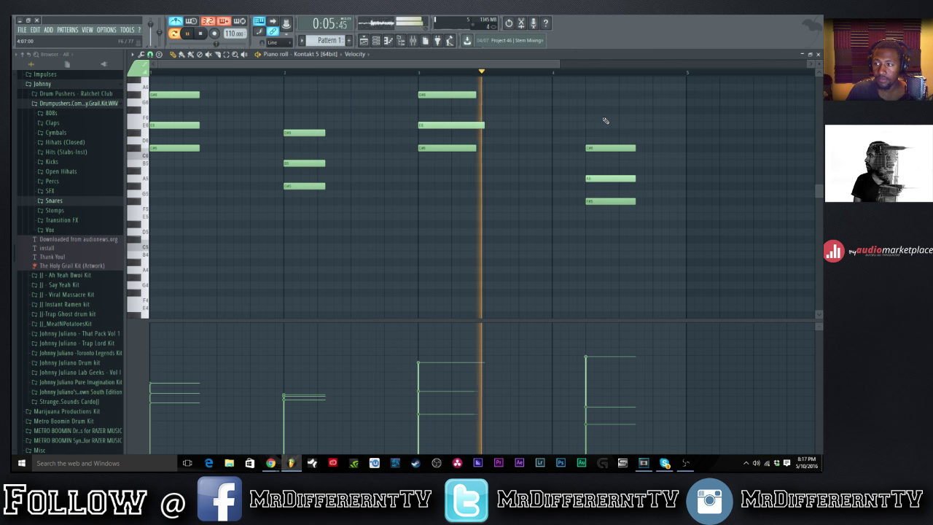
pyautogui.press('space')
pyautogui.moveTo(605, 121); pyautogui.dragTo(578, 206)
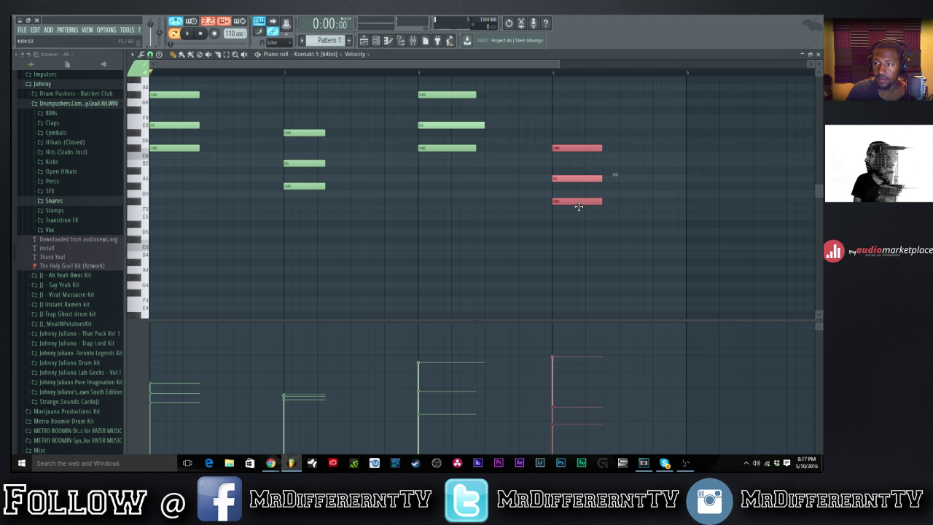
pyautogui.click(585, 209)
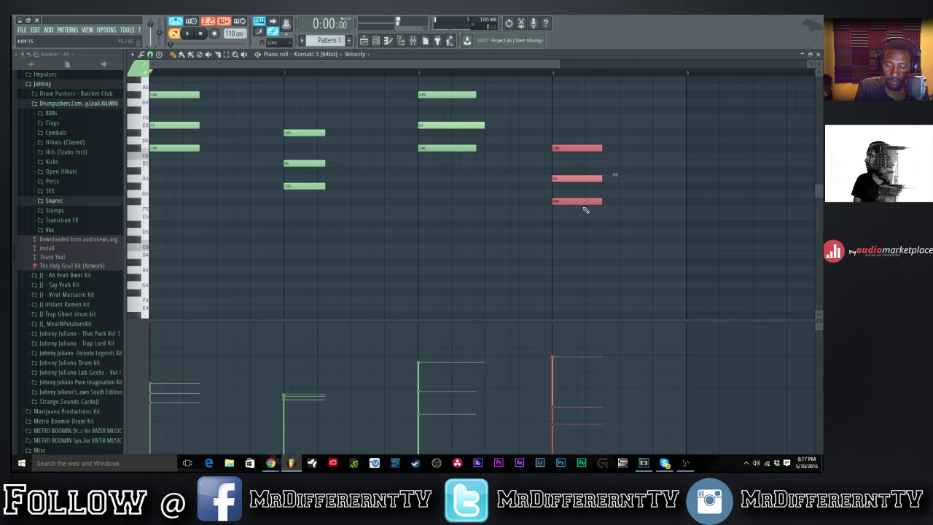
pyautogui.press('space')
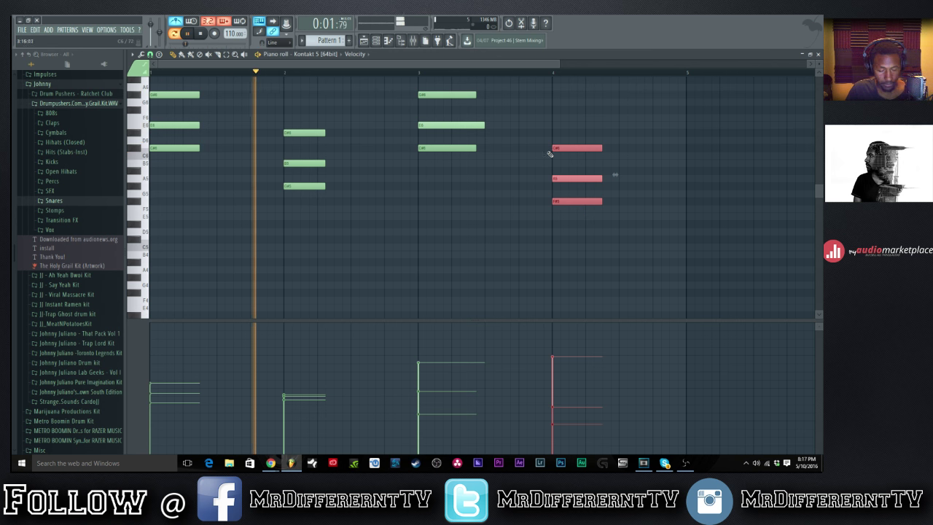
pyautogui.click(566, 115)
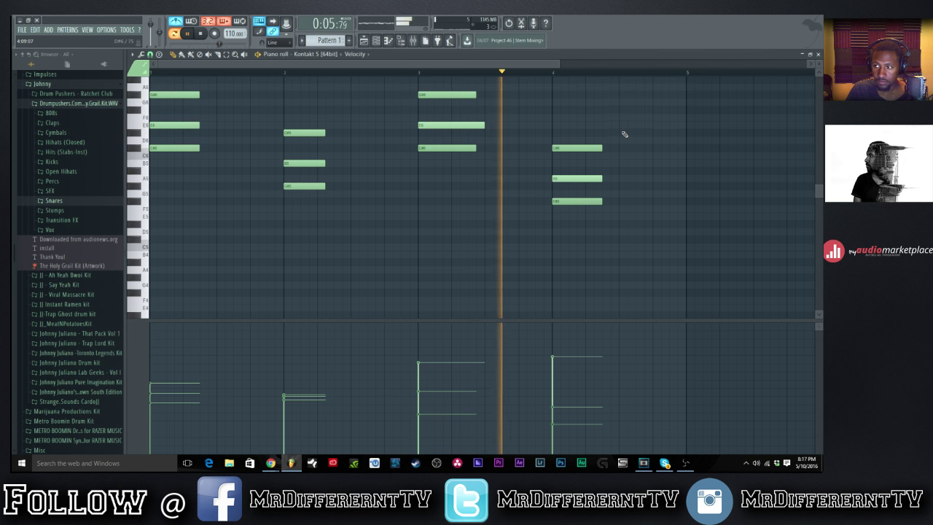
pyautogui.press('space')
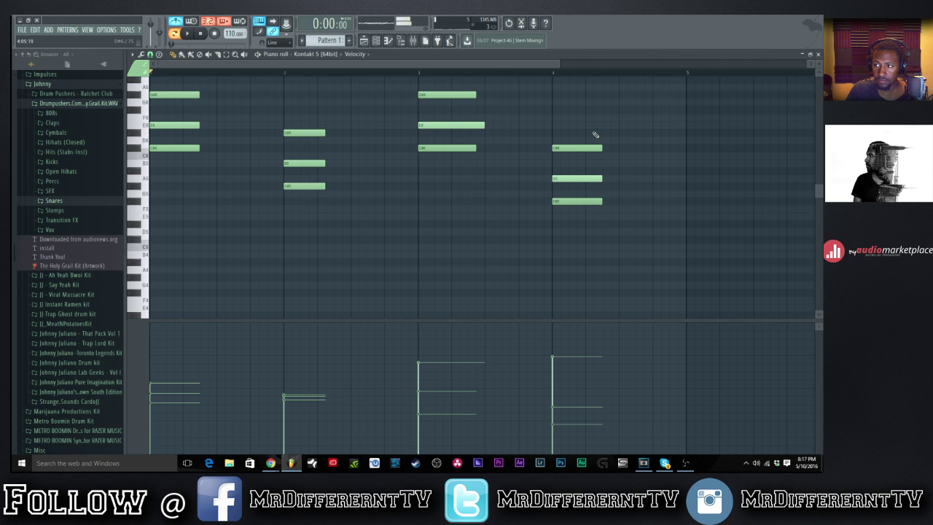
# Make all the chord notes an equal length of one beat and play back the pattern.
pyautogui.hotkey('ctrl', 'z')
pyautogui.hotkey('ctrl', 'a')
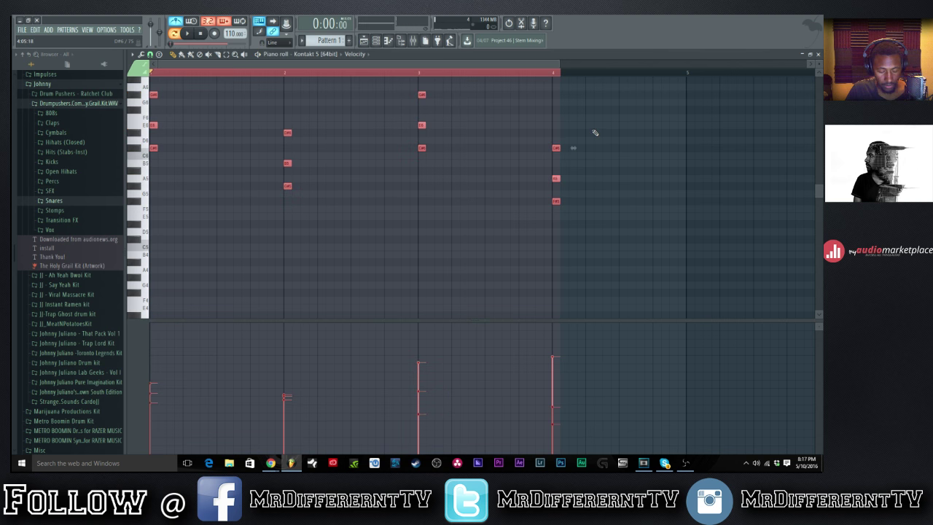
pyautogui.moveTo(558, 148); pyautogui.dragTo(584, 148)
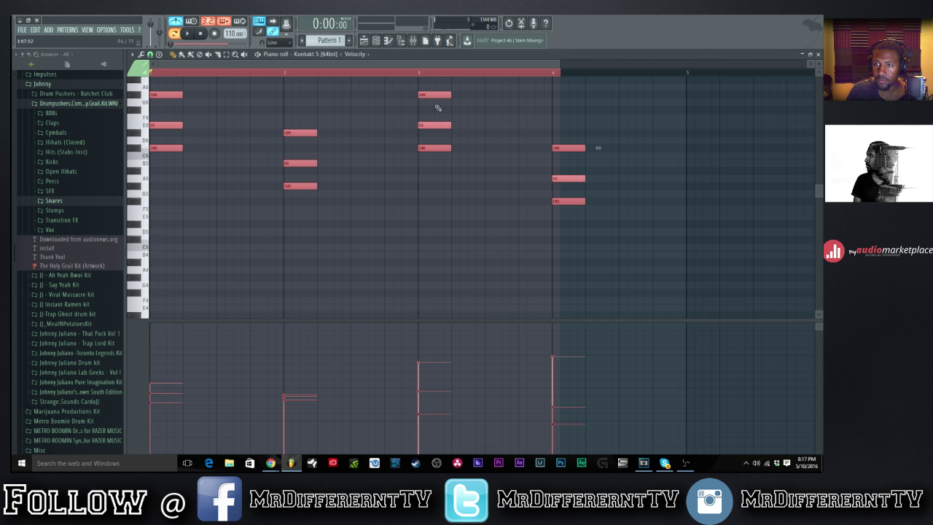
pyautogui.hotkey('ctrl', 'd')
pyautogui.press('space')
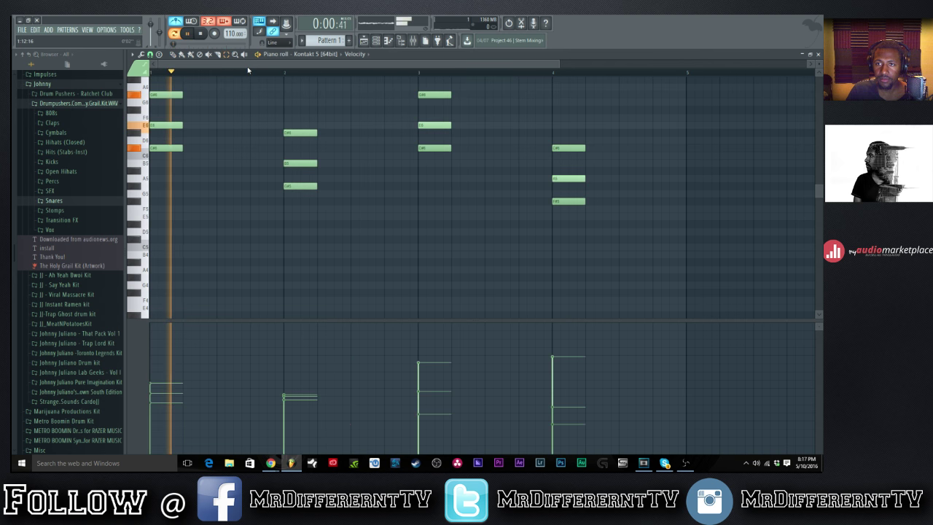
pyautogui.press('space')
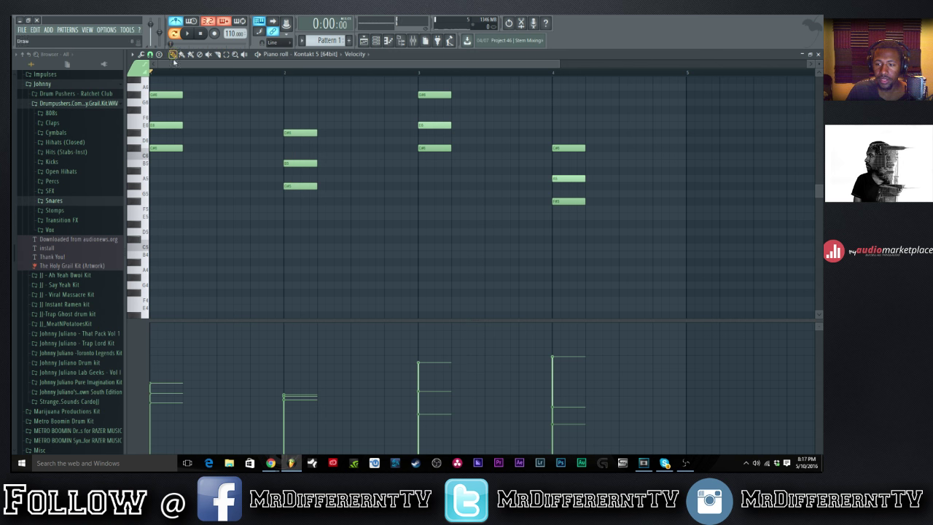
# Even out the note velocities of all four chords at about 52% and play the pattern.
pyautogui.click(553, 388)
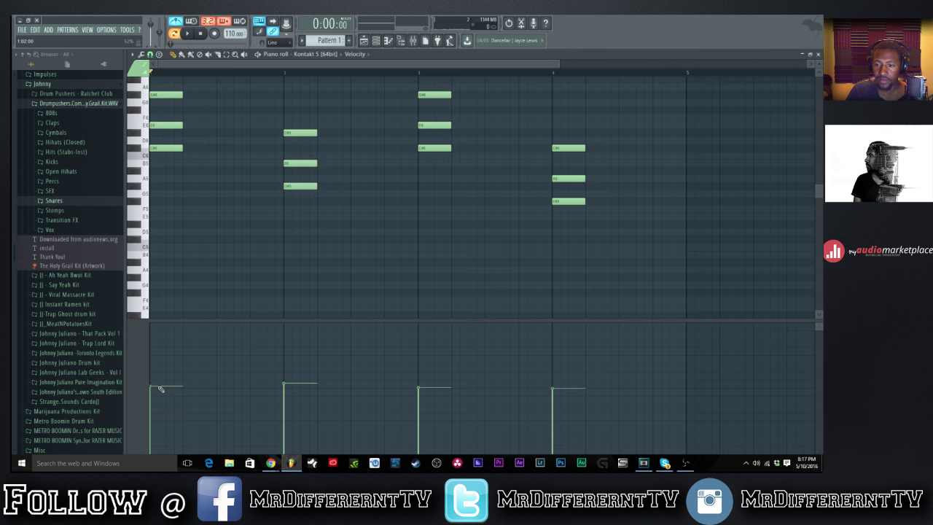
pyautogui.press('space')
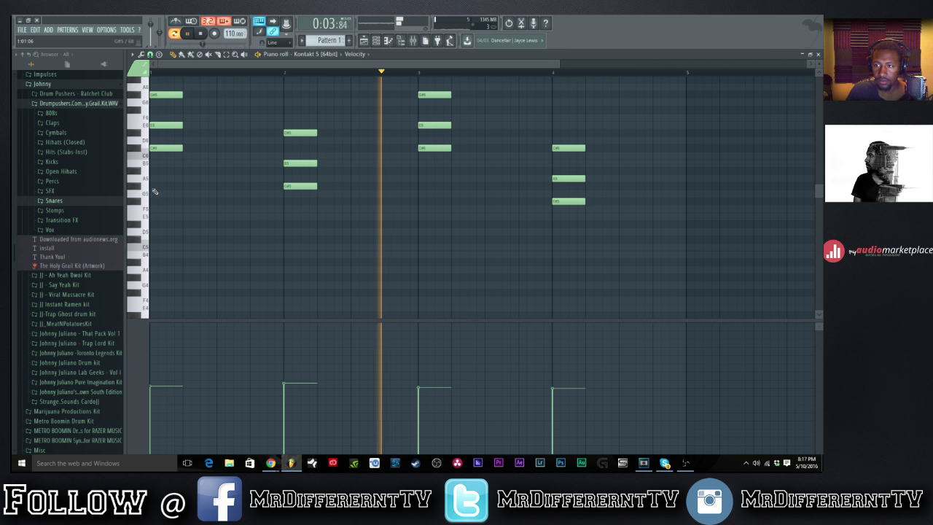
# Show the channel rack and delete the Gladiator [64bit] channel.
pyautogui.click(376, 42)
pyautogui.rightClick(205, 88)
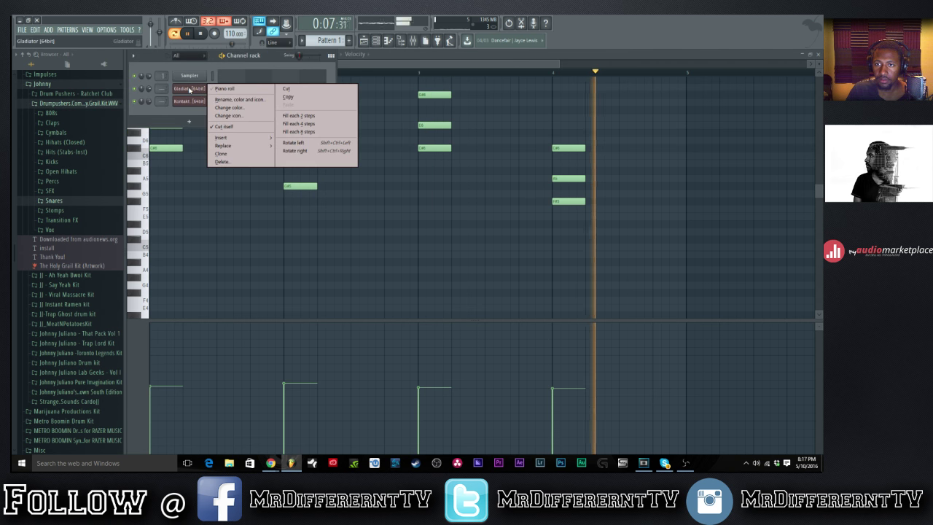
pyautogui.click(269, 161)
pyautogui.click(460, 260)
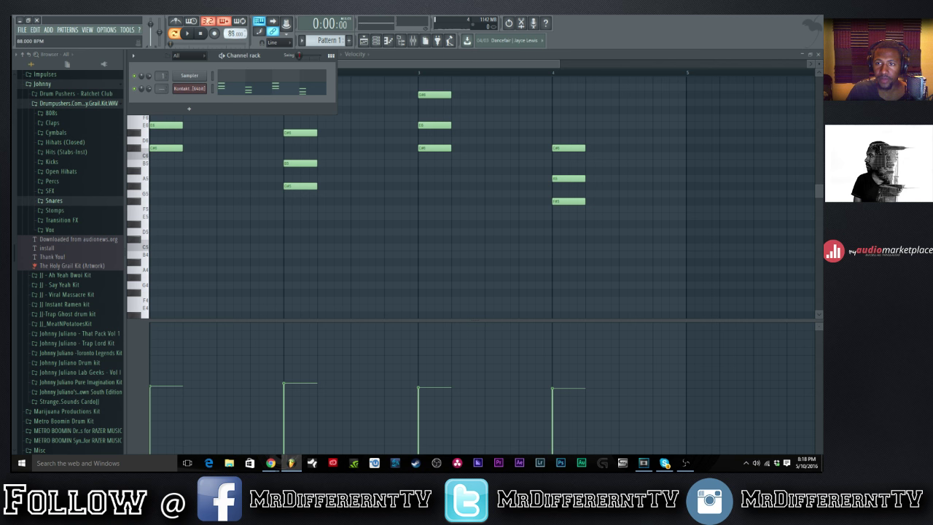
# Audition the chord pattern at several tempos from about 89 BPM upward, setting the project tempo to 107 BPM.
pyautogui.press('space')
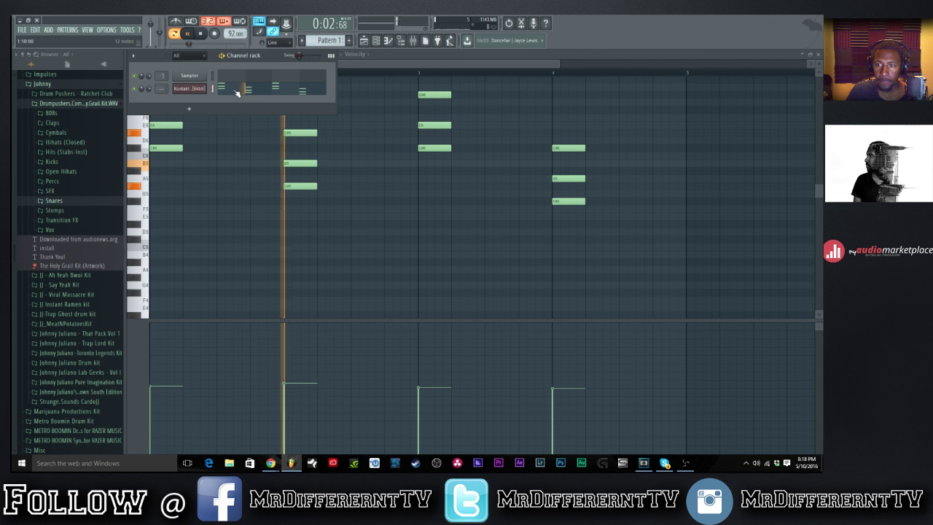
pyautogui.press('space')
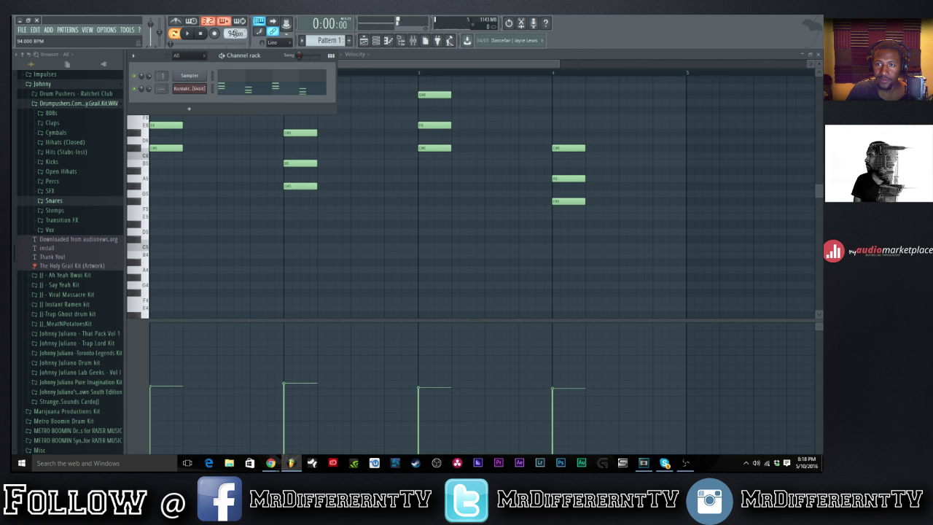
pyautogui.press('space')
pyautogui.scroll(-1, 233, 34)
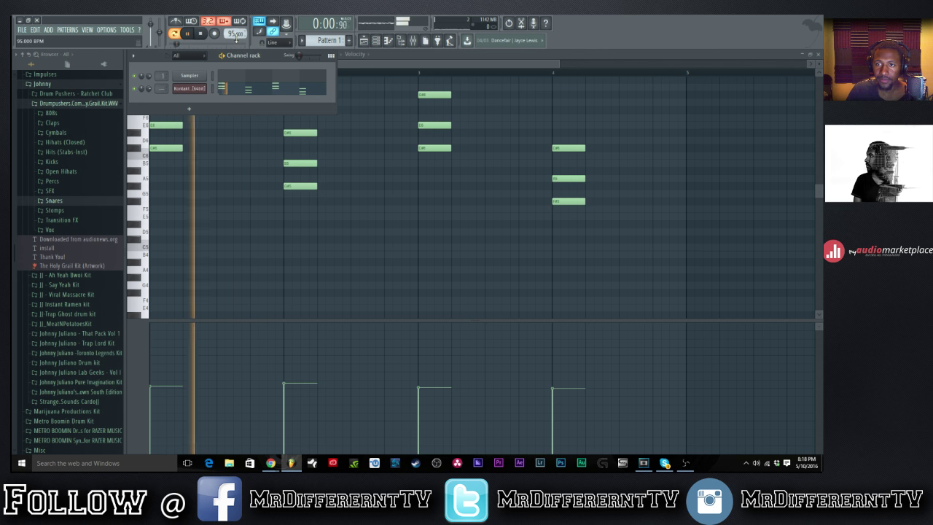
pyautogui.press('space')
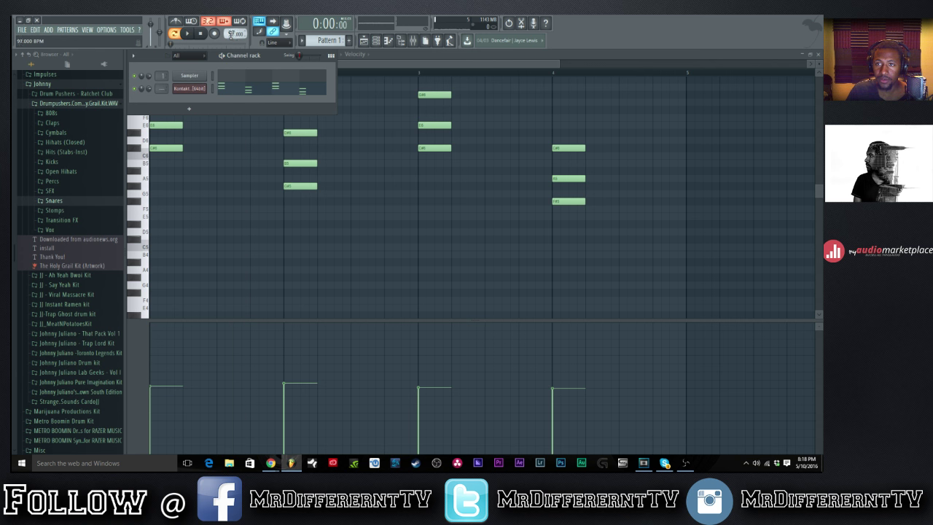
pyautogui.press('space')
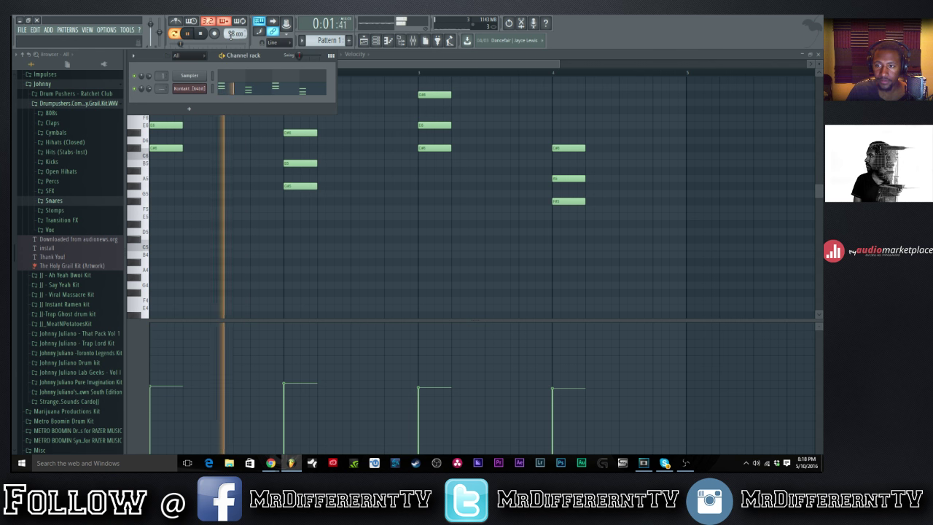
pyautogui.press('space')
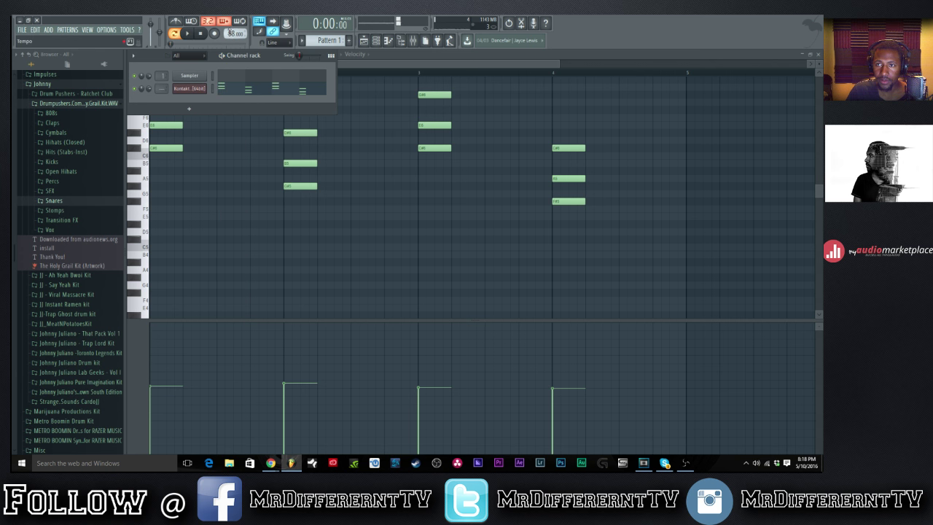
pyautogui.press('space')
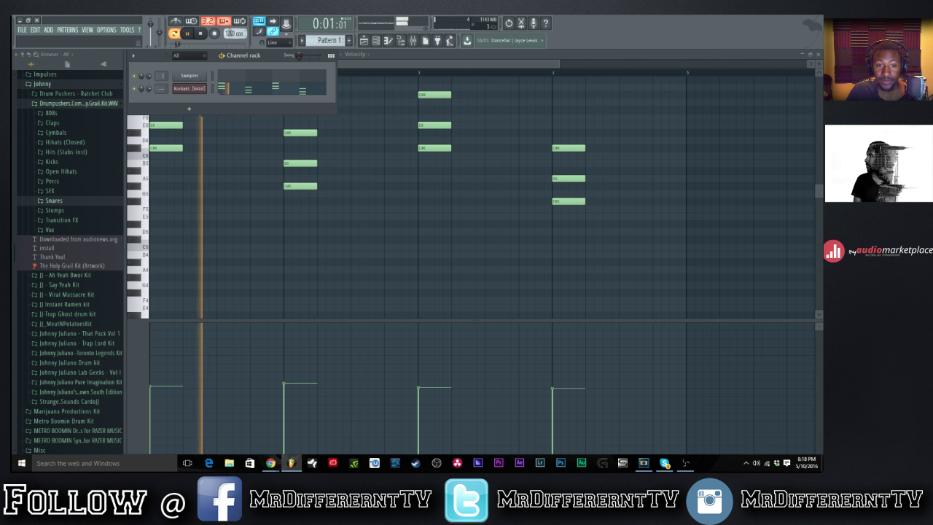
pyautogui.press('space')
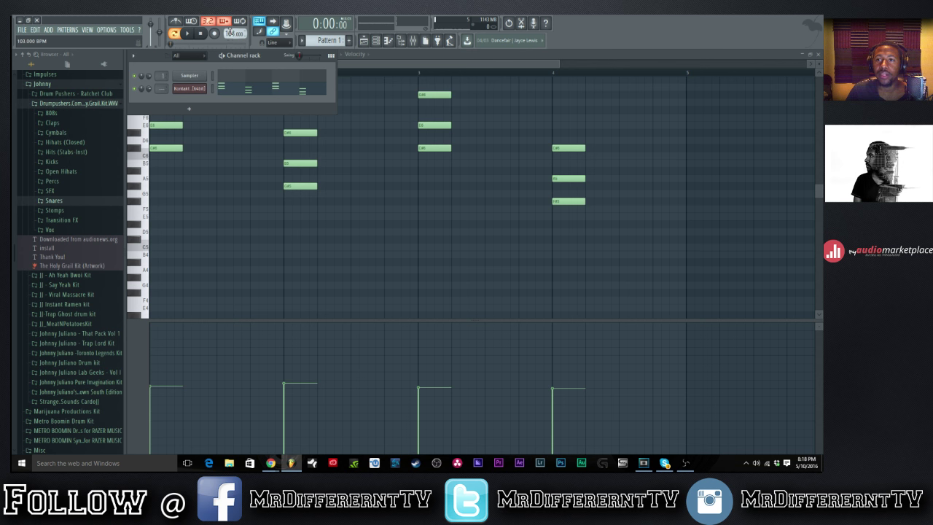
pyautogui.press('space')
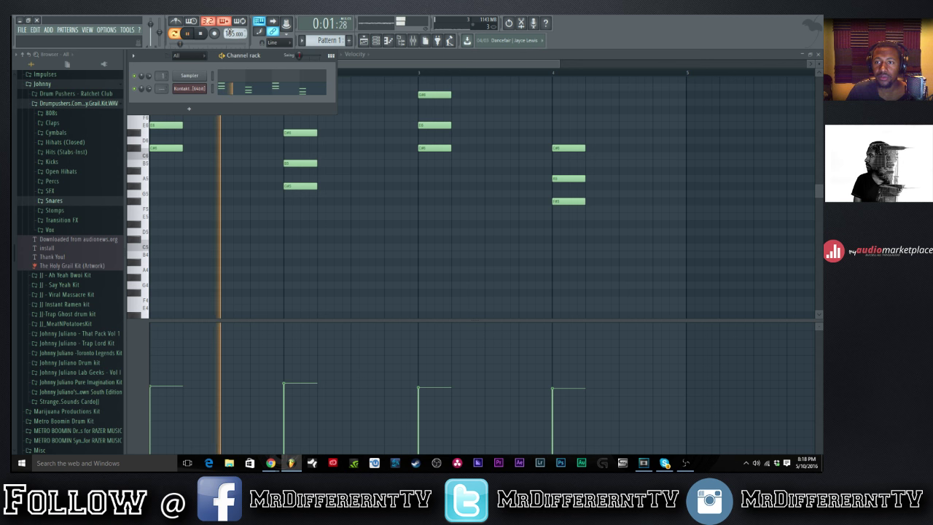
pyautogui.press('space')
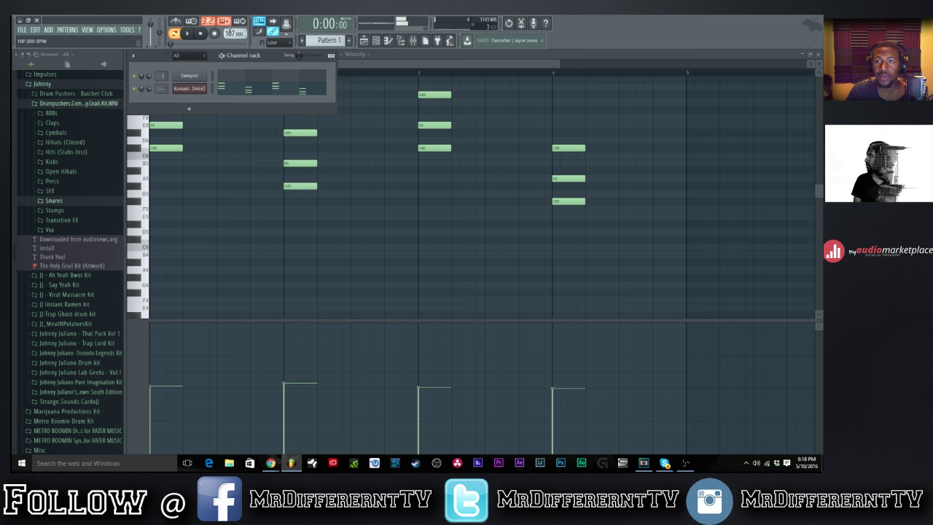
# Set the project tempo to 108 BPM and play back the chord pattern.
pyautogui.press('space')
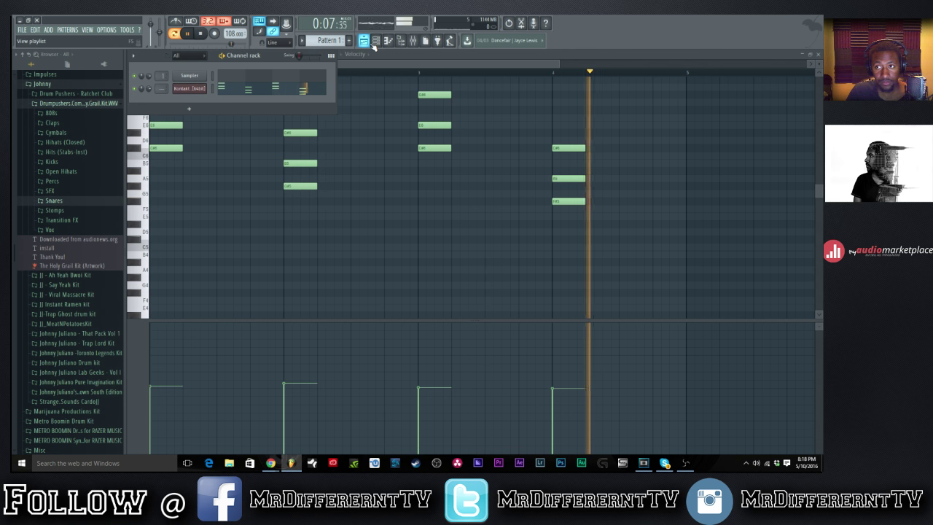
pyautogui.press('space')
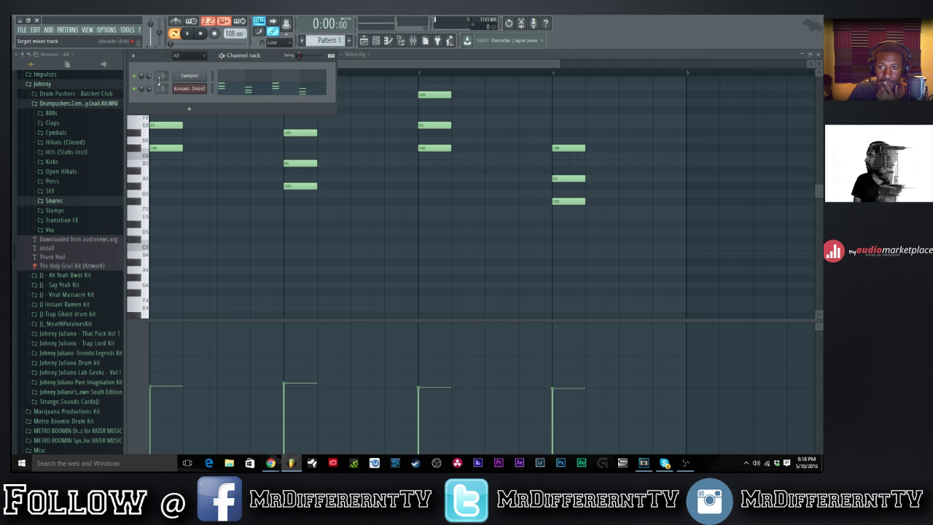
# Collapse the Holy Grail kit folder in the browser and open the Kick (Drums) folder of the Toronto Legends Kit.
pyautogui.scroll(2, 76, 174)
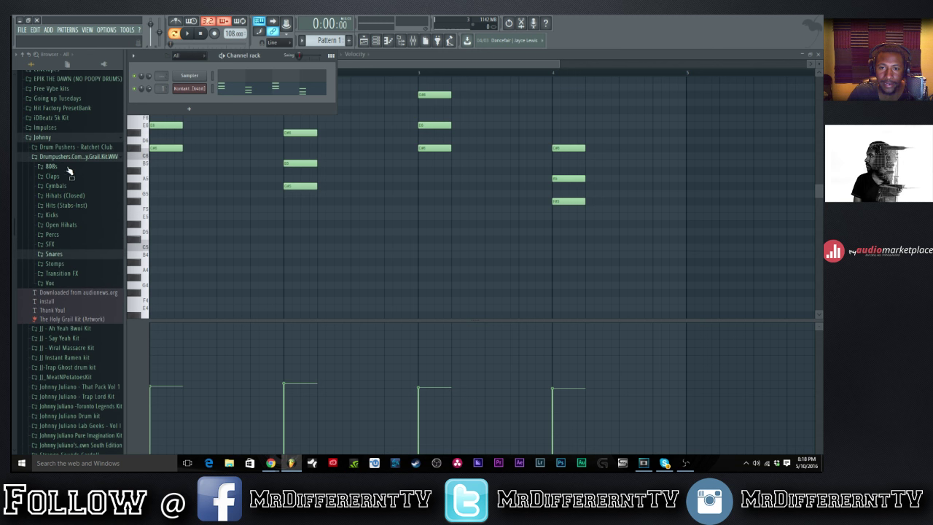
pyautogui.click(64, 157)
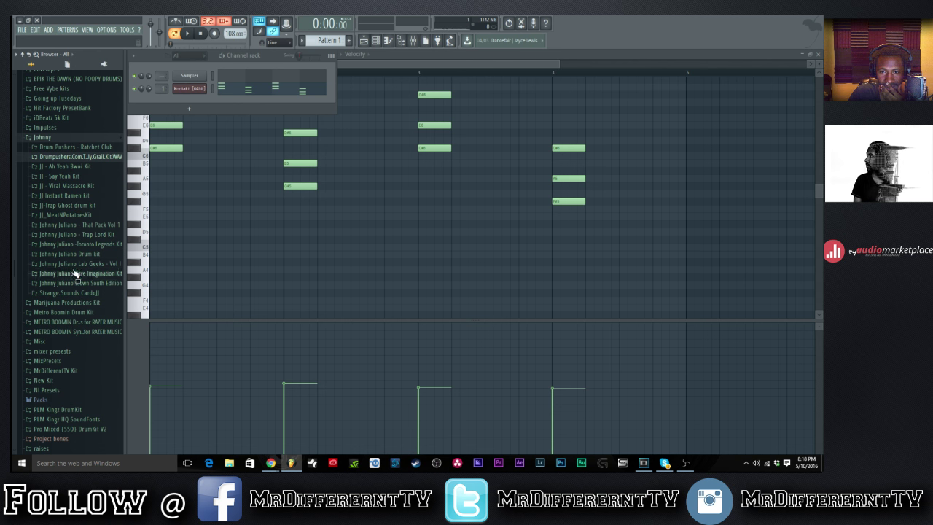
pyautogui.click(76, 245)
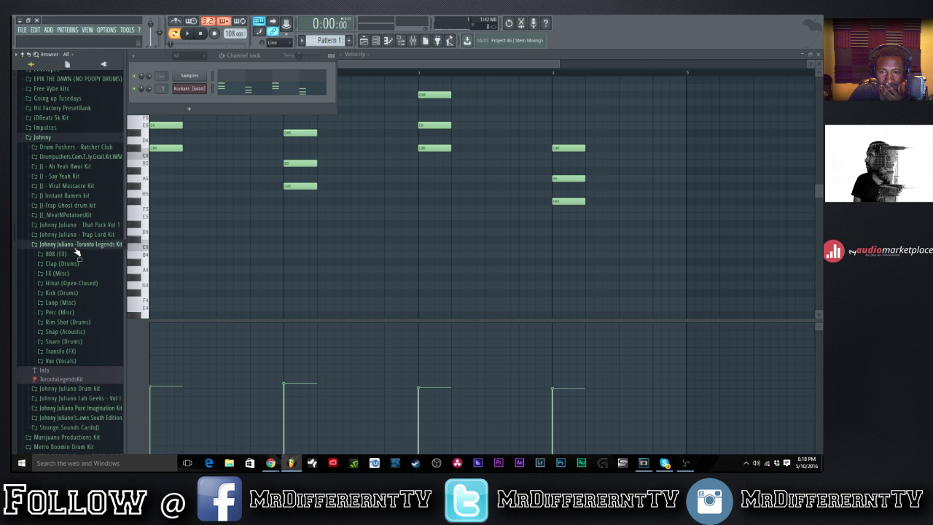
pyautogui.click(62, 293)
# Audition the kick samples and add Kick (Lust) to the channel rack as a new channel.
pyautogui.click(75, 311)
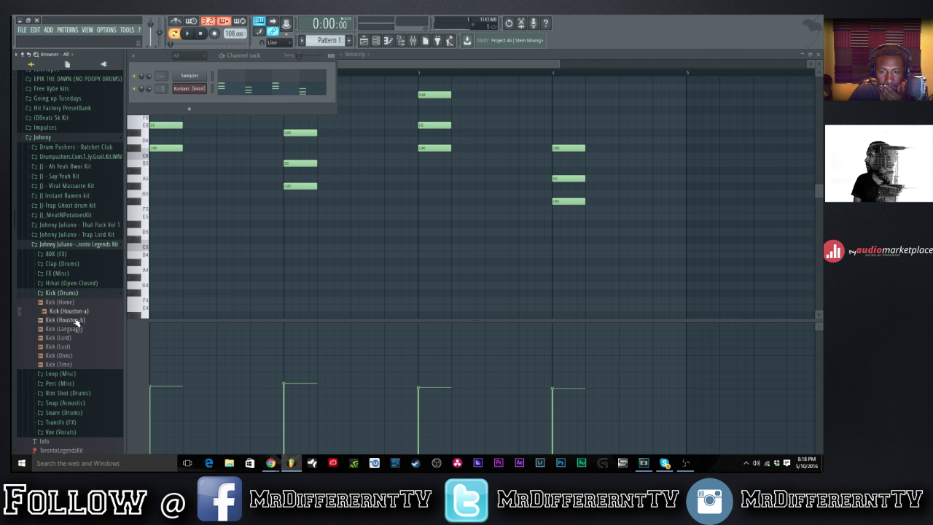
pyautogui.click(76, 320)
pyautogui.click(76, 329)
pyautogui.click(77, 338)
pyautogui.click(76, 347)
pyautogui.press('space')
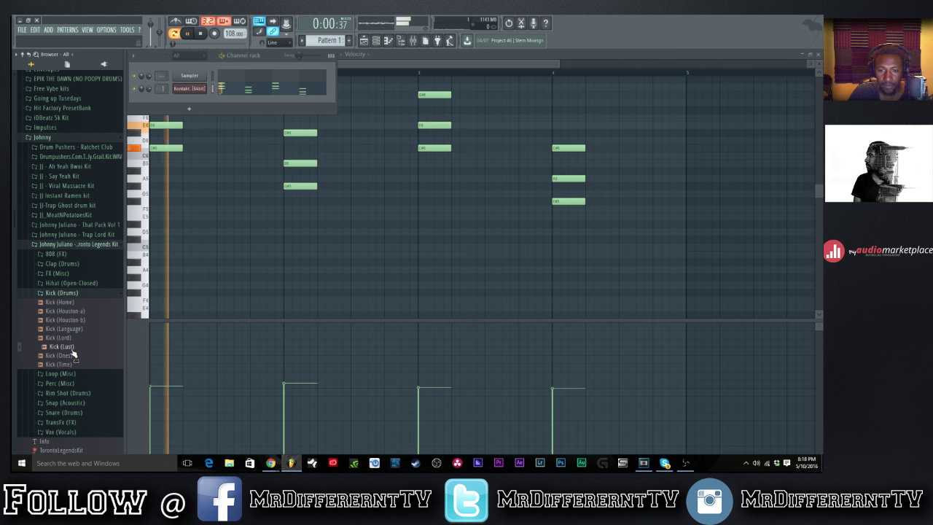
pyautogui.moveTo(73, 350); pyautogui.dragTo(161, 110)
pyautogui.press('space')
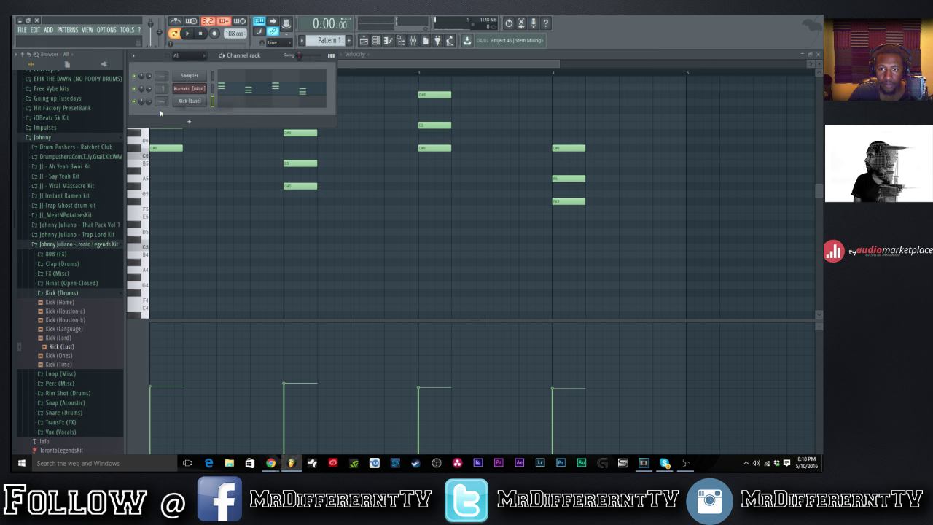
# In the Kick (Lust) piano roll, place C5 notes on the third beat of each of the four bars during playback.
pyautogui.click(259, 100)
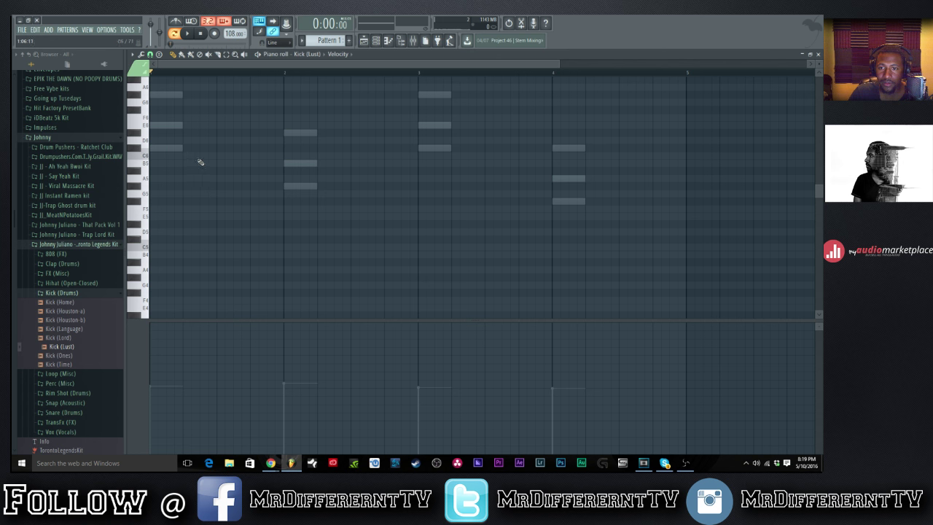
pyautogui.moveTo(248, 341); pyautogui.dragTo(251, 253)
pyautogui.press('space')
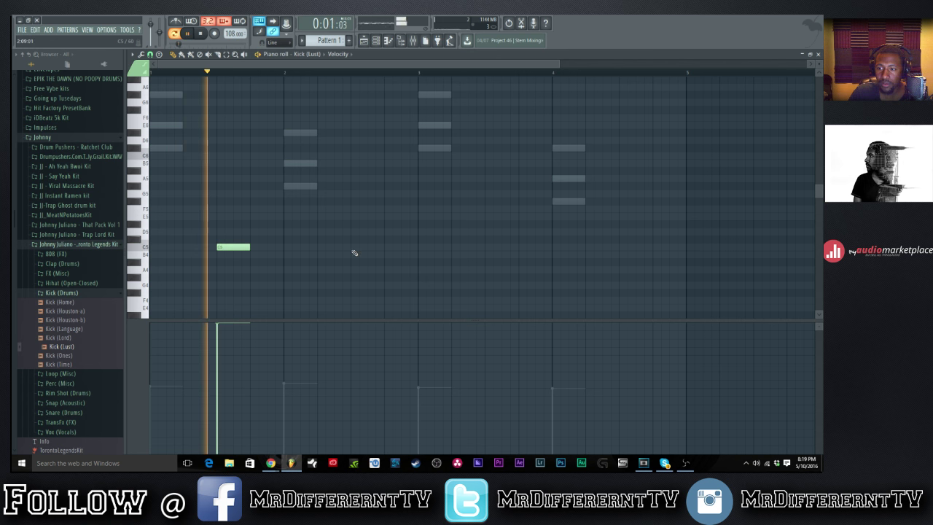
pyautogui.click(354, 248)
pyautogui.click(493, 247)
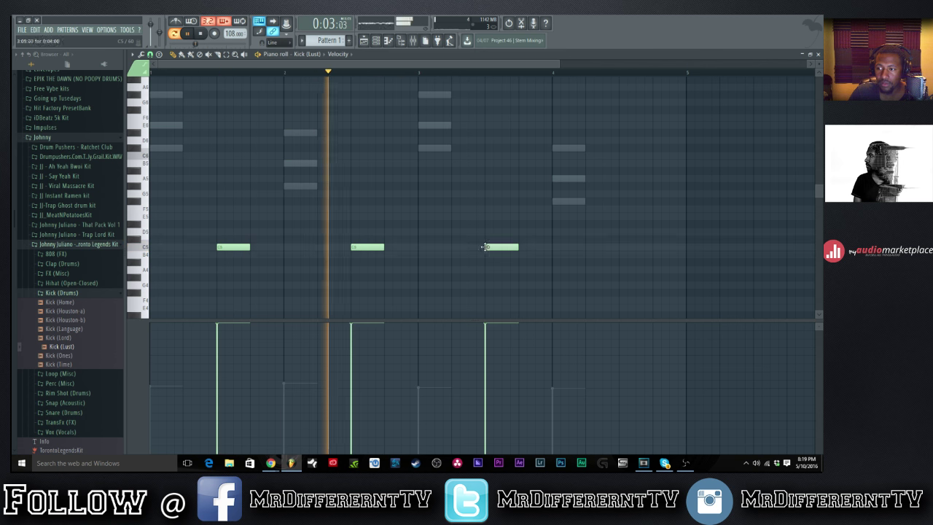
pyautogui.click(623, 248)
# Lower the velocities of all four kick notes to about 76% and play the pattern.
pyautogui.press('space')
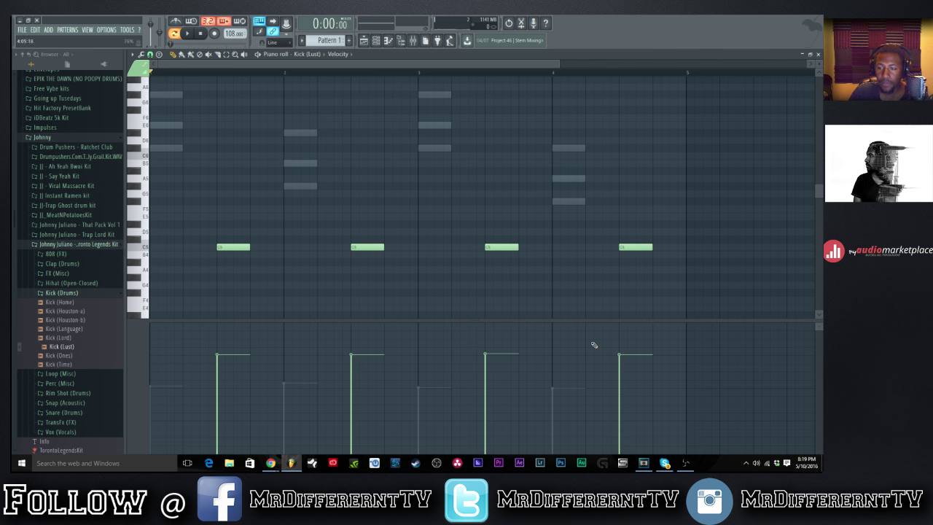
pyautogui.press('space')
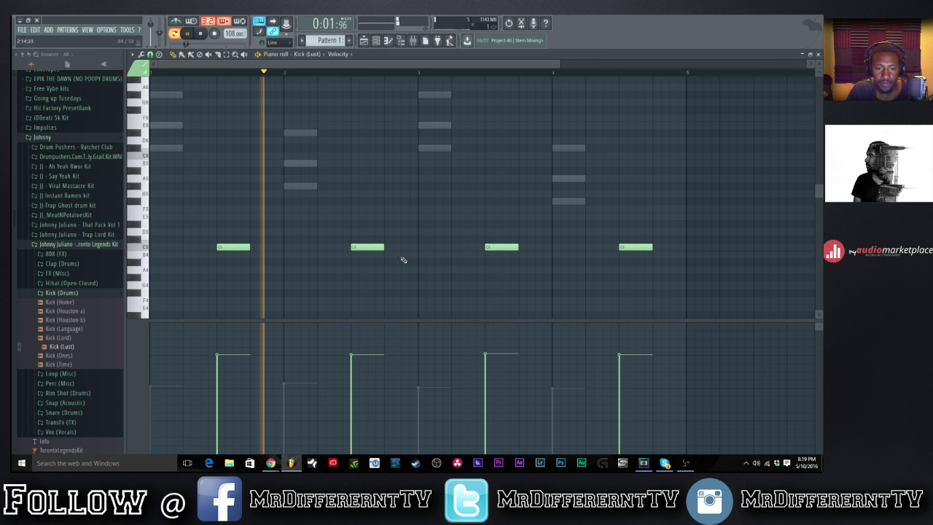
pyautogui.press('space')
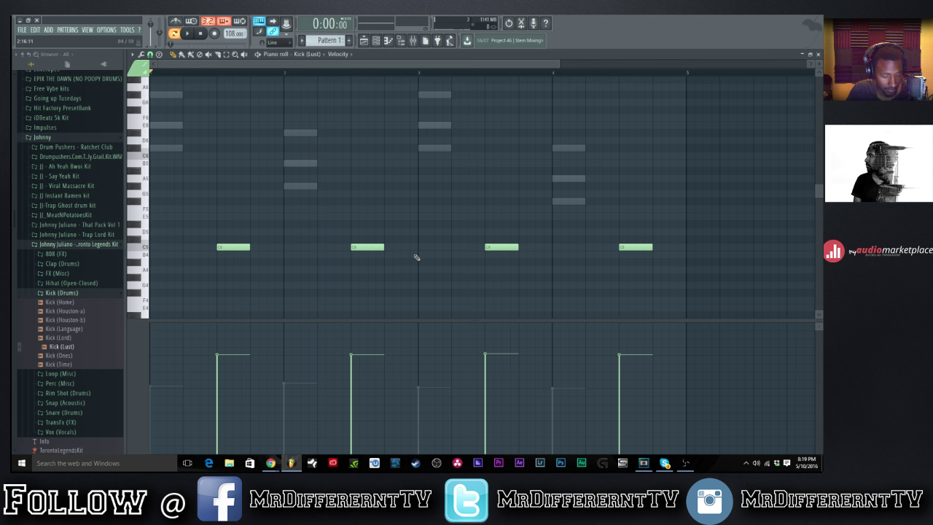
# Shorten the four kick notes to one step each and play the pattern with the metronome on.
pyautogui.hotkey('ctrl', 'z')
pyautogui.press('space')
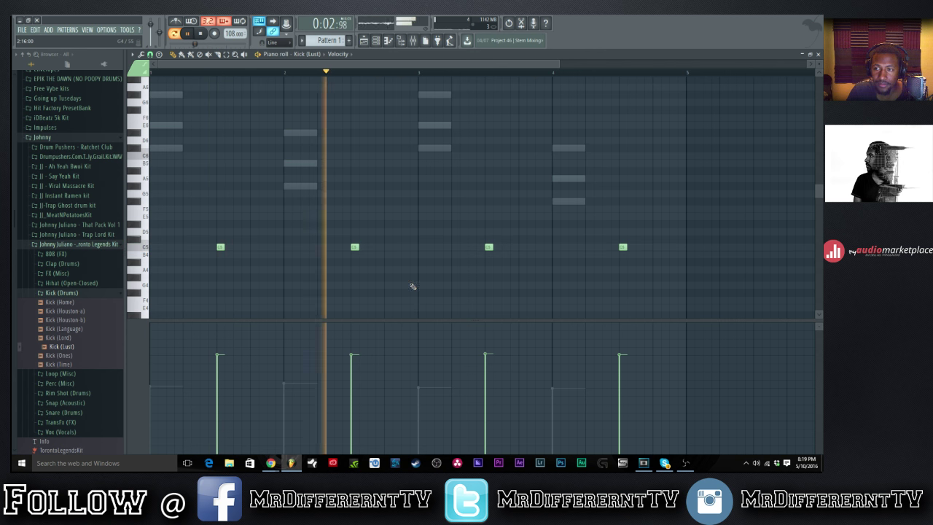
pyautogui.press('space')
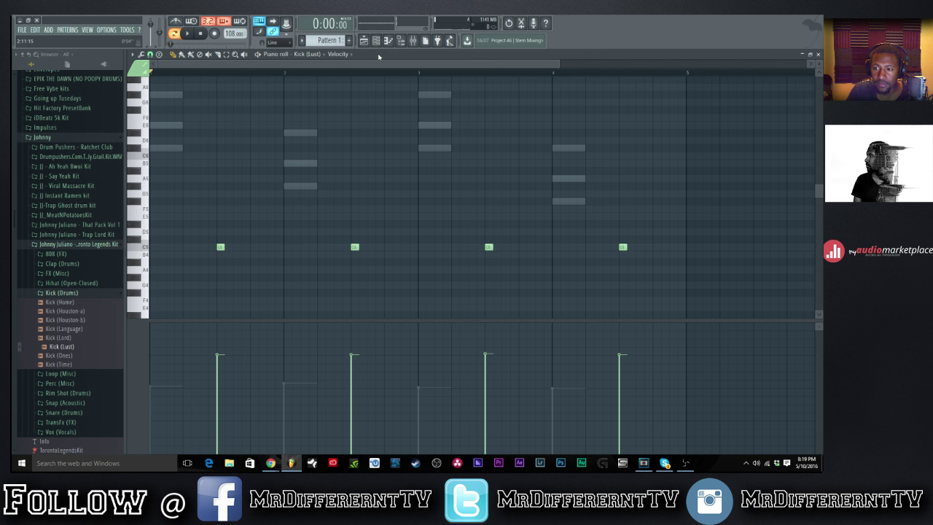
pyautogui.press('space')
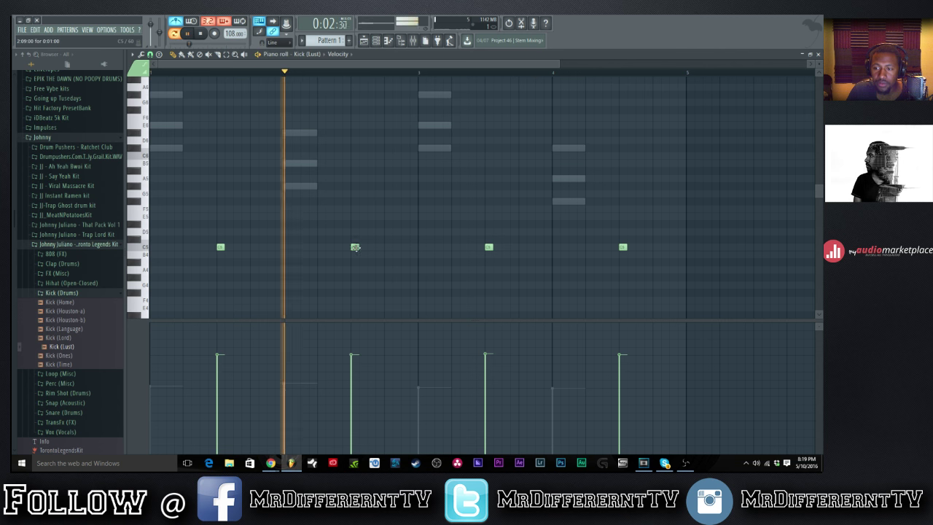
pyautogui.press('space')
# Show the channel rack and add Snap (Acoustic) from the kit's snap folder, routed to mixer track 3.
pyautogui.click(377, 40)
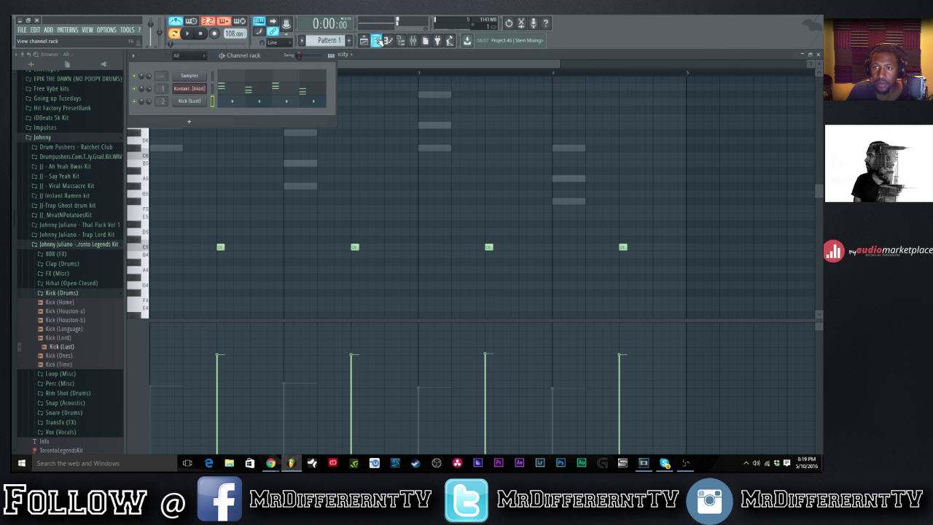
pyautogui.click(68, 292)
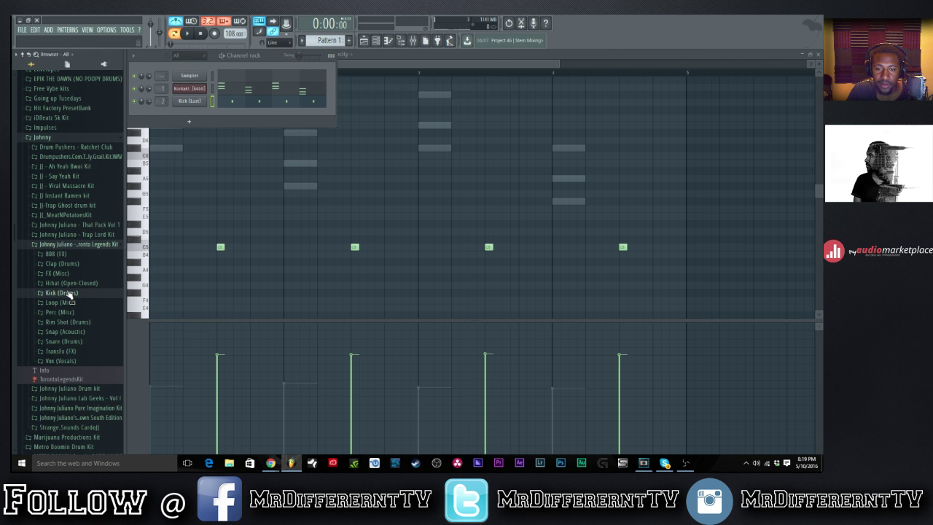
pyautogui.click(66, 331)
pyautogui.click(78, 349)
pyautogui.moveTo(67, 340); pyautogui.dragTo(178, 116)
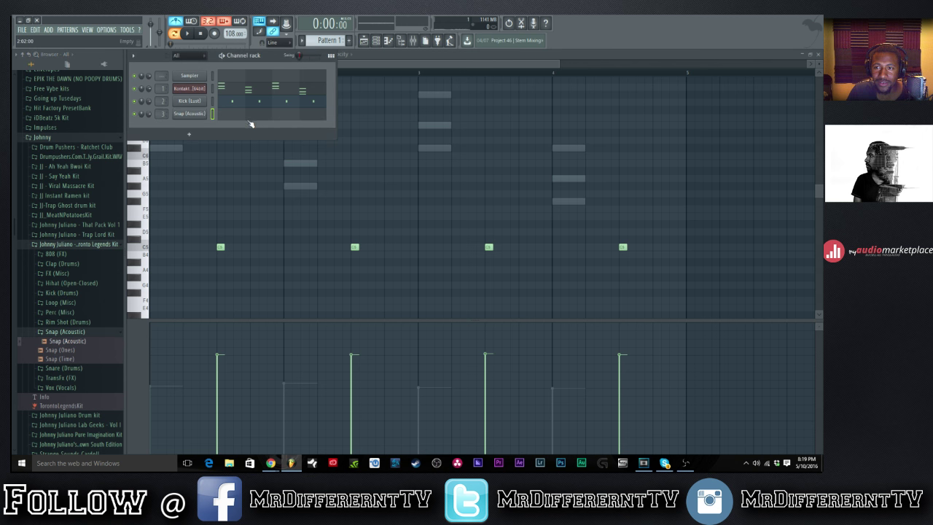
# Place full-velocity C5 snap notes on the third beat of each of the four bars in the Snap (Acoustic) piano roll.
pyautogui.press('F7')
pyautogui.press('space')
pyautogui.click(219, 247)
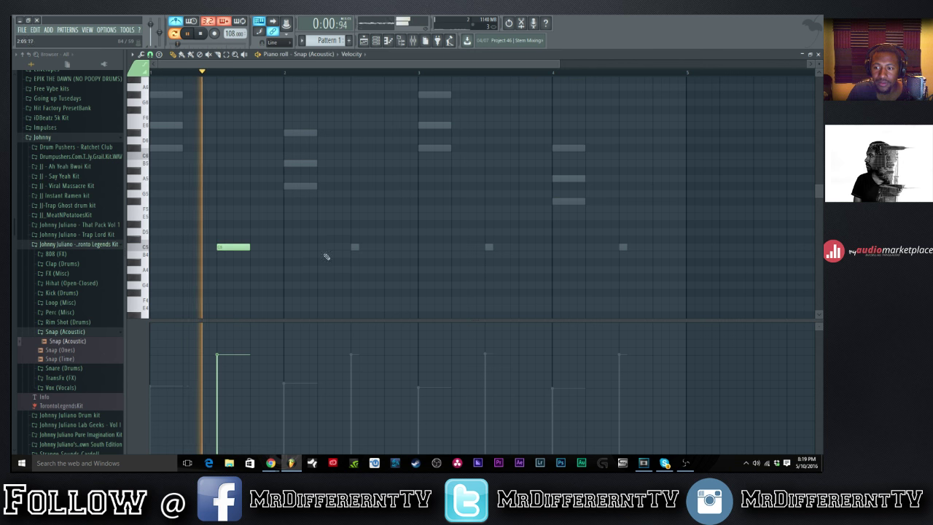
pyautogui.press('space')
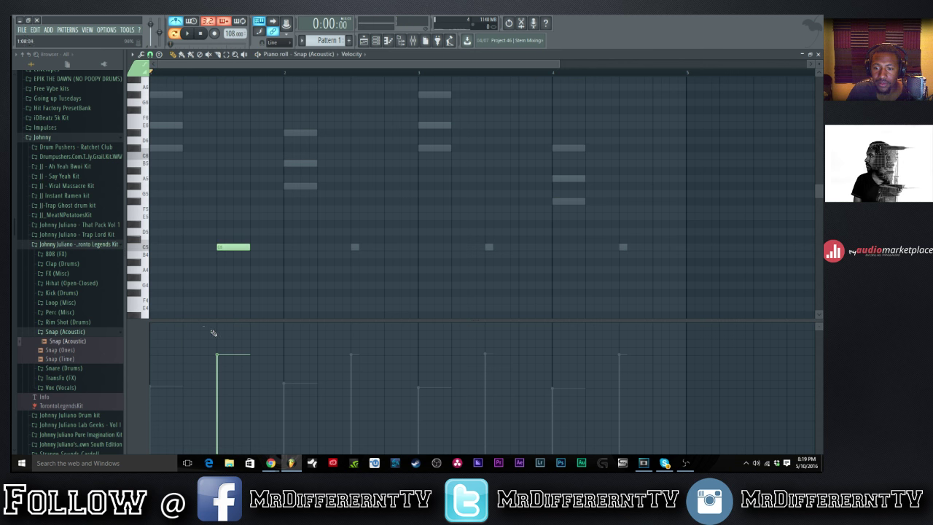
pyautogui.press('space')
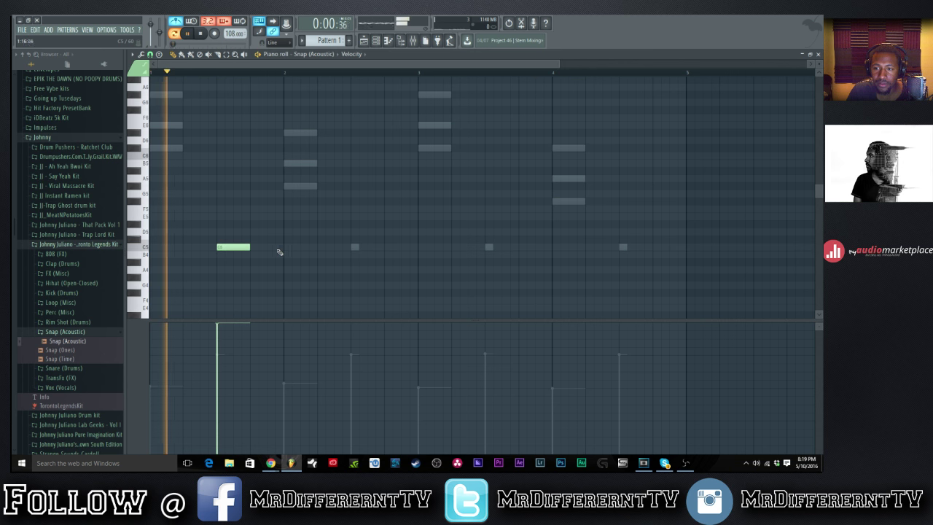
pyautogui.click(359, 251)
pyautogui.click(490, 249)
pyautogui.click(623, 248)
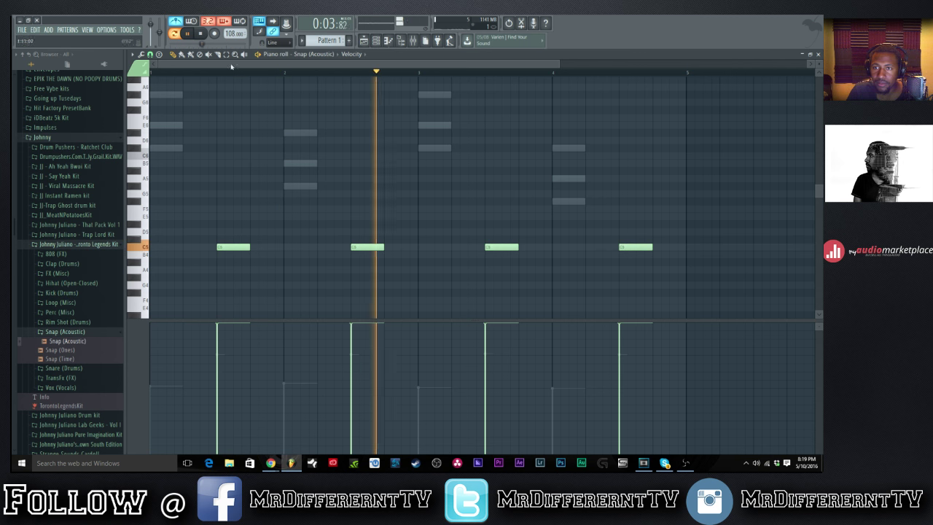
# Show the channel rack and listen to the pattern with the snap, with the metronome off.
pyautogui.click(388, 40)
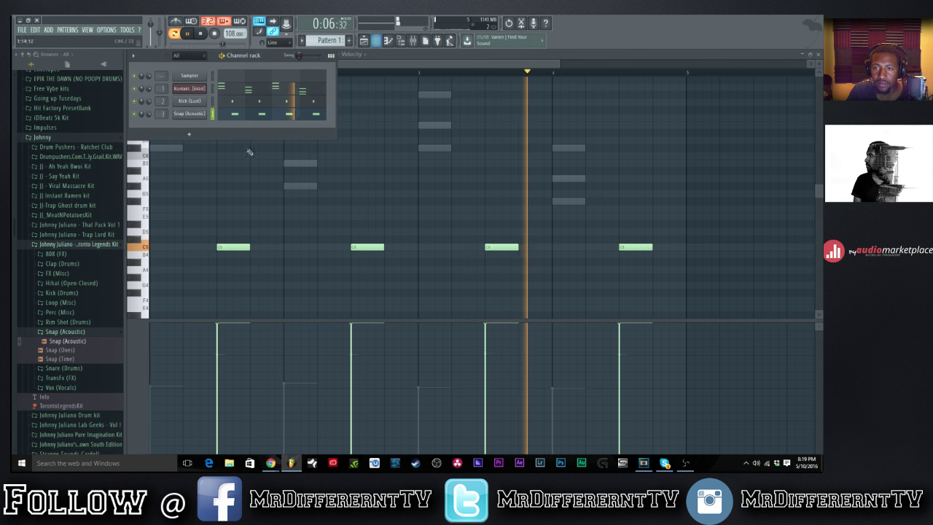
pyautogui.click(84, 341)
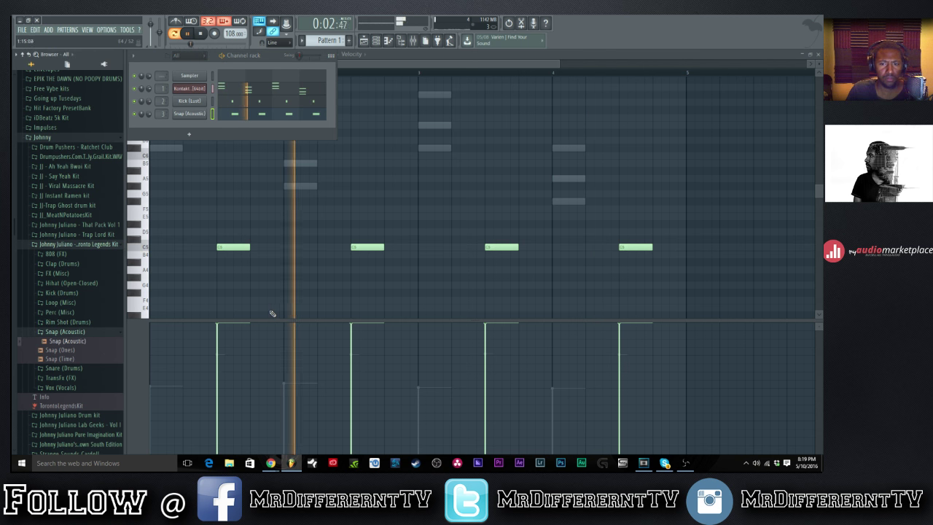
pyautogui.press('space')
# Audition the kit's hi-hat samples and add HiHat (Turnt) to the channel rack, routed to mixer track 4.
pyautogui.click(82, 332)
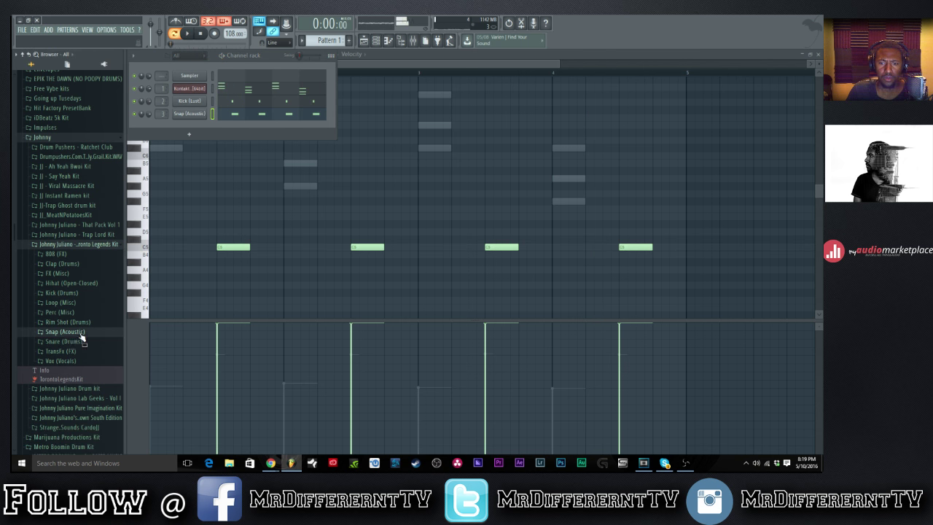
pyautogui.click(72, 284)
pyautogui.click(71, 284)
pyautogui.click(71, 284)
pyautogui.click(71, 293)
pyautogui.click(69, 301)
pyautogui.press('Down')
pyautogui.moveTo(161, 153); pyautogui.dragTo(186, 124)
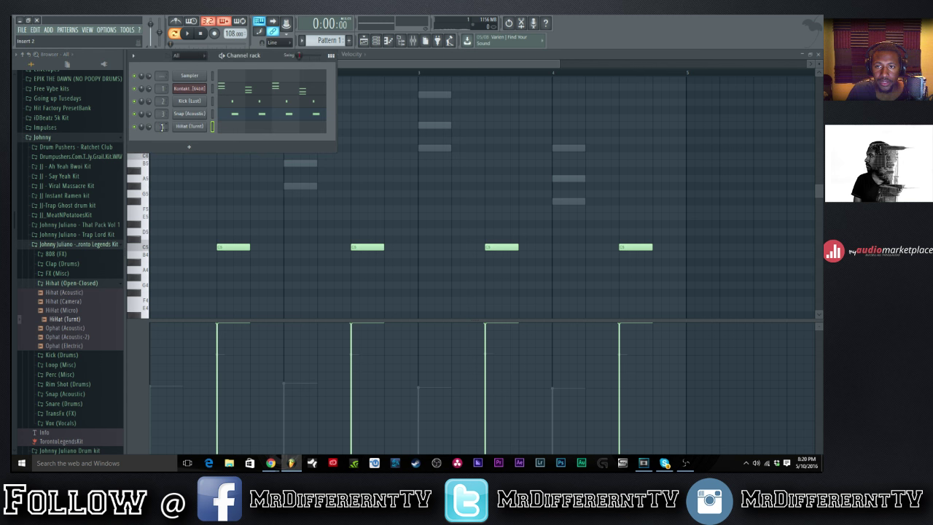
# Fill the first bar of the HiHat (Turnt) piano roll with eight one-step C5 notes, spaced two steps apart.
pyautogui.click(214, 153)
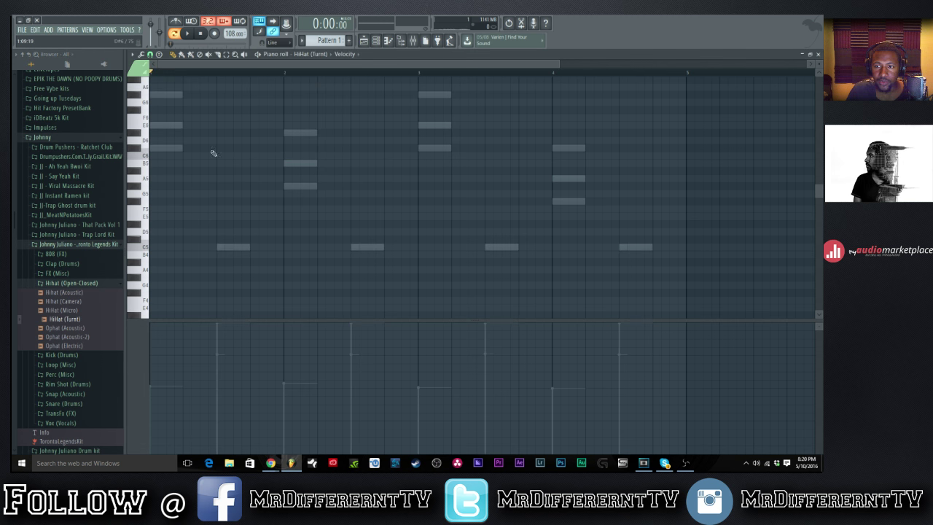
pyautogui.moveTo(160, 247); pyautogui.dragTo(151, 246)
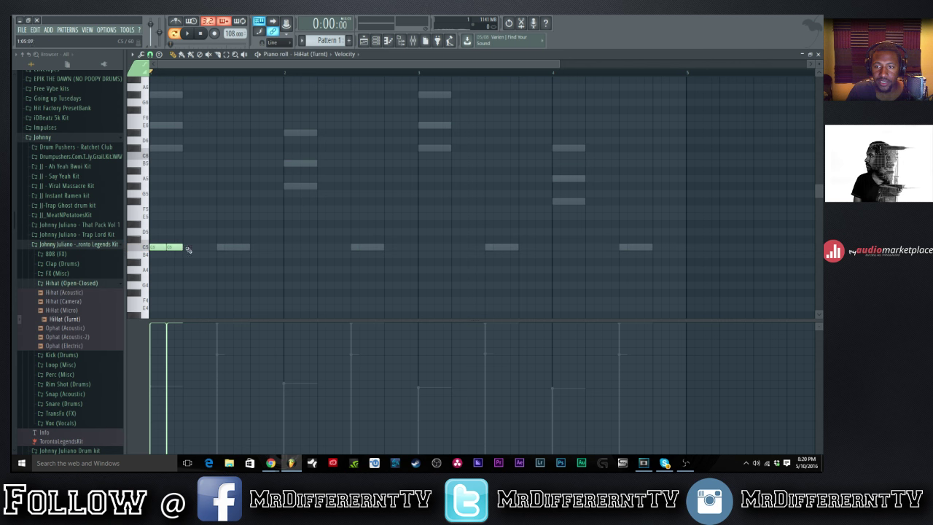
pyautogui.moveTo(225, 248); pyautogui.dragTo(250, 246)
pyautogui.click(246, 248)
pyautogui.click(274, 247)
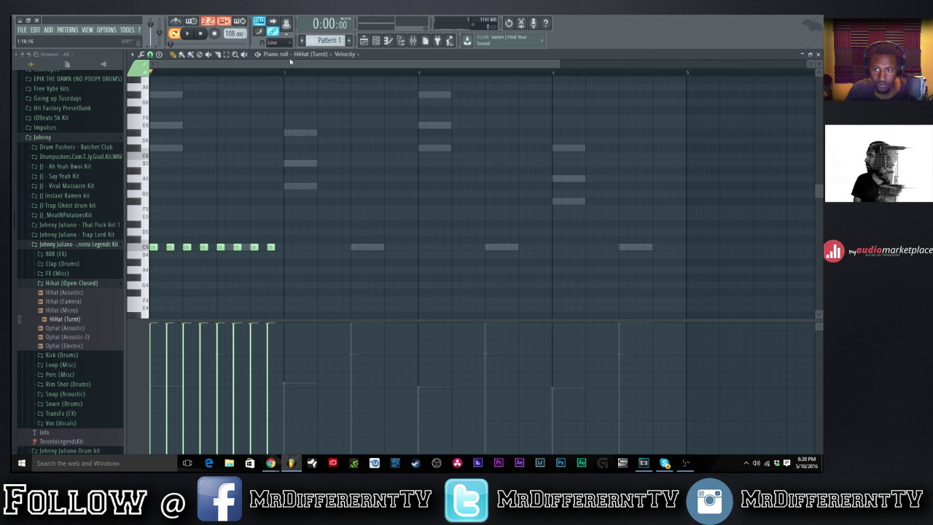
# Open the HiHat (Turnt) channel settings and turn on Normalize for the sample.
pyautogui.click(376, 40)
pyautogui.click(203, 128)
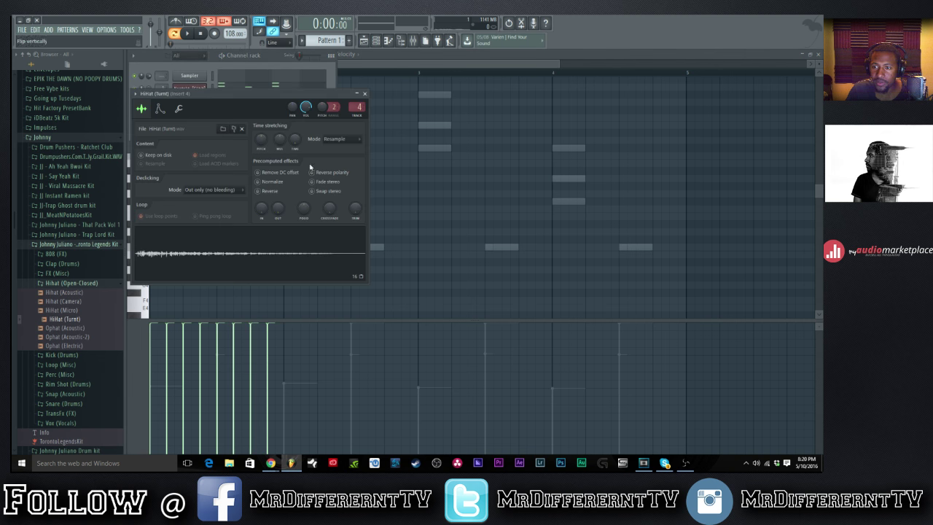
pyautogui.click(259, 181)
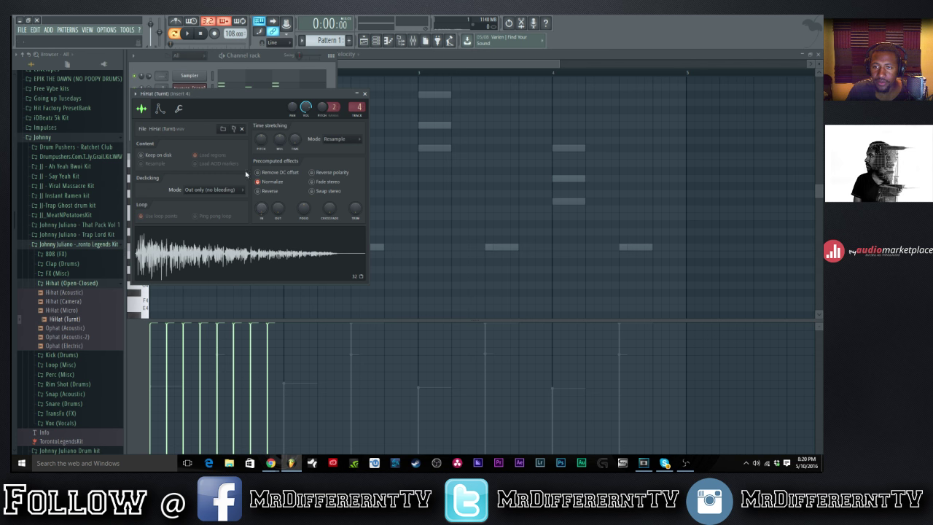
pyautogui.click(250, 67)
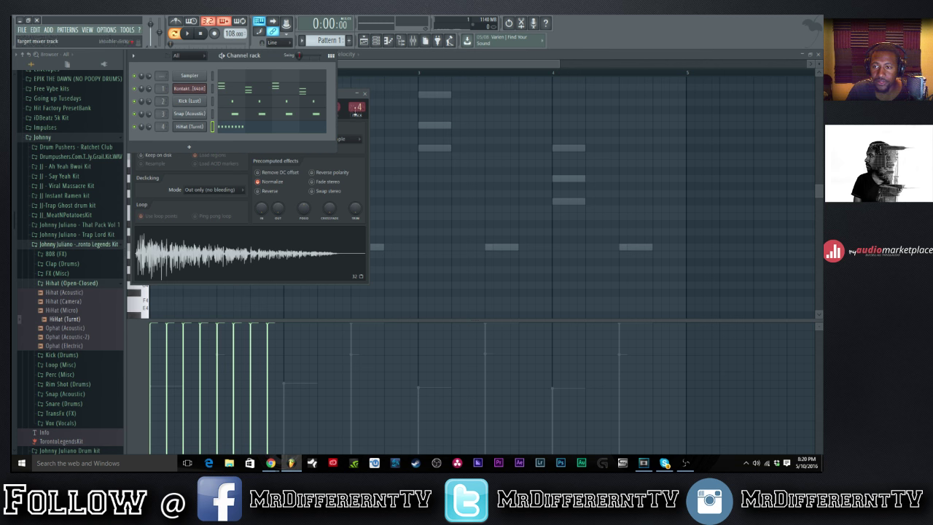
pyautogui.click(344, 96)
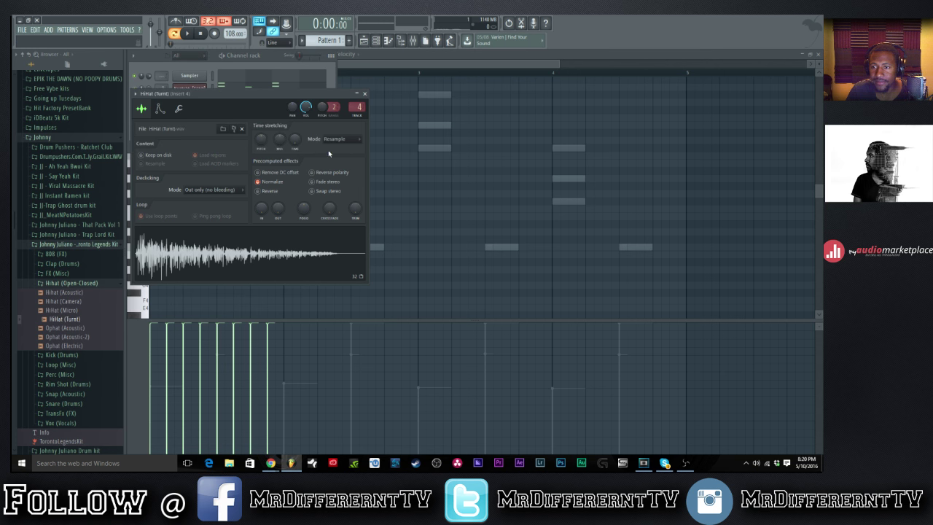
# Audition the kit's open-hat samples and replace the HiHat (Turnt) channel's sample with Hihat (Acoustic).
pyautogui.click(179, 109)
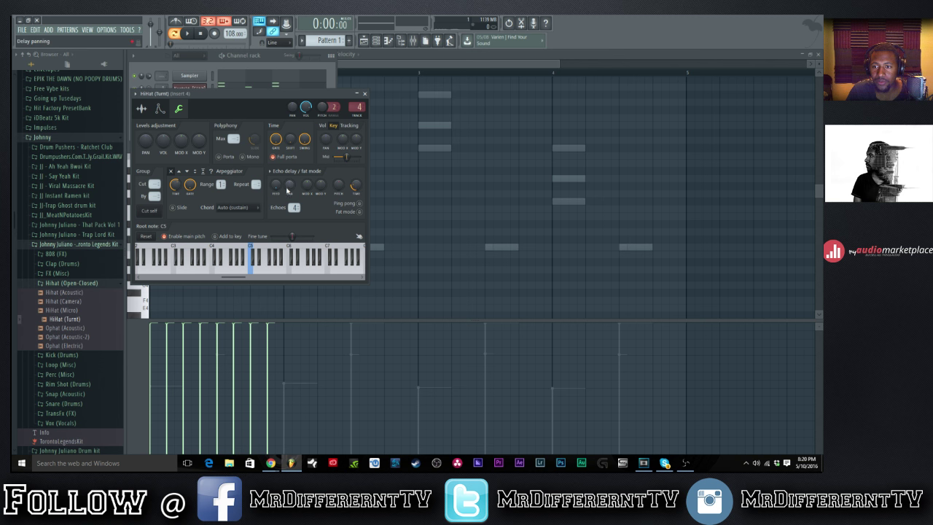
pyautogui.press('space')
pyautogui.click(69, 337)
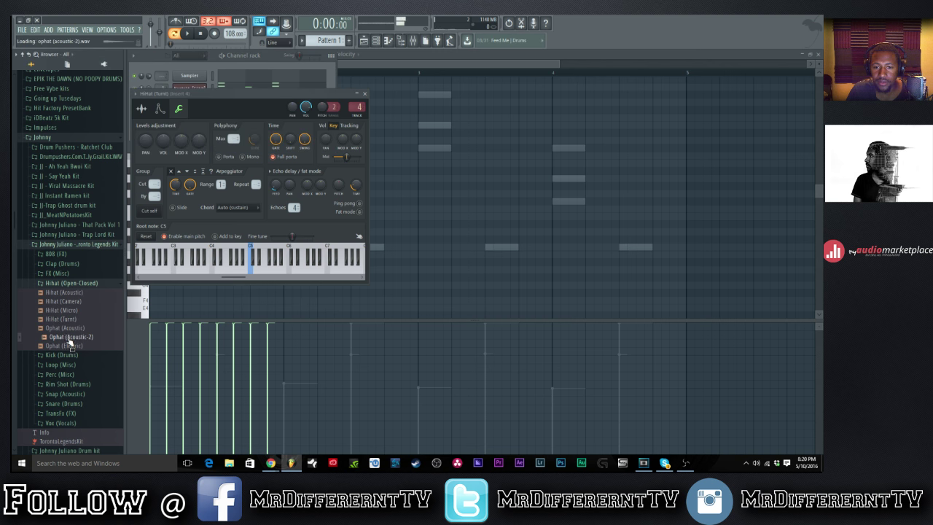
pyautogui.click(71, 346)
pyautogui.click(262, 65)
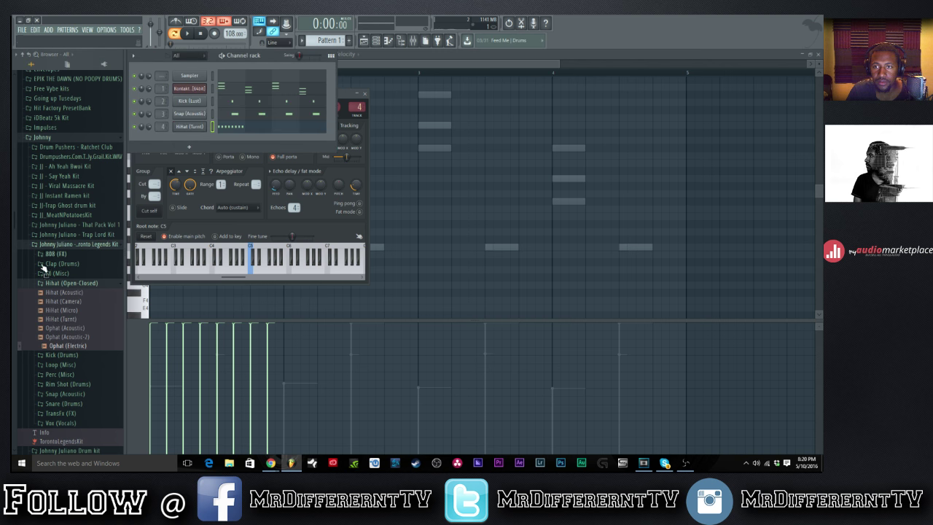
pyautogui.click(56, 293)
pyautogui.moveTo(64, 289); pyautogui.dragTo(189, 126)
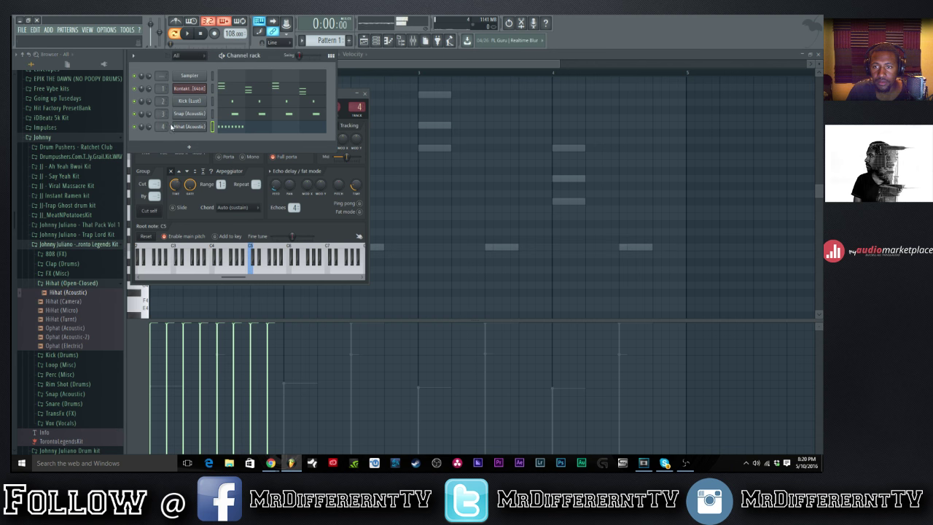
# Turn off Normalize for the Hihat (Acoustic) sample and open that channel's piano roll.
pyautogui.click(172, 126)
pyautogui.click(171, 127)
pyautogui.click(142, 110)
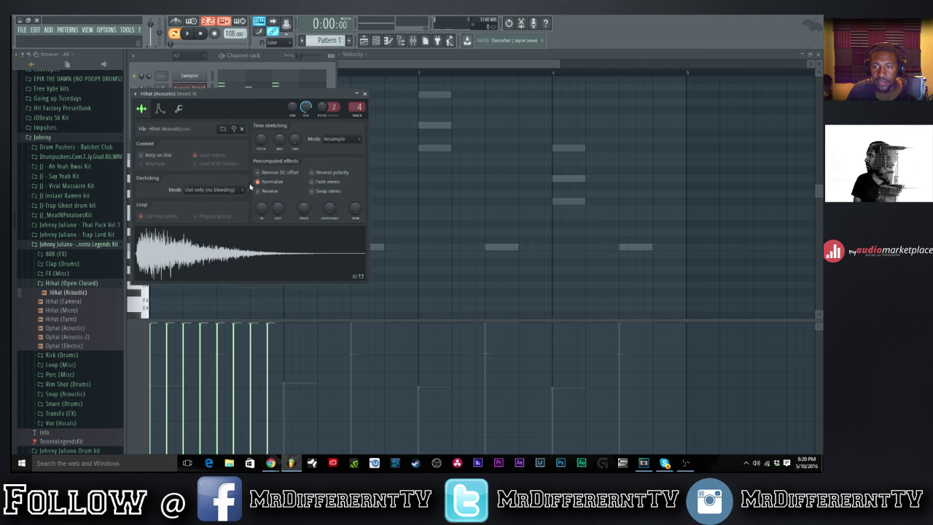
pyautogui.moveTo(104, 292); pyautogui.dragTo(106, 293)
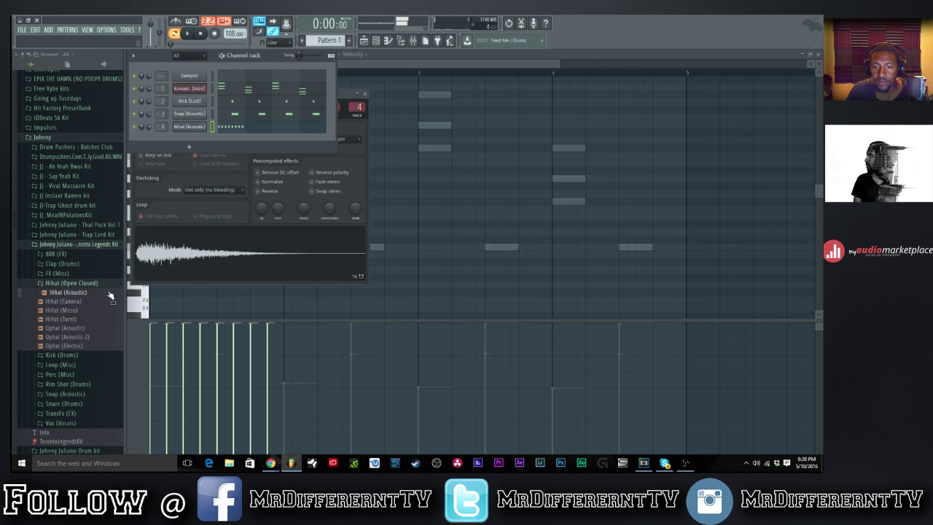
pyautogui.click(254, 127)
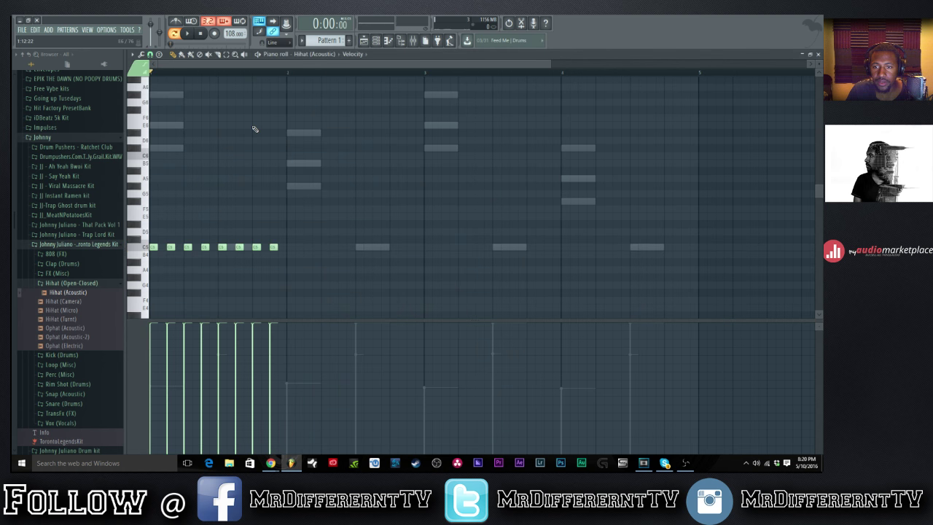
# Preview Hihat (Camera), check the Hihat (Acoustic) channel's sample and echo delay settings, and listen to the pattern.
pyautogui.click(86, 302)
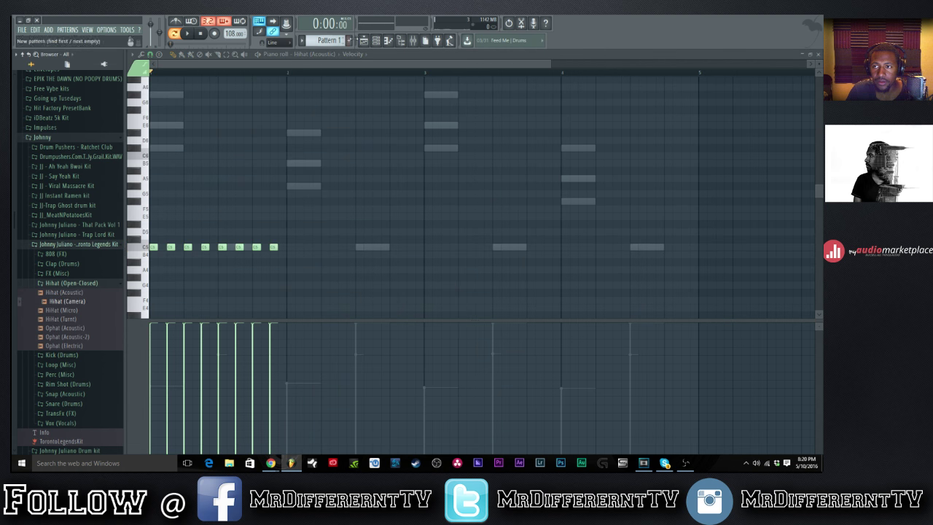
pyautogui.click(377, 40)
pyautogui.click(193, 129)
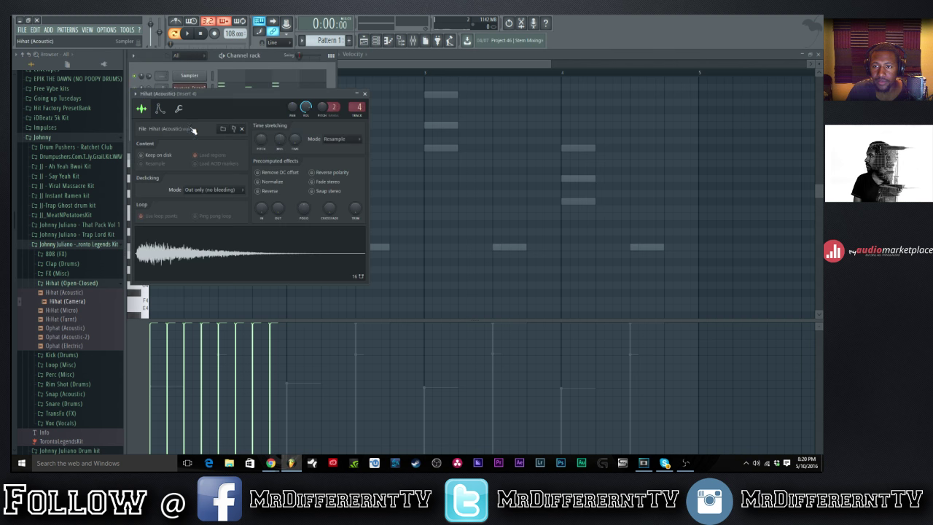
pyautogui.rightClick(293, 139)
pyautogui.click(297, 146)
pyautogui.click(178, 109)
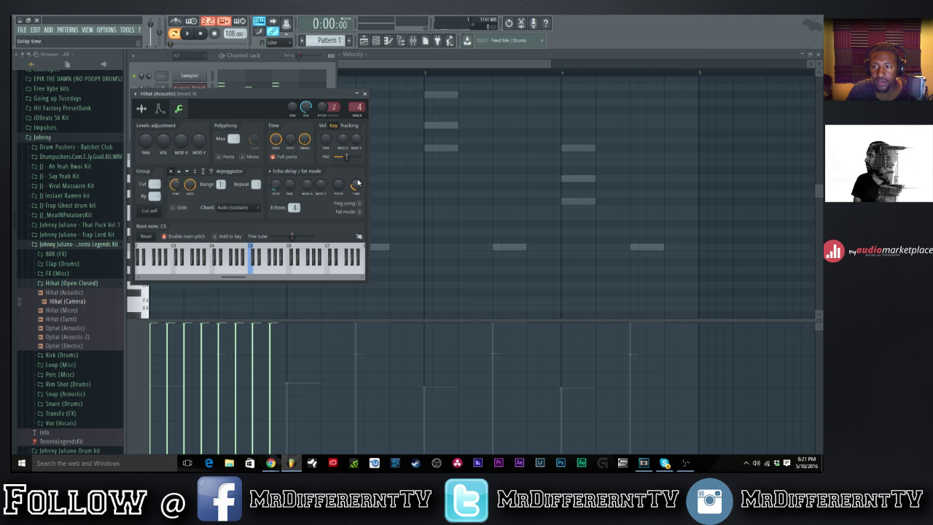
pyautogui.press('space')
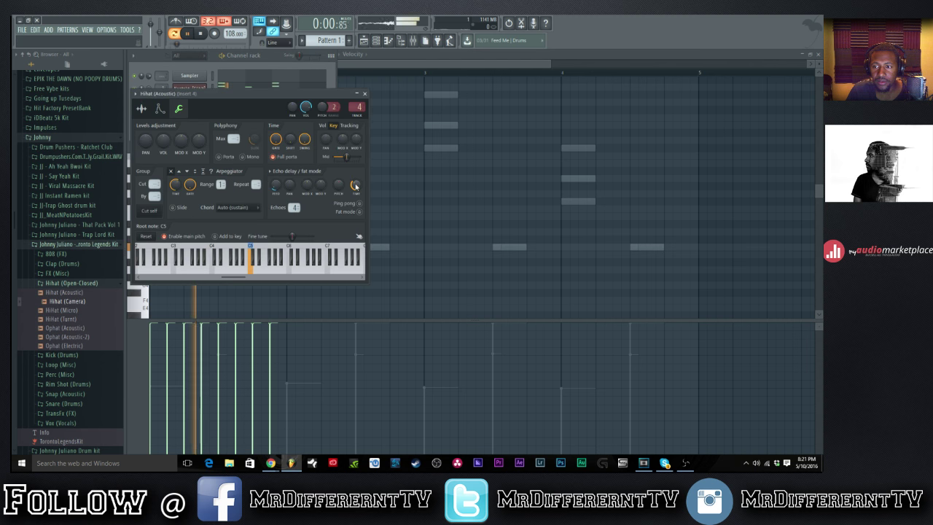
pyautogui.click(364, 95)
pyautogui.press('space')
# Duplicate the first bar of Hihat (Acoustic) notes until they fill all four bars of the piano roll.
pyautogui.press('F6')
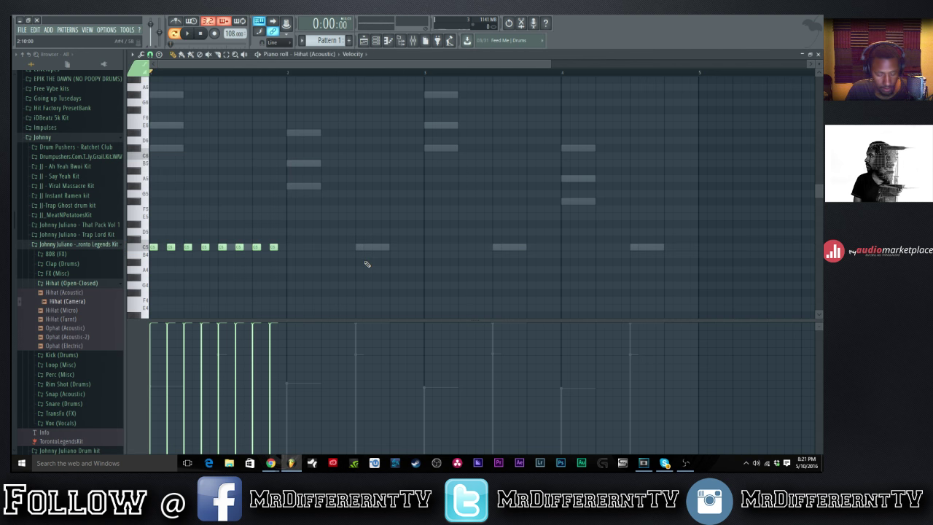
pyautogui.moveTo(313, 63); pyautogui.dragTo(382, 87)
pyautogui.hotkey('ctrl', 'b')
pyautogui.hscroll(-3, 420, 90)
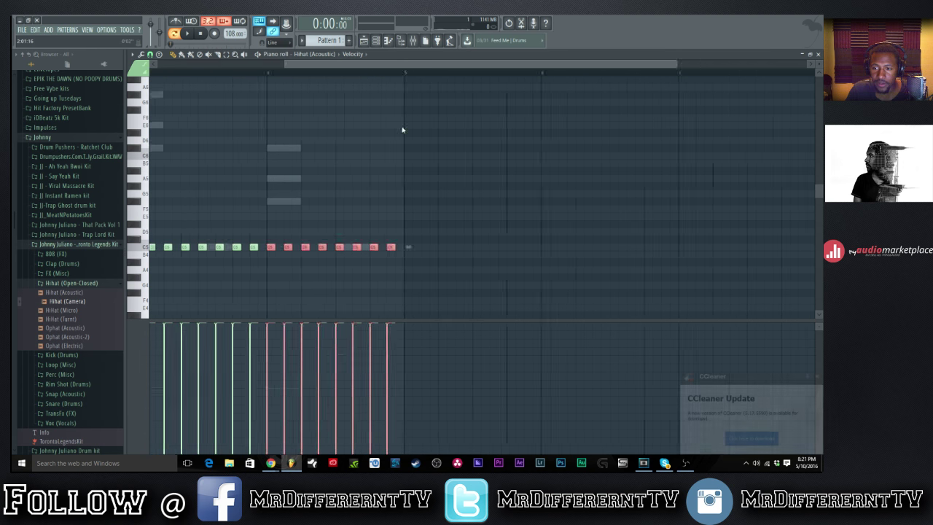
pyautogui.hotkey('ctrl', 'b')
pyautogui.hotkey('ctrl', 'b')
pyautogui.hotkey('ctrl', 'd')
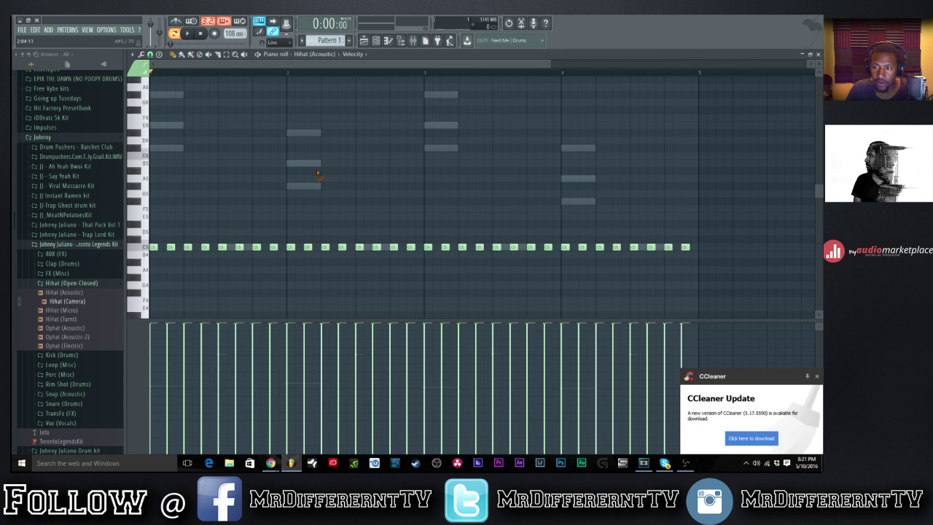
# Randomize the levels of the hi-hat notes with a new seed in the randomizer, and play the pattern with the channel rack shown.
pyautogui.hotkey('alt', 'r')
pyautogui.moveTo(352, 244); pyautogui.dragTo(365, 243)
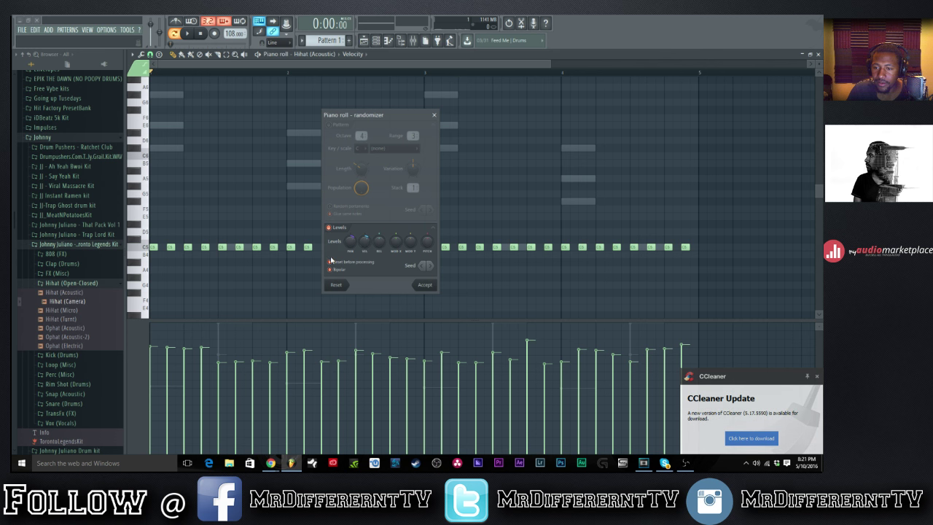
pyautogui.click(427, 265)
pyautogui.click(425, 284)
pyautogui.press('space')
pyautogui.press('F6')
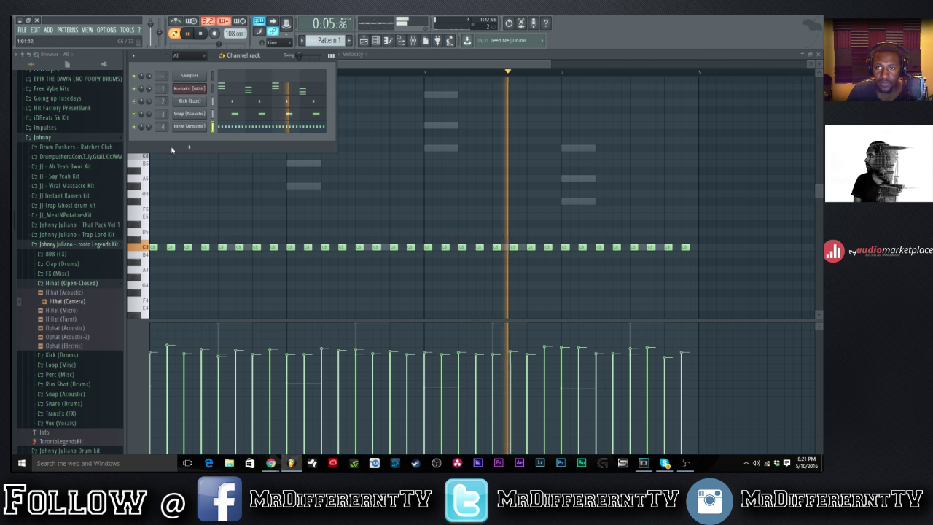
# Add Kick (Language) from the kit's Kick (Drums) folder to the channel rack on mixer track 5, and open its piano roll.
pyautogui.click(55, 283)
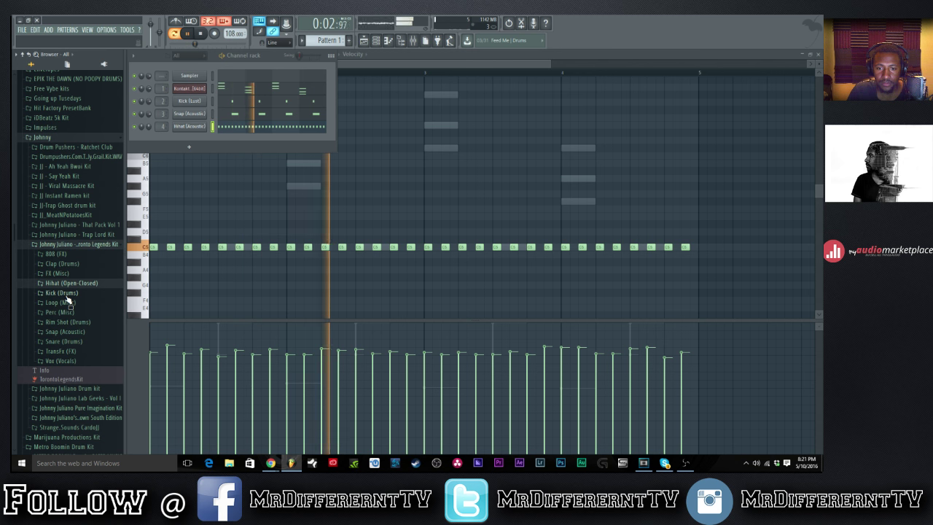
pyautogui.click(66, 293)
pyautogui.click(65, 301)
pyautogui.moveTo(66, 329); pyautogui.dragTo(194, 140)
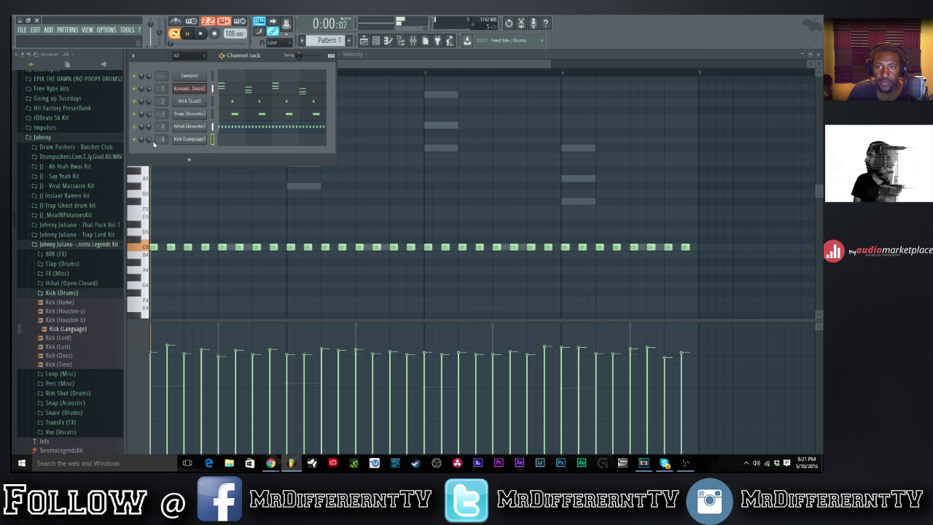
pyautogui.click(233, 142)
pyautogui.press('space')
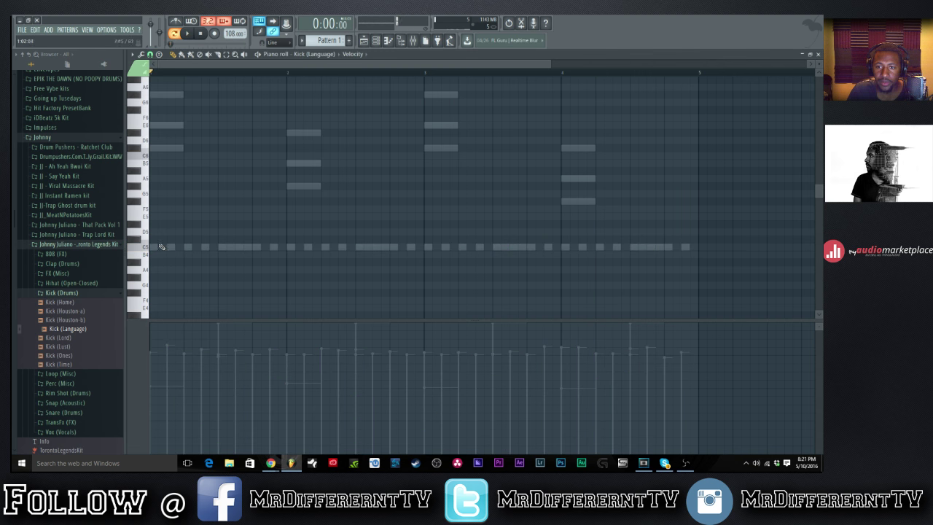
# Place two-step C5 kick notes on steps 1, 7 and 15 of the first bar, checking them against playback.
pyautogui.moveTo(163, 246); pyautogui.dragTo(145, 248)
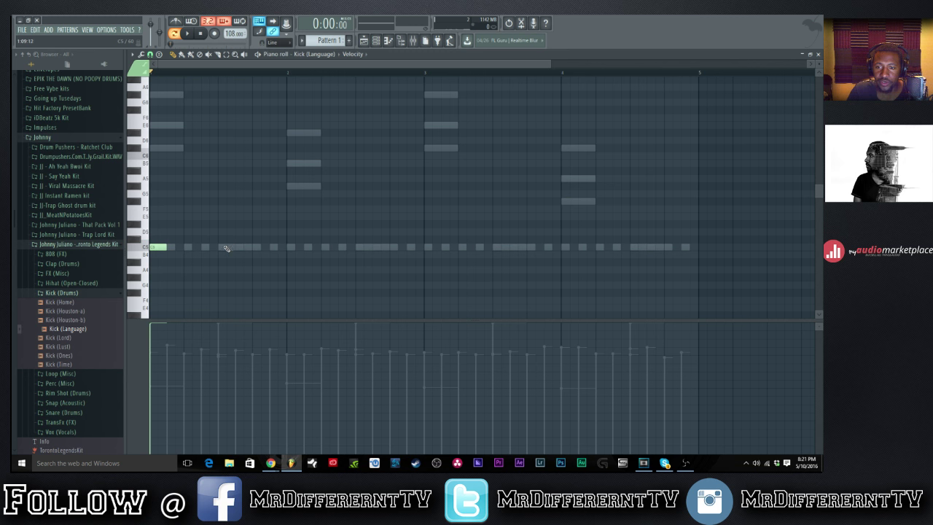
pyautogui.click(224, 247)
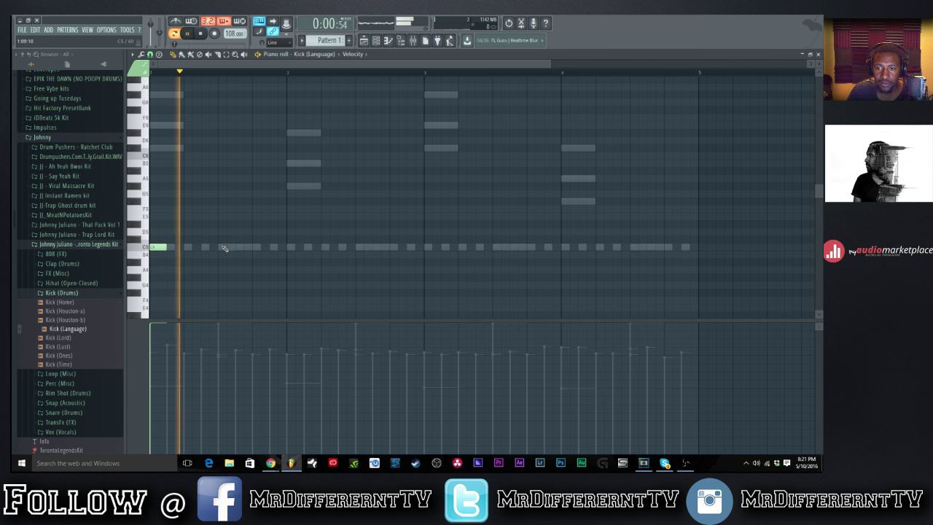
pyautogui.press('space')
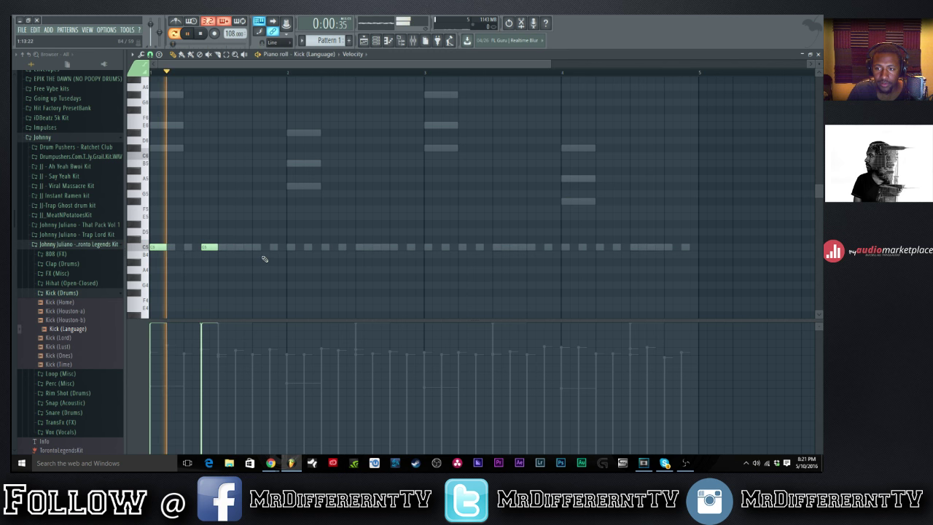
pyautogui.click(272, 247)
pyautogui.press('space')
# Place two-step C5 kick notes on steps 5 and 11 of the second bar, checking them against playback.
pyautogui.click(325, 247)
pyautogui.press('space')
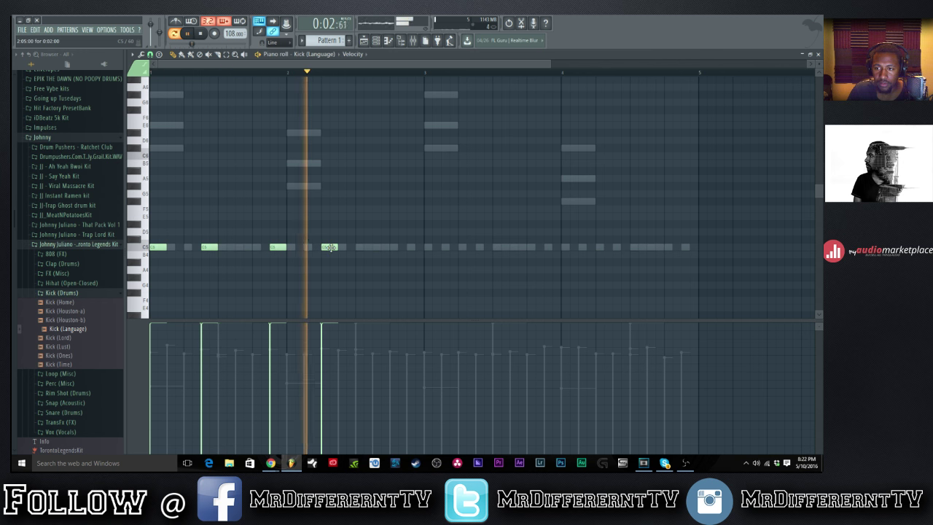
pyautogui.press('space')
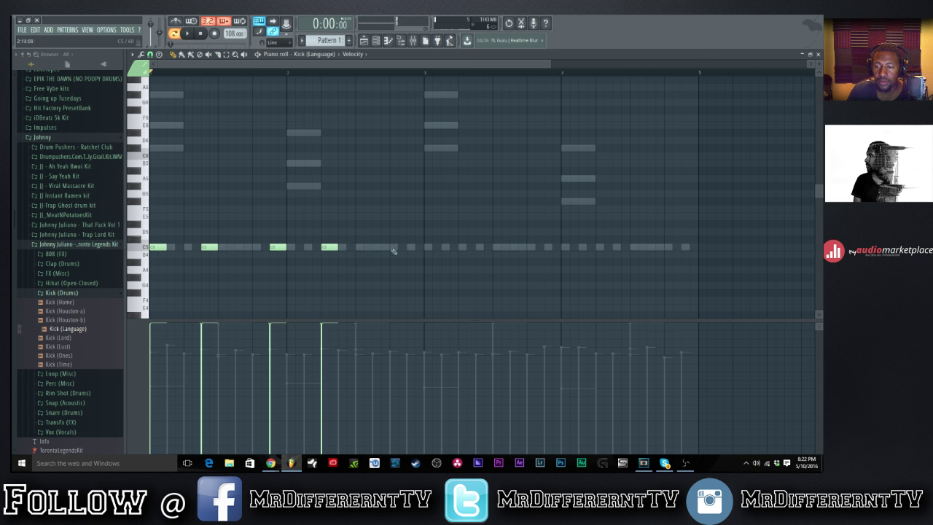
pyautogui.click(376, 248)
pyautogui.press('space')
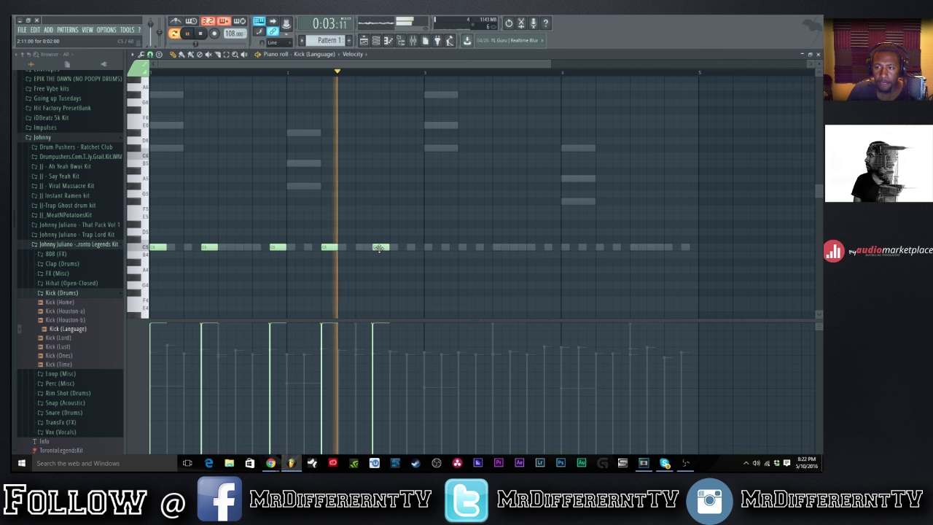
pyautogui.press('space')
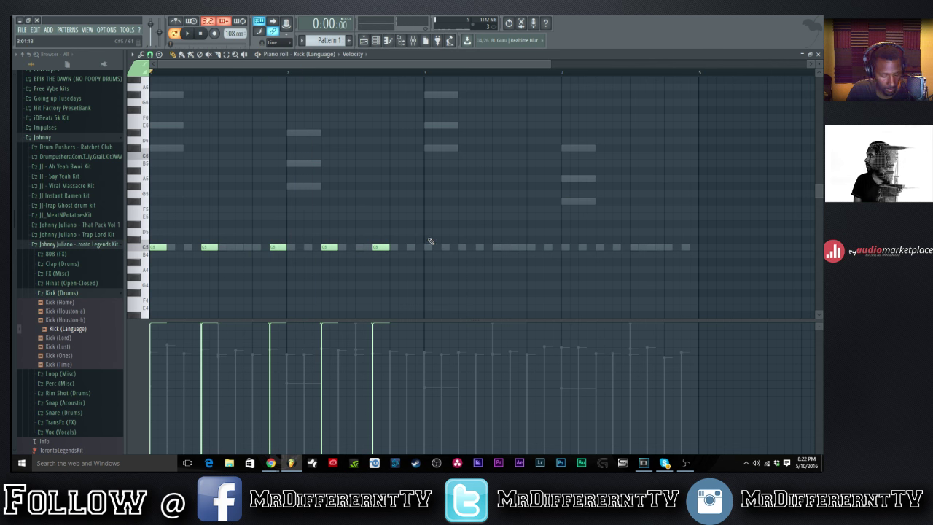
# Duplicate the two-bar Kick (Language) pattern into bars 3 and 4.
pyautogui.hotkey('ctrl', 'b')
pyautogui.moveTo(399, 247); pyautogui.dragTo(433, 247)
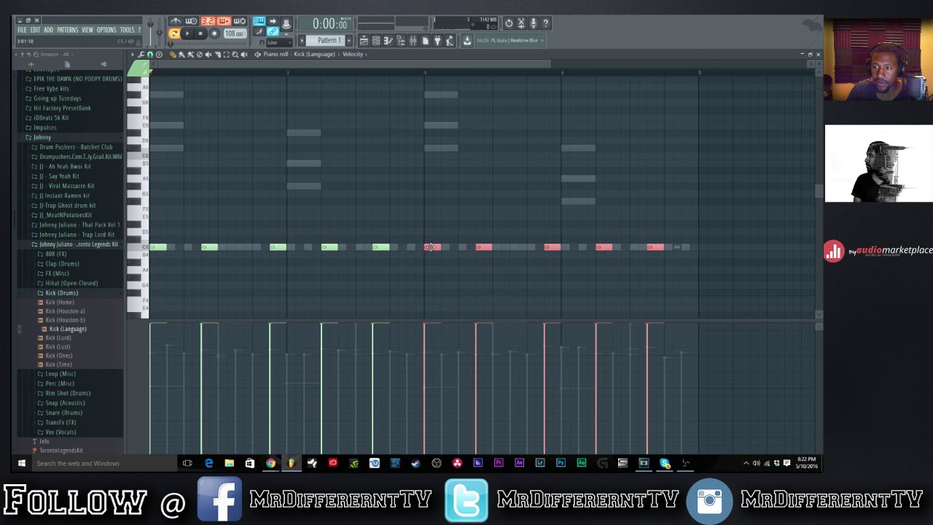
pyautogui.click(427, 240)
# Audition the kit's Snare (Drums) samples and add SN (Language) to the channel rack, routed to mixer track 6.
pyautogui.click(377, 41)
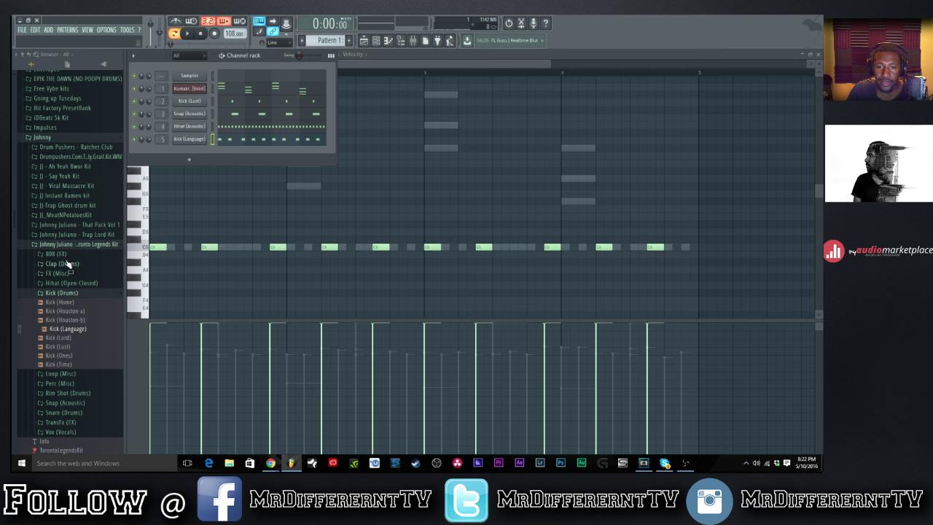
pyautogui.click(65, 294)
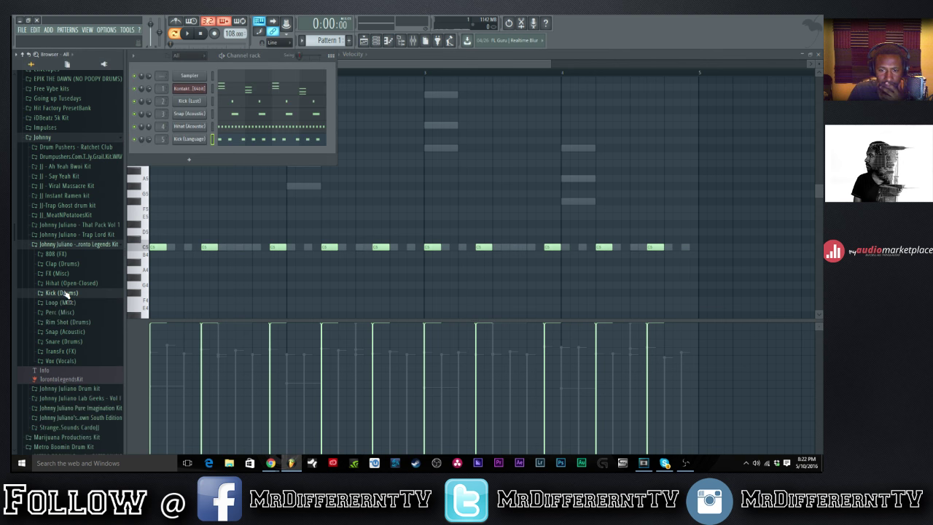
pyautogui.click(66, 341)
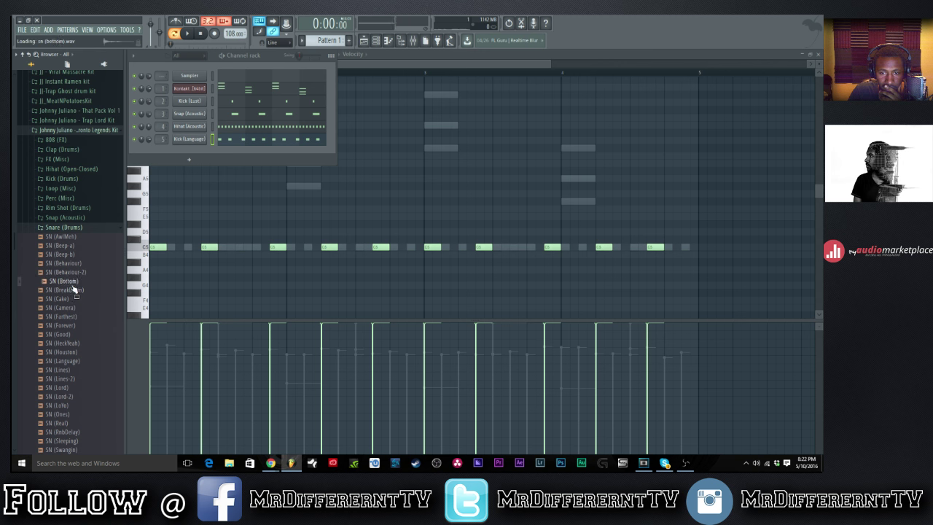
pyautogui.press('Up')
pyautogui.press('Up')
pyautogui.press('Up')
pyautogui.press('Up')
pyautogui.press('Up')
pyautogui.press('Down')
pyautogui.press('Down')
pyautogui.press('Down')
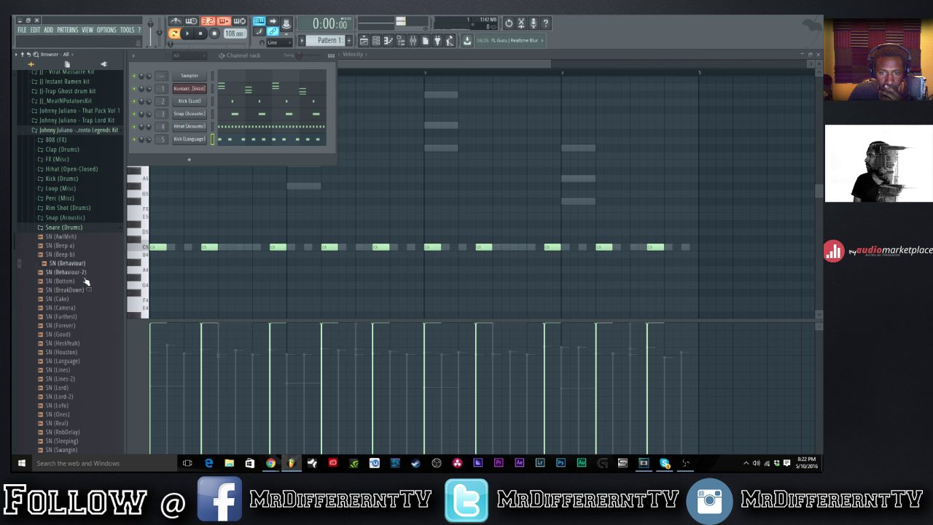
pyautogui.press('Down')
pyautogui.press('Down')
pyautogui.press('Down')
pyautogui.press('Down')
pyautogui.press('Down')
pyautogui.press('Down')
pyautogui.press('Down')
pyautogui.press('Down')
pyautogui.press('Down')
pyautogui.press('Down')
pyautogui.press('Down')
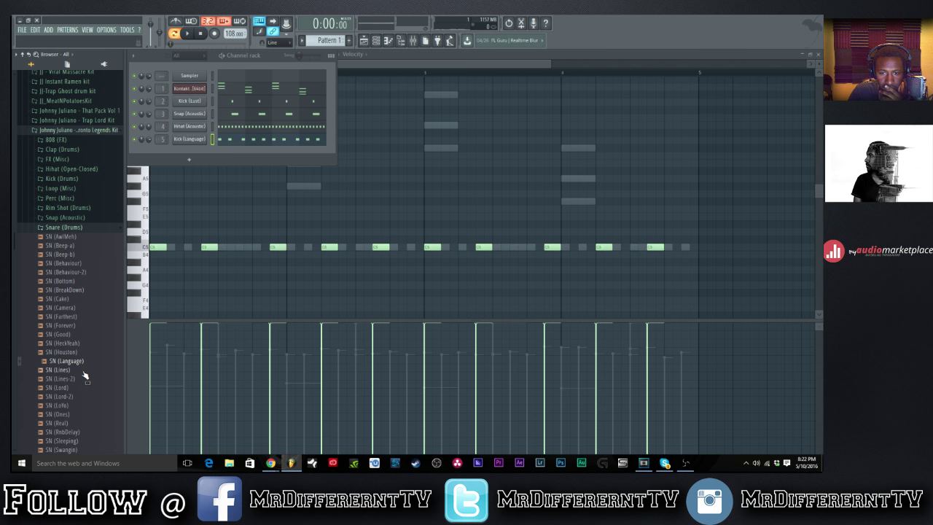
pyautogui.moveTo(52, 362); pyautogui.dragTo(153, 154)
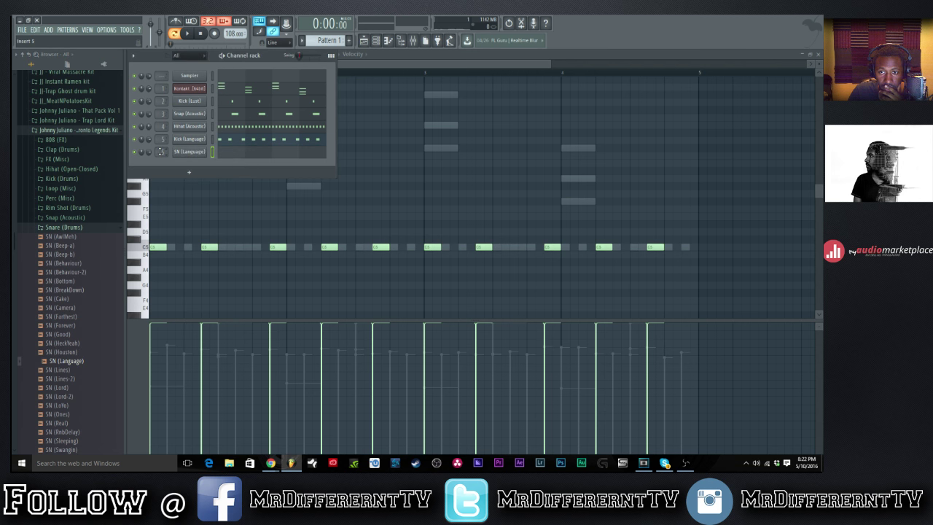
# Place a two-step C5 note on beat 3 of each of the four bars for SN (Language), and show the channel rack.
pyautogui.press('F7')
pyautogui.click(221, 247)
pyautogui.click(357, 249)
pyautogui.click(493, 247)
pyautogui.click(643, 248)
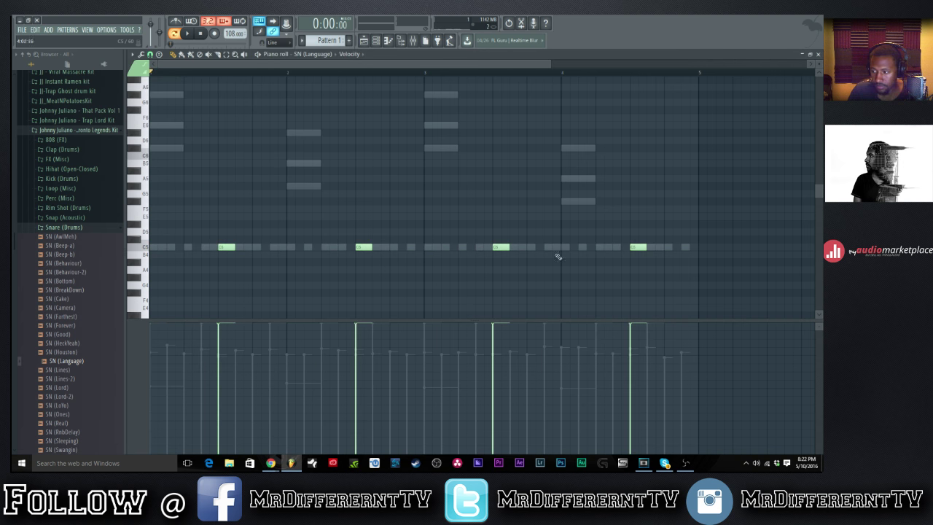
pyautogui.click(376, 41)
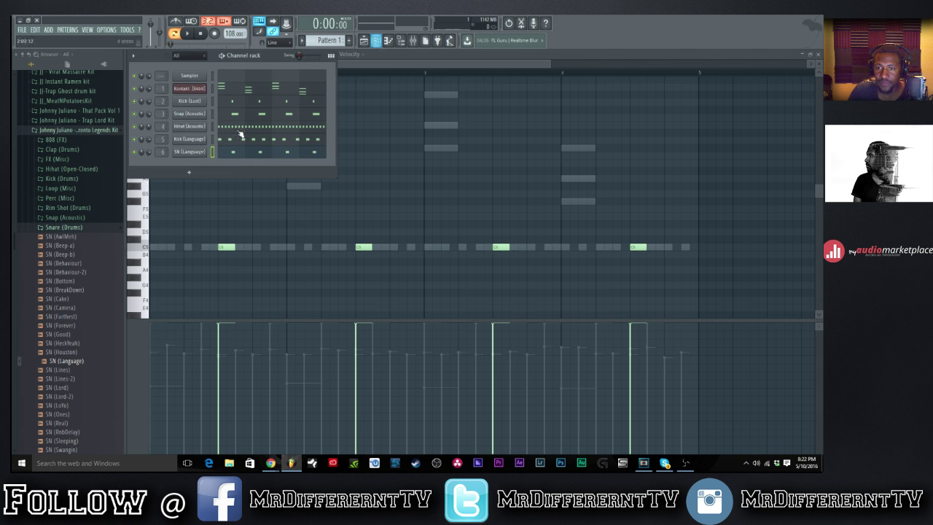
# Load the RC 24 reverb on the snare's mixer insert 6 and choose its Large preset Ballad Hall.
pyautogui.doubleClick(160, 152)
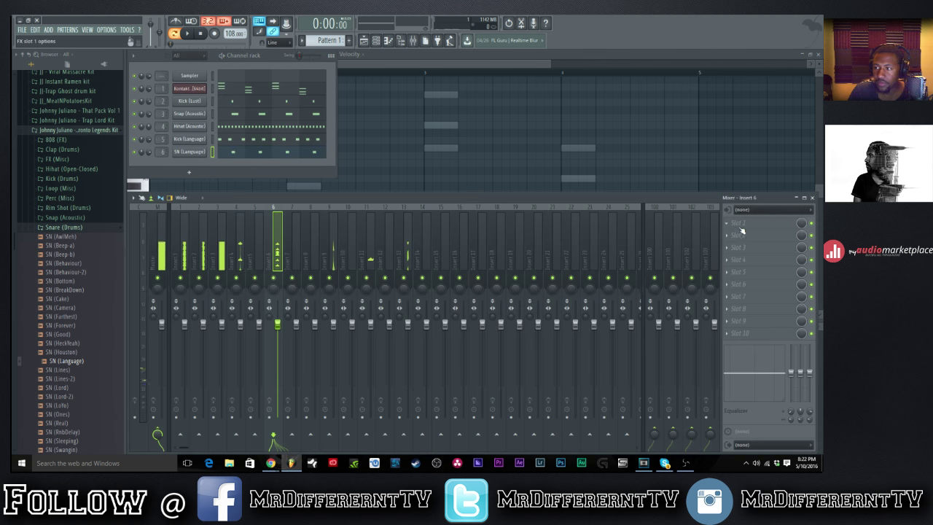
pyautogui.click(735, 223)
pyautogui.click(679, 204)
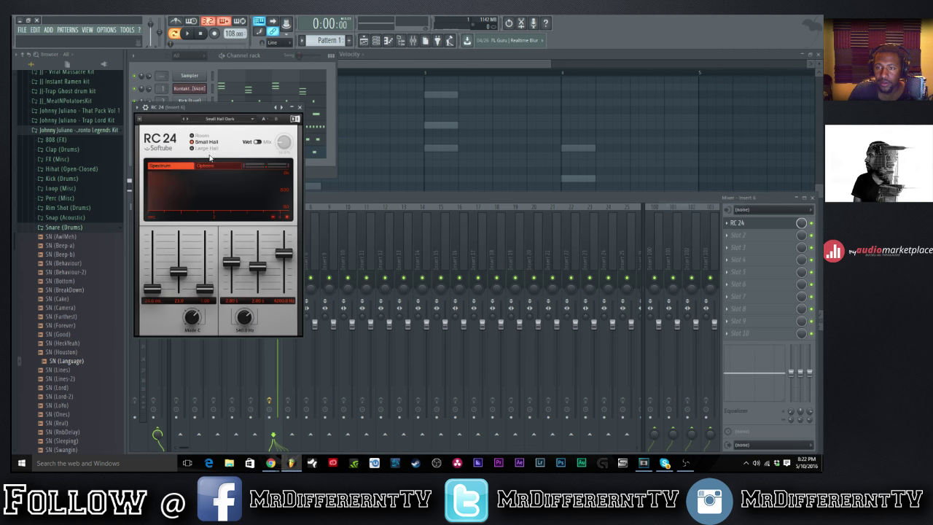
pyautogui.click(221, 121)
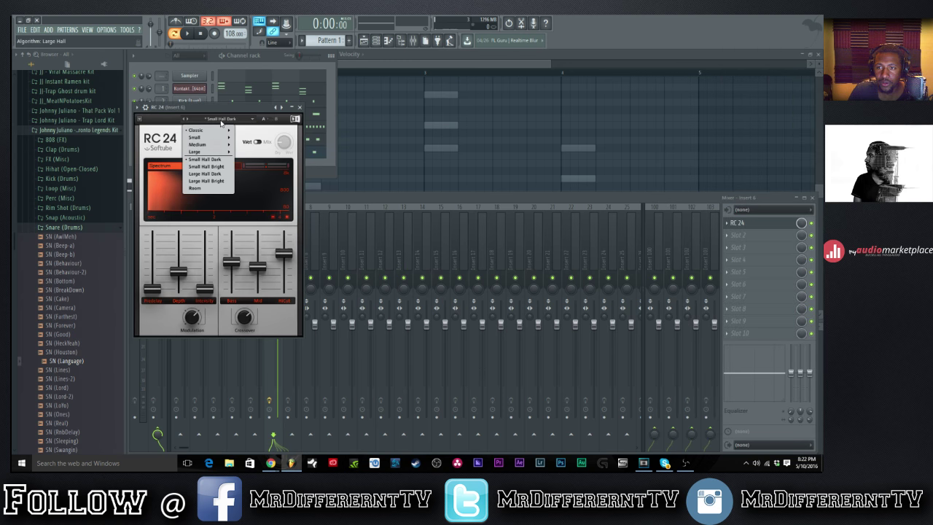
pyautogui.moveTo(204, 155)
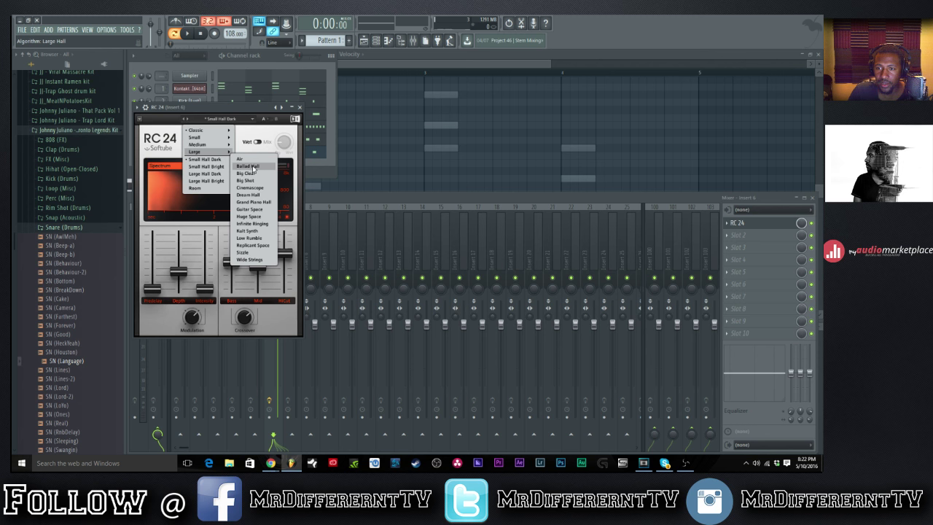
pyautogui.click(253, 167)
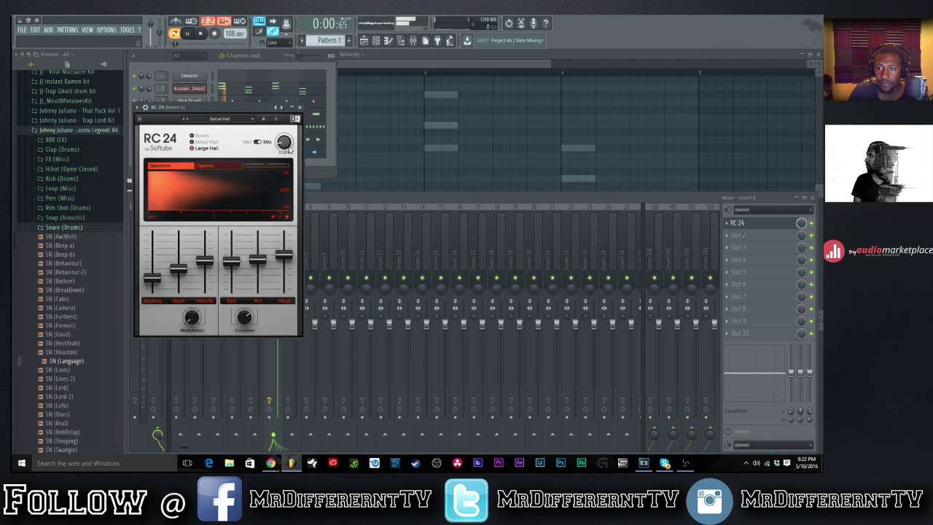
# Set the RC 24 reverb's mix to 7% and raise its Hi Cut while the pattern plays, and close the reverb.
pyautogui.scroll(-2, 285, 143)
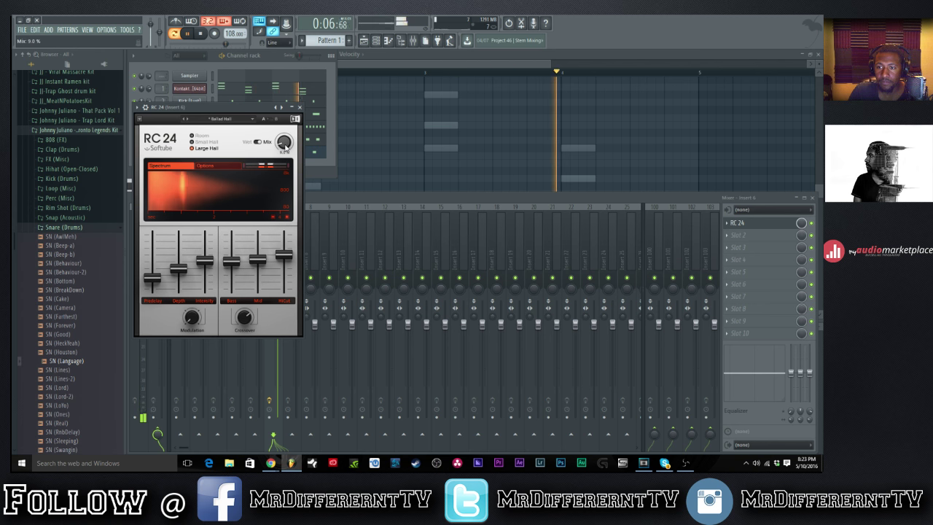
pyautogui.moveTo(284, 254); pyautogui.dragTo(284, 267)
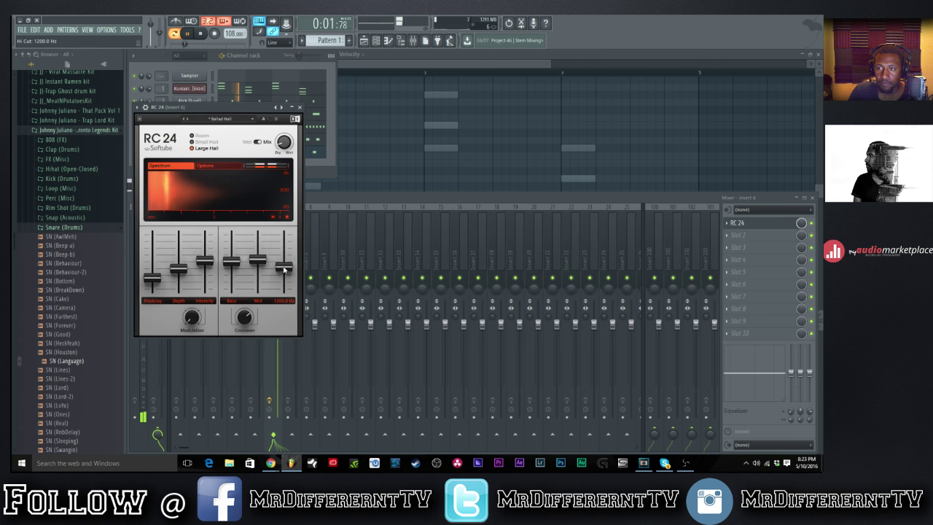
pyautogui.moveTo(284, 266); pyautogui.dragTo(284, 247)
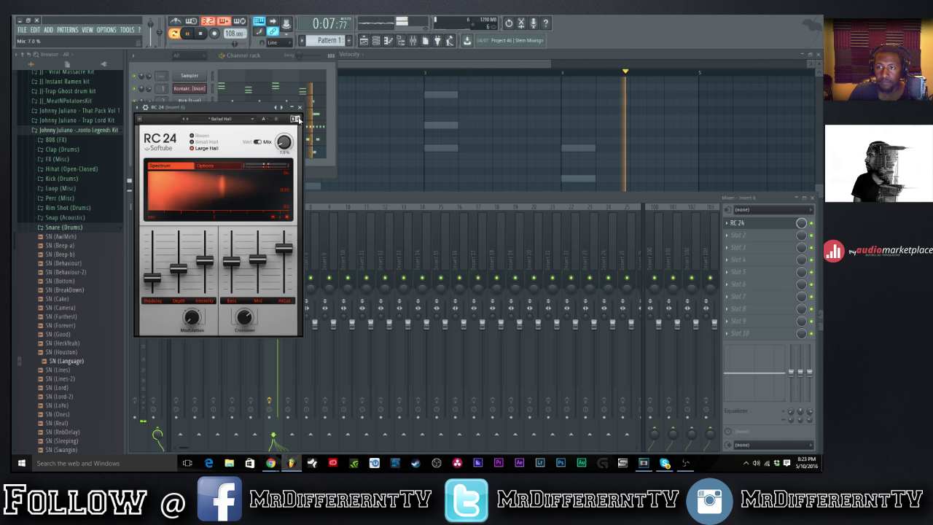
pyautogui.click(765, 223)
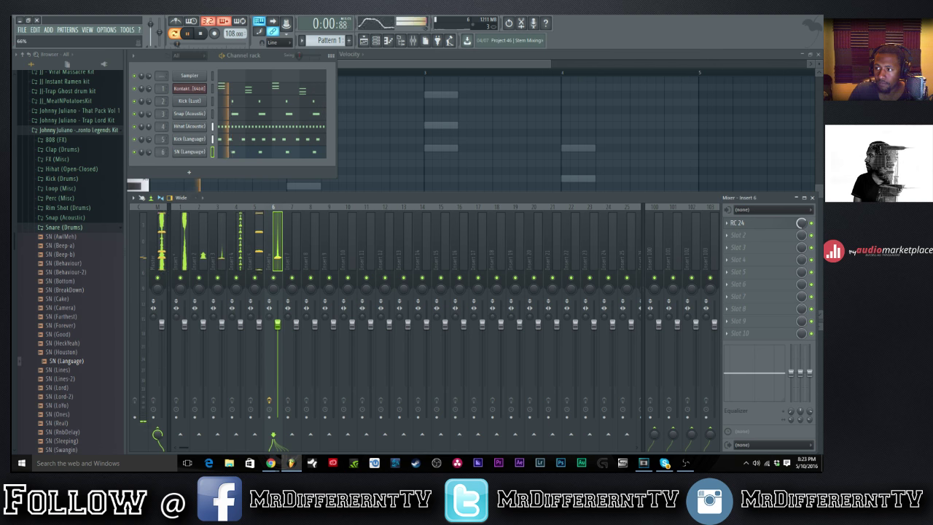
pyautogui.press('space')
# Add a Sylenth1 Black channel, raise oscillator A1's detune, and set Filter A's drive to 2.67 and cutoff to 203.76 Hz.
pyautogui.click(189, 172)
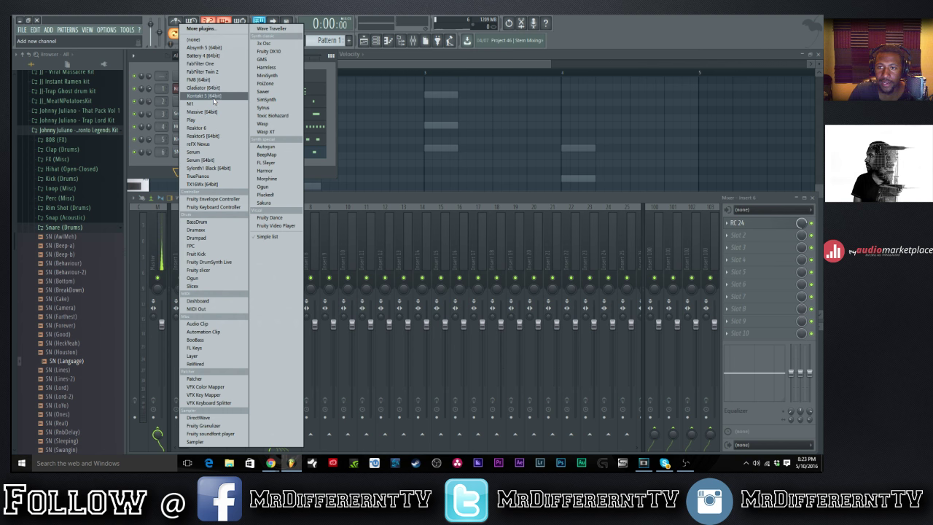
pyautogui.click(216, 168)
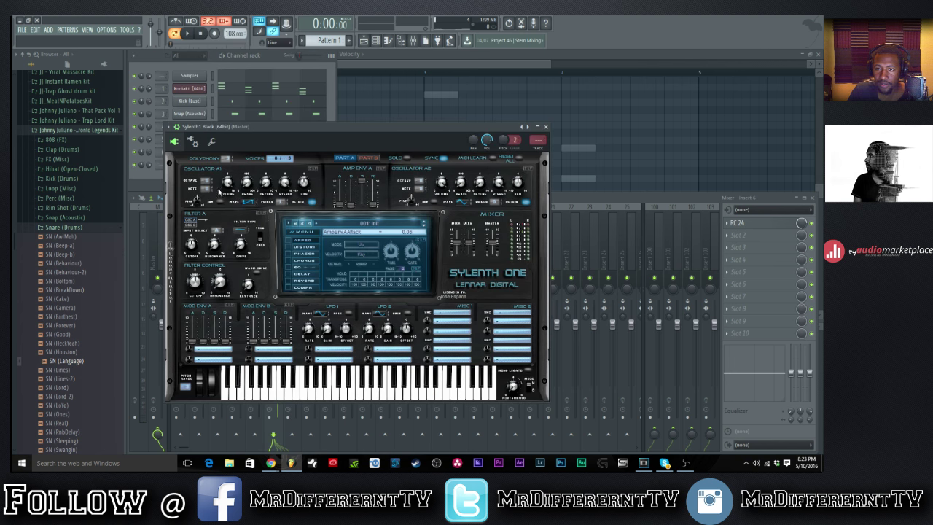
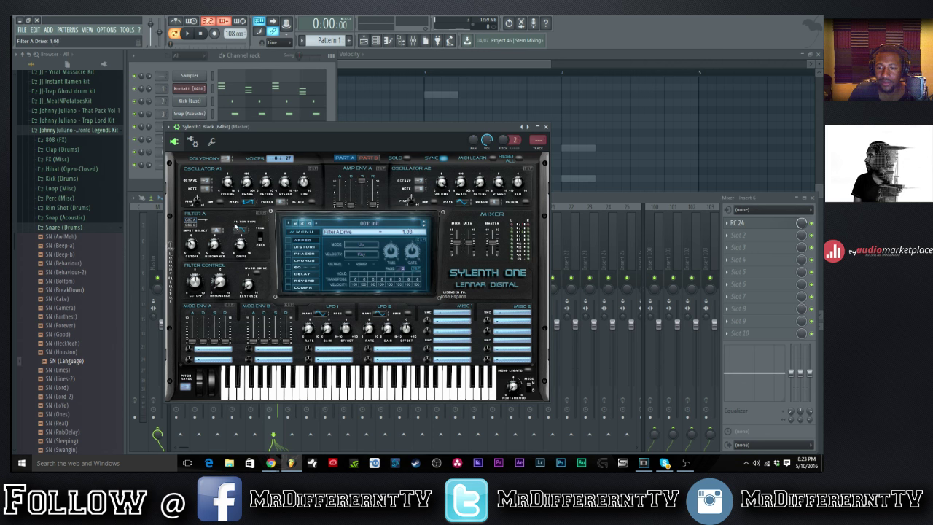
pyautogui.moveTo(235, 227); pyautogui.dragTo(238, 218)
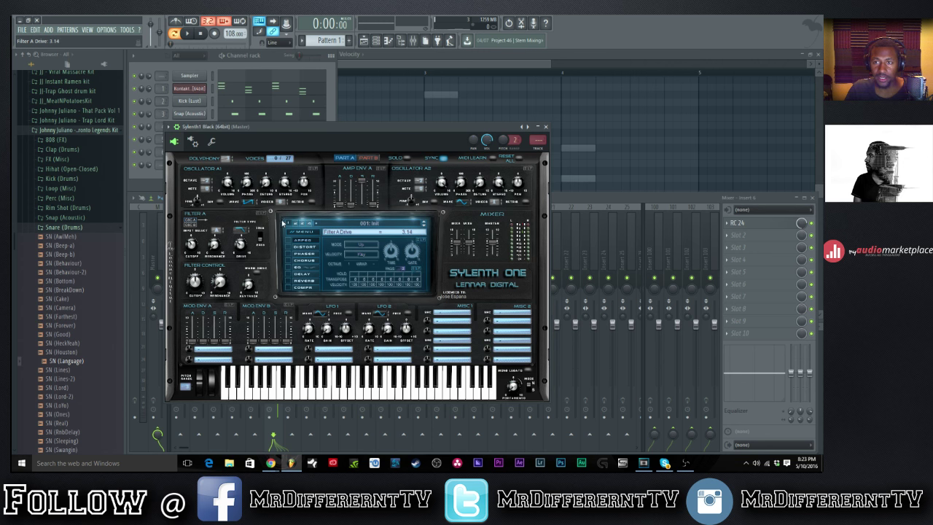
pyautogui.click(271, 60)
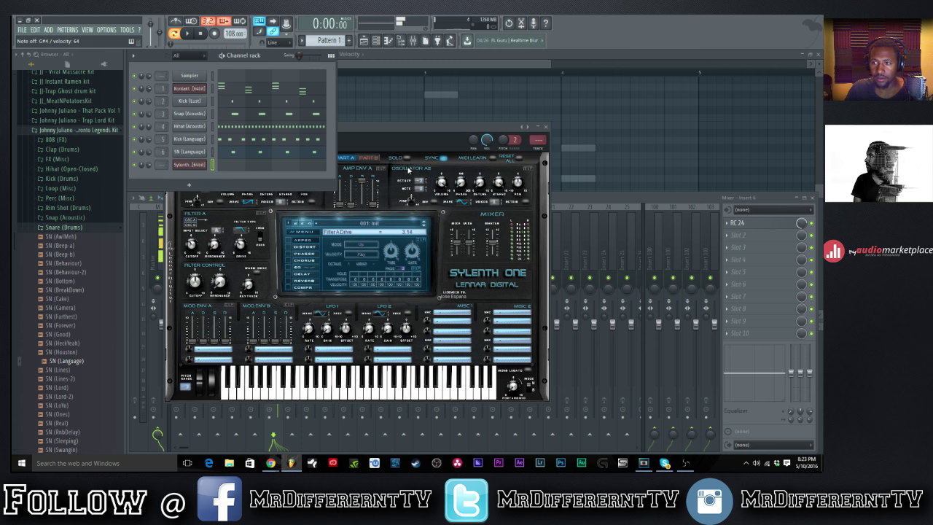
pyautogui.click(318, 180)
pyautogui.click(265, 175)
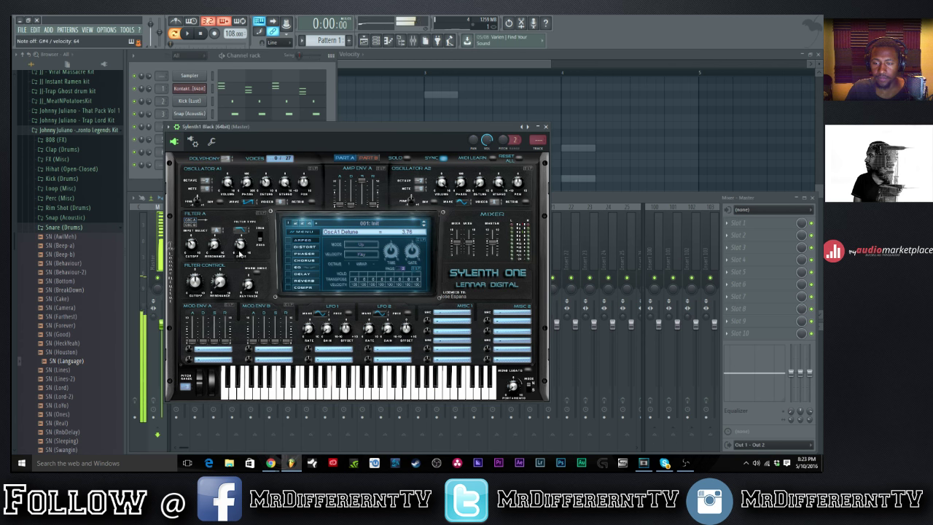
pyautogui.click(191, 246)
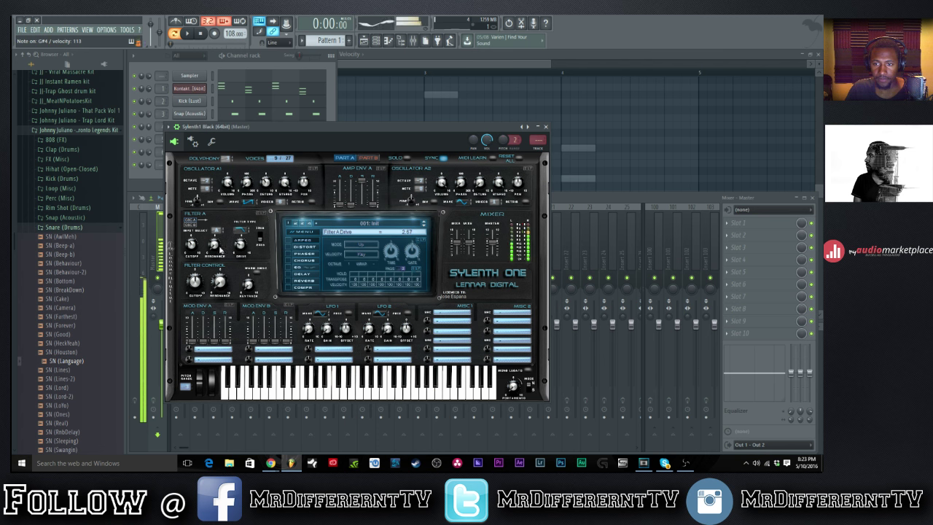
pyautogui.moveTo(191, 245); pyautogui.dragTo(191, 247)
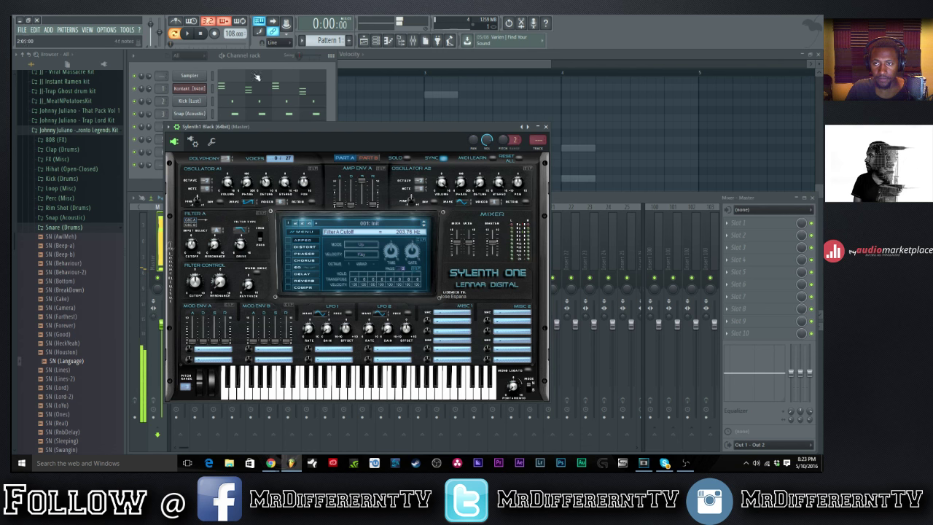
# Route the Sylenth1 channel to mixer track 7.
pyautogui.click(272, 58)
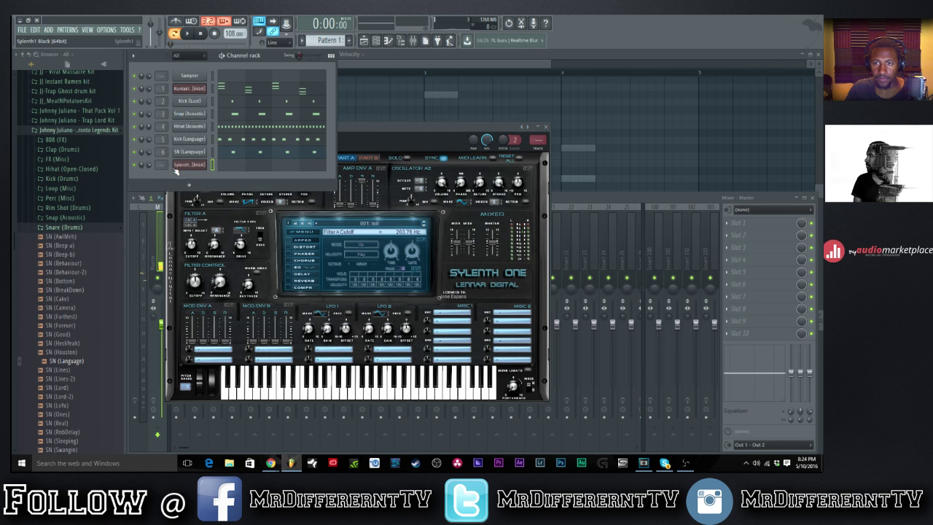
pyautogui.scroll(2, 165, 167)
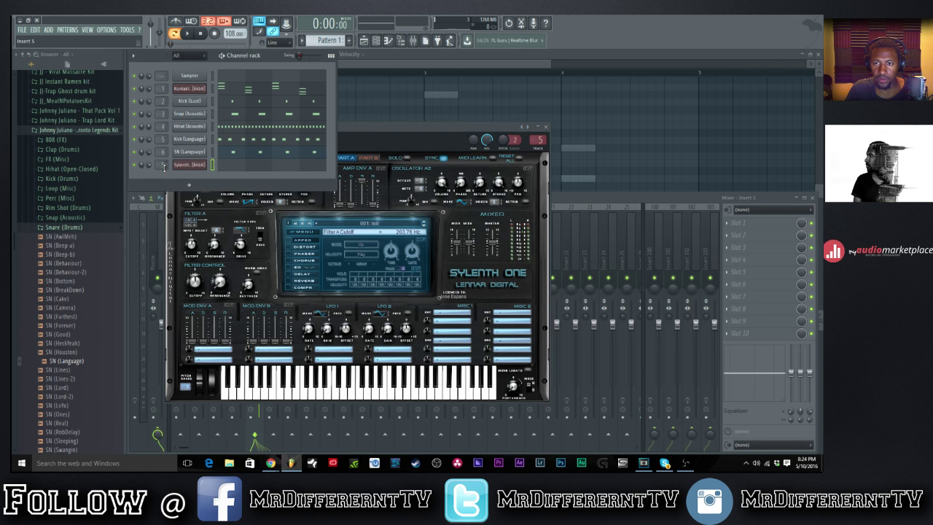
pyautogui.scroll(2, 165, 167)
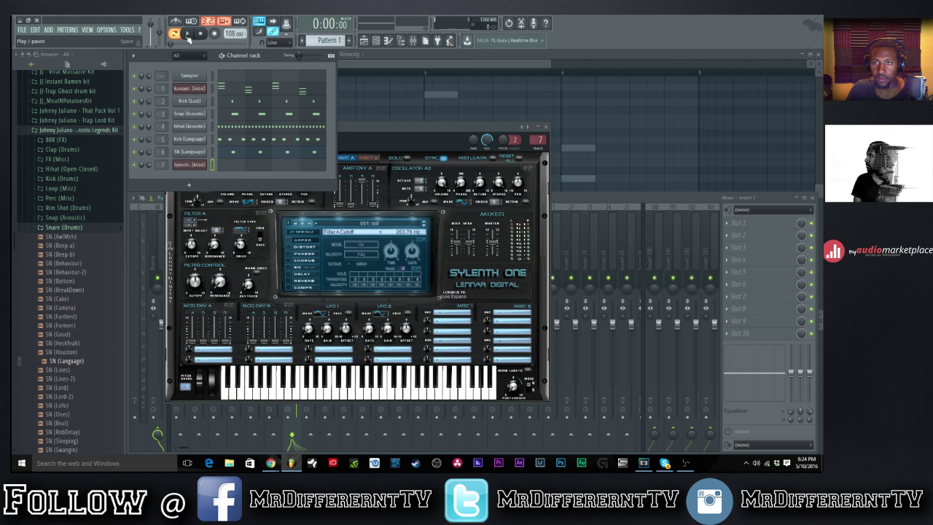
# Place a one-bar Sylenth1 note on C#6 in bar 1, transpose it down two octaves to C#4, and check it against playback.
pyautogui.click(187, 33)
pyautogui.click(236, 166)
pyautogui.press('space')
pyautogui.click(158, 148)
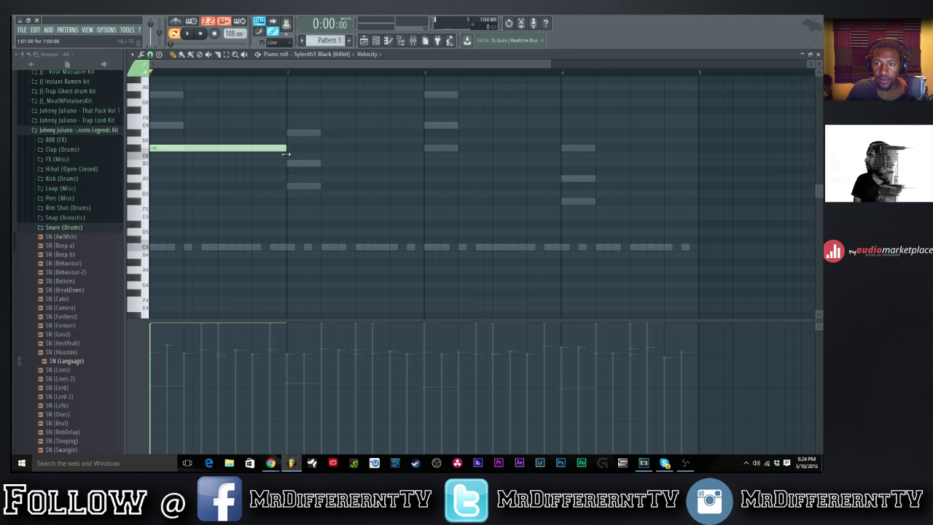
pyautogui.scroll(-3, 215, 123)
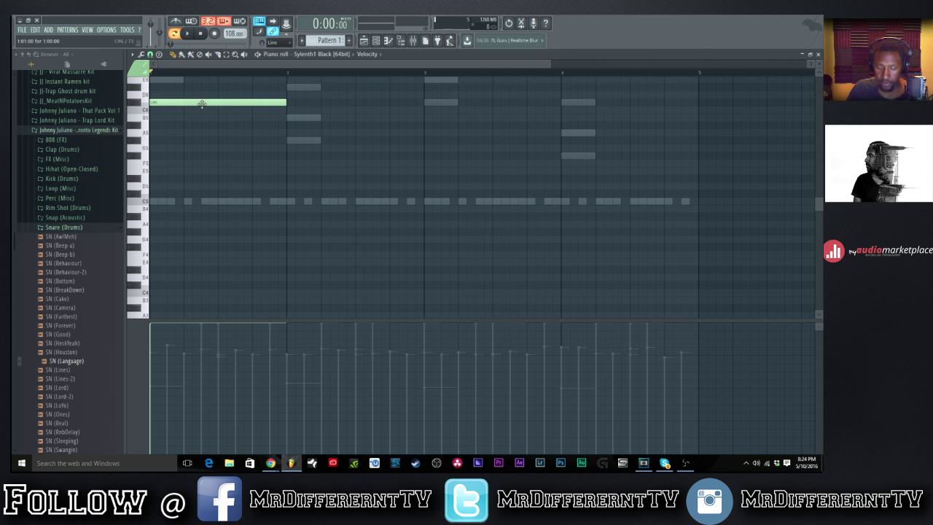
pyautogui.hotkey('ctrl', 'Down')
pyautogui.hotkey('ctrl', 'Down')
pyautogui.press('space')
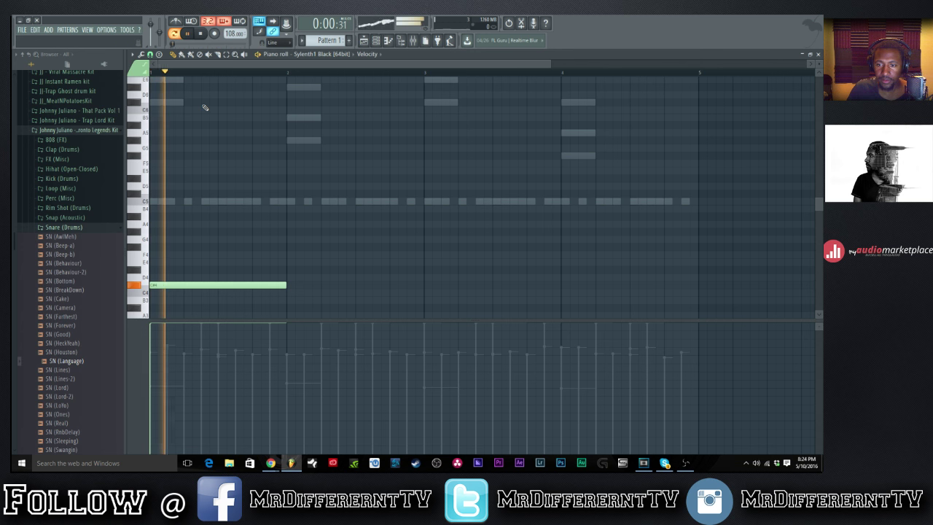
pyautogui.press('space')
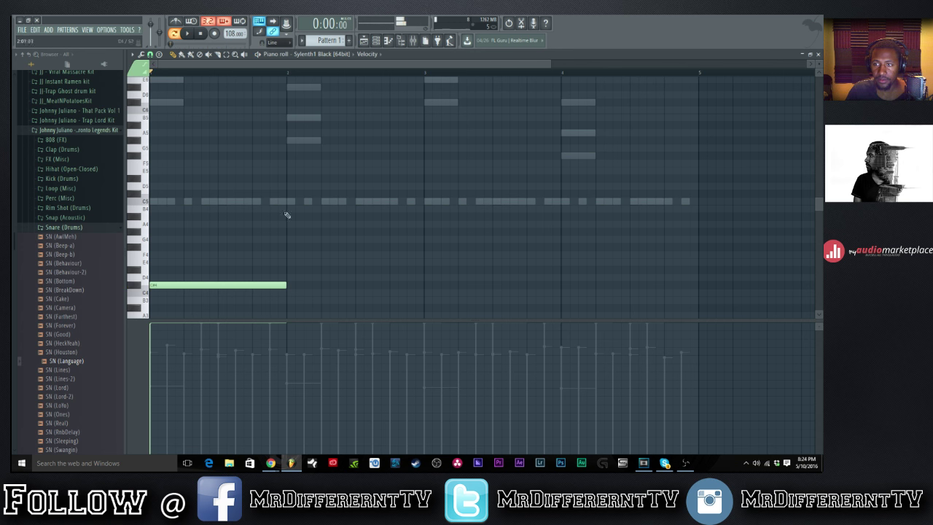
# Add a one-bar B5 note in bar 2, transpose it down two octaves to B3, and play the pattern back.
pyautogui.click(289, 118)
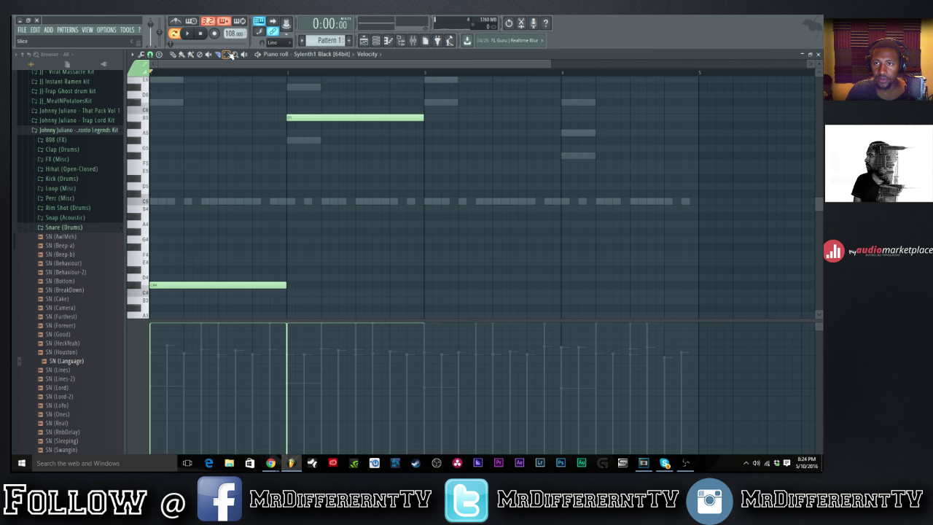
pyautogui.moveTo(308, 100); pyautogui.dragTo(312, 127)
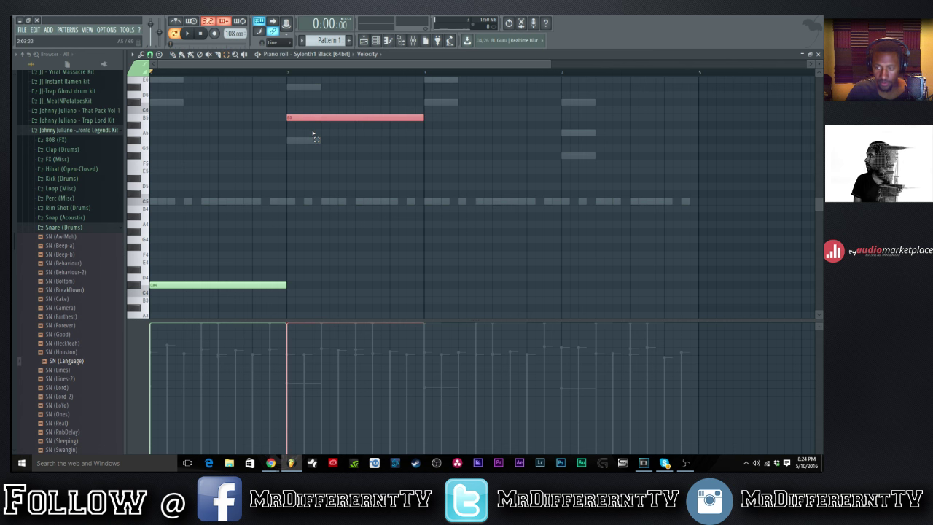
pyautogui.hotkey('ctrl', 'Down')
pyautogui.hotkey('ctrl', 'Down')
pyautogui.click(311, 134)
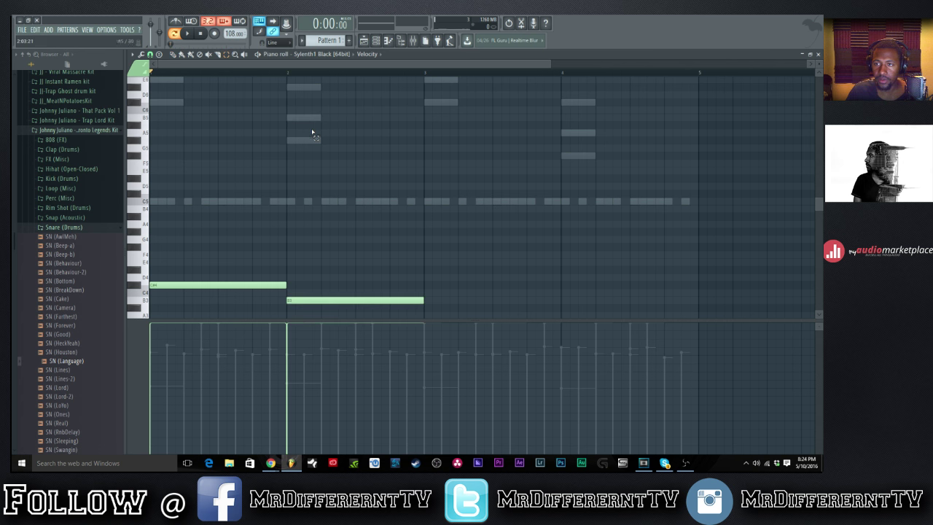
pyautogui.press('space')
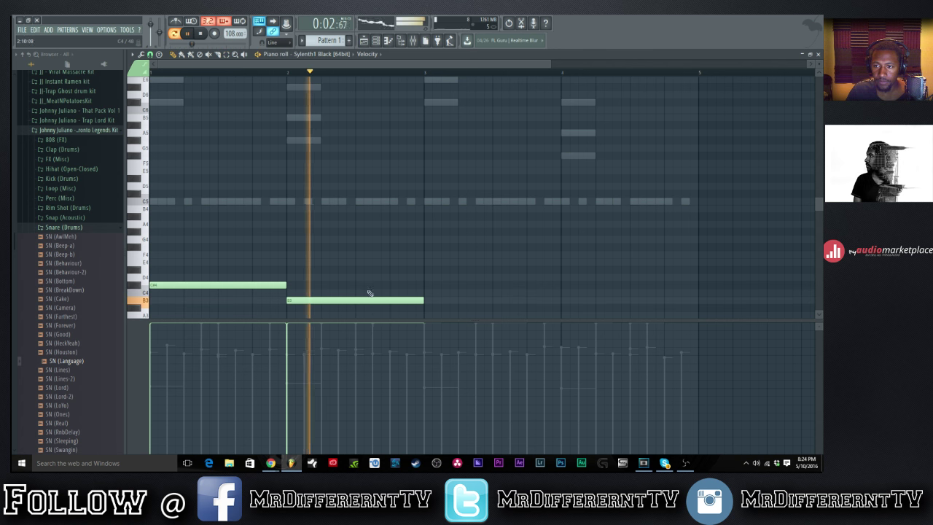
pyautogui.press('space')
# Try the second-bar Sylenth1 note on F#4 and D#5, checking the pitch against playback.
pyautogui.moveTo(346, 298); pyautogui.dragTo(346, 241)
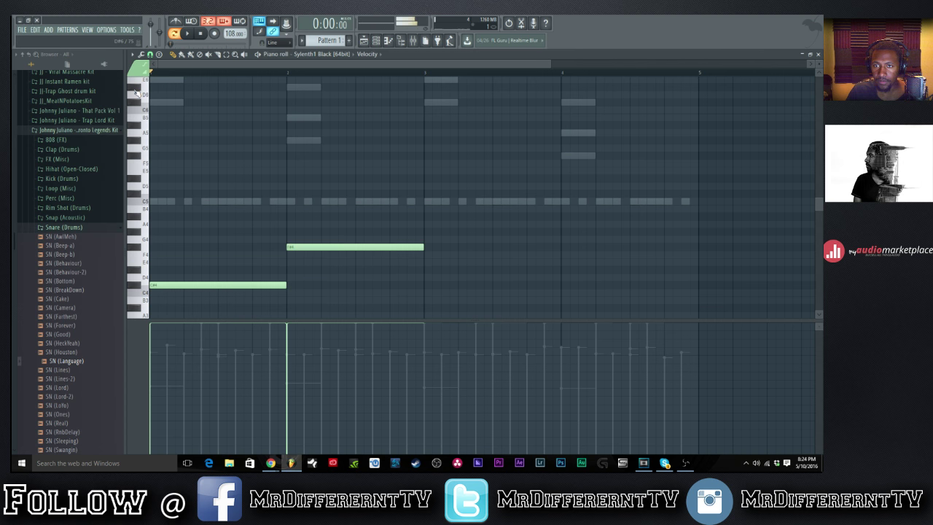
pyautogui.scroll(1, 137, 93)
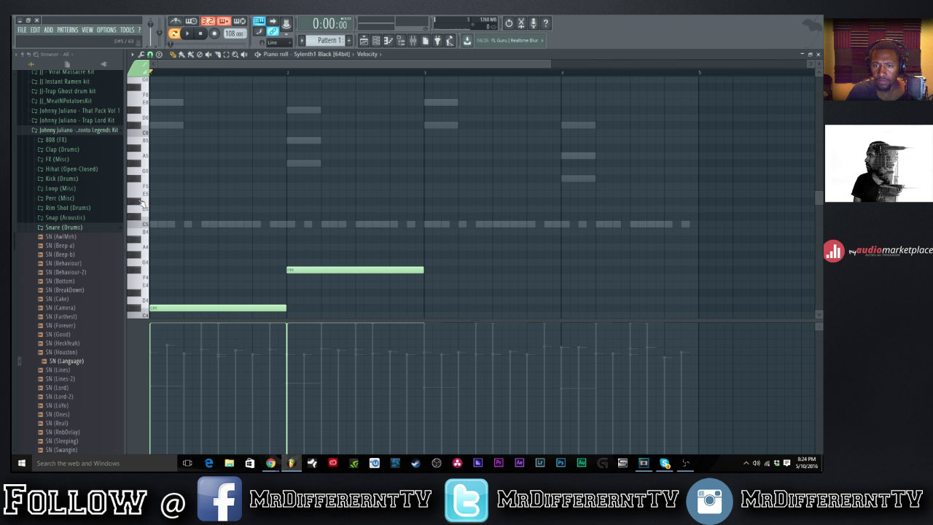
pyautogui.moveTo(334, 272); pyautogui.dragTo(333, 202)
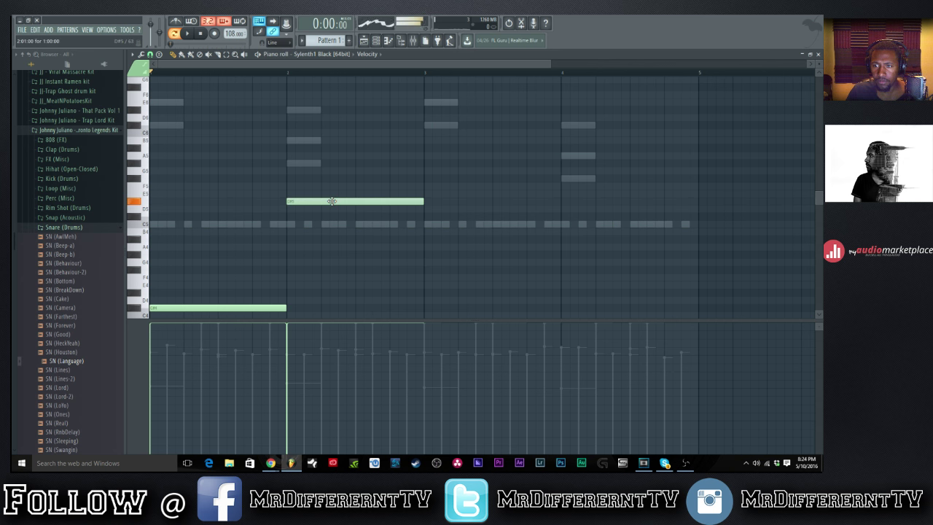
pyautogui.press('space')
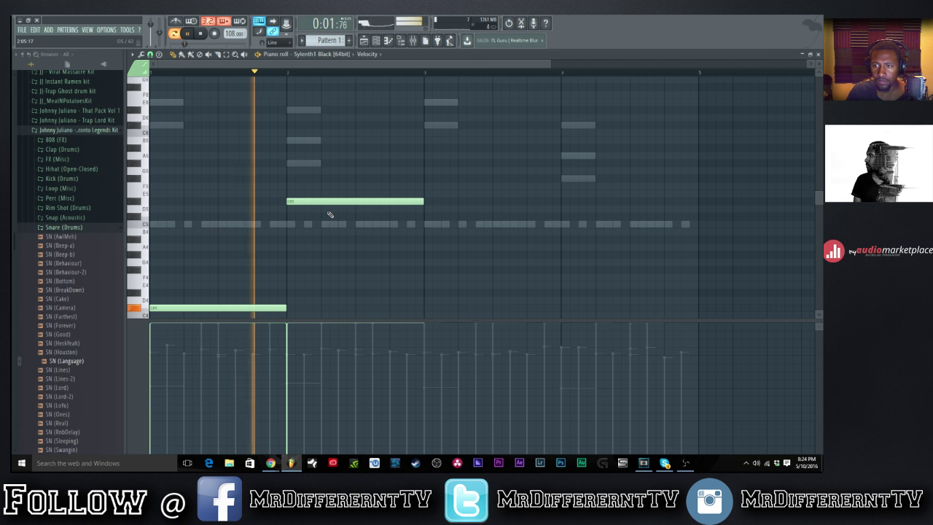
pyautogui.press('space')
# Try the second-bar Sylenth1 note on A4 and F#4, playing the pattern after each move.
pyautogui.moveTo(321, 204); pyautogui.dragTo(319, 254)
pyautogui.press('space')
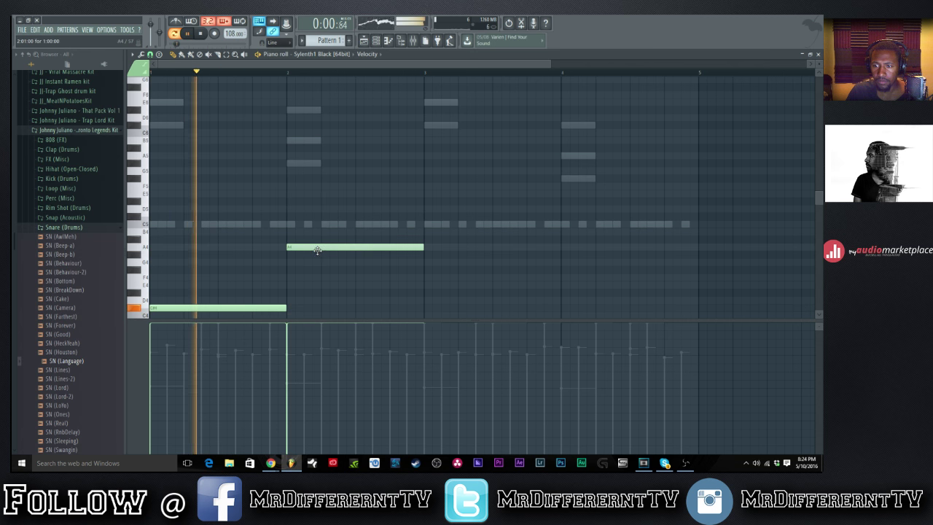
pyautogui.press('space')
pyautogui.moveTo(319, 254); pyautogui.dragTo(319, 278)
pyautogui.press('space')
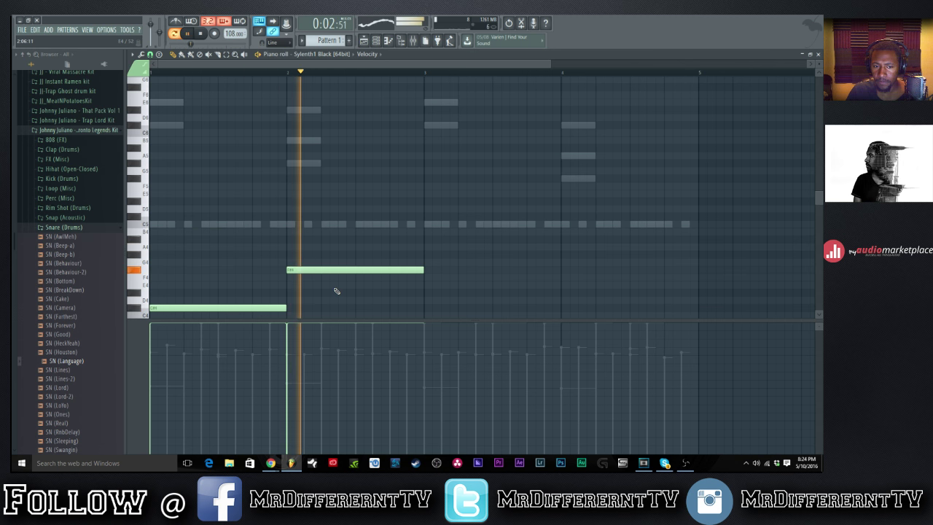
pyautogui.press('space')
# Move the second-bar Sylenth1 note to D#4 and play the pattern to check it.
pyautogui.moveTo(307, 271); pyautogui.dragTo(307, 293)
pyautogui.press('space')
pyautogui.scroll(-2, 460, 281)
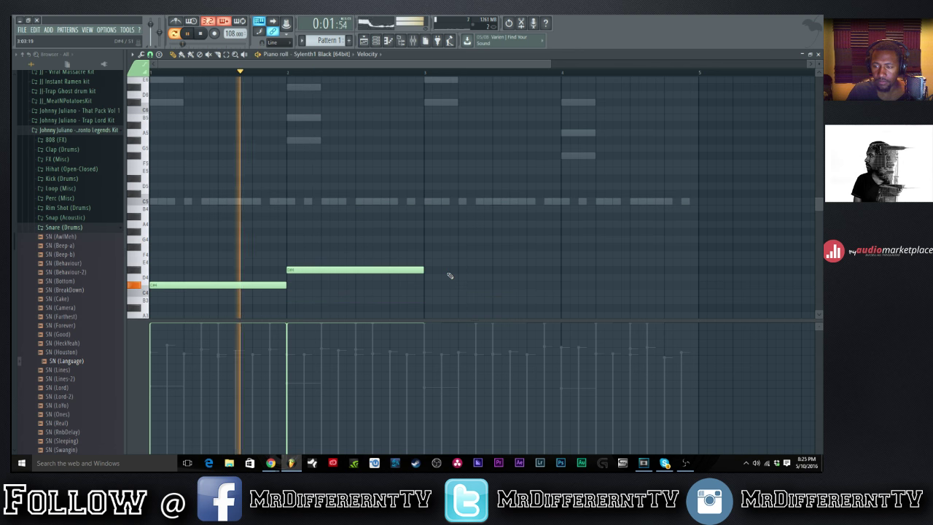
# Transpose the two Sylenth1 bass notes up an octave to C#5 and D#5 and play the pattern.
pyautogui.press('space')
pyautogui.hotkey('ctrl', 'Up')
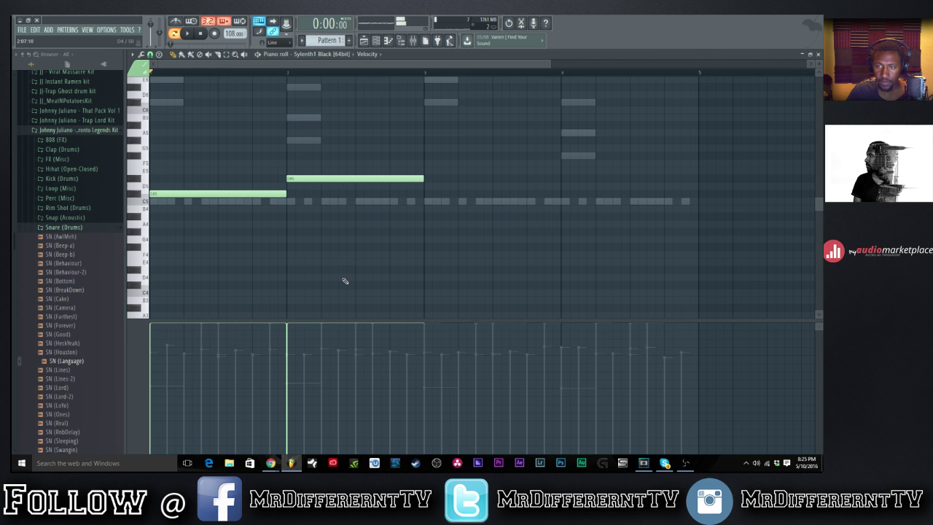
pyautogui.press('space')
pyautogui.scroll(2, 346, 280)
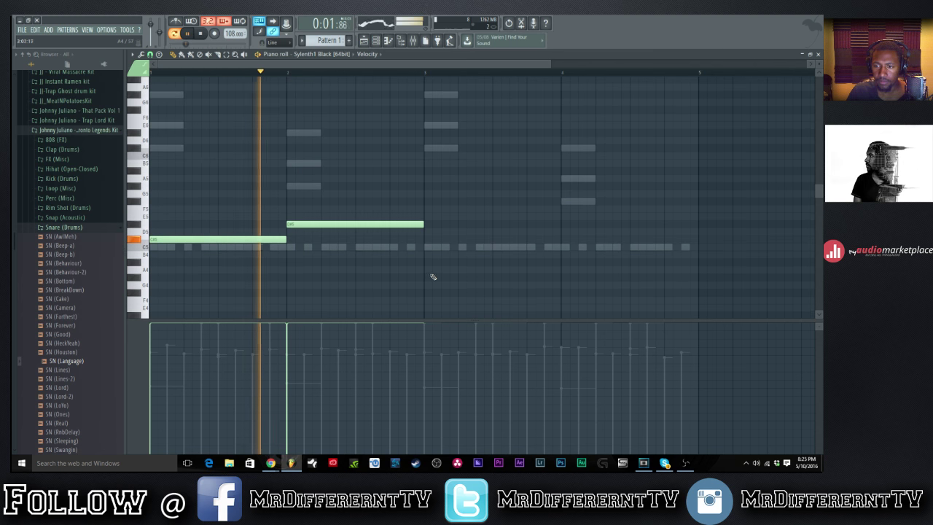
pyautogui.press('space')
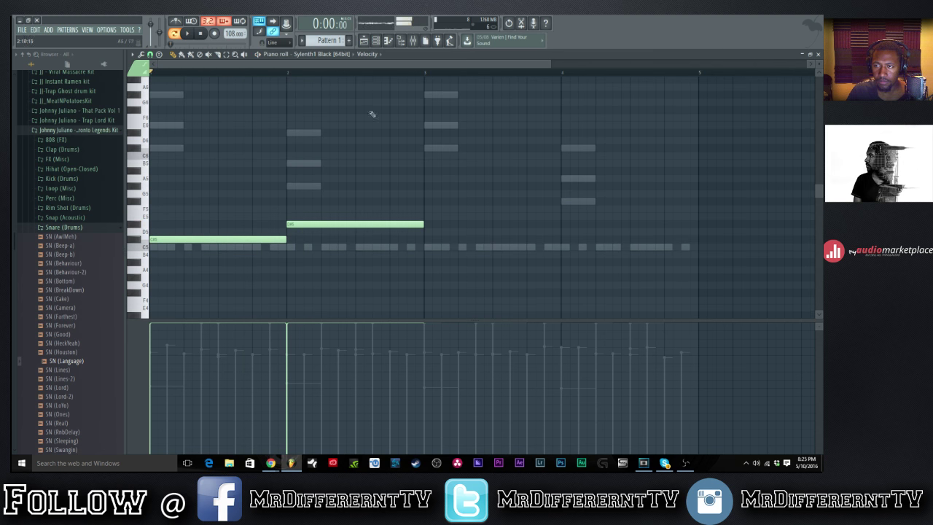
# Add a one-bar bass note in bar 3, try it on F#5, and move it down to A#4.
pyautogui.click(431, 219)
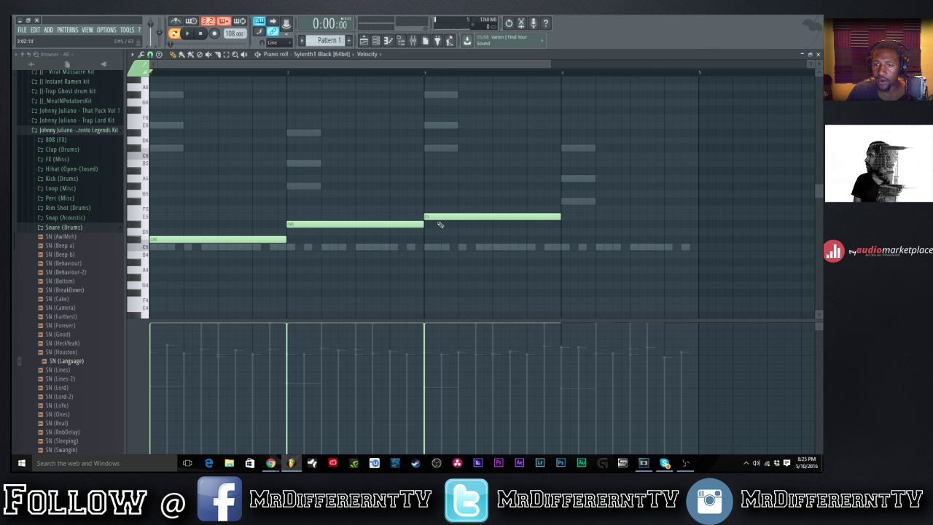
pyautogui.moveTo(438, 214); pyautogui.dragTo(442, 197)
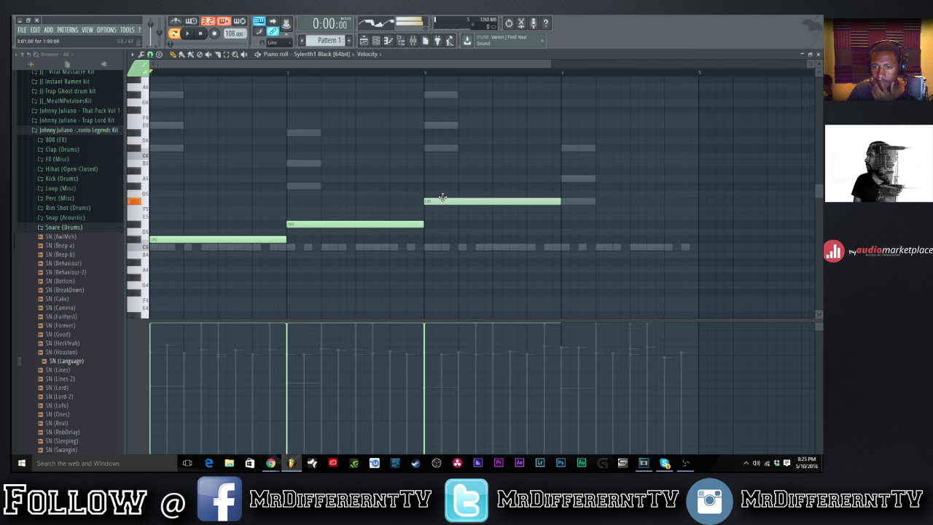
pyautogui.click(442, 195)
pyautogui.rightClick(442, 194)
pyautogui.moveTo(442, 199); pyautogui.dragTo(438, 261)
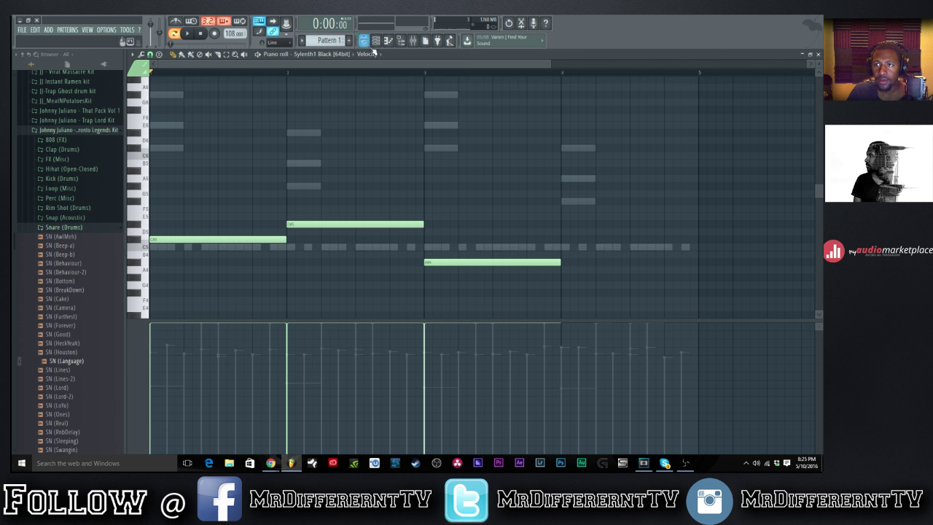
# Open the Sylenth1 channel and set its Filter A cutoff to 75.28 Hz while the pattern plays.
pyautogui.click(376, 44)
pyautogui.click(190, 166)
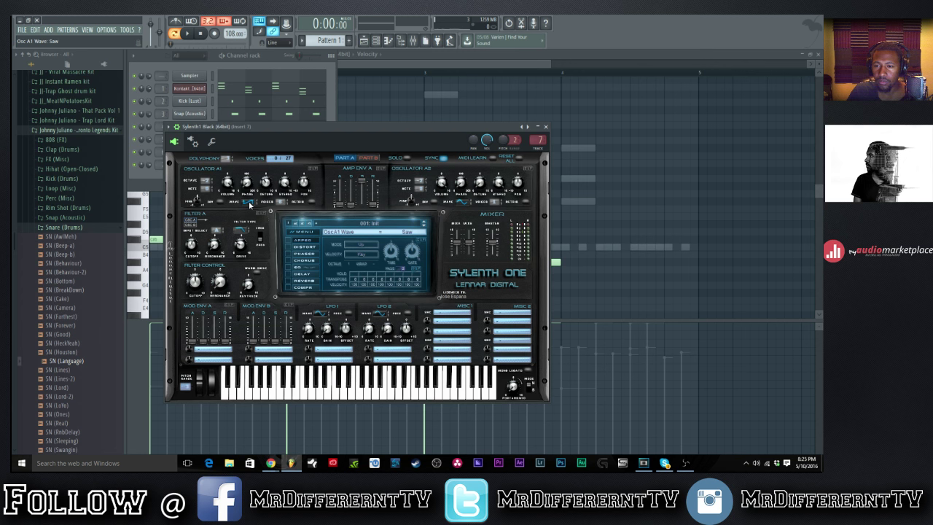
pyautogui.press('space')
pyautogui.scroll(-10, 191, 248)
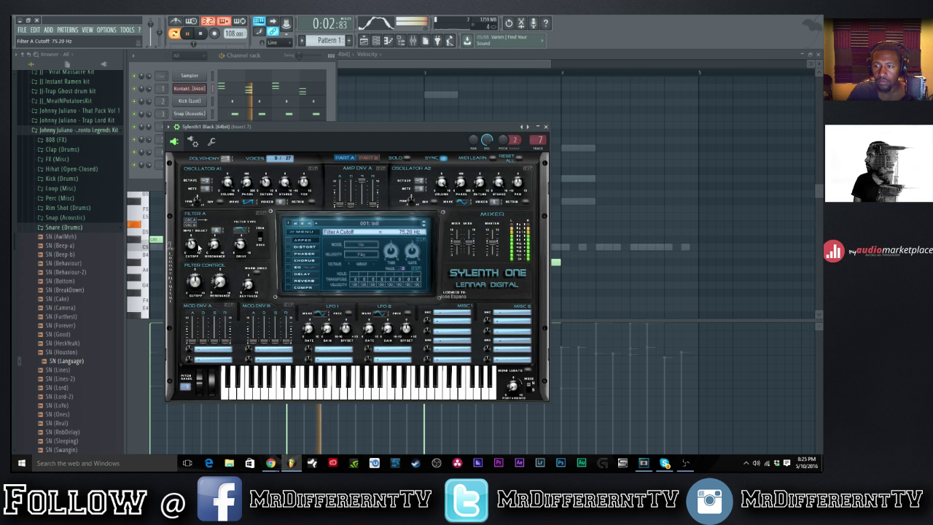
# Move the bar 3 bass note to G#4 and extend it to two bars, checking it against playback.
pyautogui.press('F7')
pyautogui.press('space')
pyautogui.moveTo(476, 261); pyautogui.dragTo(478, 279)
pyautogui.press('space')
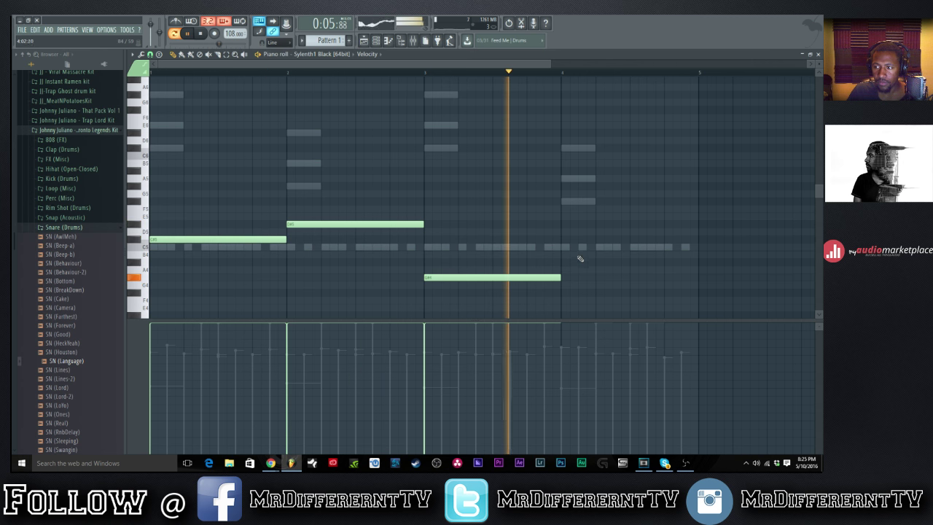
pyautogui.moveTo(560, 278); pyautogui.dragTo(693, 287)
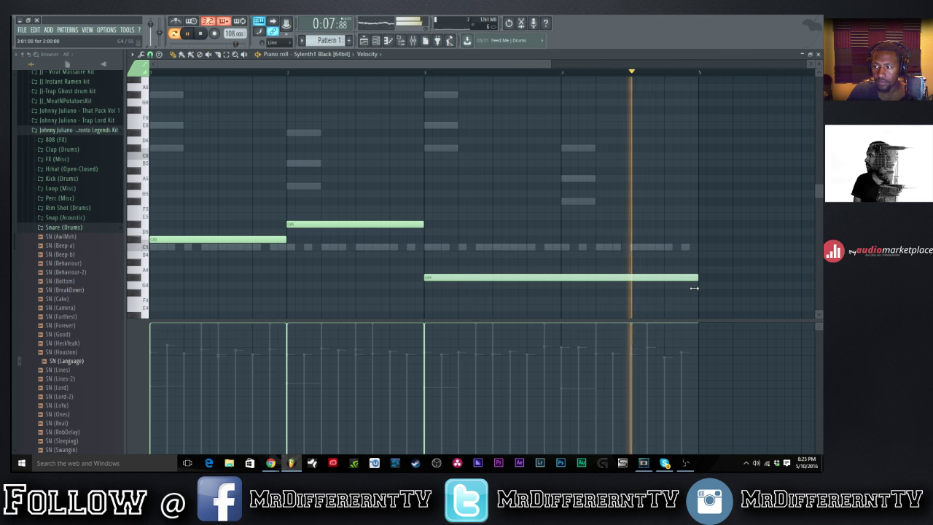
pyautogui.press('space')
# Try all three bass notes an octave lower and play the pattern.
pyautogui.hotkey('ctrl', 'Down')
pyautogui.press('space')
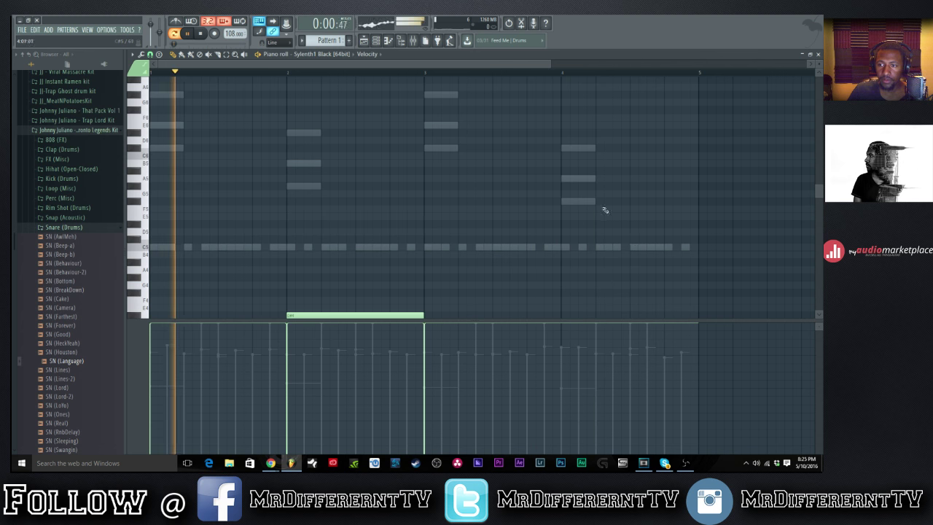
pyautogui.scroll(-3, 605, 209)
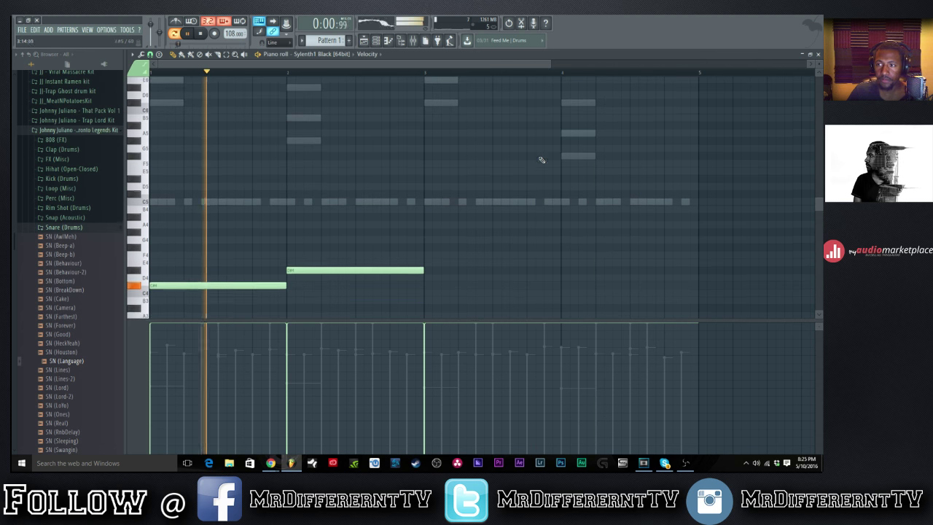
# Insert Fruity Parametric EQ 2 in slot 1 of mixer insert 7, load its next preset and audition it with playback.
pyautogui.click(424, 40)
pyautogui.press('space')
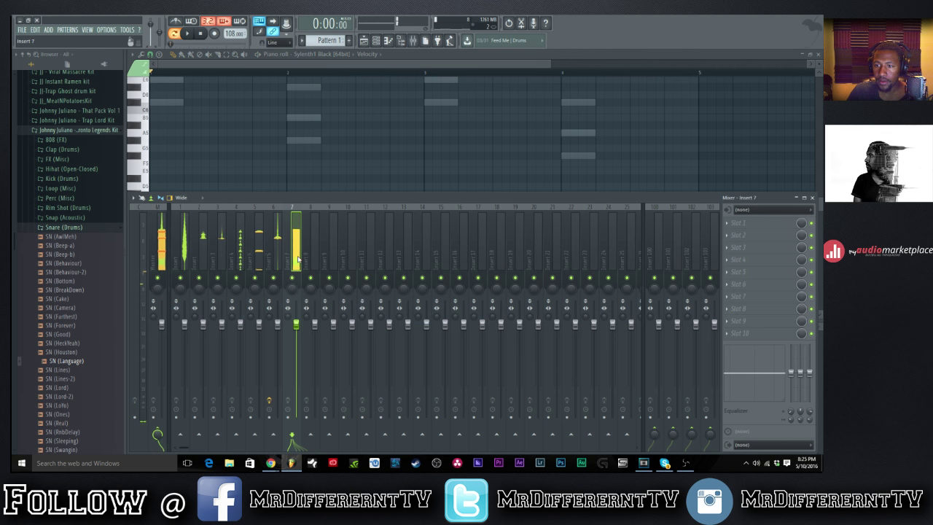
pyautogui.click(758, 223)
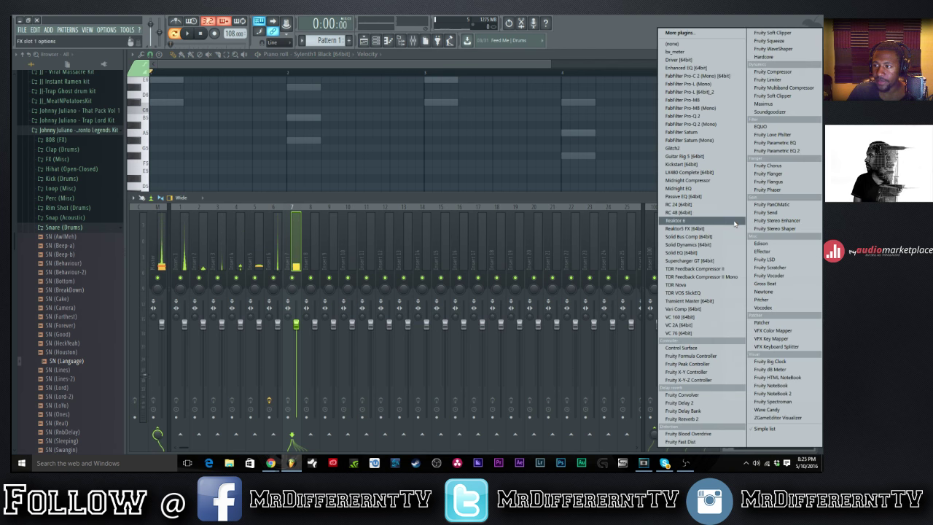
pyautogui.click(777, 151)
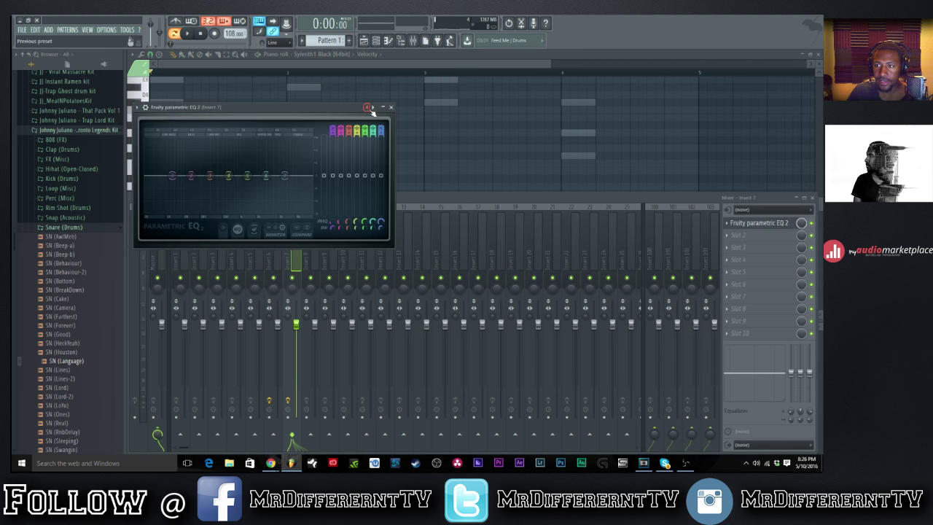
pyautogui.click(372, 107)
pyautogui.press('space')
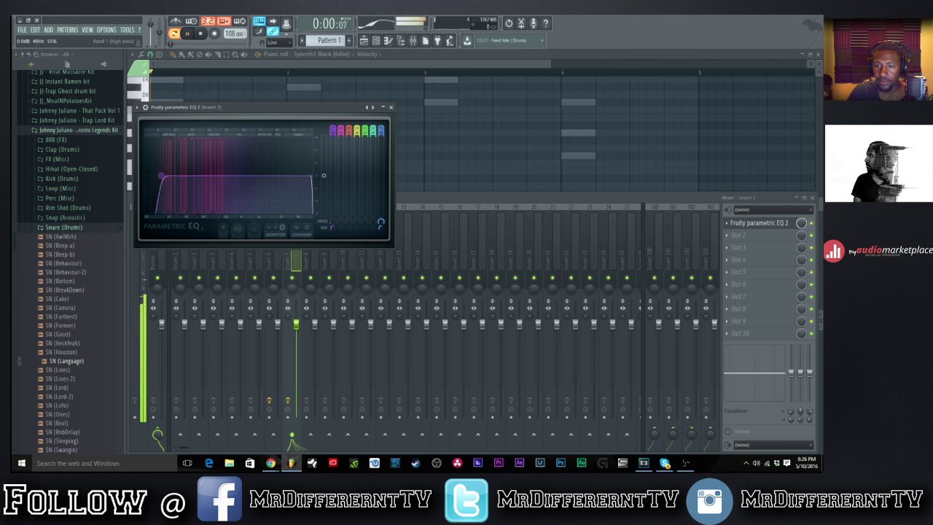
pyautogui.click(391, 107)
pyautogui.press('F9')
pyautogui.press('space')
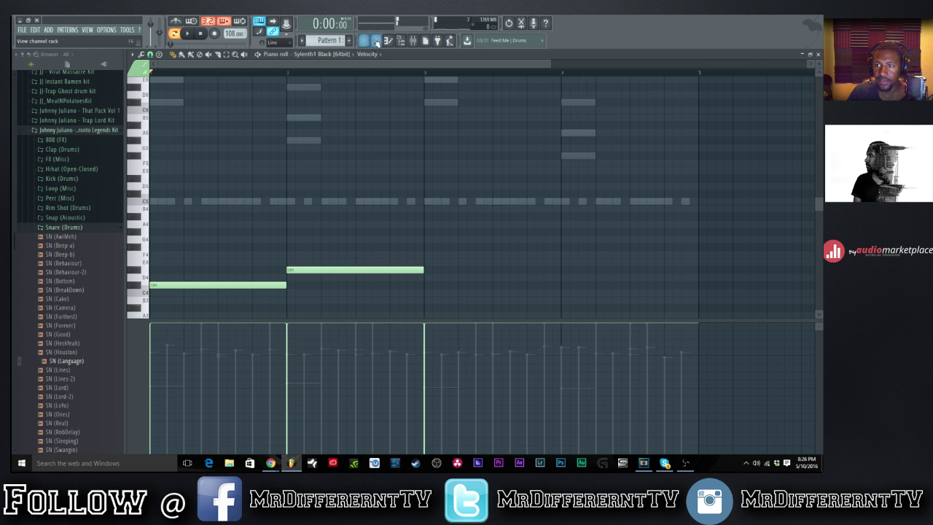
# Lower the Sylenth1 oscillator octaves, with A1 at -2, and set the Filter A drive to 3.88 during playback.
pyautogui.click(376, 41)
pyautogui.click(191, 165)
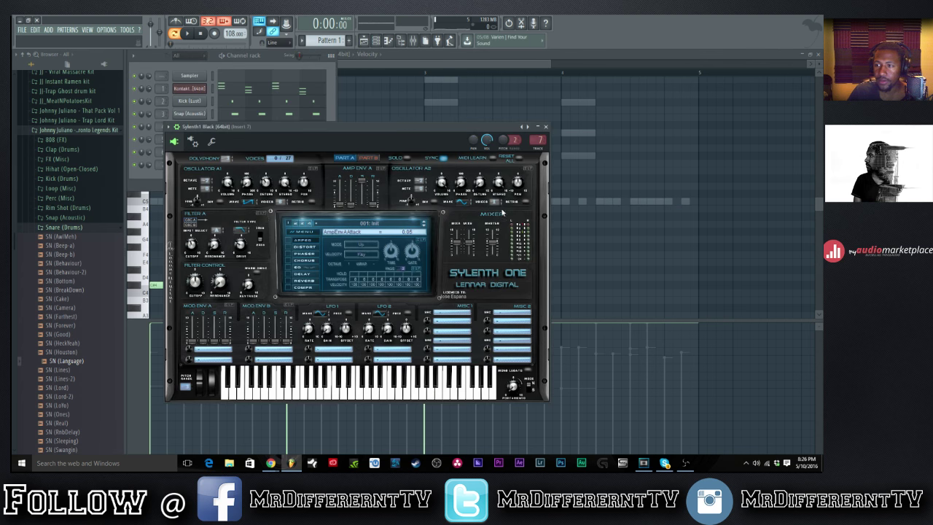
pyautogui.press('space')
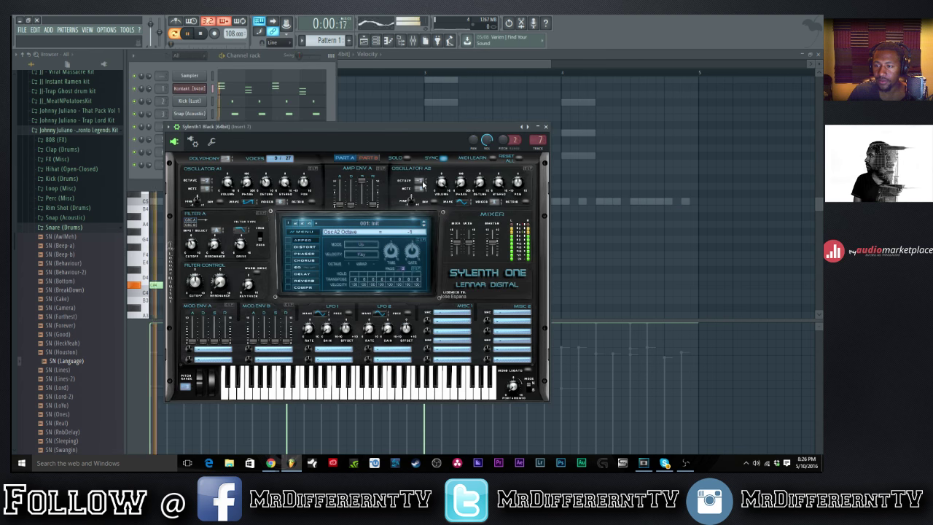
pyautogui.click(206, 182)
pyautogui.click(405, 188)
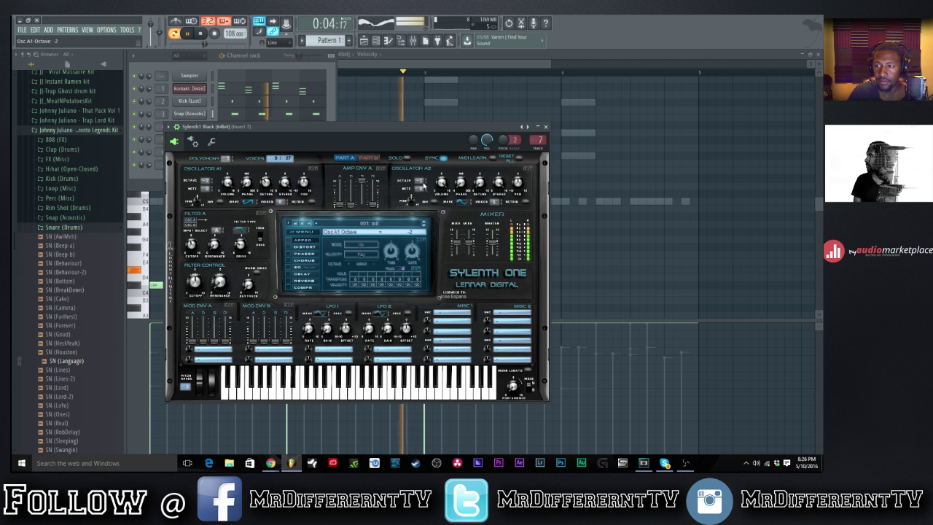
pyautogui.click(419, 182)
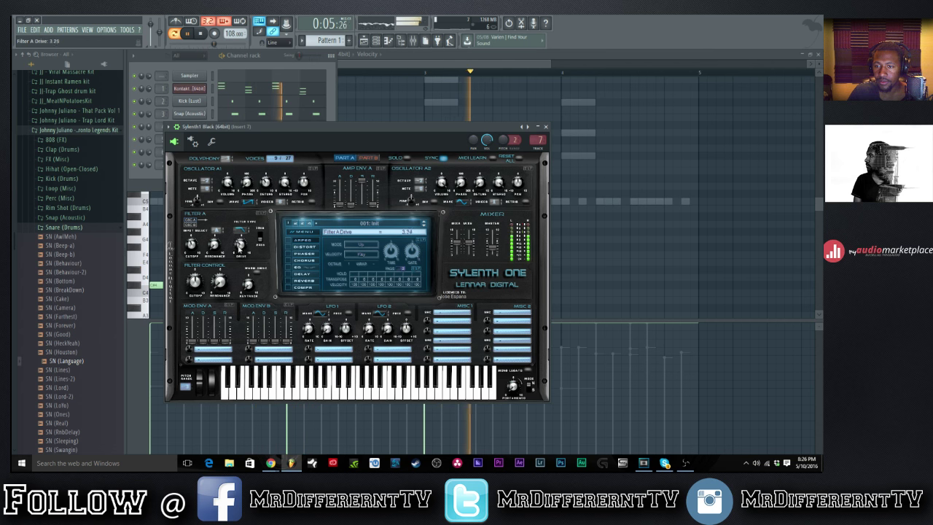
pyautogui.moveTo(239, 244); pyautogui.dragTo(240, 246)
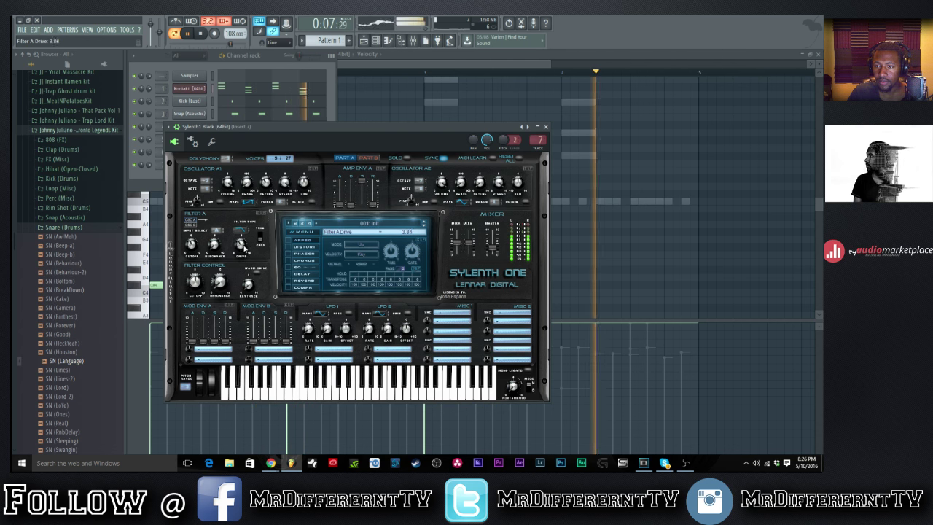
# Transpose all three bass notes back up an octave to C#5, D#5 and G#4 and play the pattern.
pyautogui.click(421, 72)
pyautogui.scroll(-3, 443, 166)
pyautogui.hotkey('ctrl', 'Up')
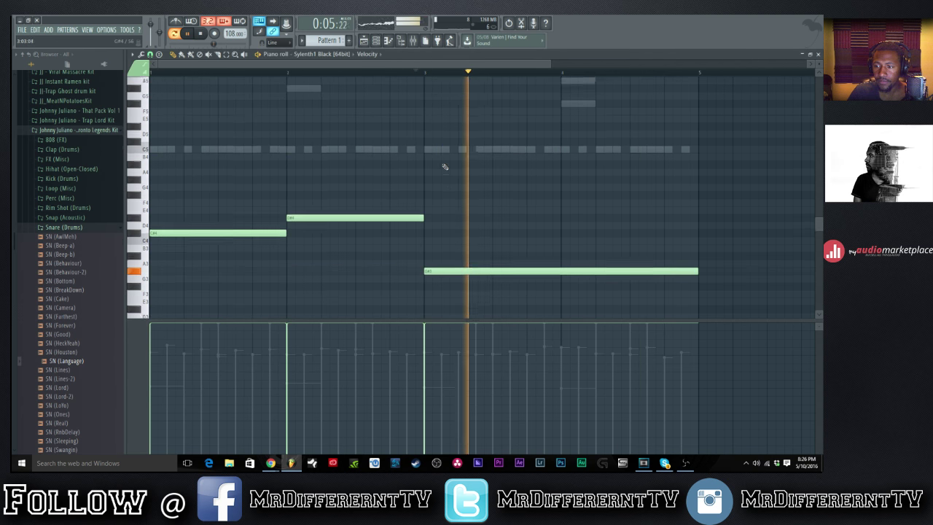
pyautogui.press('space')
pyautogui.hotkey('ctrl', 'Up')
pyautogui.scroll(2, 430, 212)
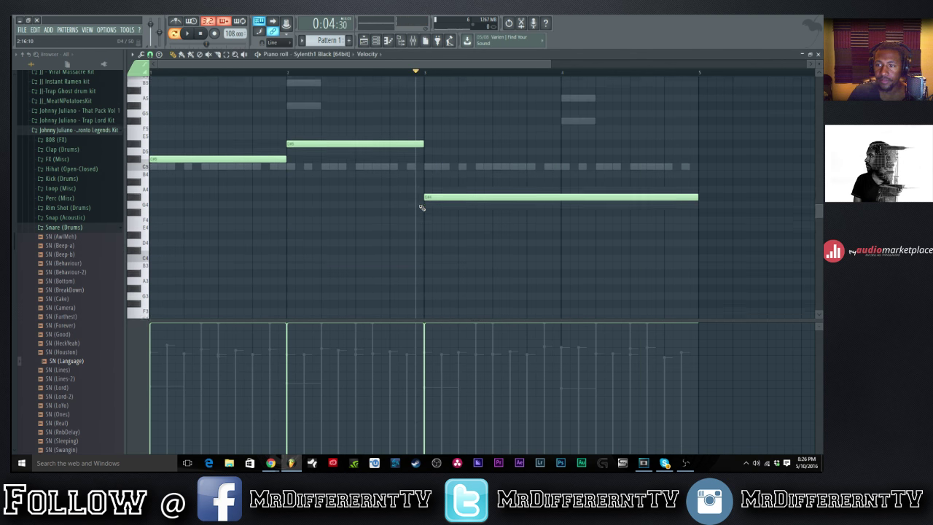
pyautogui.press('space')
pyautogui.click(202, 41)
pyautogui.press('space')
pyautogui.scroll(3, 426, 90)
# Preview samples in the Holy Grail Kit's Vox folder and add Vox (Nasty) as a new channel.
pyautogui.press('F6')
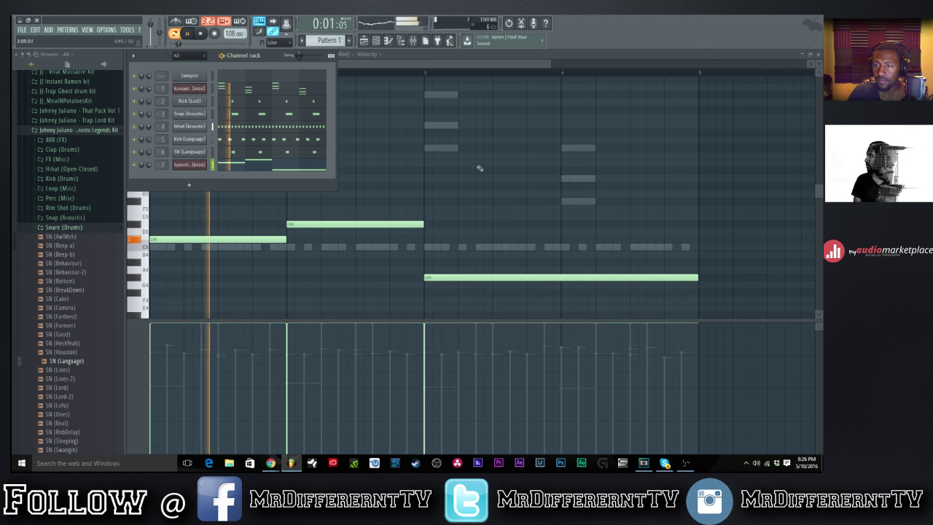
pyautogui.click(68, 228)
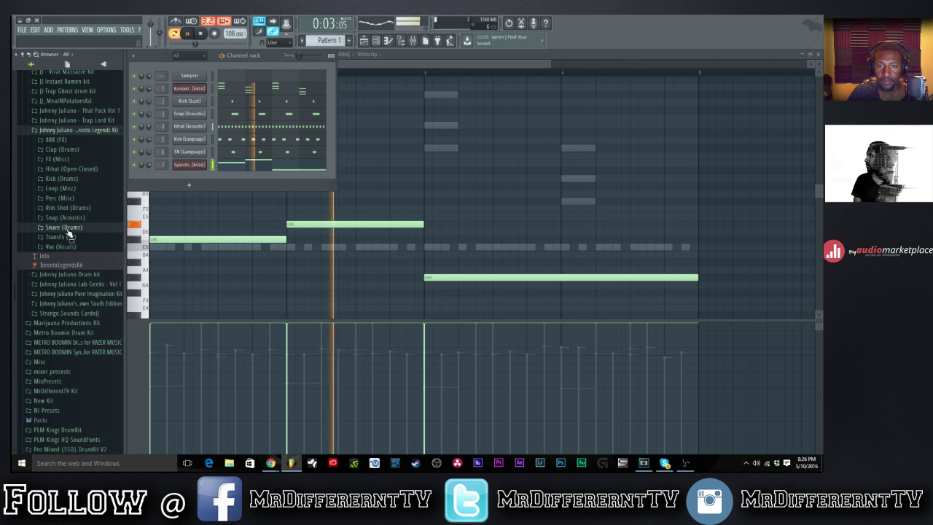
pyautogui.scroll(3, 62, 150)
pyautogui.click(66, 150)
pyautogui.press('space')
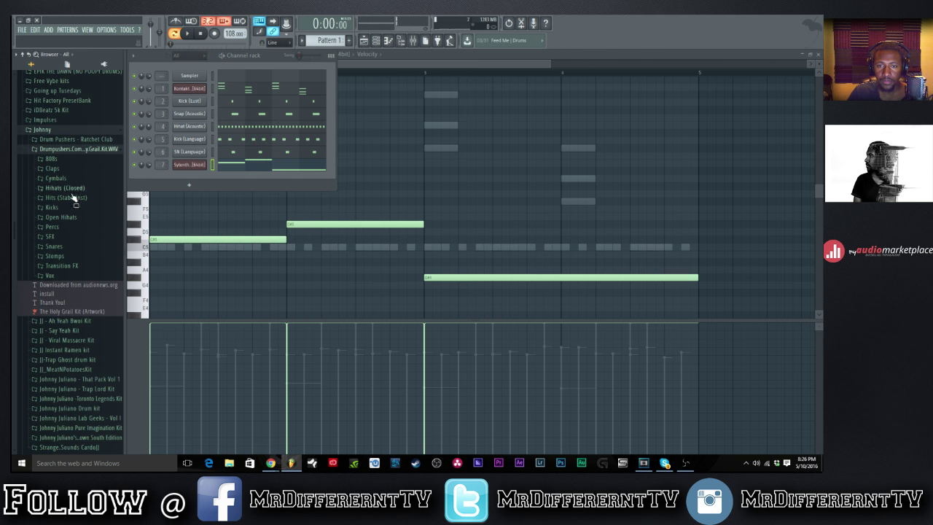
pyautogui.click(51, 276)
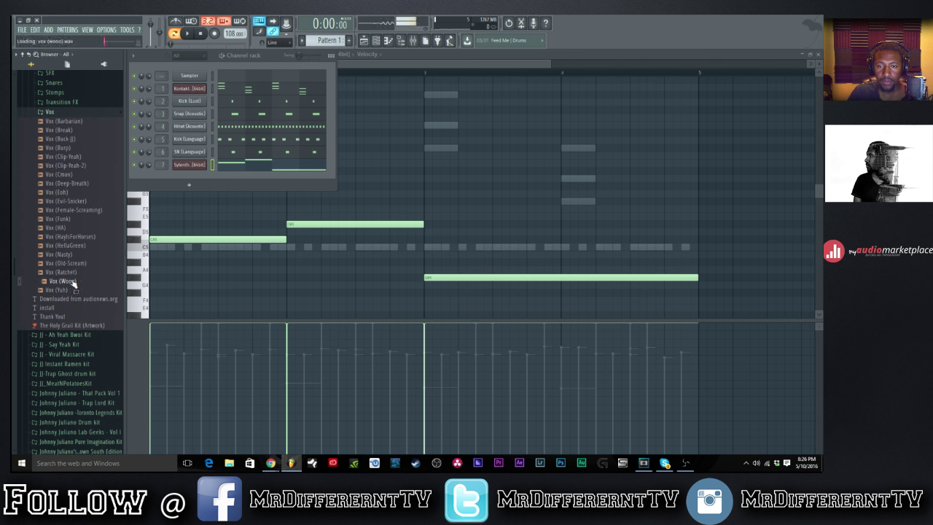
pyautogui.click(73, 266)
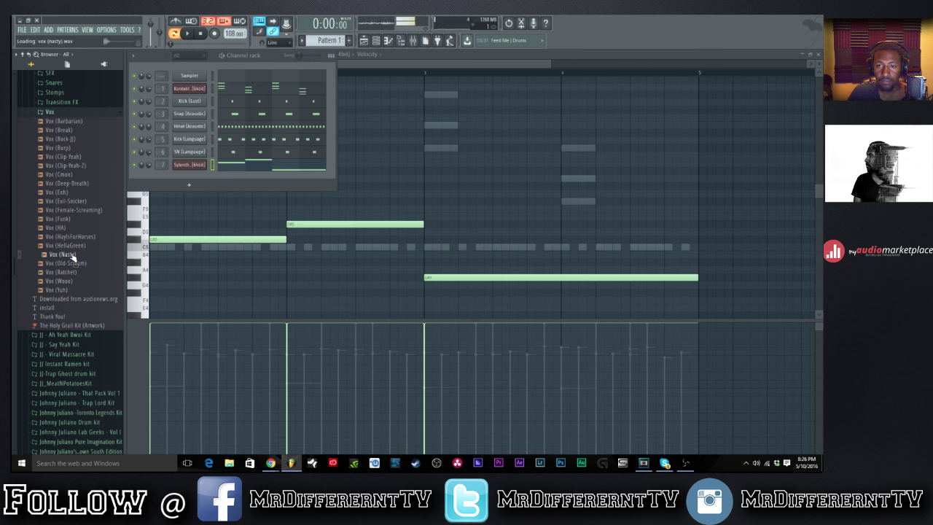
pyautogui.moveTo(191, 184); pyautogui.dragTo(189, 174)
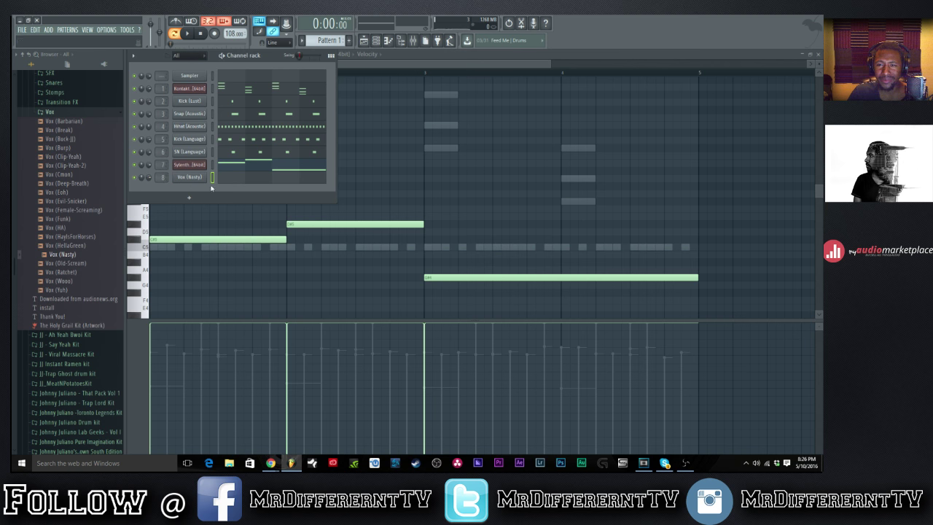
# Place four half-beat C5 notes on the beats of bar 1 for Vox (Nasty), give them descending velocities, and play the pattern.
pyautogui.press('F7')
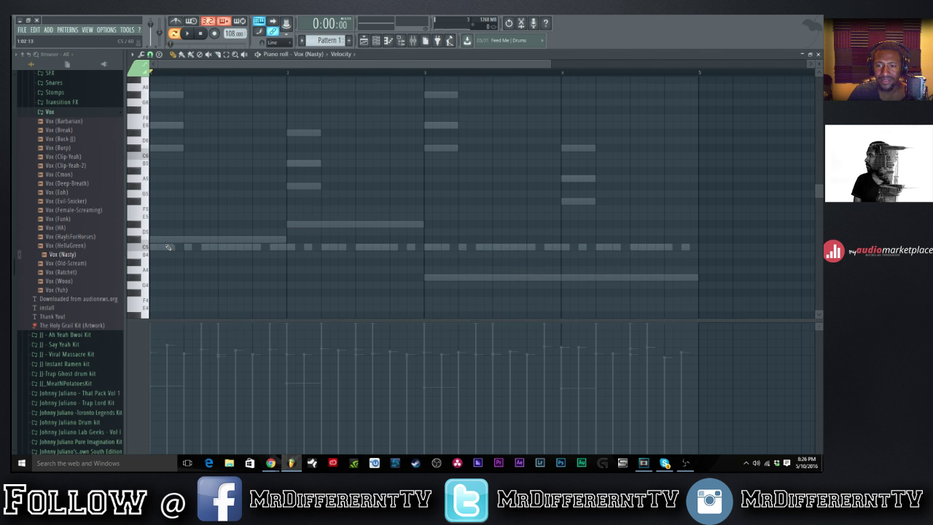
pyautogui.click(156, 248)
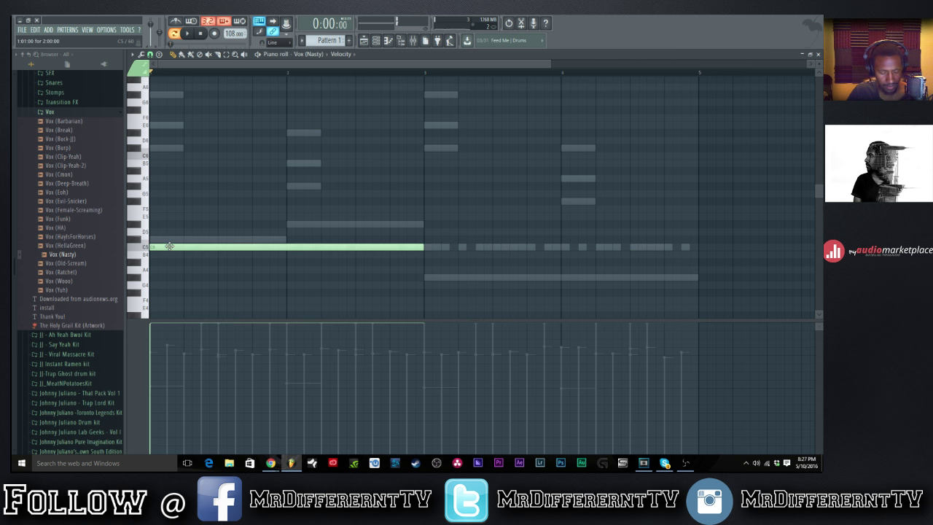
pyautogui.hotkey('ctrl', 'z')
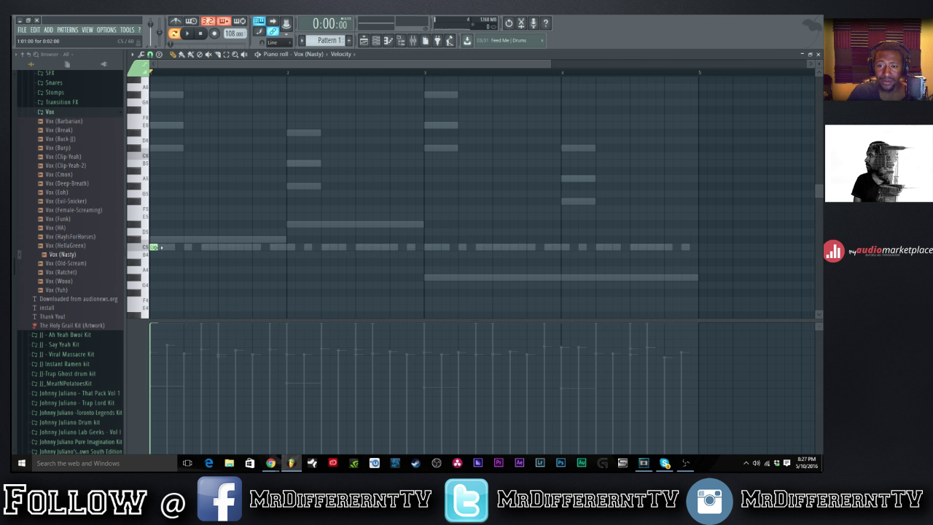
pyautogui.click(190, 248)
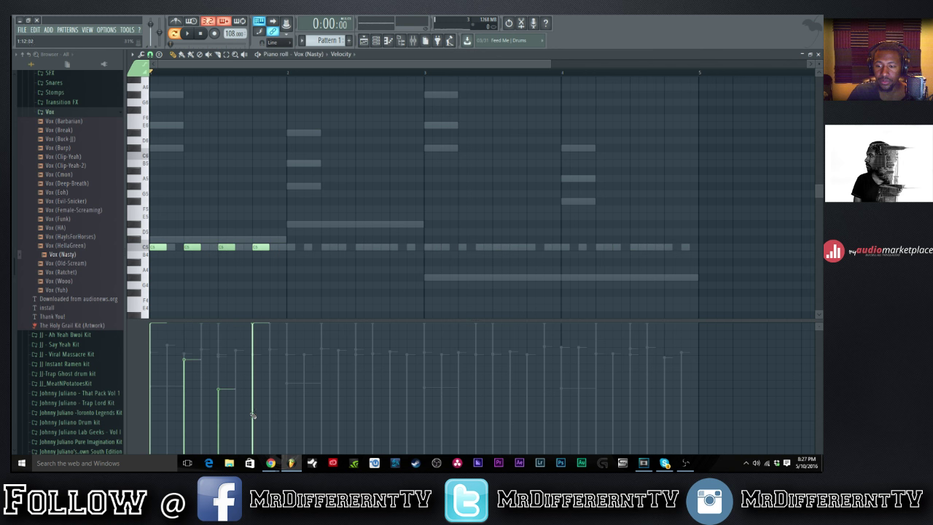
pyautogui.press('space')
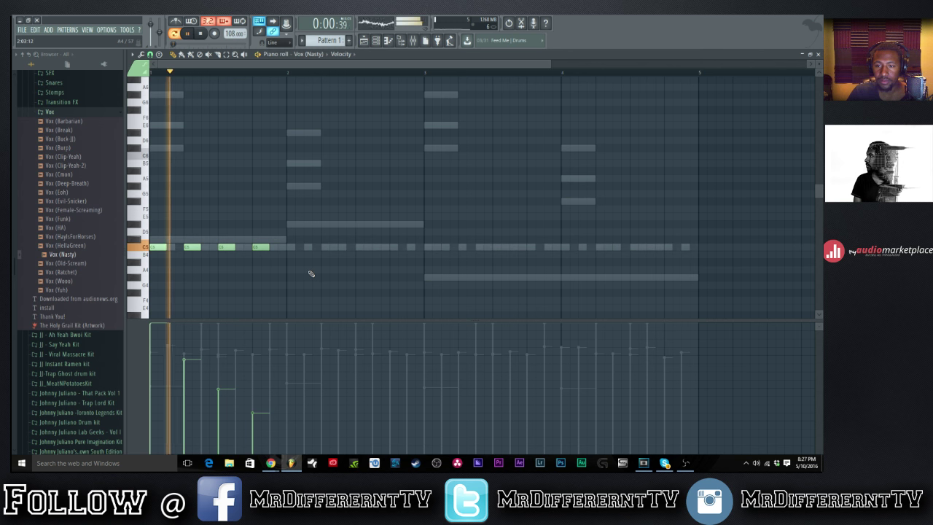
# Stop playback and duplicate the four Vox (Nasty) notes so the pattern repeats at the start of bars 2, 3 and 4.
pyautogui.press('space')
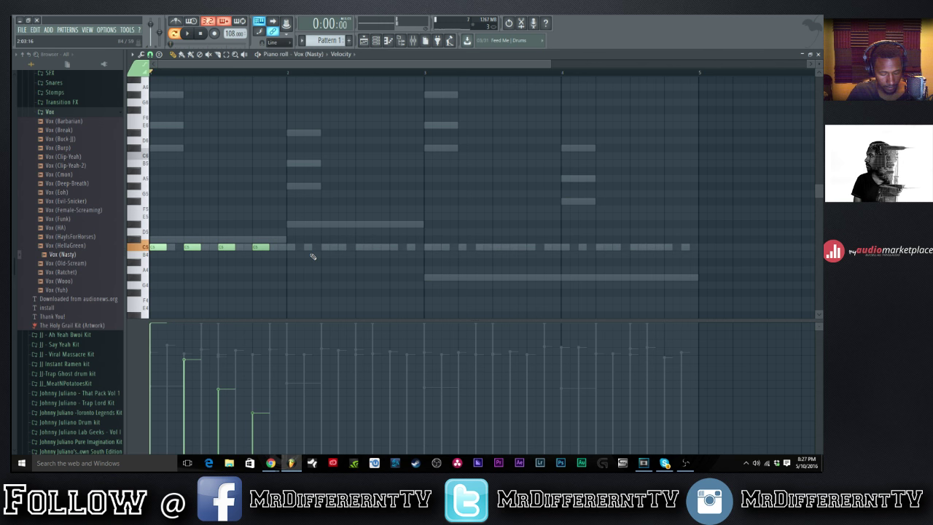
pyautogui.hotkey('ctrl', 'b')
pyautogui.moveTo(280, 248); pyautogui.dragTo(296, 248)
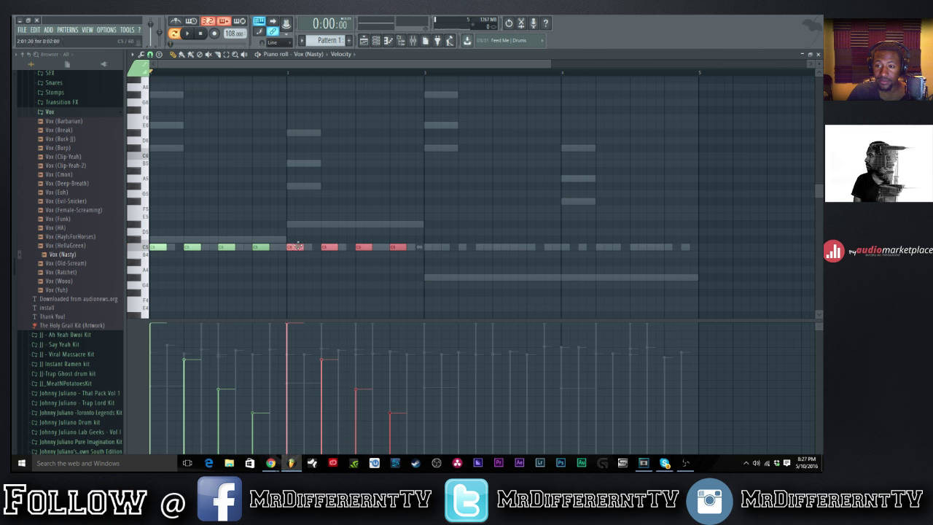
pyautogui.click(316, 230)
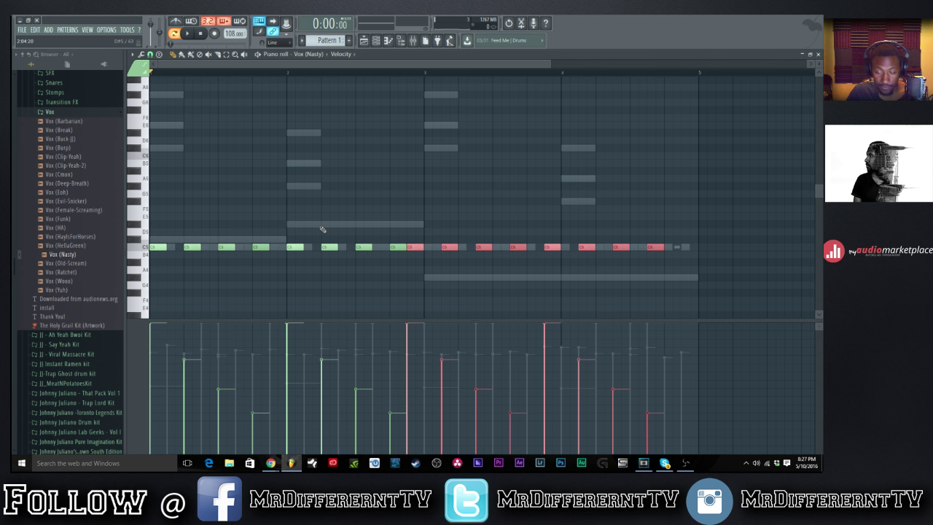
pyautogui.hotkey('ctrl', 'b')
pyautogui.click(436, 237)
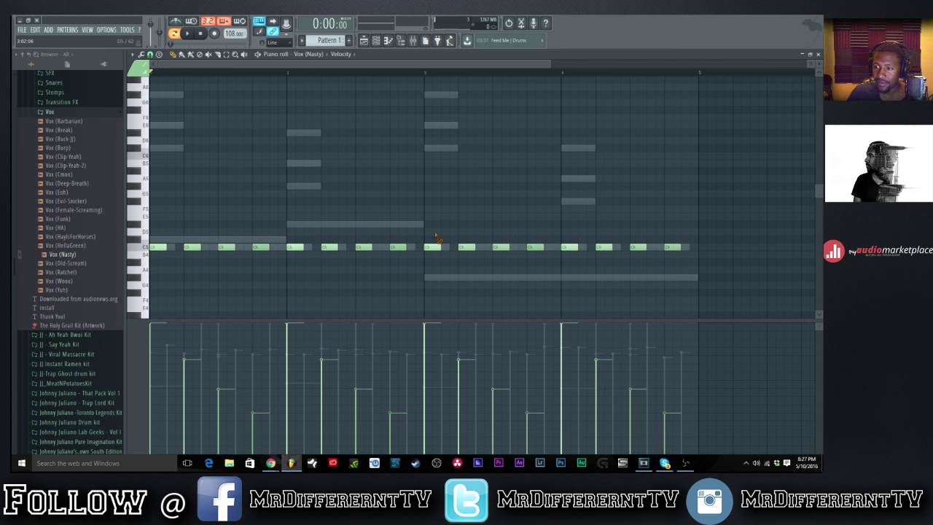
pyautogui.hotkey('alt', 'r')
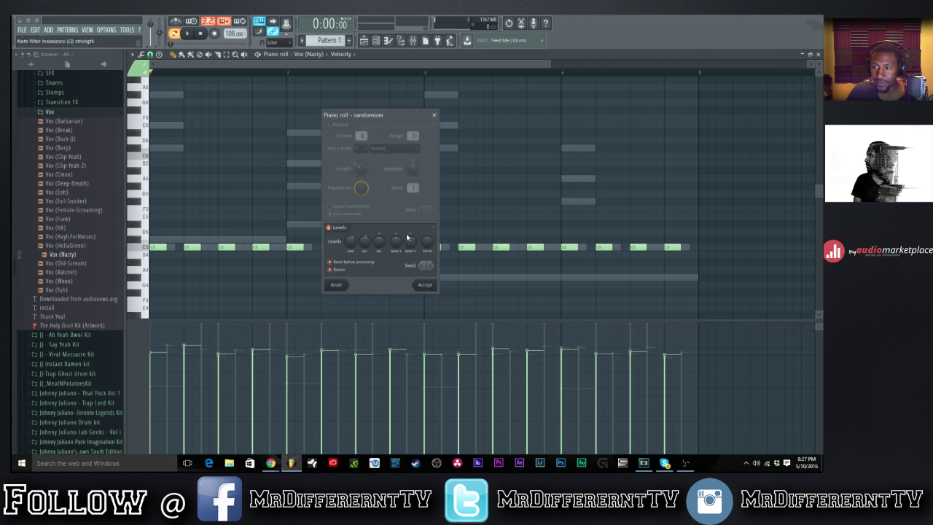
pyautogui.moveTo(358, 246); pyautogui.dragTo(358, 255)
pyautogui.click(424, 284)
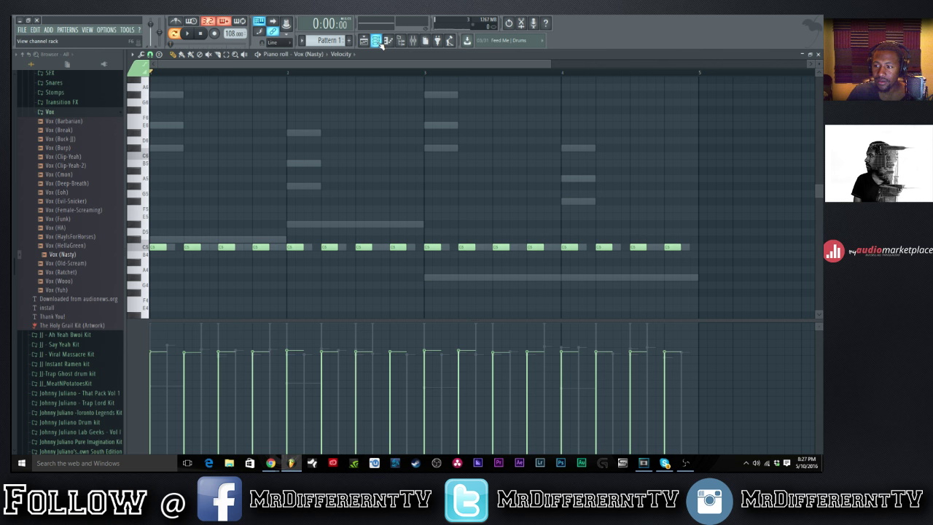
pyautogui.click(34, 29)
pyautogui.click(55, 39)
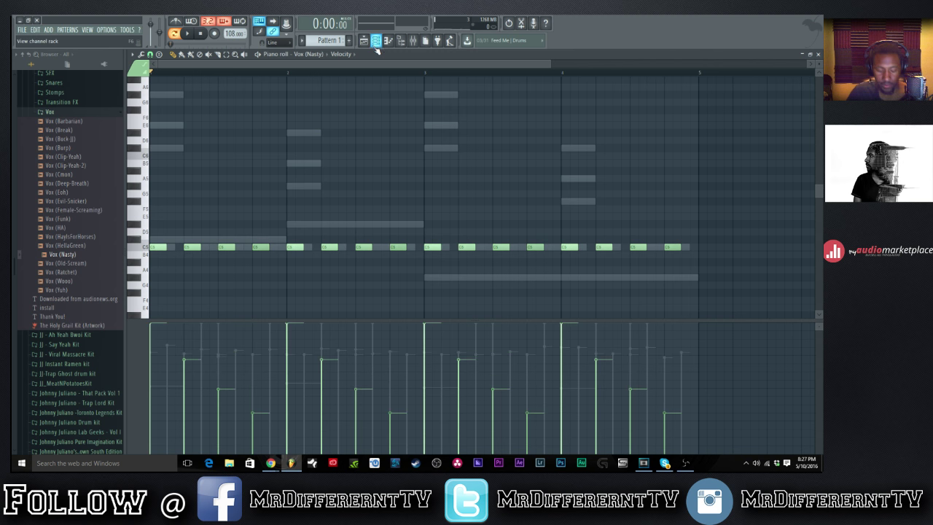
# Randomize the note panning of the Vox (Nasty) notes with a higher pan level in the piano roll randomizer.
pyautogui.hotkey('alt', 'r')
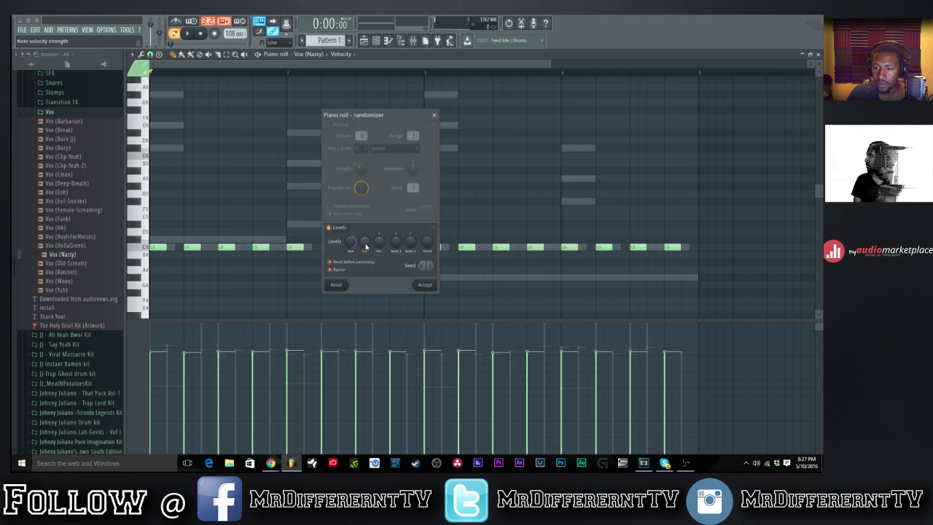
pyautogui.click(351, 242)
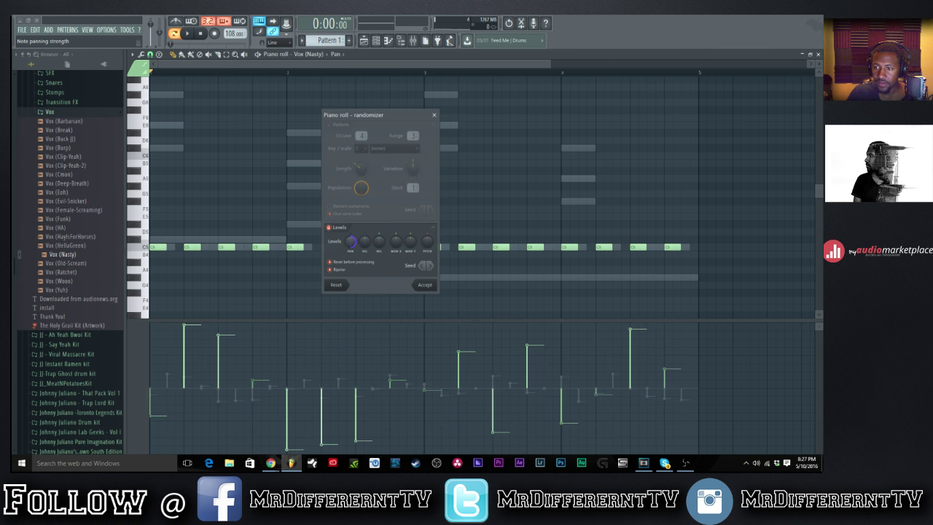
pyautogui.click(429, 285)
# Redraw descending note velocities for Vox (Nasty) within each of the four bars and play the pattern.
pyautogui.click(337, 53)
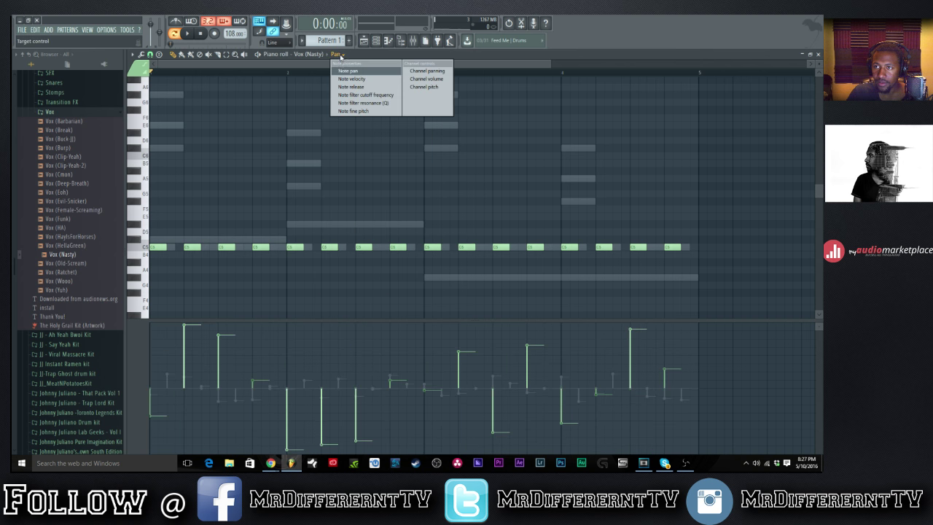
pyautogui.click(351, 78)
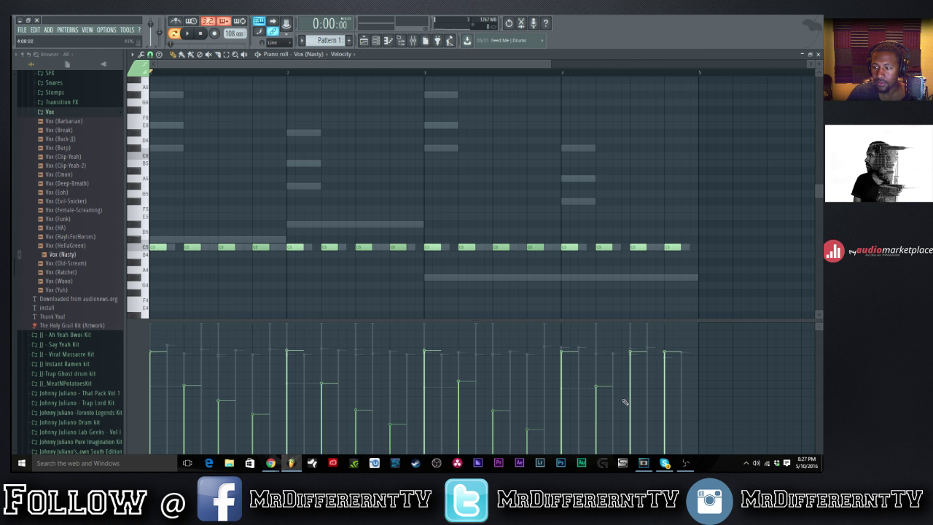
pyautogui.press('space')
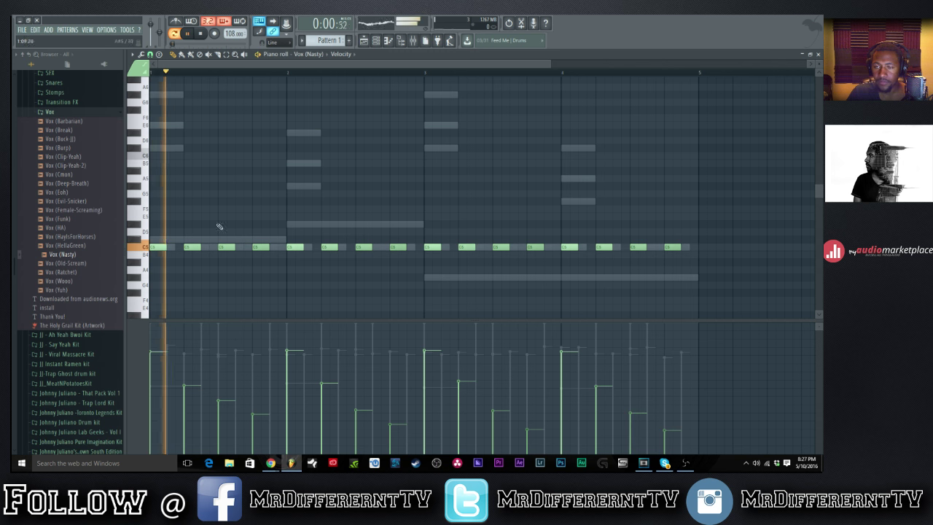
# Collapse the Vox sample folder and add another Sylenth1 Black [64bit] instrument to the channel rack.
pyautogui.press('F6')
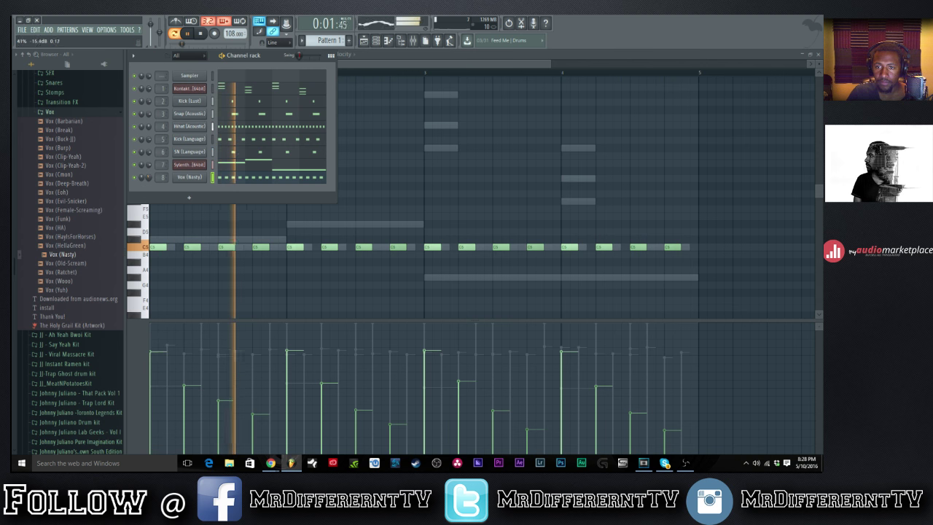
pyautogui.click(53, 113)
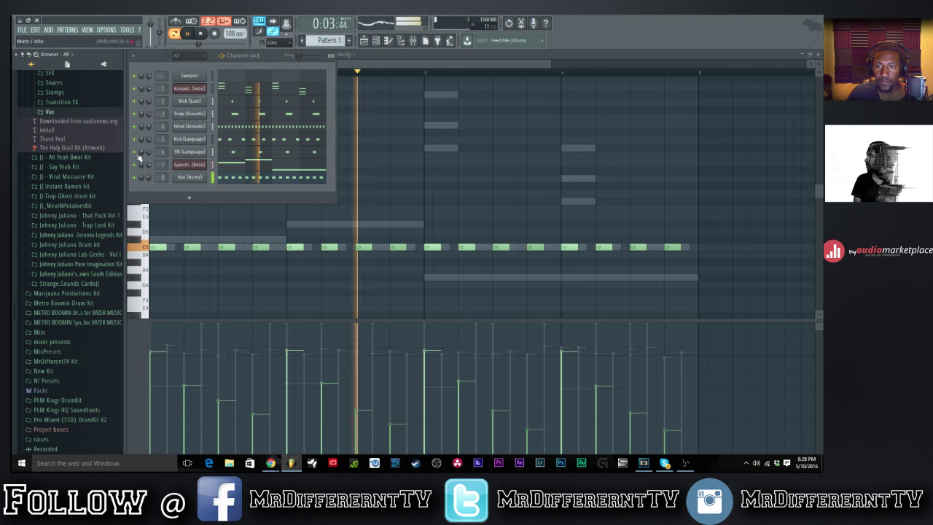
pyautogui.click(189, 196)
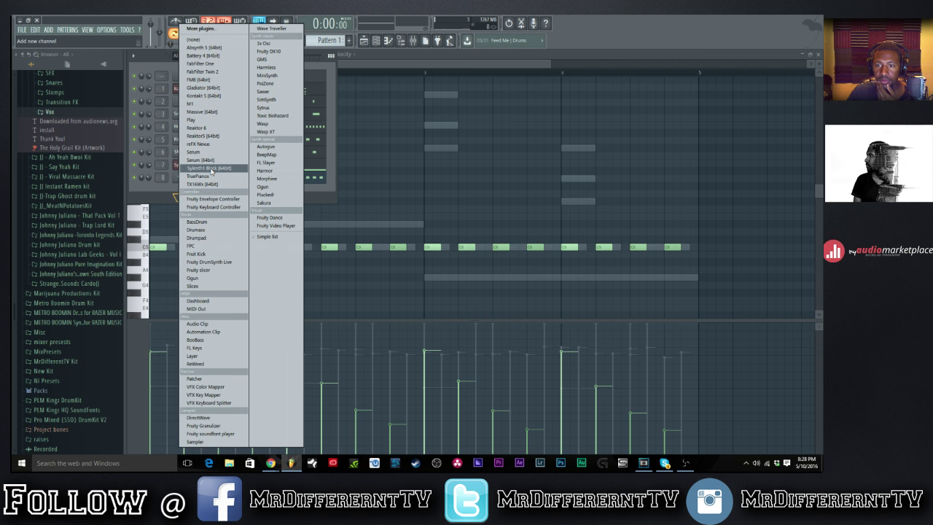
pyautogui.click(211, 169)
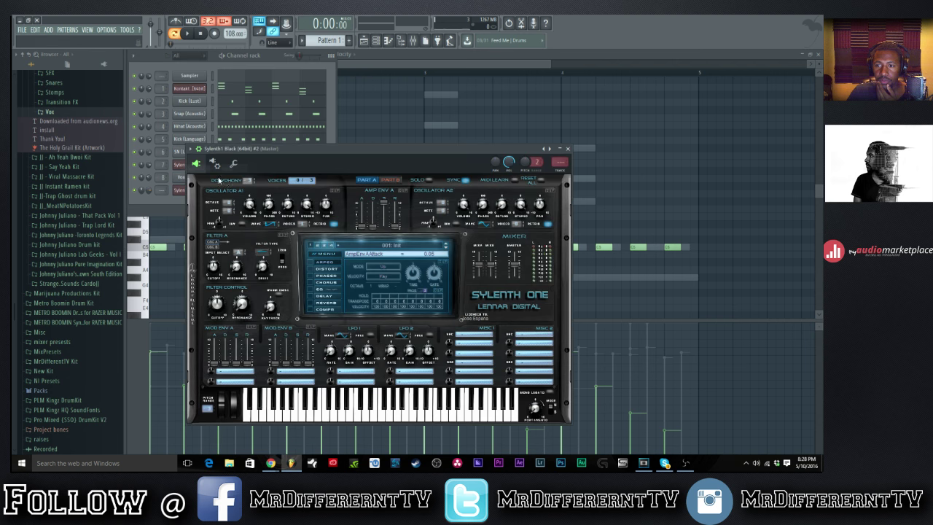
# Load a preset bank from a subfolder of the Sylenth1 presets folder into the new Sylenth1.
pyautogui.click(332, 260)
pyautogui.click(339, 282)
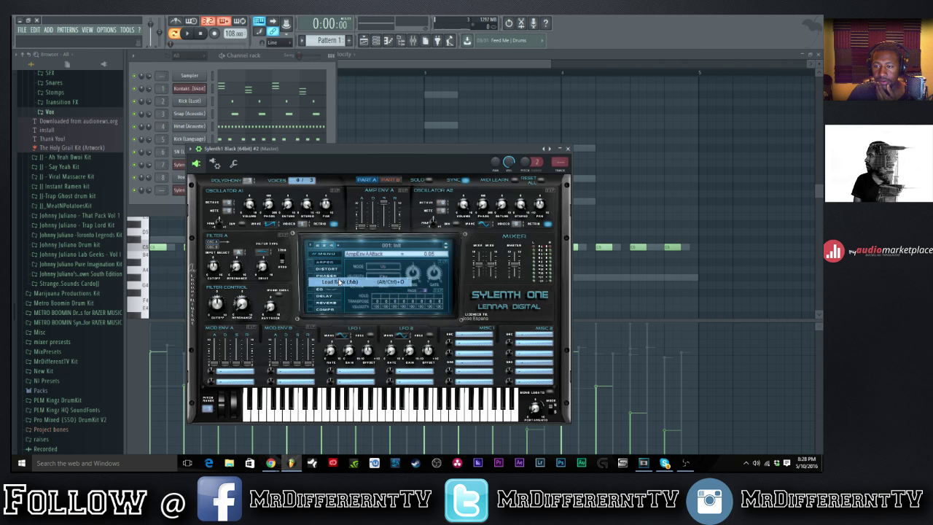
pyautogui.click(339, 282)
pyautogui.click(414, 170)
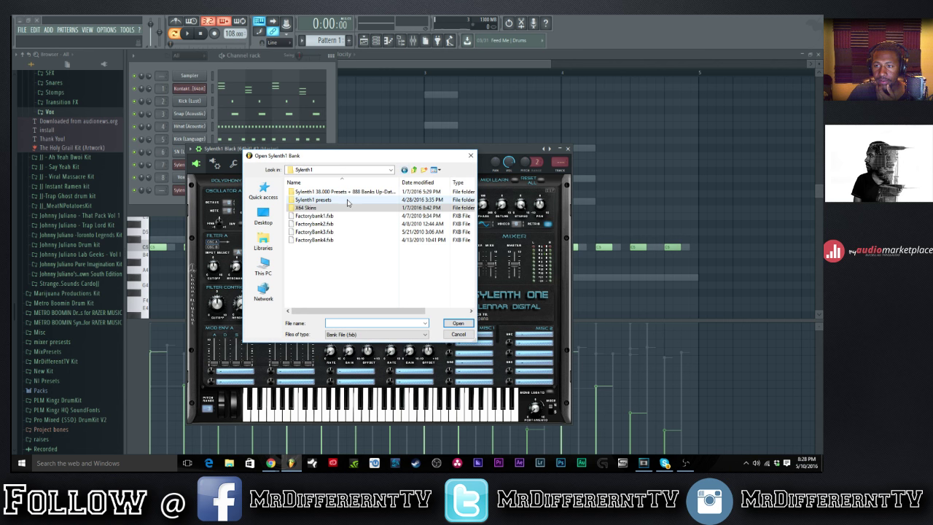
pyautogui.doubleClick(348, 203)
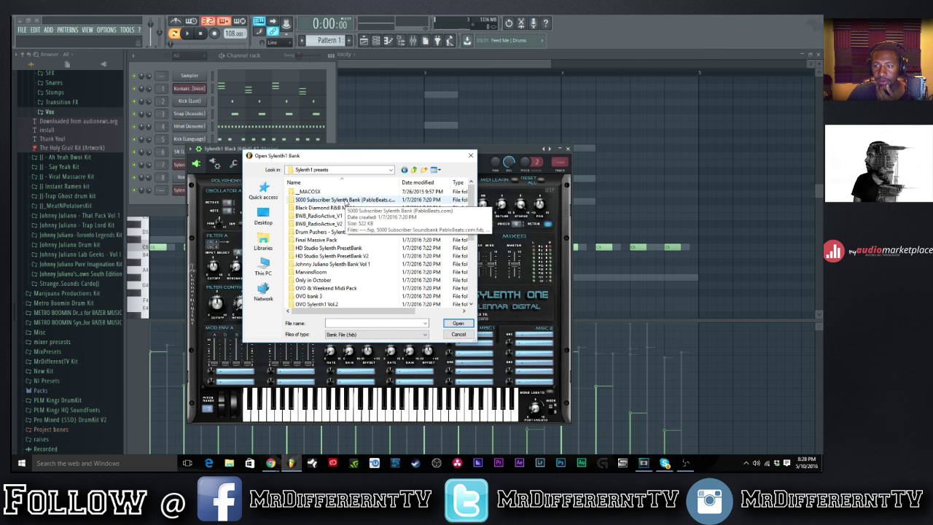
pyautogui.doubleClick(321, 271)
pyautogui.doubleClick(314, 201)
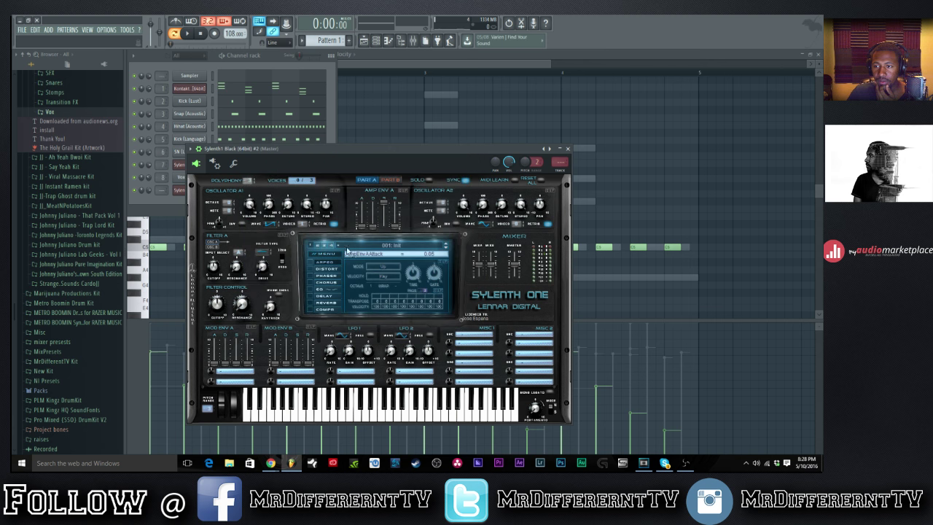
# Audition the lead presets from 011: Lead - Can't hold back onward and settle on 015: Leads - Epic lead gtr.
pyautogui.click(359, 246)
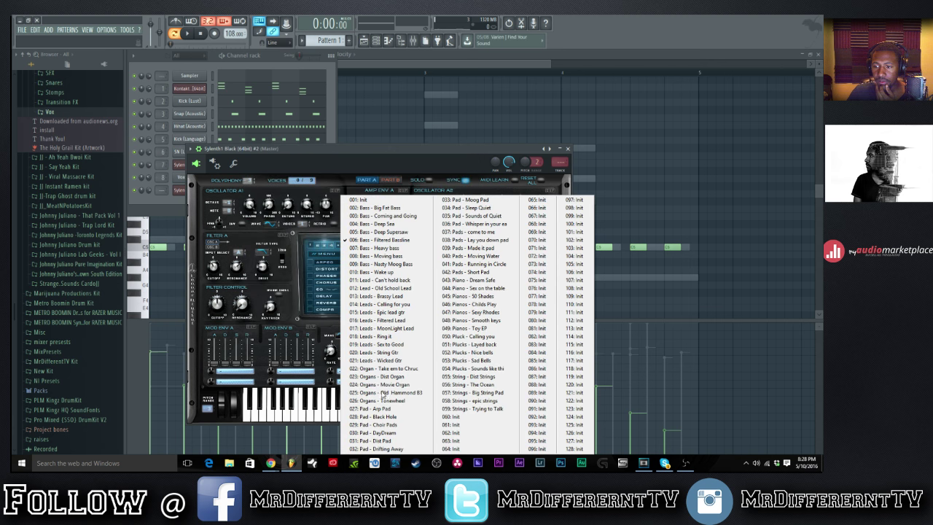
pyautogui.click(376, 279)
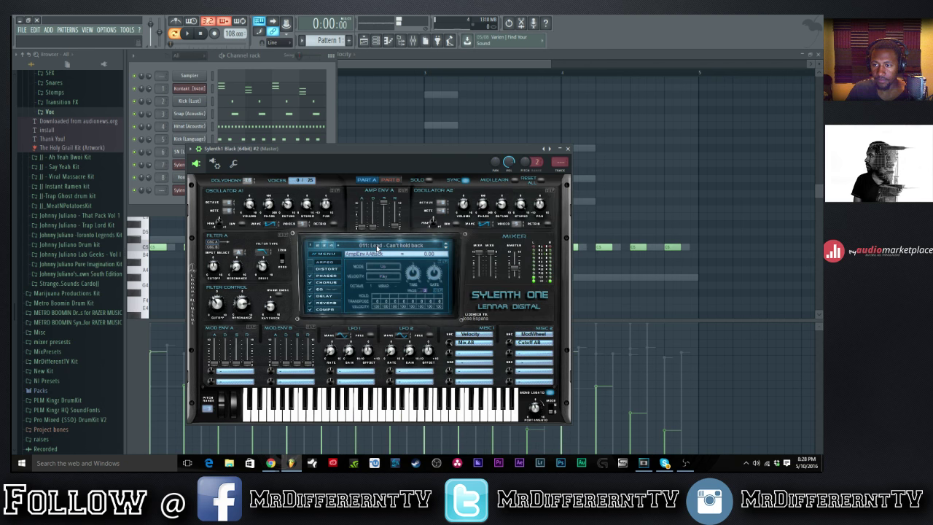
pyautogui.scroll(-1, 377, 249)
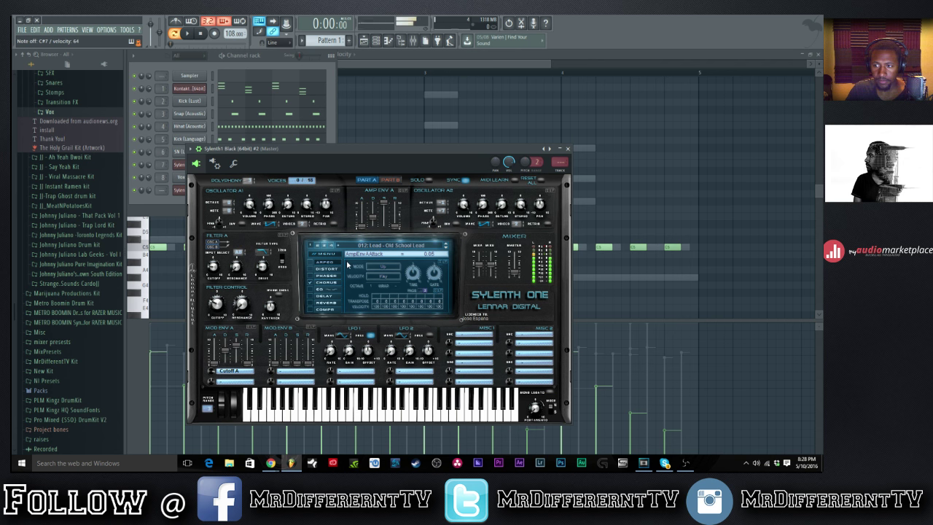
pyautogui.scroll(-1, 379, 245)
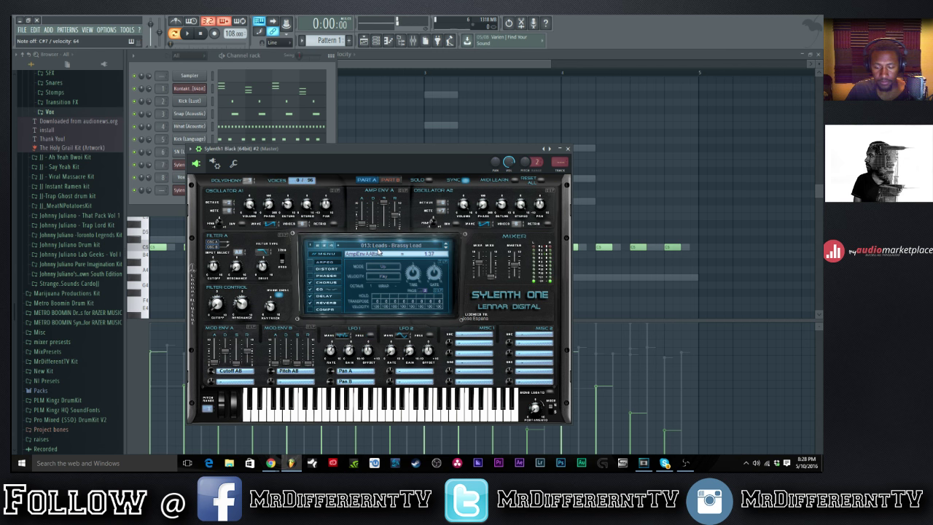
pyautogui.scroll(-2, 379, 250)
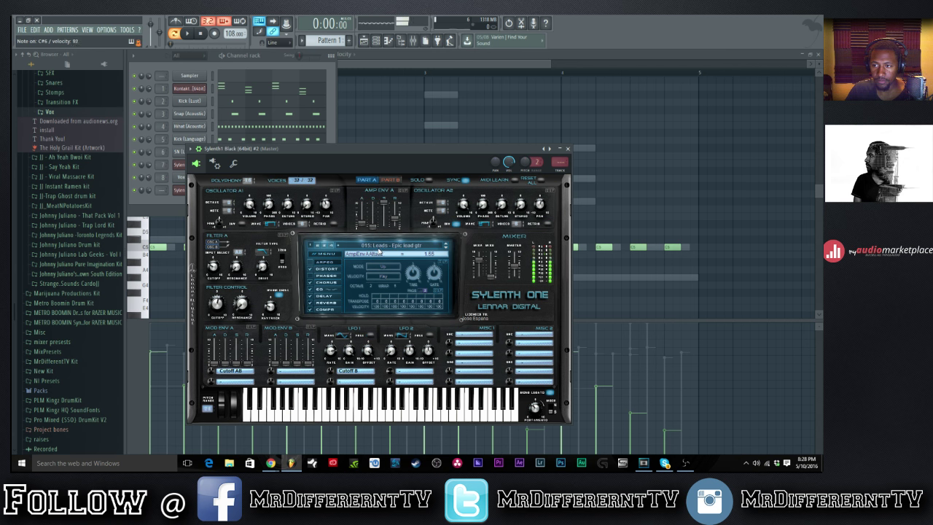
# Route the new Sylenth1 channel to mixer track 9 and rehearse the lead over the playing pattern.
pyautogui.click(146, 192)
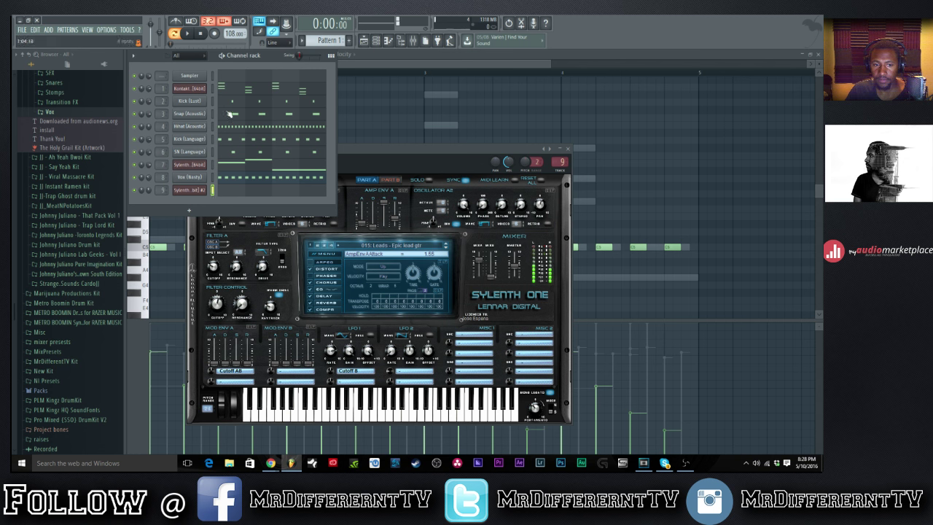
pyautogui.click(189, 36)
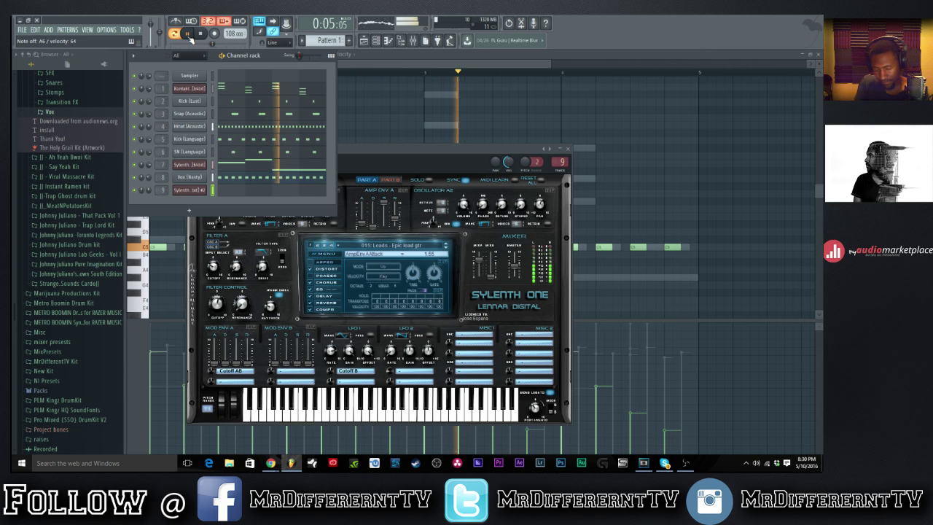
pyautogui.click(188, 34)
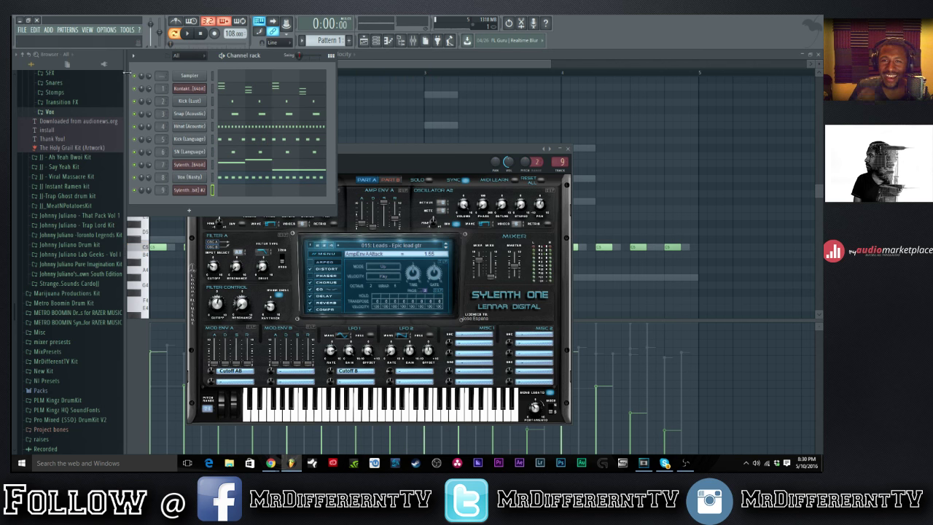
# Start saving the project under a new name and browse OS (G:) to the 2016 folder inside the FL Studio 12 projects folder.
pyautogui.click(27, 31)
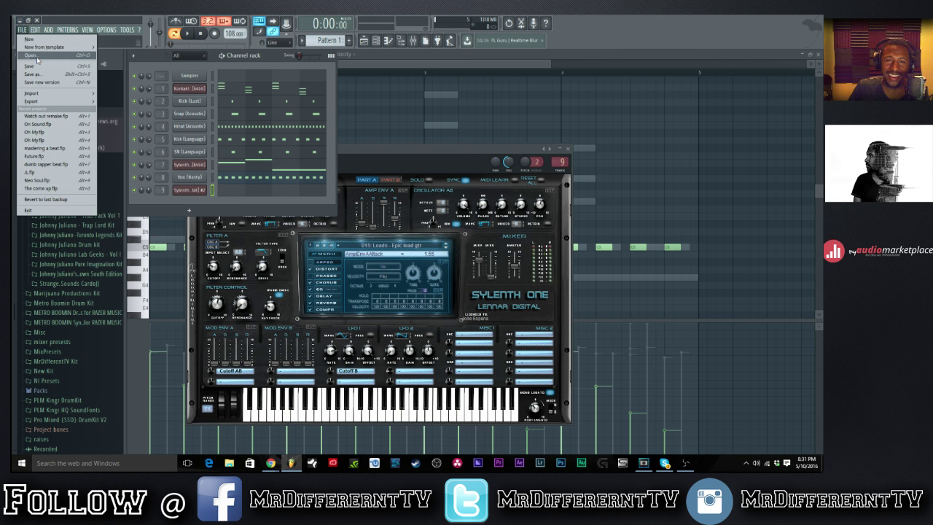
pyautogui.click(40, 71)
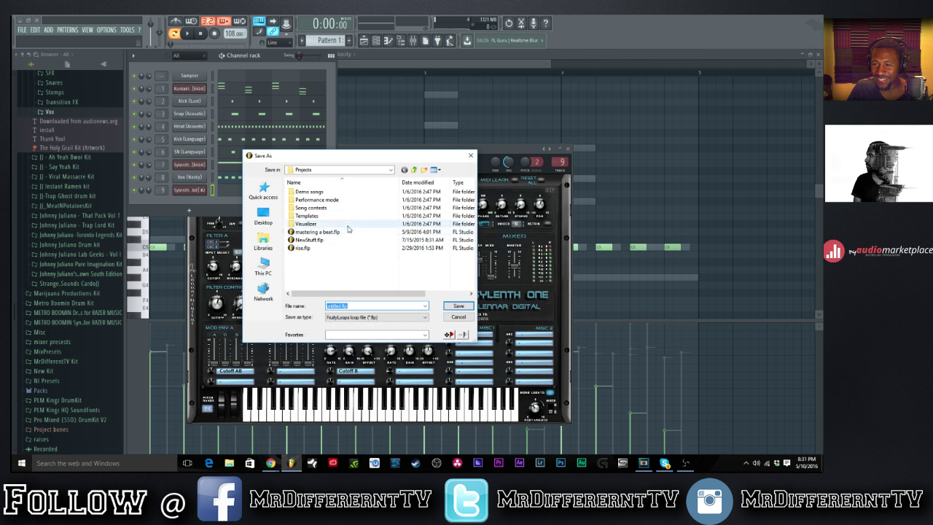
pyautogui.click(263, 267)
pyautogui.scroll(-3, 323, 255)
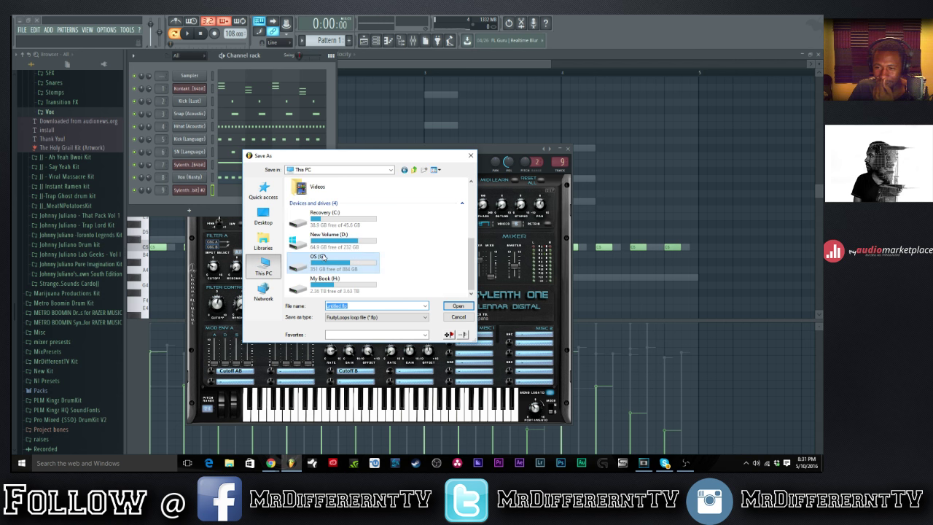
pyautogui.doubleClick(324, 254)
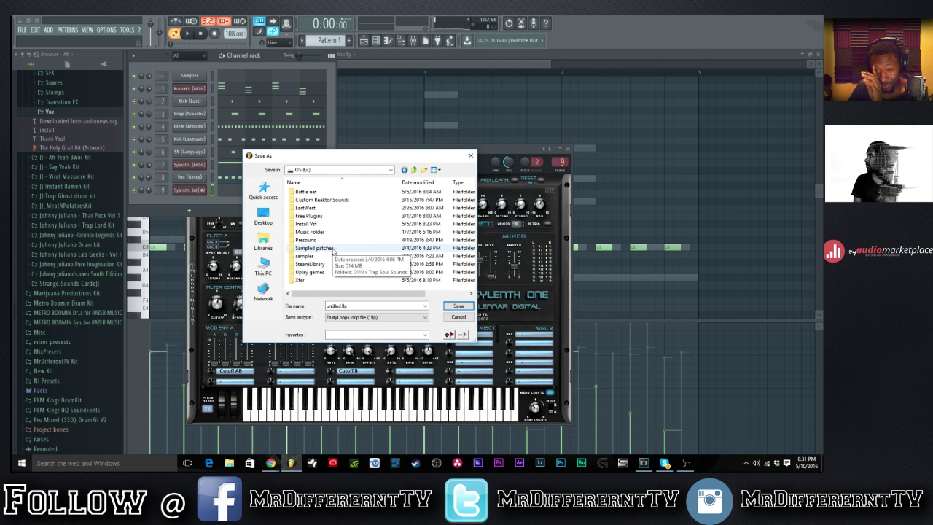
pyautogui.doubleClick(323, 232)
pyautogui.doubleClick(331, 272)
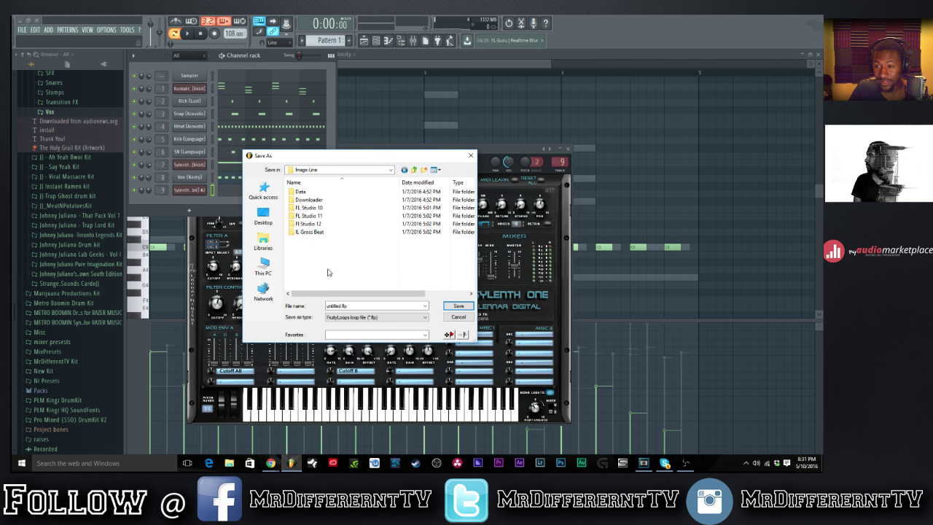
pyautogui.doubleClick(319, 225)
pyautogui.doubleClick(307, 192)
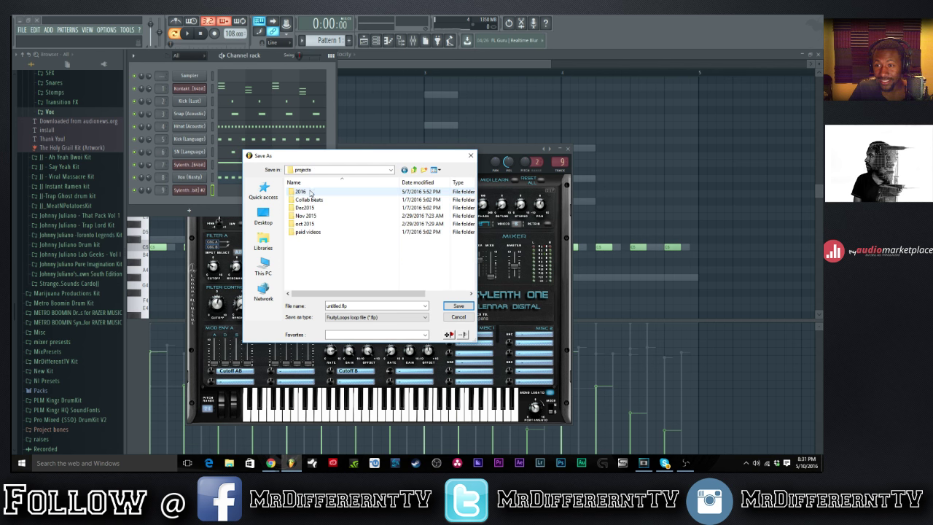
pyautogui.doubleClick(311, 192)
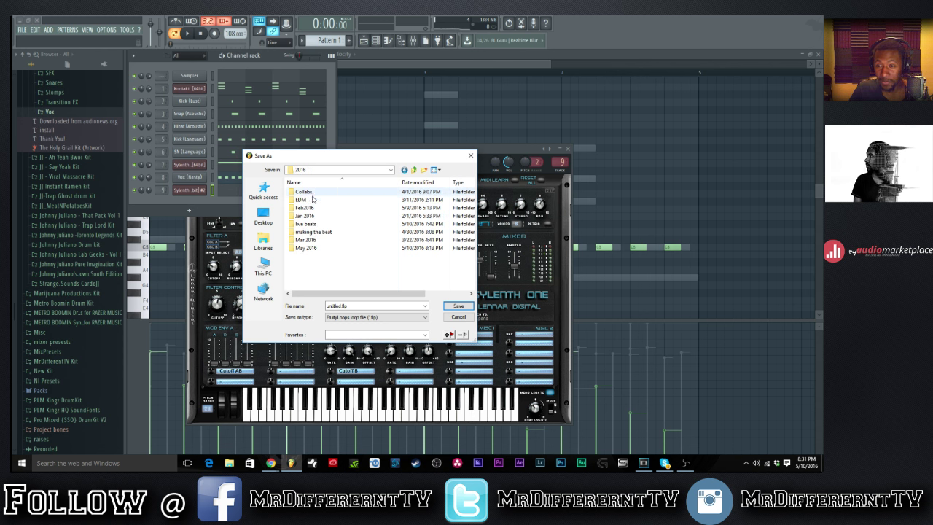
# Save the project as Sexy Robot in the live beats folder.
pyautogui.doubleClick(320, 247)
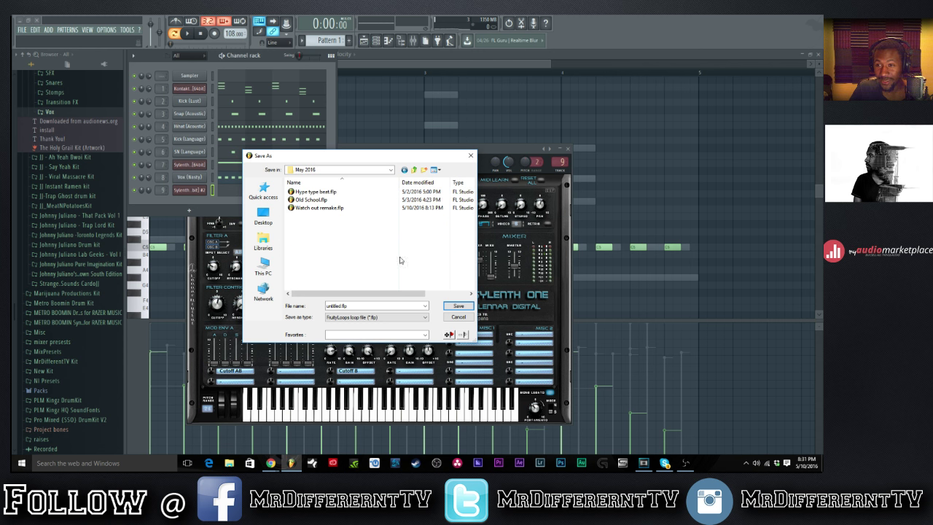
pyautogui.click(413, 171)
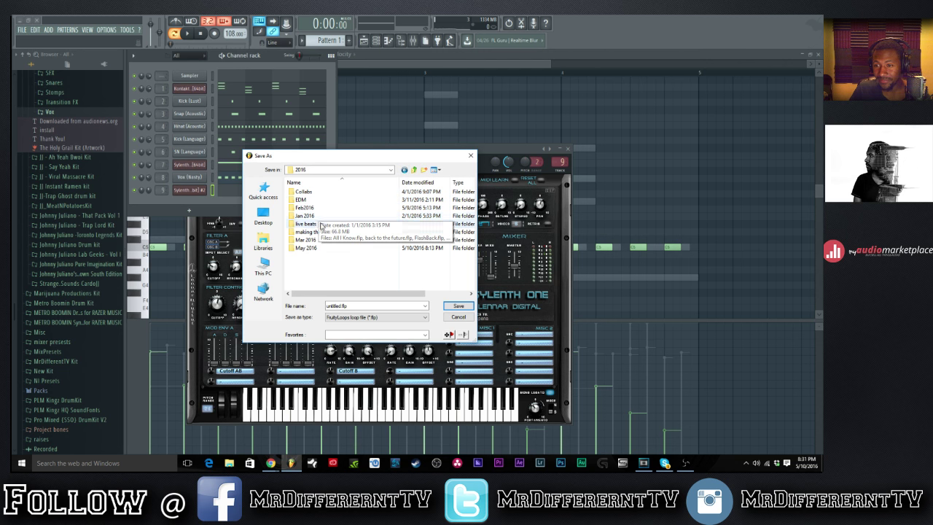
pyautogui.doubleClick(321, 224)
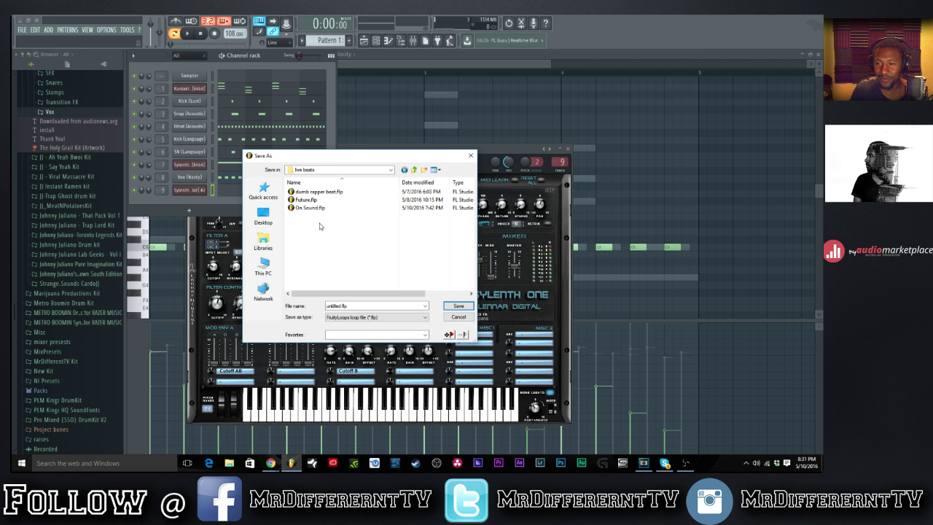
pyautogui.doubleClick(349, 306)
pyautogui.write('Sexy Robot')
pyautogui.press('Return')
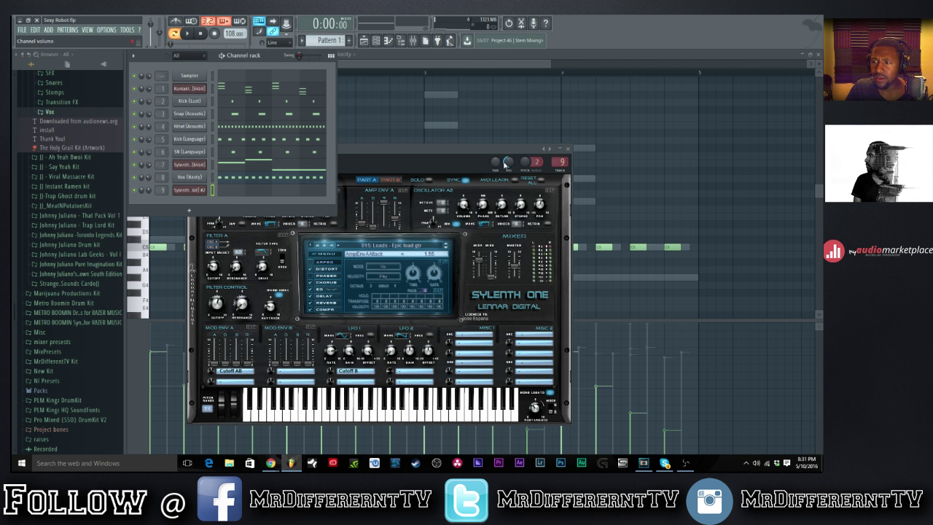
# Set the lead channel's pitch knob range and Sylenth1's pitch bend range to 24, and switch LFO 2 to Free.
pyautogui.click(535, 153)
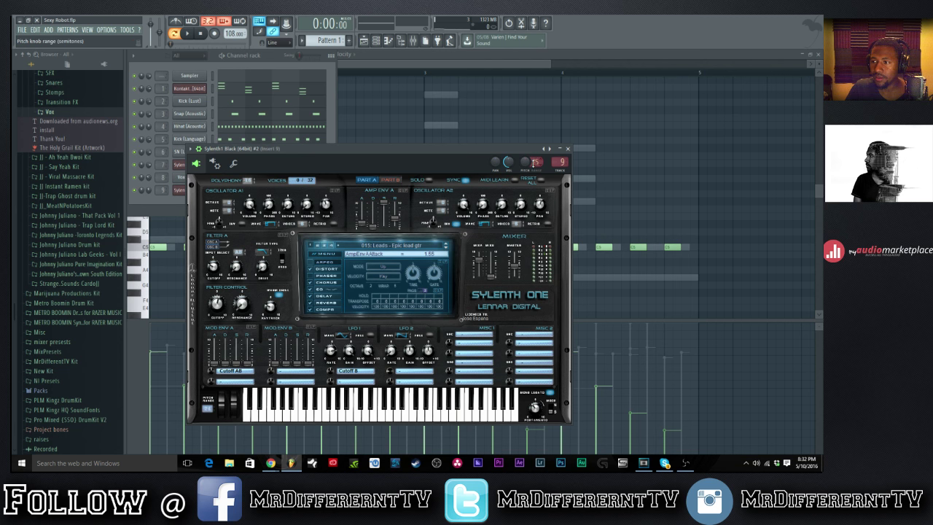
pyautogui.click(469, 341)
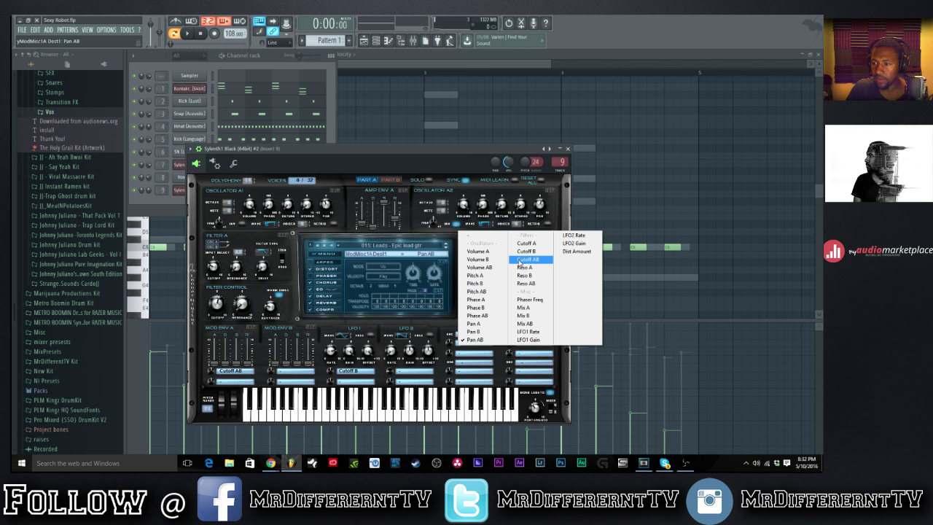
pyautogui.click(433, 334)
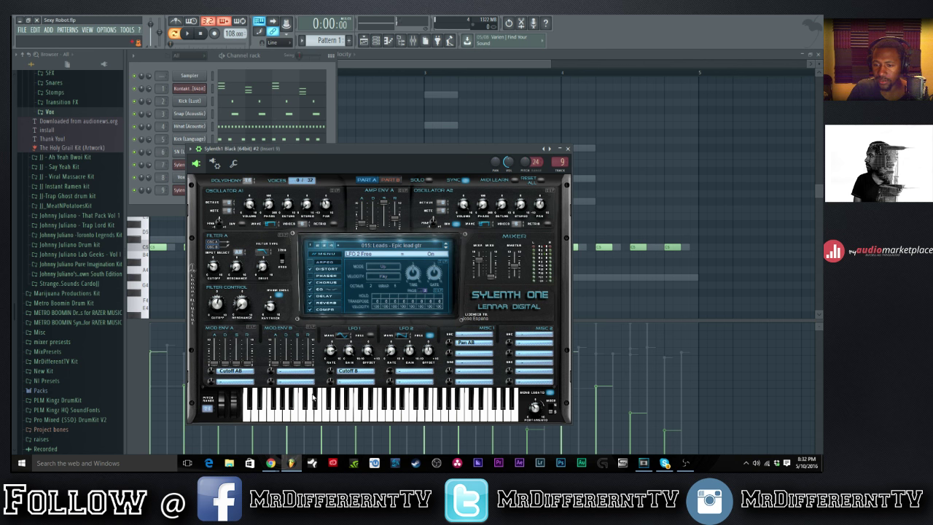
pyautogui.moveTo(209, 414)
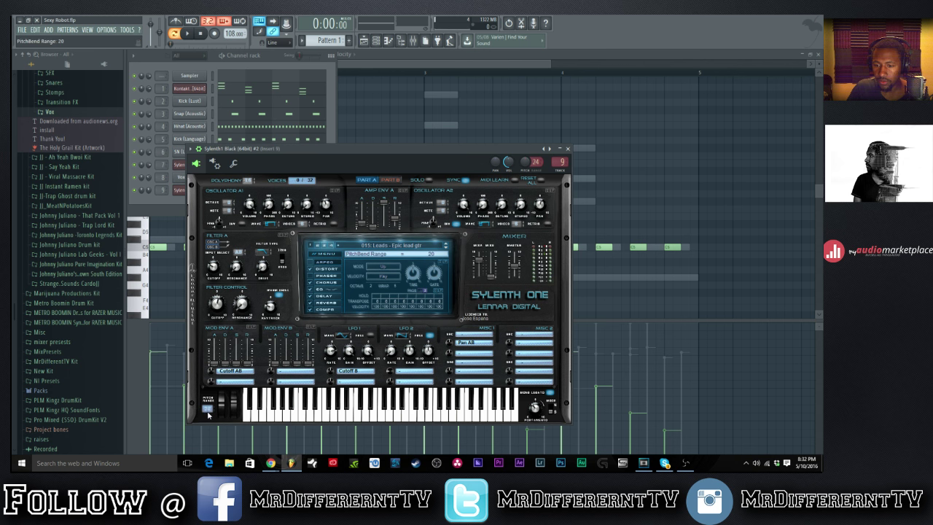
pyautogui.scroll(1, 209, 414)
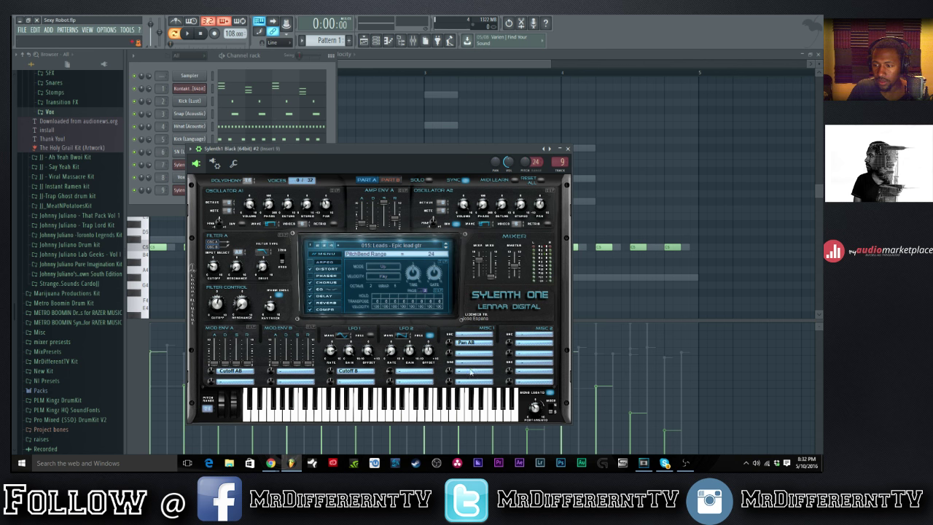
# In Sylenth1's Misc 1 section, assign ModWheel as the modulation source and Pitch AB as its first destination.
pyautogui.click(483, 351)
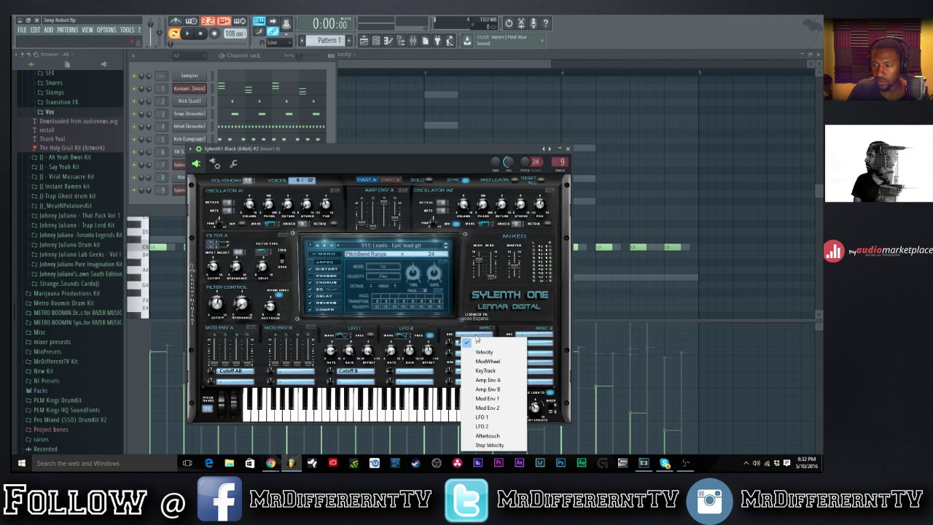
pyautogui.click(488, 360)
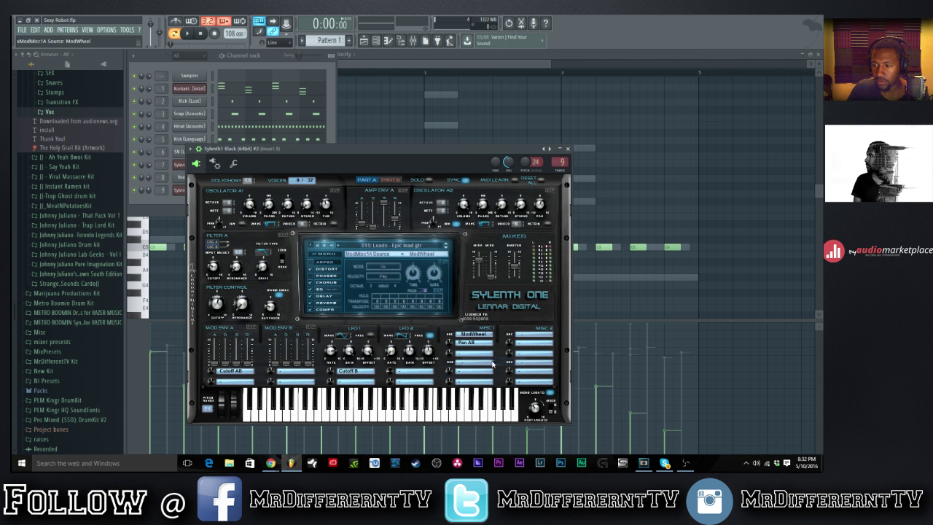
pyautogui.click(479, 351)
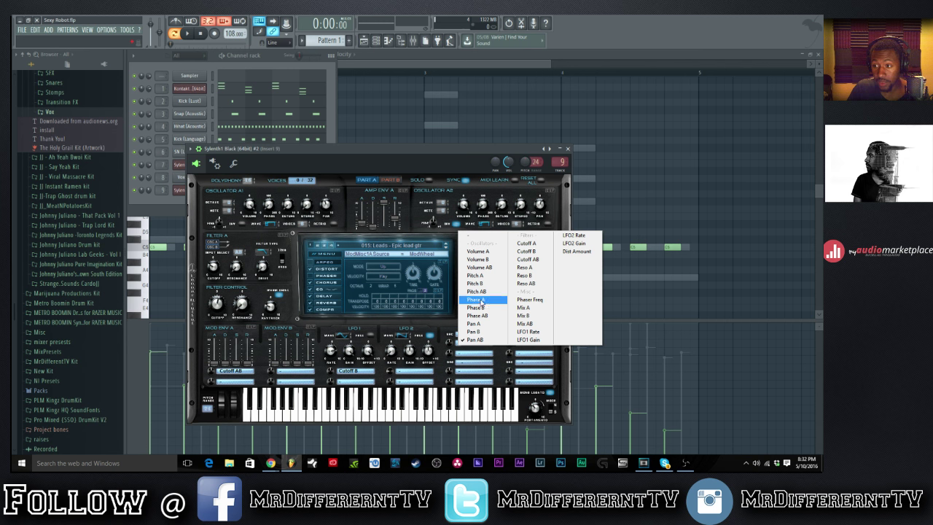
pyautogui.click(477, 291)
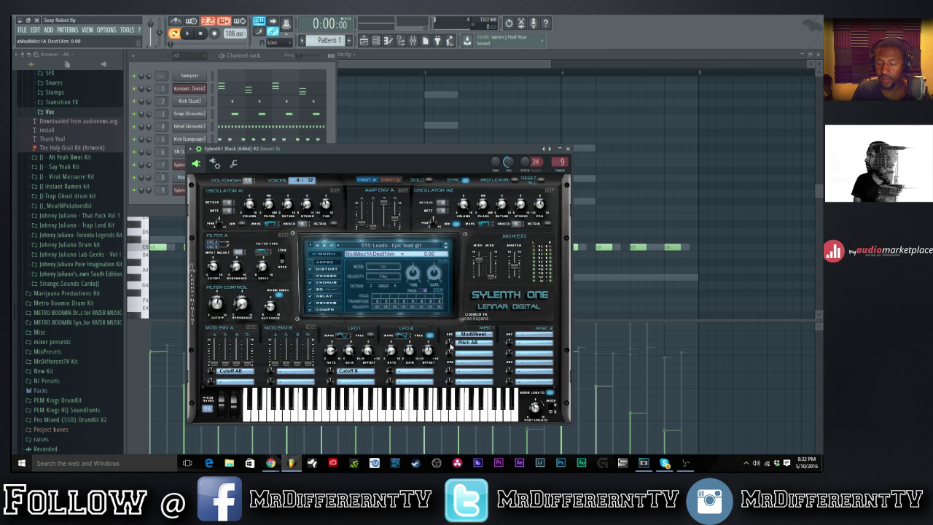
# Set the lead channel's pitch knob range to 12 semitones and test pitch bends over the playing pattern.
pyautogui.press('space')
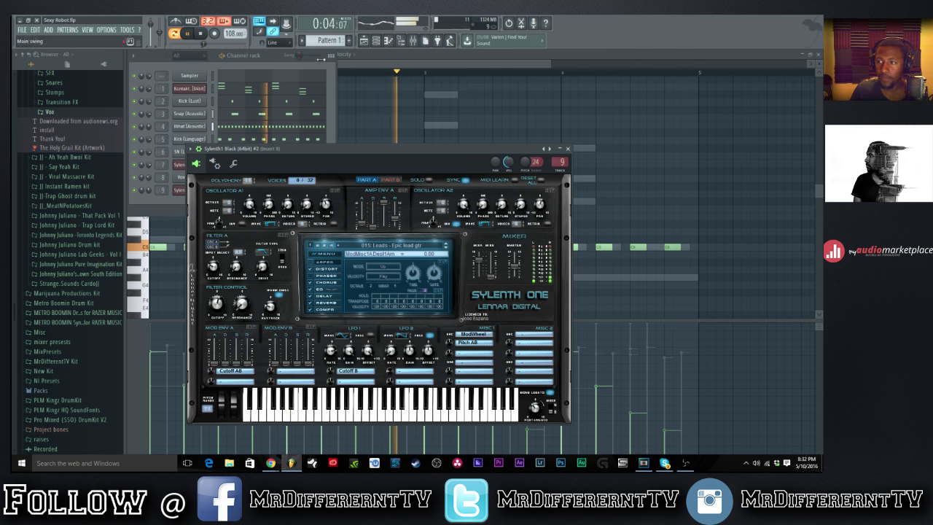
pyautogui.press('space')
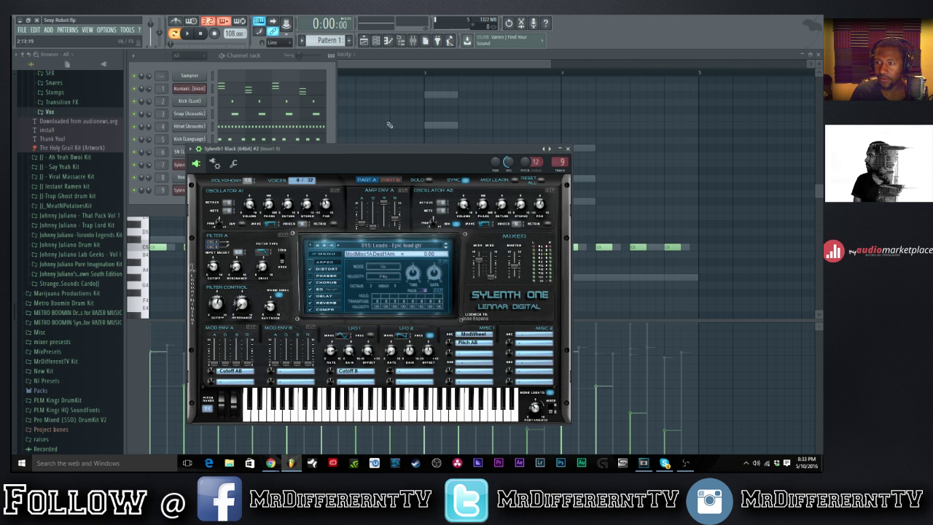
pyautogui.click(191, 40)
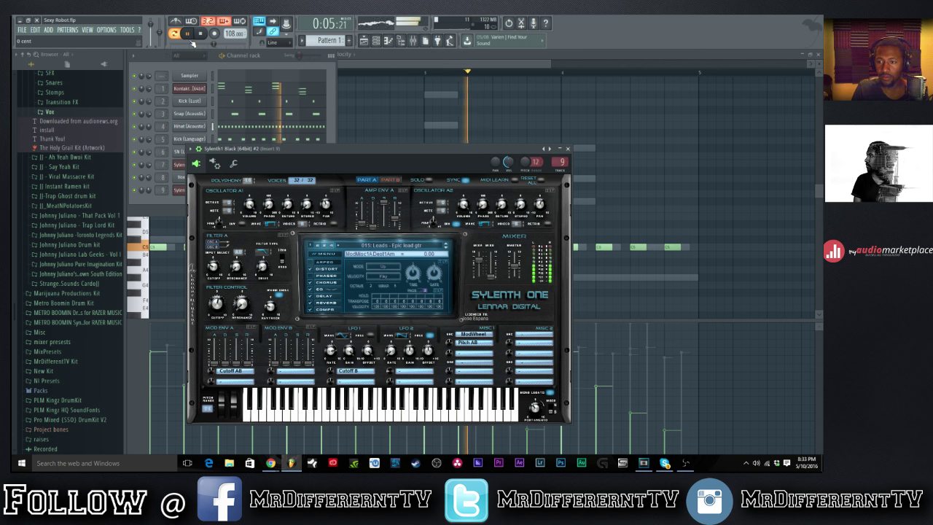
pyautogui.press('space')
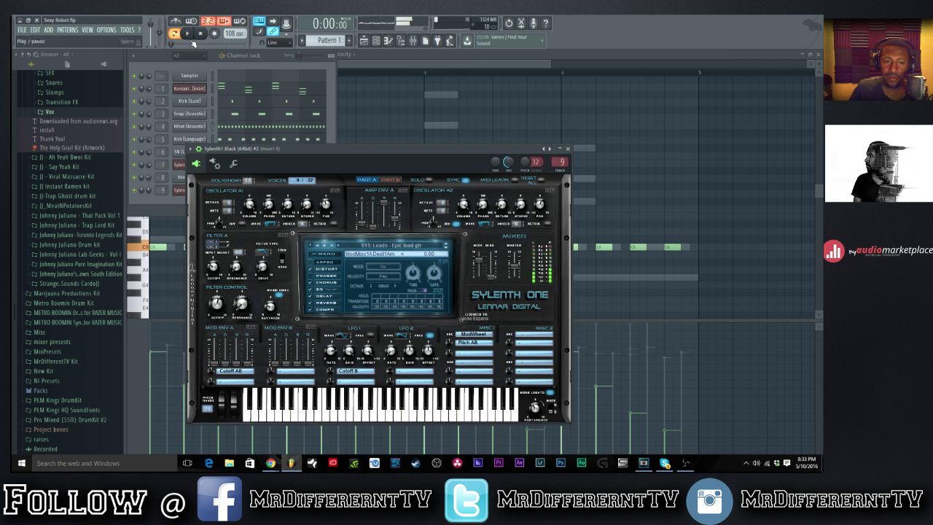
# Save the Sexy Robot project.
pyautogui.click(25, 30)
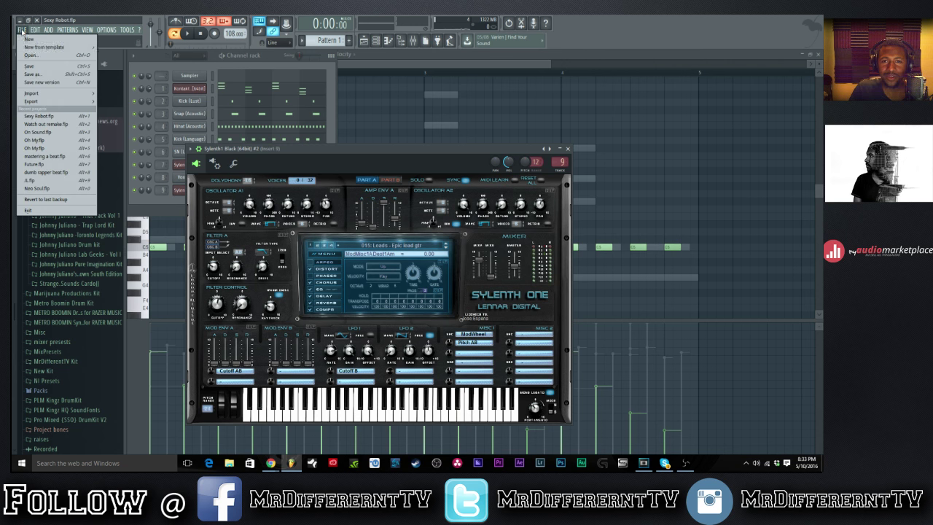
pyautogui.click(35, 66)
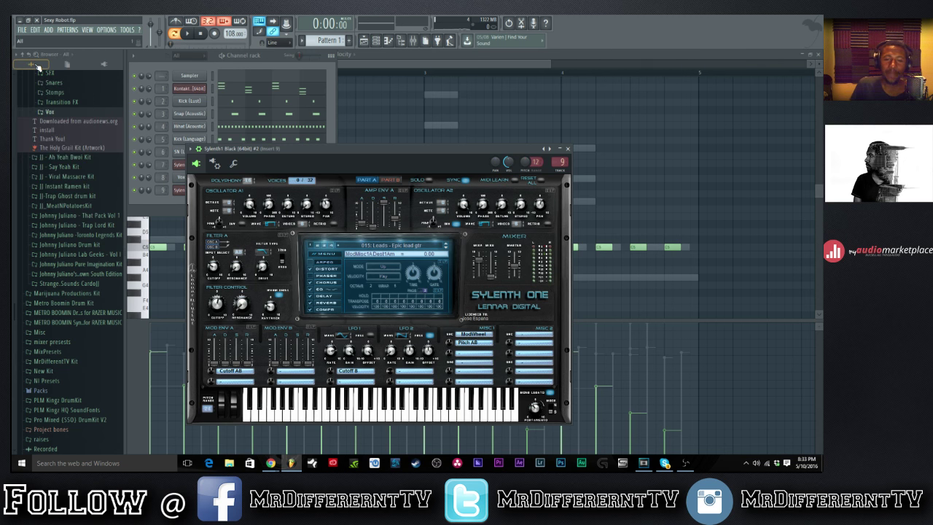